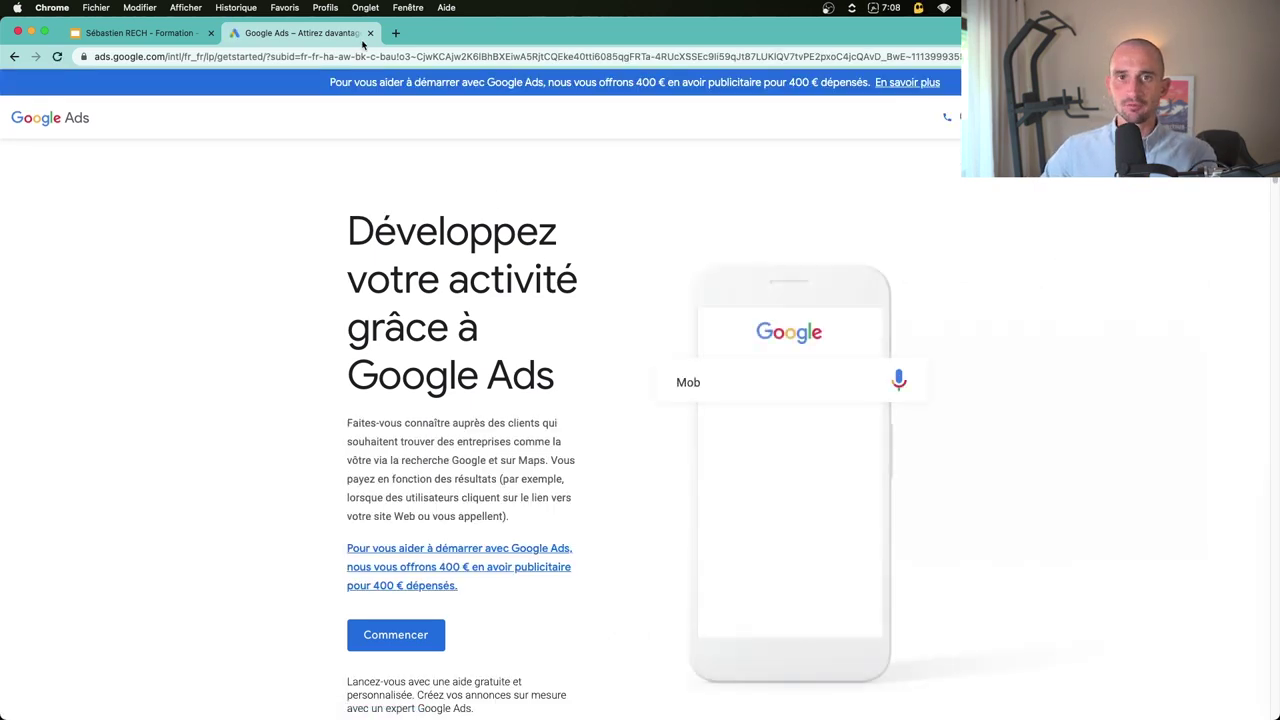
Step: Start the Google Ads sign-up from the landing page and choose to create a new Google account instead of using the listed one
{"action": "left_click_drag", "start_coordinate": [574, 82], "coordinate": [819, 104]}
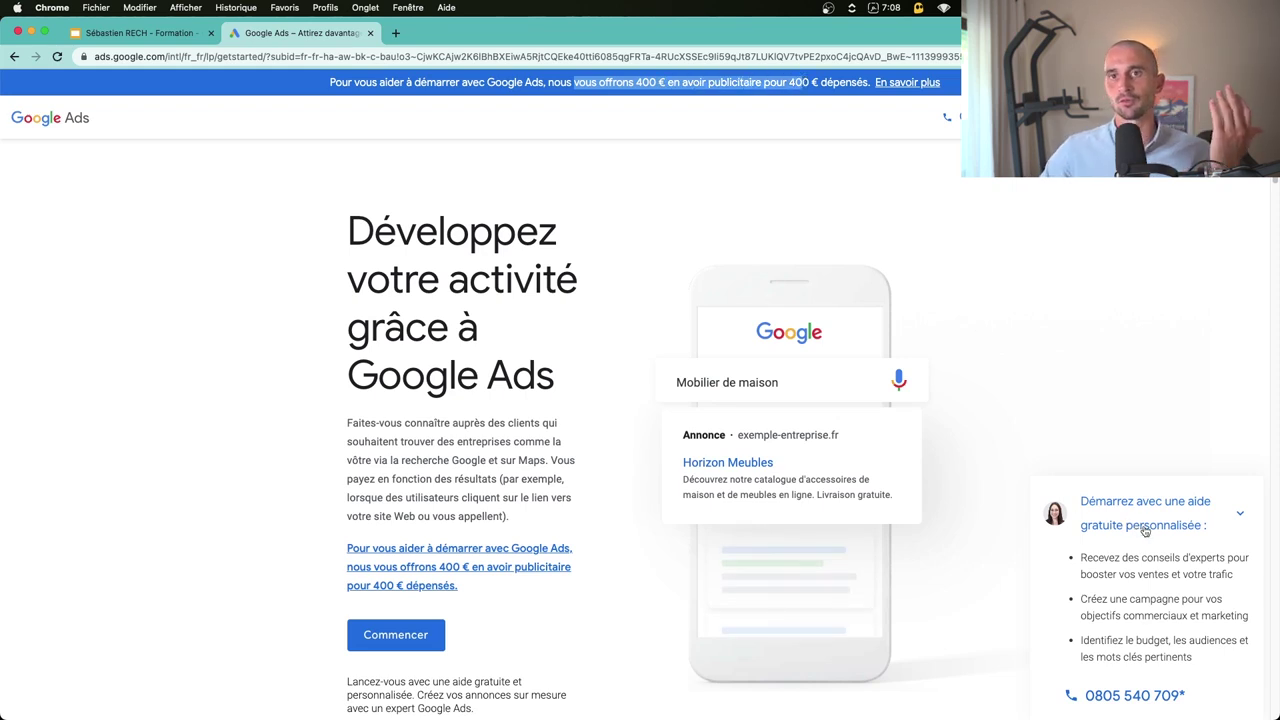
{"action": "left_click", "coordinate": [1238, 511]}
{"action": "scroll", "coordinate": [436, 430], "scroll_direction": "down", "scroll_amount": 1}
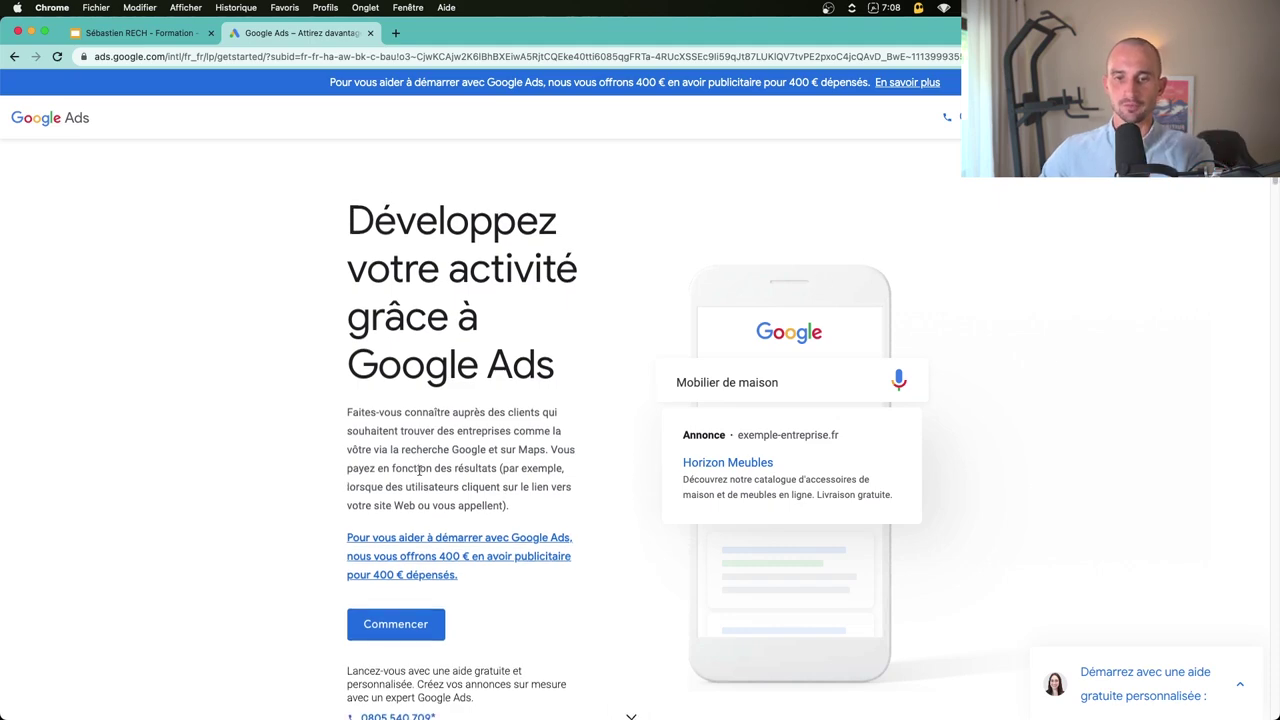
{"action": "left_click", "coordinate": [414, 553]}
{"action": "left_click", "coordinate": [431, 357]}
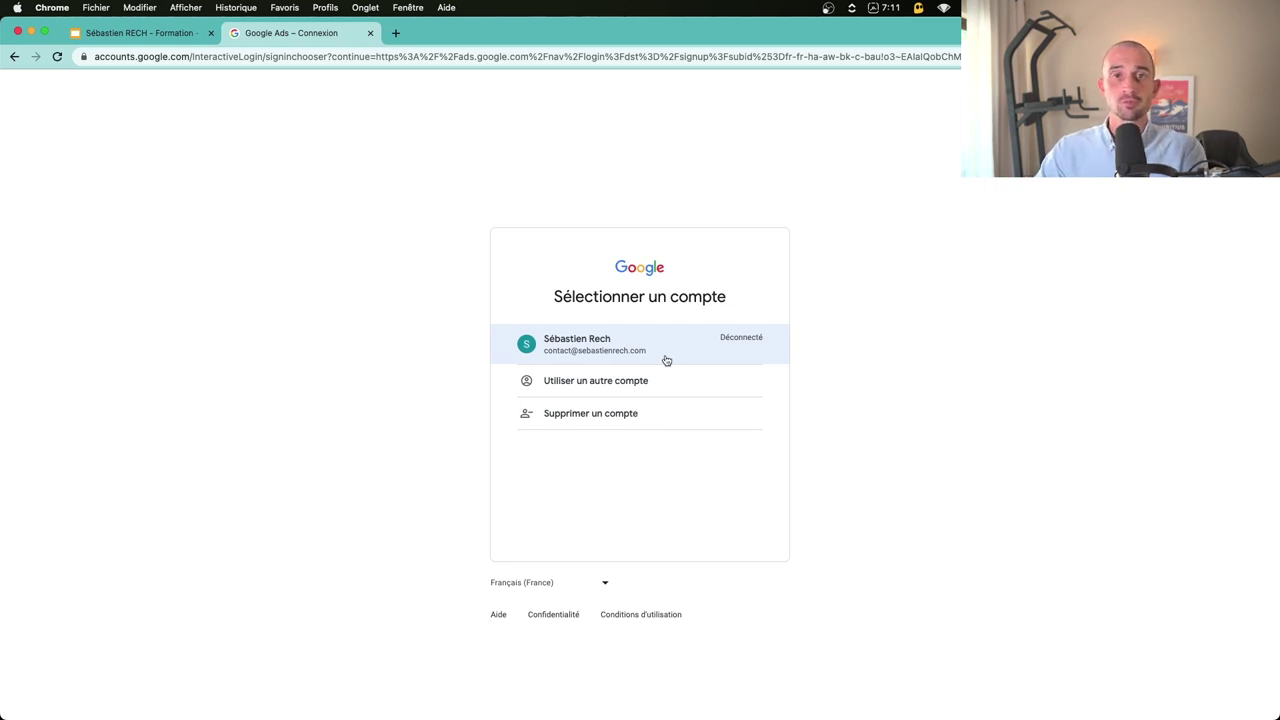
{"action": "left_click", "coordinate": [614, 386]}
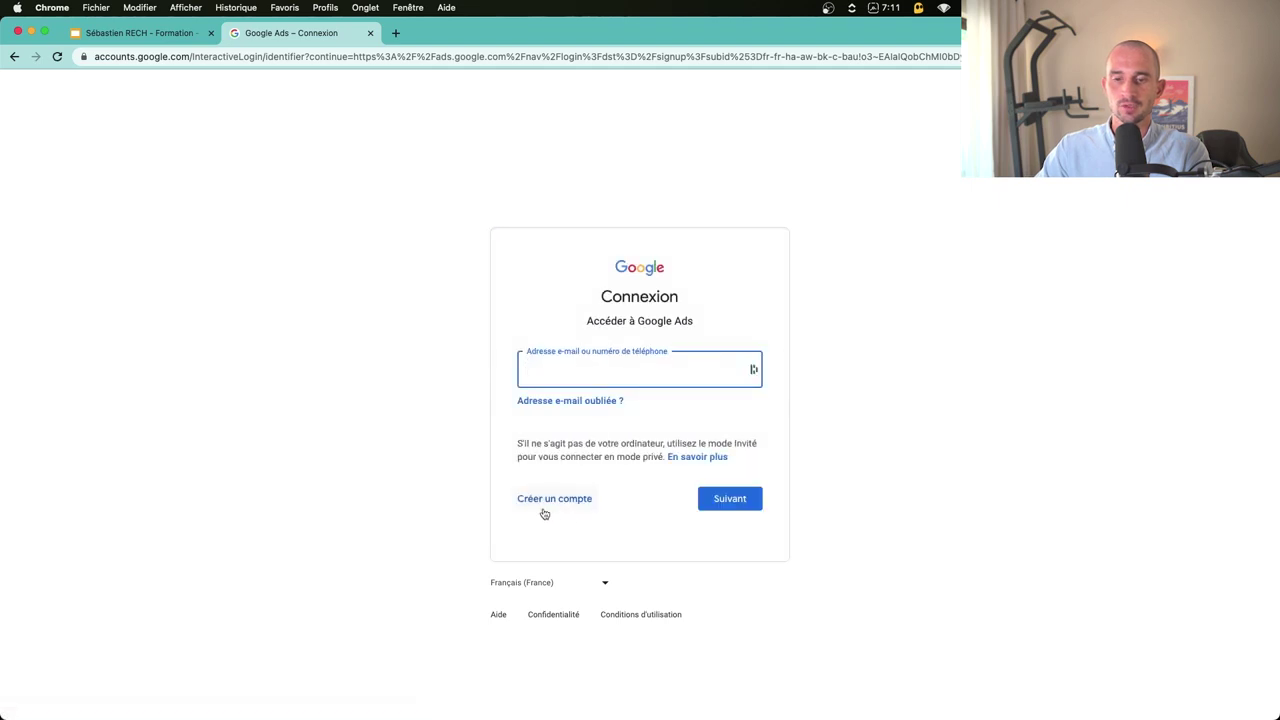
{"action": "left_click", "coordinate": [543, 502]}
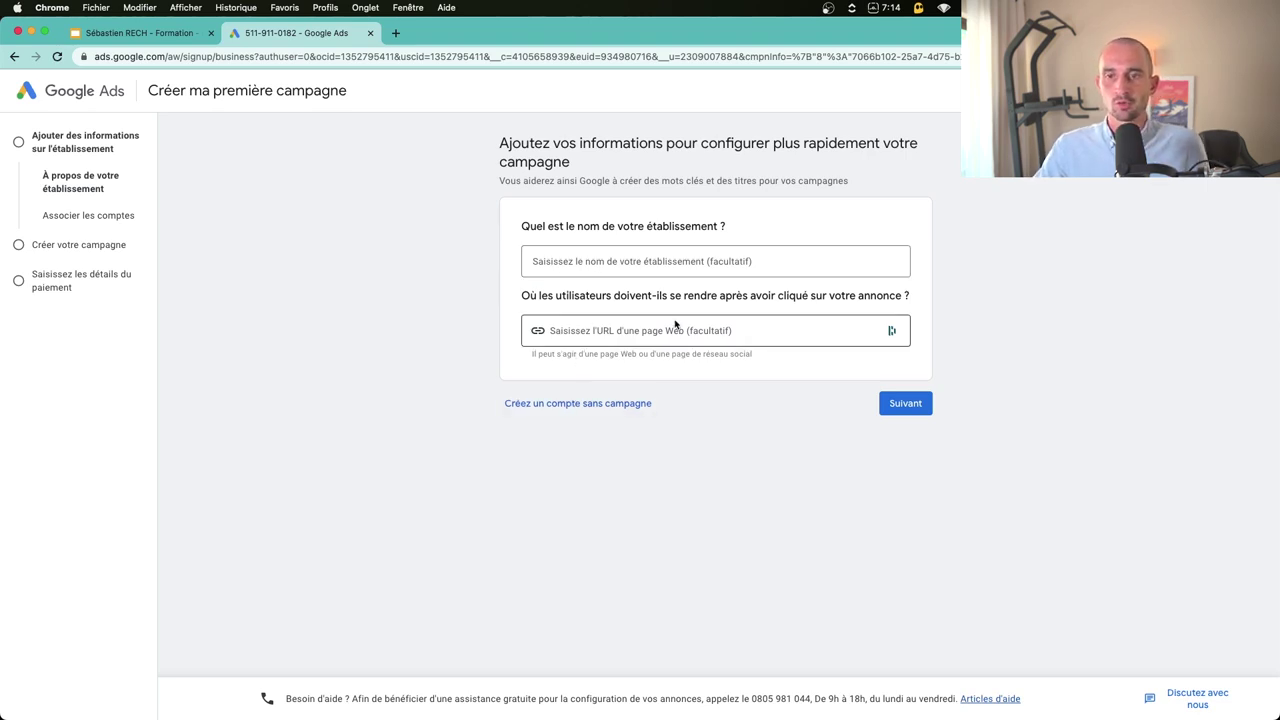
Step: Create the Google Ads account without a campaign, confirm the business information and continue to the account
{"action": "left_click", "coordinate": [547, 405]}
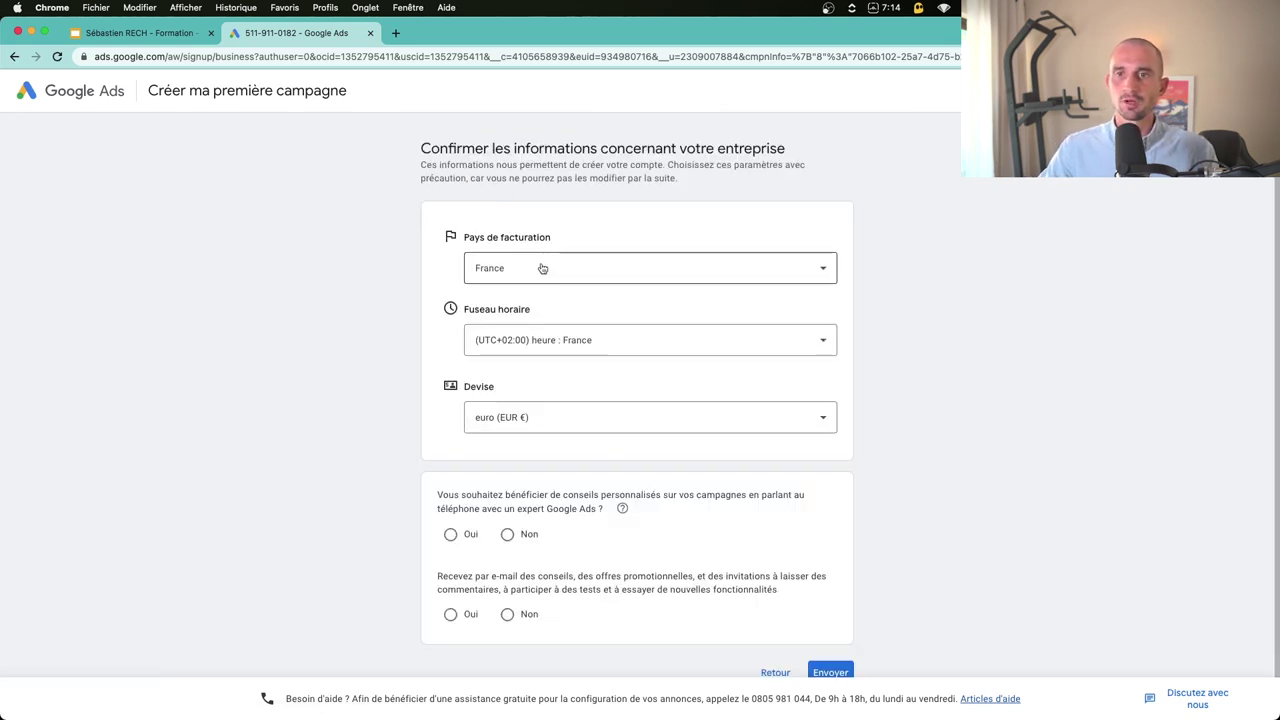
{"action": "scroll", "coordinate": [540, 266], "scroll_direction": "down", "scroll_amount": 1}
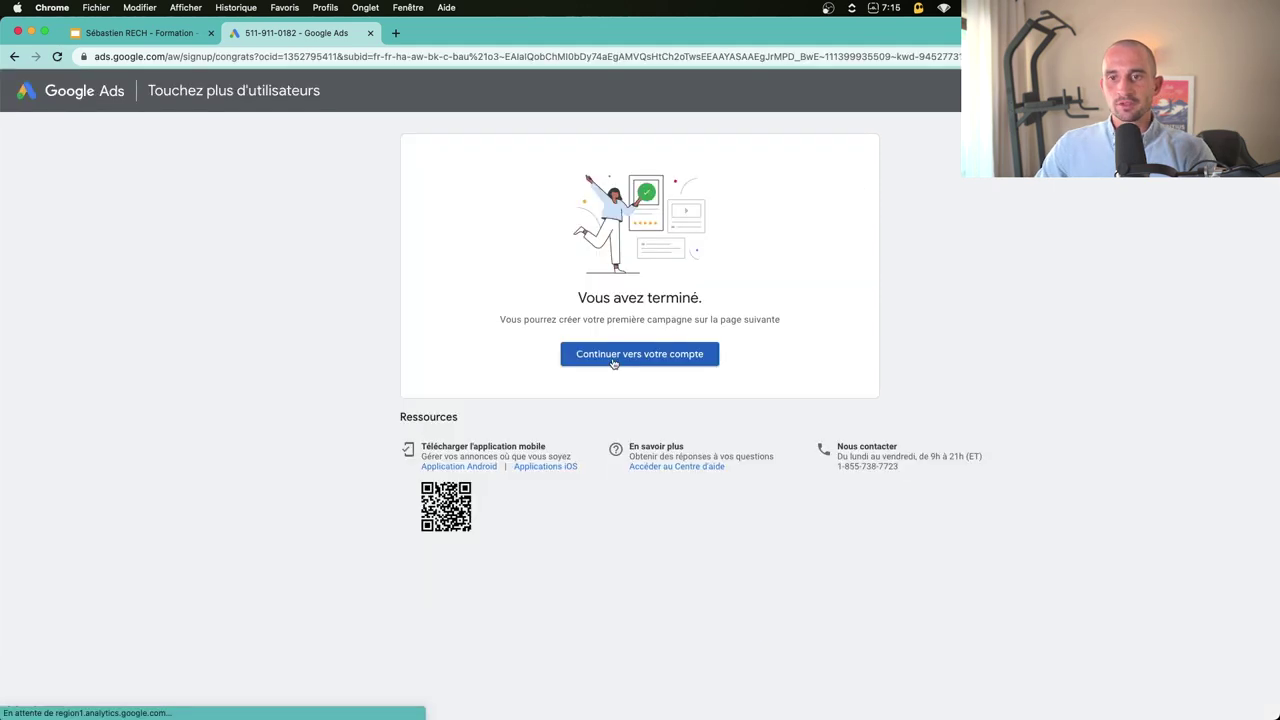
{"action": "left_click", "coordinate": [614, 360]}
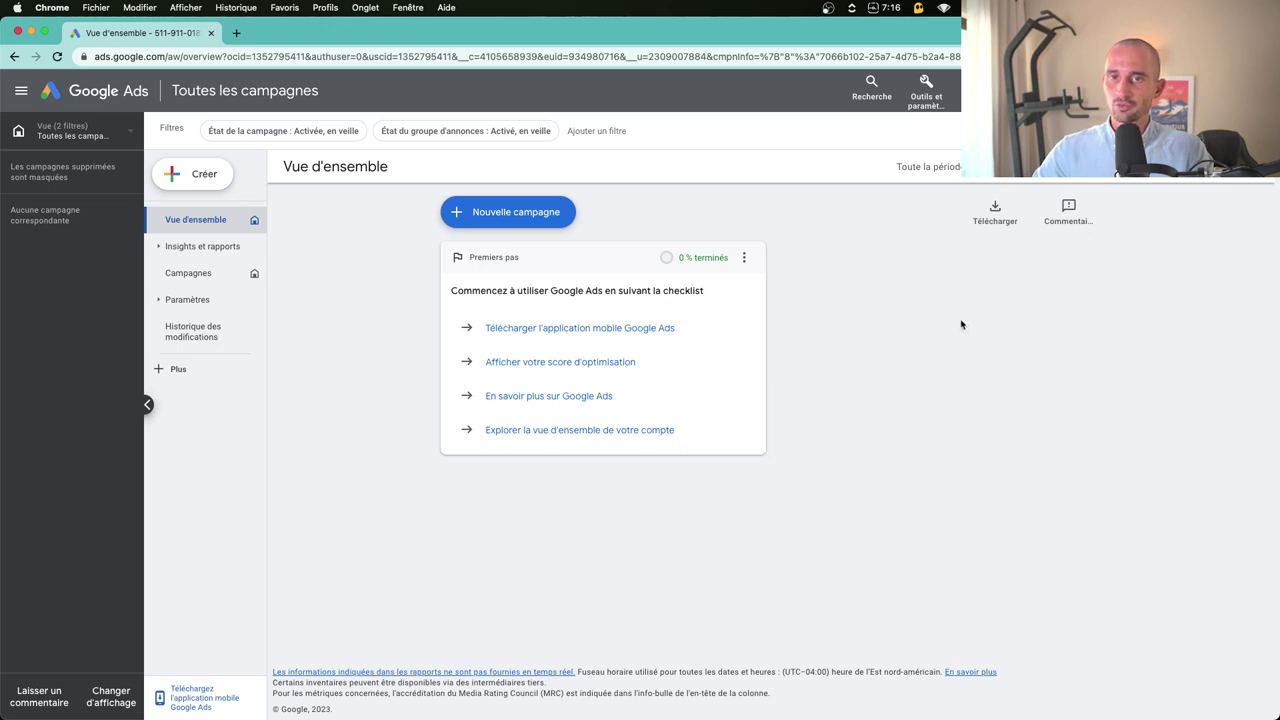
Step: Open the account preferences and save a new account name
{"action": "left_click", "coordinate": [928, 92]}
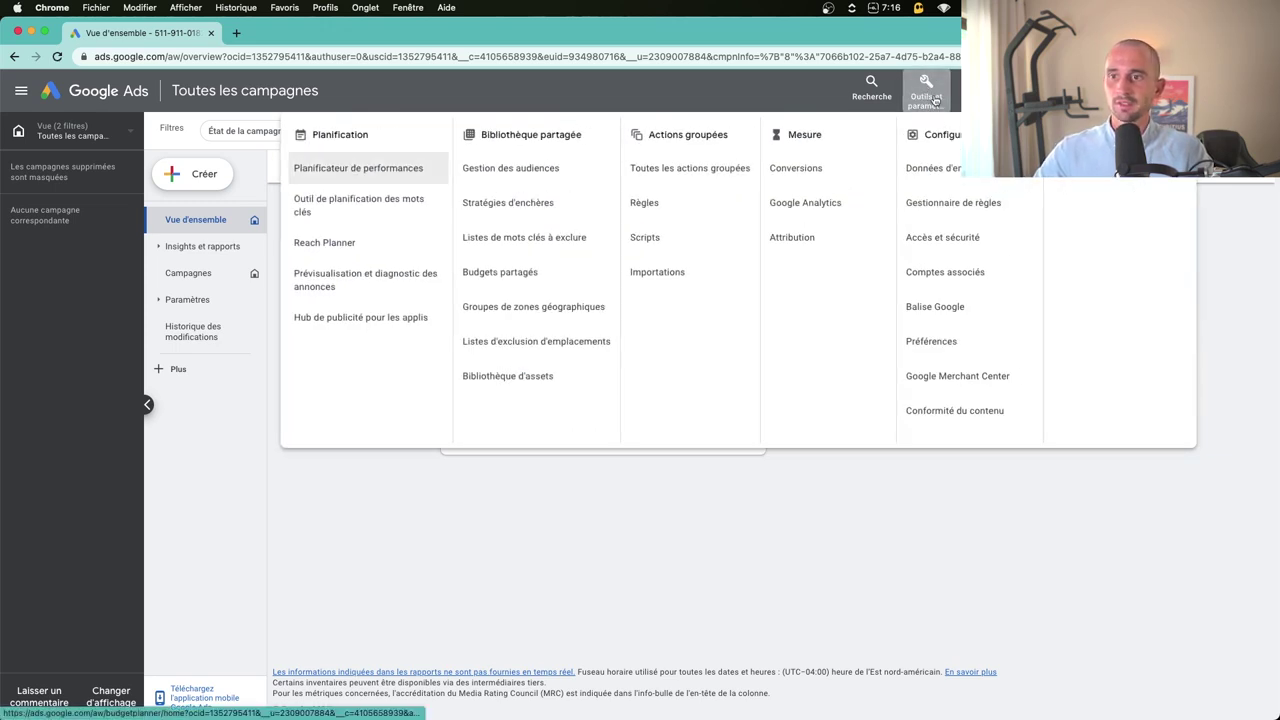
{"action": "left_click", "coordinate": [957, 349]}
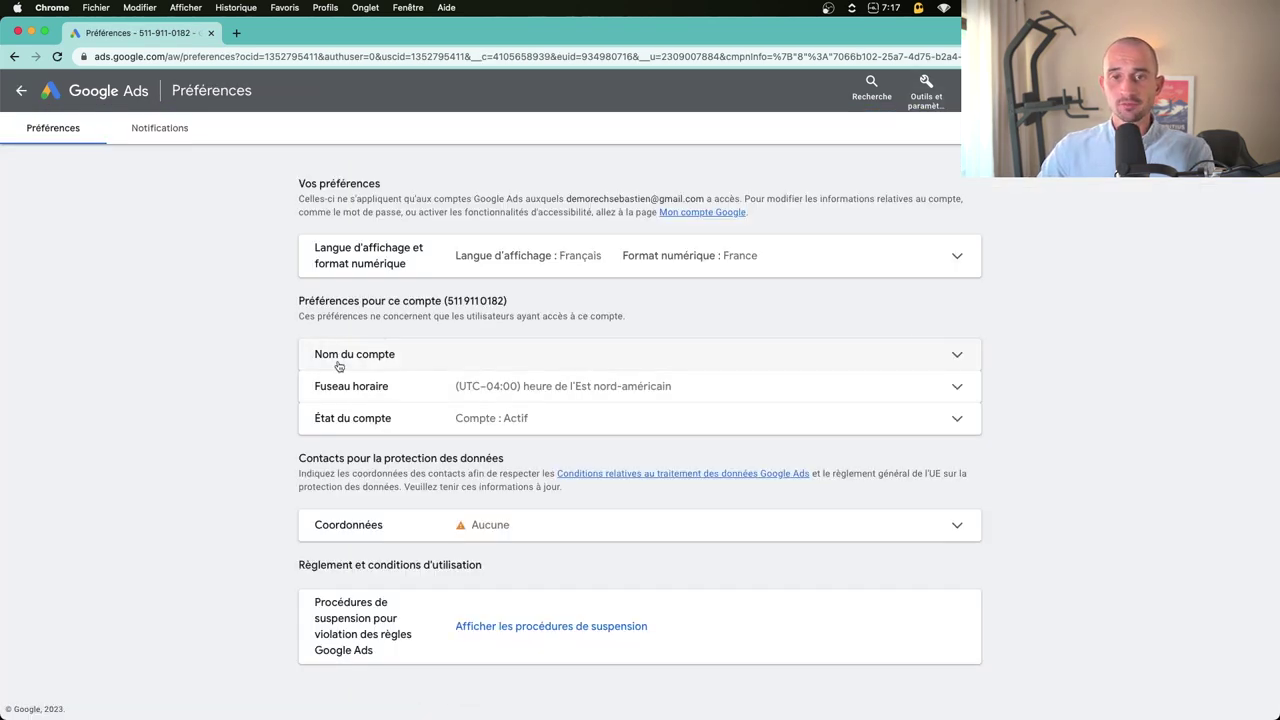
{"action": "left_click", "coordinate": [358, 360]}
{"action": "left_click", "coordinate": [488, 384]}
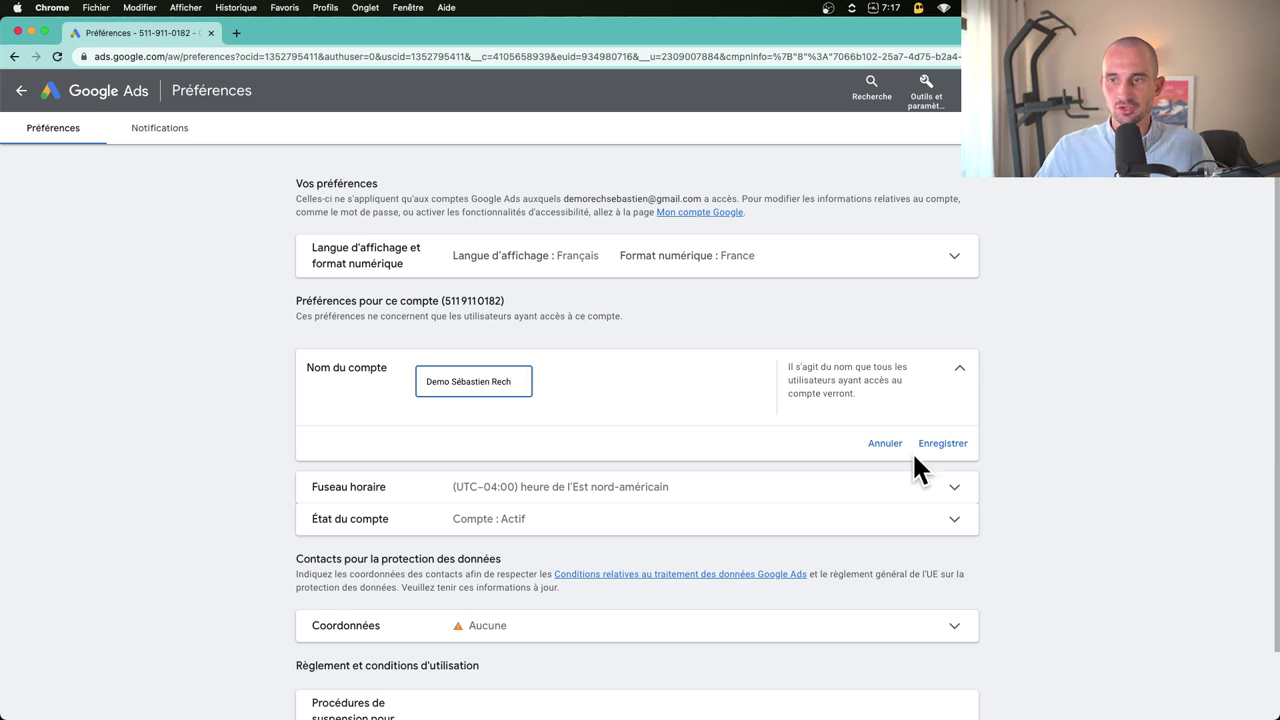
{"action": "left_click", "coordinate": [940, 444]}
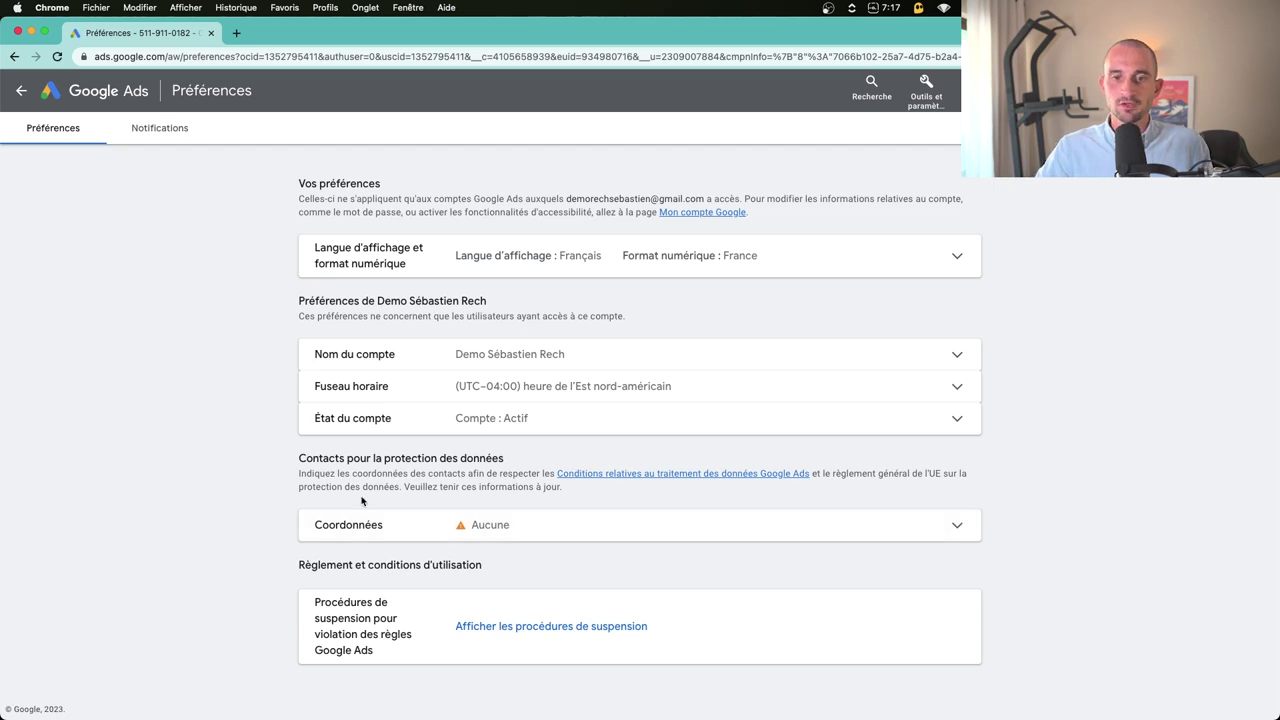
Step: Fill in the primary contact and data protection officer under the data protection contacts, and return to the account overview
{"action": "left_click", "coordinate": [520, 533]}
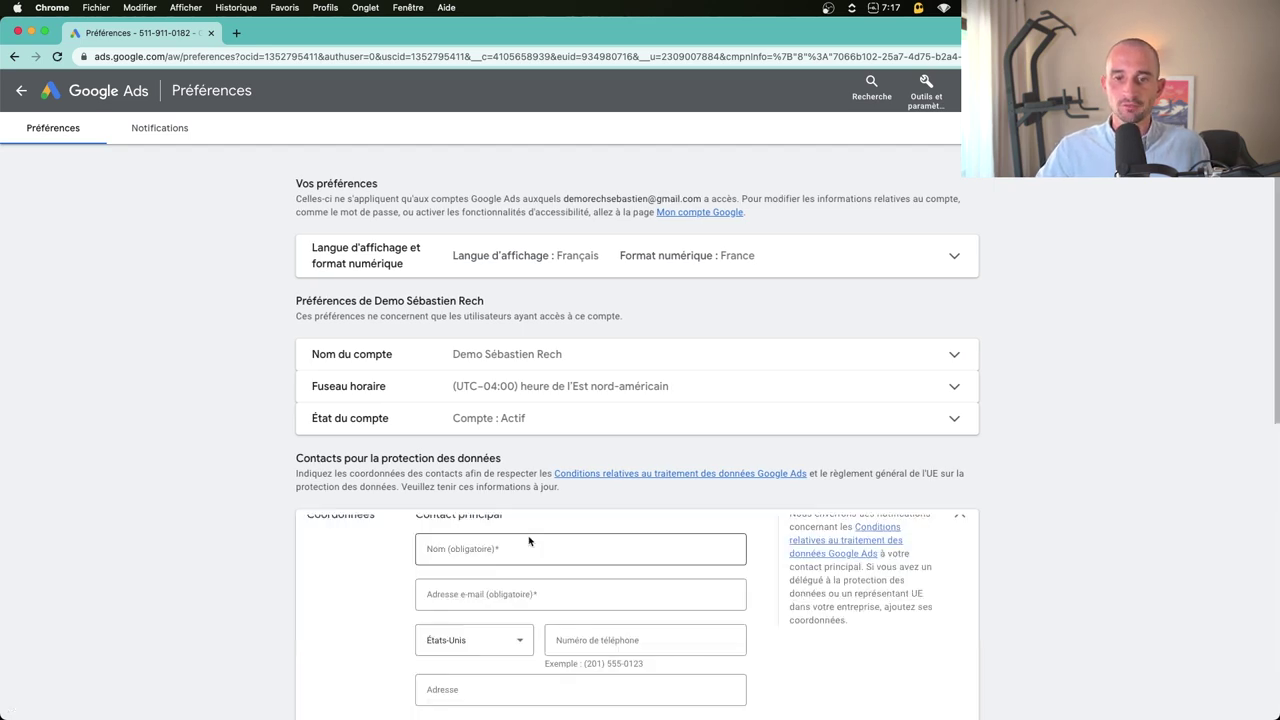
{"action": "scroll", "coordinate": [530, 540], "scroll_direction": "down", "scroll_amount": 2}
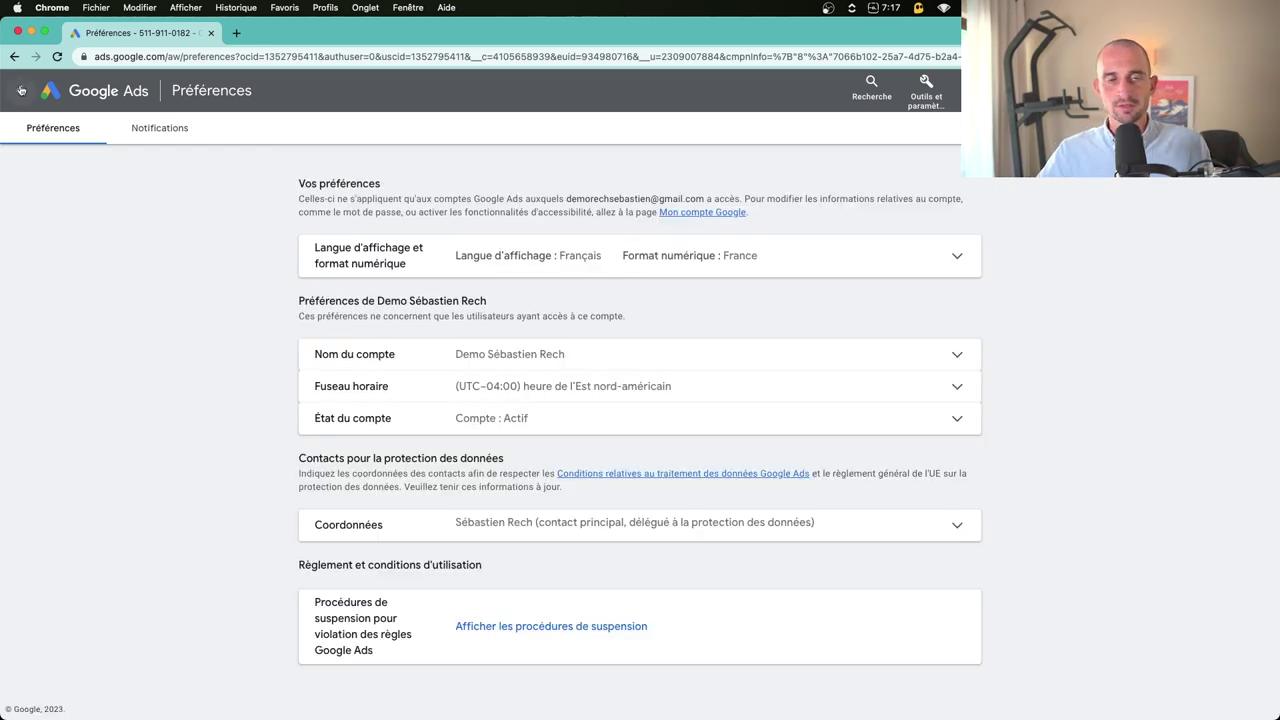
{"action": "left_click", "coordinate": [21, 91]}
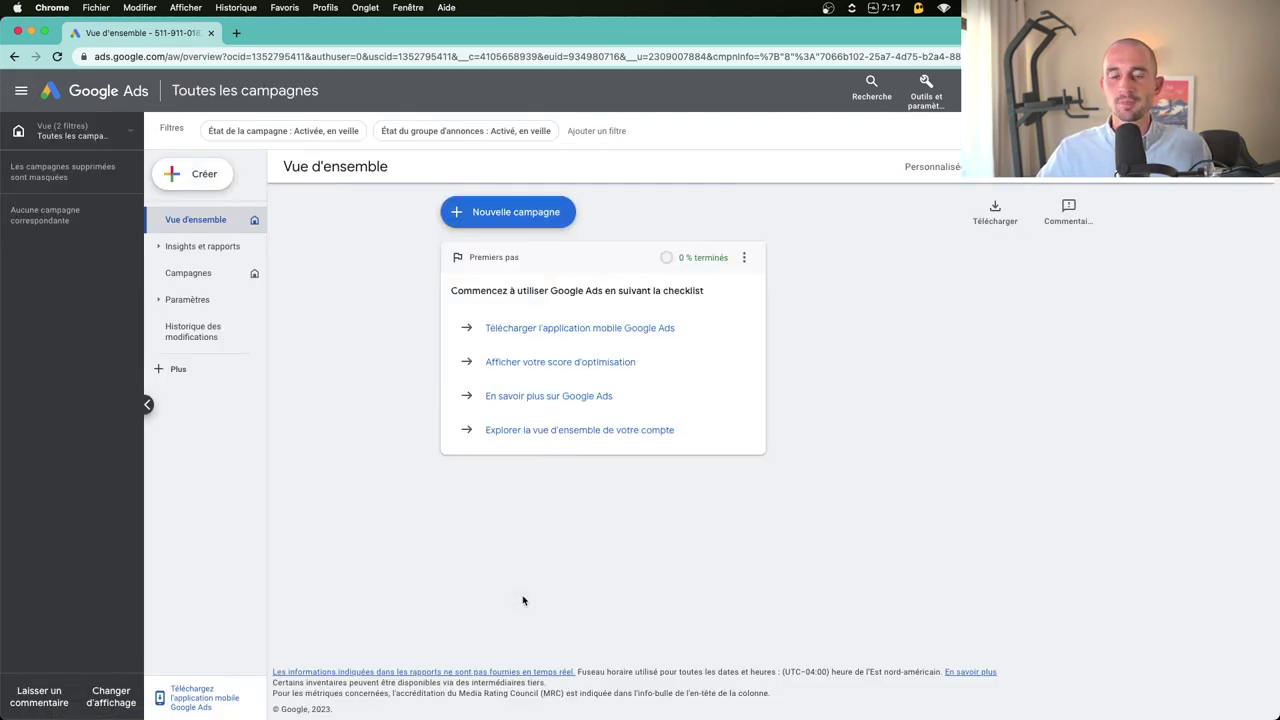
Step: Start creating a new campaign from the account overview
{"action": "left_click", "coordinate": [203, 182]}
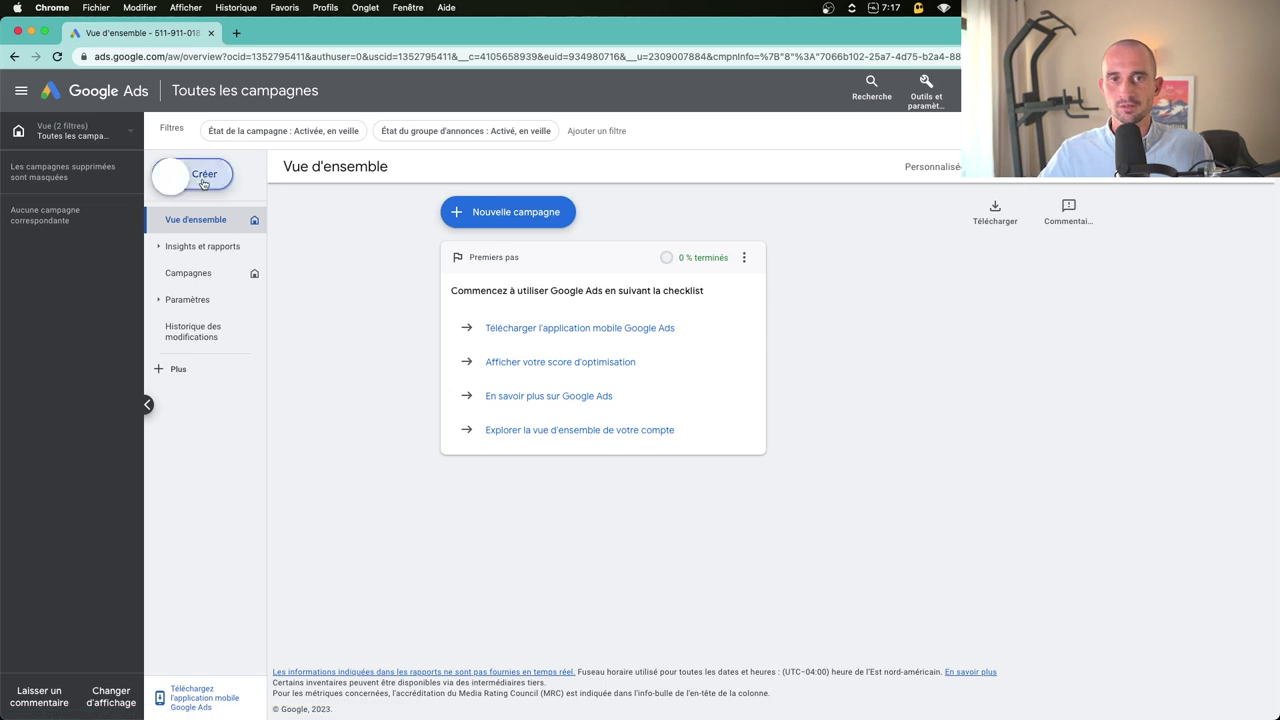
{"action": "left_click", "coordinate": [489, 213]}
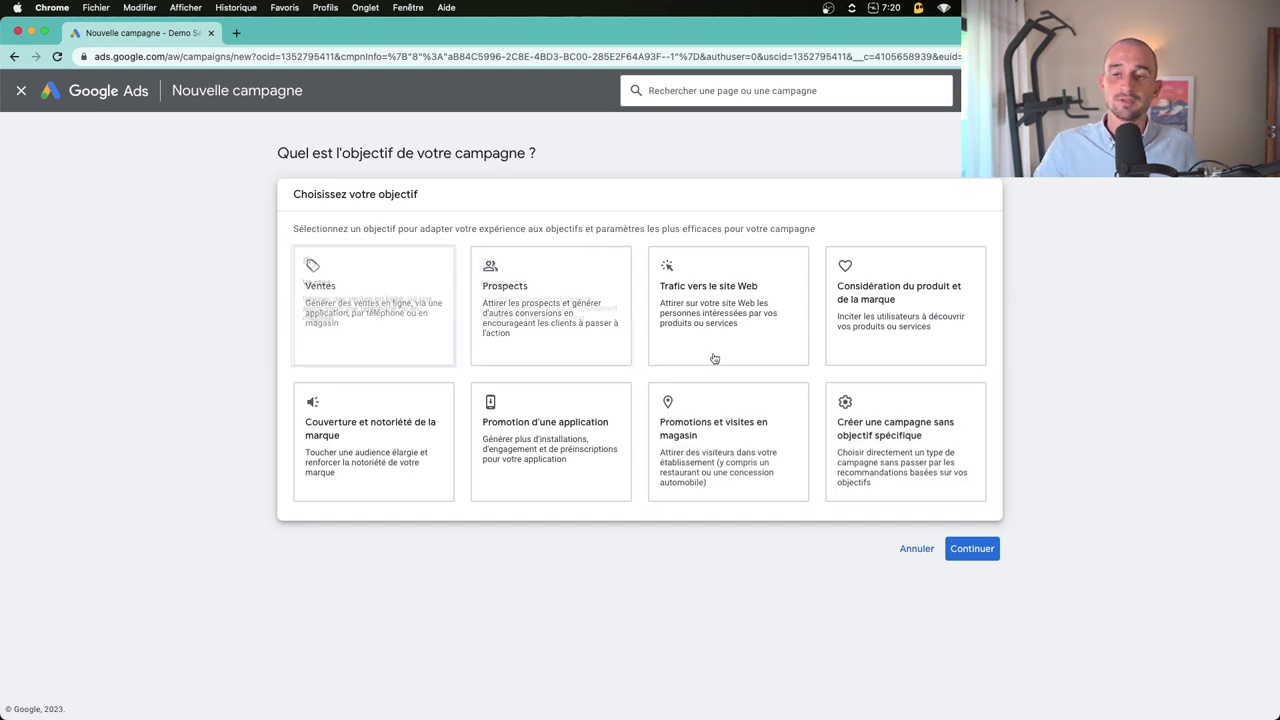
Step: Select the objective "Créer une campagne sans objectif spécifique" and review the campaign types offered for it
{"action": "left_click", "coordinate": [897, 443]}
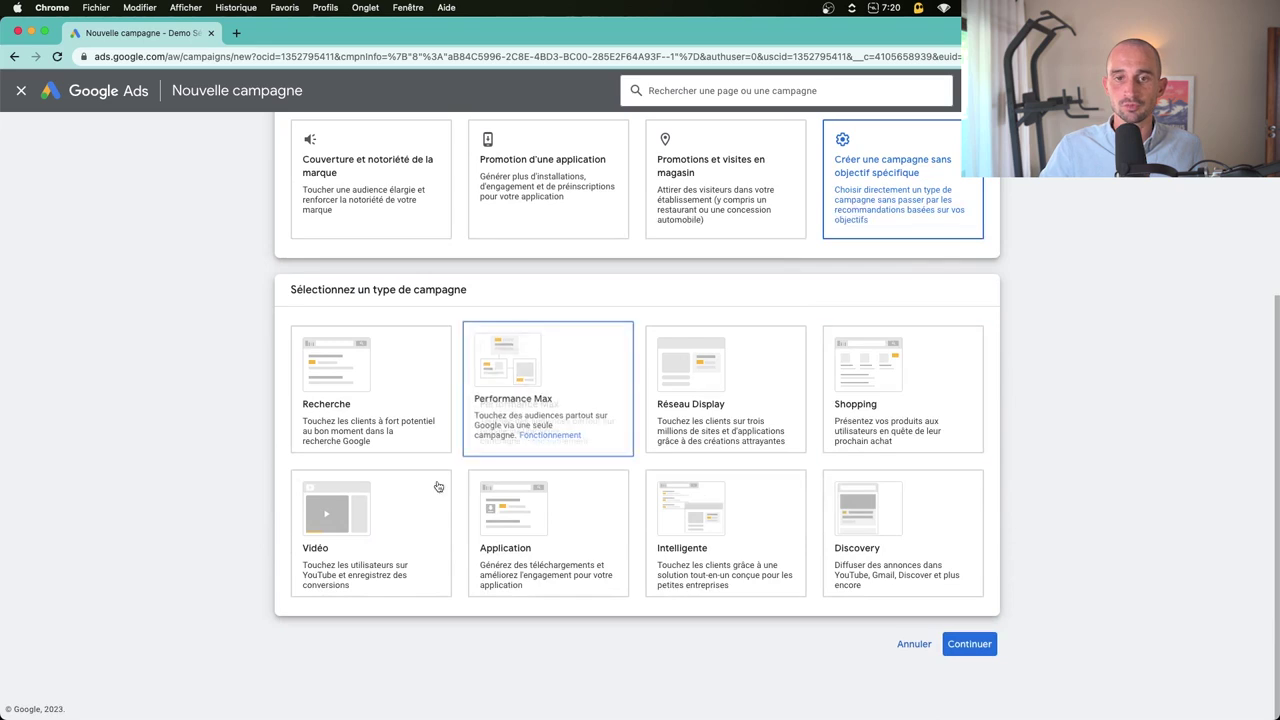
{"action": "scroll", "coordinate": [372, 455], "scroll_direction": "up", "scroll_amount": 3}
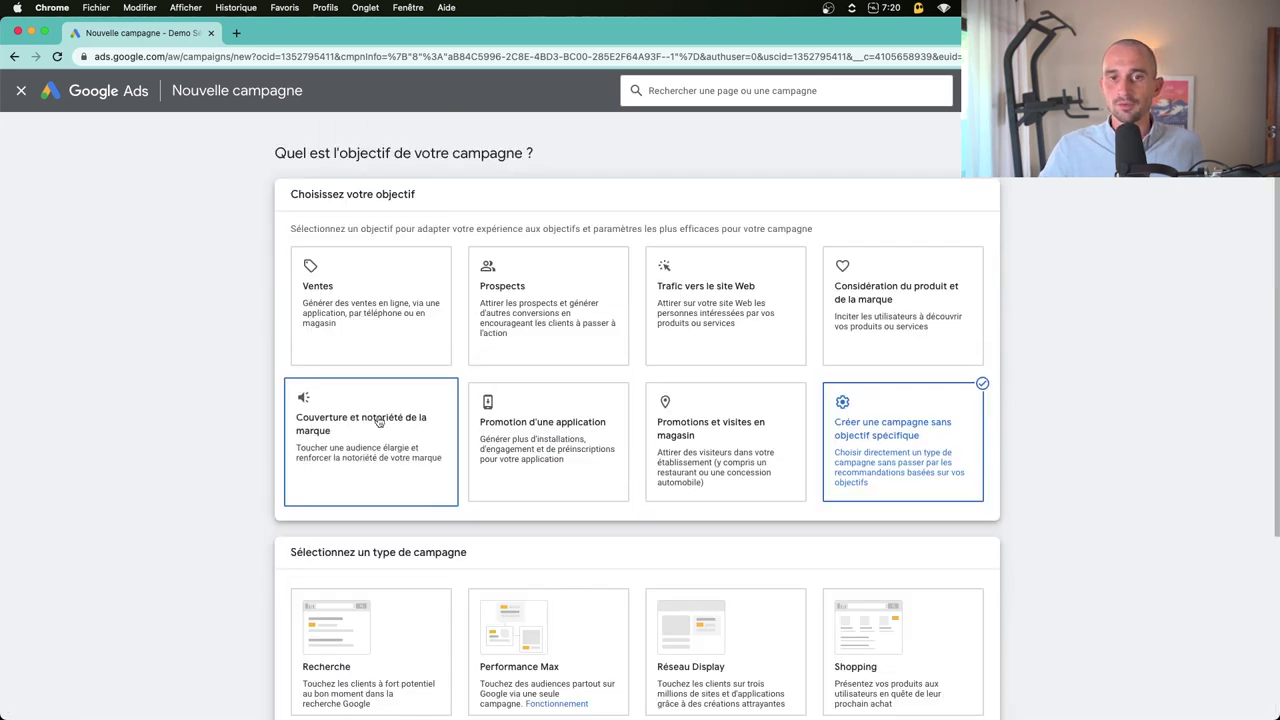
{"action": "scroll", "coordinate": [545, 300], "scroll_direction": "down", "scroll_amount": 3}
{"action": "scroll", "coordinate": [550, 235], "scroll_direction": "up", "scroll_amount": 3}
Step: Choose Prospects as the campaign objective and Recherche as the campaign type
{"action": "left_click", "coordinate": [541, 305]}
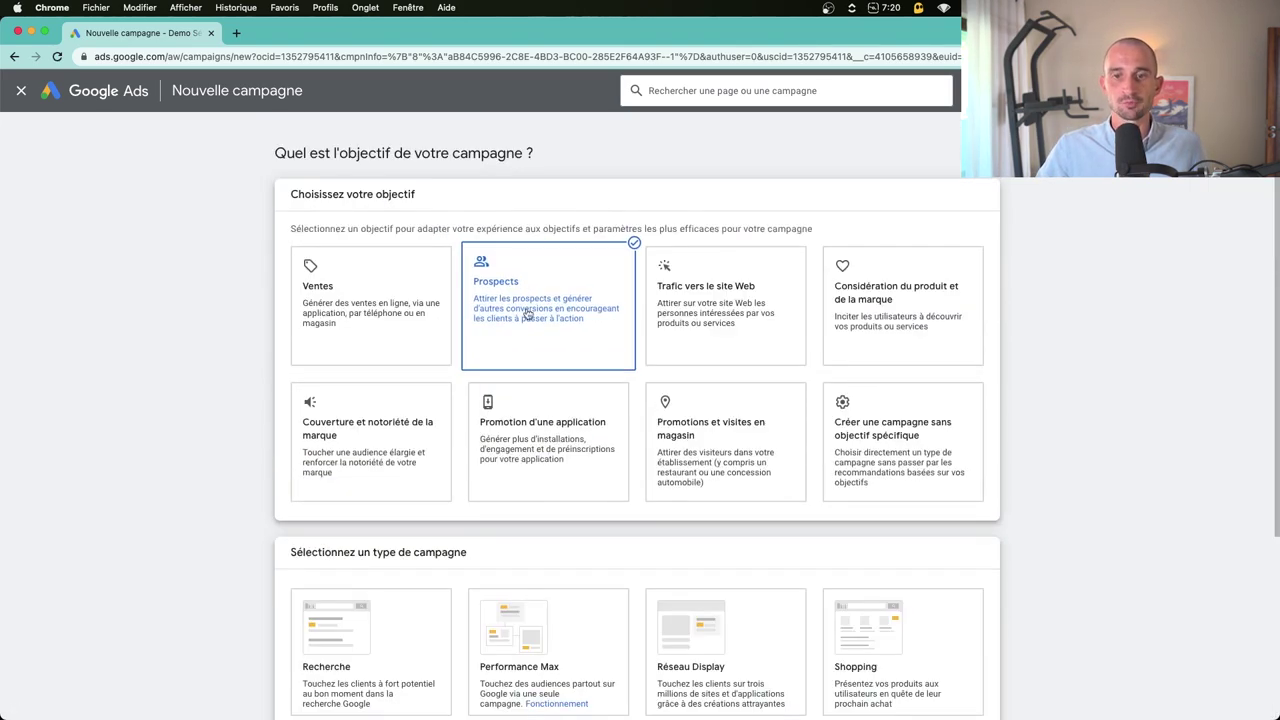
{"action": "scroll", "coordinate": [207, 435], "scroll_direction": "down", "scroll_amount": 5}
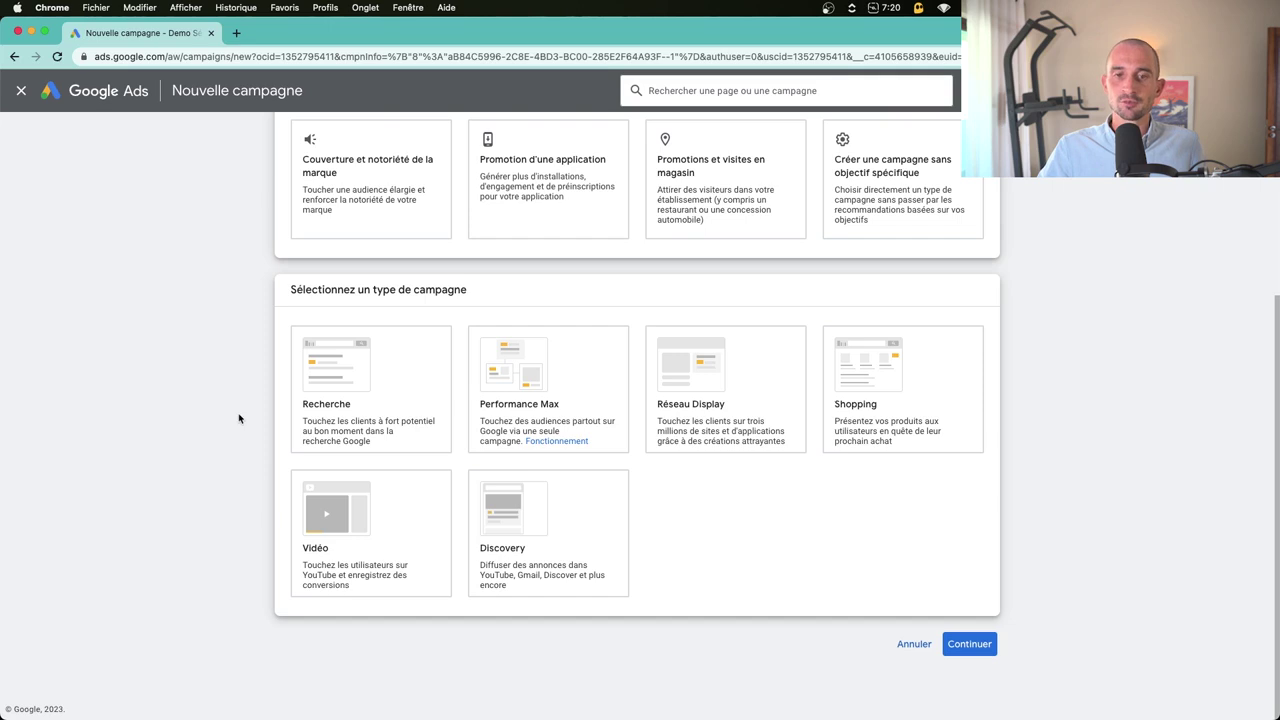
{"action": "left_click", "coordinate": [405, 380]}
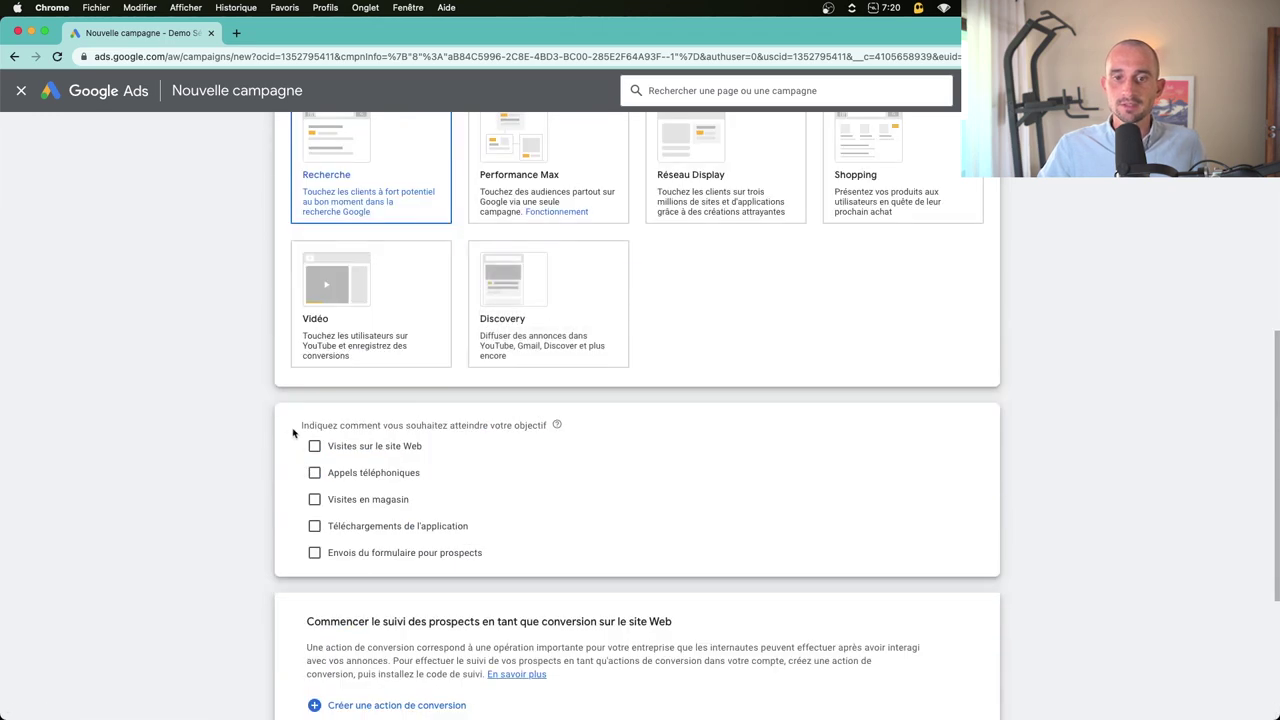
{"action": "left_click_drag", "start_coordinate": [322, 426], "coordinate": [521, 425]}
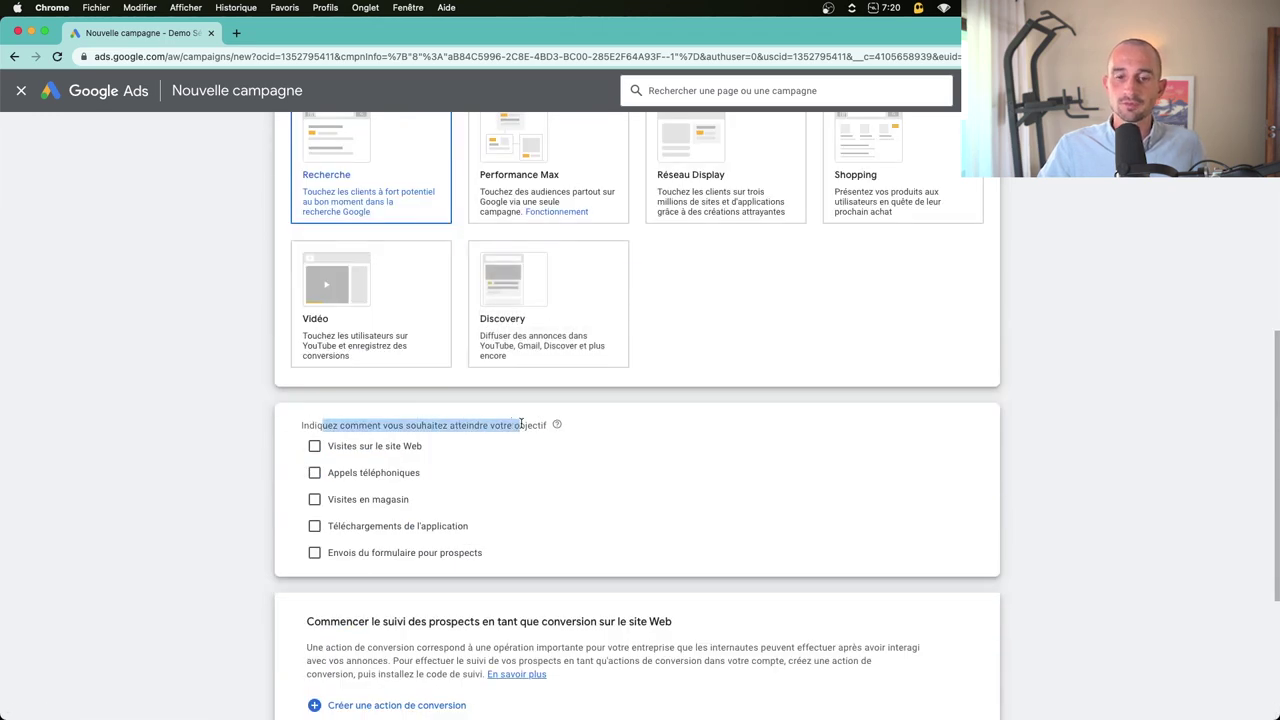
{"action": "left_click", "coordinate": [314, 448]}
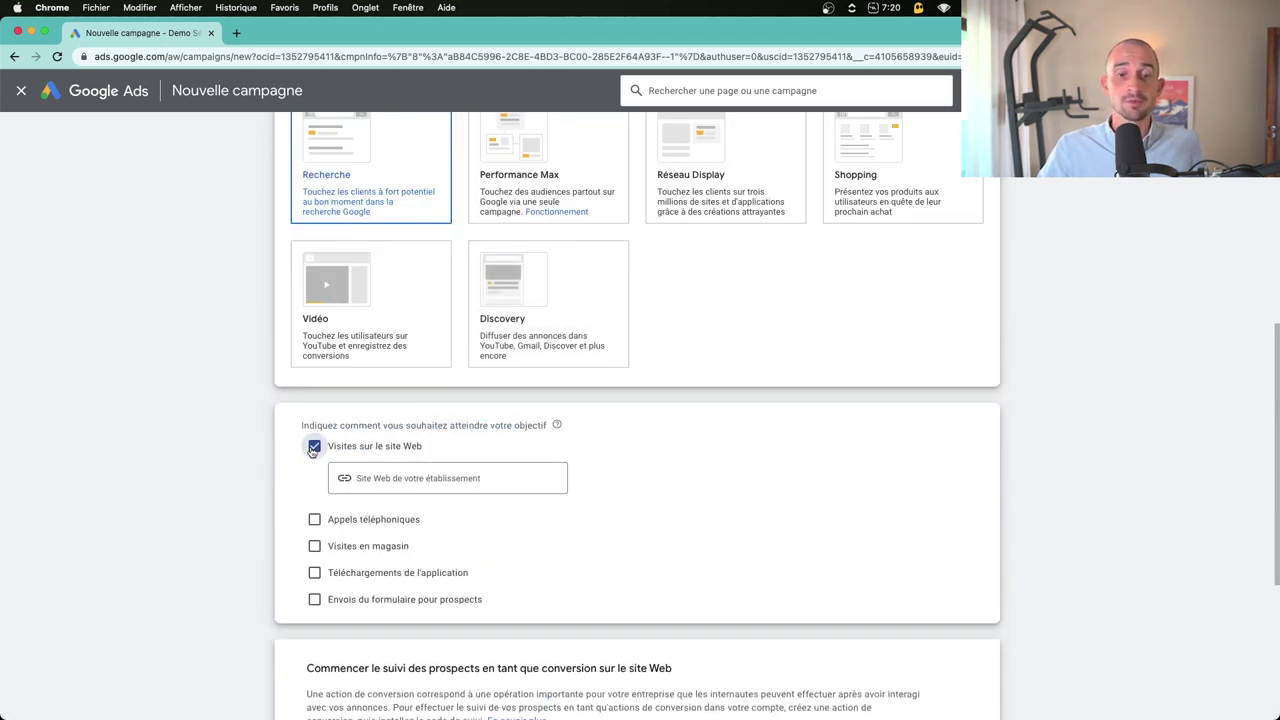
{"action": "left_click", "coordinate": [416, 476]}
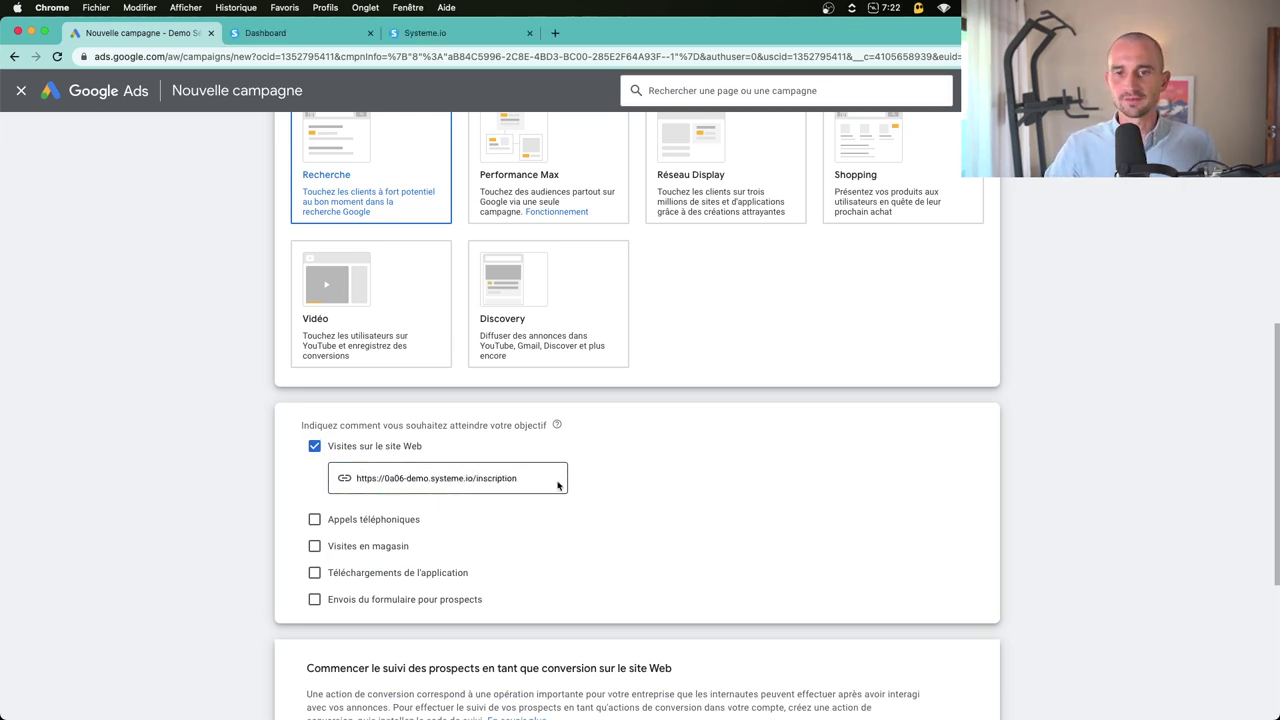
Step: Create a conversion action for tracking website prospects and view its tracking code installation options
{"action": "scroll", "coordinate": [376, 352], "scroll_direction": "down", "scroll_amount": 3}
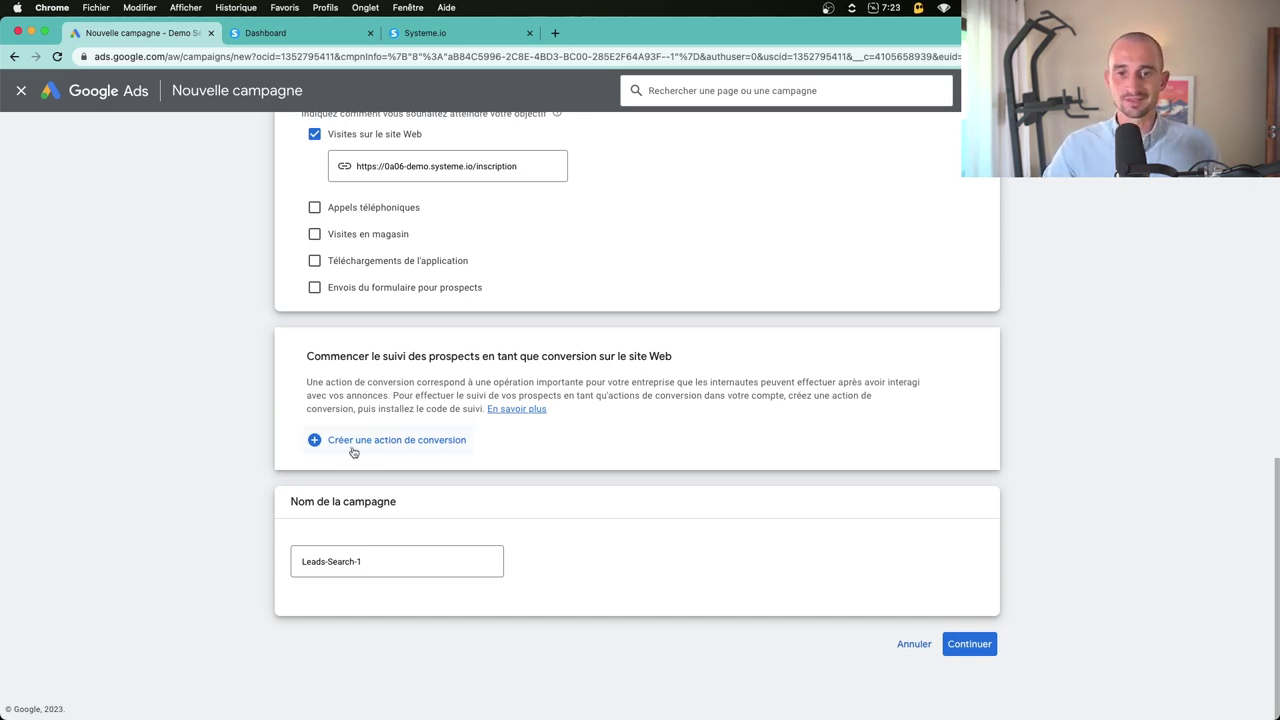
{"action": "left_click", "coordinate": [390, 441]}
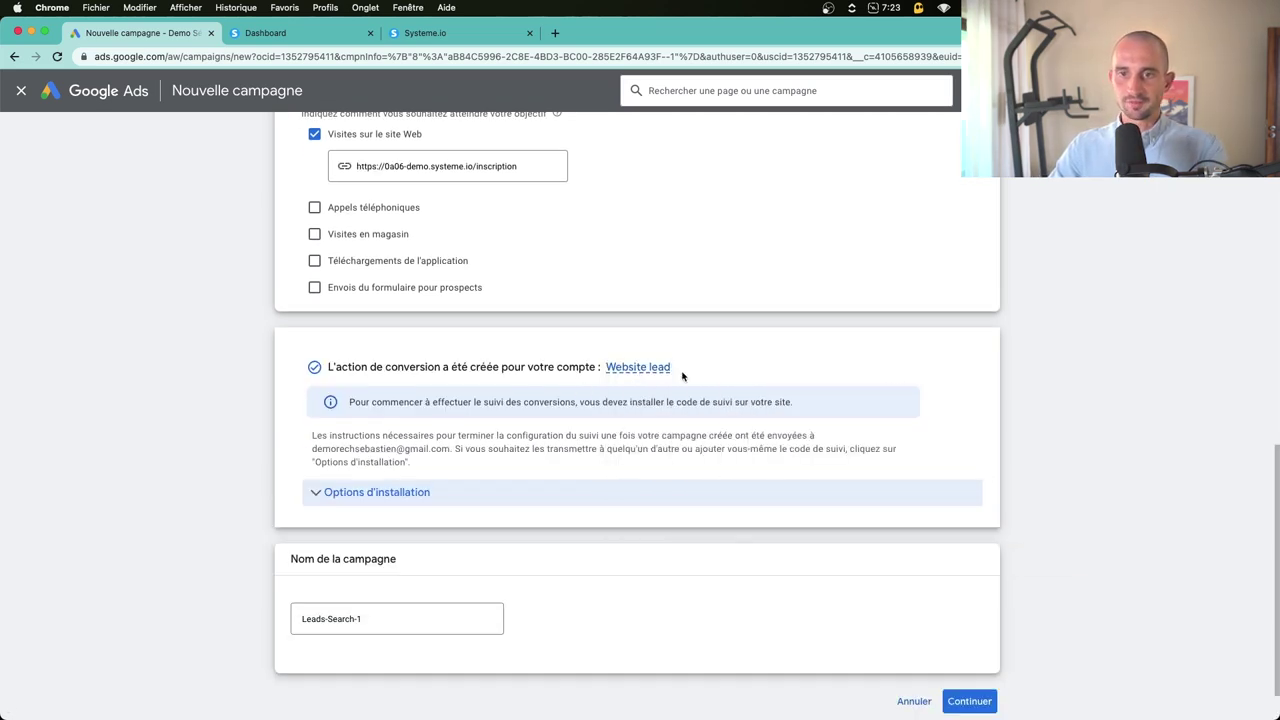
{"action": "left_click", "coordinate": [446, 491]}
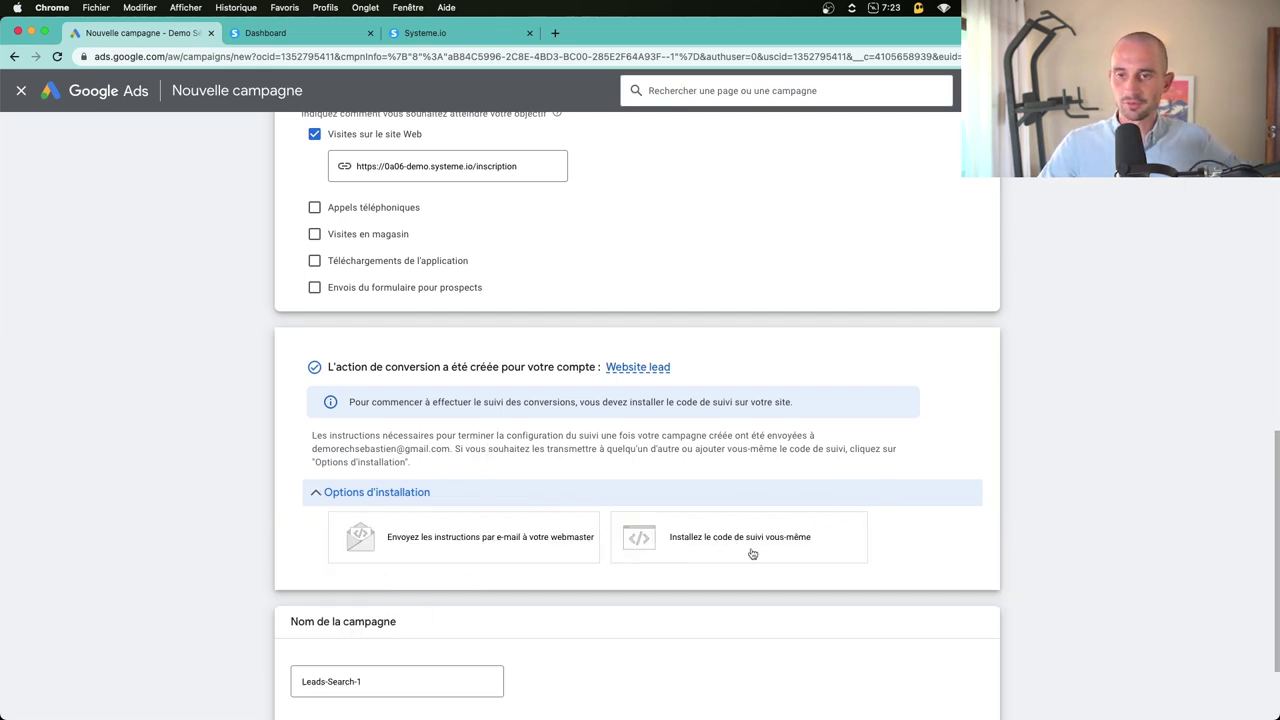
{"action": "left_click", "coordinate": [418, 571]}
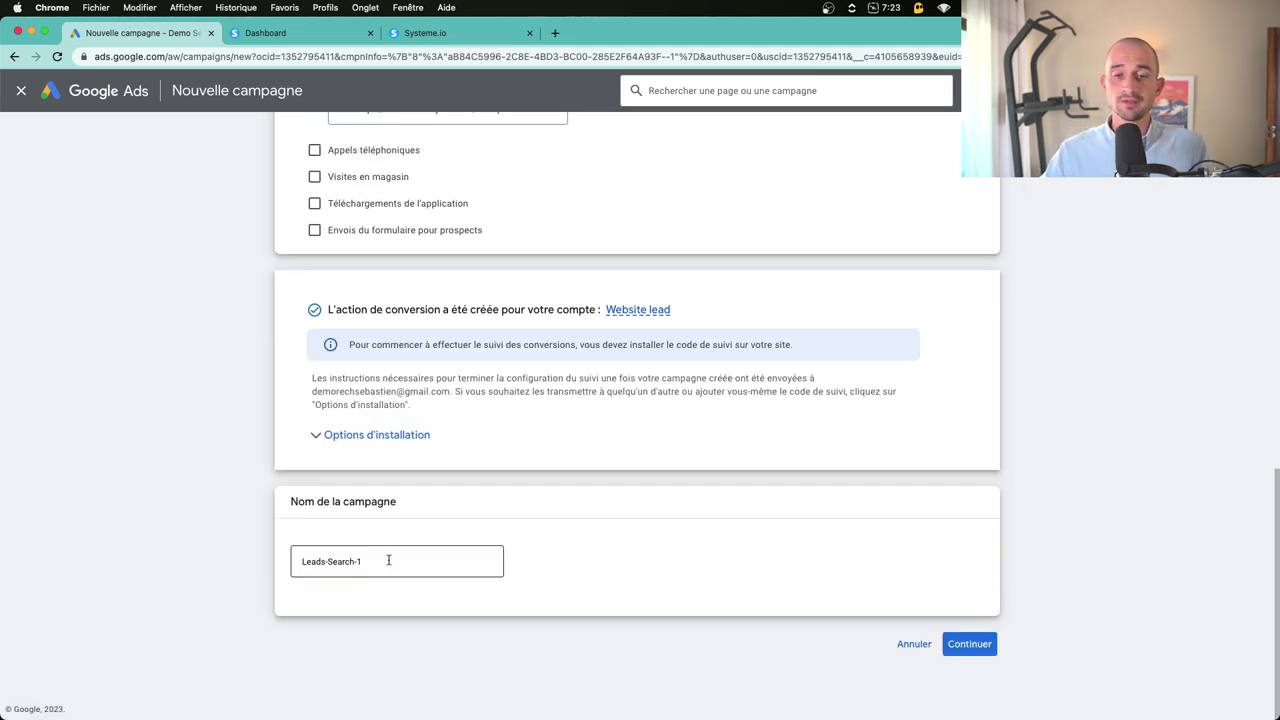
Step: Name the campaign "Recherche - Campagne n°1" and continue to the bidding settings
{"action": "left_click", "coordinate": [388, 560]}
{"action": "key", "text": "super+a"}
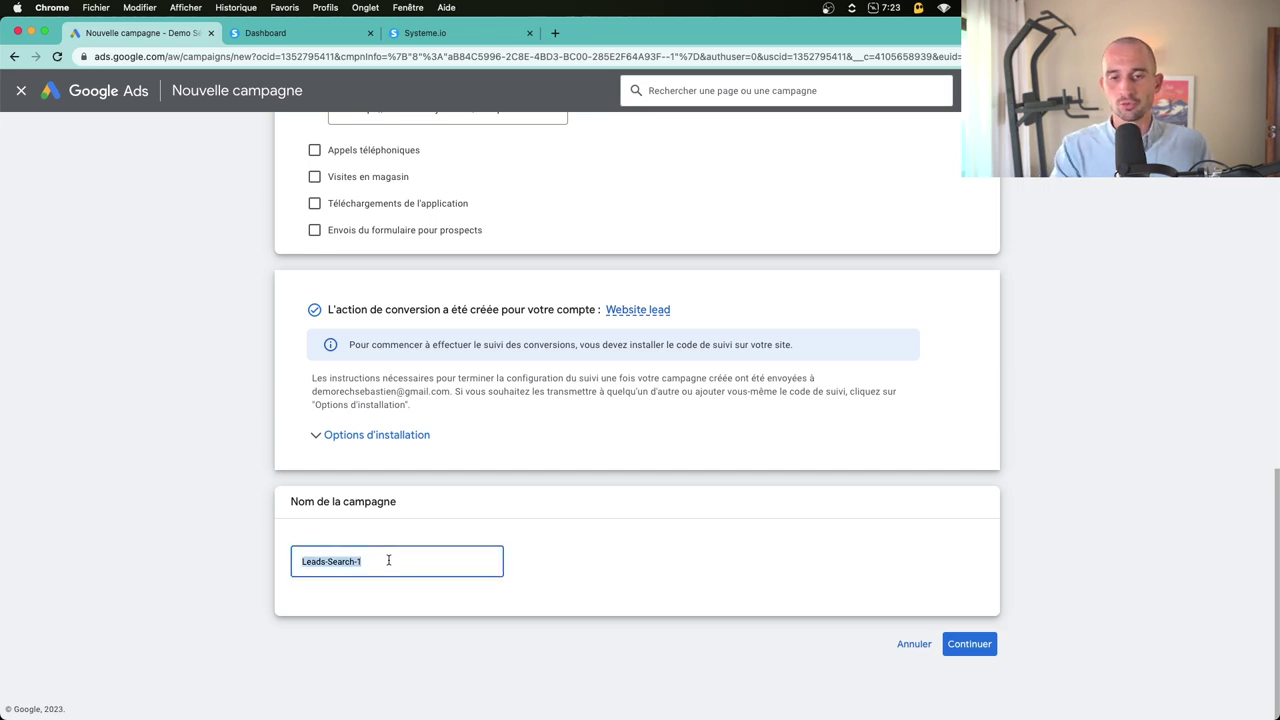
{"action": "type", "text": "Search"}
{"action": "key", "text": "super+a"}
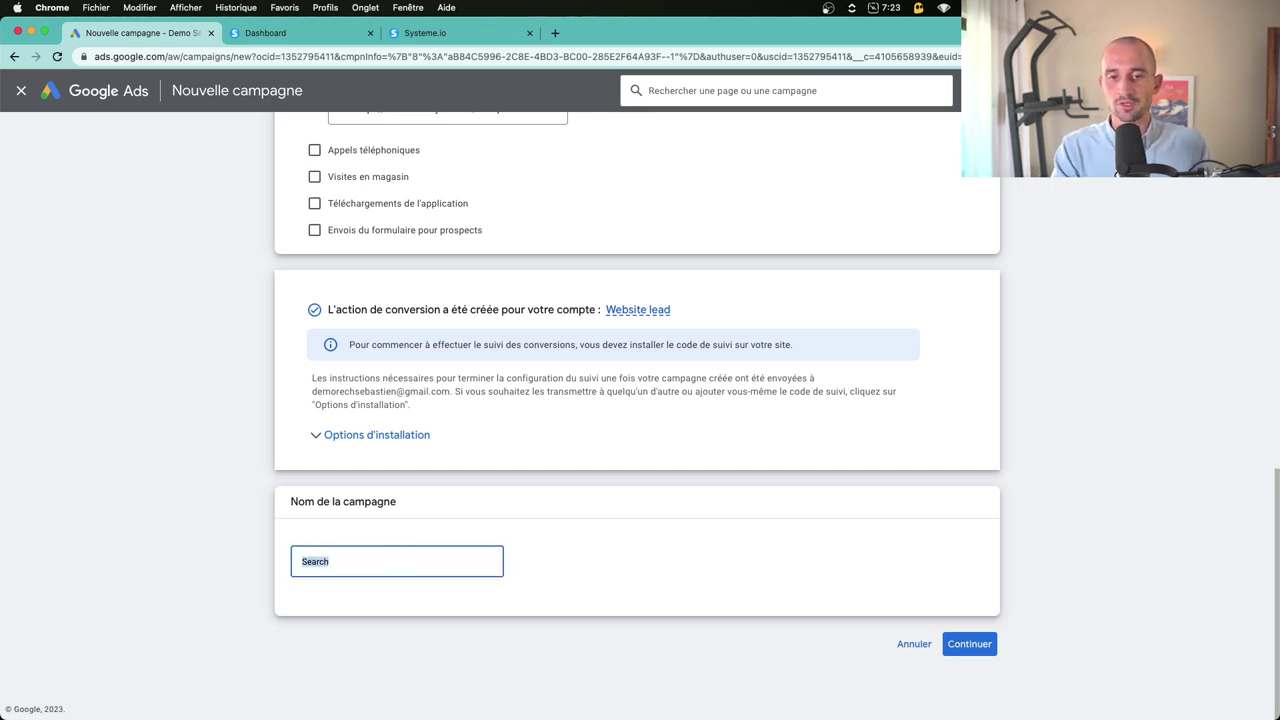
{"action": "type", "text": "Recherche -"}
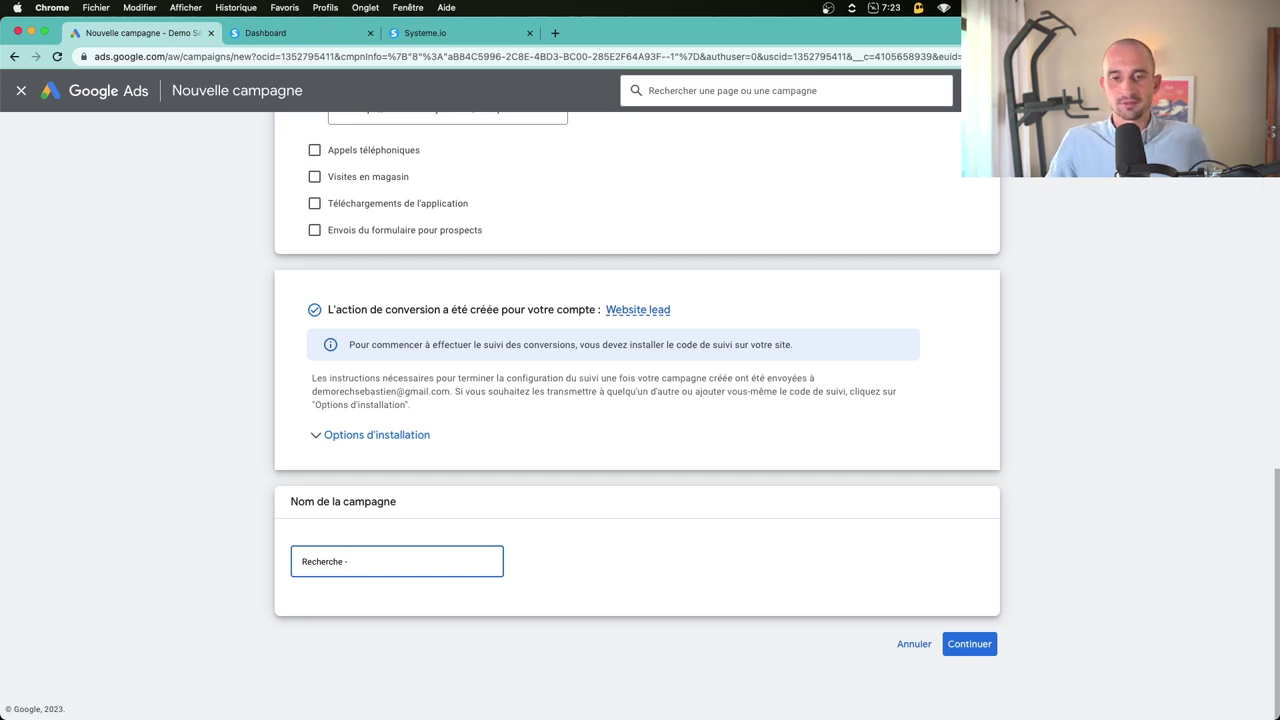
{"action": "type", "text": "Campagne 02"}
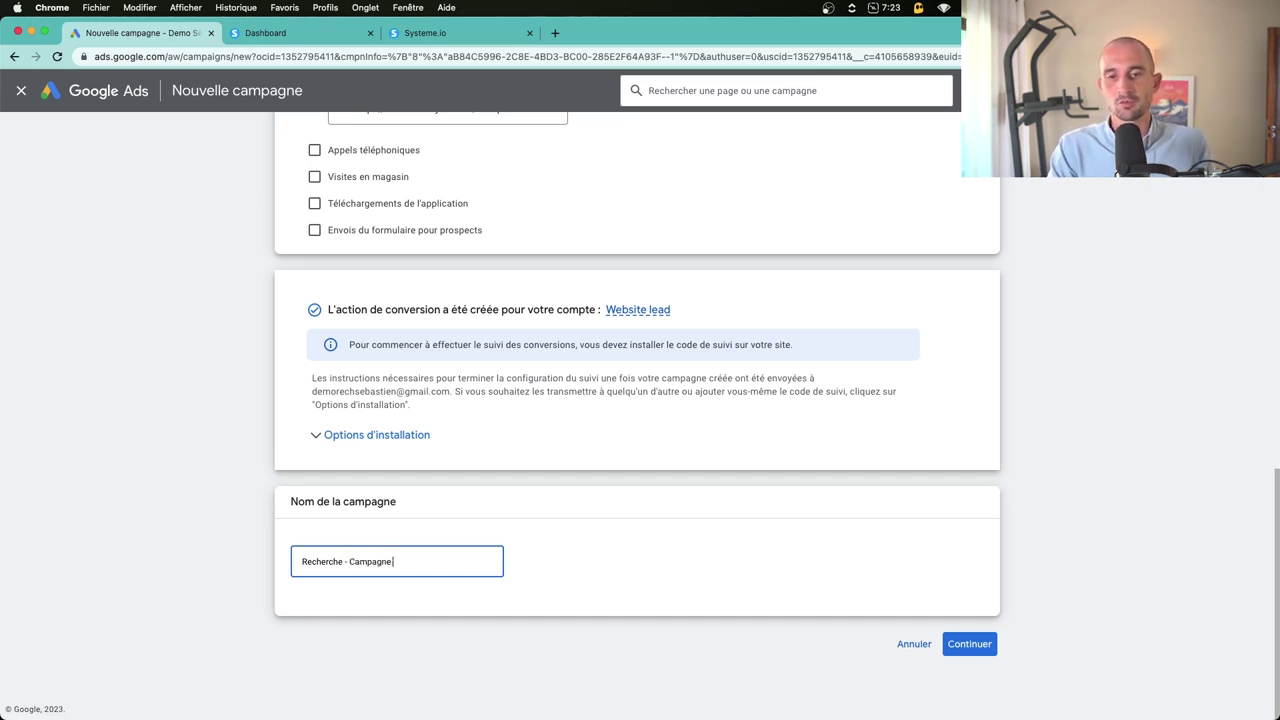
{"action": "key", "text": "BackSpace"}
{"action": "key", "text": "BackSpace"}
{"action": "key", "text": "BackSpace"}
{"action": "type", "text": "n°1"}
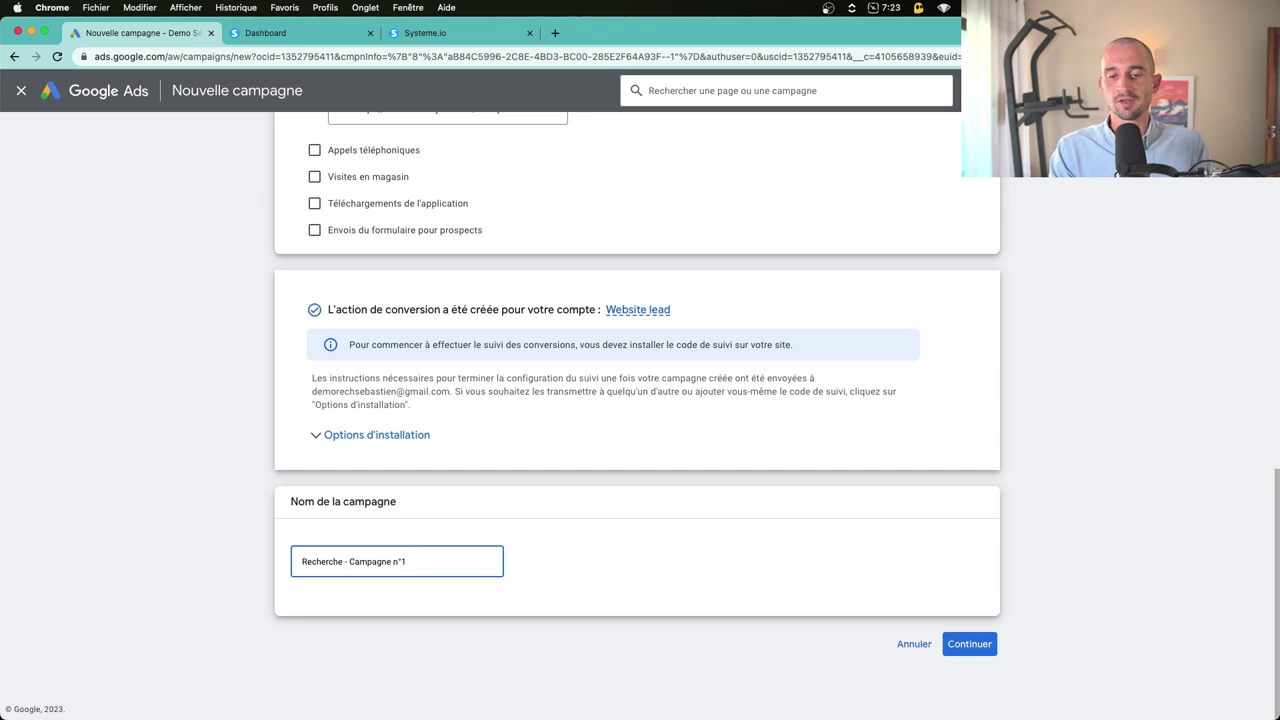
{"action": "left_click", "coordinate": [745, 608]}
{"action": "left_click", "coordinate": [968, 643]}
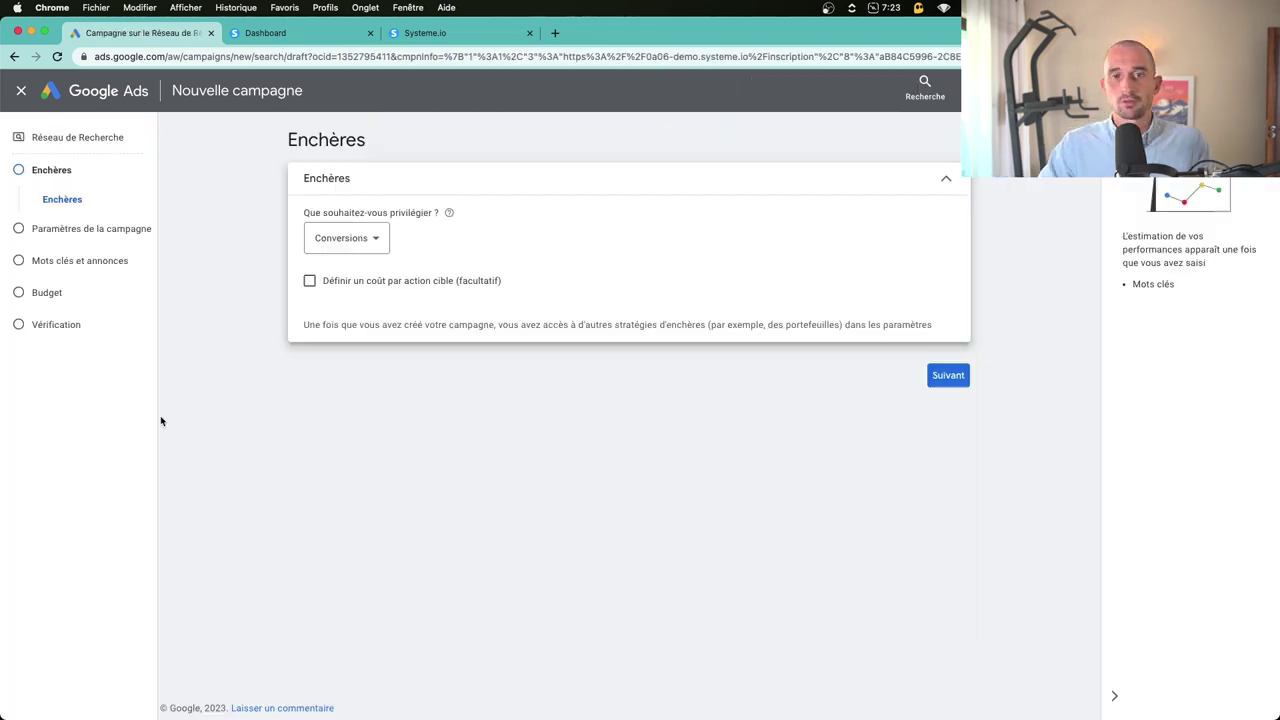
Step: Try Clics as the bidding focus and return it to Conversions
{"action": "left_click", "coordinate": [353, 246]}
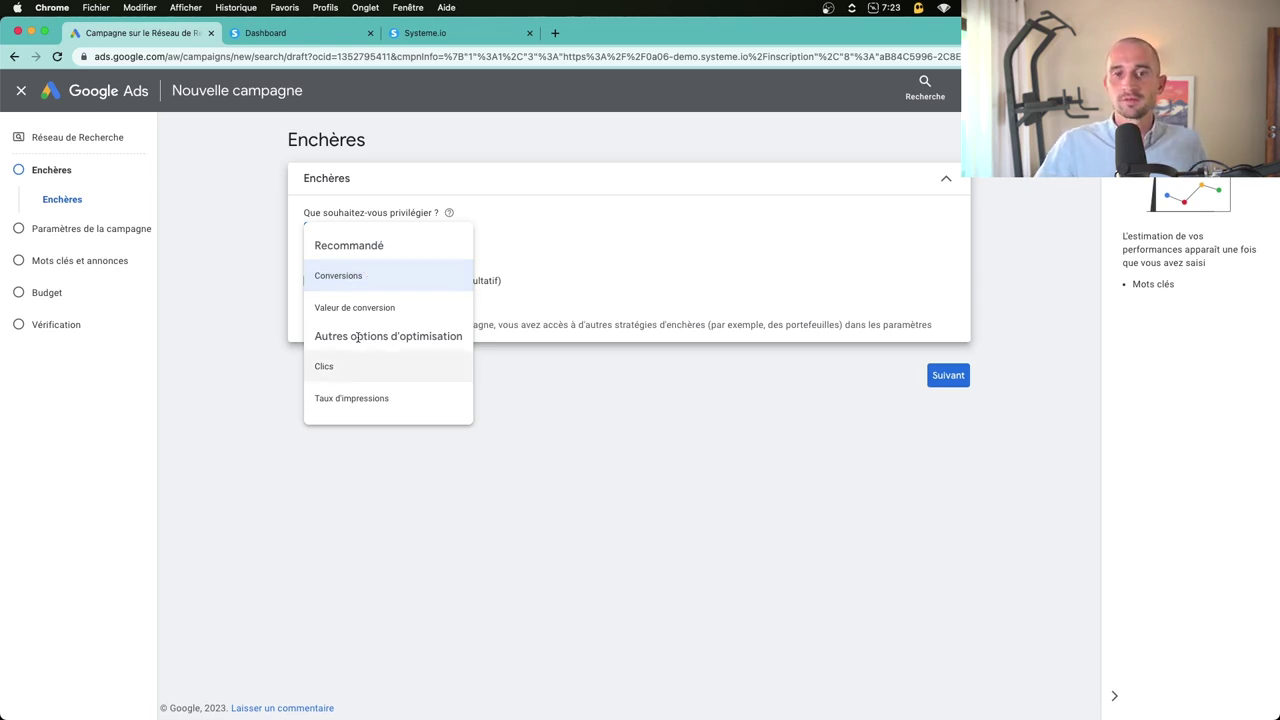
{"action": "left_click", "coordinate": [369, 369]}
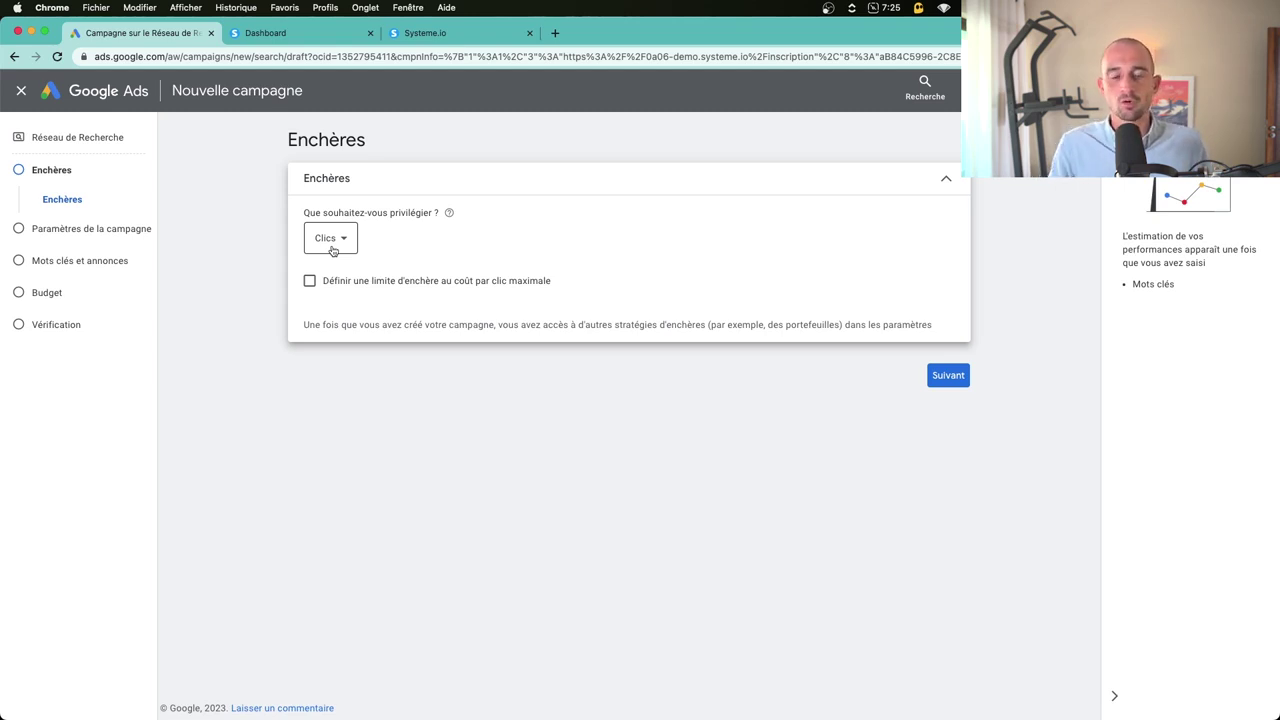
{"action": "left_click", "coordinate": [333, 250]}
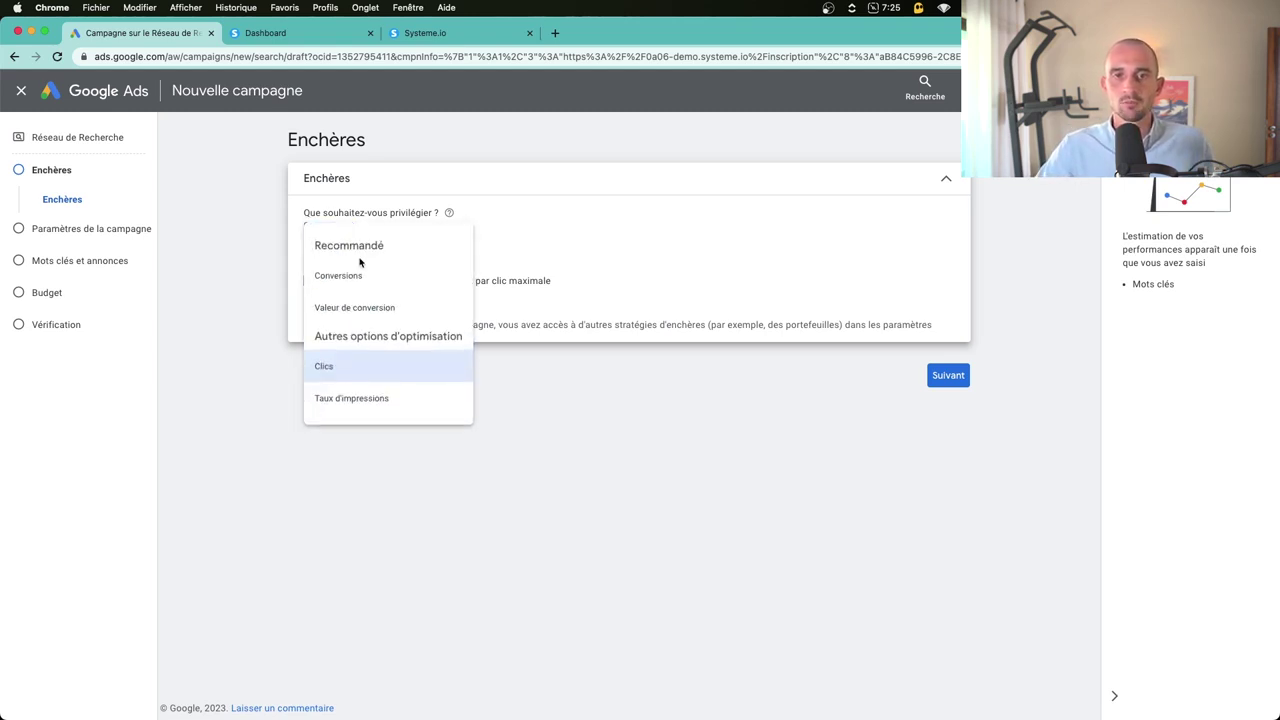
{"action": "left_click", "coordinate": [350, 270]}
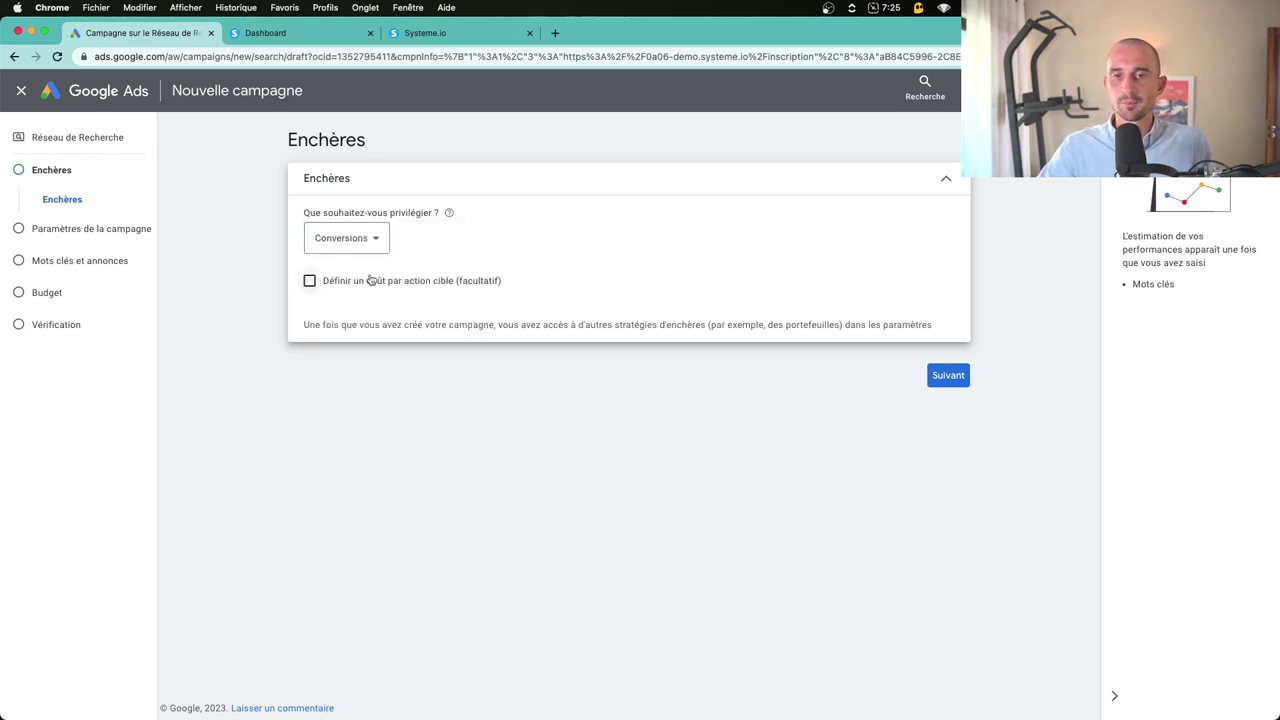
Step: Try a target cost per action of 20 € for the bidding and disable it again
{"action": "left_click", "coordinate": [339, 285]}
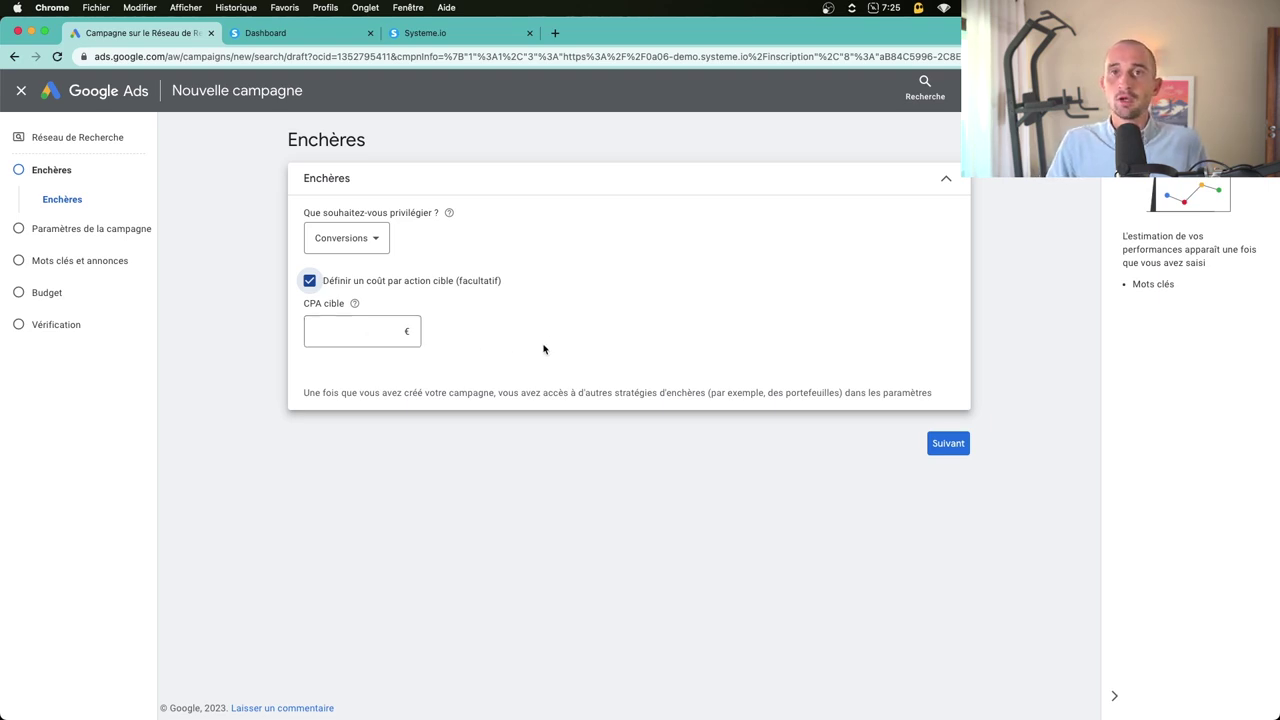
{"action": "left_click", "coordinate": [389, 328]}
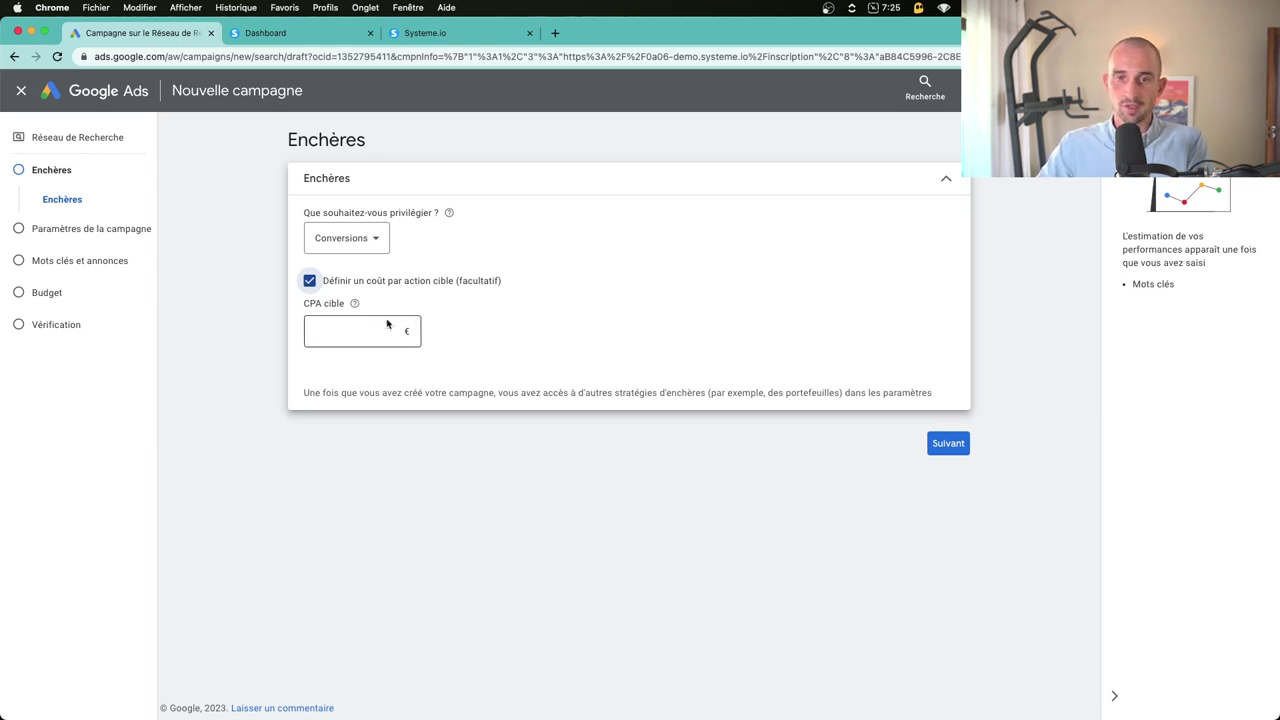
{"action": "type", "text": "20"}
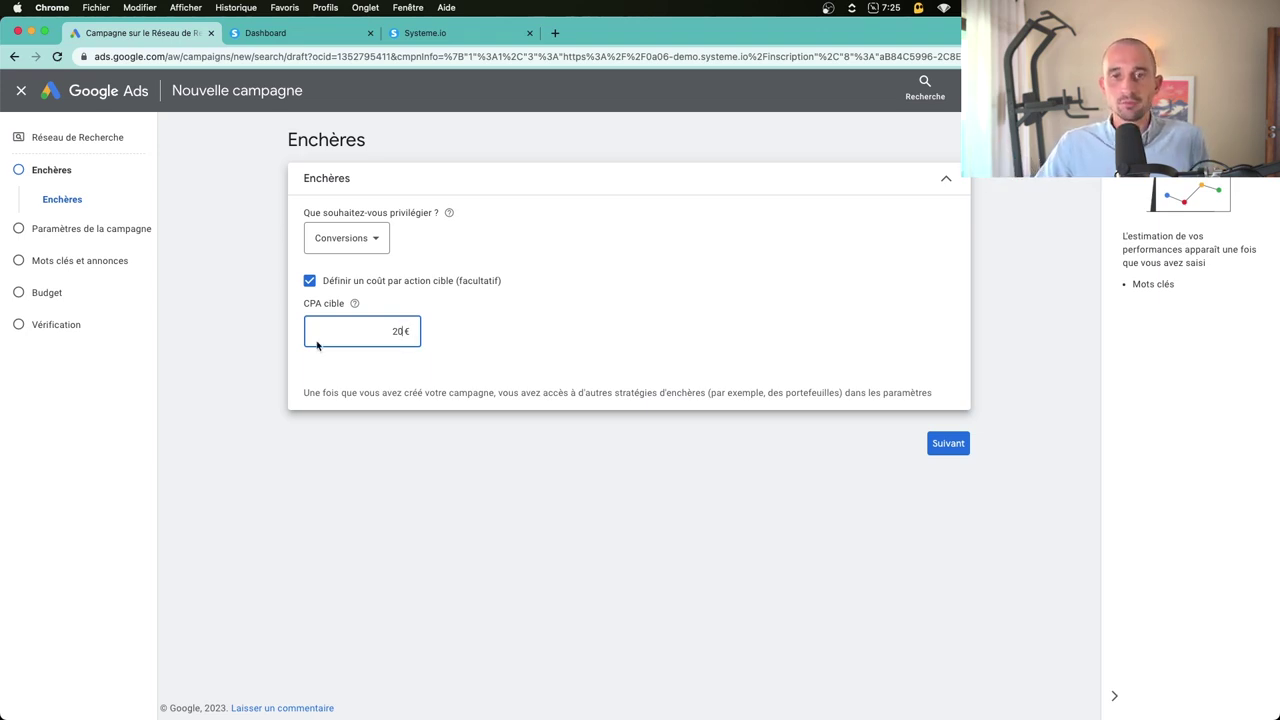
{"action": "double_click", "coordinate": [371, 331]}
{"action": "left_click", "coordinate": [309, 281]}
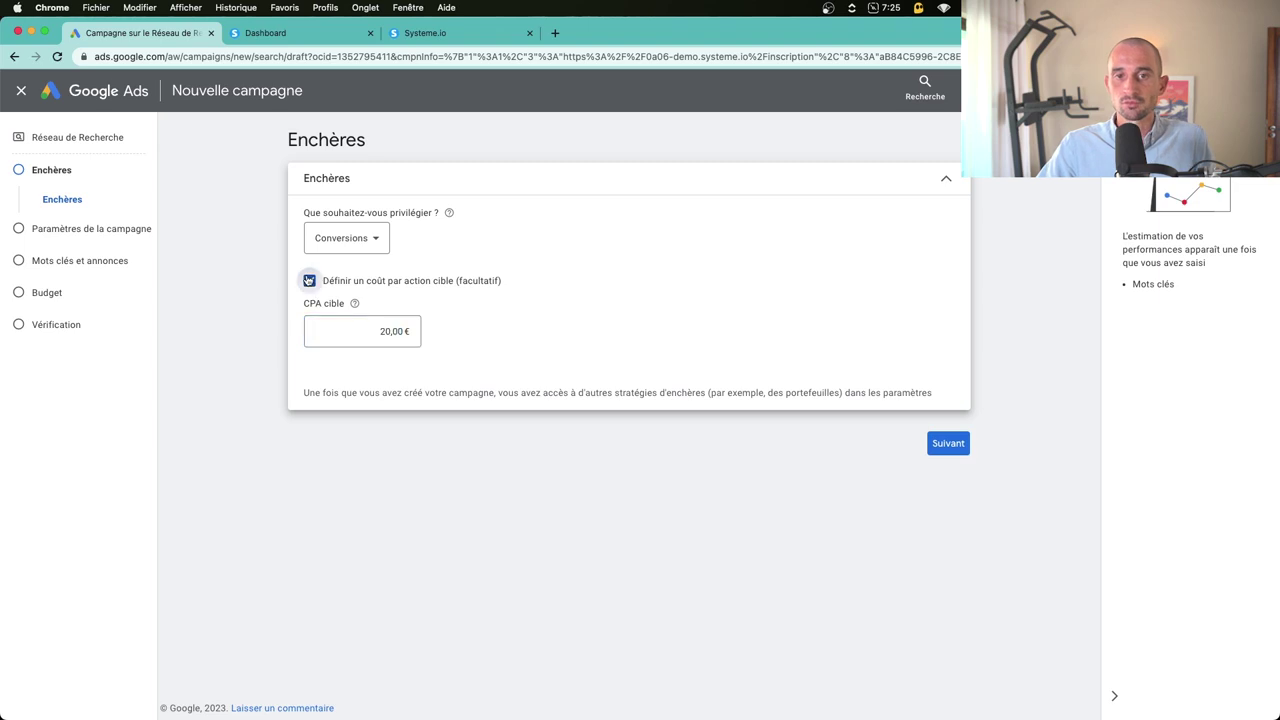
Step: Continue to the campaign settings and exclude both the Search Network partners and the Google Display Network
{"action": "left_click", "coordinate": [953, 375]}
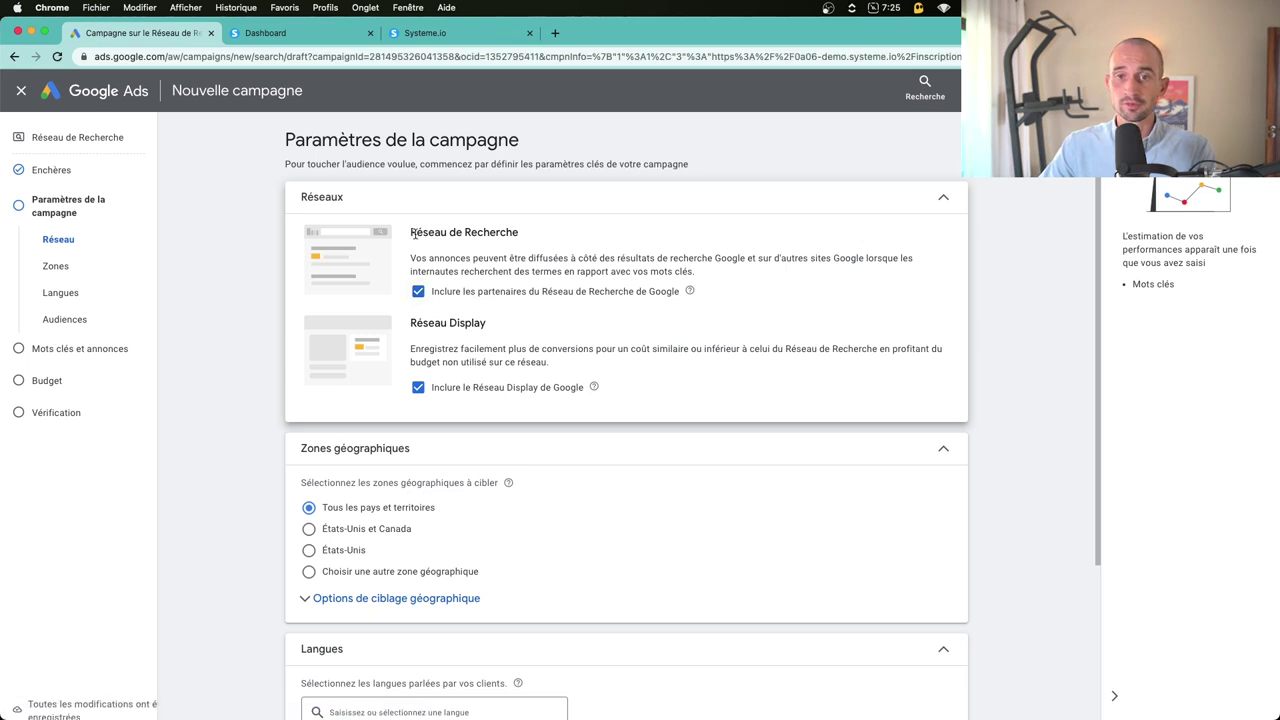
{"action": "left_click_drag", "start_coordinate": [412, 233], "coordinate": [510, 233]}
{"action": "left_click_drag", "start_coordinate": [400, 326], "coordinate": [490, 324]}
{"action": "left_click", "coordinate": [462, 228]}
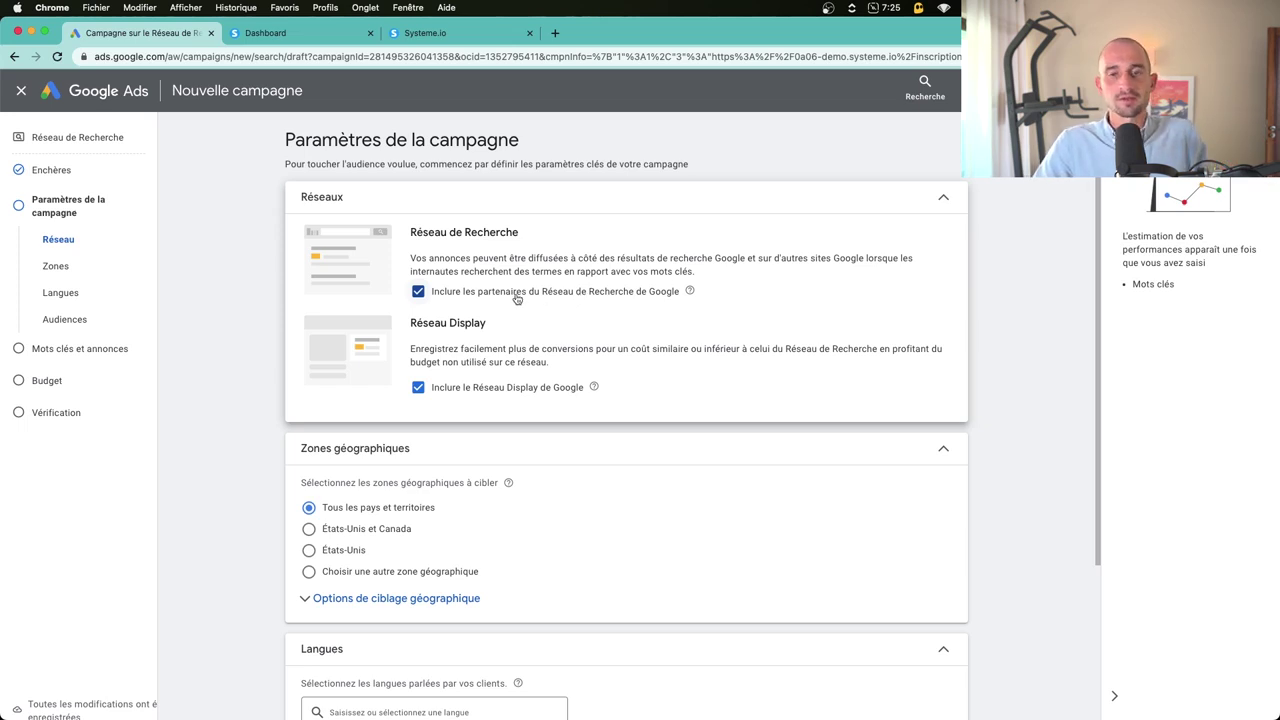
{"action": "left_click", "coordinate": [419, 293]}
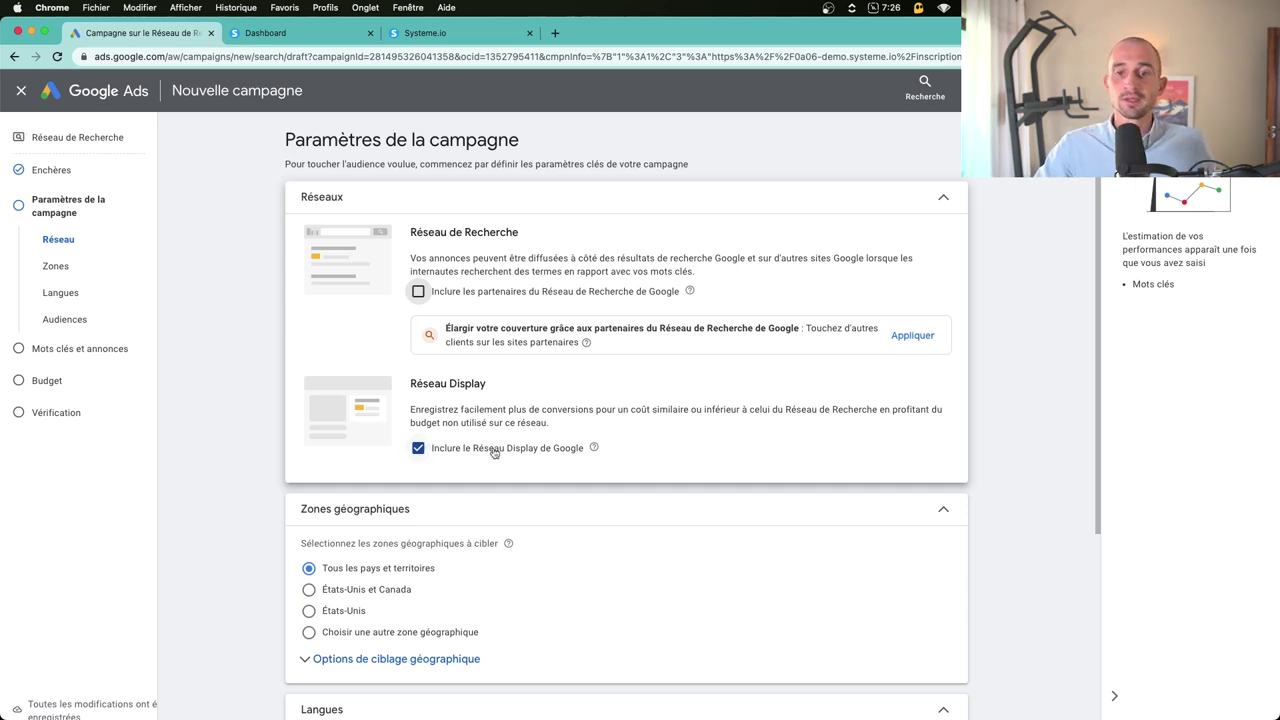
{"action": "left_click", "coordinate": [445, 451]}
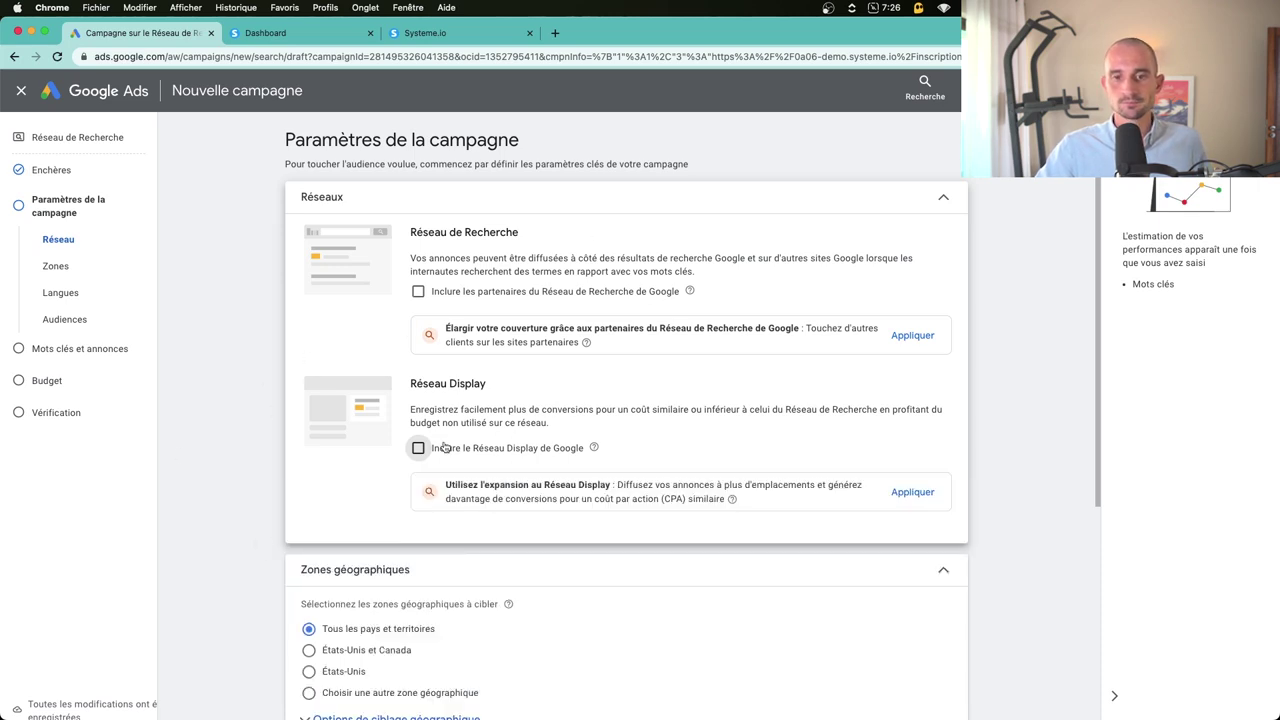
Step: Choose another geographic zone for the campaign and target the country France
{"action": "scroll", "coordinate": [446, 447], "scroll_direction": "down", "scroll_amount": 5}
{"action": "left_click", "coordinate": [370, 475]}
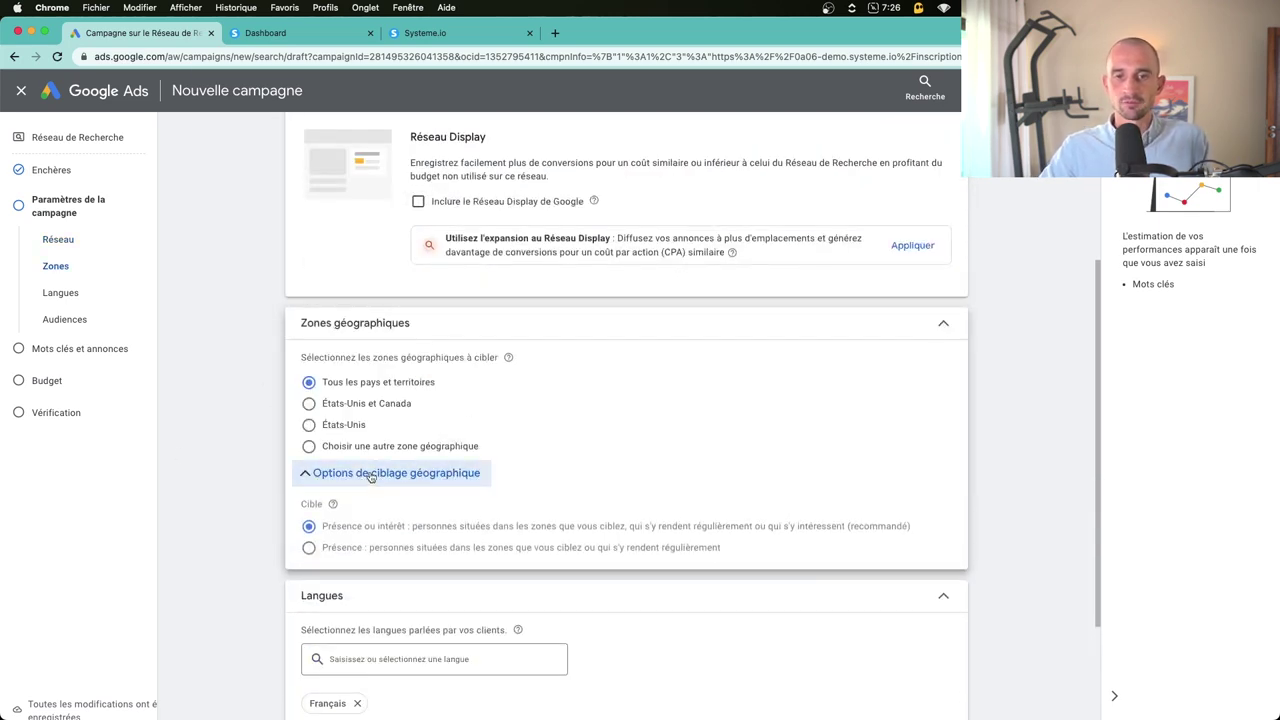
{"action": "left_click", "coordinate": [370, 476]}
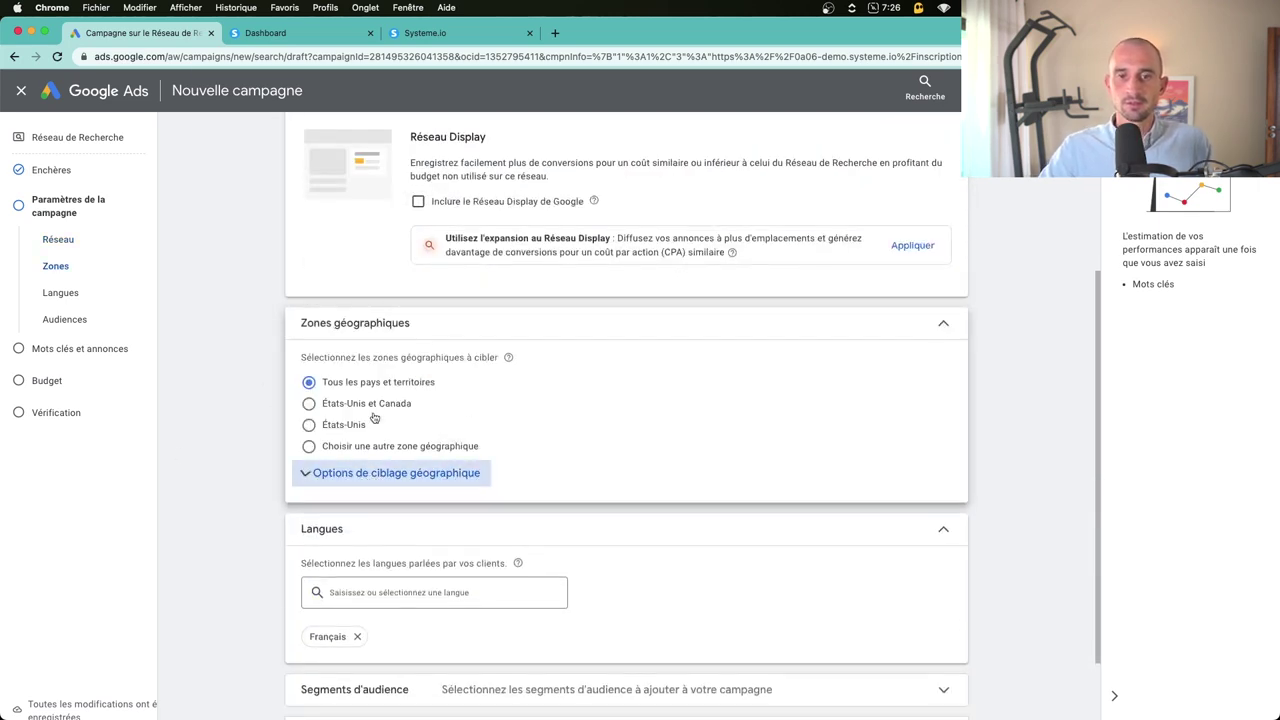
{"action": "left_click", "coordinate": [325, 452]}
{"action": "left_click", "coordinate": [337, 487]}
{"action": "type", "text": "France"}
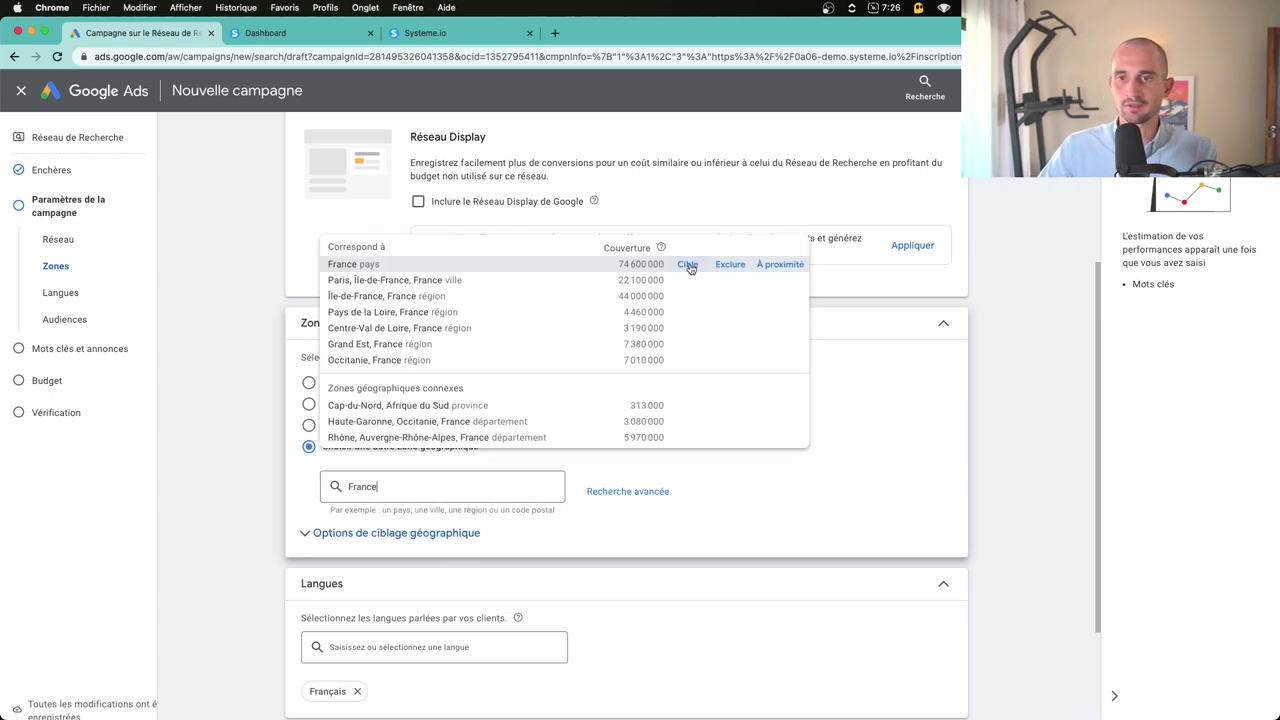
{"action": "left_click", "coordinate": [687, 265]}
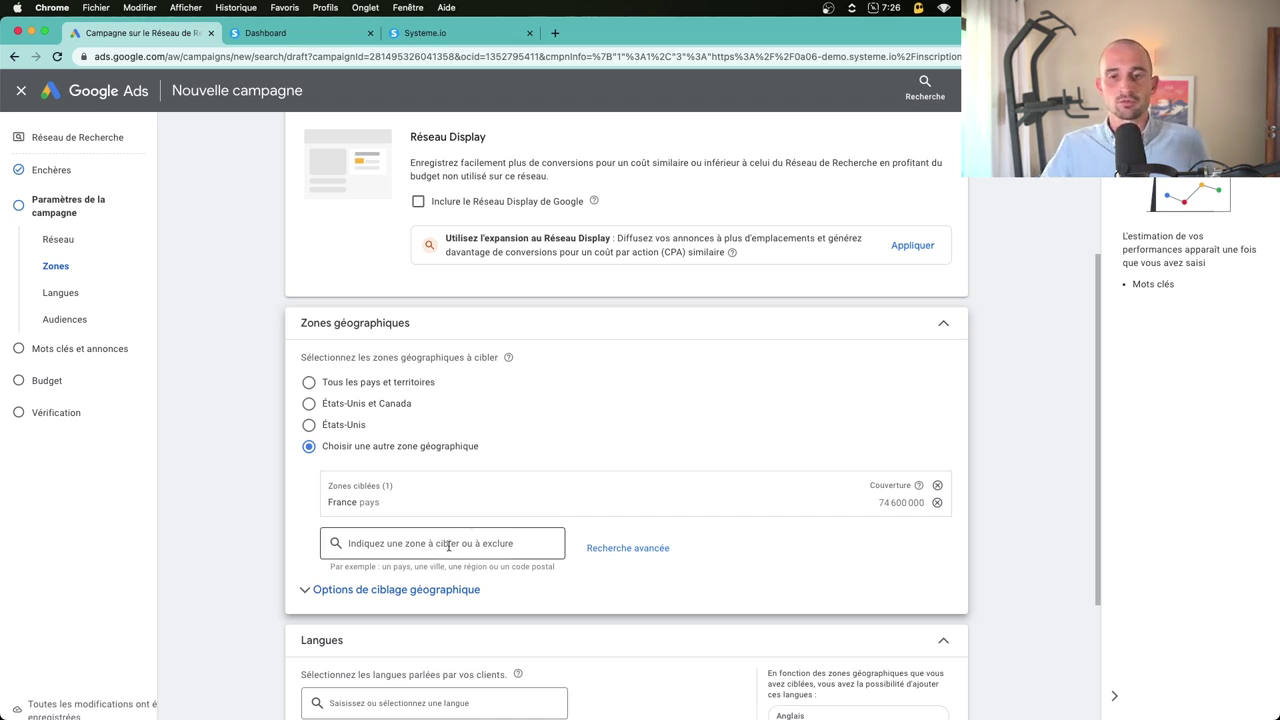
Step: Try the "Présence" option for geographic targeting and return to "Présence ou intérêt"
{"action": "left_click", "coordinate": [334, 593]}
{"action": "scroll", "coordinate": [470, 603], "scroll_direction": "down", "scroll_amount": 1}
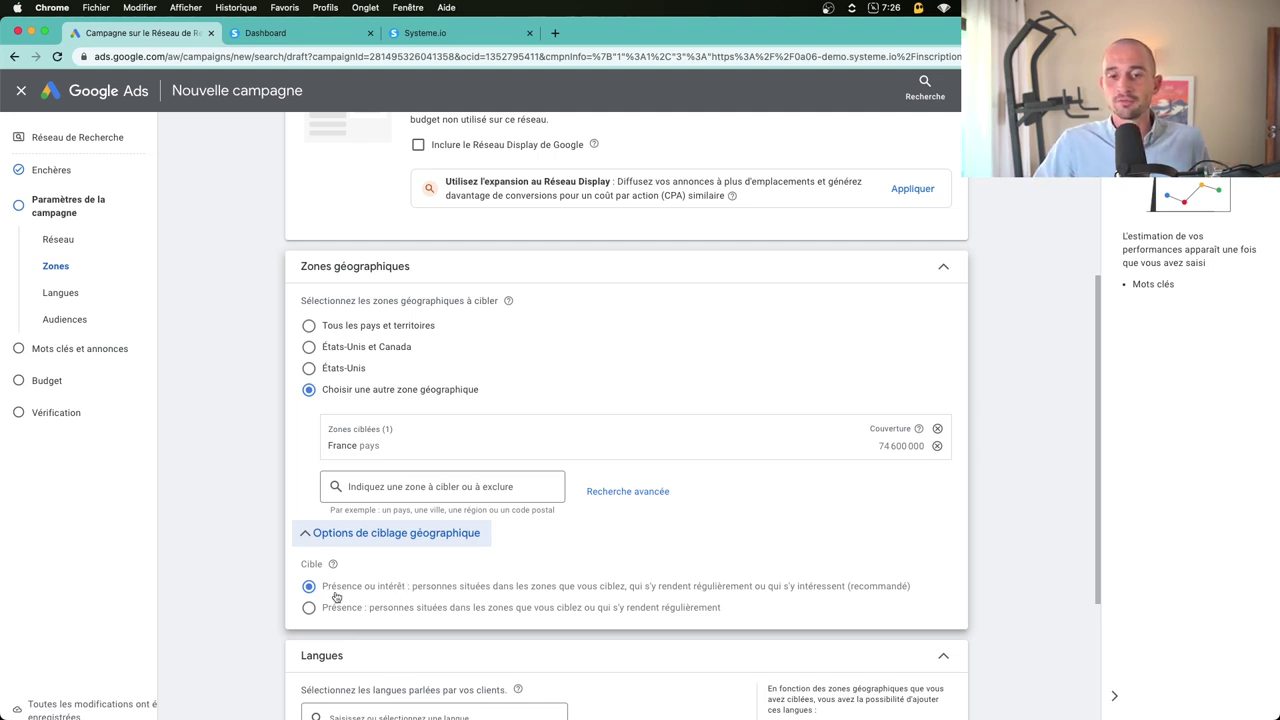
{"action": "left_click_drag", "start_coordinate": [328, 594], "coordinate": [401, 594]}
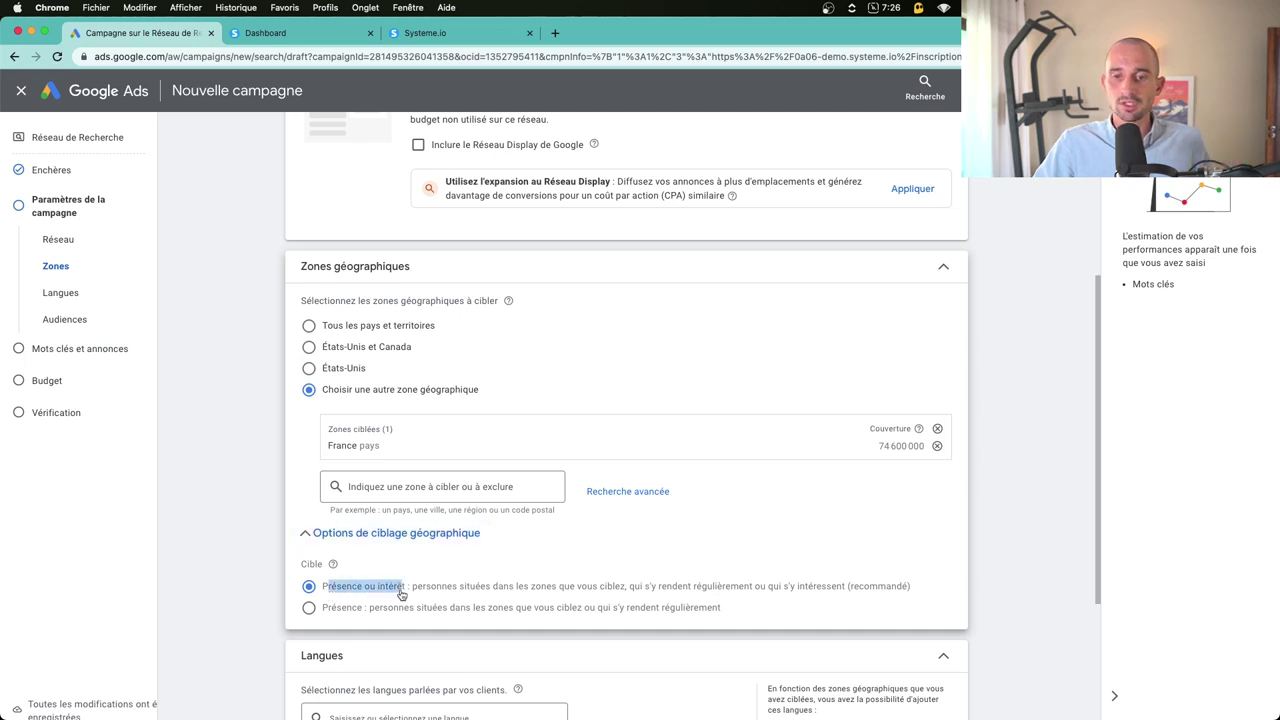
{"action": "left_click", "coordinate": [310, 610]}
{"action": "left_click_drag", "start_coordinate": [328, 609], "coordinate": [386, 613]}
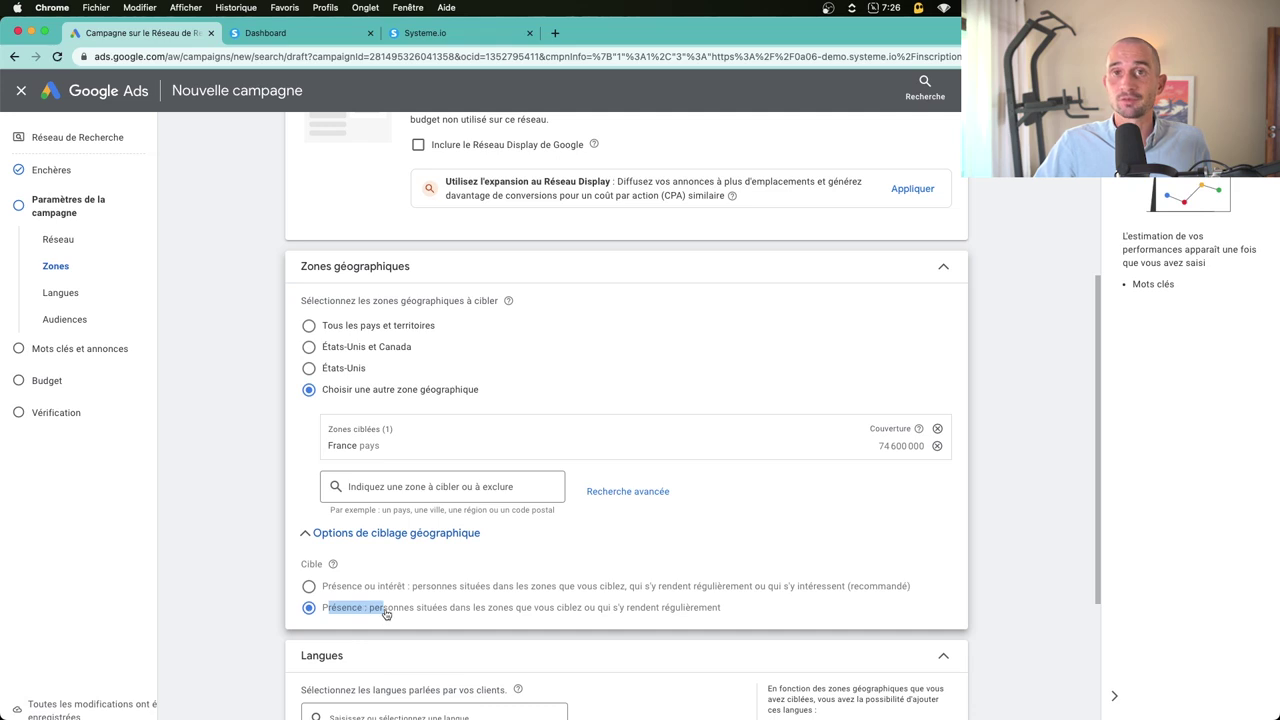
{"action": "left_click", "coordinate": [398, 592]}
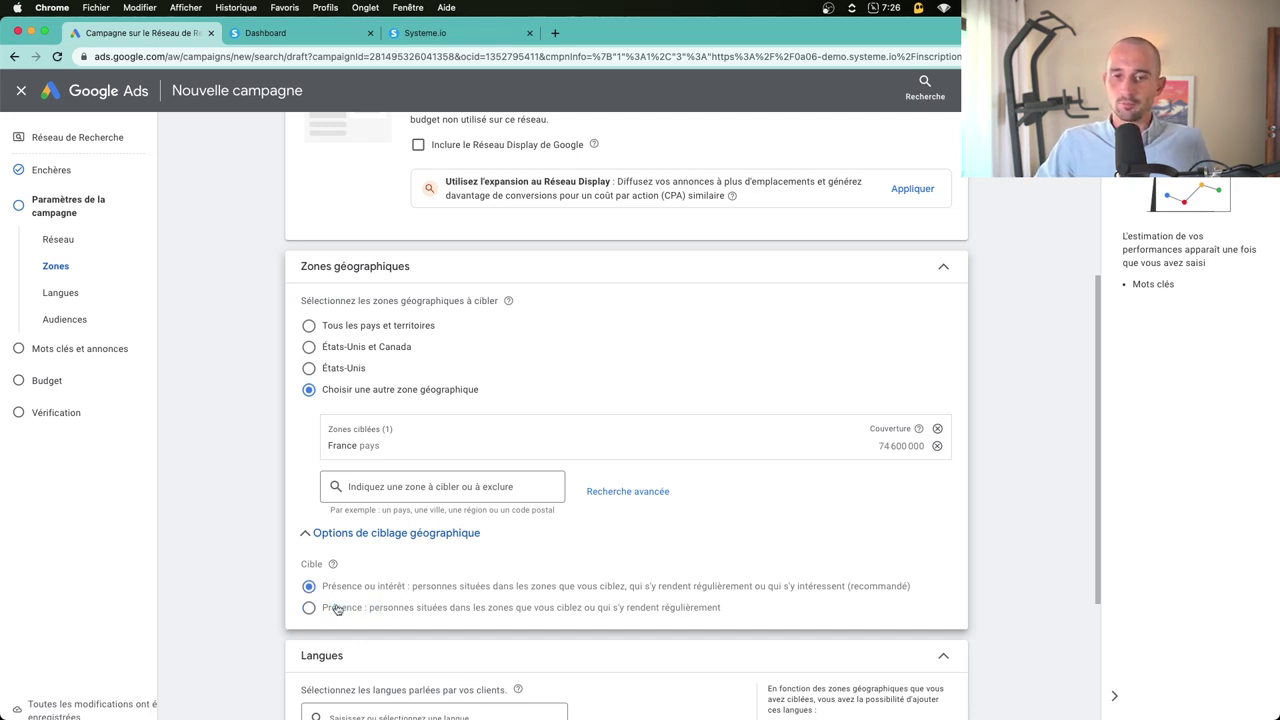
{"action": "left_click", "coordinate": [381, 535]}
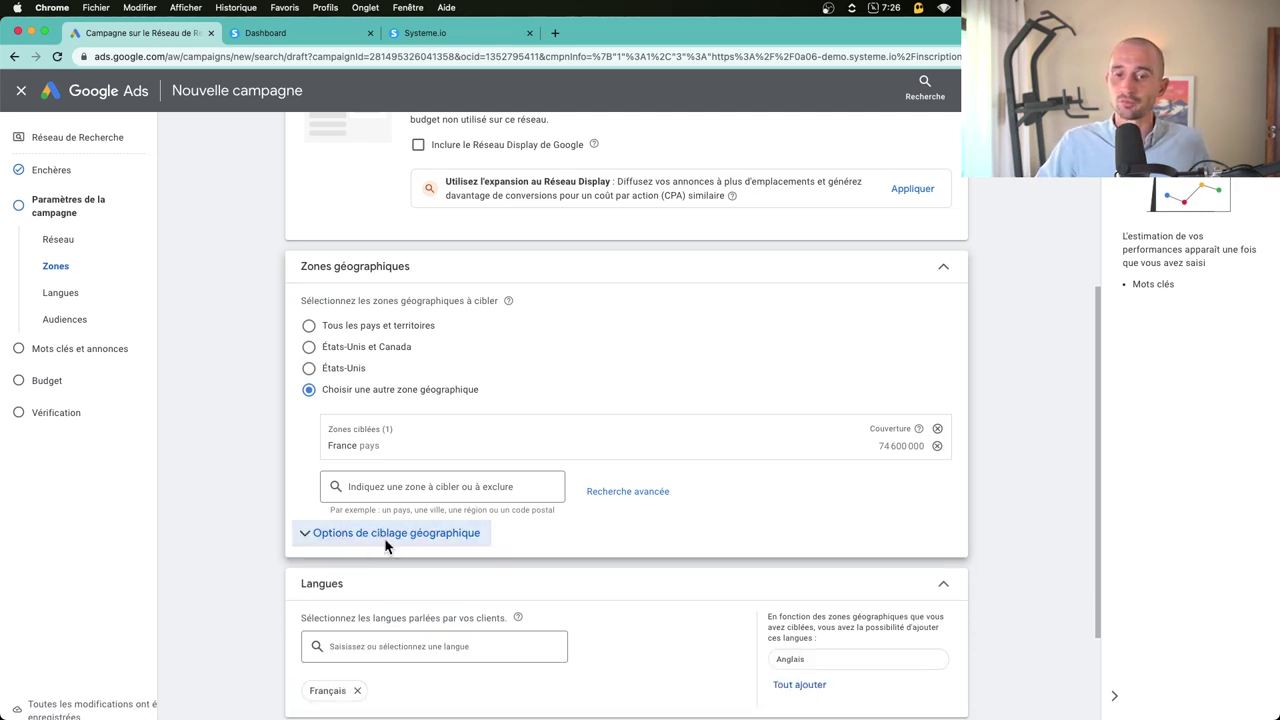
{"action": "left_click", "coordinate": [398, 538]}
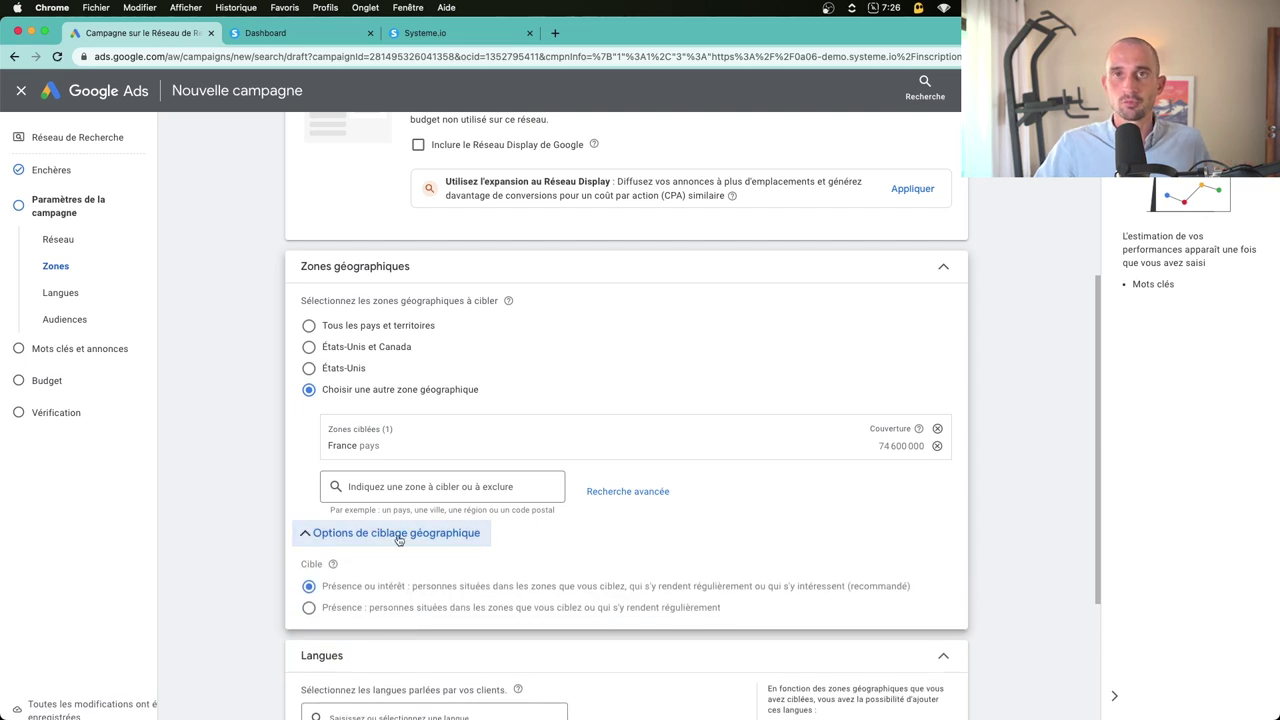
{"action": "left_click", "coordinate": [400, 536]}
Step: Add in-market audience segments found by searching "marketing" and "freelance", including "Services de publicité et de marketing" and "Conception et développement Web"
{"action": "scroll", "coordinate": [400, 535], "scroll_direction": "down", "scroll_amount": 3}
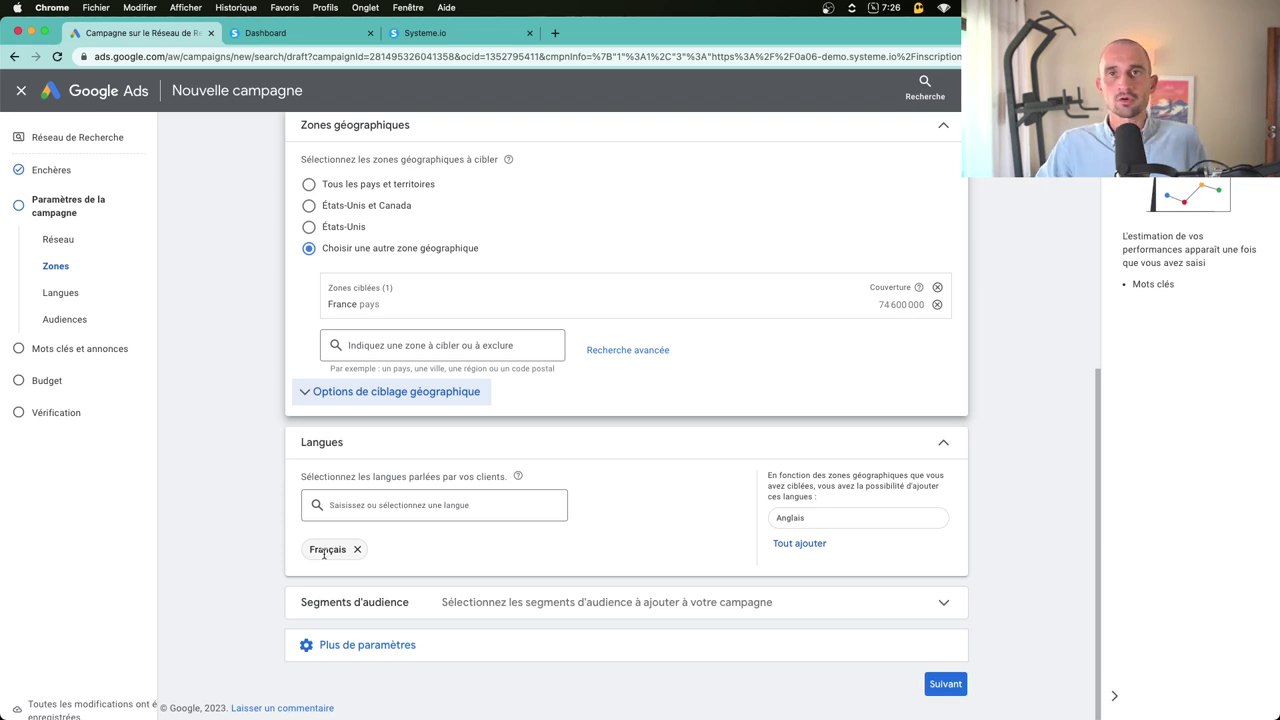
{"action": "left_click", "coordinate": [440, 602]}
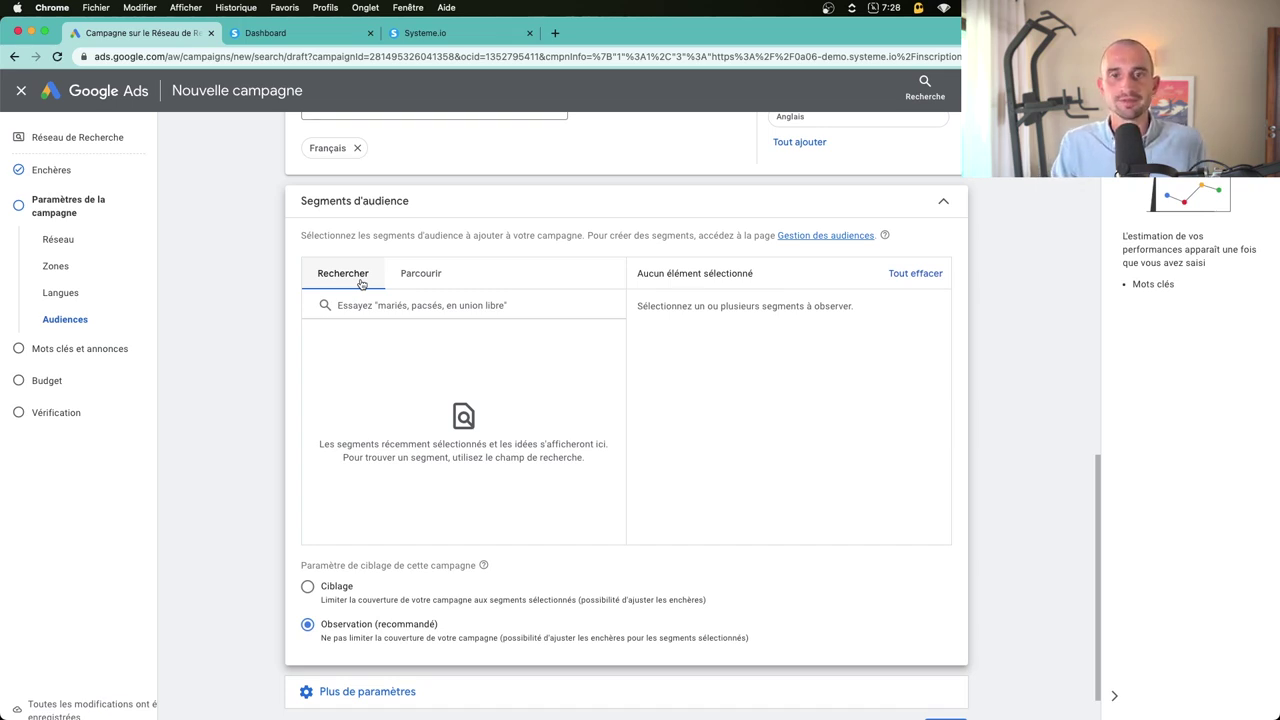
{"action": "left_click", "coordinate": [424, 280]}
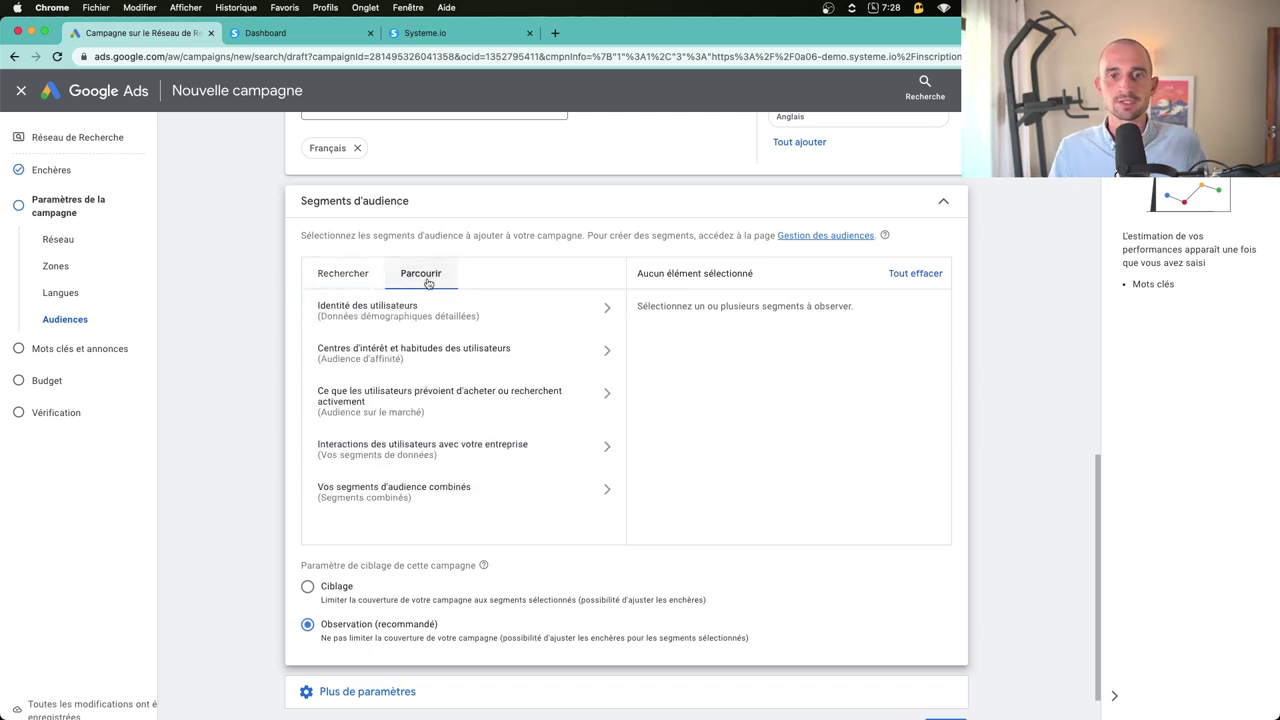
{"action": "left_click", "coordinate": [343, 273]}
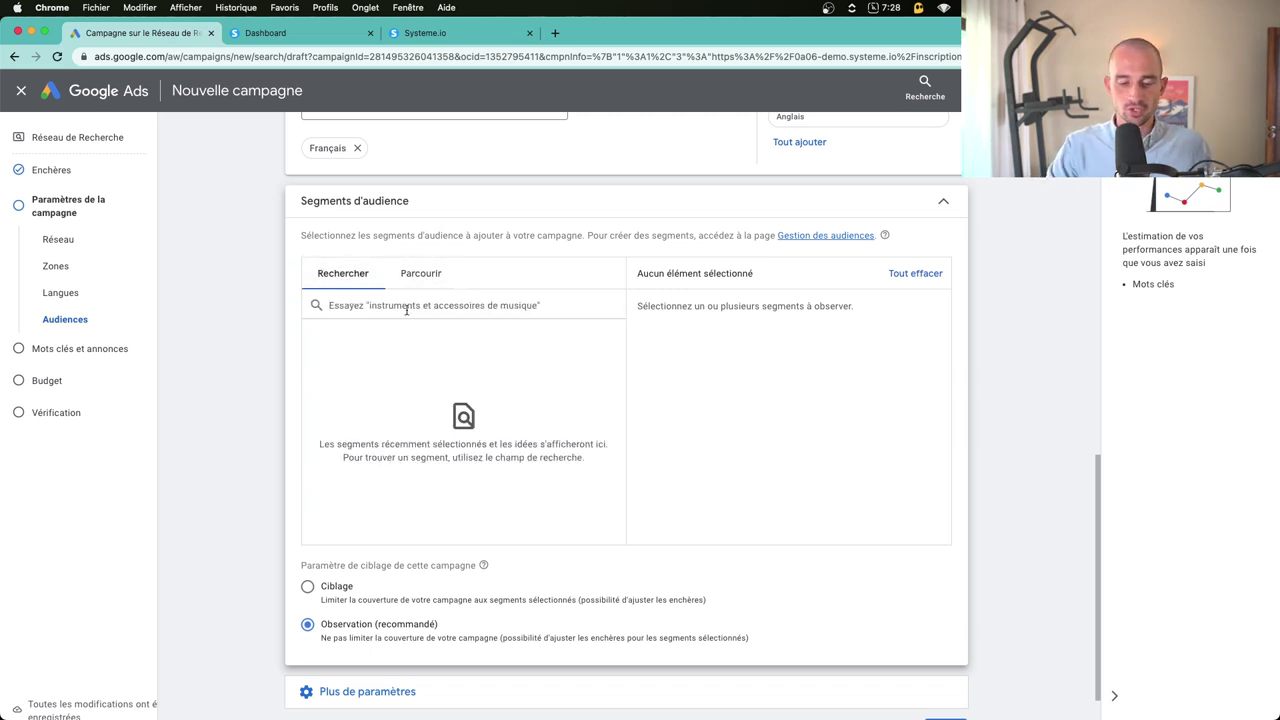
{"action": "type", "text": "marketing"}
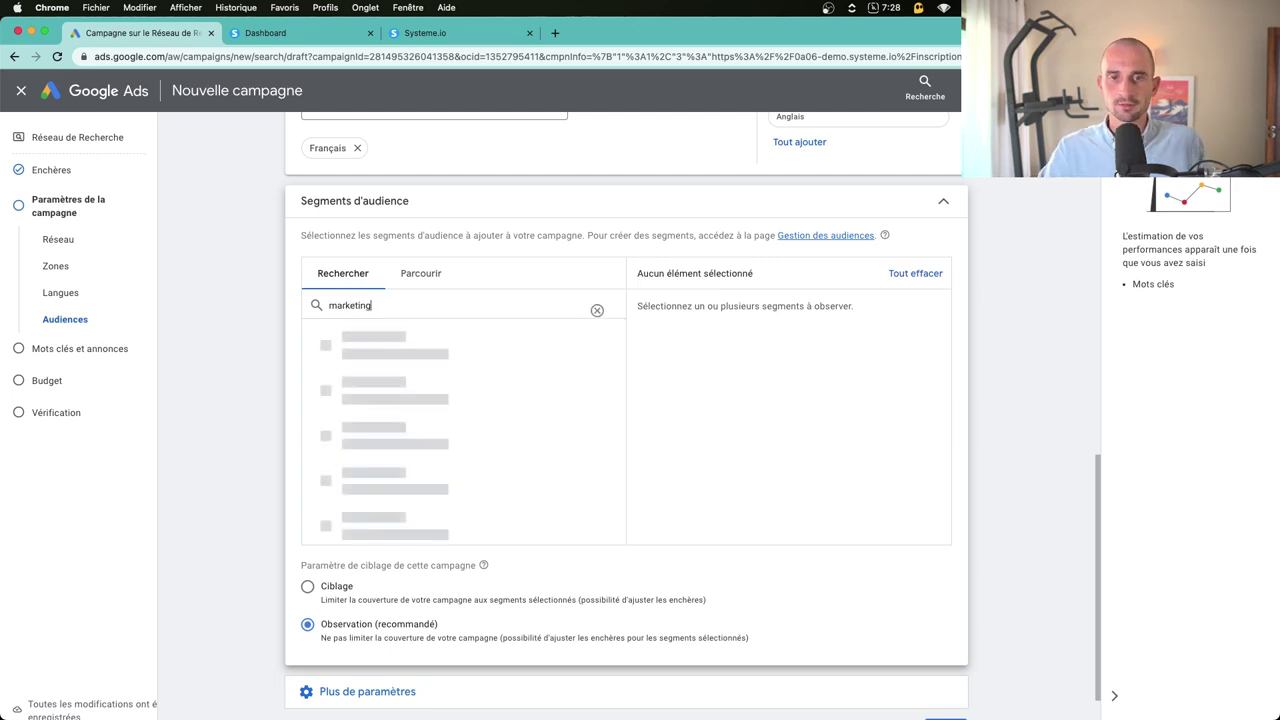
{"action": "left_click", "coordinate": [322, 381]}
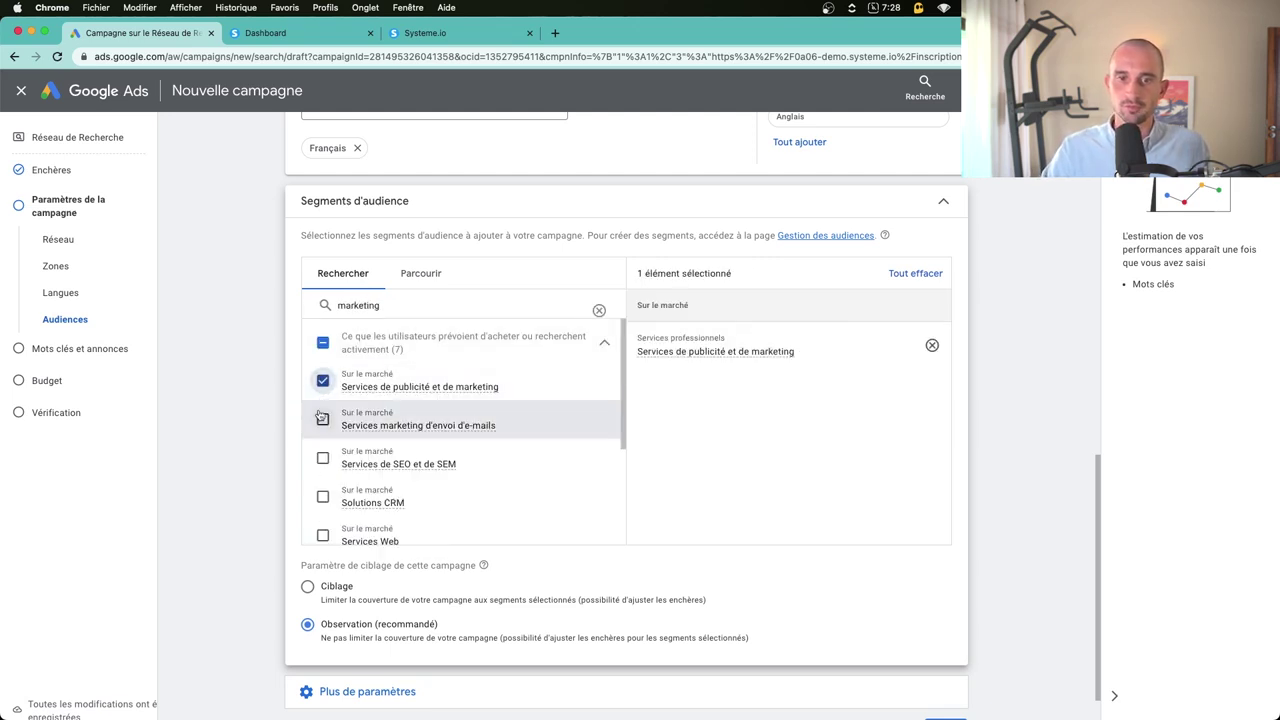
{"action": "left_click", "coordinate": [322, 420]}
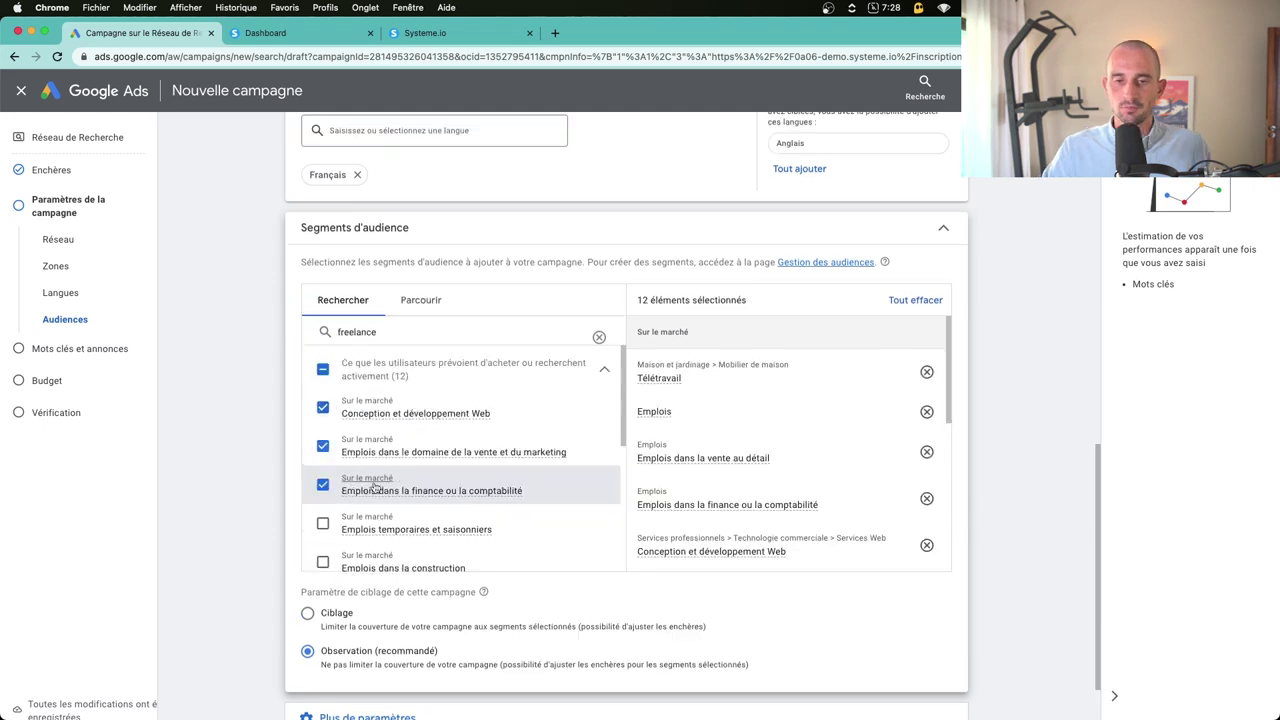
Step: Review the audience categories and the additional campaign settings, and continue to the keywords and ads
{"action": "left_click", "coordinate": [426, 300]}
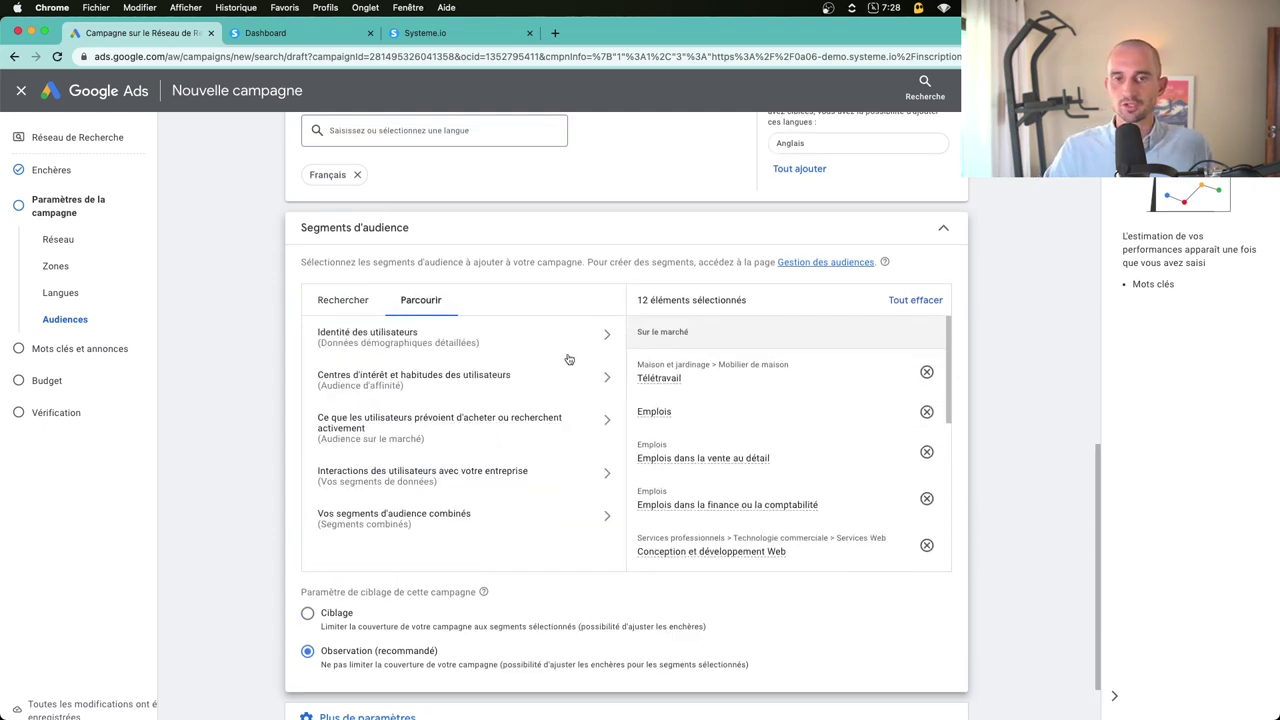
{"action": "left_click", "coordinate": [601, 382]}
{"action": "scroll", "coordinate": [597, 440], "scroll_direction": "down", "scroll_amount": 1}
{"action": "left_click", "coordinate": [598, 456]}
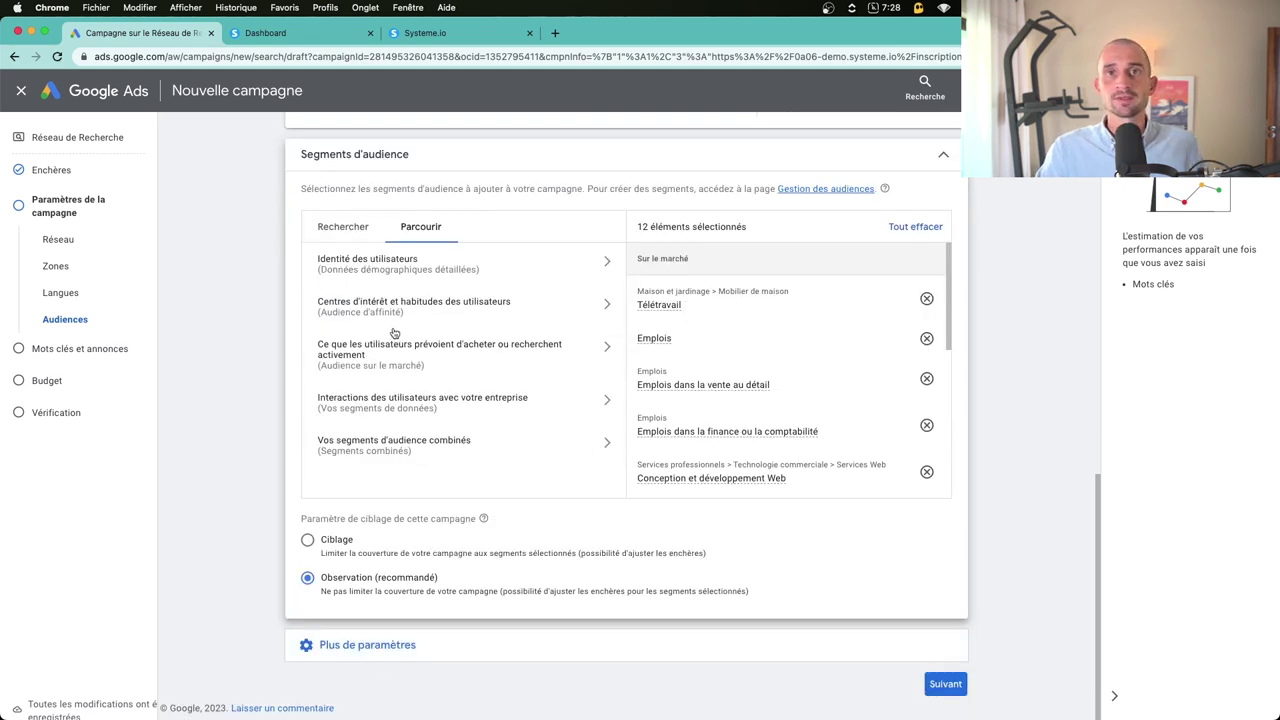
{"action": "left_click", "coordinate": [376, 648]}
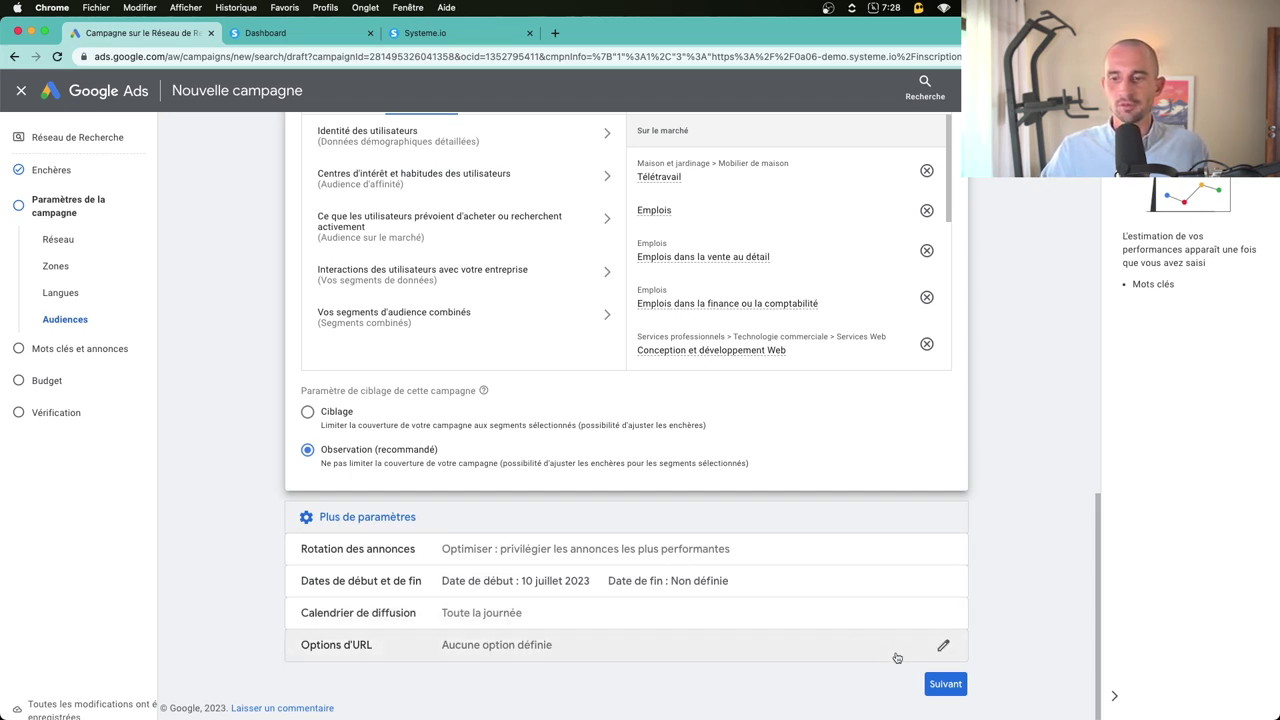
{"action": "left_click", "coordinate": [945, 686]}
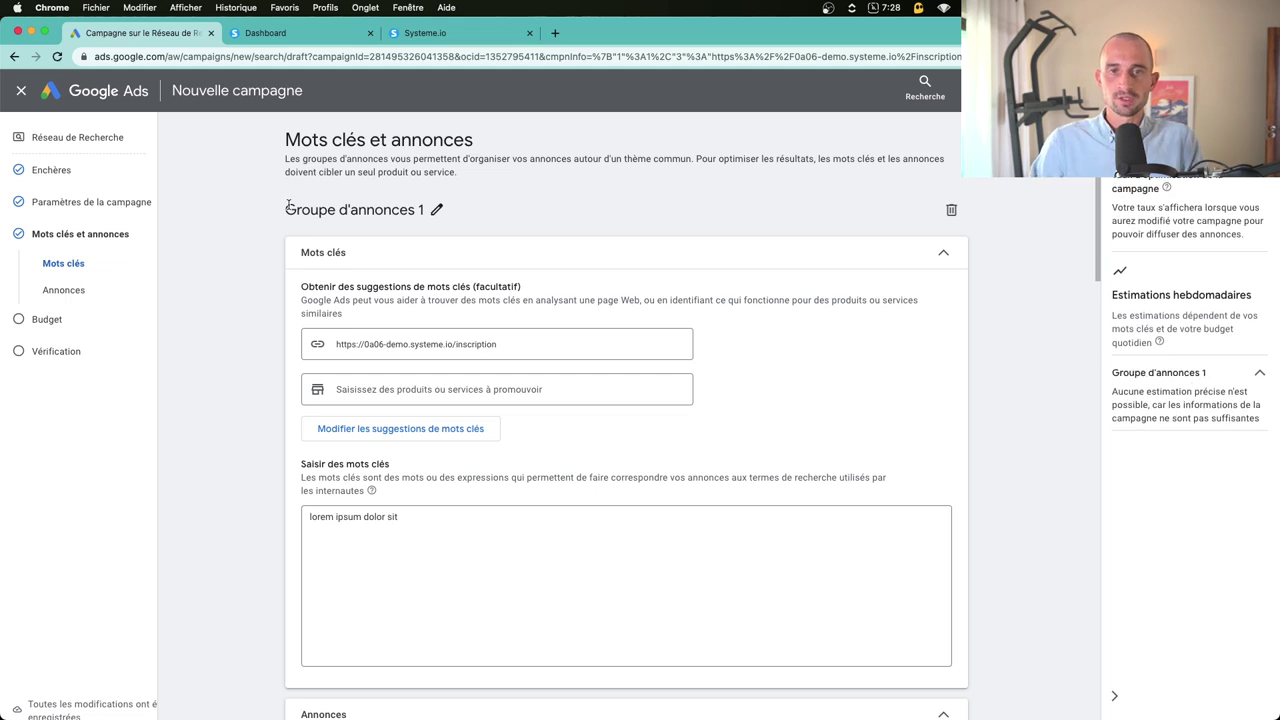
Step: Rename the ad group as Formation
{"action": "left_click", "coordinate": [436, 210]}
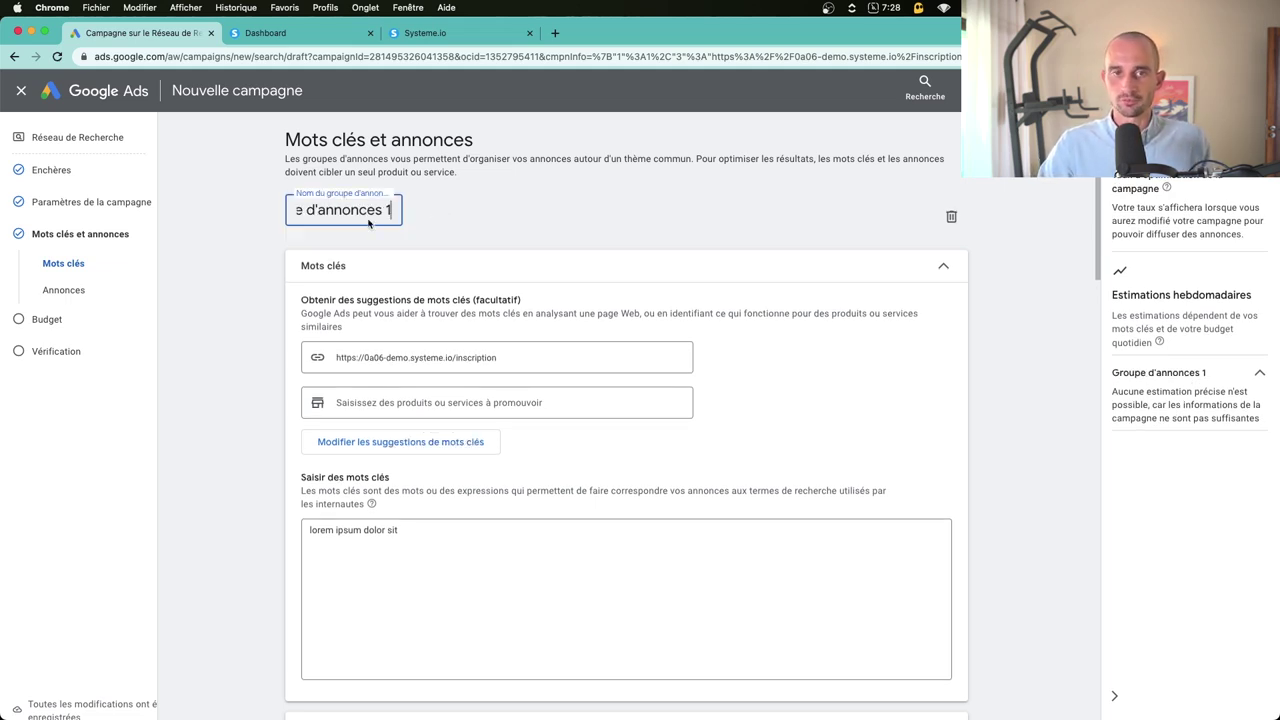
{"action": "key", "text": "super+a"}
{"action": "type", "text": "Formation"}
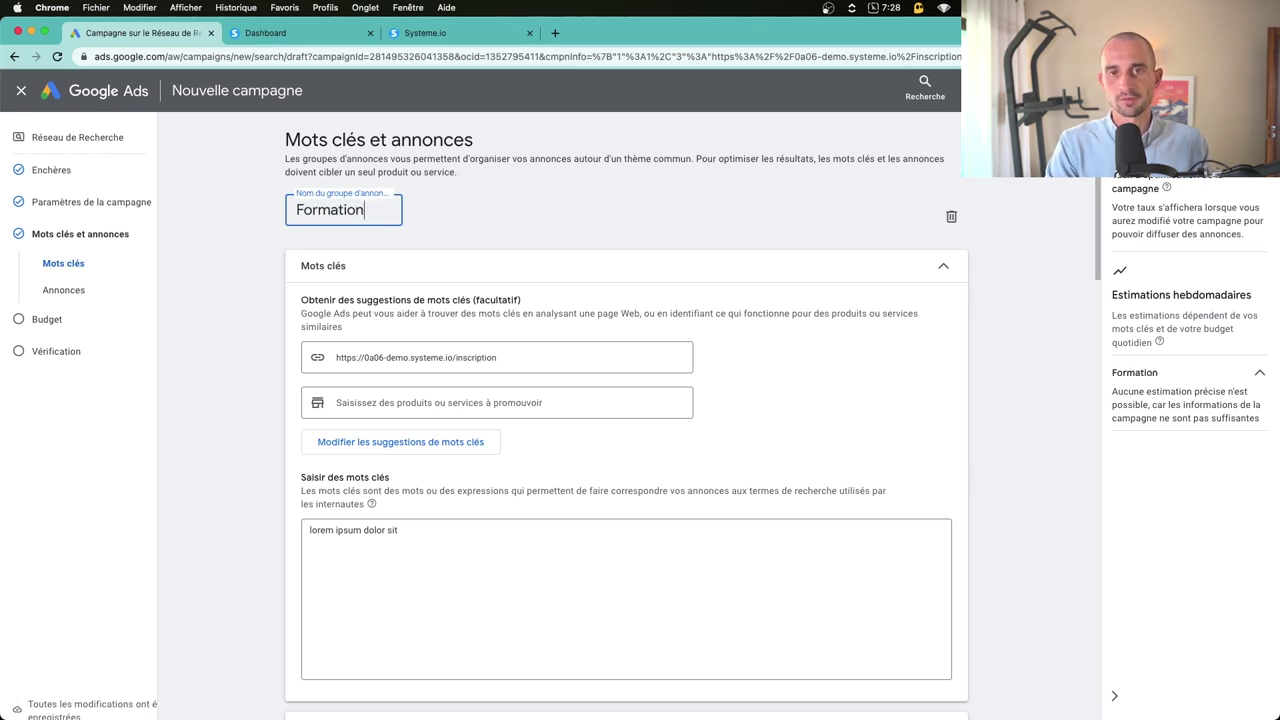
Step: Complete the ad group name so it reads "Formation Freelance en Publicité"
{"action": "type", "text": " Freelance en Pu"}
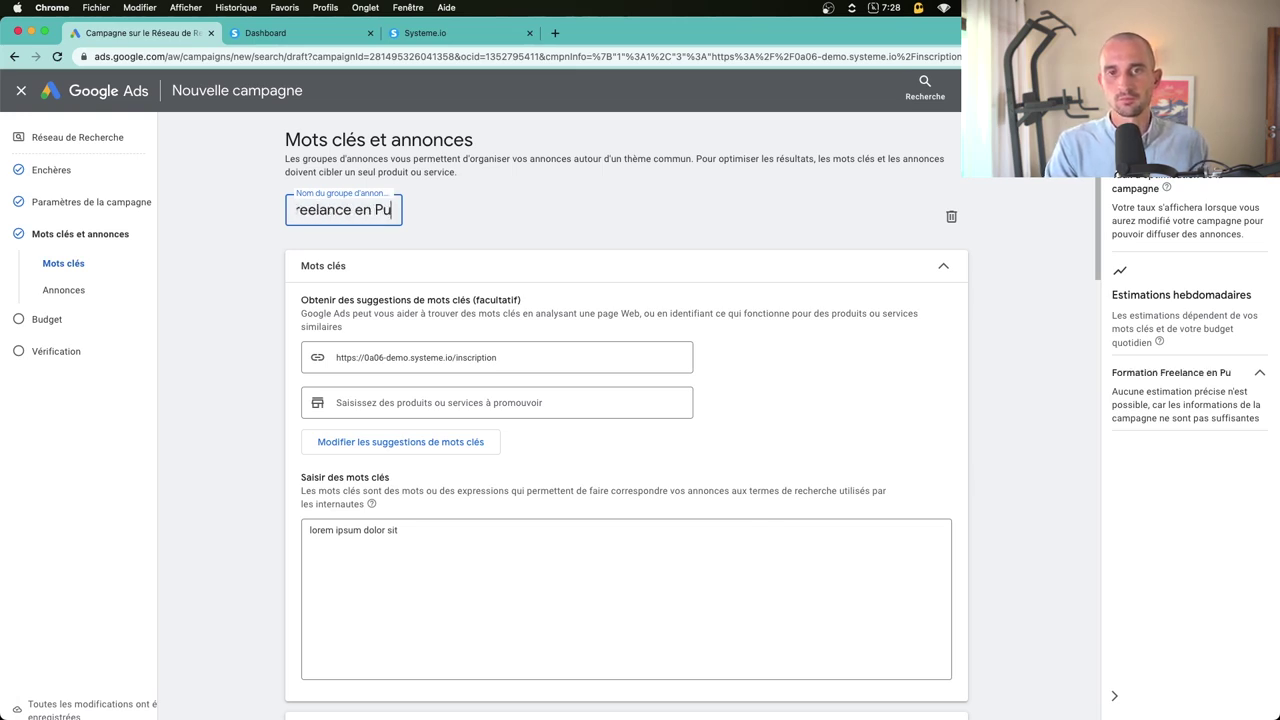
{"action": "type", "text": "blicité"}
{"action": "left_click", "coordinate": [515, 210]}
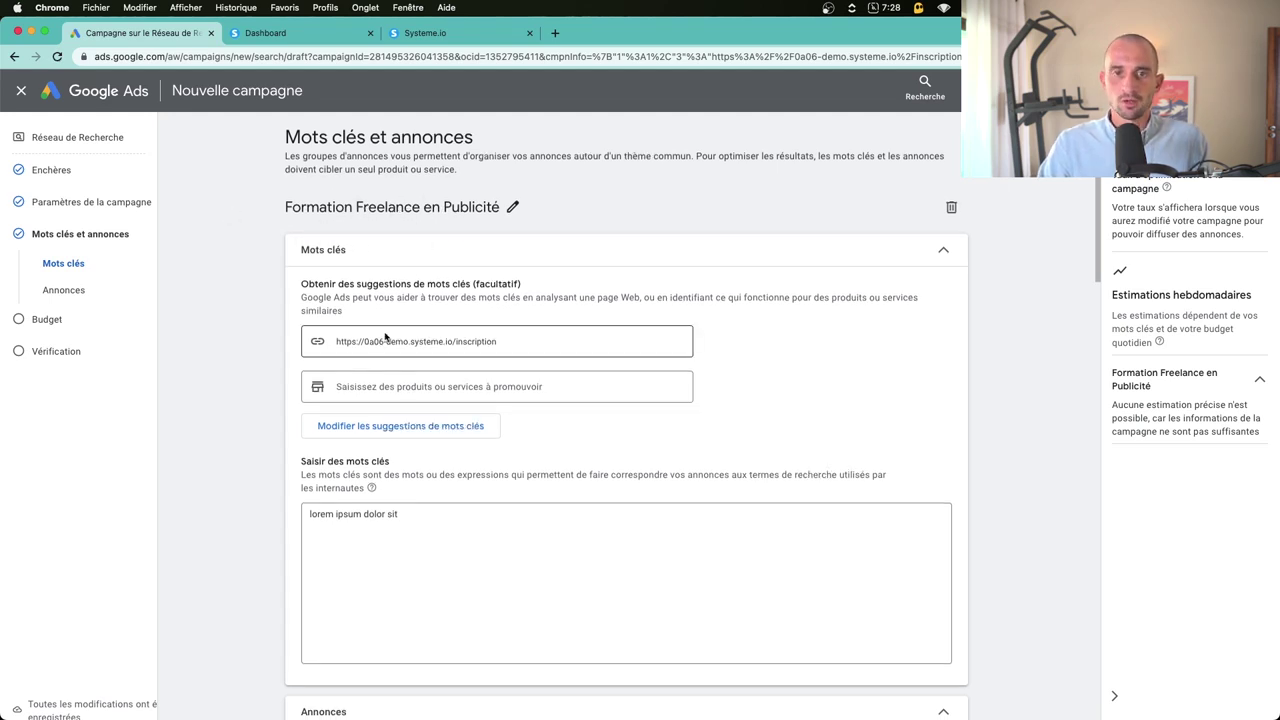
Step: Clear the placeholder text "lorem ipsum dolor sit" from the ad group's keyword list
{"action": "scroll", "coordinate": [400, 497], "scroll_direction": "down", "scroll_amount": 1}
{"action": "left_click", "coordinate": [400, 497]}
{"action": "key", "text": "super+a"}
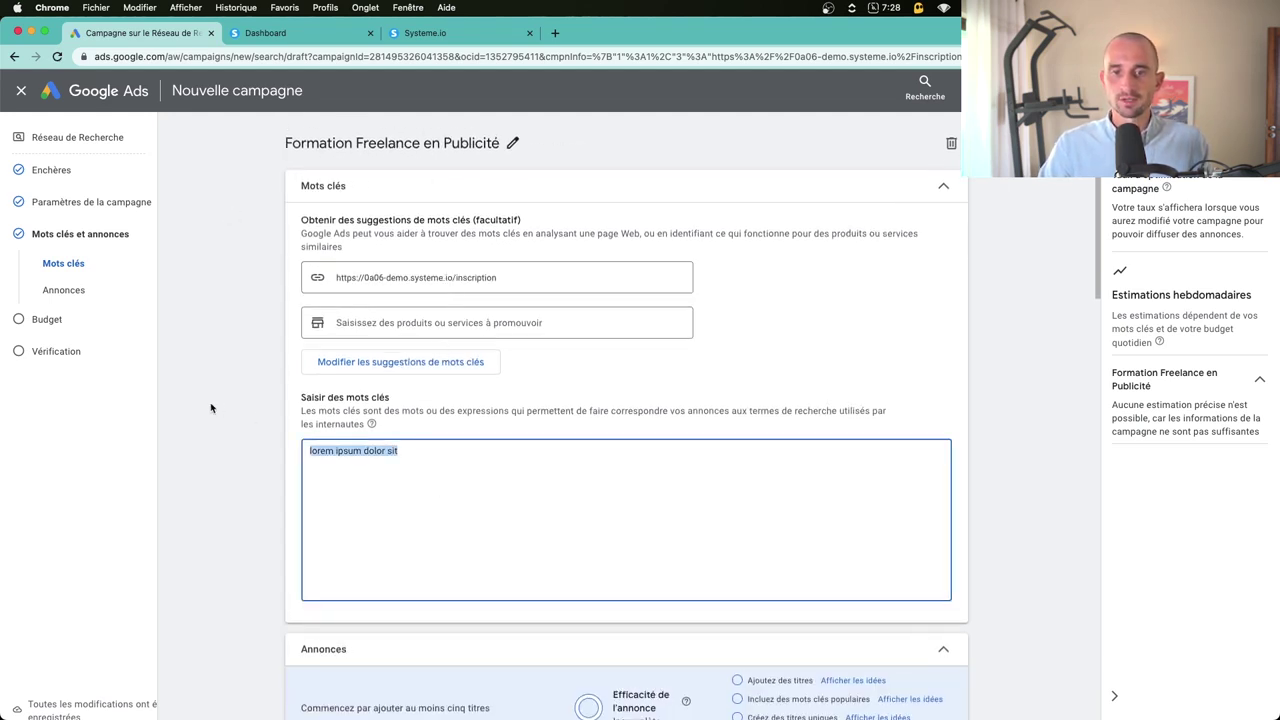
{"action": "left_click", "coordinate": [476, 473]}
{"action": "triple_click", "coordinate": [417, 450]}
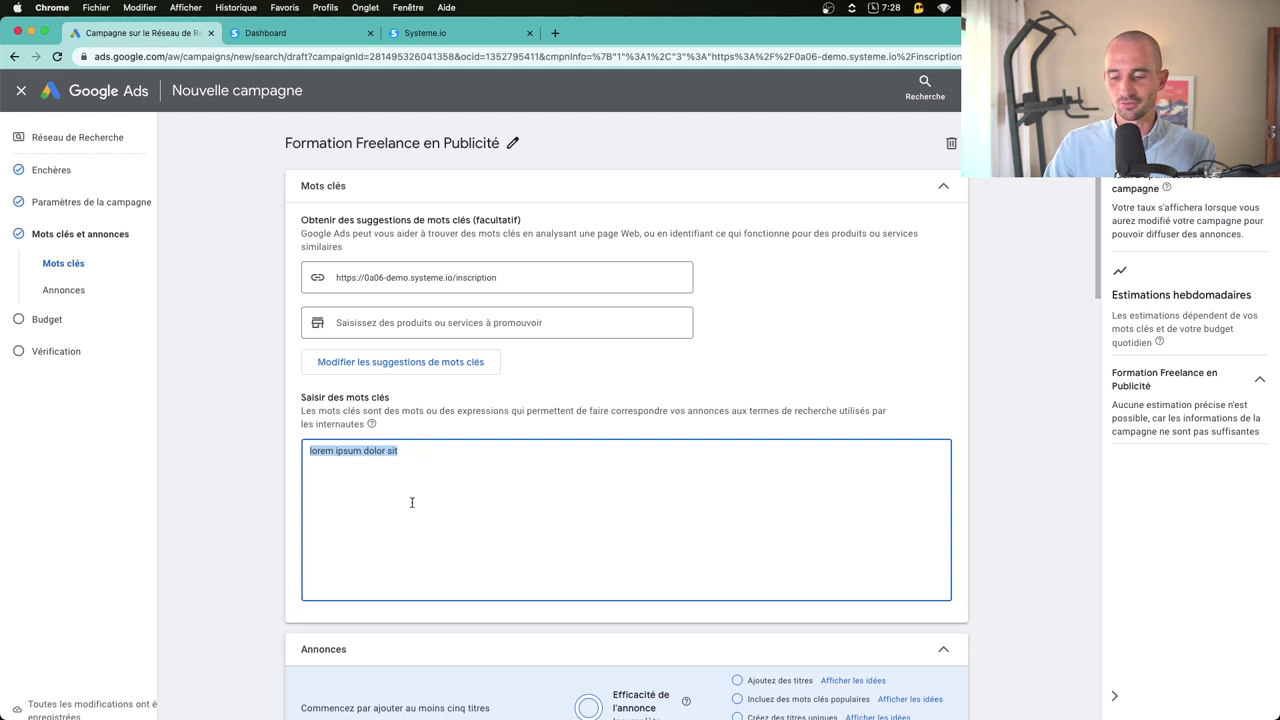
{"action": "key", "text": "BackSpace"}
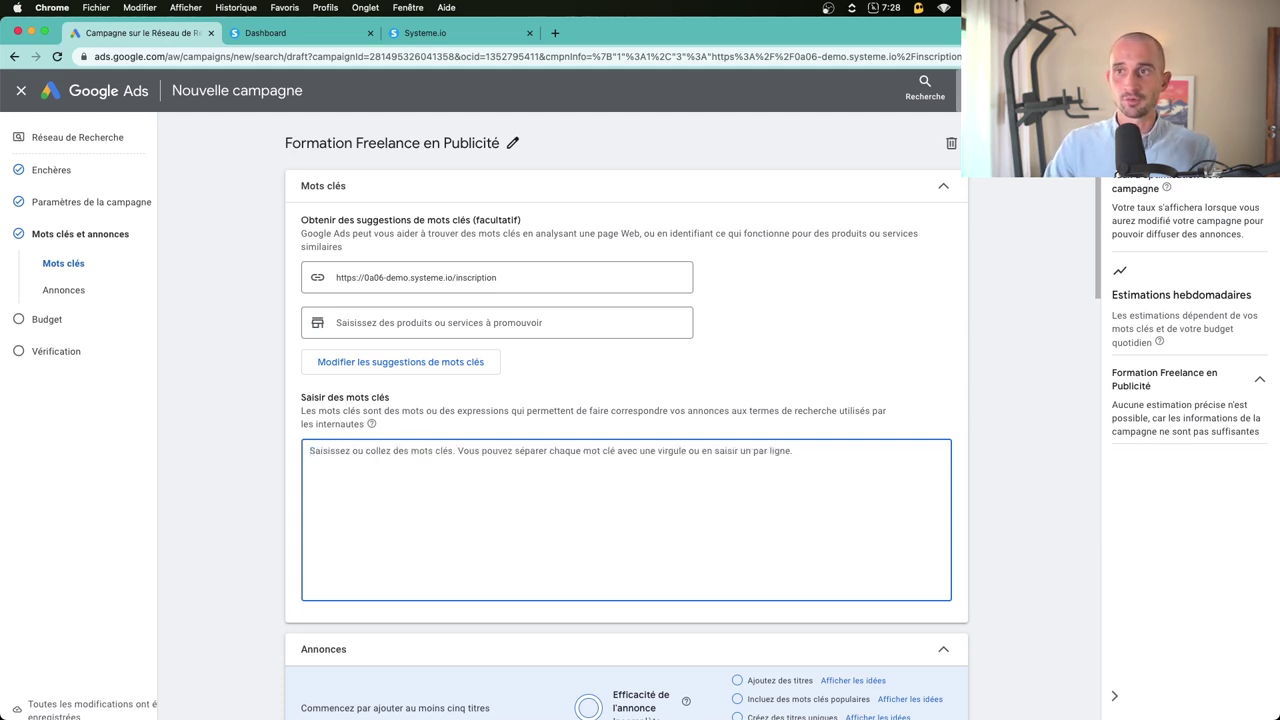
Step: Open the keyword planning tool in a separate browser tab and enter the ad group's name as the keyword to search for
{"action": "left_click", "coordinate": [988, 90]}
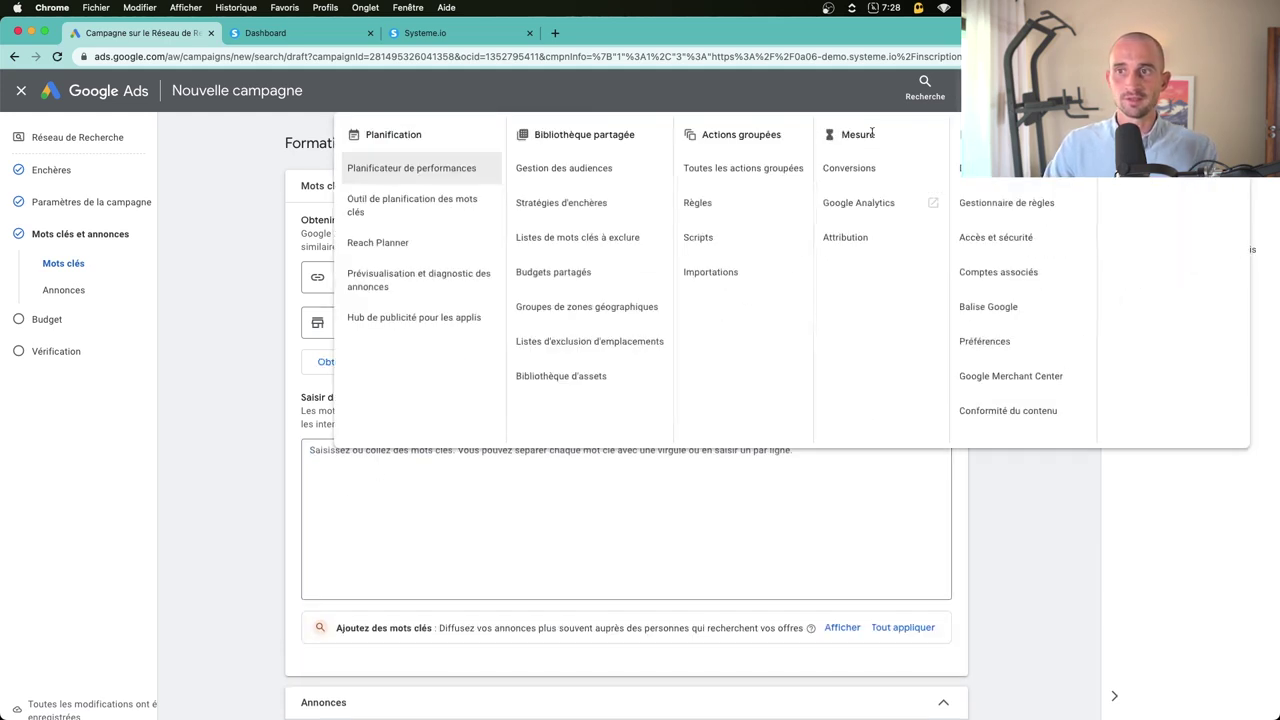
{"action": "left_click", "coordinate": [433, 211], "text": "super"}
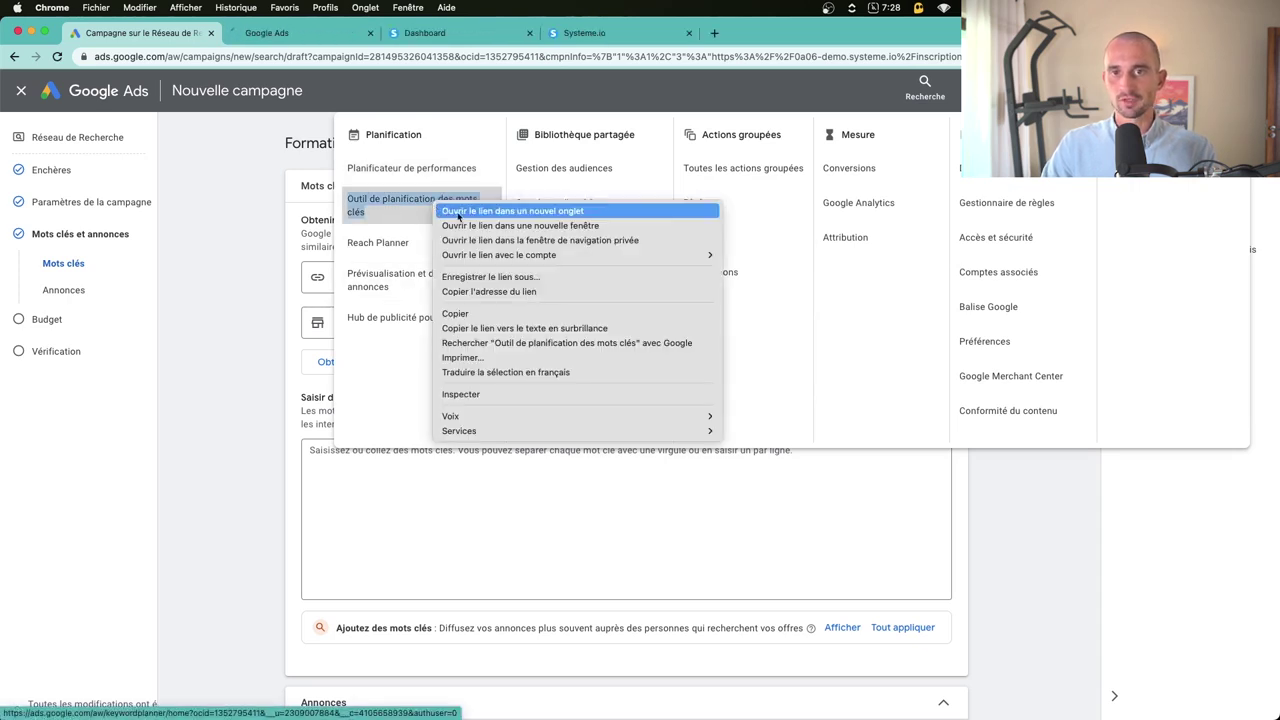
{"action": "right_click", "coordinate": [436, 207]}
{"action": "left_click", "coordinate": [235, 219]}
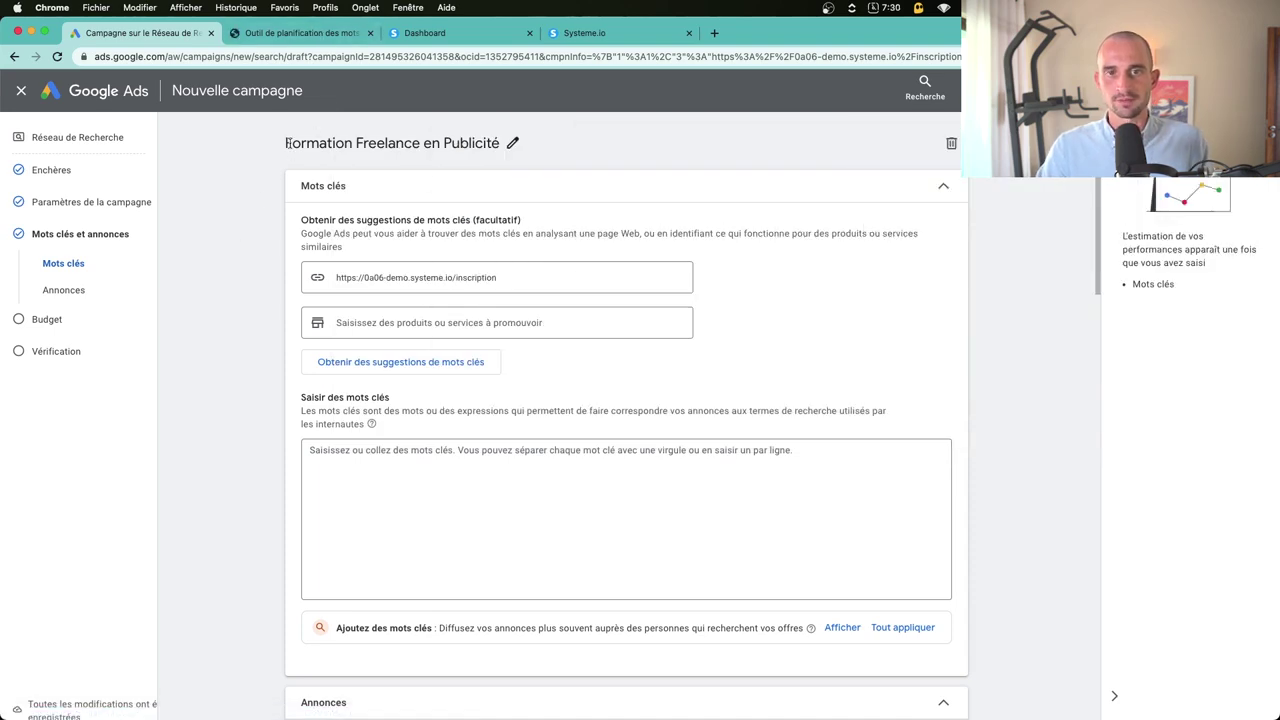
{"action": "left_click_drag", "start_coordinate": [277, 150], "coordinate": [500, 145]}
{"action": "key", "text": "super+c"}
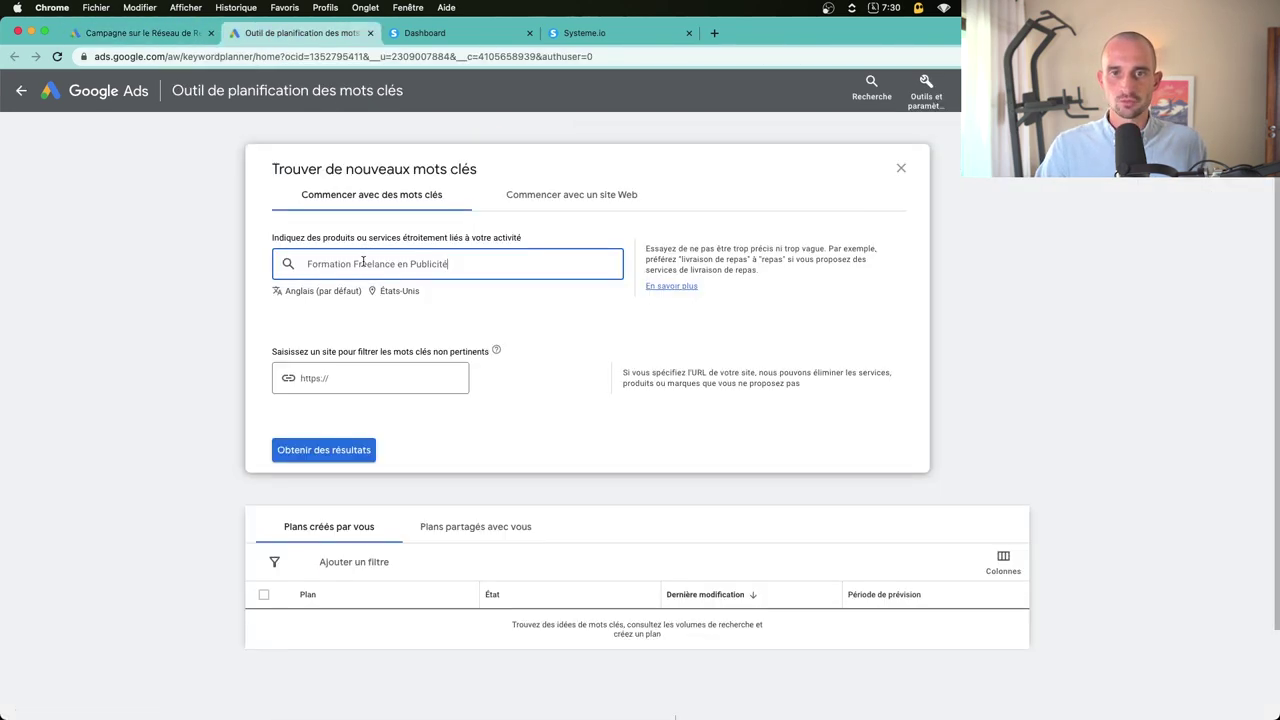
Step: Set the keyword search language to Français and its location to France instead of États-Unis, then get the keyword ideas
{"action": "left_click", "coordinate": [310, 291]}
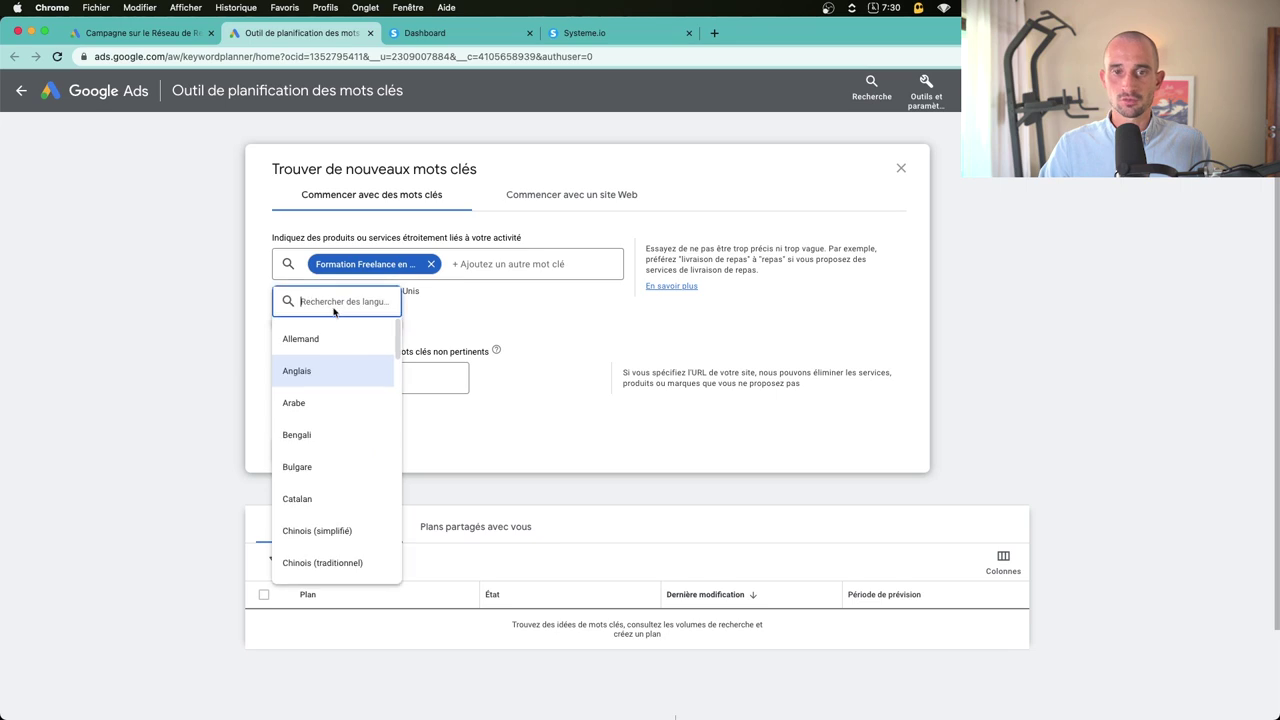
{"action": "type", "text": "fra"}
{"action": "left_click", "coordinate": [320, 340]}
{"action": "left_click", "coordinate": [366, 290]}
{"action": "type", "text": "fra"}
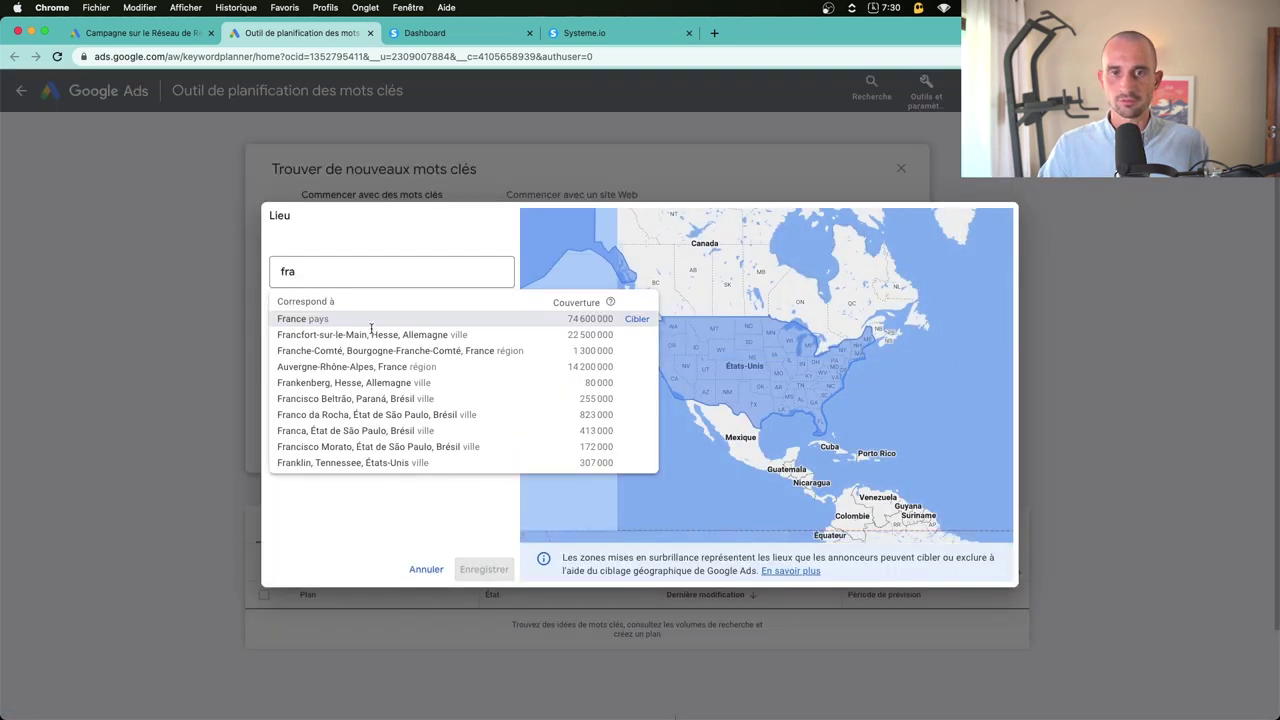
{"action": "left_click", "coordinate": [636, 319]}
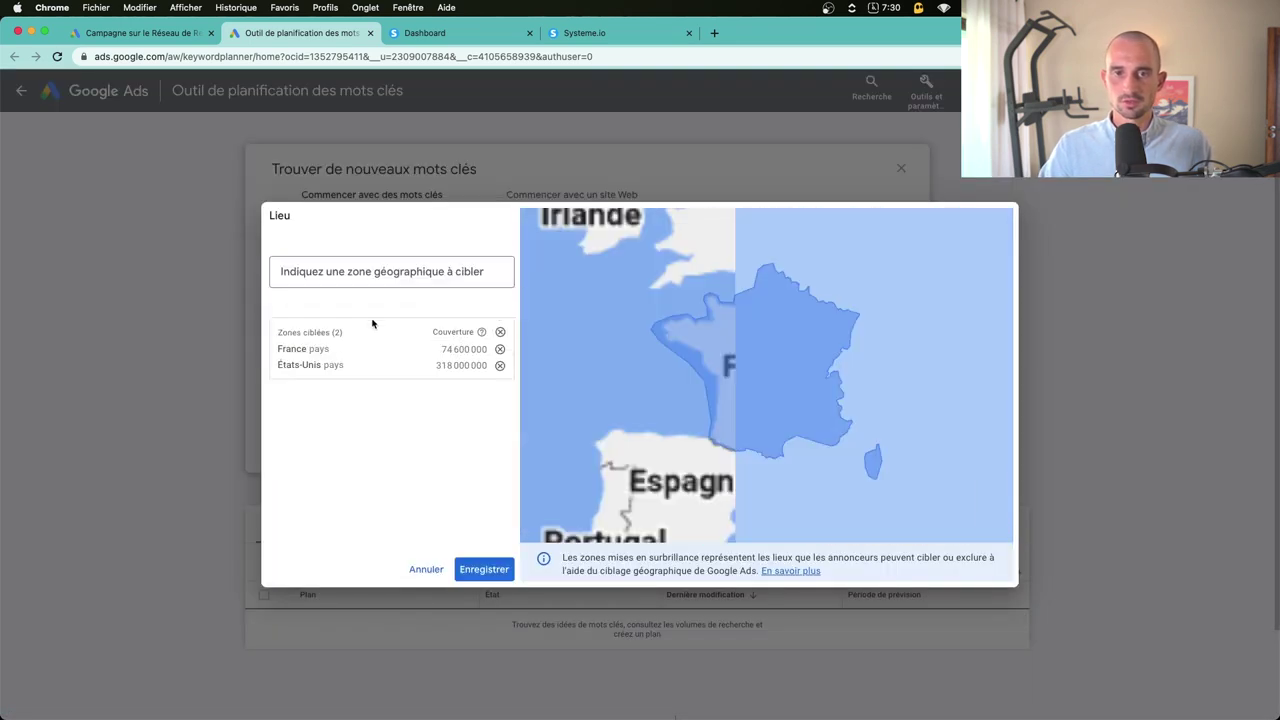
{"action": "left_click", "coordinate": [501, 366]}
{"action": "left_click", "coordinate": [484, 569]}
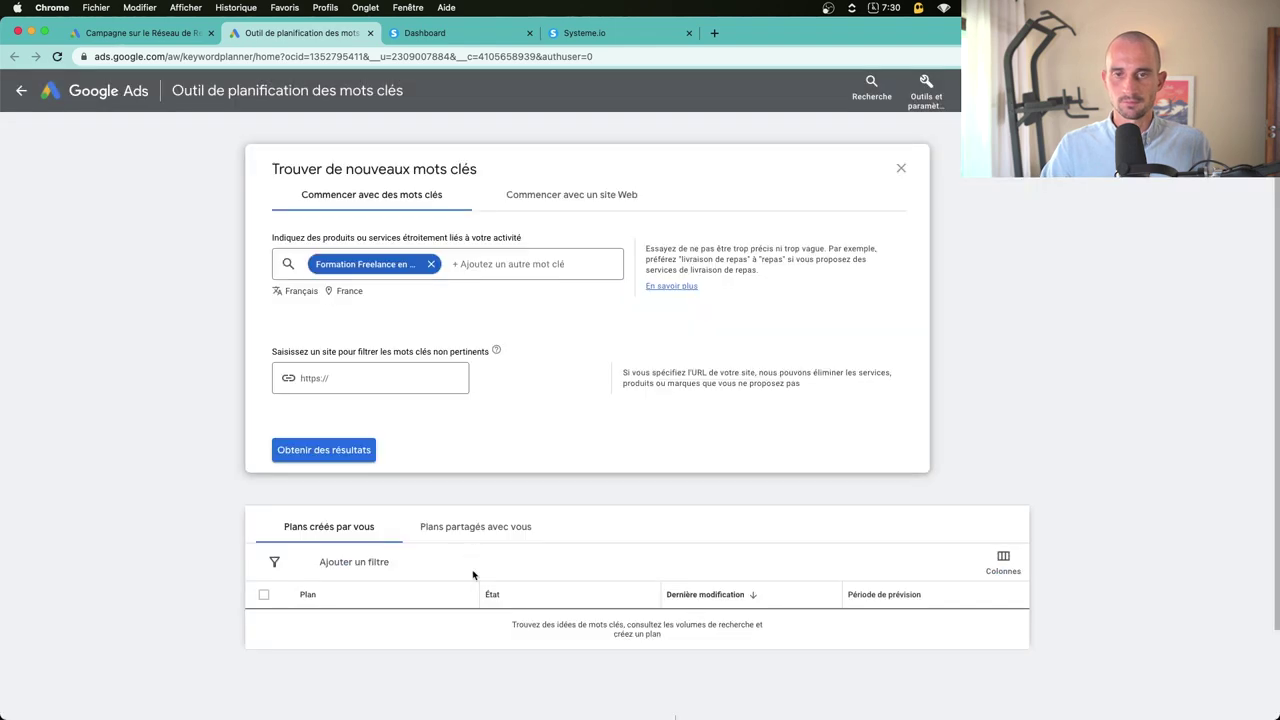
{"action": "left_click", "coordinate": [330, 450]}
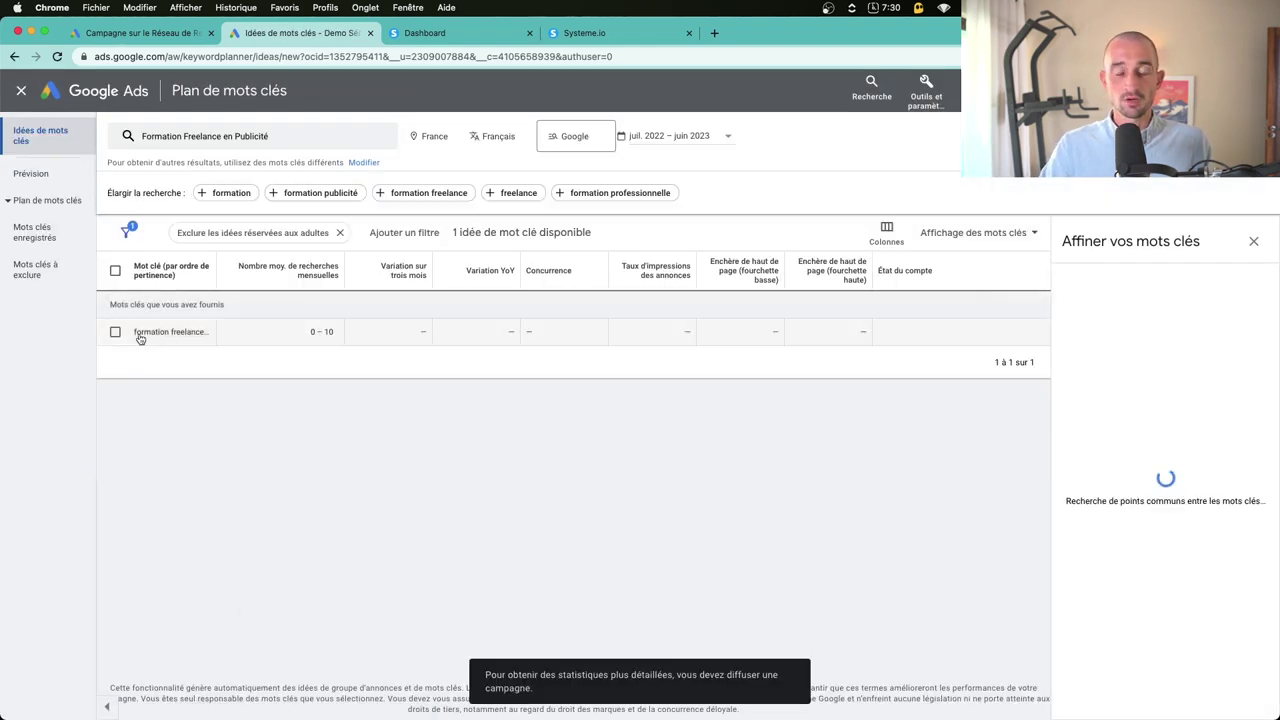
{"action": "left_click_drag", "start_coordinate": [216, 266], "coordinate": [304, 268]}
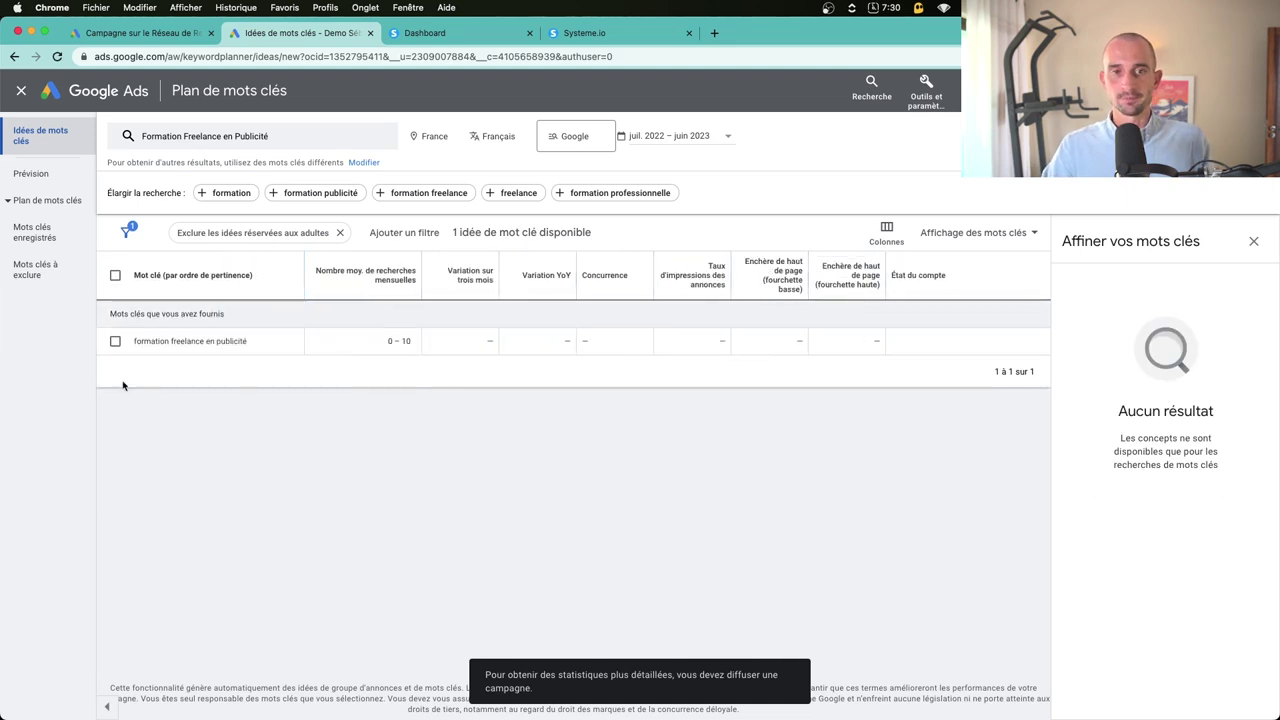
Step: Replace the searched keyword with "devenir freelance", "freelance publicité" and "formation publicité", and get the new keyword ideas
{"action": "left_click", "coordinate": [283, 134]}
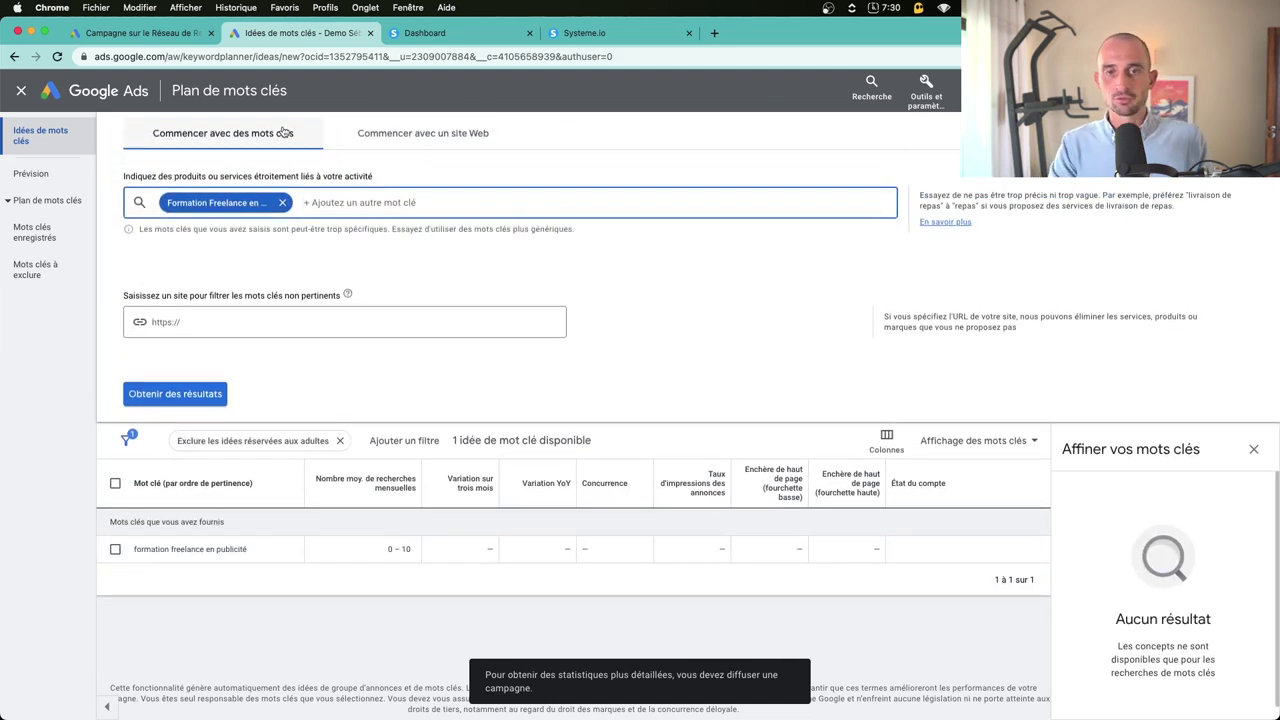
{"action": "key", "text": "BackSpace"}
{"action": "type", "text": "devenir freelance"}
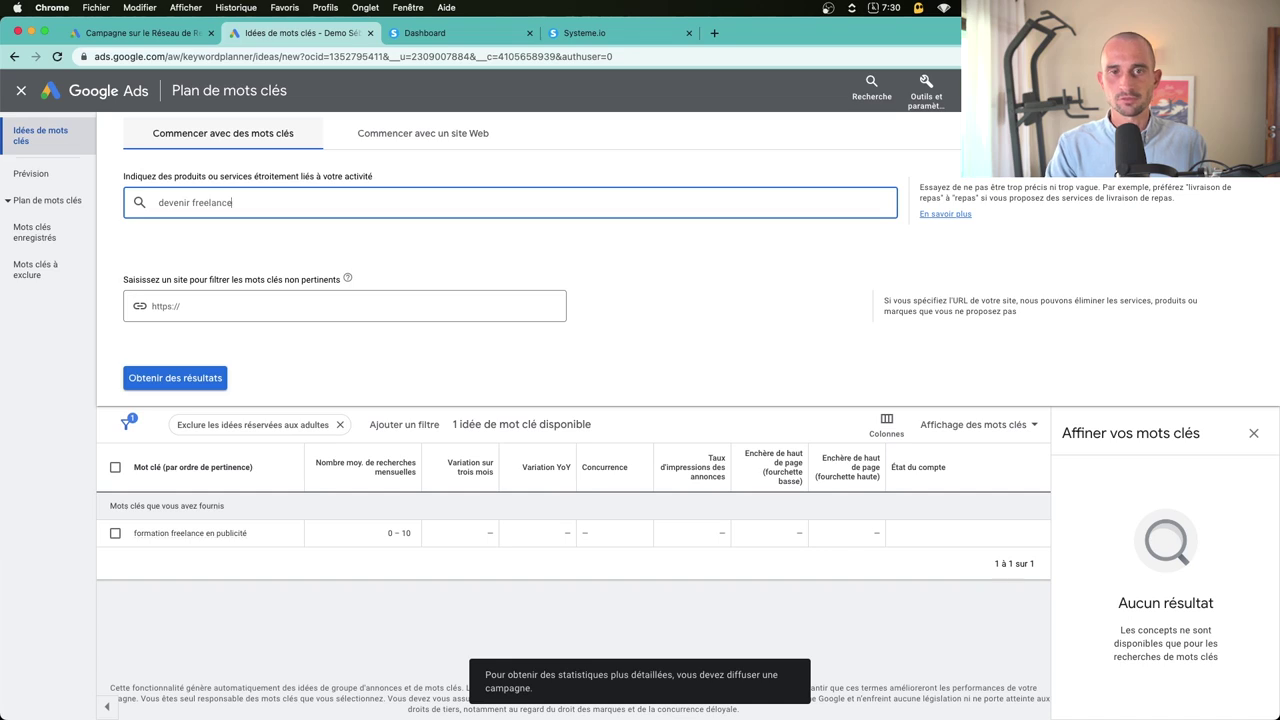
{"action": "key", "text": "Return"}
{"action": "type", "text": "freelance publ"}
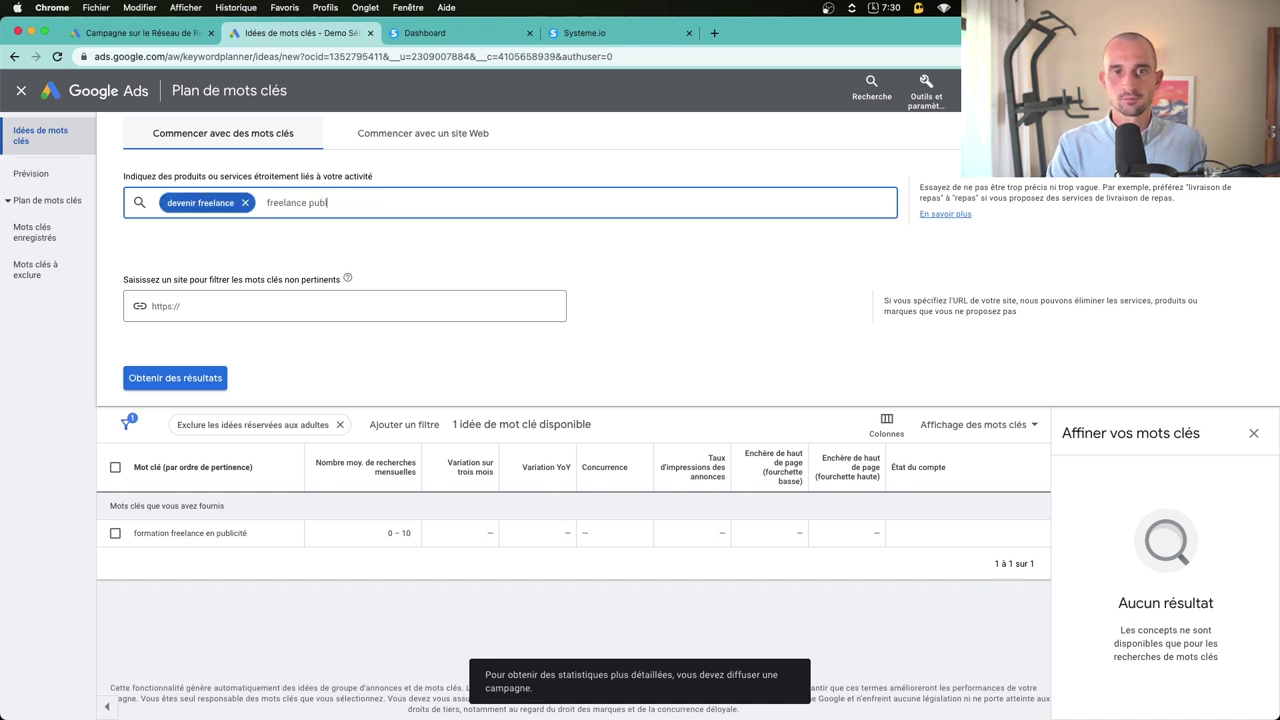
{"action": "type", "text": "icité"}
{"action": "key", "text": "Return"}
{"action": "type", "text": "formati"}
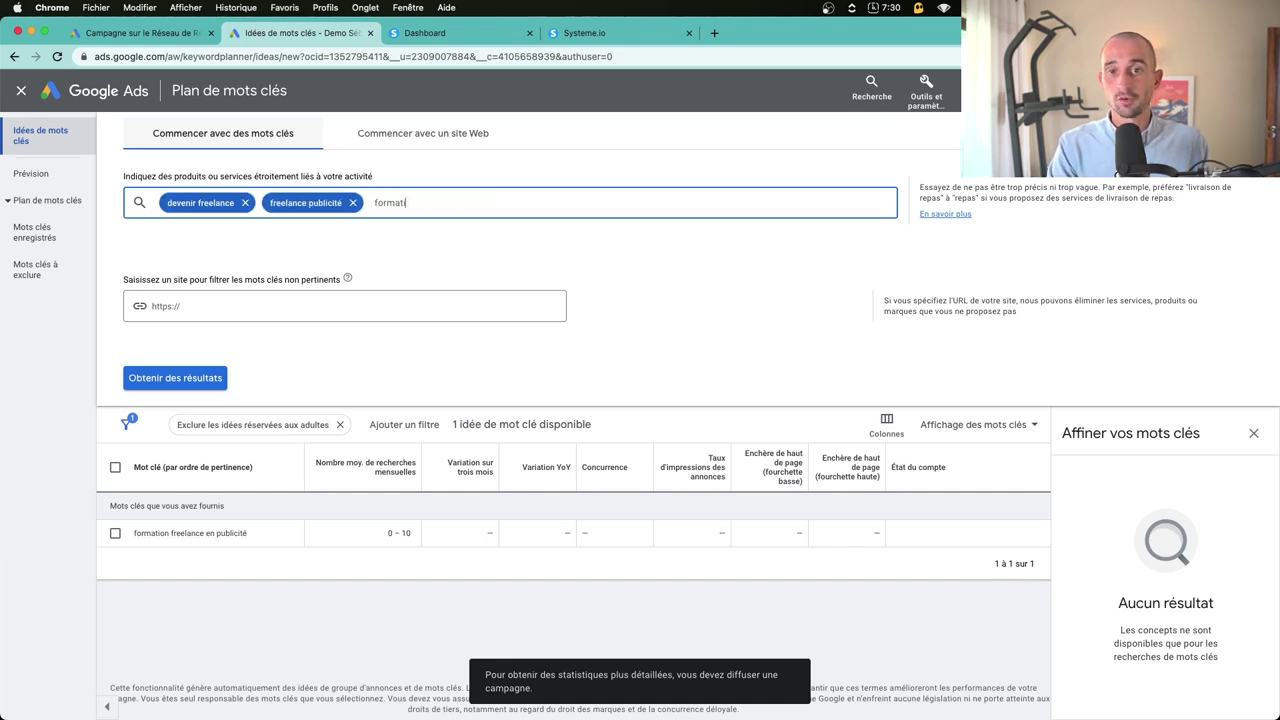
{"action": "key", "text": "Return"}
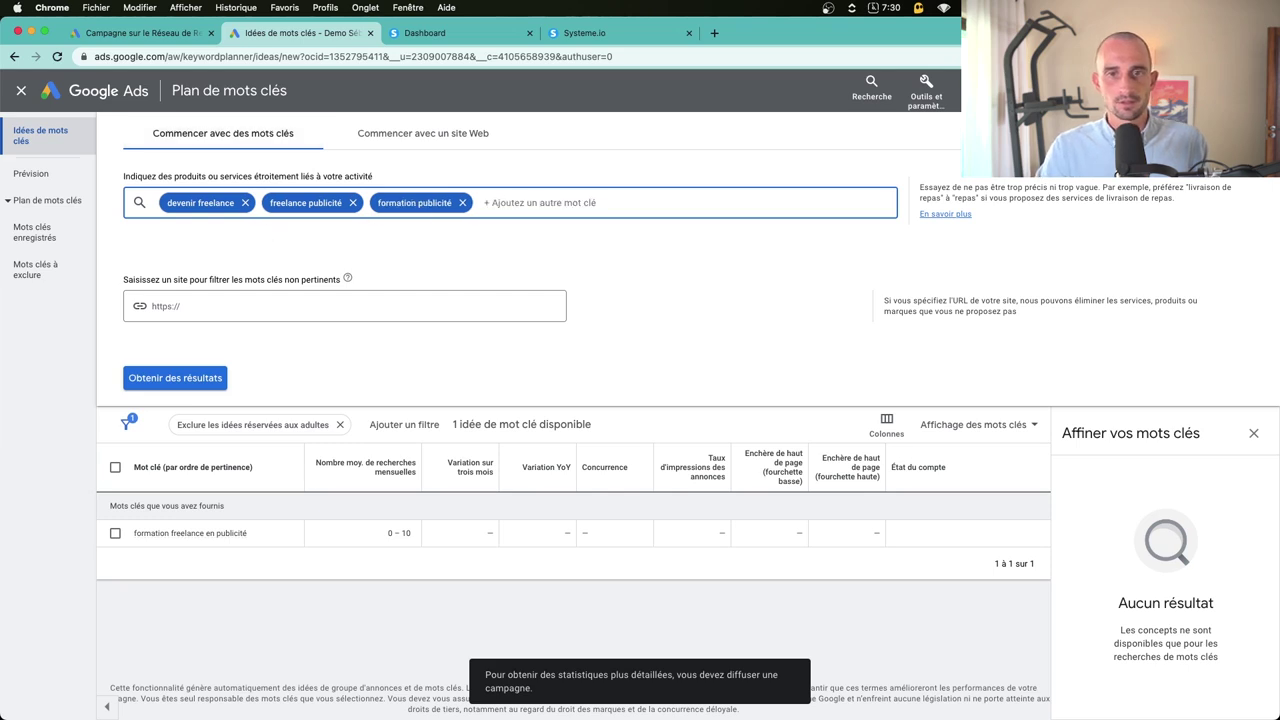
{"action": "left_click", "coordinate": [203, 383]}
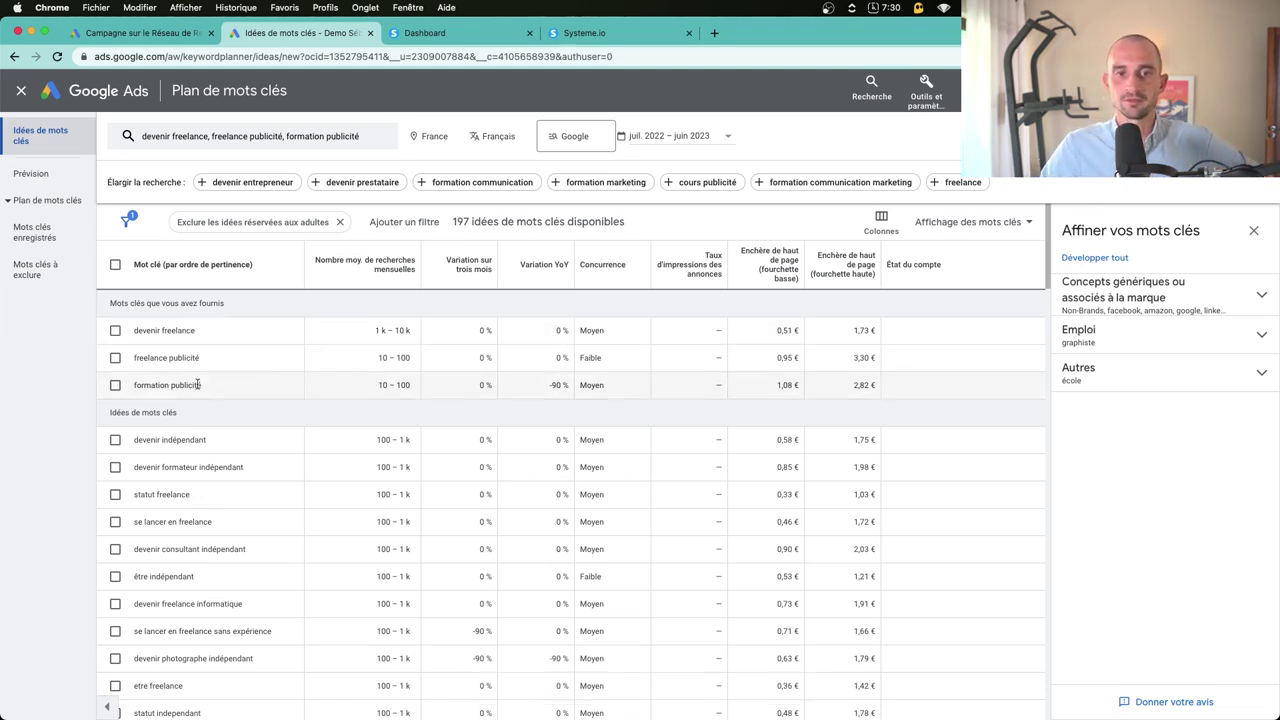
Step: Review the keyword ideas and copy "freelance publicité" into the keyword list of the campaign's ad group
{"action": "scroll", "coordinate": [416, 389], "scroll_direction": "down", "scroll_amount": 1}
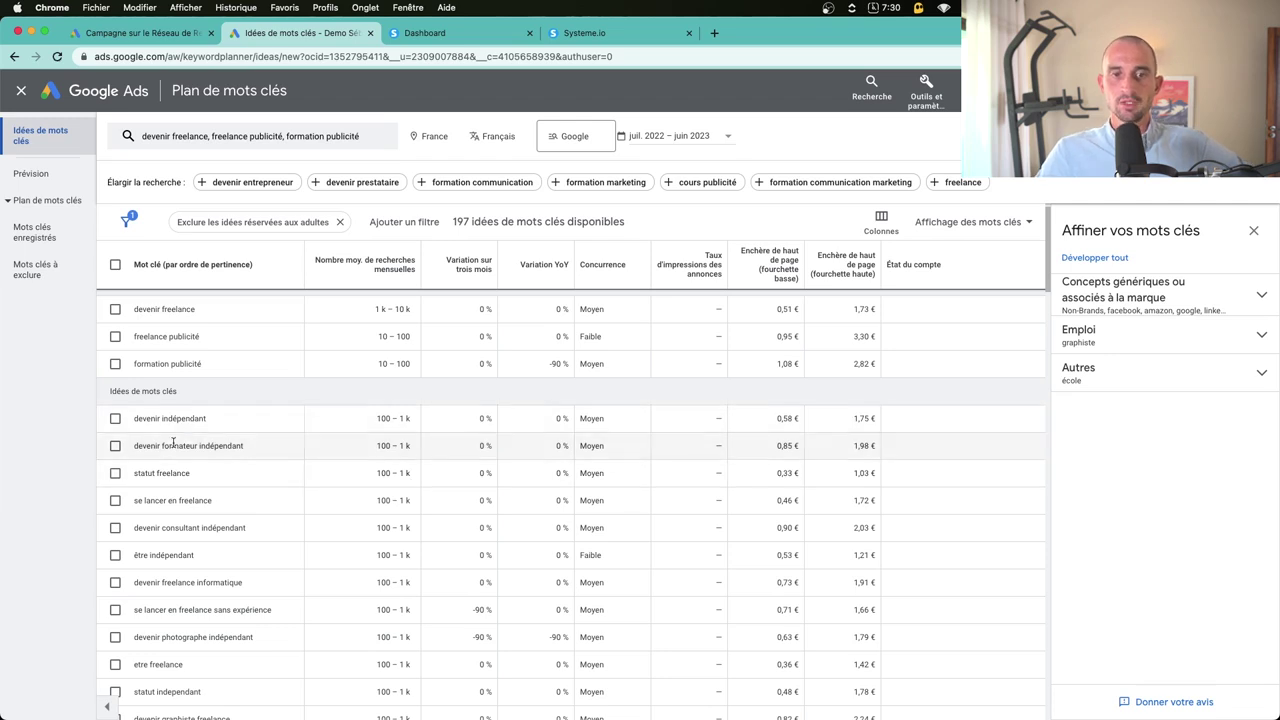
{"action": "scroll", "coordinate": [286, 510], "scroll_direction": "down", "scroll_amount": 2}
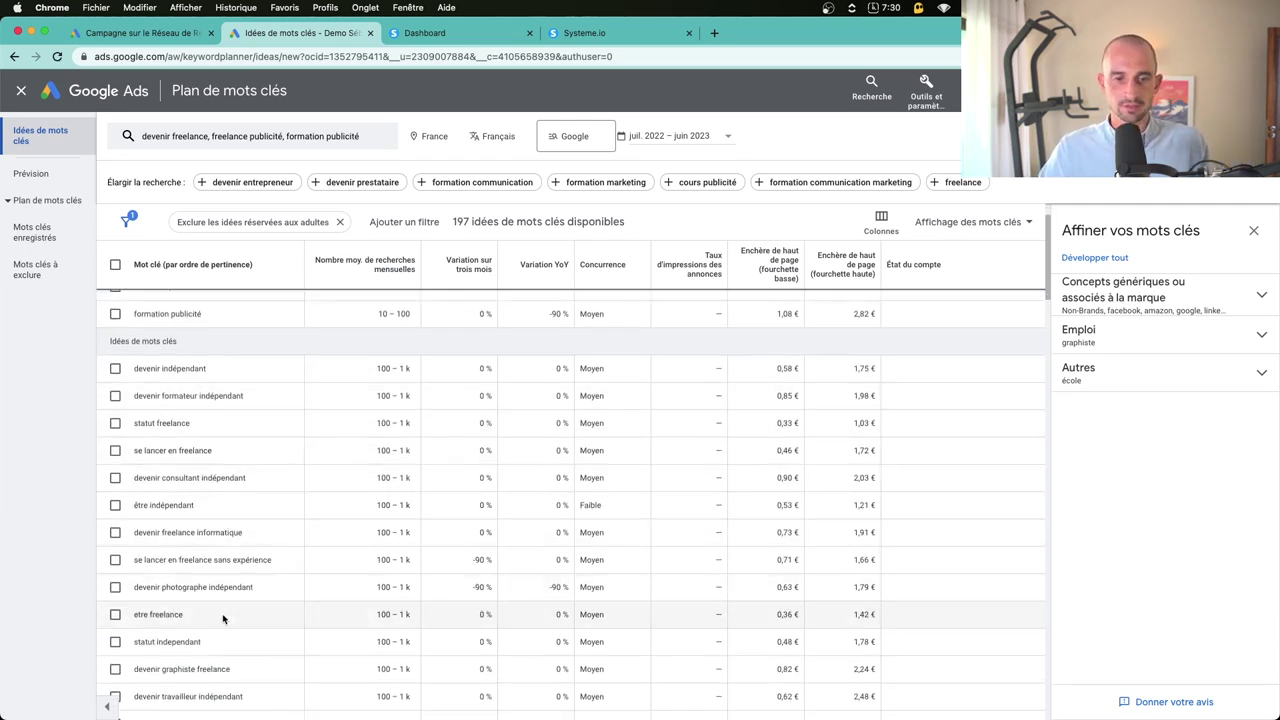
{"action": "scroll", "coordinate": [227, 527], "scroll_direction": "up", "scroll_amount": 3}
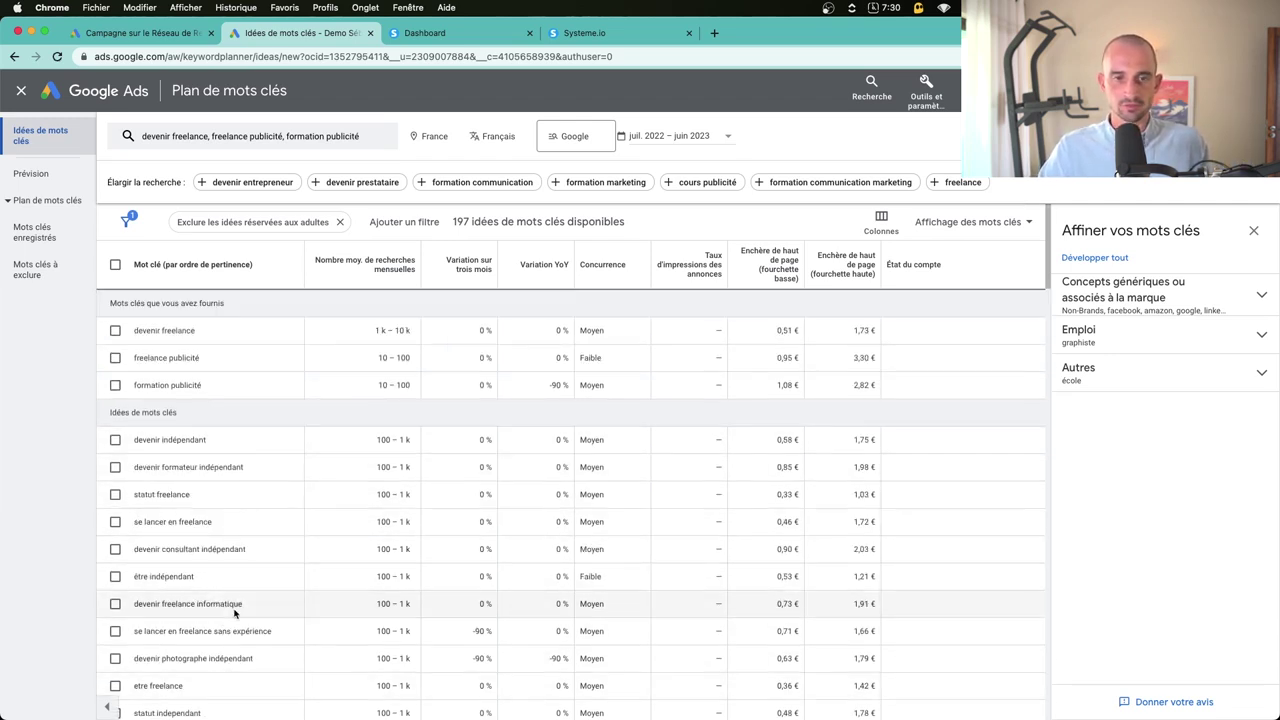
{"action": "triple_click", "coordinate": [166, 350]}
{"action": "key", "text": "super+c"}
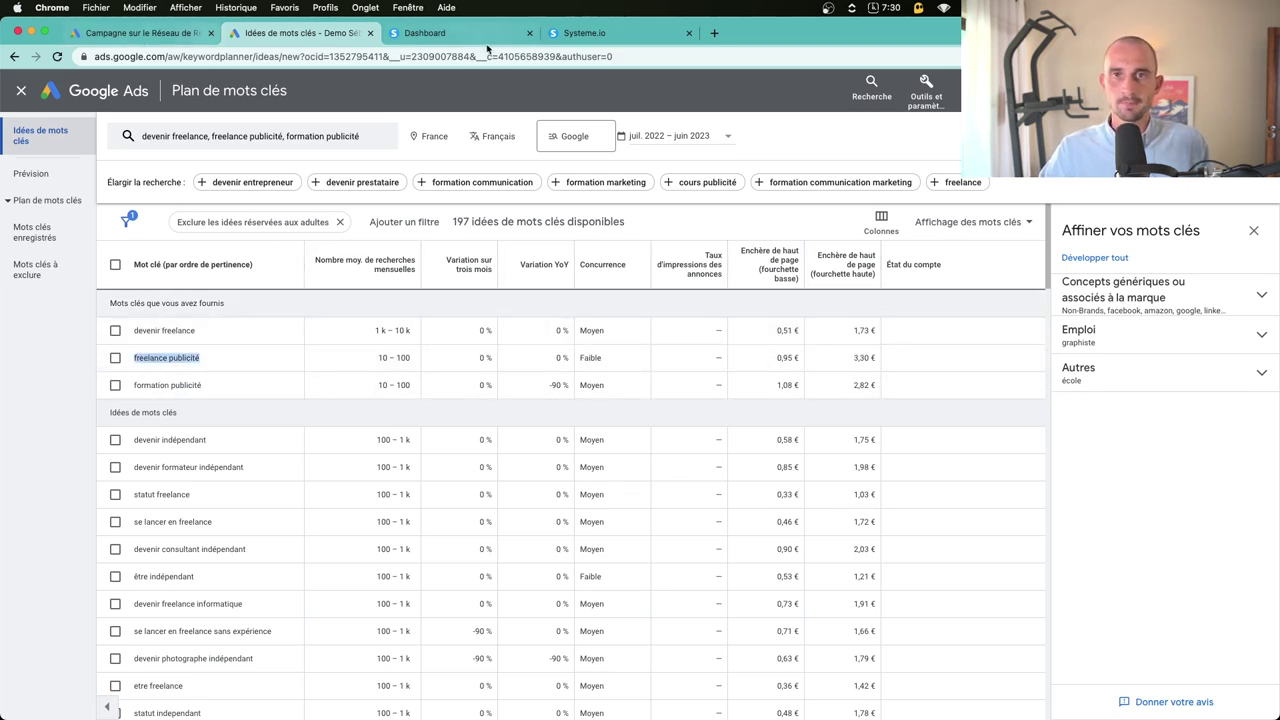
{"action": "key", "text": "ctrl+shift+Tab"}
{"action": "left_click", "coordinate": [390, 457]}
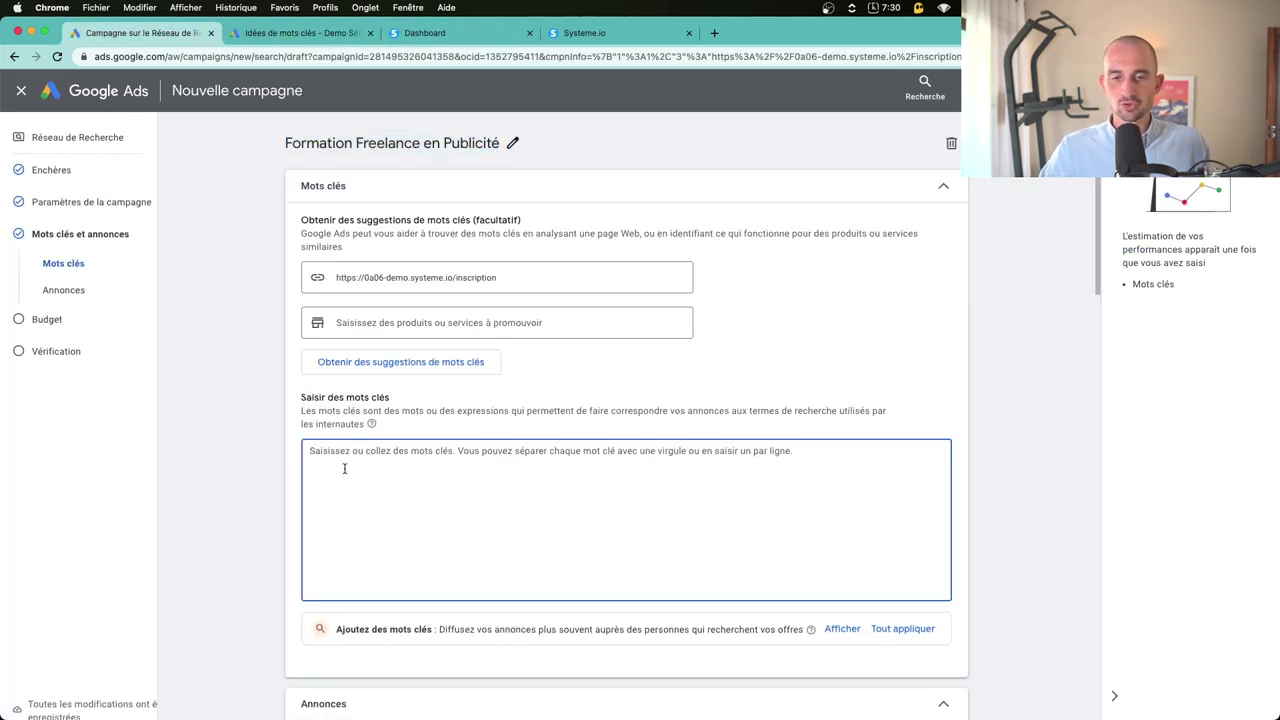
{"action": "key", "text": "super+v"}
Step: Copy "formation publicité" from the keyword plan into the ad group's keyword list
{"action": "key", "text": "ctrl+Tab"}
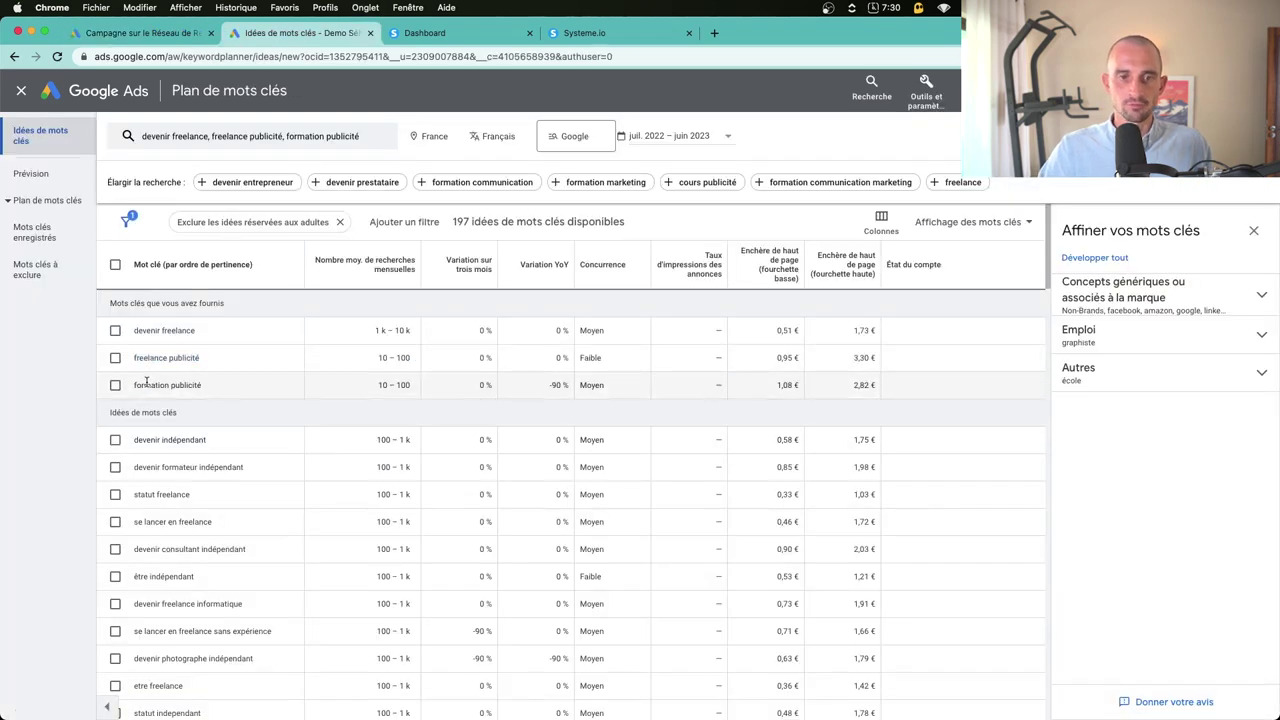
{"action": "triple_click", "coordinate": [146, 383]}
{"action": "key", "text": "super+c"}
{"action": "key", "text": "ctrl+shift+Tab"}
{"action": "key", "text": "super+v"}
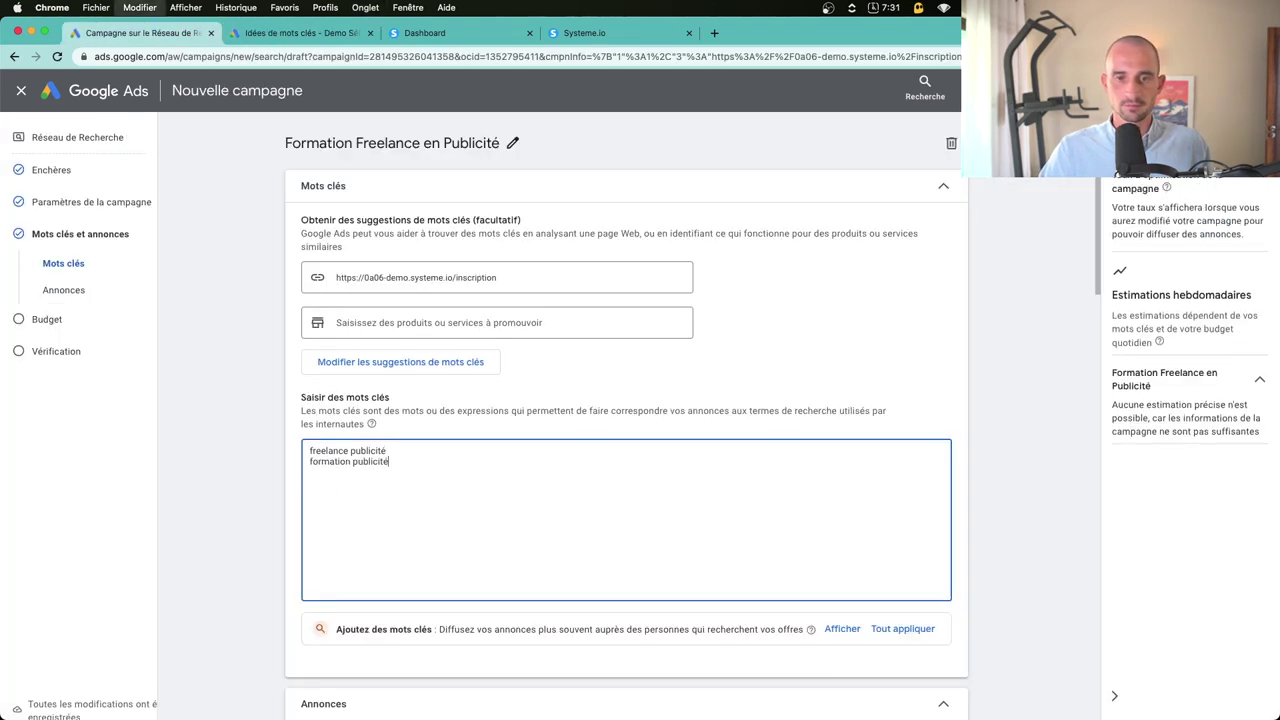
Step: Find "formation publicité digitale" among the keyword ideas and add it to the ad group's keyword list
{"action": "key", "text": "ctrl+Tab"}
{"action": "scroll", "coordinate": [257, 528], "scroll_direction": "down", "scroll_amount": 10}
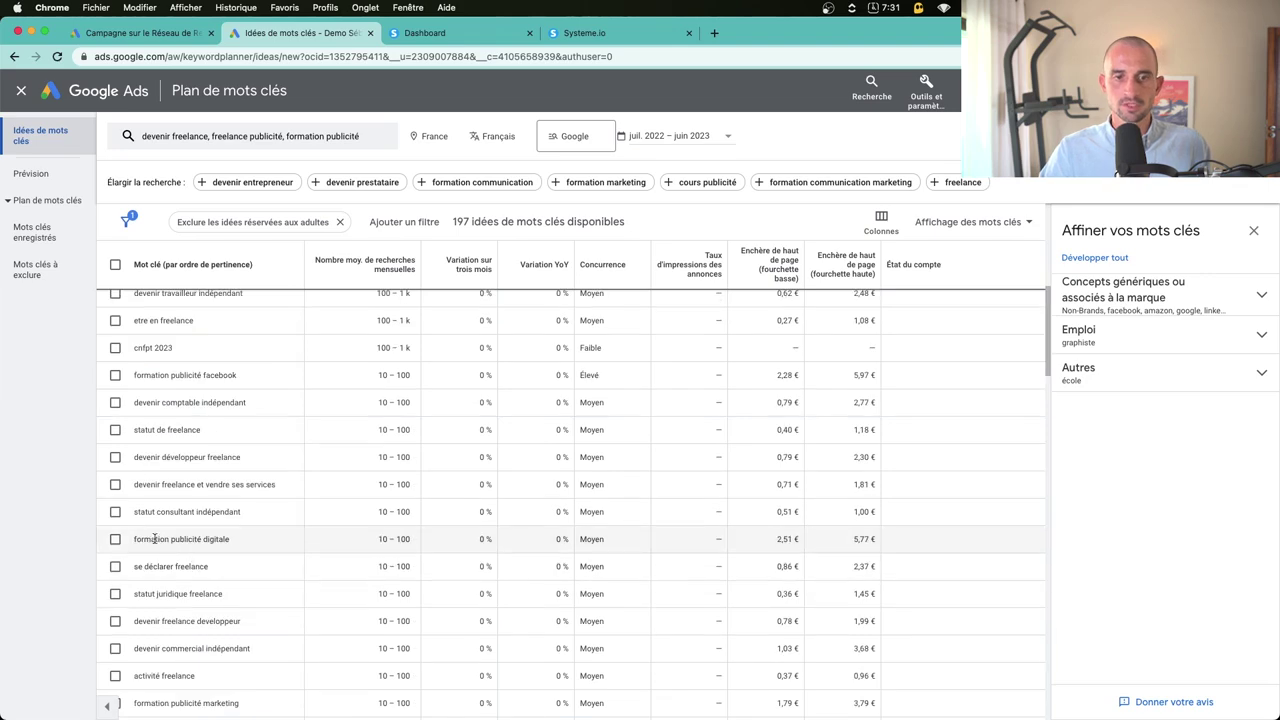
{"action": "triple_click", "coordinate": [155, 539]}
{"action": "key", "text": "super+c"}
{"action": "left_click", "coordinate": [158, 33]}
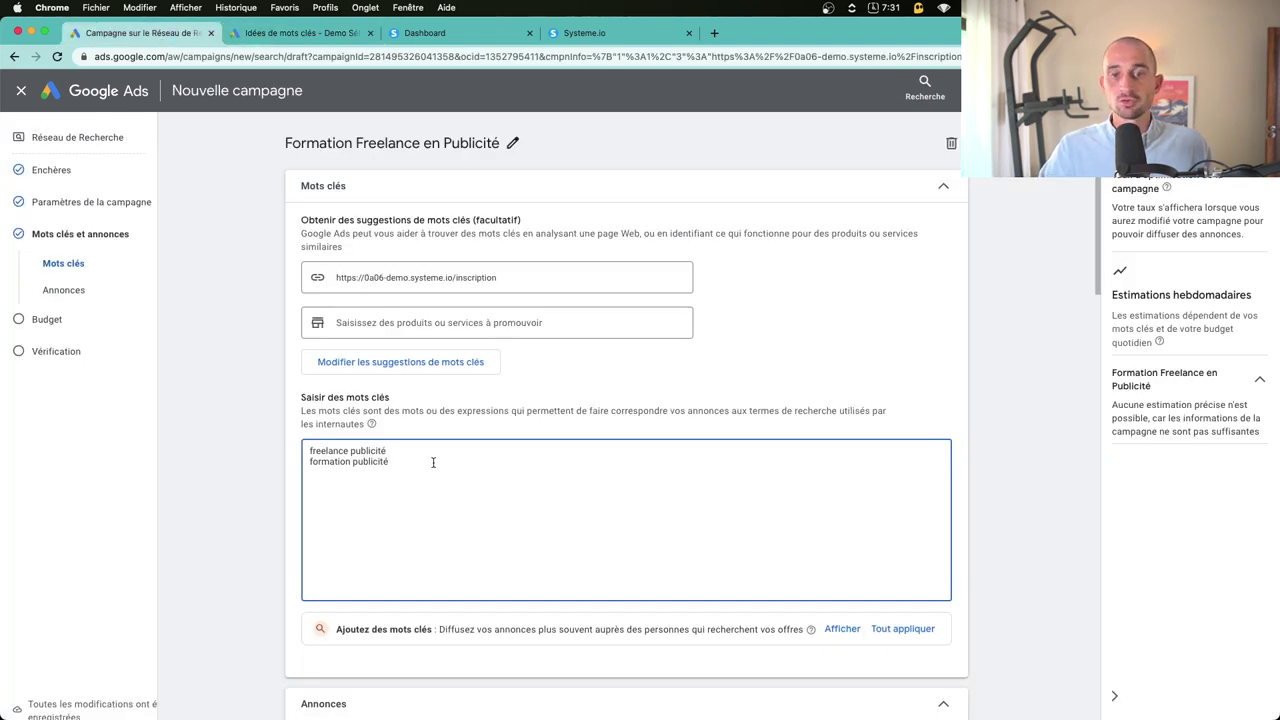
{"action": "key", "text": "super+v"}
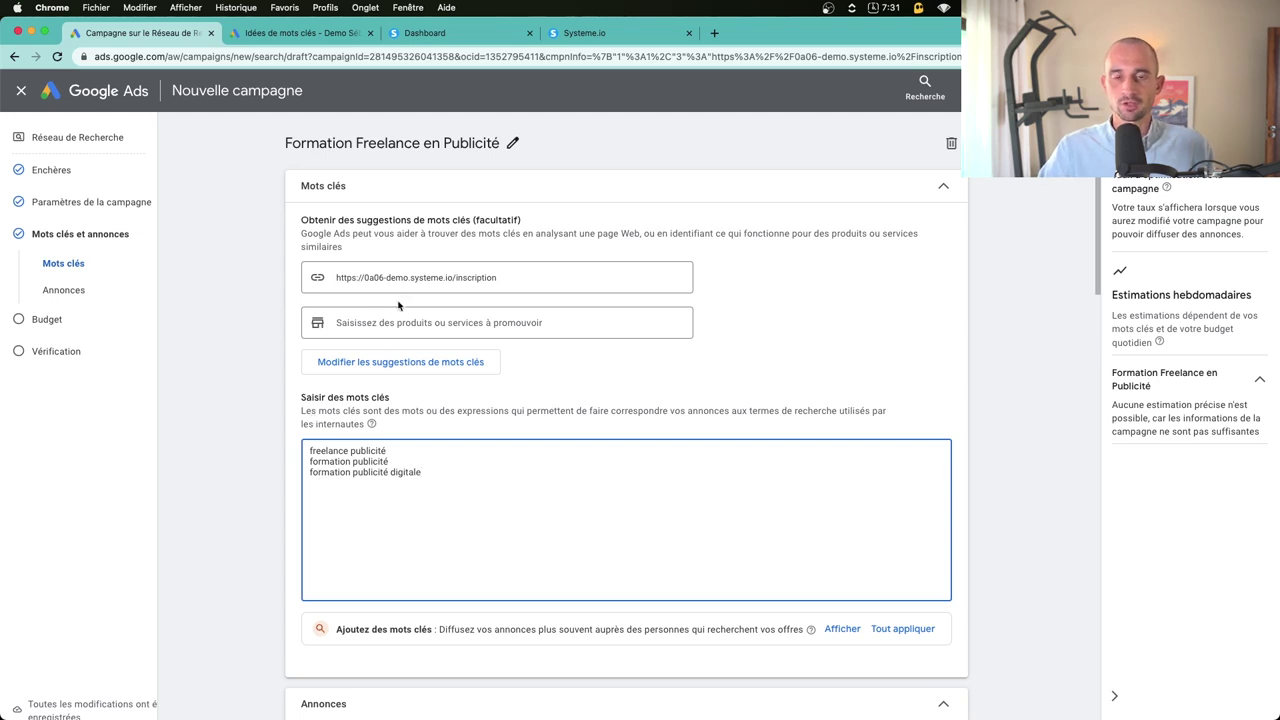
{"action": "left_click", "coordinate": [267, 525]}
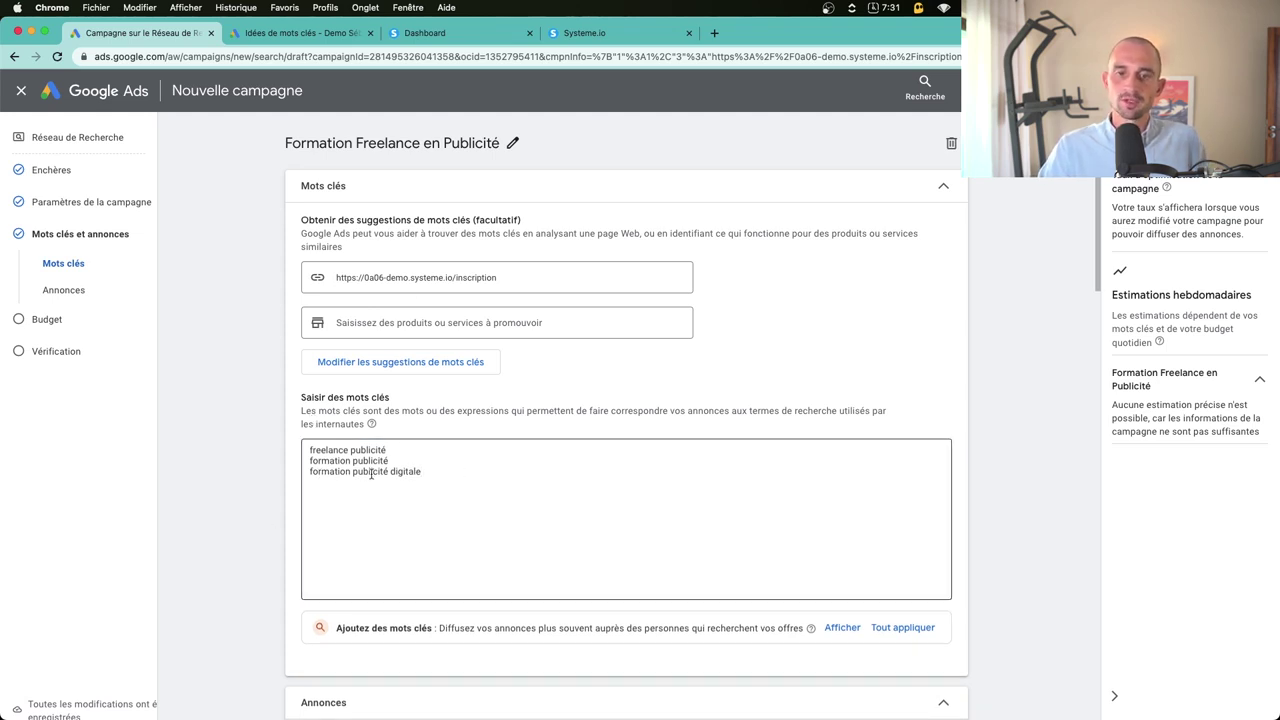
{"action": "left_click_drag", "start_coordinate": [462, 474], "coordinate": [264, 438]}
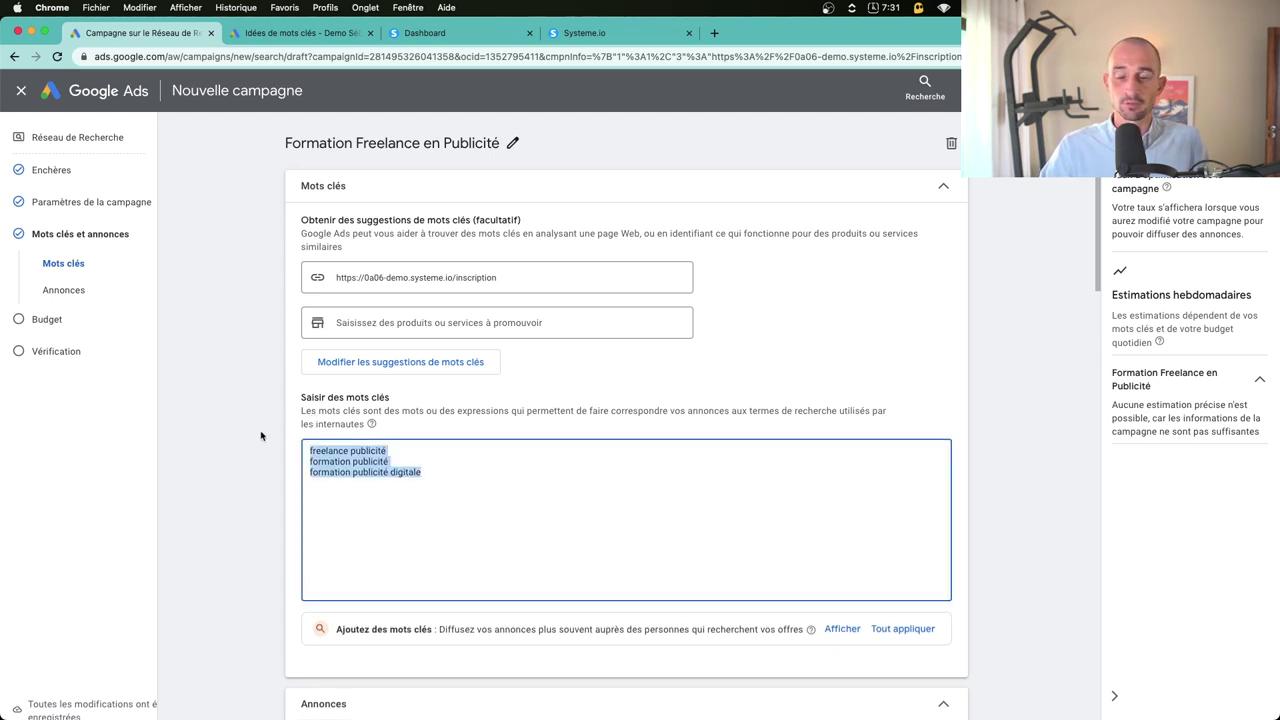
{"action": "left_click", "coordinate": [264, 498]}
{"action": "left_click", "coordinate": [440, 474]}
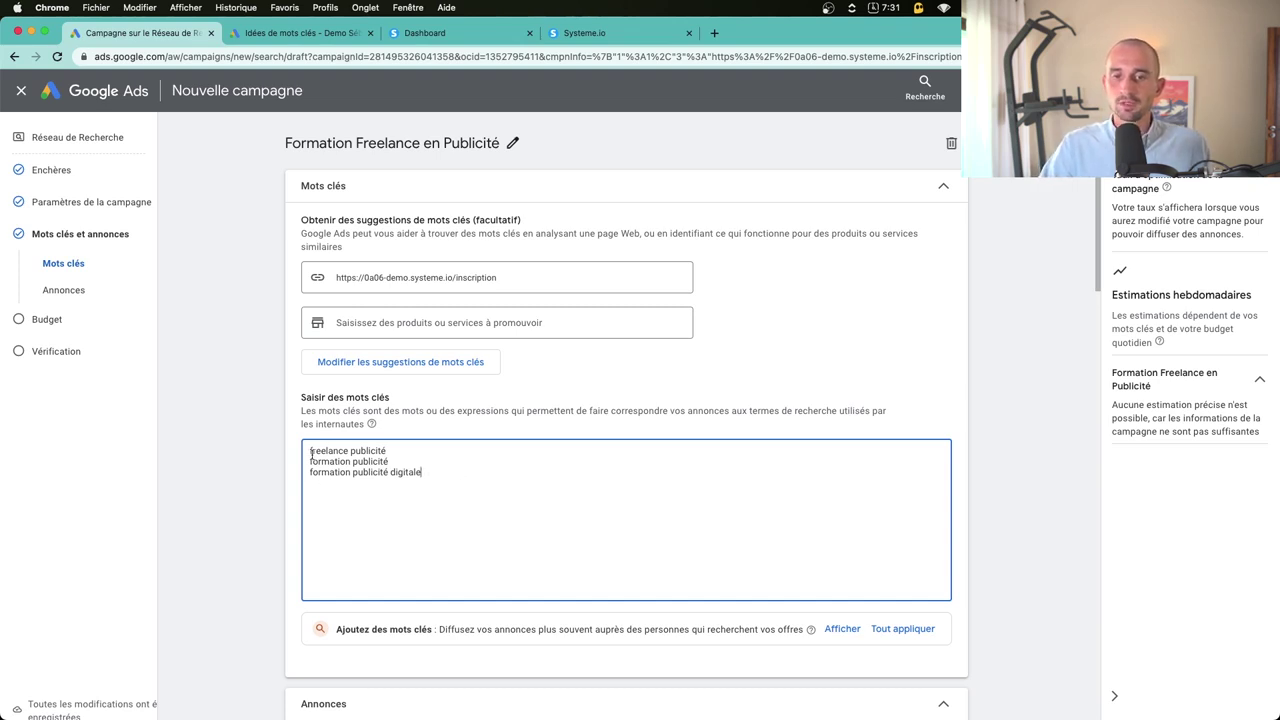
{"action": "left_click_drag", "start_coordinate": [310, 453], "coordinate": [460, 474]}
{"action": "left_click", "coordinate": [465, 481]}
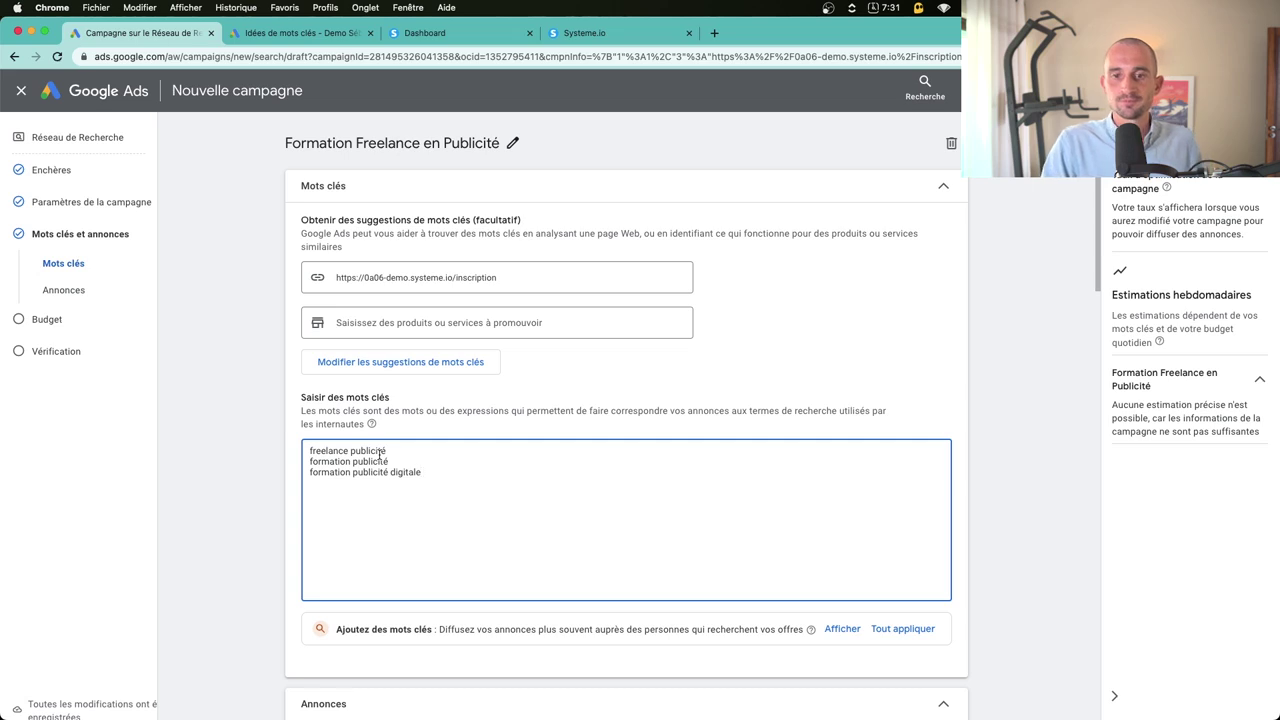
Step: Enclose each of the three keywords, "freelance publicité", "formation publicité" and "formation publicité digitale", in double quotation marks in the ad group's keyword list
{"action": "left_click_drag", "start_coordinate": [395, 450], "coordinate": [309, 451]}
{"action": "left_click_drag", "start_coordinate": [445, 473], "coordinate": [262, 430]}
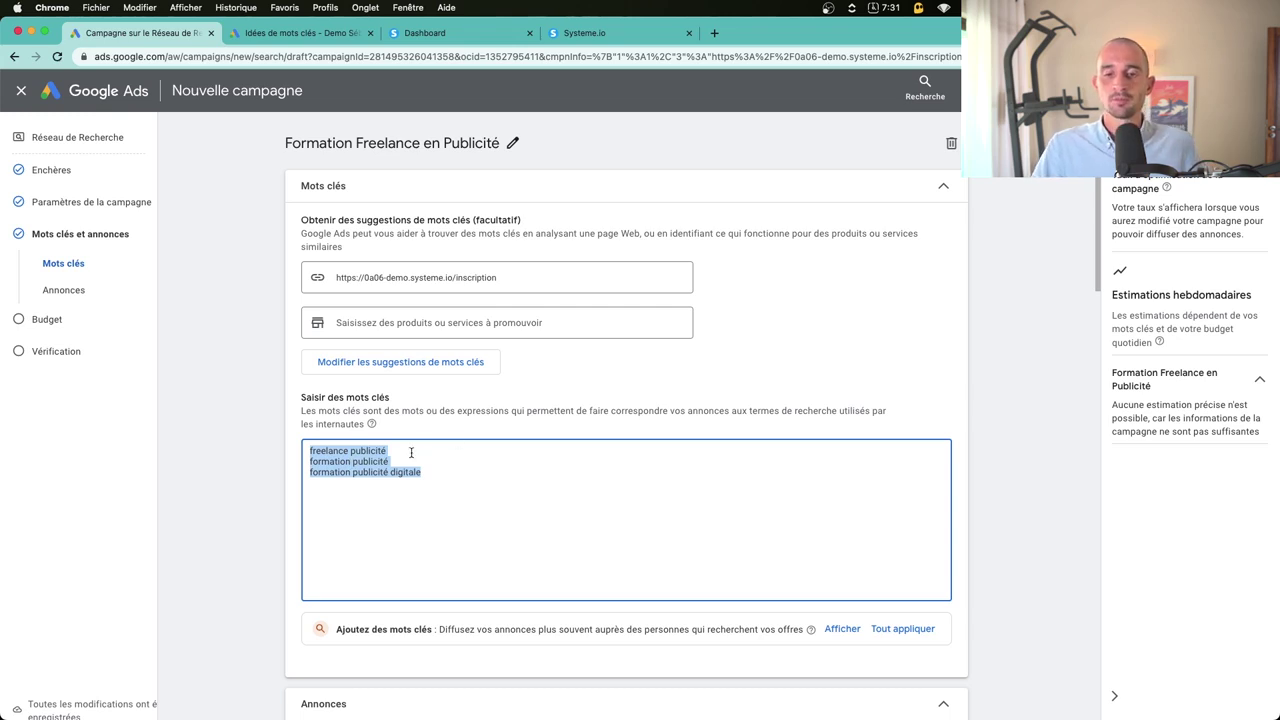
{"action": "type", "text": "\" "}
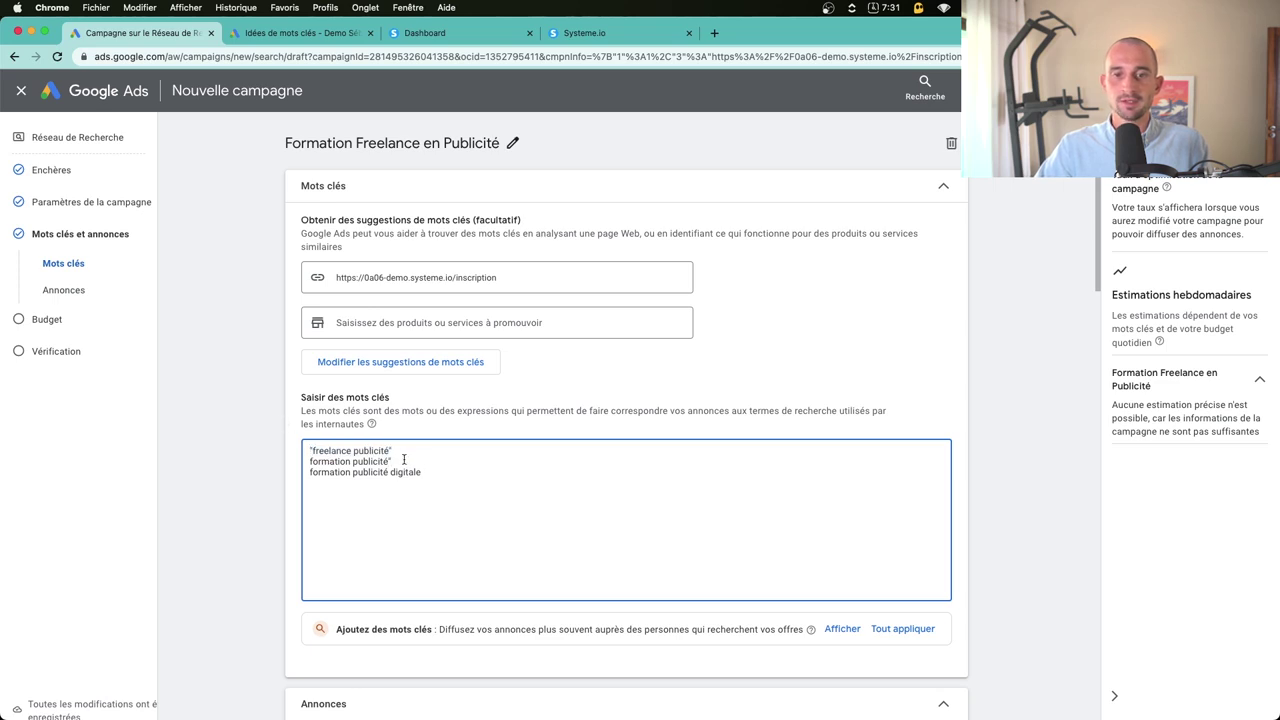
{"action": "type", "text": "\""}
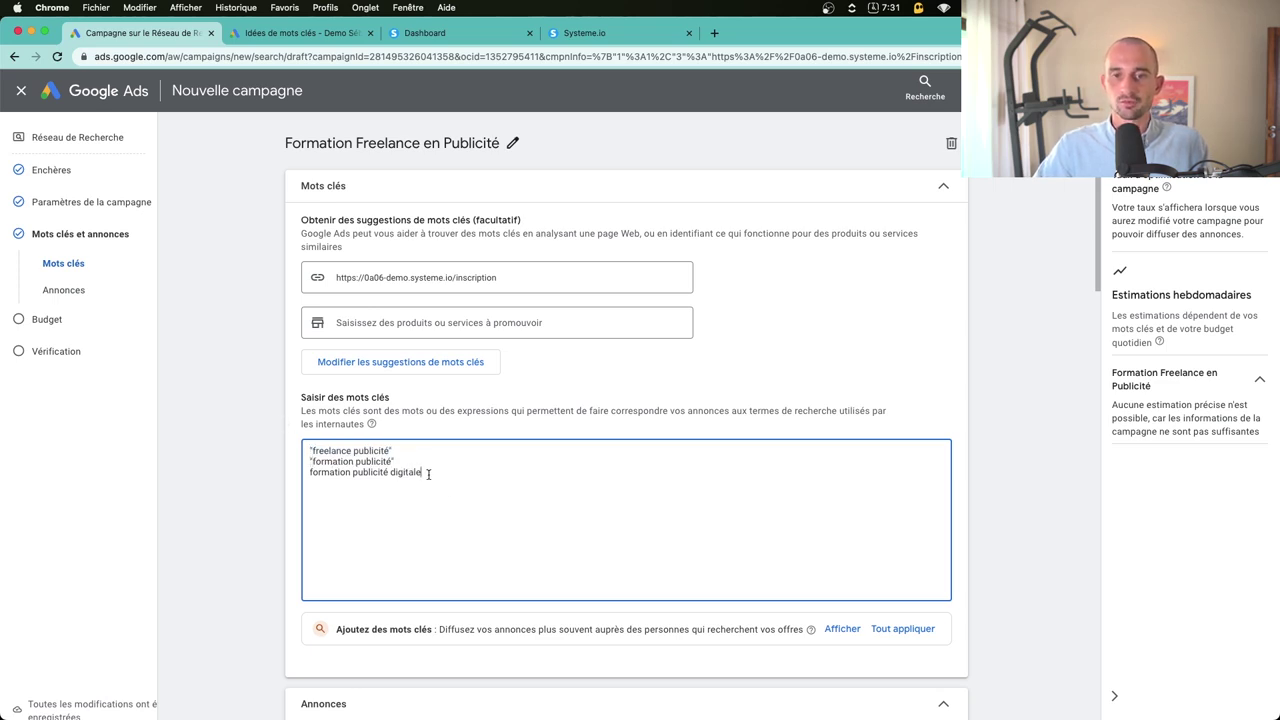
{"action": "key", "text": "Down"}
{"action": "type", "text": "\""}
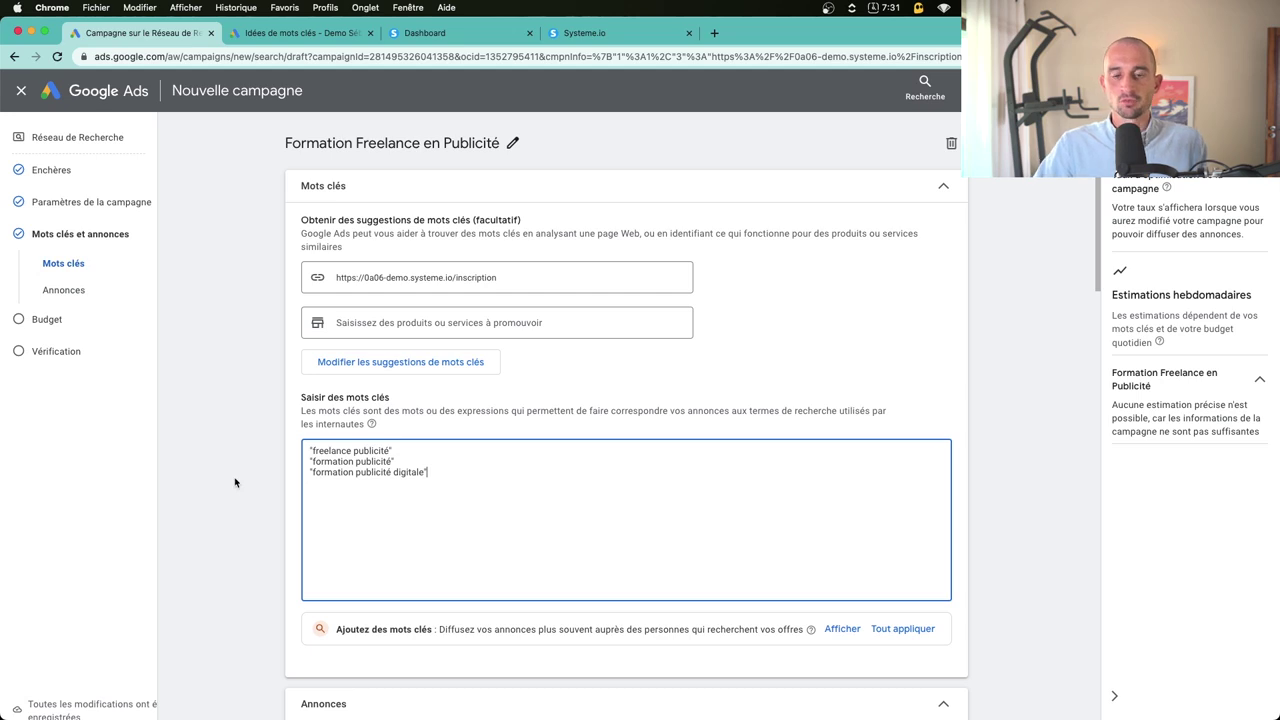
{"action": "left_click", "coordinate": [235, 482]}
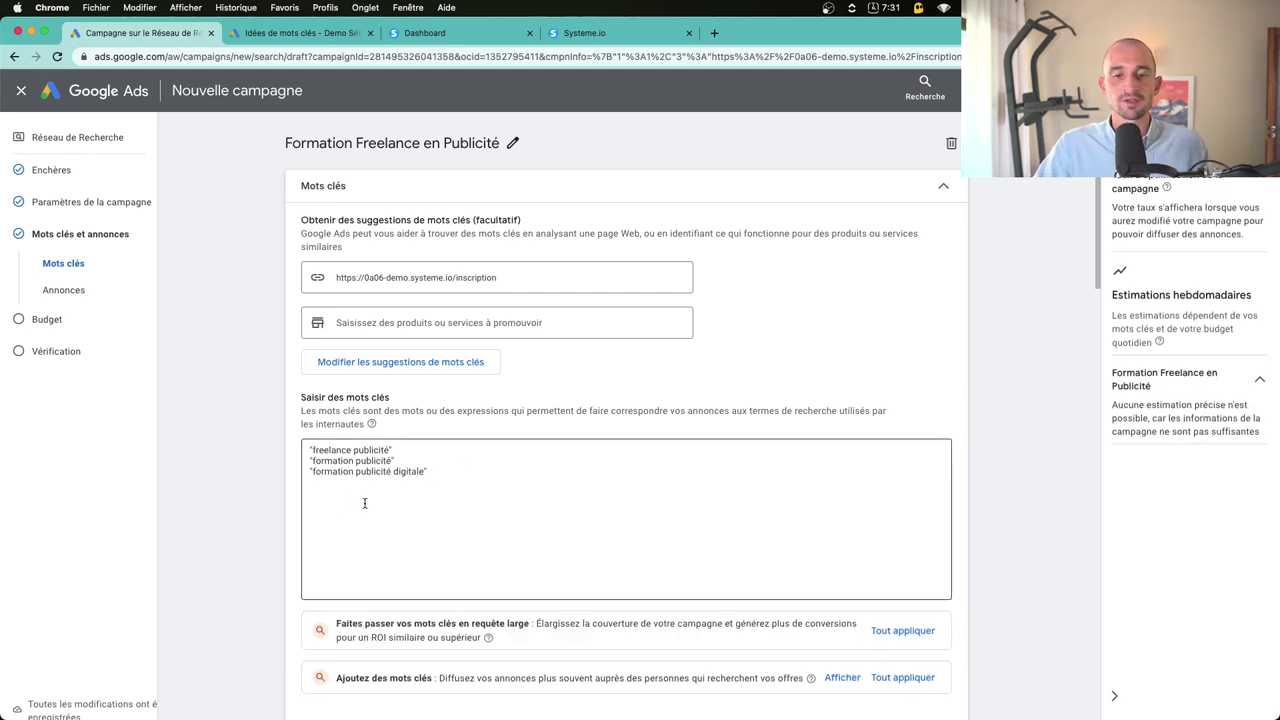
Step: Check the ad's final URL and set its display path to "formation" and "publicité"
{"action": "scroll", "coordinate": [363, 497], "scroll_direction": "down", "scroll_amount": 6}
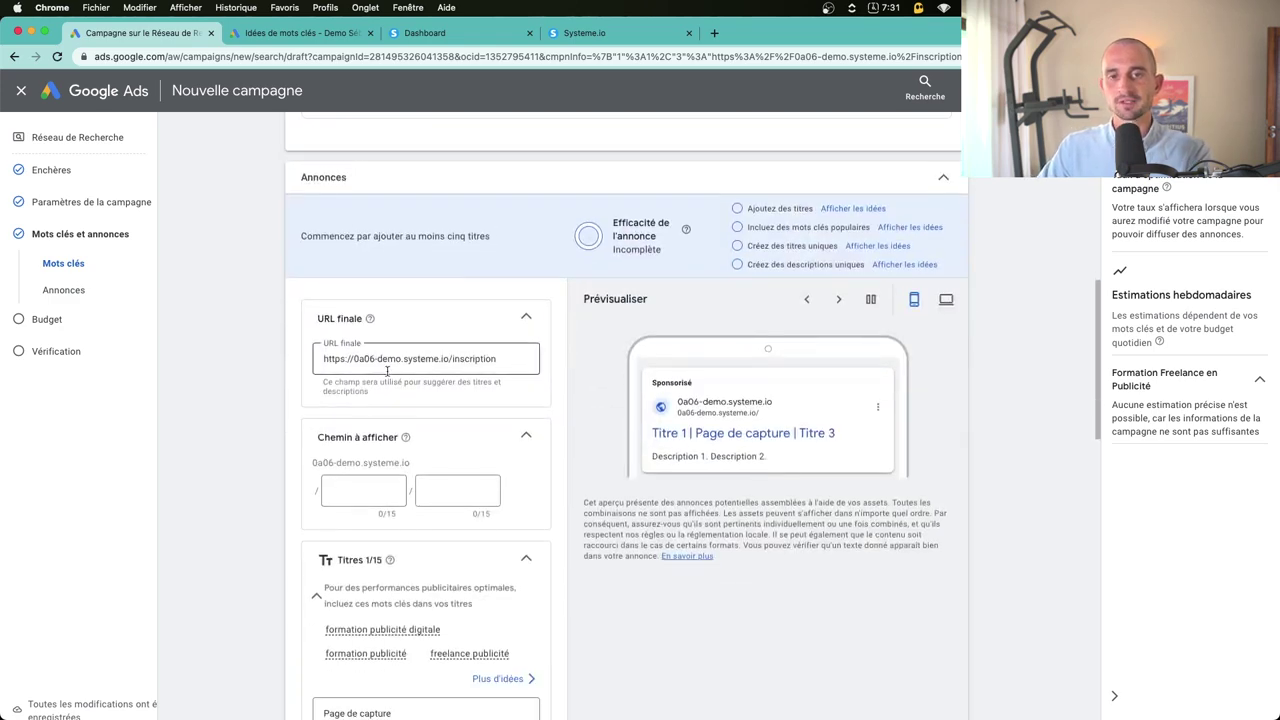
{"action": "scroll", "coordinate": [427, 493], "scroll_direction": "down", "scroll_amount": 1}
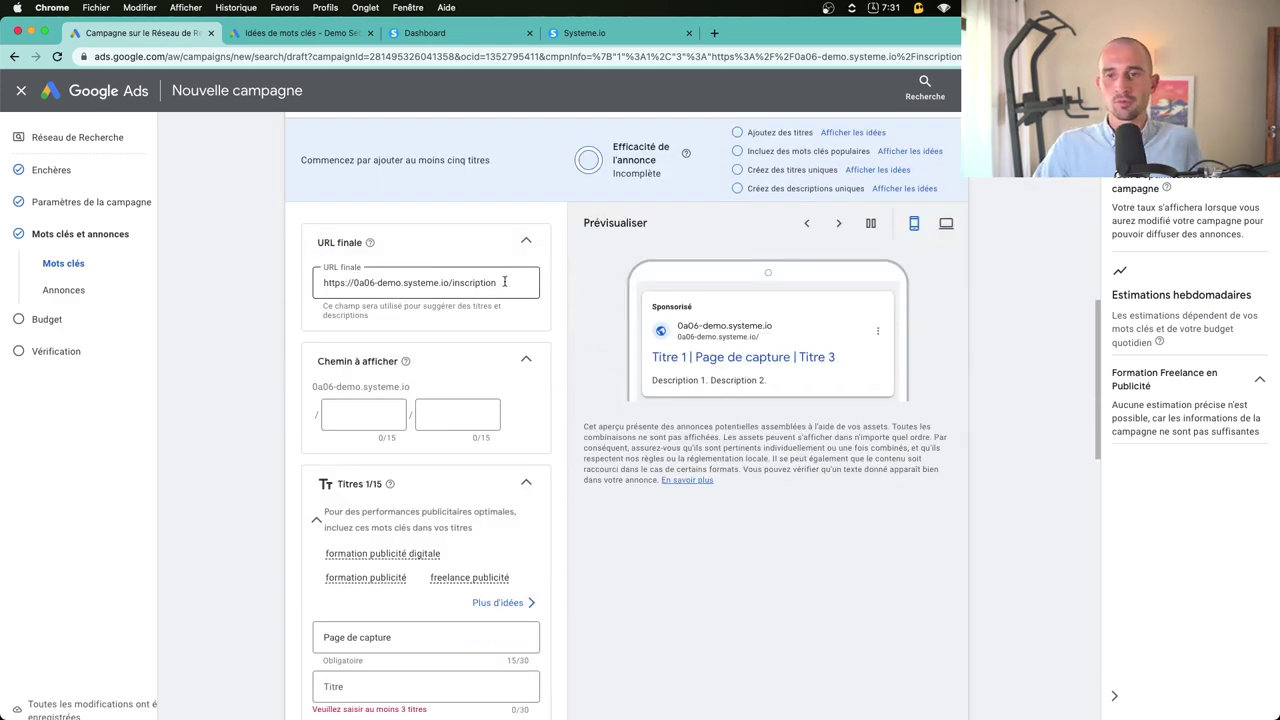
{"action": "left_click_drag", "start_coordinate": [505, 282], "coordinate": [310, 282]}
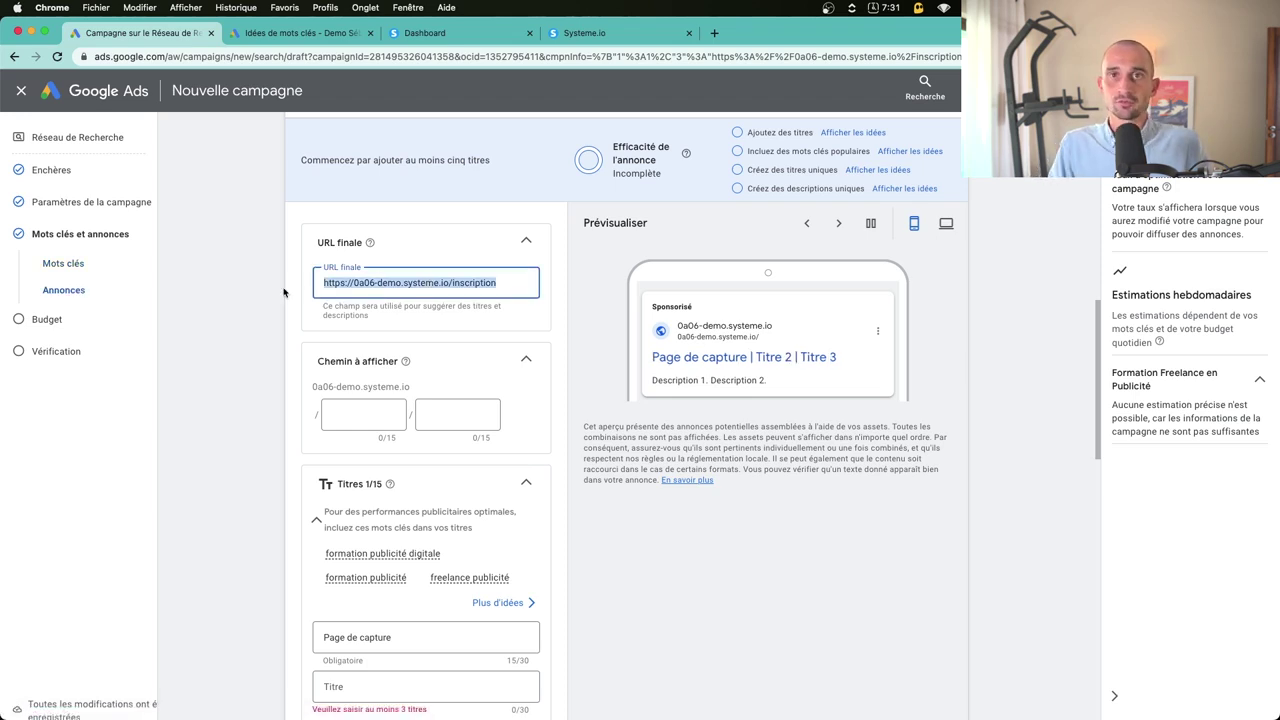
{"action": "left_click", "coordinate": [310, 335]}
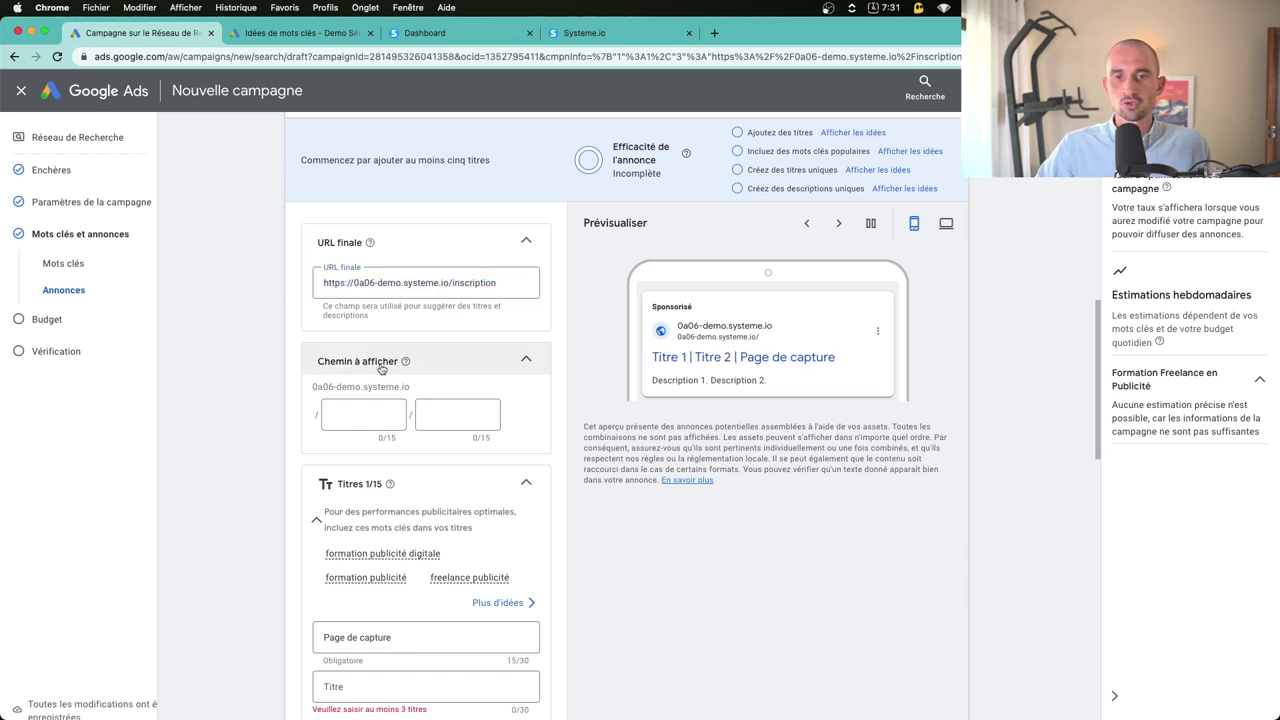
{"action": "left_click", "coordinate": [358, 413]}
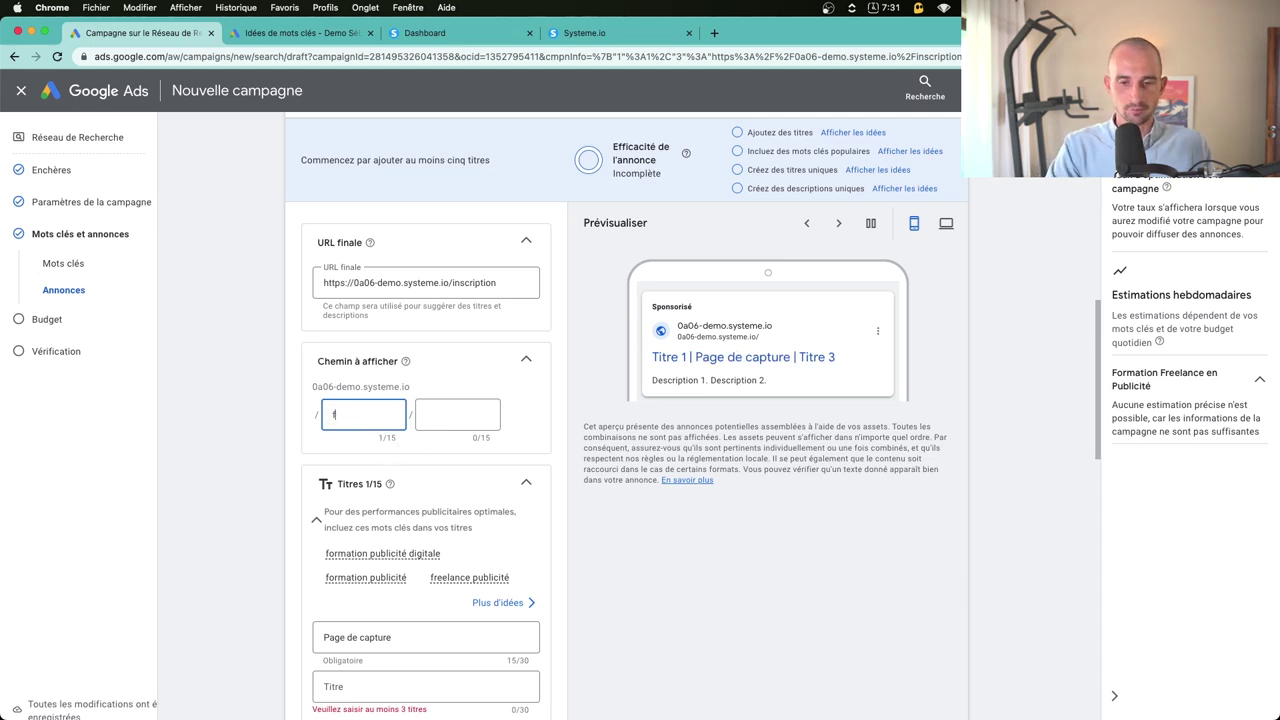
{"action": "type", "text": "formation"}
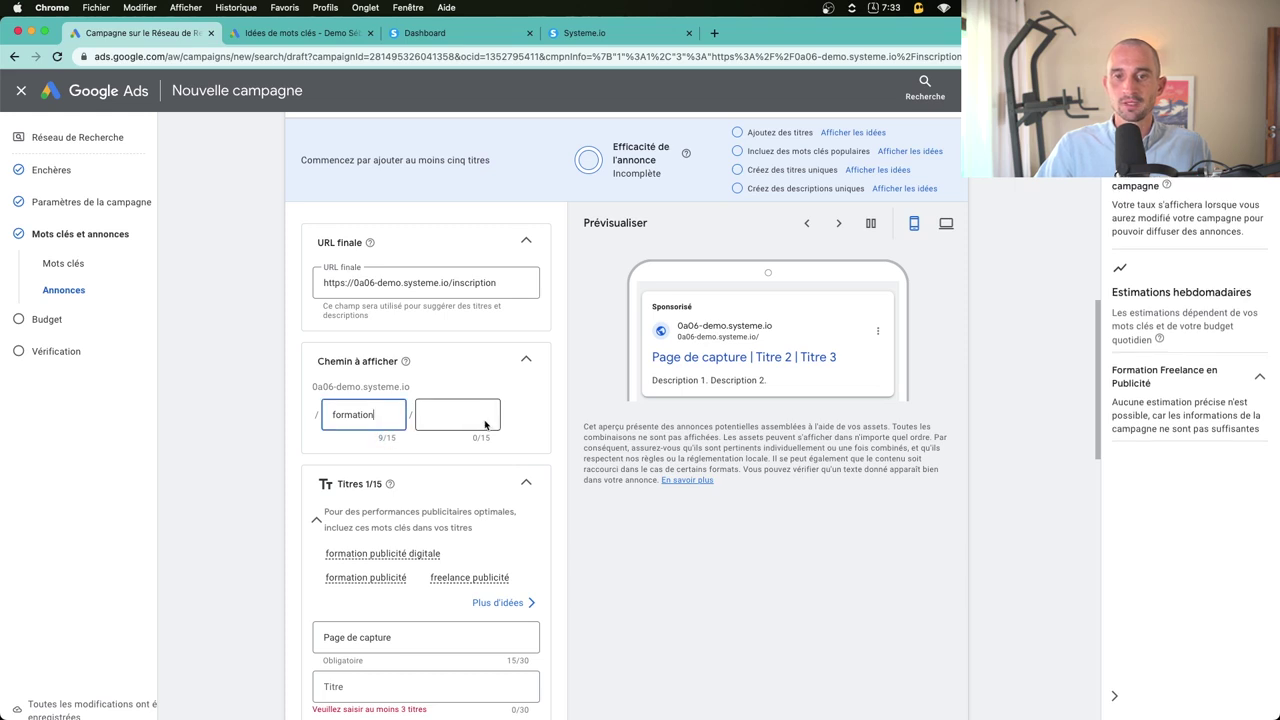
{"action": "left_click", "coordinate": [485, 425]}
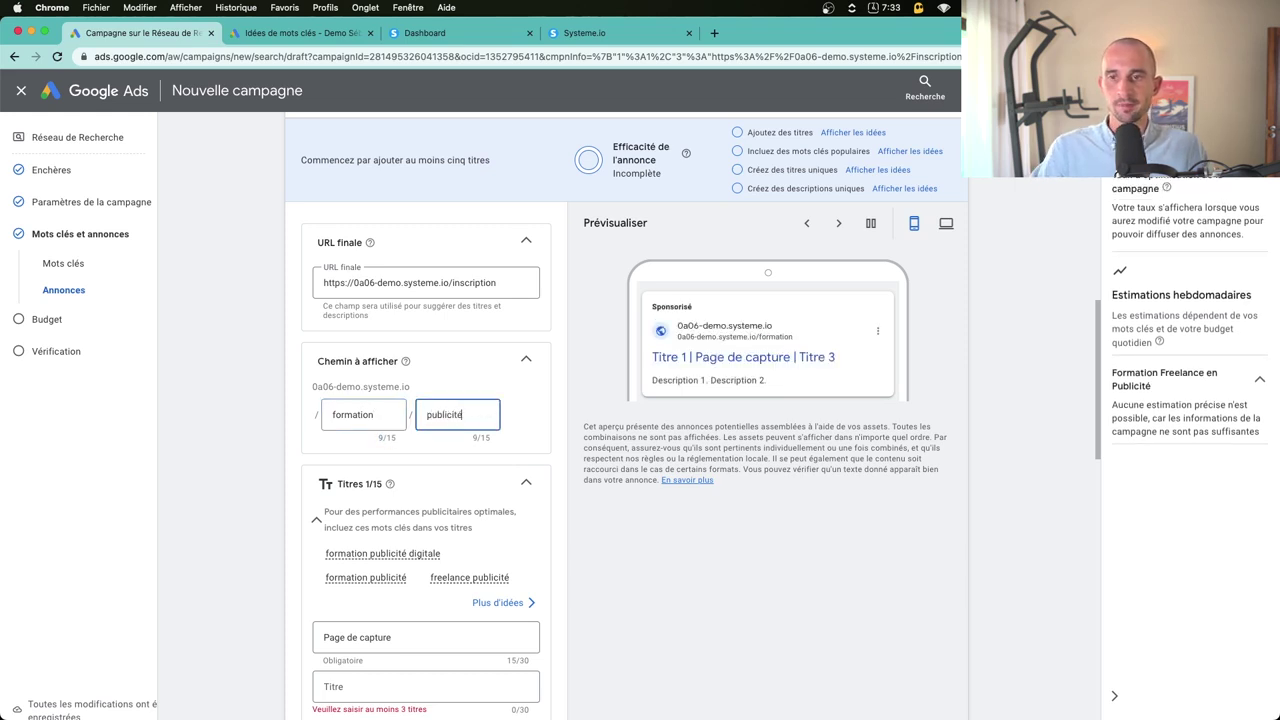
{"action": "type", "text": "publicité"}
{"action": "left_click", "coordinate": [277, 434]}
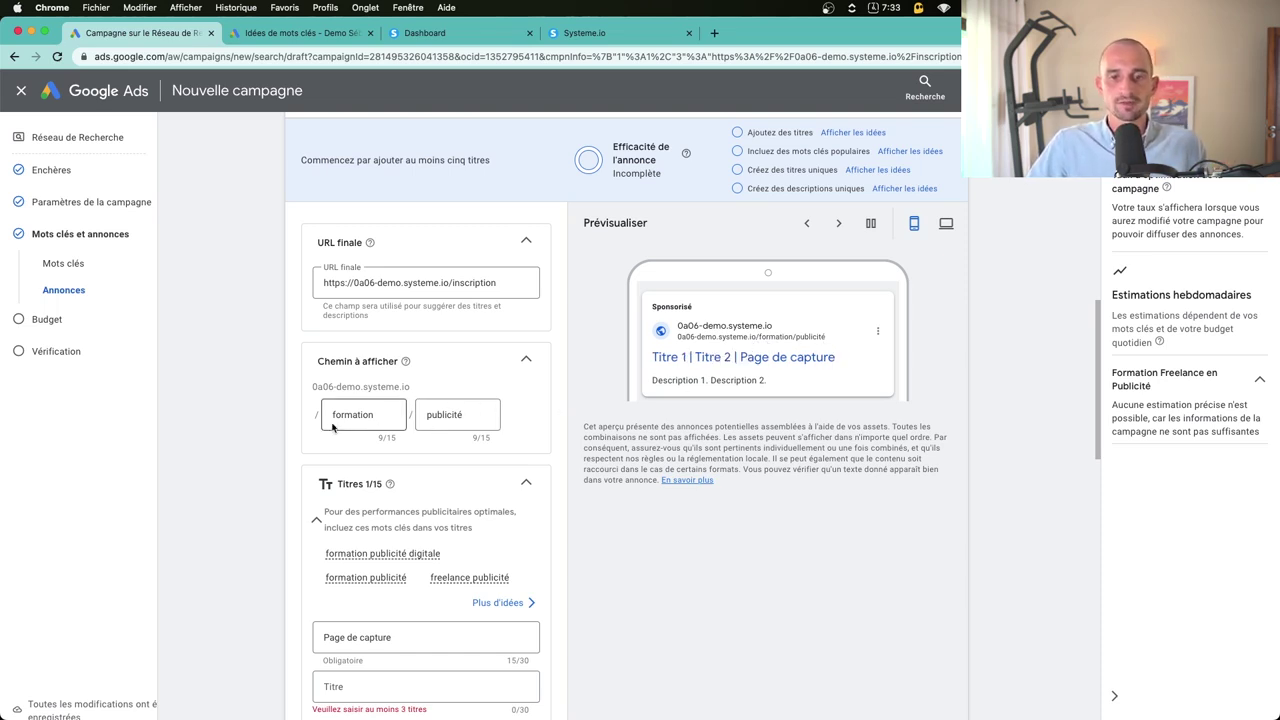
Step: Remove the prefilled headline "Page de capture" from the ad's first headline field
{"action": "scroll", "coordinate": [331, 423], "scroll_direction": "down", "scroll_amount": 3}
{"action": "left_click", "coordinate": [362, 451]}
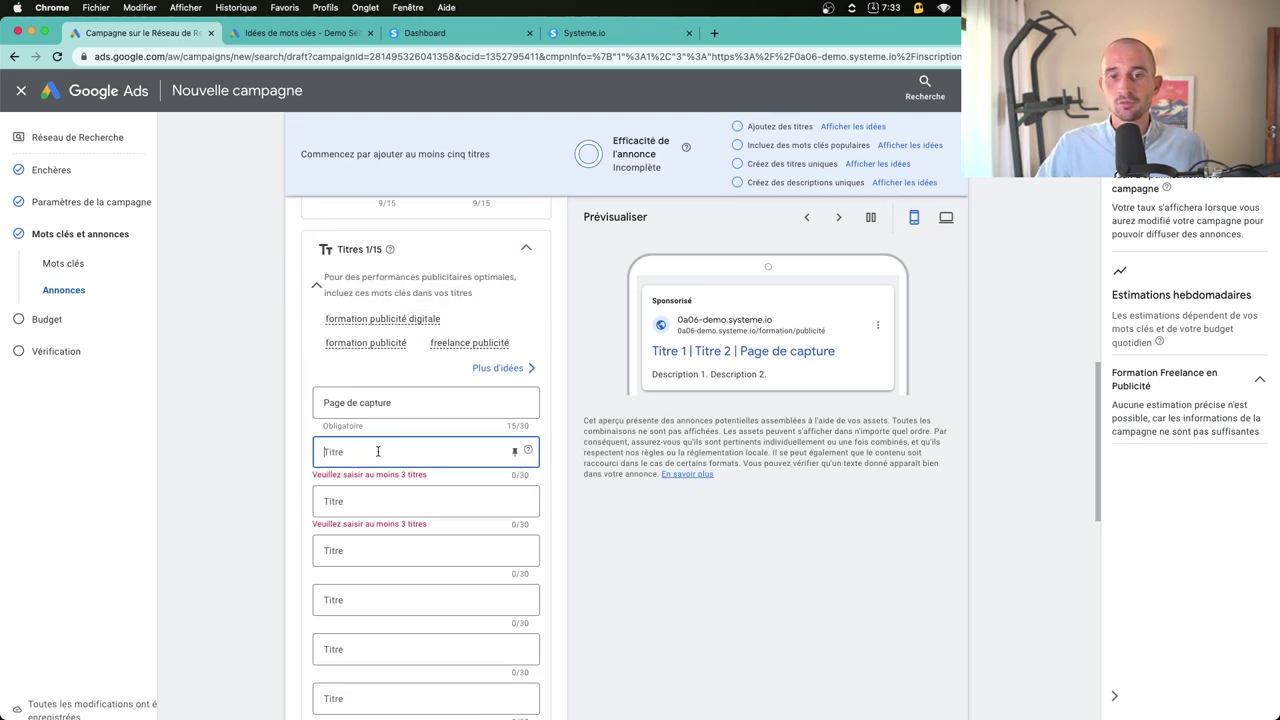
{"action": "triple_click", "coordinate": [418, 398]}
{"action": "key", "text": "BackSpace"}
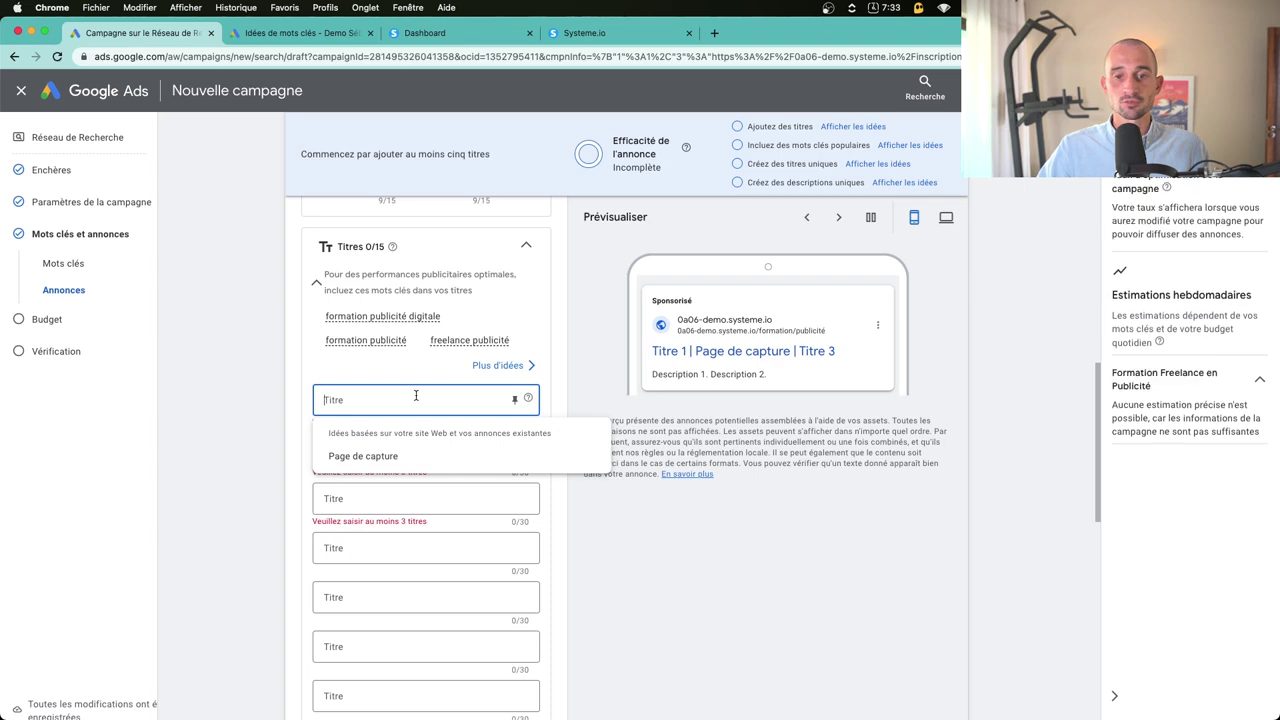
Step: Search Google for "chatgpt" in a new browser tab and open ChatGPT from the results, ready for a message
{"action": "key", "text": "super+t"}
{"action": "type", "text": "chatgpt"}
{"action": "key", "text": "Return"}
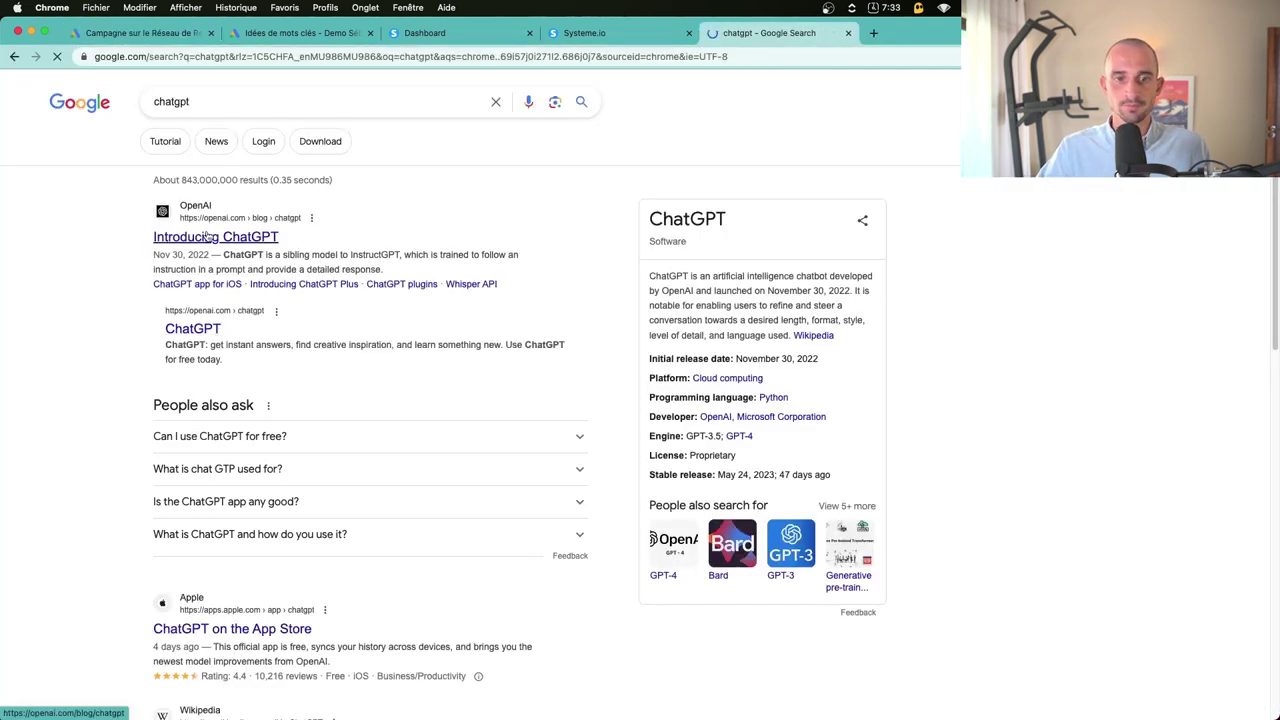
{"action": "left_click", "coordinate": [207, 236]}
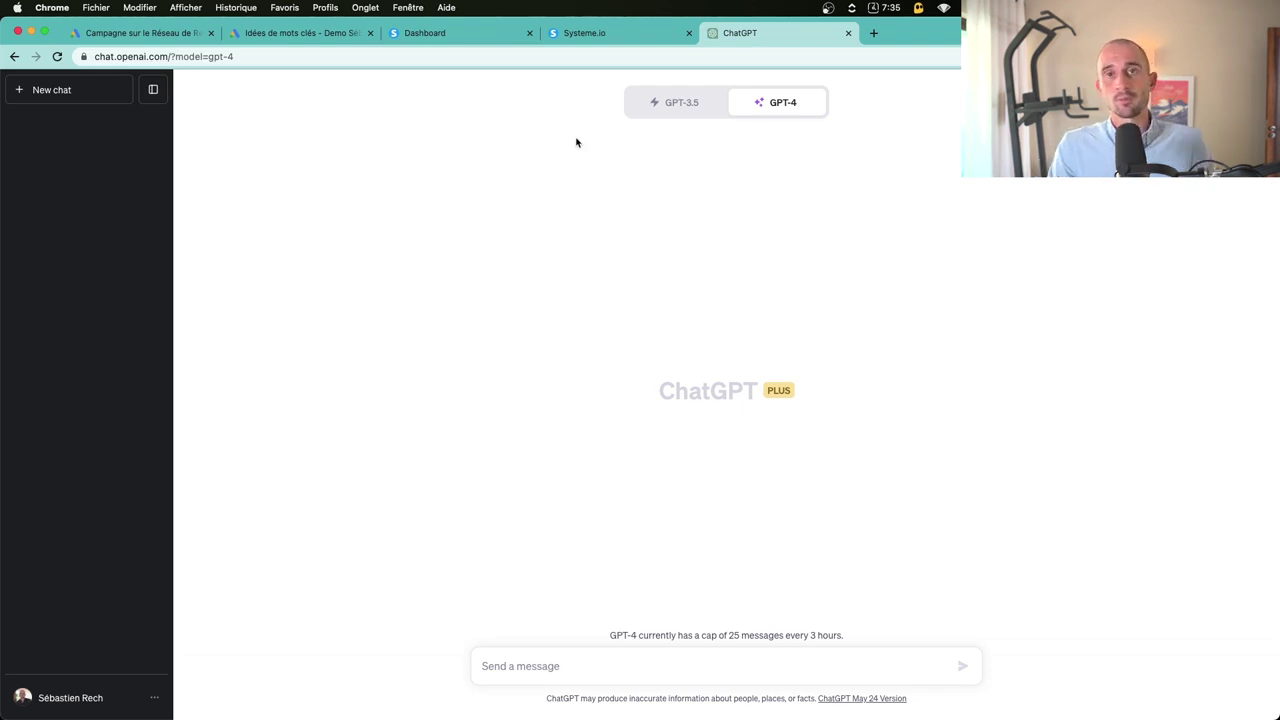
{"action": "left_click", "coordinate": [668, 667]}
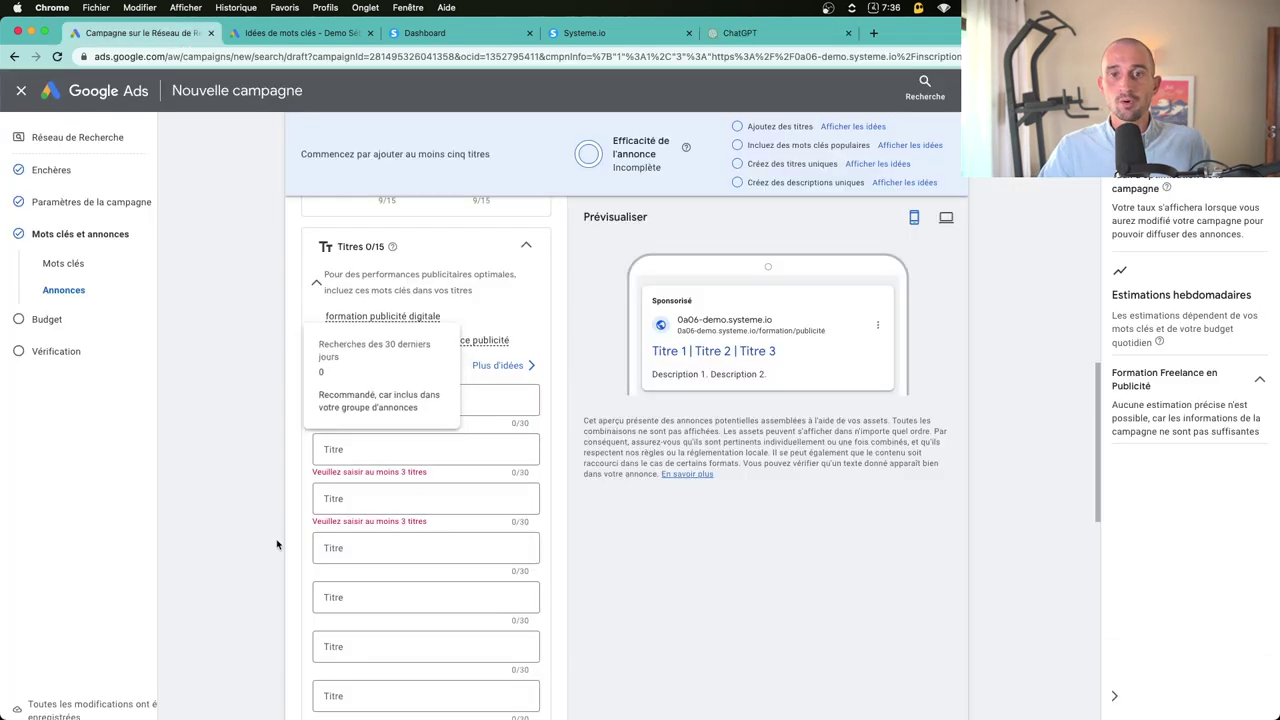
Step: Examine the ad's headline and description fields in Google Ads for their allowed number and character limits
{"action": "scroll", "coordinate": [286, 437], "scroll_direction": "down", "scroll_amount": 1}
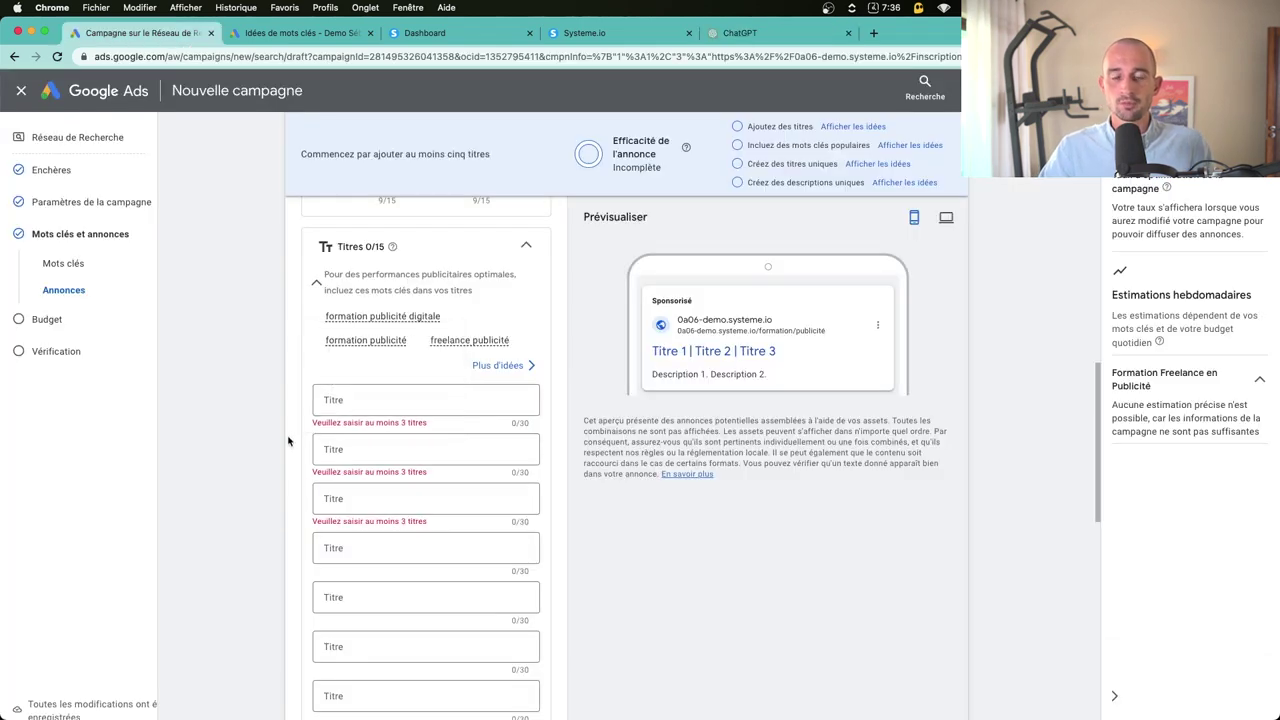
{"action": "scroll", "coordinate": [314, 417], "scroll_direction": "down", "scroll_amount": 2}
{"action": "left_click", "coordinate": [347, 293]}
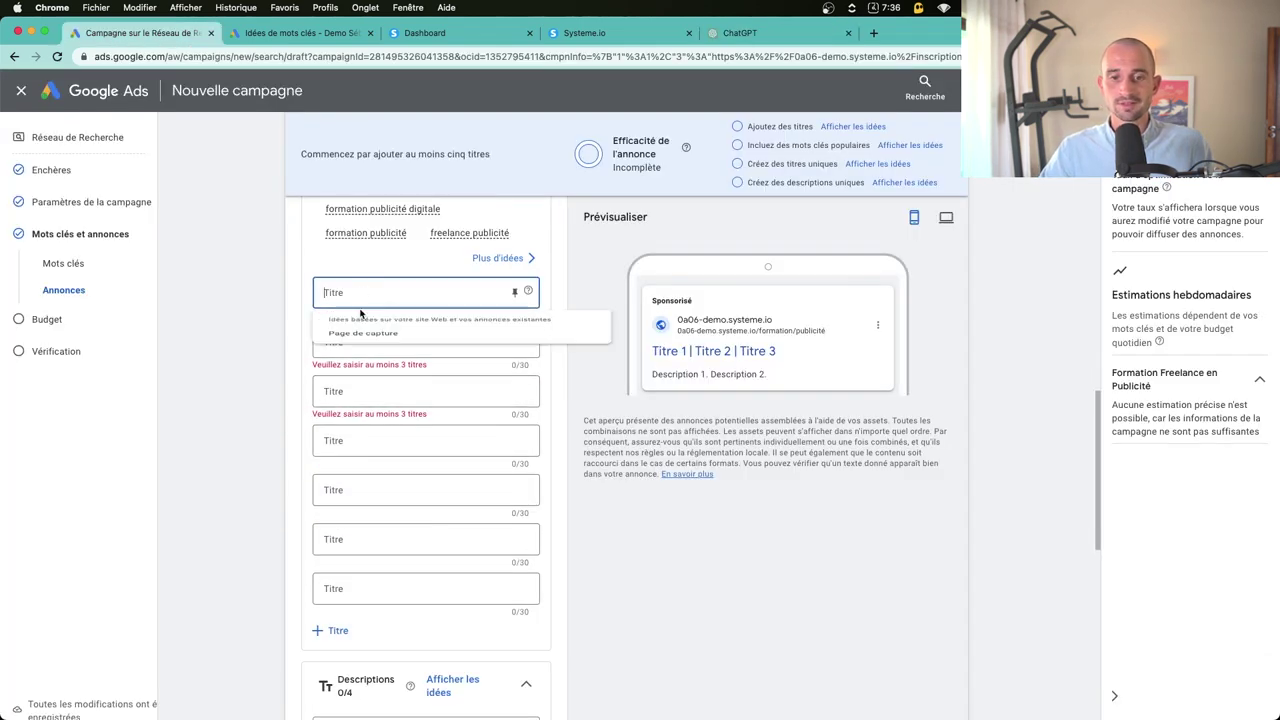
{"action": "left_click", "coordinate": [334, 630]}
{"action": "scroll", "coordinate": [380, 417], "scroll_direction": "up", "scroll_amount": 1}
{"action": "scroll", "coordinate": [375, 421], "scroll_direction": "down", "scroll_amount": 4}
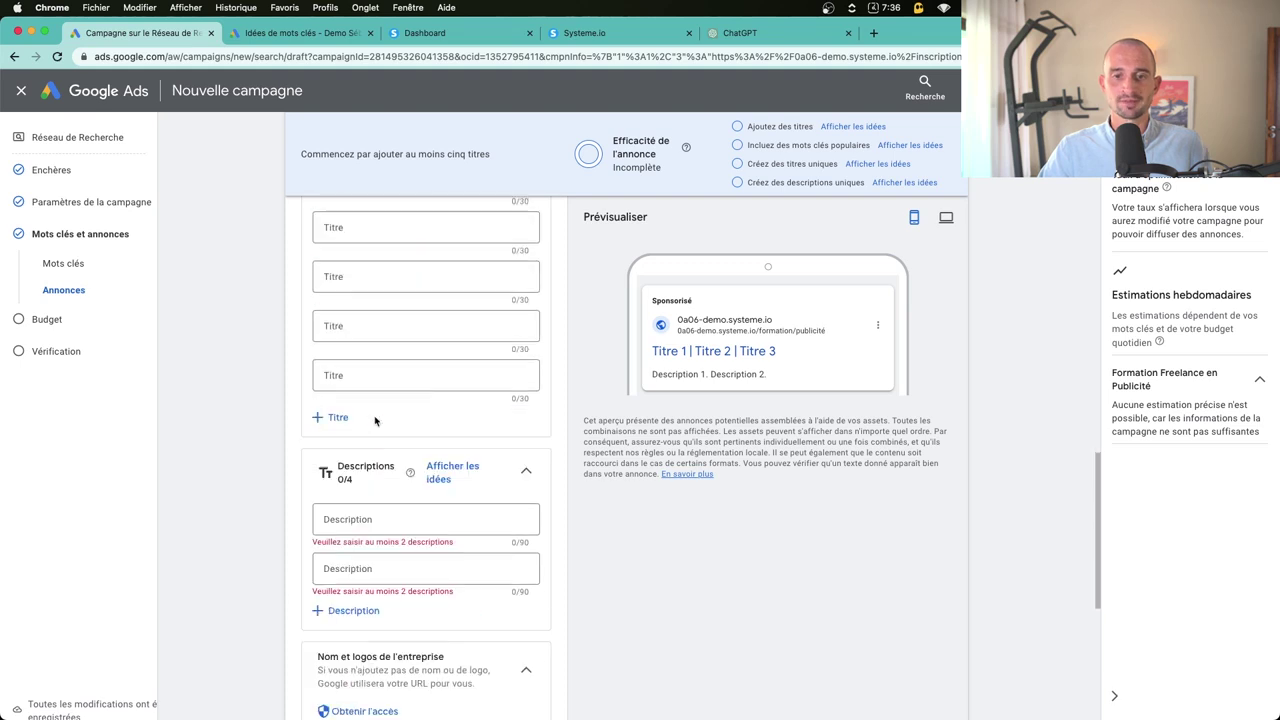
{"action": "left_click", "coordinate": [368, 512]}
{"action": "scroll", "coordinate": [390, 510], "scroll_direction": "up", "scroll_amount": 3}
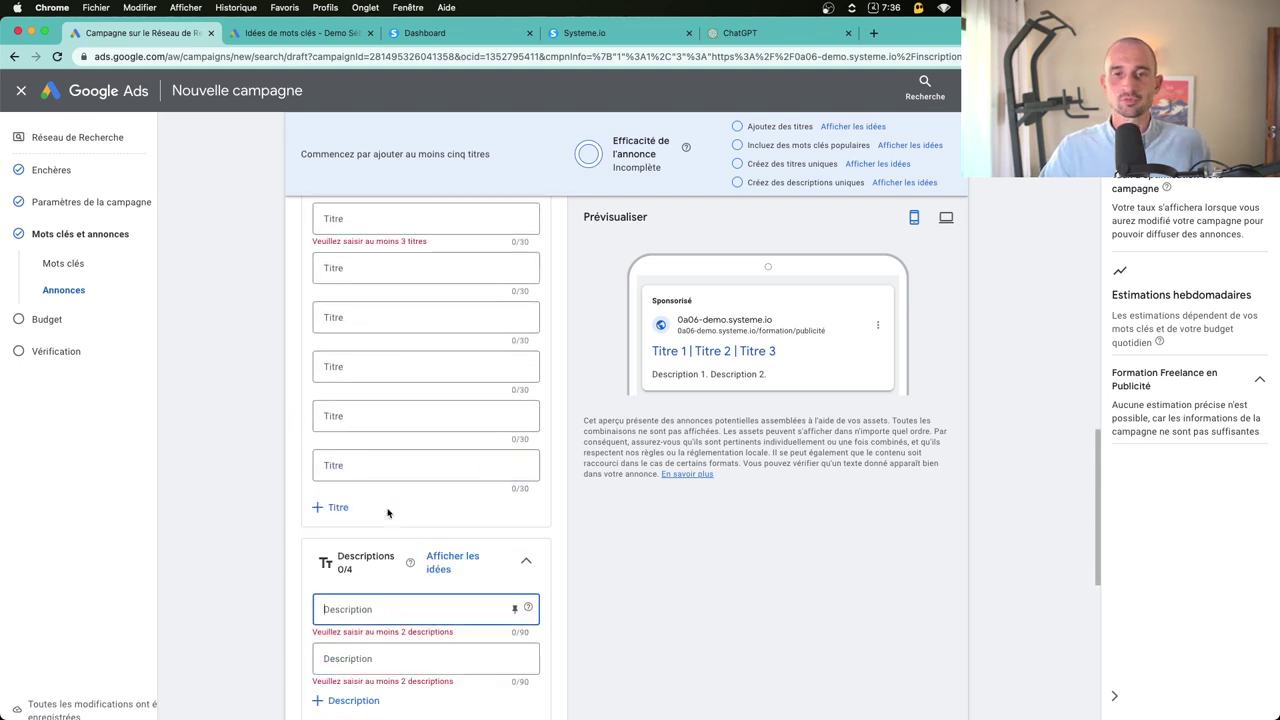
Step: Switch to ChatGPT and begin a prompt with "Positionne toi comme un spécialiste de la publicité en ligne et comme un expert du copywriting"
{"action": "left_click", "coordinate": [748, 33]}
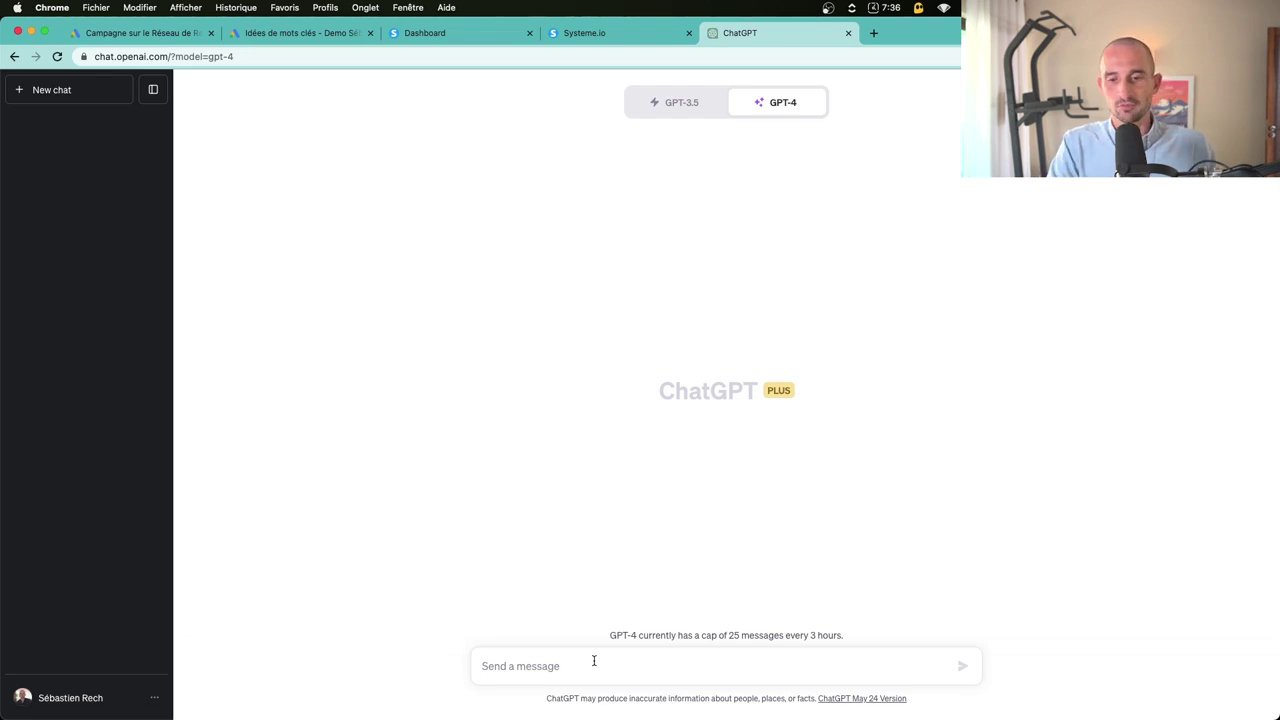
{"action": "type", "text": "Positionne toi comme un spéci"}
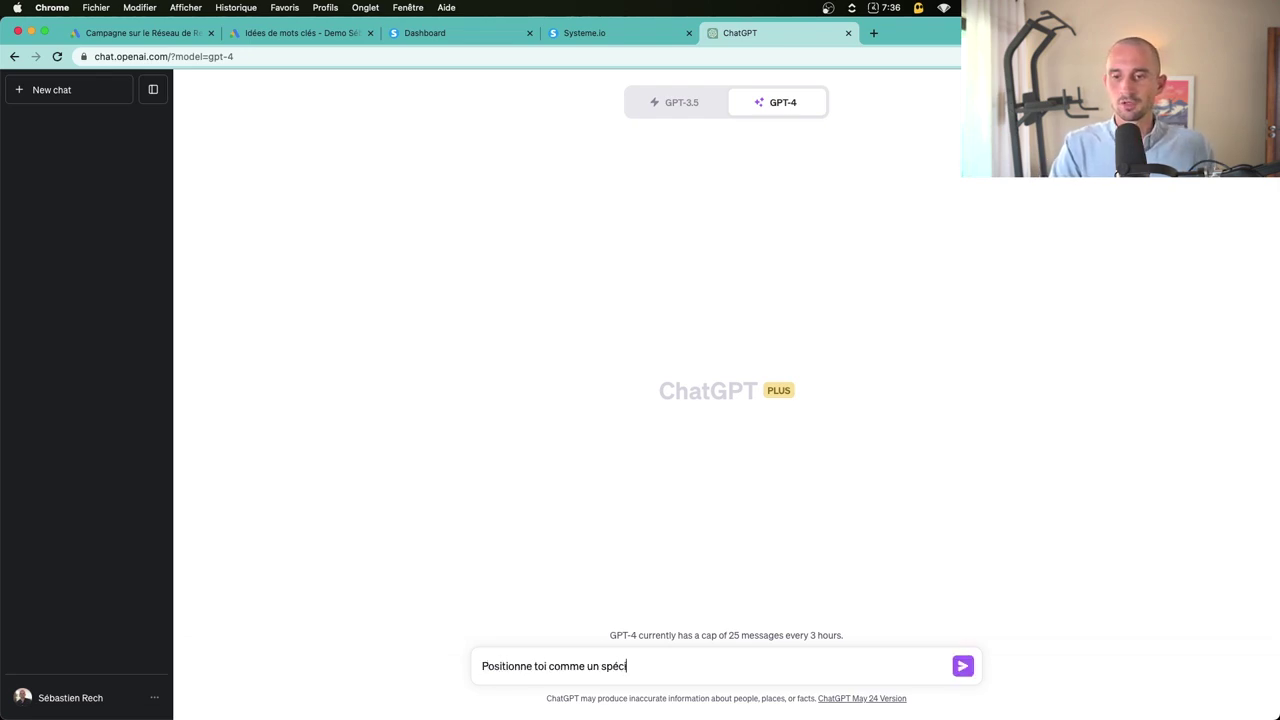
{"action": "type", "text": "aliste de la publ"}
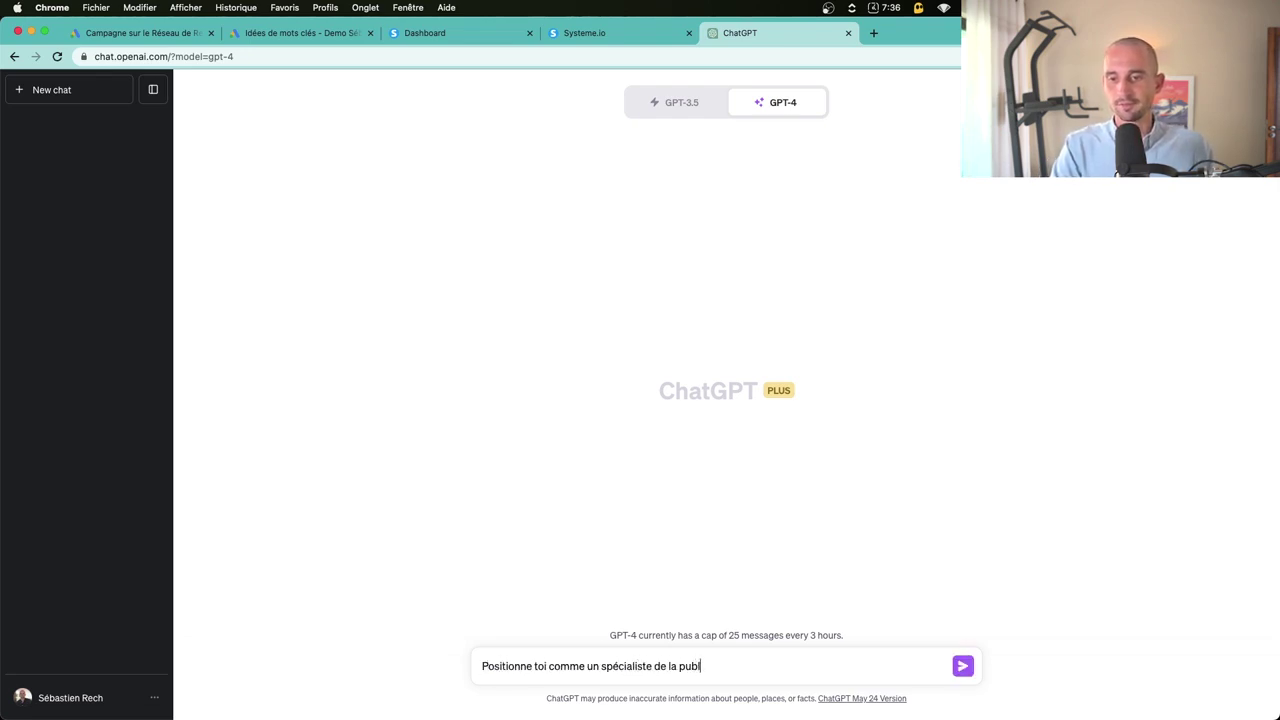
{"action": "type", "text": "icité en ligne et comme un expert du"}
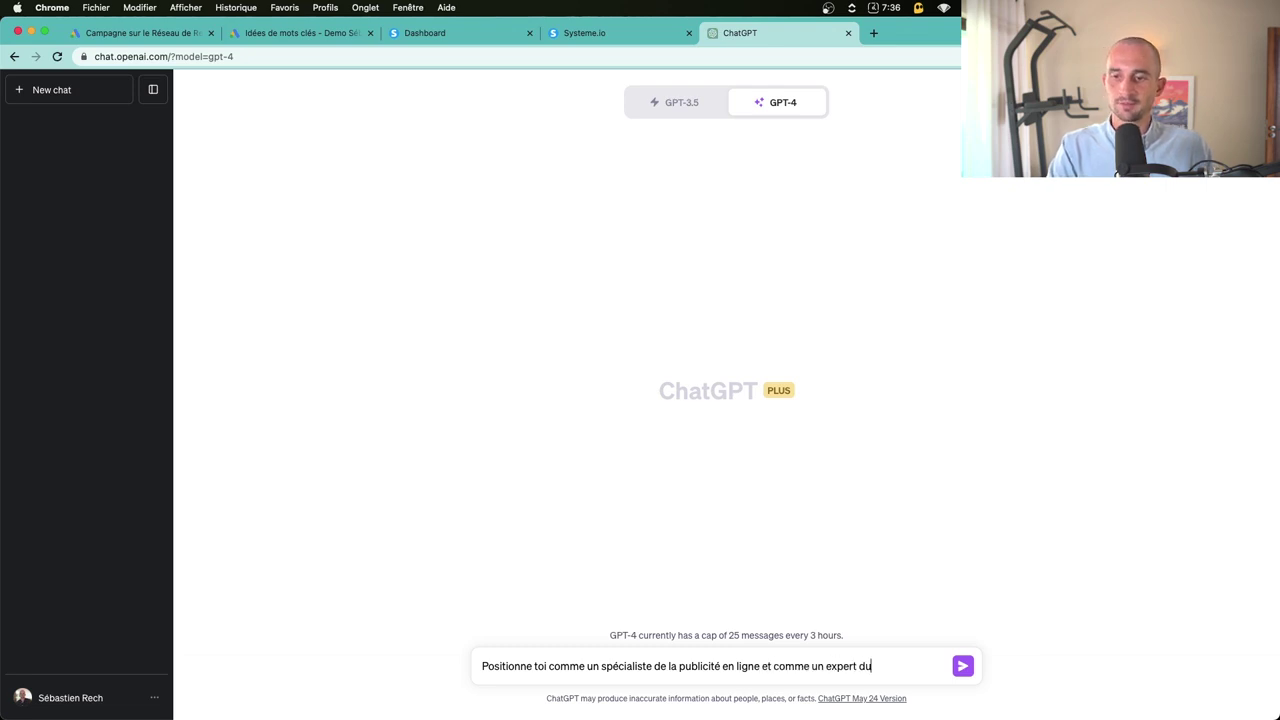
{"action": "type", "text": " copywriting"}
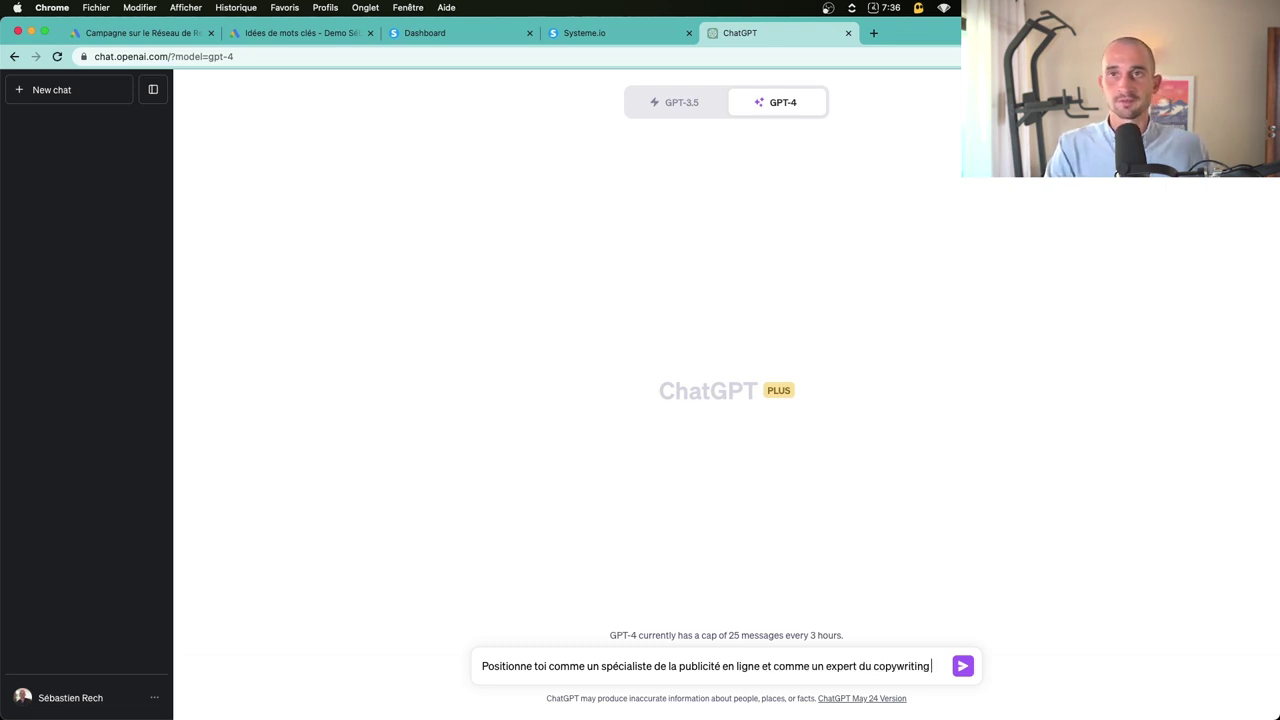
Step: Continue the prompt with "et aide moi à rédiger 15 titres de 30 caractères maximum et 4 descriptions de 90 caractères maximum"
{"action": "type", "text": ", et aide moi à rédiger"}
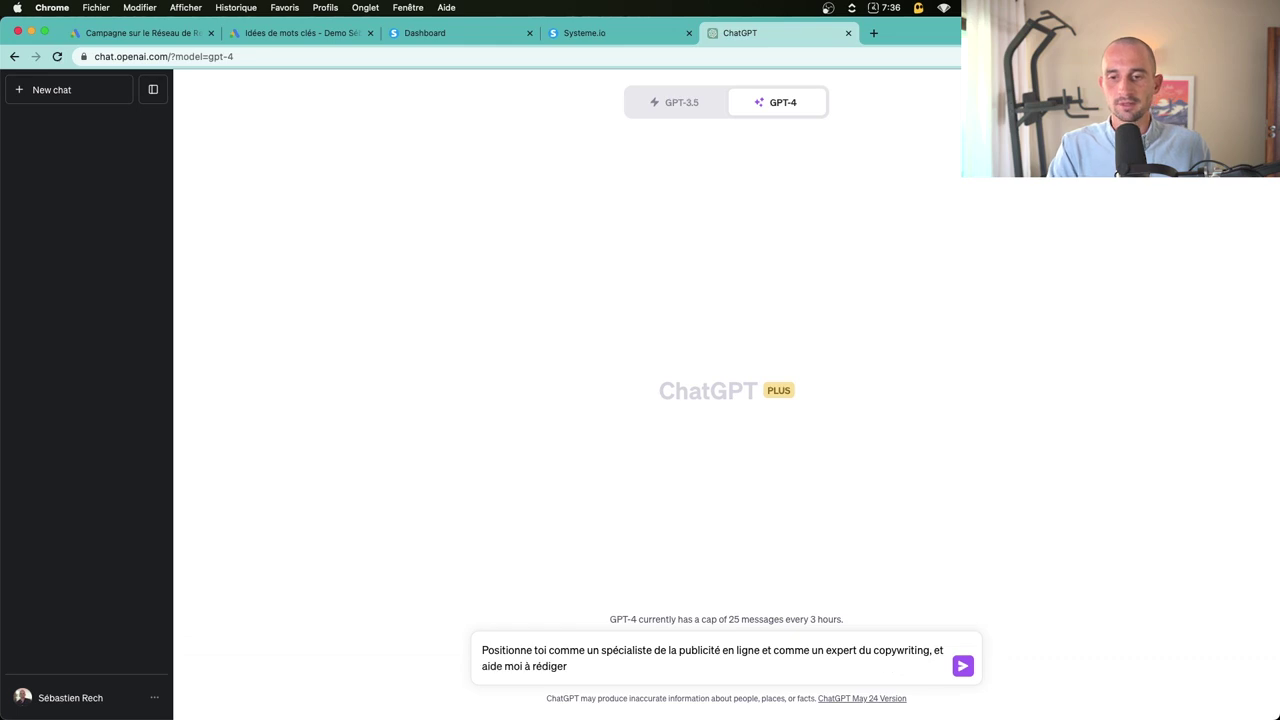
{"action": "type", "text": " 15 titre"}
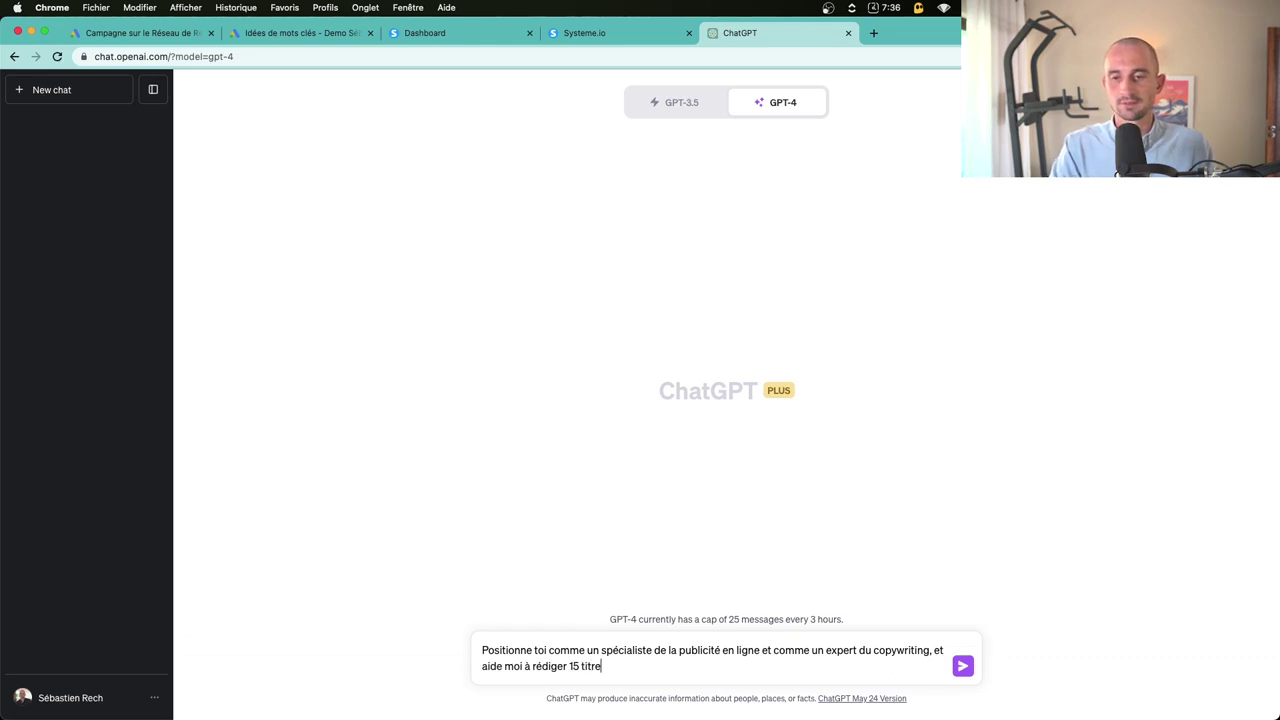
{"action": "type", "text": "s de 30 caractères maximum et"}
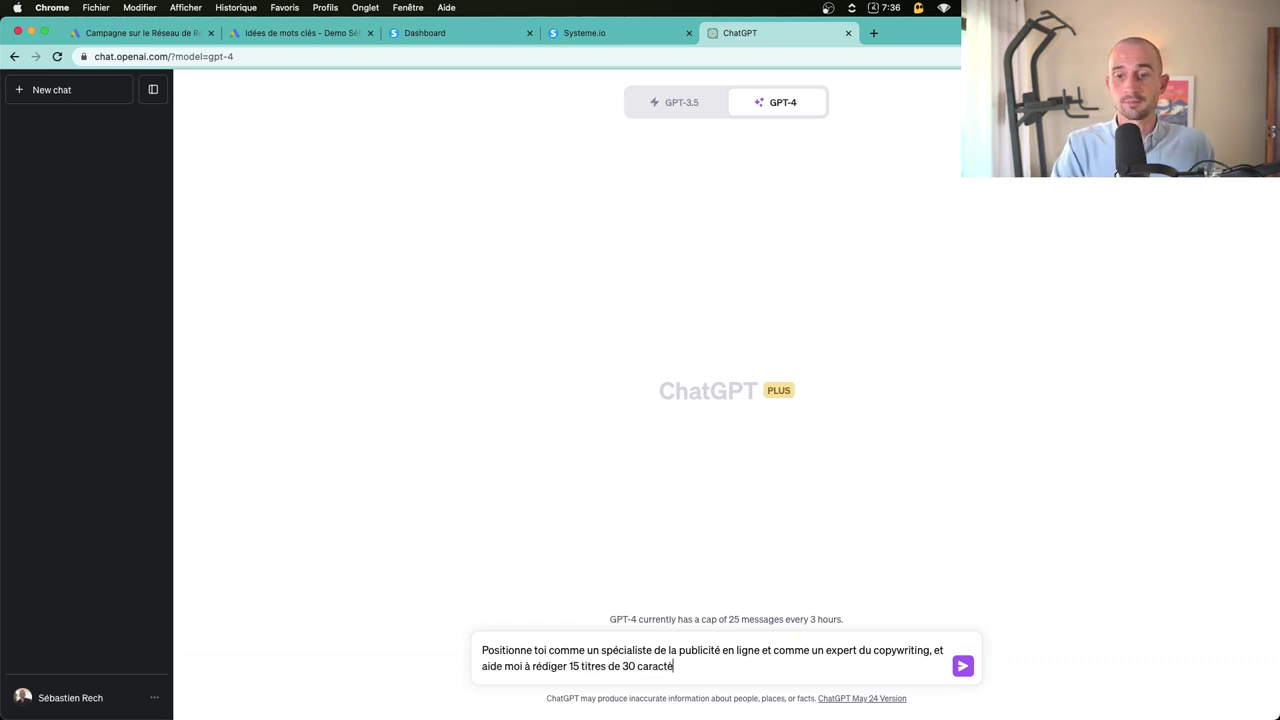
{"action": "type", "text": " 4 descript"}
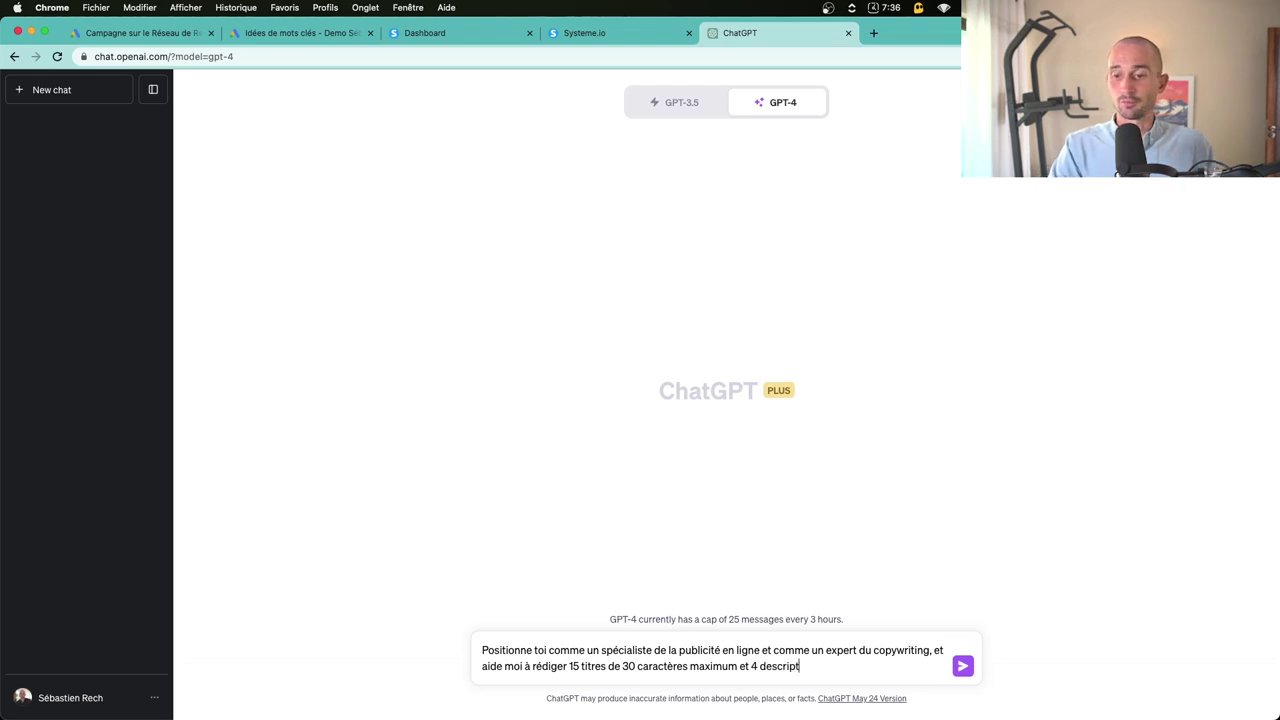
{"action": "type", "text": "ions de 90 cara"}
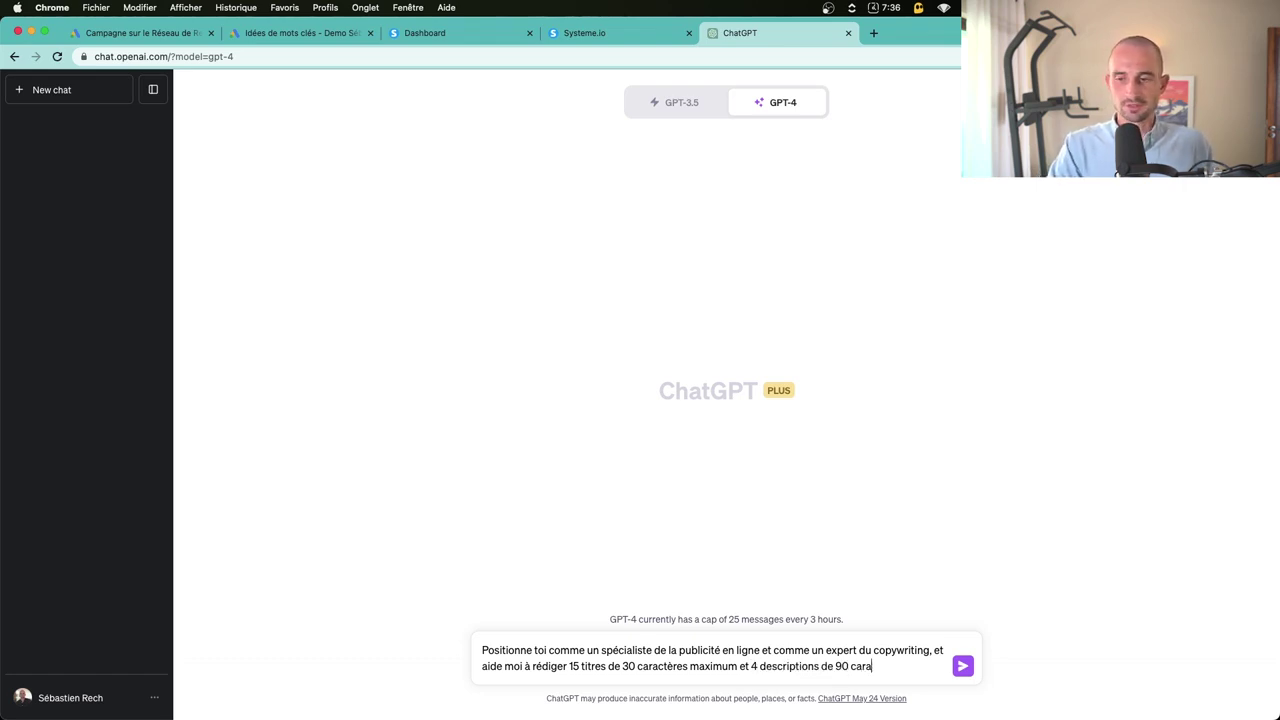
{"action": "type", "text": "ctères maximum pour mon a"}
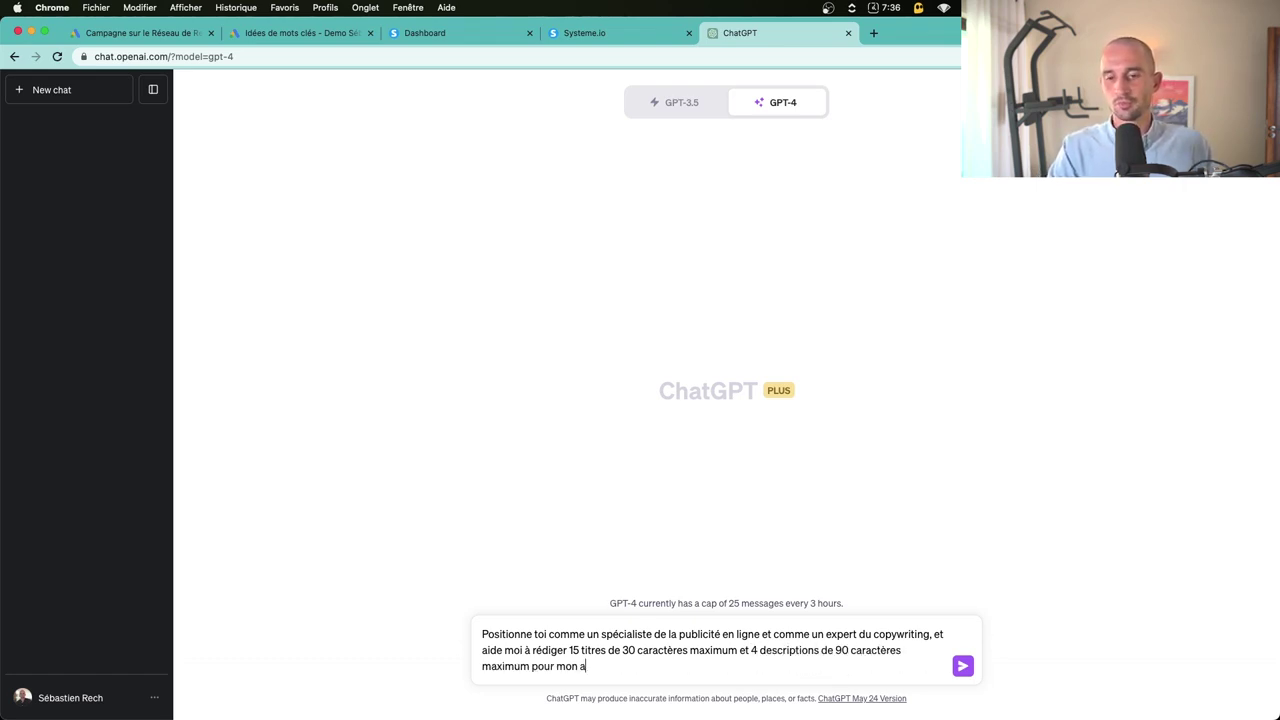
Step: Complete the prompt with "pour mon activité de :" and, on a new line, "formation en publicité en ligne pour devenir media buyer/Freelance en publicité", and send it
{"action": "type", "text": "ctivité de :"}
{"action": "key", "text": "shift+Return"}
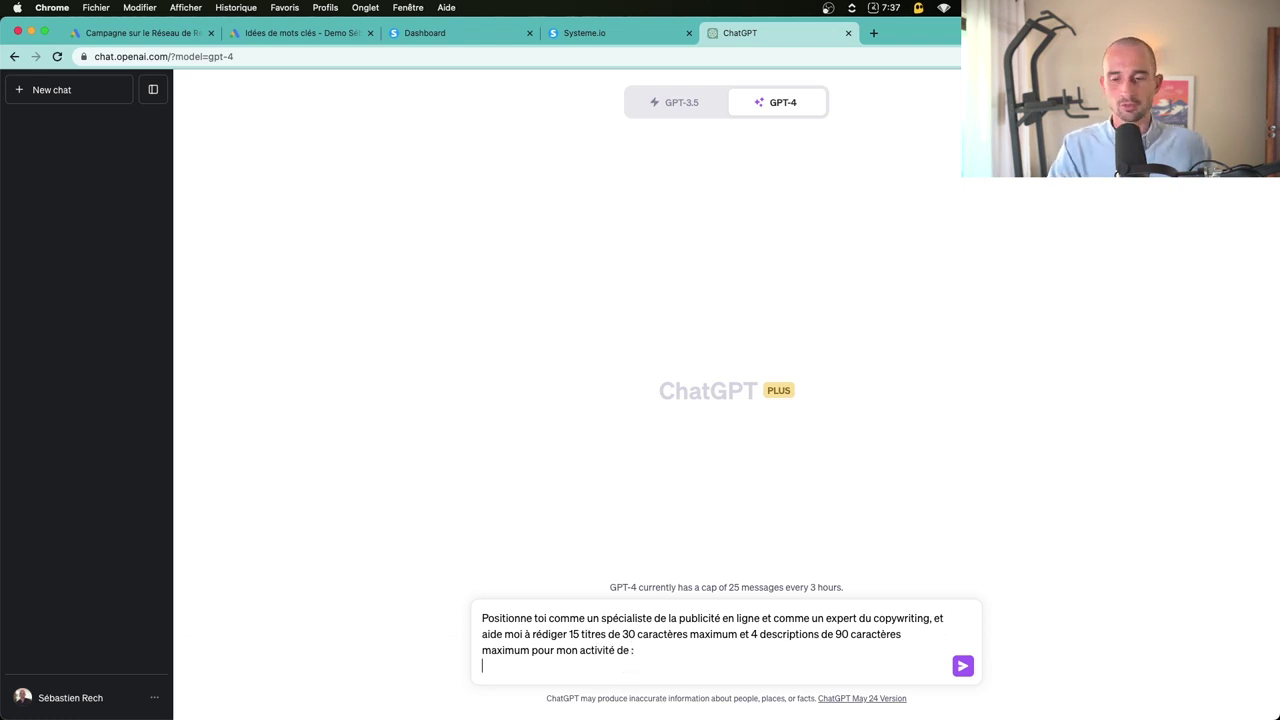
{"action": "type", "text": "formation en p"}
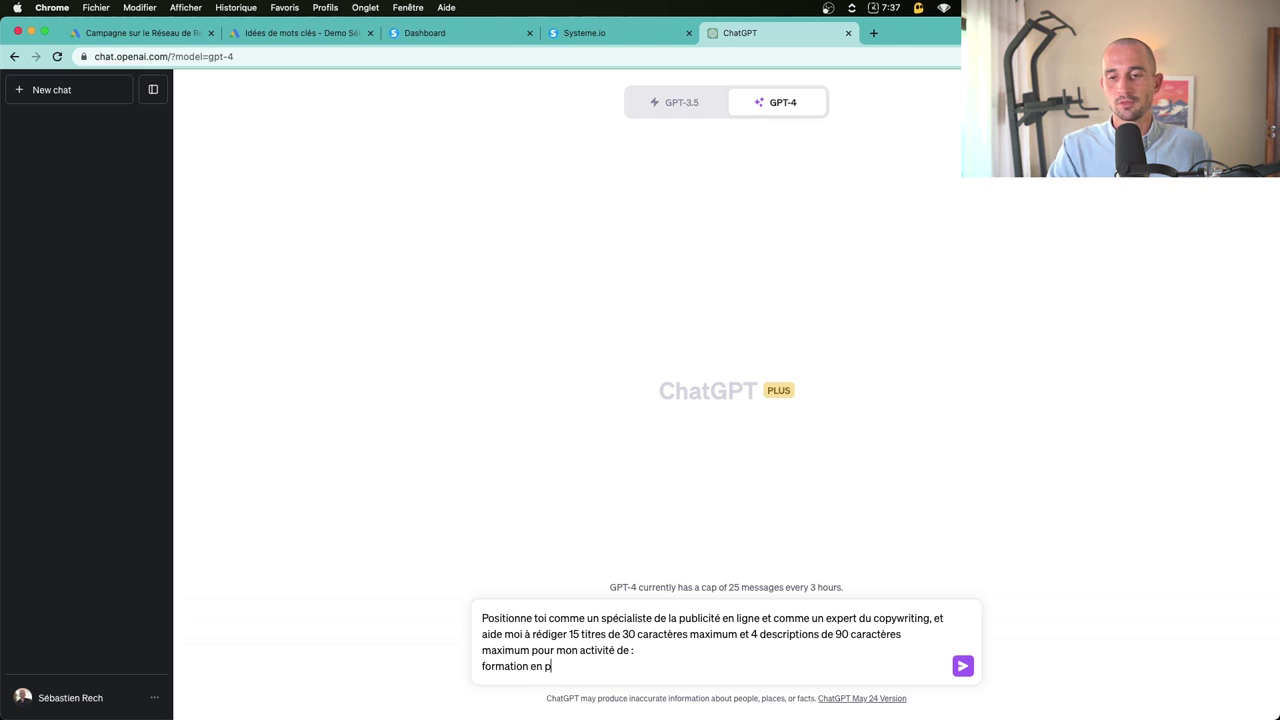
{"action": "type", "text": "ublicité en lign"}
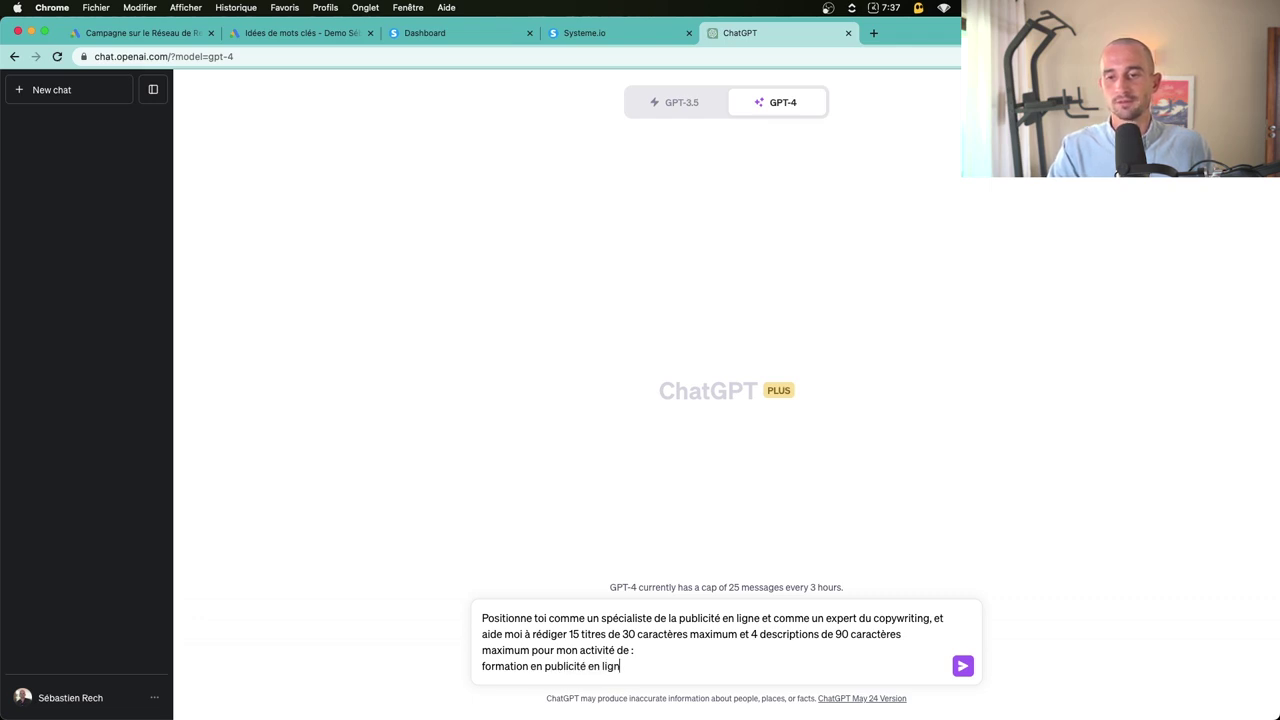
{"action": "type", "text": "e pour devenir media buy"}
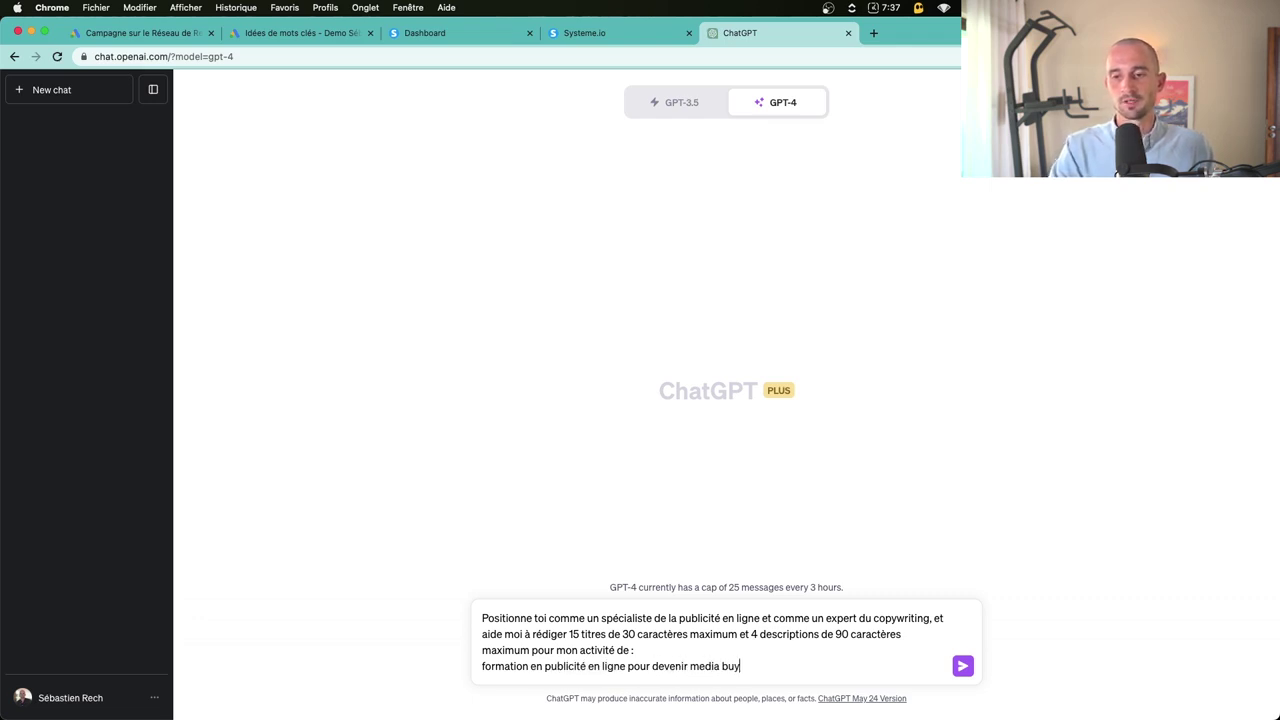
{"action": "type", "text": "er/Freelance en publicité"}
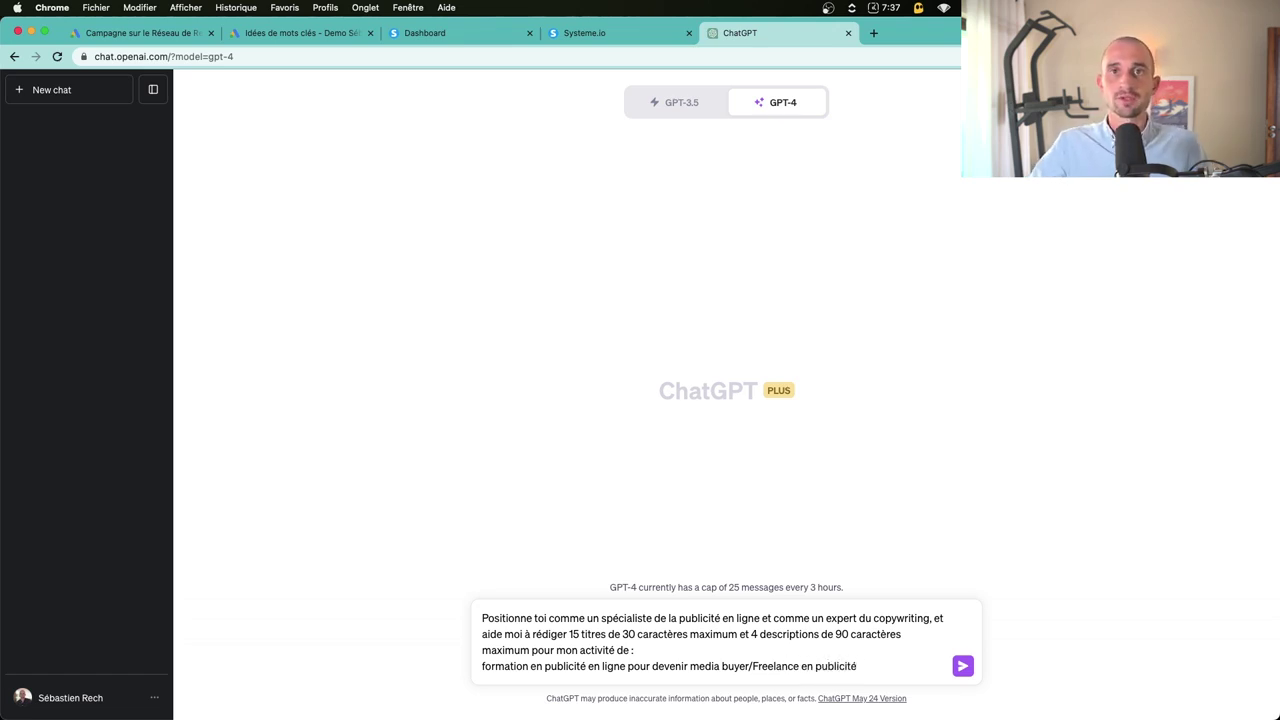
{"action": "key", "text": "Return"}
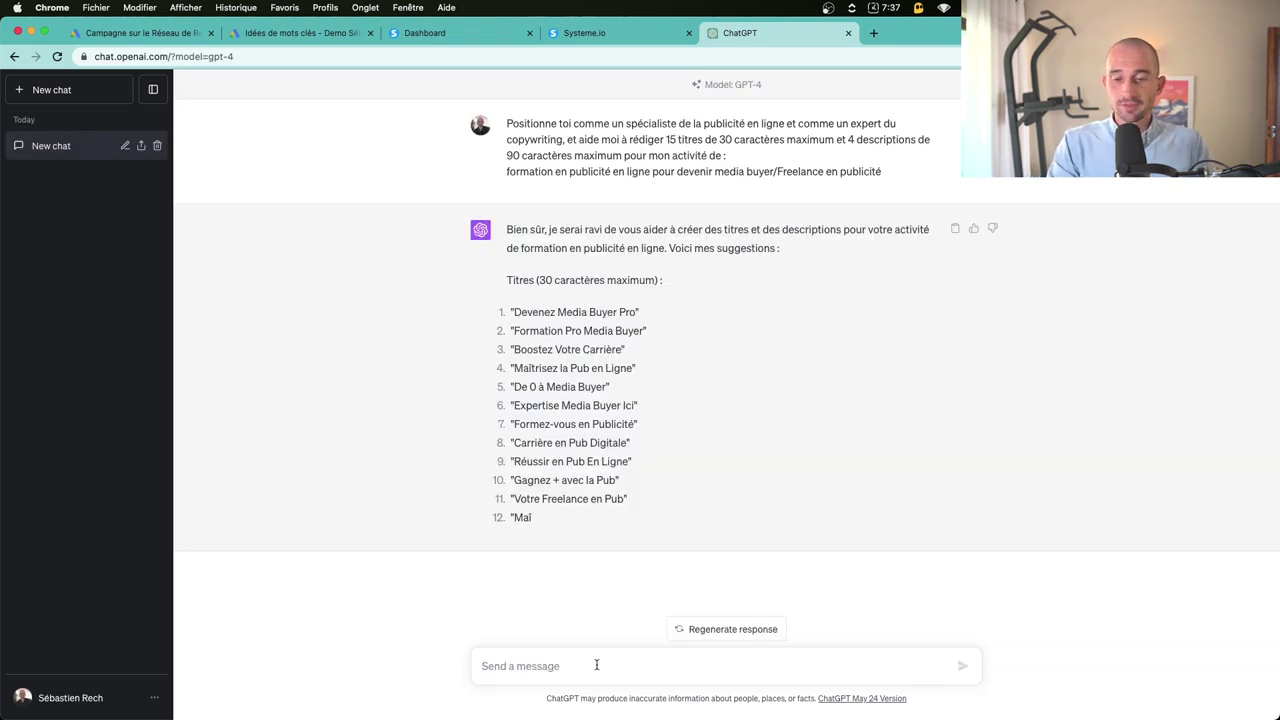
Step: Send the follow-up "sous forme de tableau" to get the texts as a table, and stop the answer partway through
{"action": "type", "text": "sous f"}
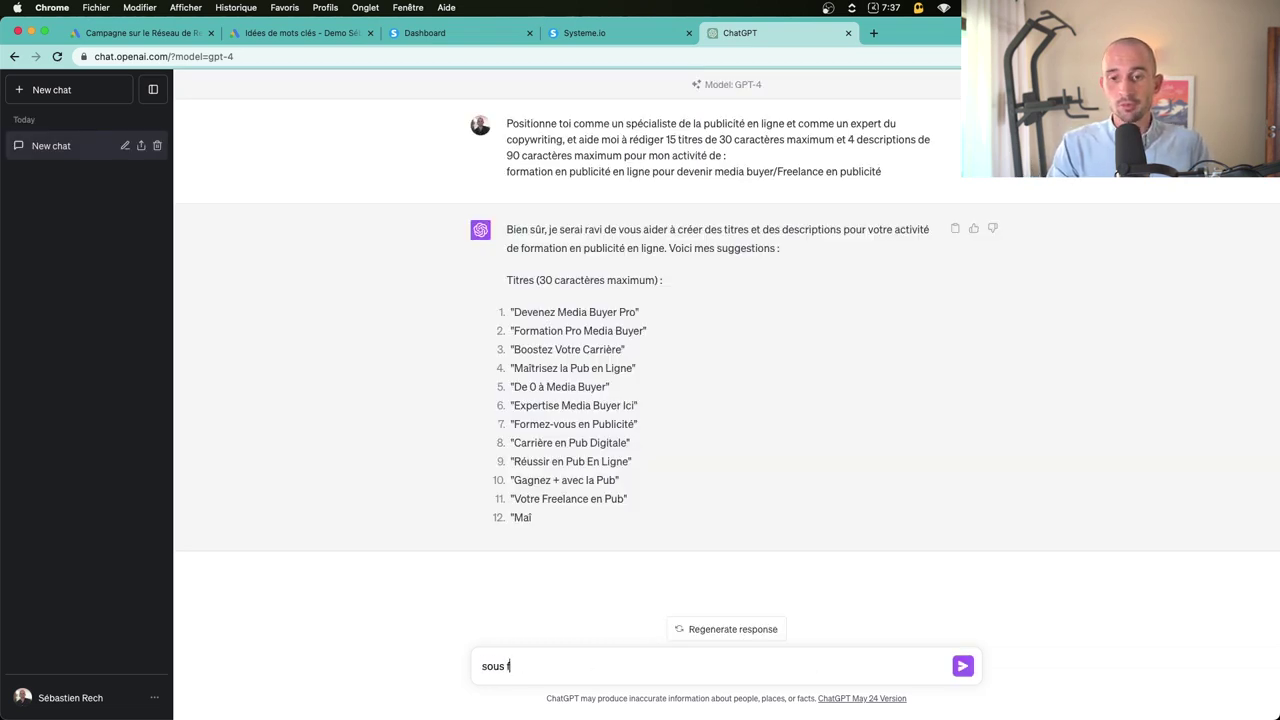
{"action": "type", "text": "orme de tableau"}
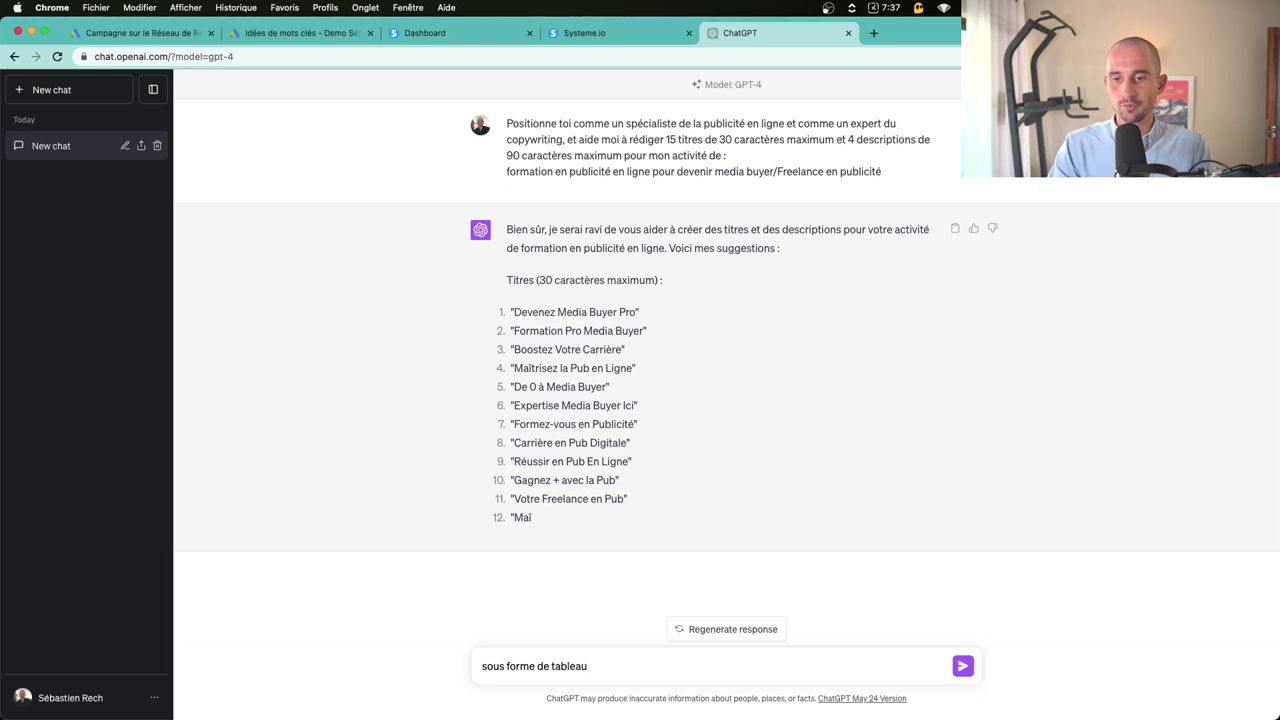
{"action": "key", "text": "Return"}
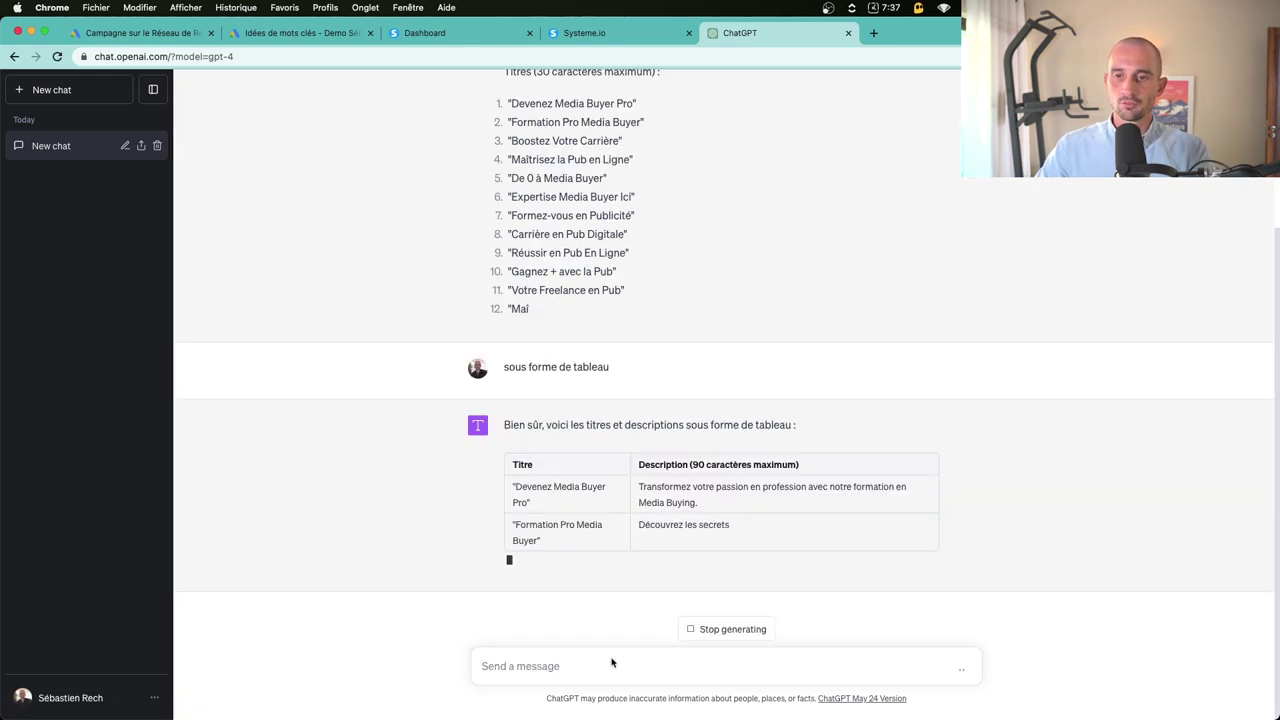
{"action": "left_click_drag", "start_coordinate": [516, 504], "coordinate": [547, 520]}
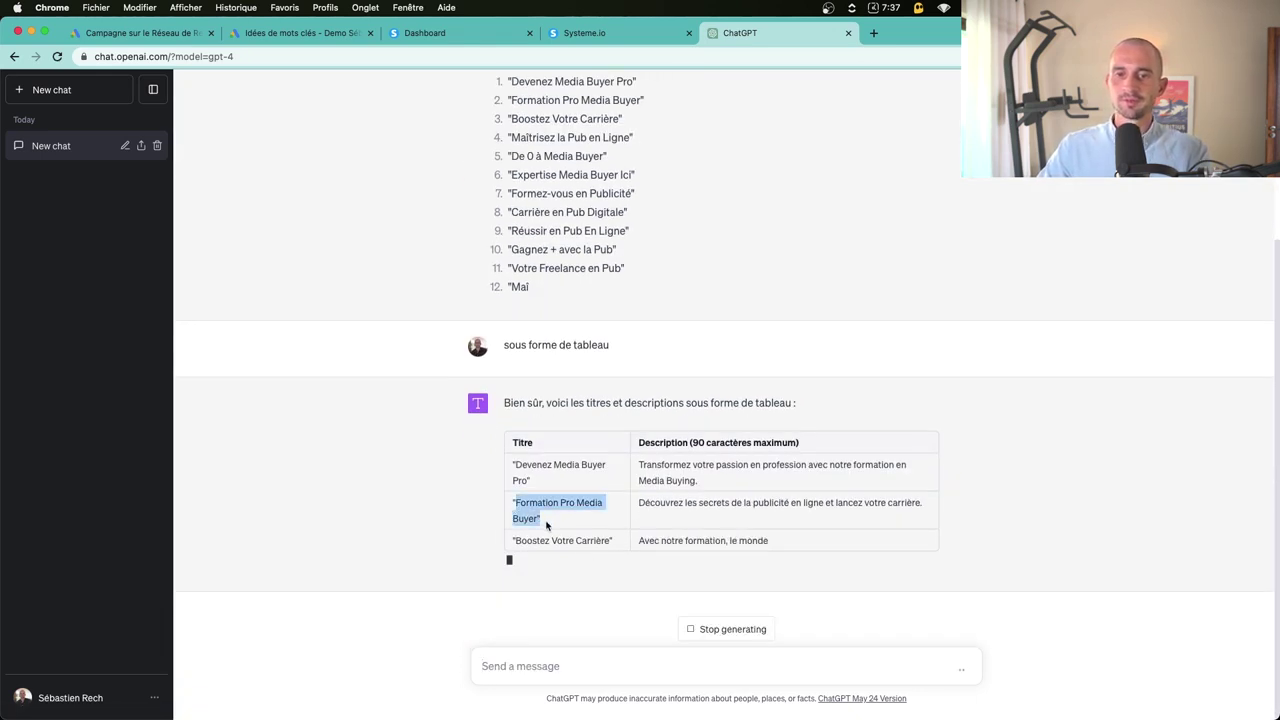
{"action": "left_click", "coordinate": [729, 628]}
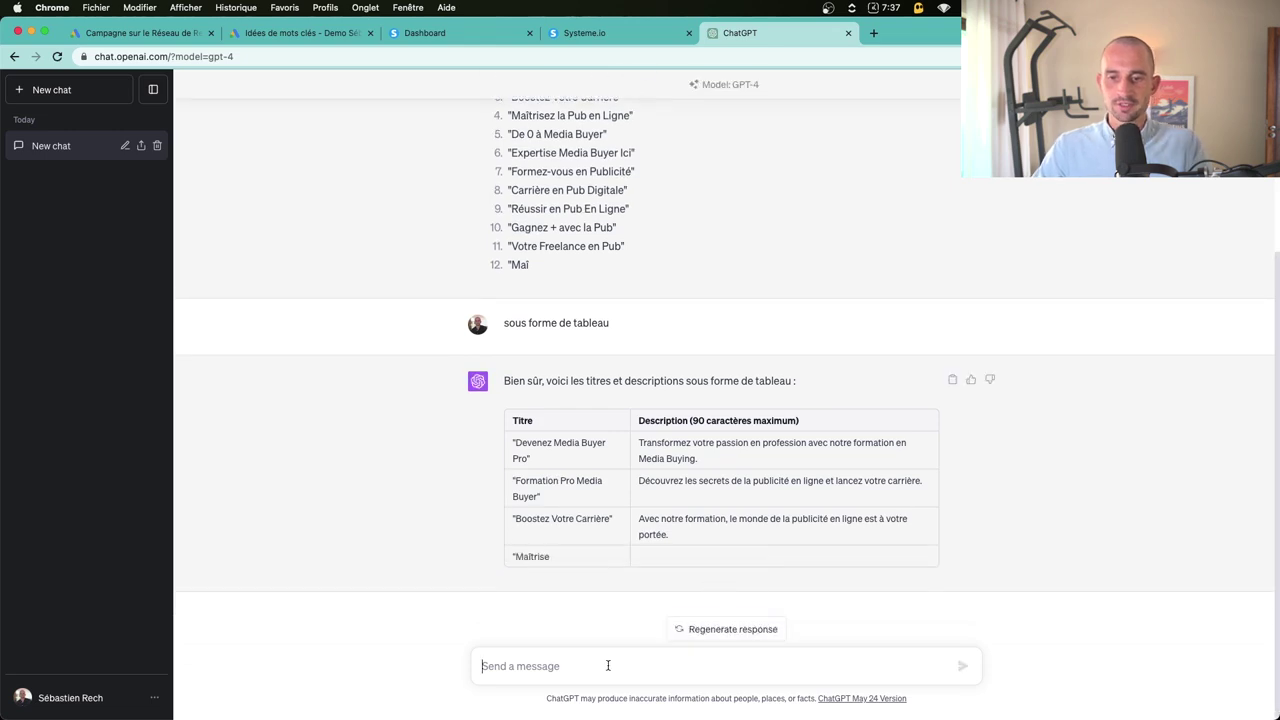
Step: Ask ChatGPT to write the table without quotation marks by sending "sans symbole ""
{"action": "left_click", "coordinate": [576, 676]}
{"action": "type", "text": "sans syu"}
{"action": "key", "text": "BackSpace"}
{"action": "type", "text": "mbole \""}
{"action": "key", "text": "Return"}
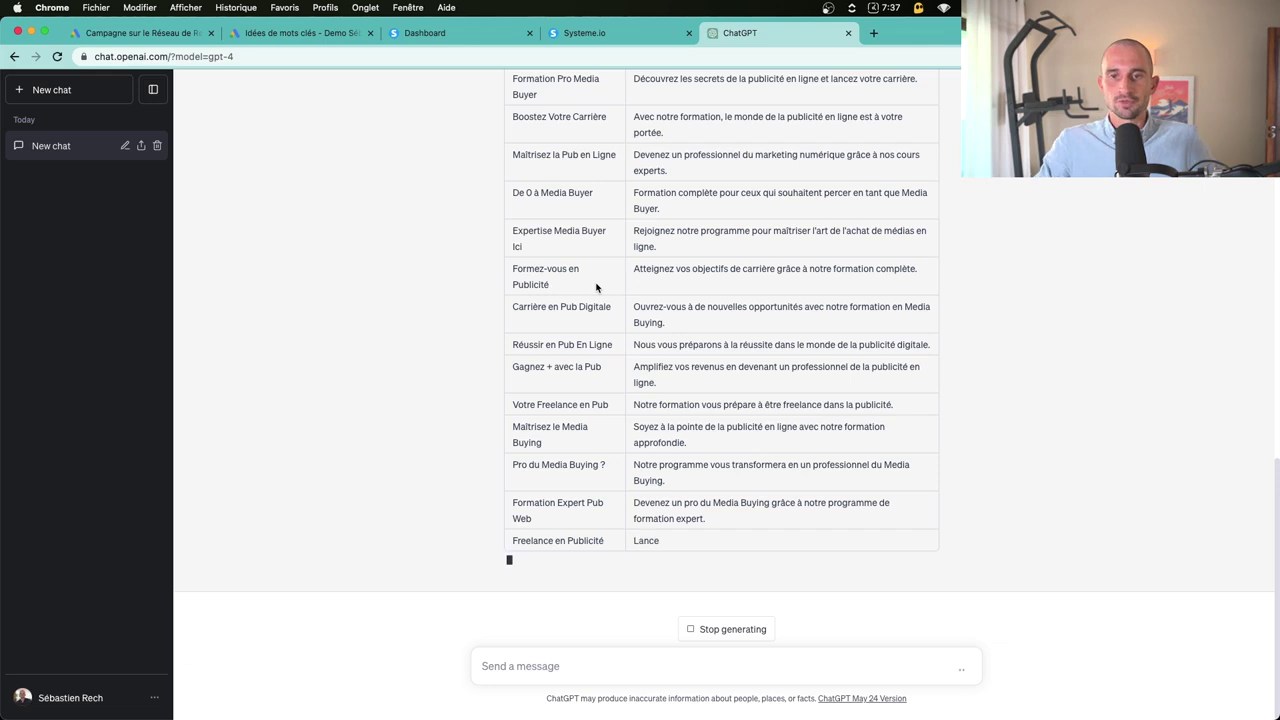
Step: Review the generated table's titles and 90-character descriptions for use in the ad
{"action": "scroll", "coordinate": [590, 270], "scroll_direction": "up", "scroll_amount": 3}
{"action": "scroll", "coordinate": [588, 260], "scroll_direction": "up", "scroll_amount": 2}
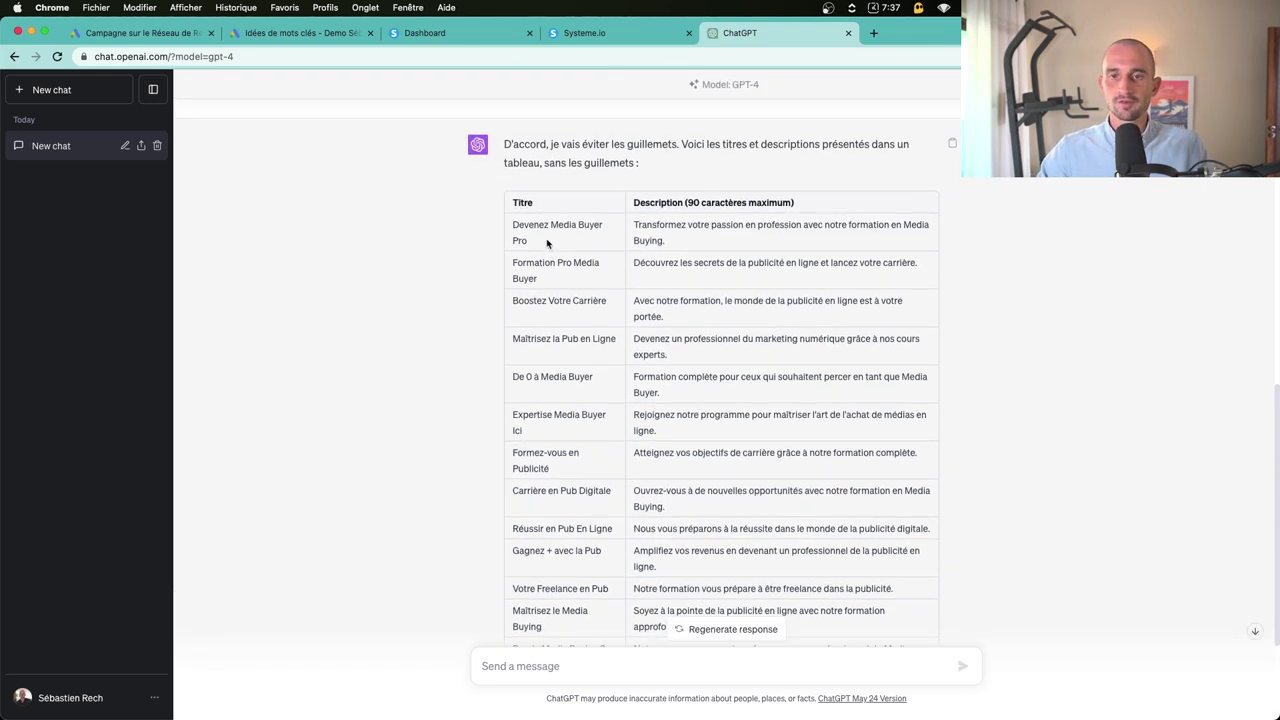
{"action": "left_click_drag", "start_coordinate": [511, 226], "coordinate": [534, 247]}
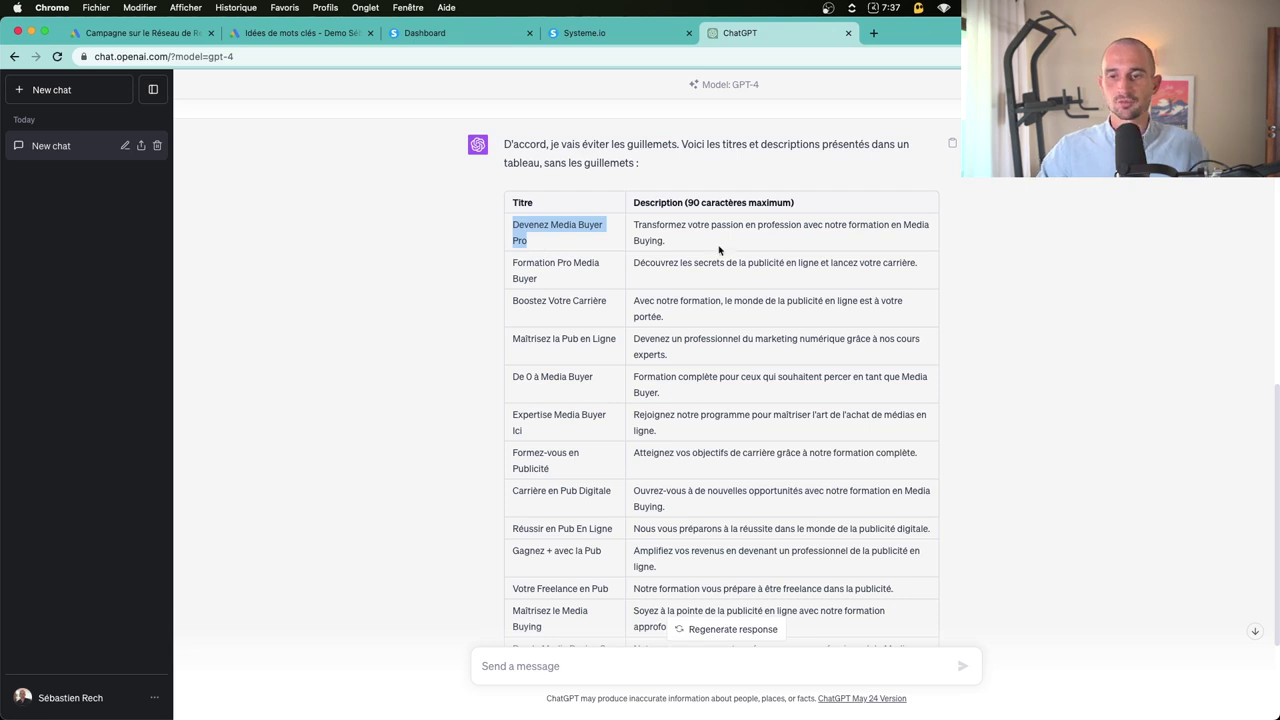
{"action": "left_click", "coordinate": [648, 280]}
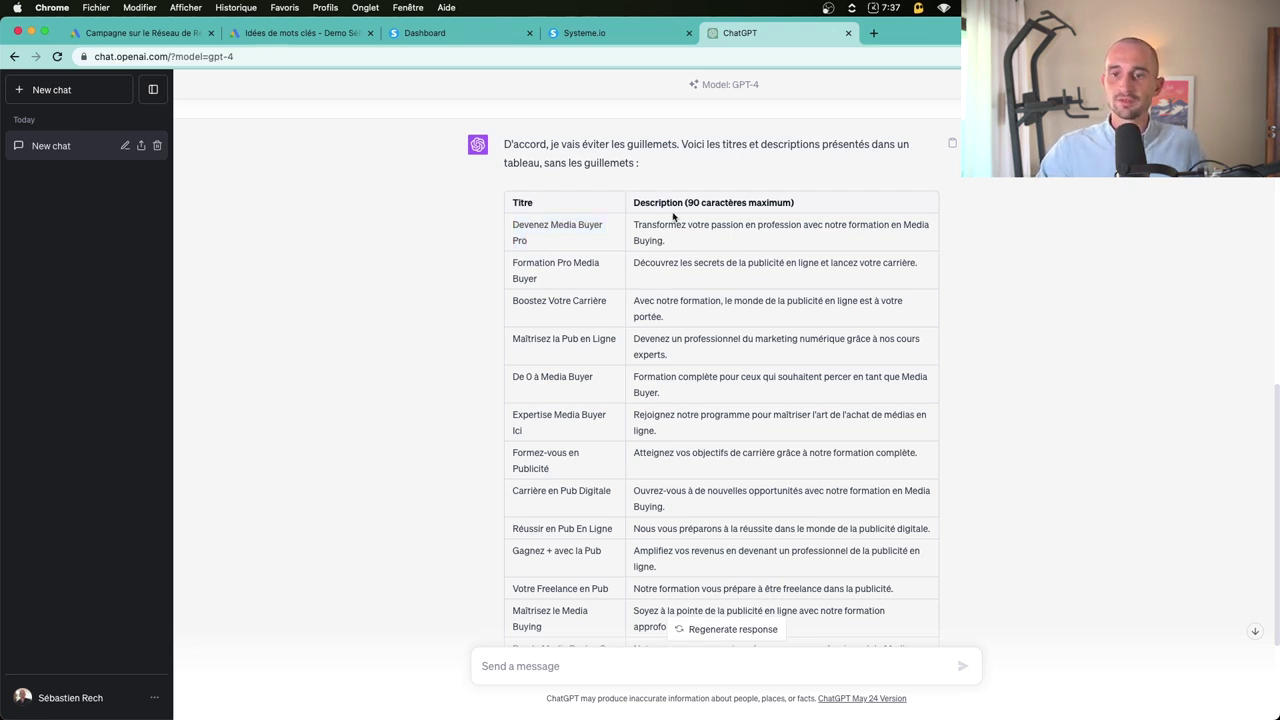
{"action": "scroll", "coordinate": [700, 280], "scroll_direction": "down", "scroll_amount": 1}
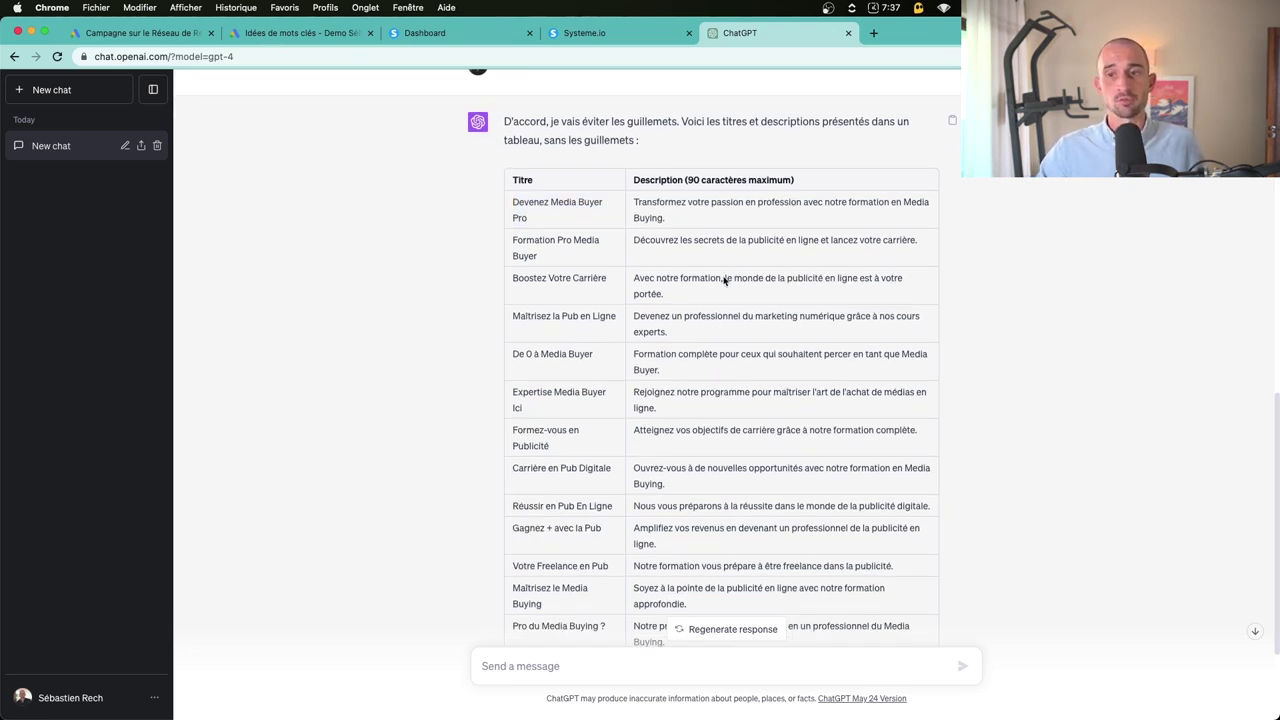
{"action": "scroll", "coordinate": [725, 290], "scroll_direction": "down", "scroll_amount": 2}
{"action": "left_click_drag", "start_coordinate": [676, 175], "coordinate": [641, 160]}
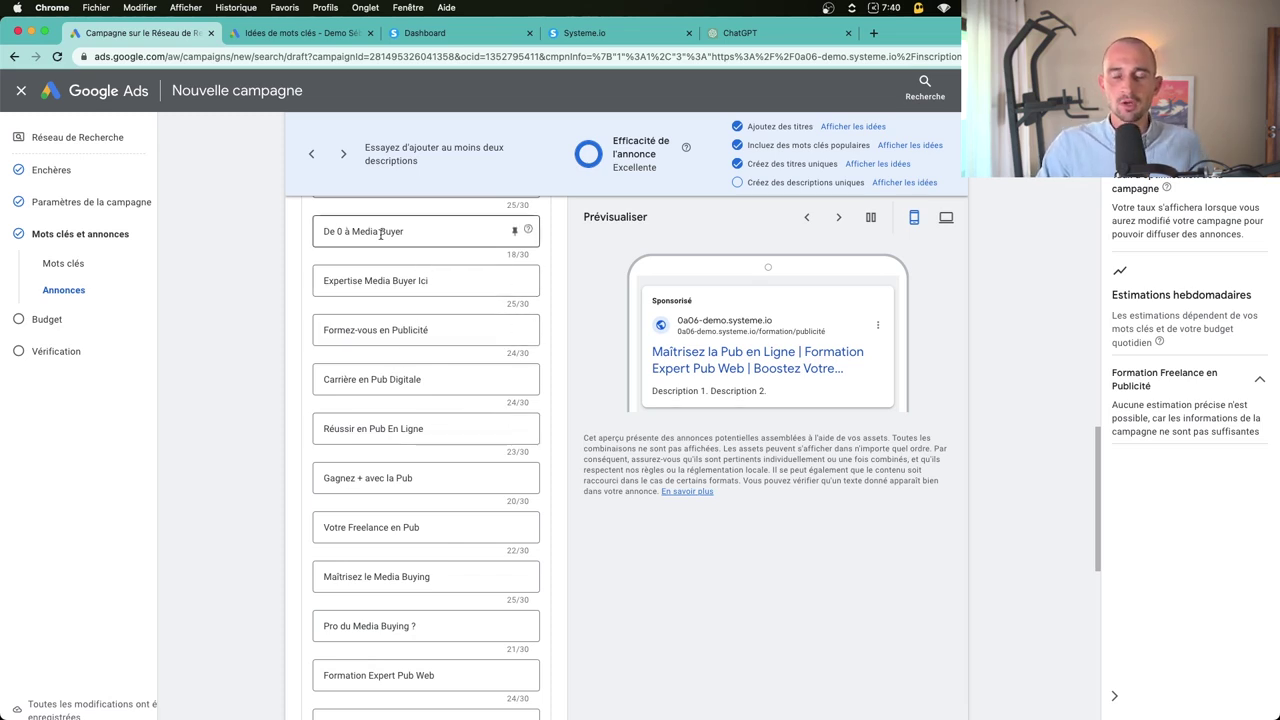
Step: Fill the Google Ads ad's four description fields with the first four descriptions copied from the ChatGPT table
{"action": "scroll", "coordinate": [420, 320], "scroll_direction": "down", "scroll_amount": 2}
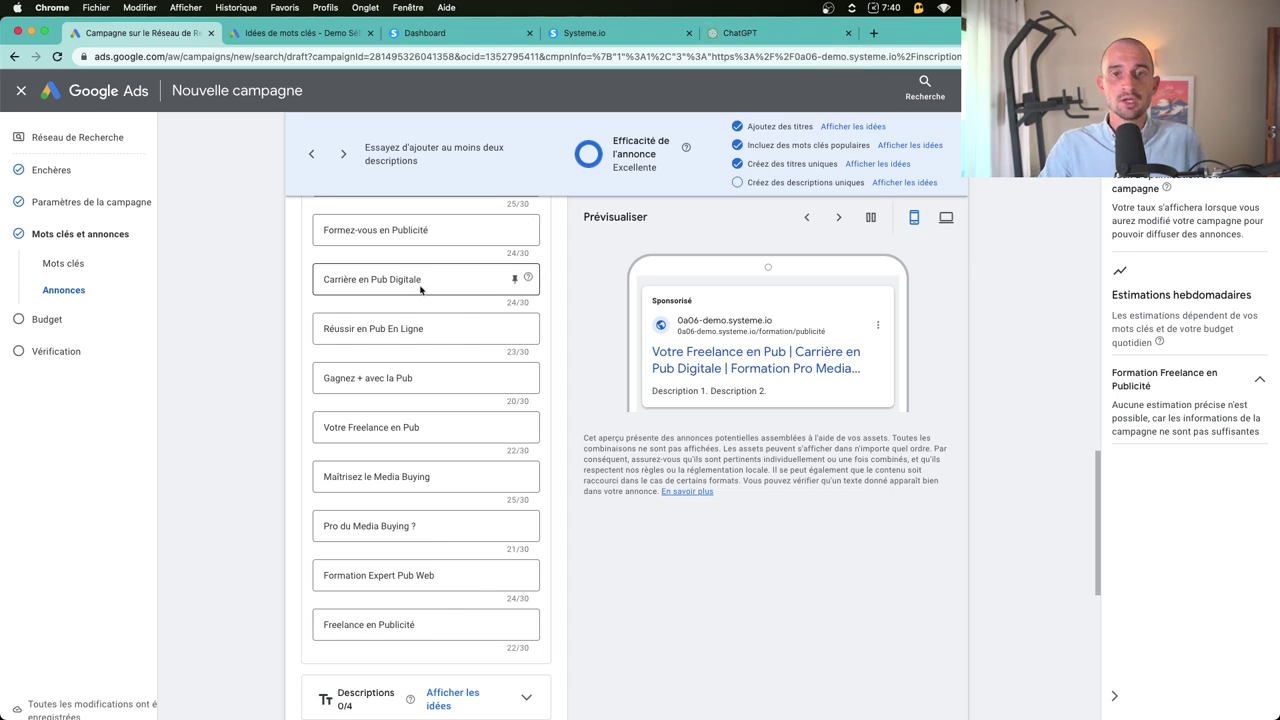
{"action": "scroll", "coordinate": [376, 541], "scroll_direction": "down", "scroll_amount": 2}
{"action": "scroll", "coordinate": [376, 541], "scroll_direction": "down", "scroll_amount": 4}
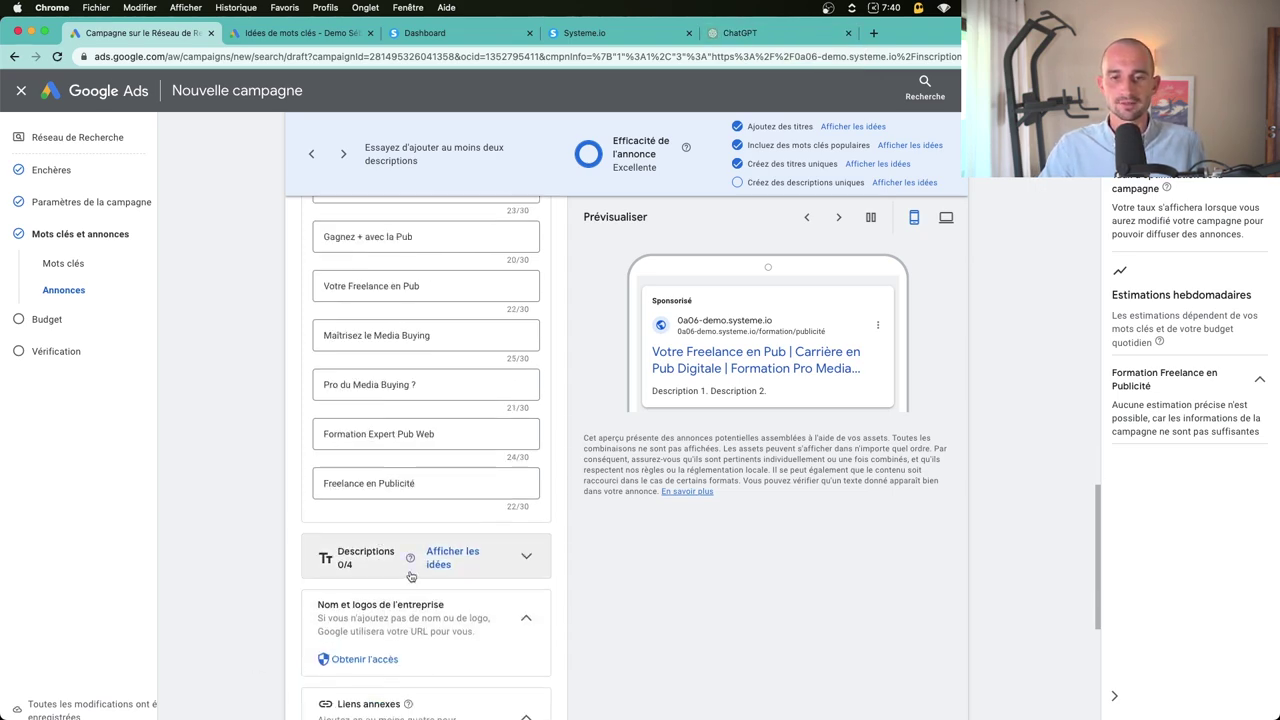
{"action": "left_click", "coordinate": [370, 310]}
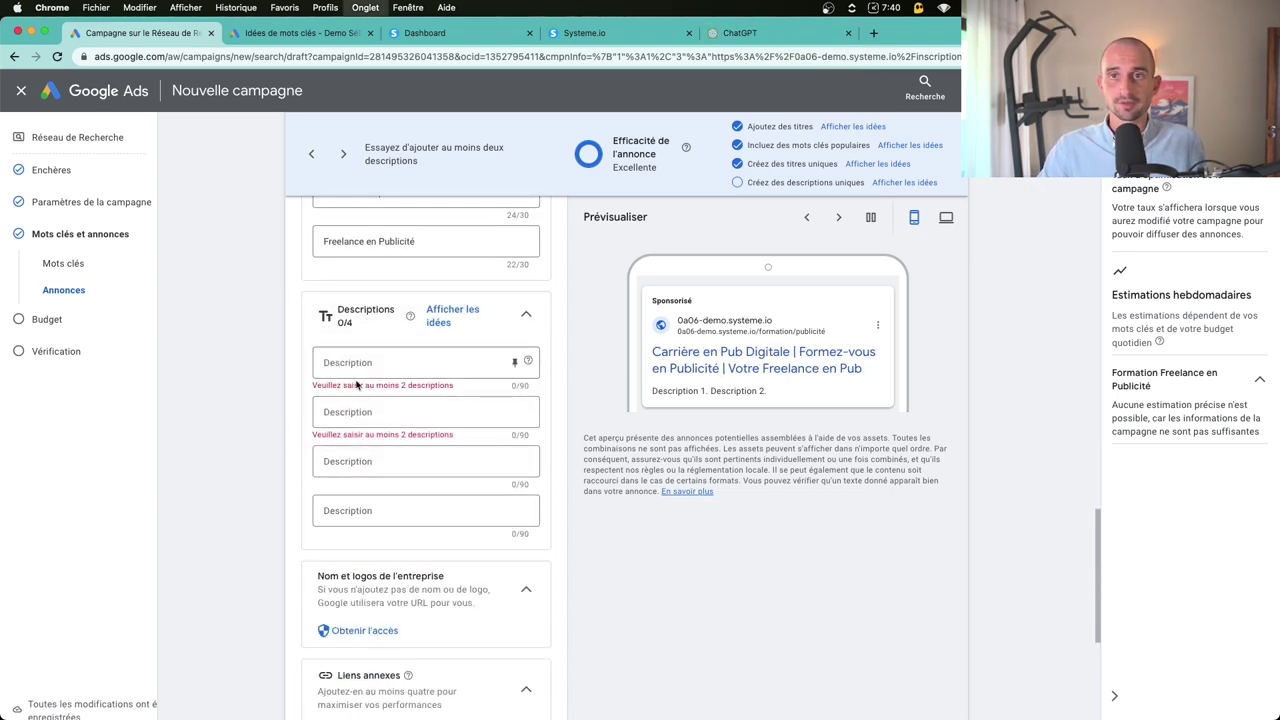
{"action": "key", "text": "super+5"}
{"action": "scroll", "coordinate": [673, 366], "scroll_direction": "down", "scroll_amount": 5}
{"action": "scroll", "coordinate": [694, 298], "scroll_direction": "down", "scroll_amount": 1}
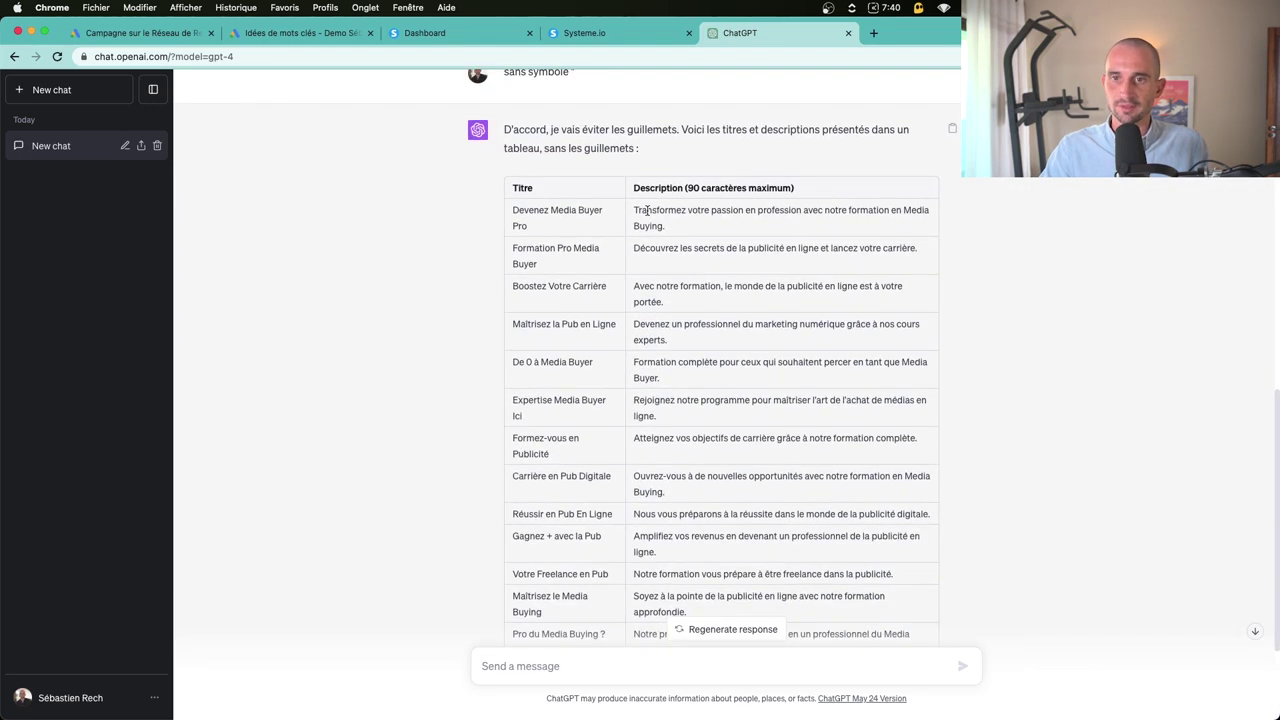
{"action": "triple_click", "coordinate": [636, 221]}
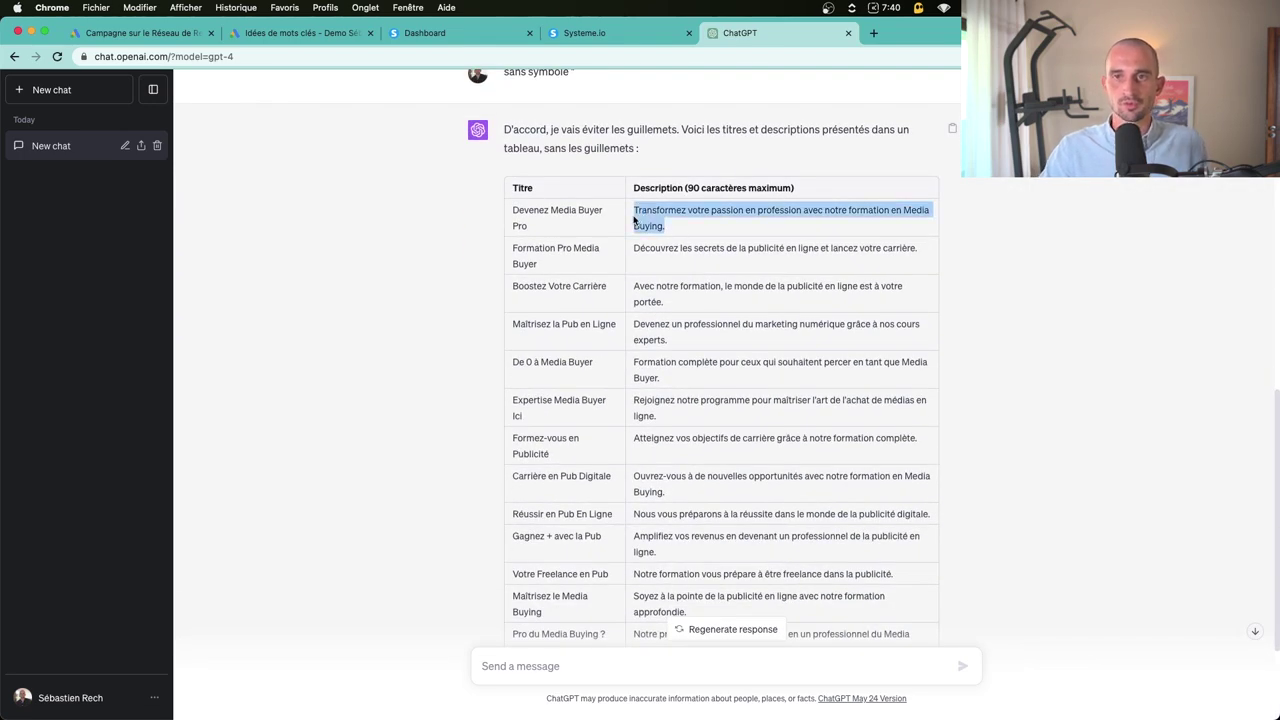
{"action": "key", "text": "super+1"}
{"action": "left_click", "coordinate": [514, 408]}
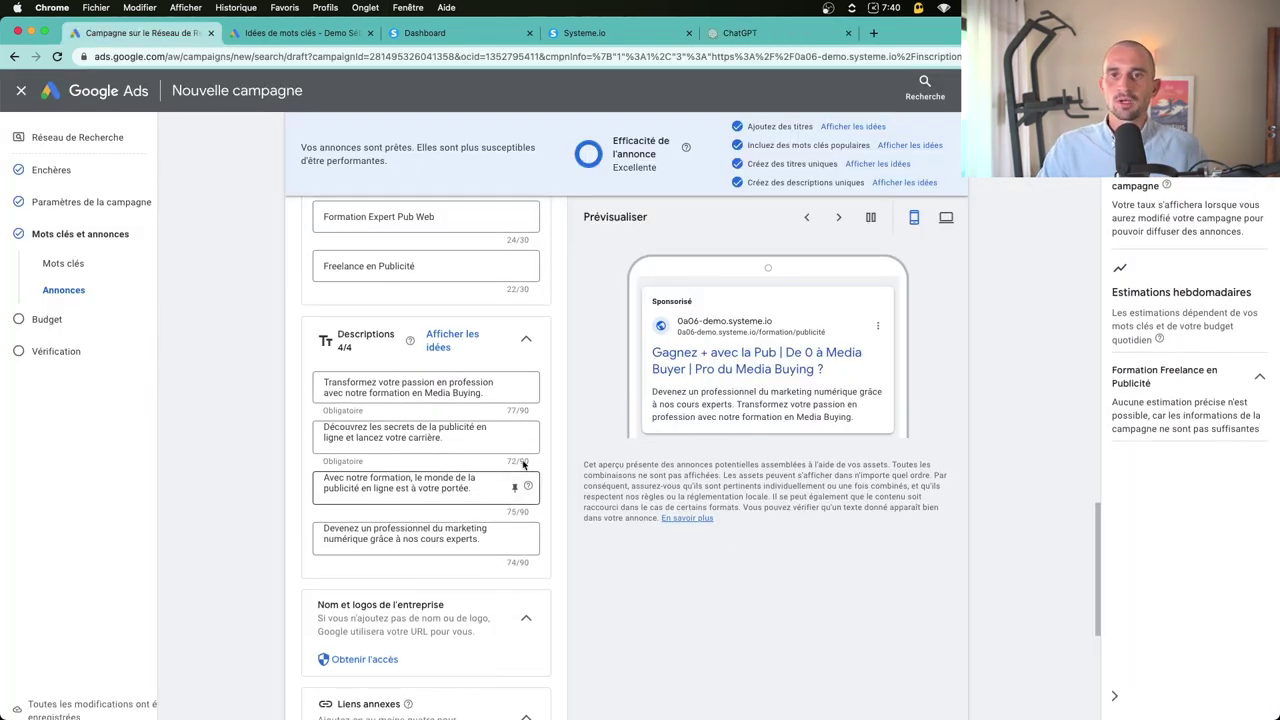
{"action": "left_click", "coordinate": [523, 464]}
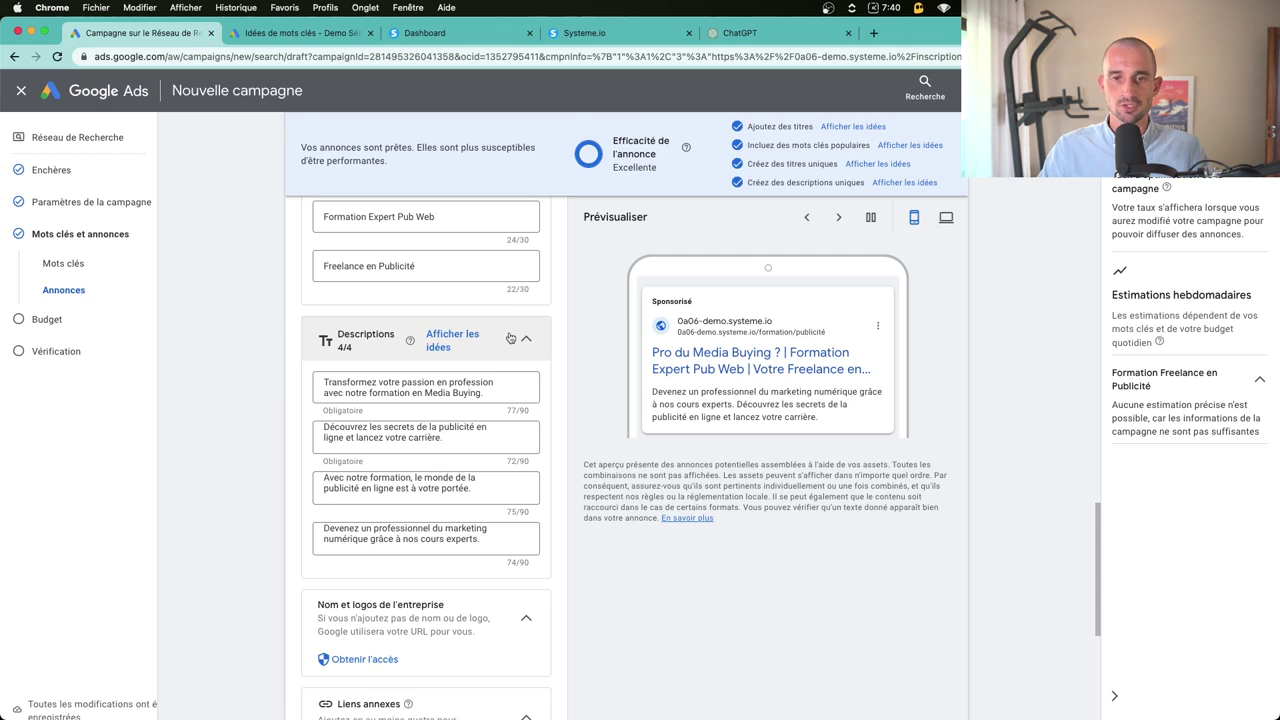
Step: Examine the ad's remaining asset sections: business name and logo access, sitelinks, callouts and the other asset types
{"action": "scroll", "coordinate": [420, 420], "scroll_direction": "down", "scroll_amount": 3}
{"action": "left_click", "coordinate": [365, 467]}
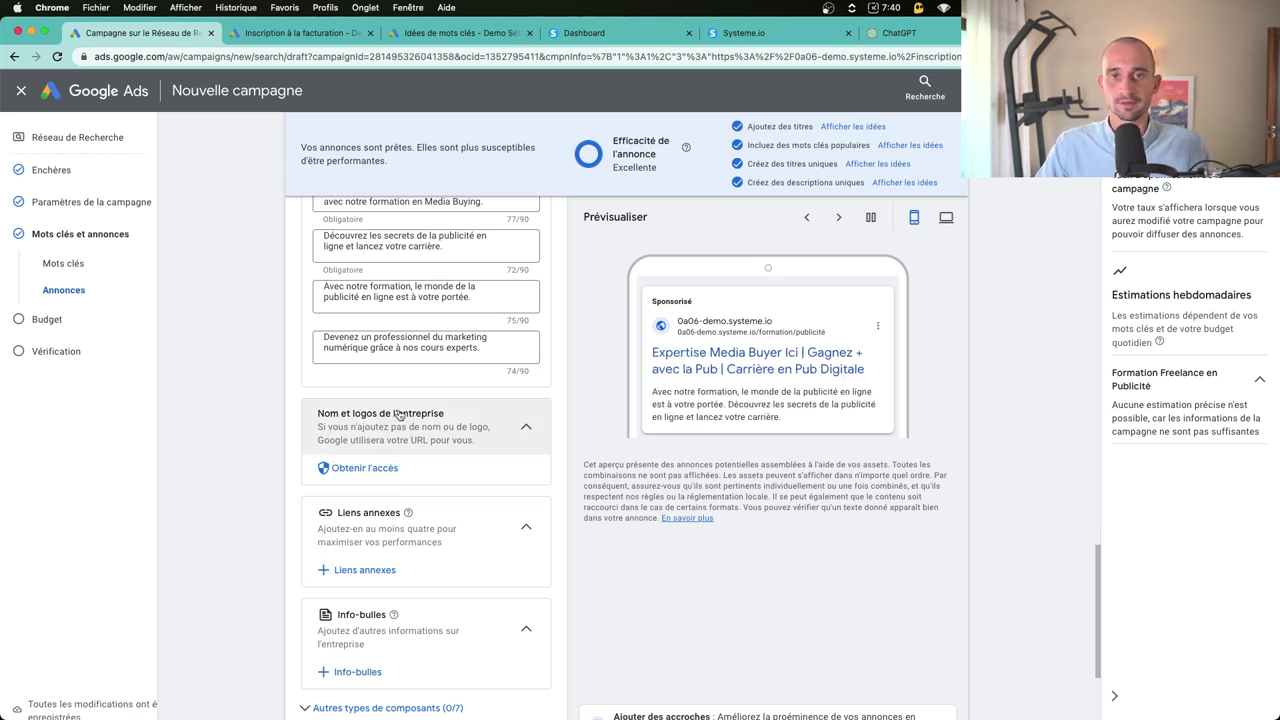
{"action": "scroll", "coordinate": [390, 480], "scroll_direction": "down", "scroll_amount": 2}
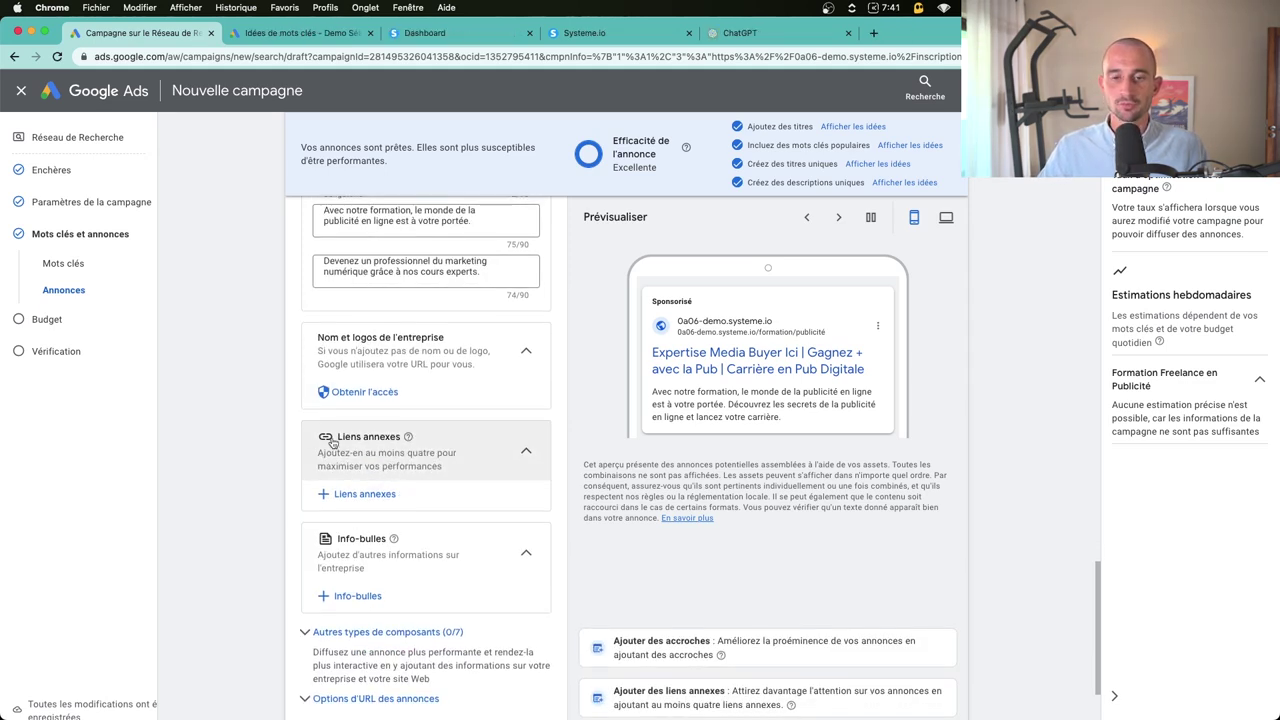
{"action": "scroll", "coordinate": [355, 555], "scroll_direction": "down", "scroll_amount": 1}
{"action": "scroll", "coordinate": [355, 558], "scroll_direction": "down", "scroll_amount": 2}
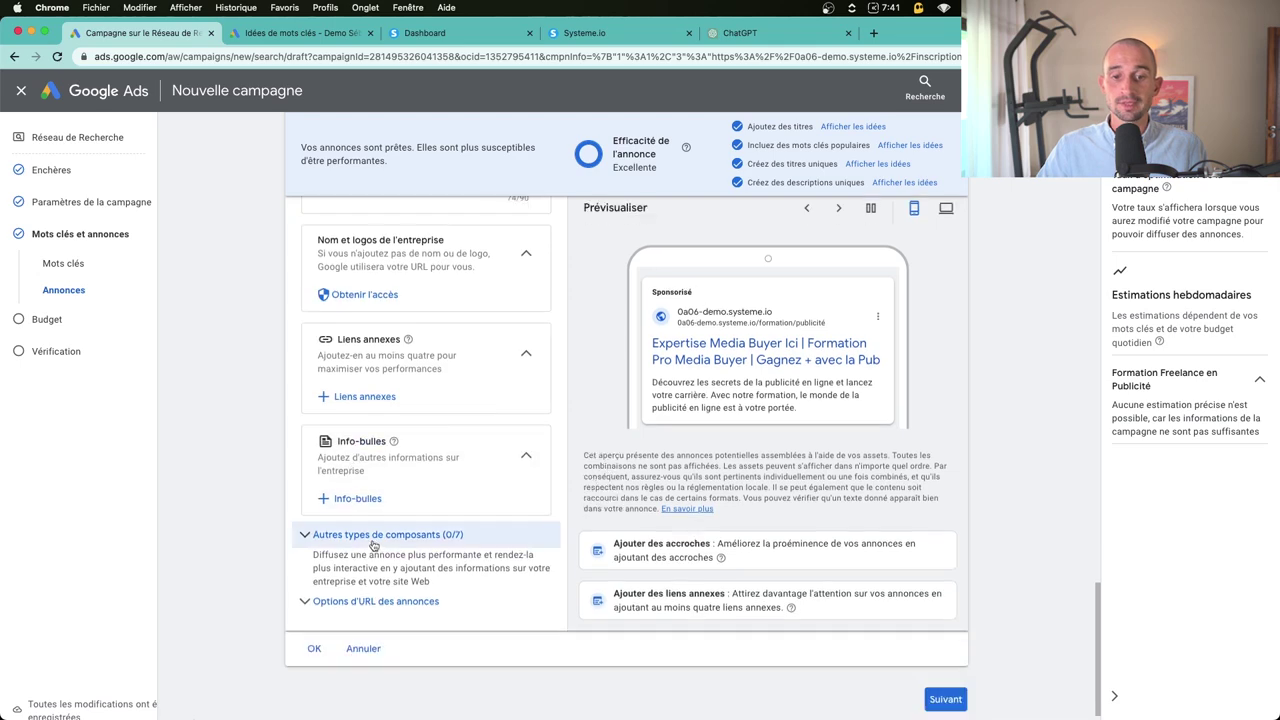
{"action": "left_click", "coordinate": [350, 535]}
{"action": "scroll", "coordinate": [410, 545], "scroll_direction": "down", "scroll_amount": 2}
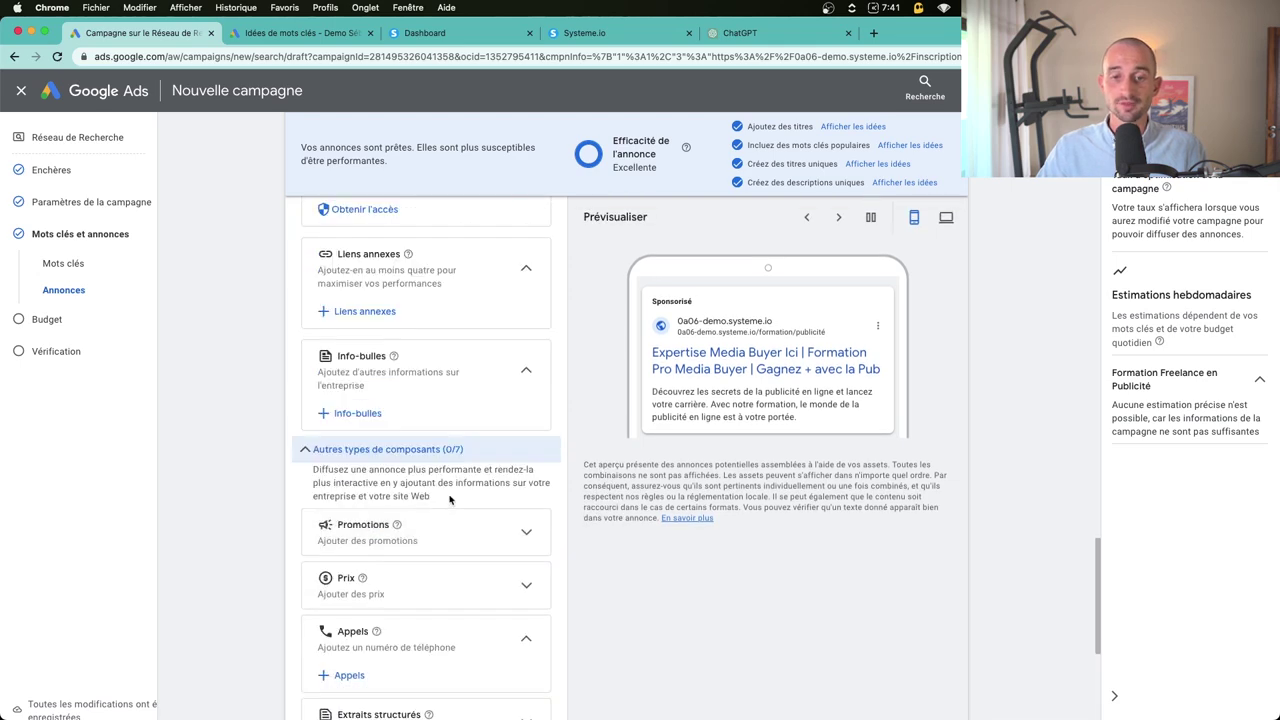
{"action": "scroll", "coordinate": [430, 550], "scroll_direction": "down", "scroll_amount": 5}
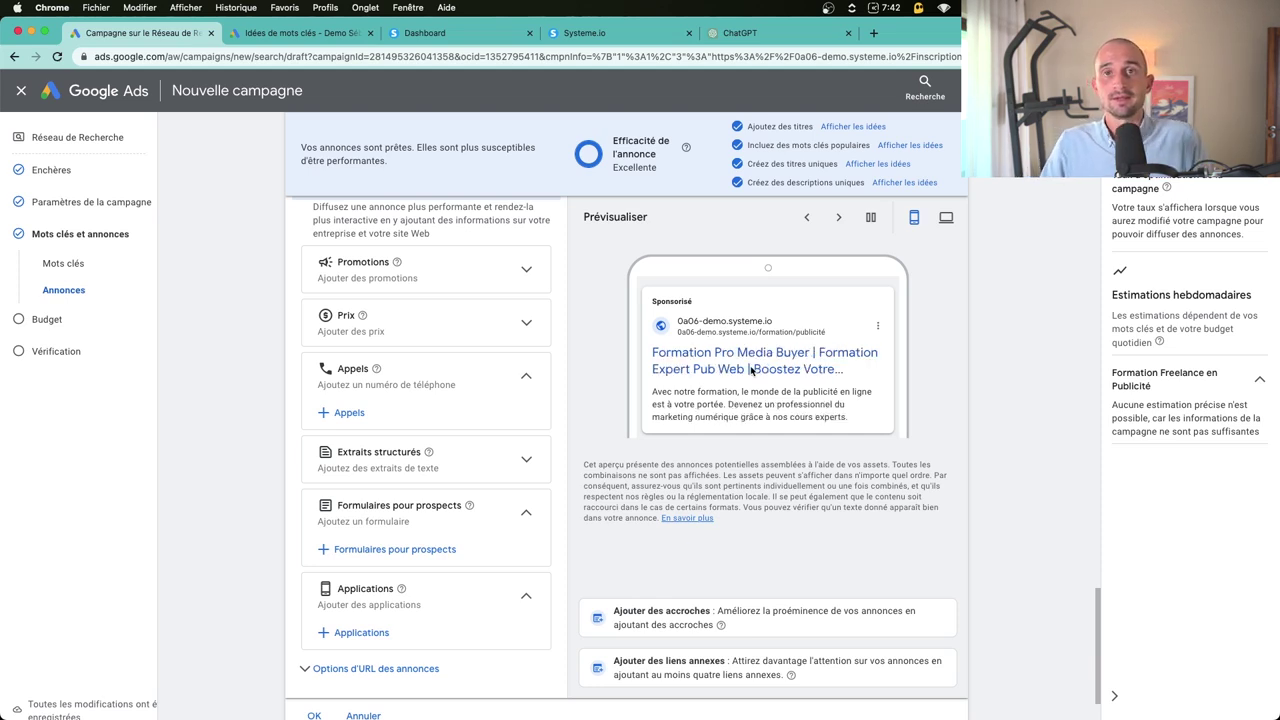
{"action": "scroll", "coordinate": [530, 460], "scroll_direction": "up", "scroll_amount": 5}
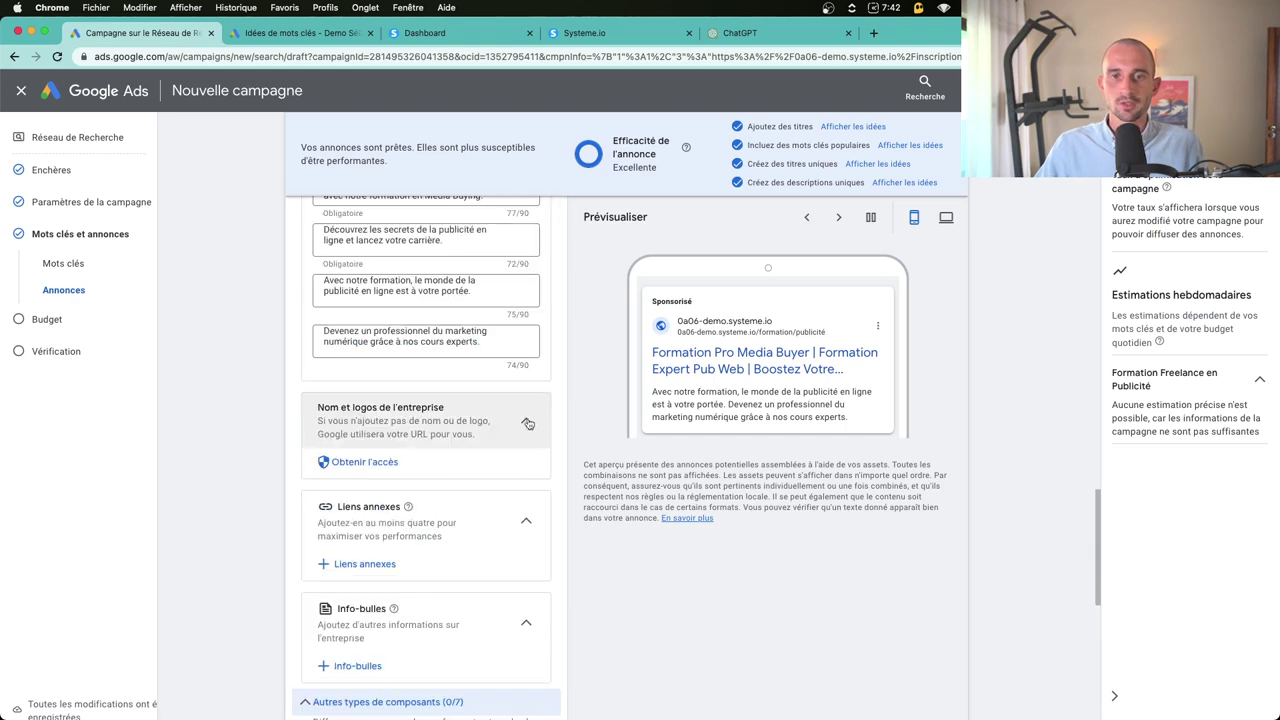
{"action": "scroll", "coordinate": [527, 493], "scroll_direction": "down", "scroll_amount": 1}
{"action": "scroll", "coordinate": [527, 493], "scroll_direction": "down", "scroll_amount": 1}
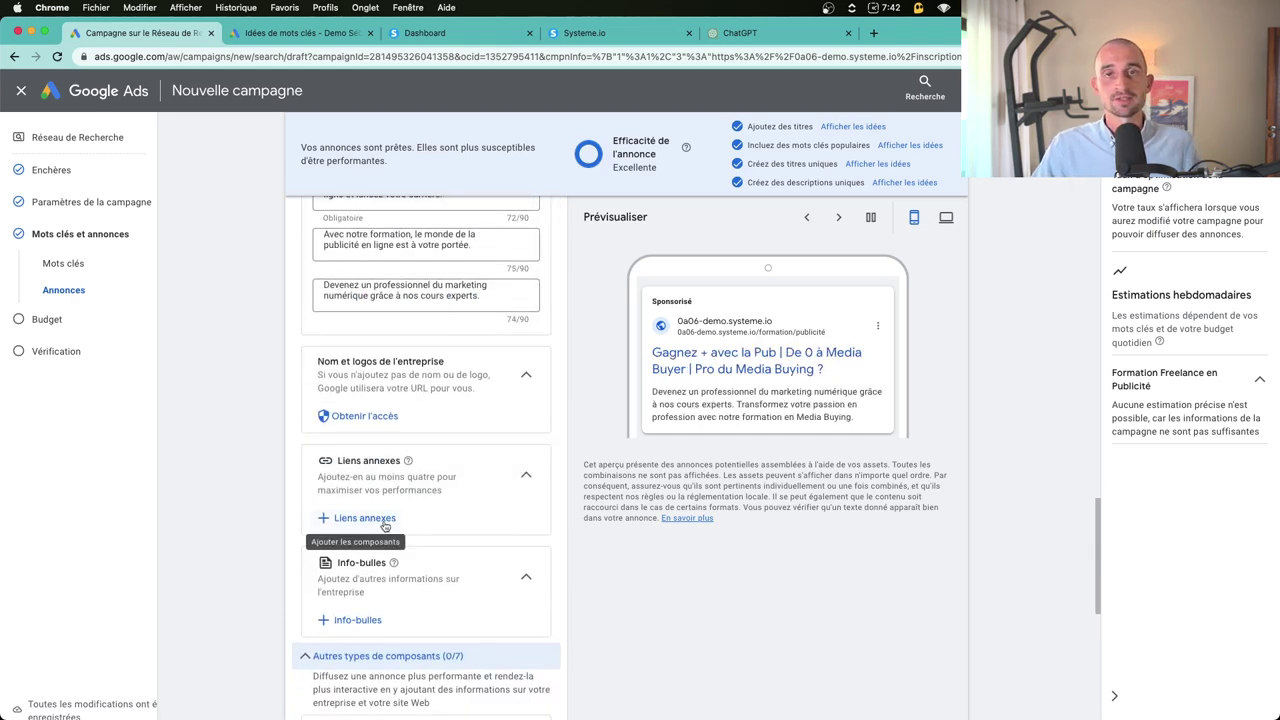
Step: Start a campaign sitelink with the text "Contactez-moi" and the first description line "Devenez freelance en publicité"
{"action": "left_click", "coordinate": [385, 527]}
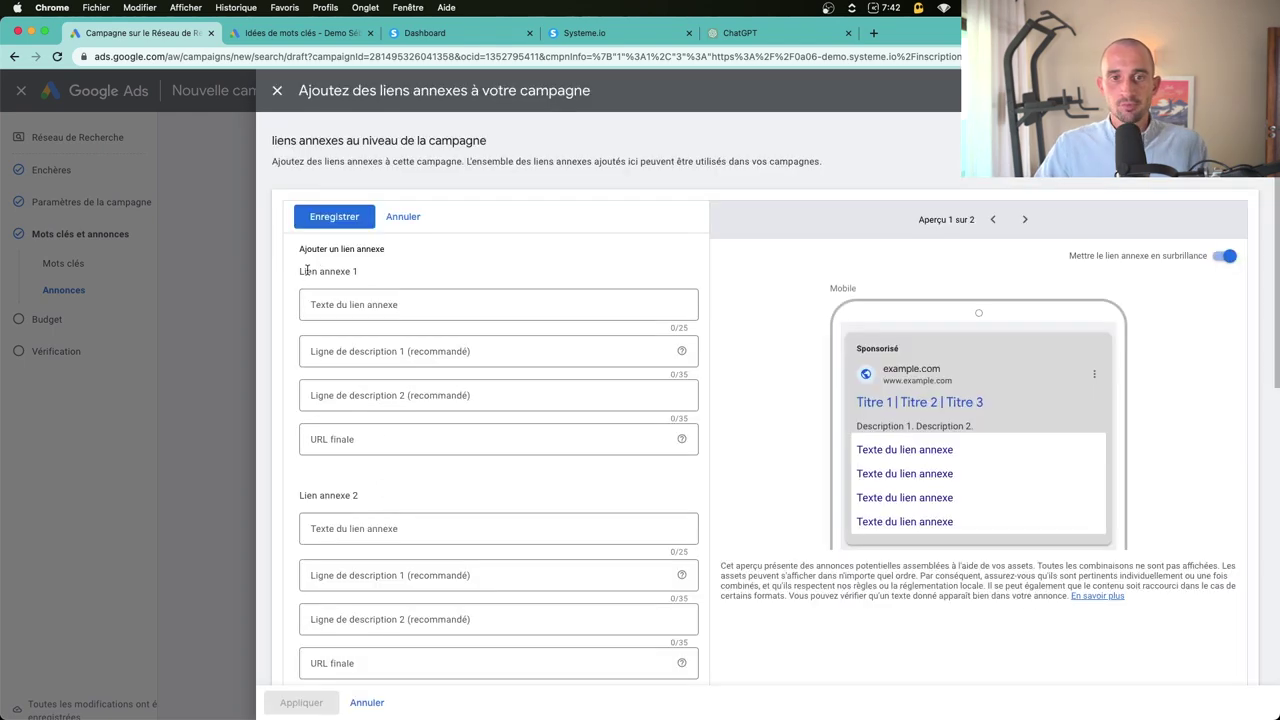
{"action": "left_click_drag", "start_coordinate": [306, 271], "coordinate": [368, 290]}
{"action": "left_click_drag", "start_coordinate": [308, 493], "coordinate": [390, 500]}
{"action": "left_click", "coordinate": [341, 303]}
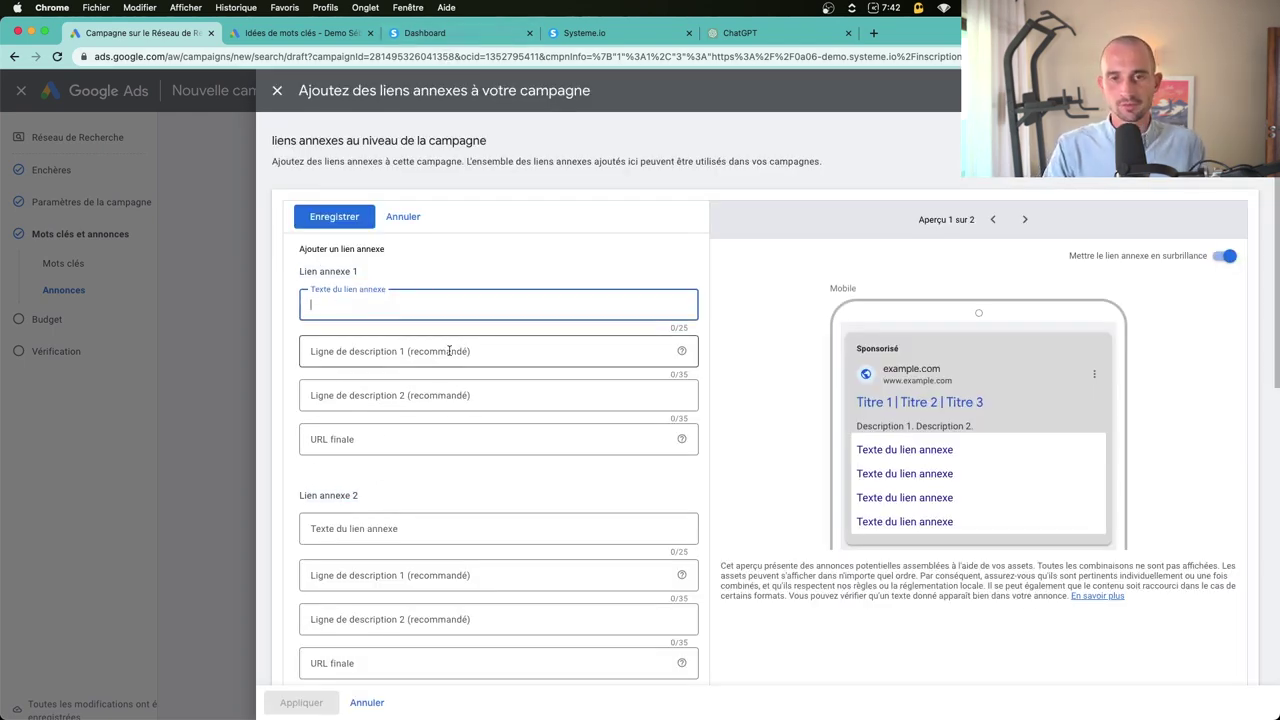
{"action": "type", "text": "Contactez-moi"}
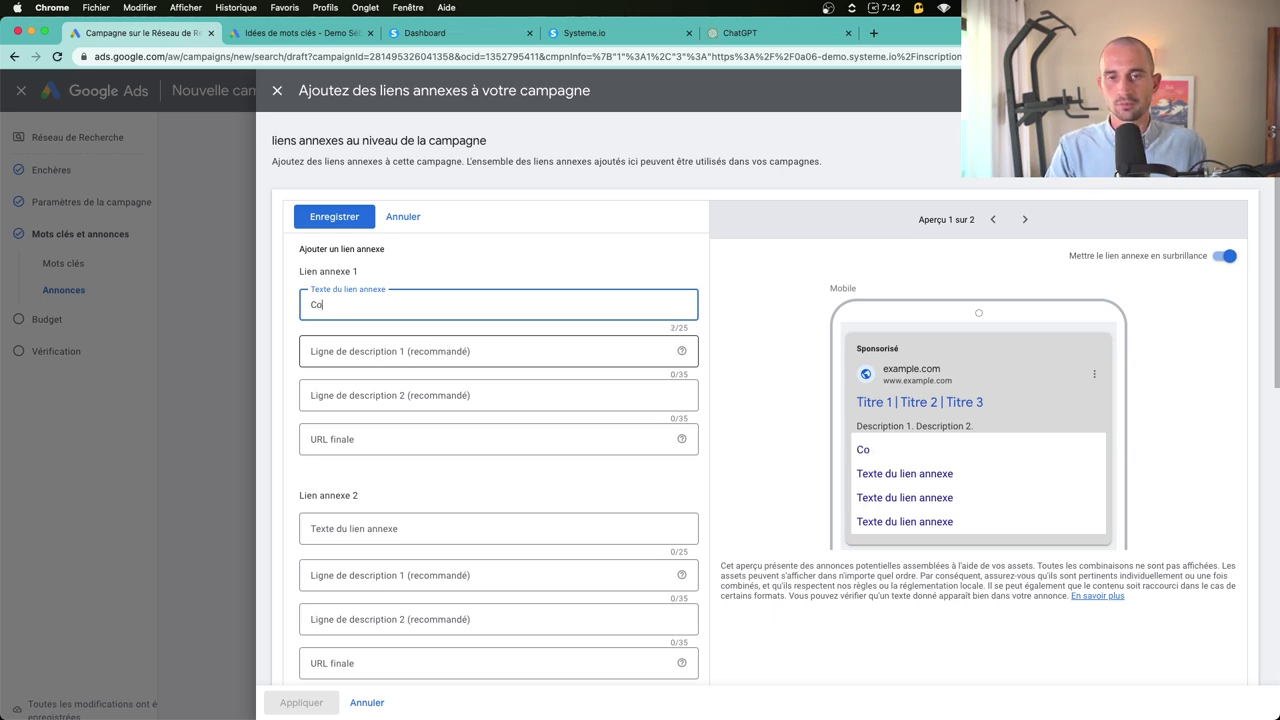
{"action": "key", "text": "Tab"}
{"action": "type", "text": "Devenez"}
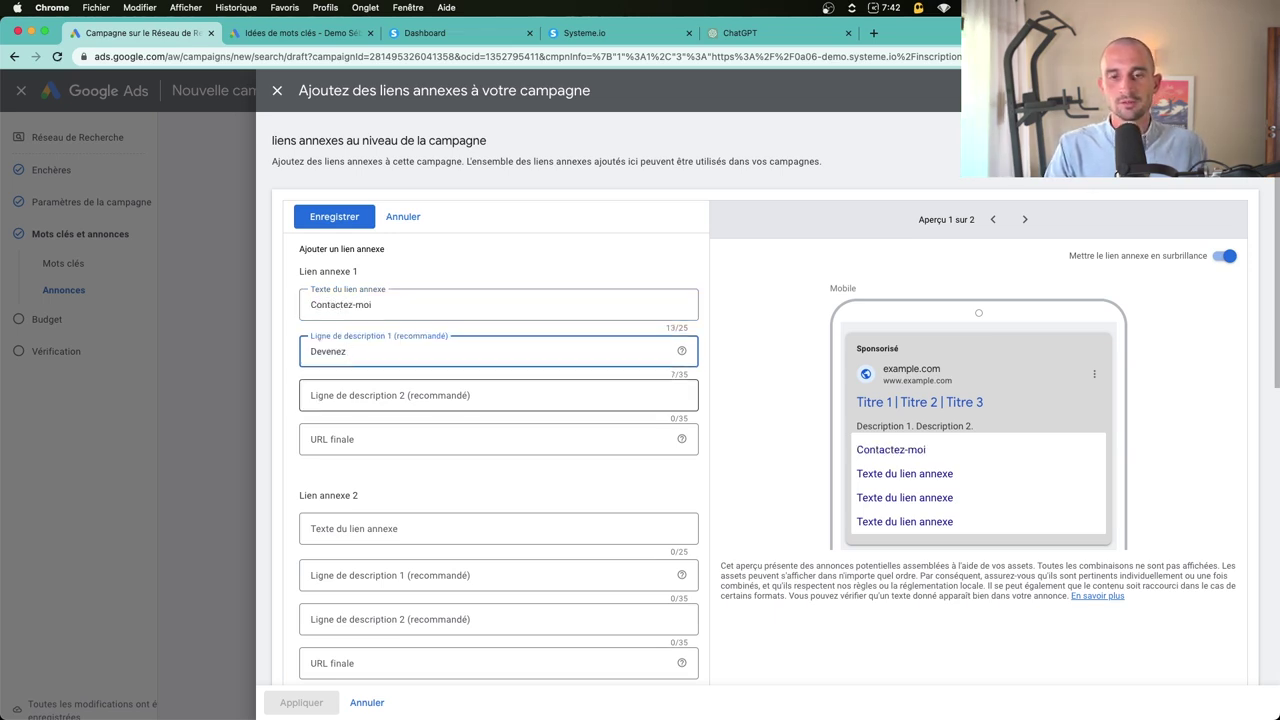
{"action": "type", "text": " freelance en publicité"}
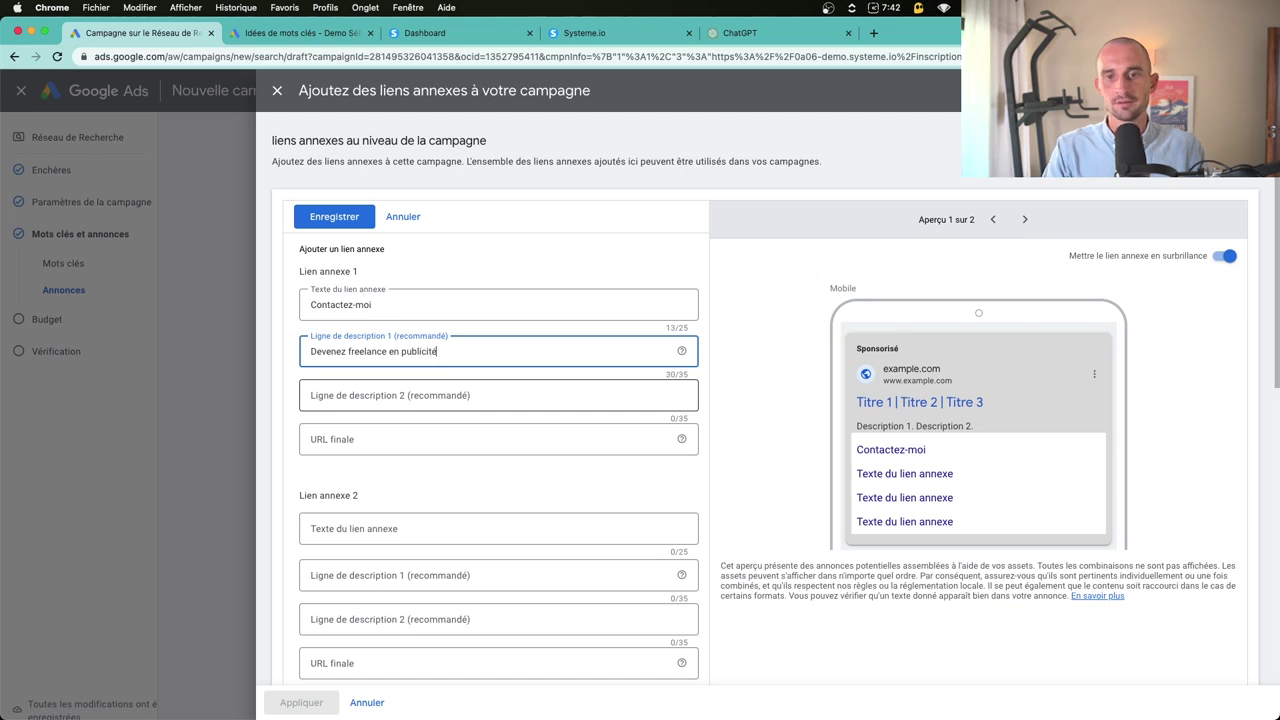
{"action": "left_click", "coordinate": [498, 395]}
{"action": "type", "text": "Maîtrisez la p"}
{"action": "type", "text": "ublicité en ligne"}
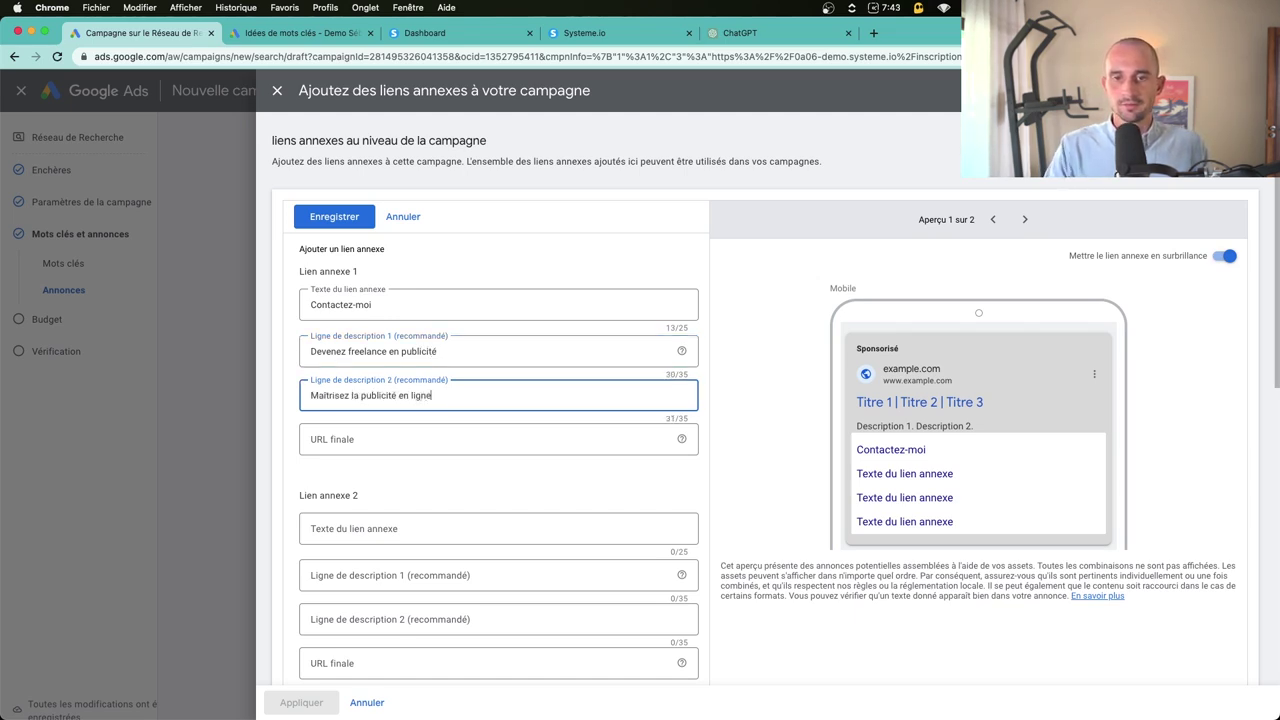
{"action": "left_click", "coordinate": [396, 440]}
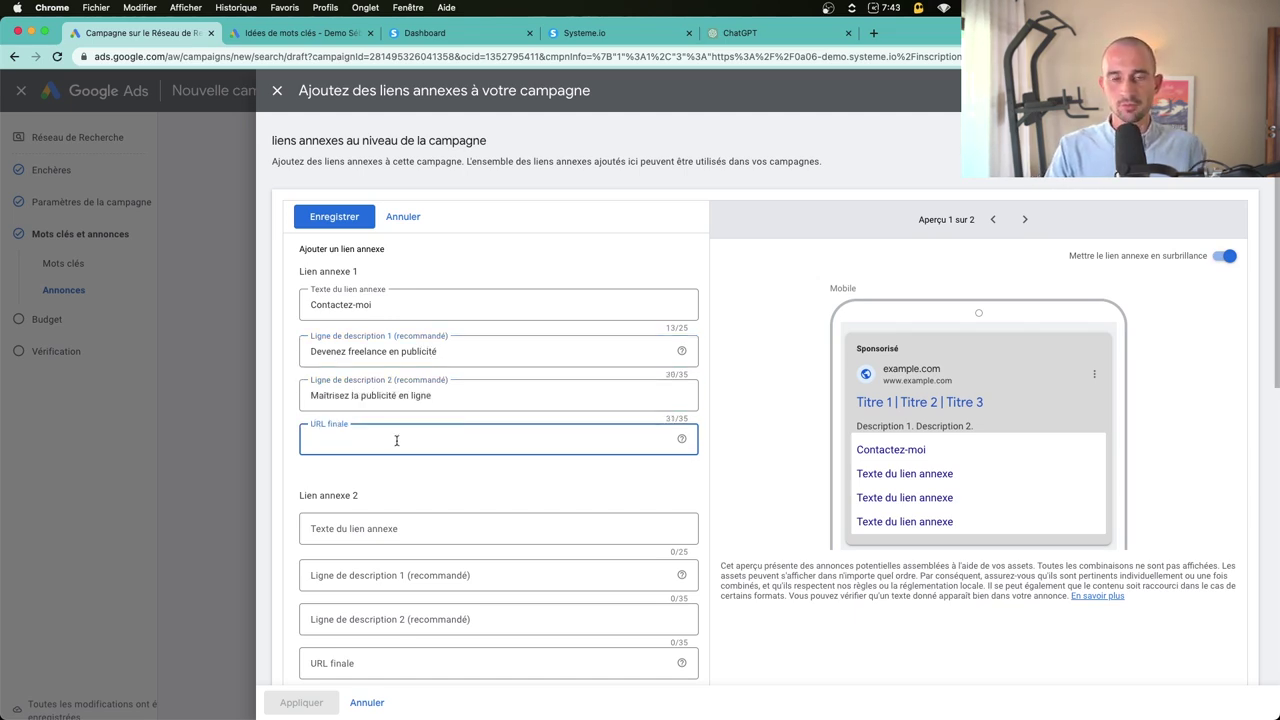
{"action": "type", "text": "https://0a06-demo.systeme.io/inscription"}
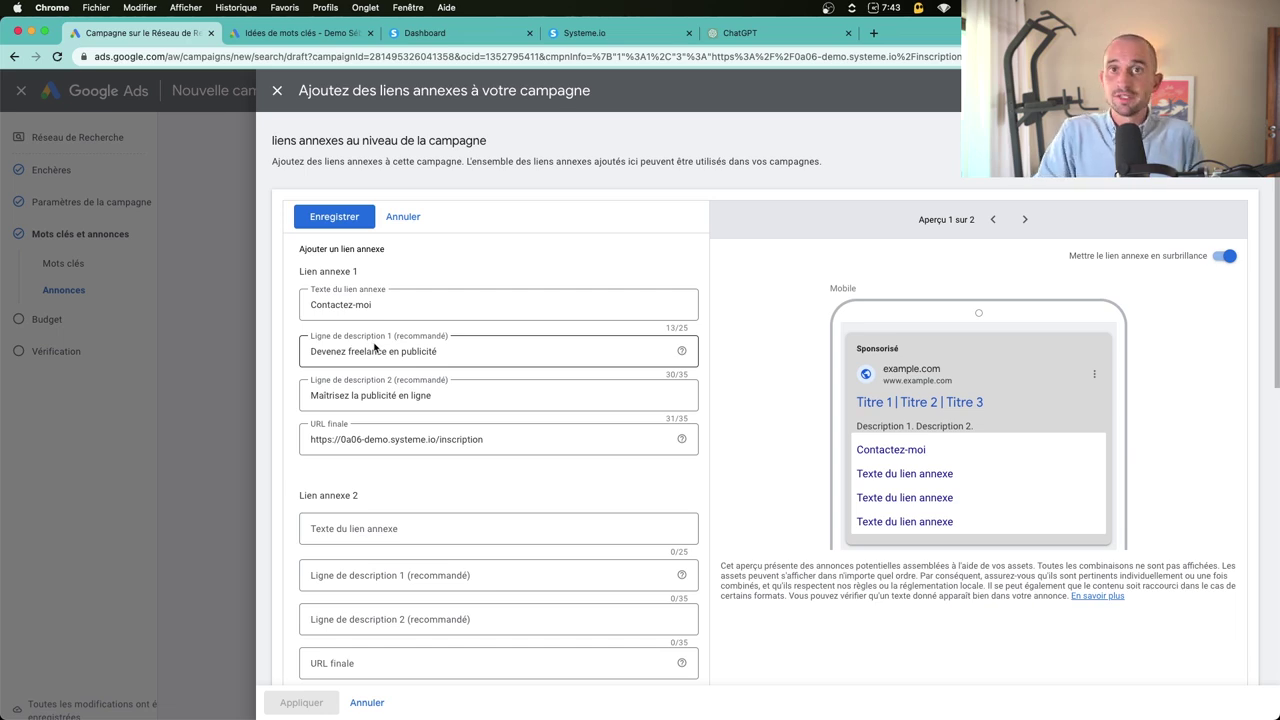
Step: Add blank entries for sitelinks 5 and 6, and leave the sitelink form without saving
{"action": "scroll", "coordinate": [394, 303], "scroll_direction": "down", "scroll_amount": 3}
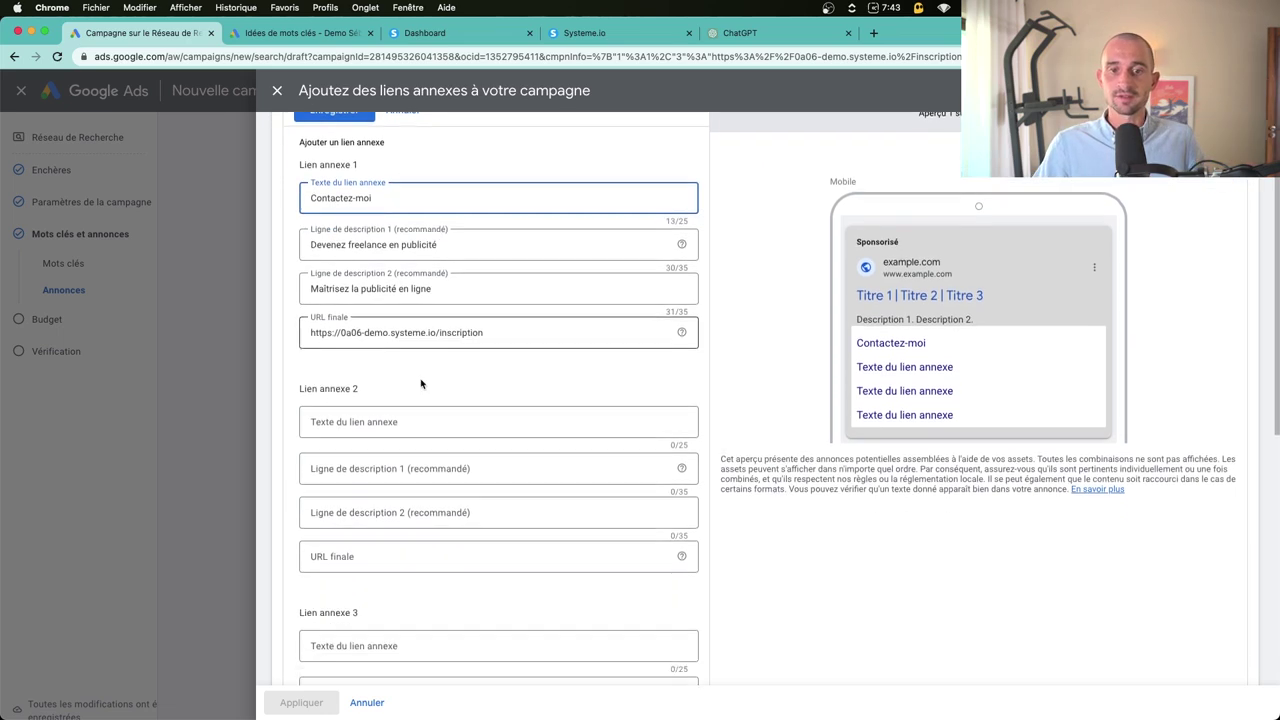
{"action": "scroll", "coordinate": [421, 386], "scroll_direction": "down", "scroll_amount": 5}
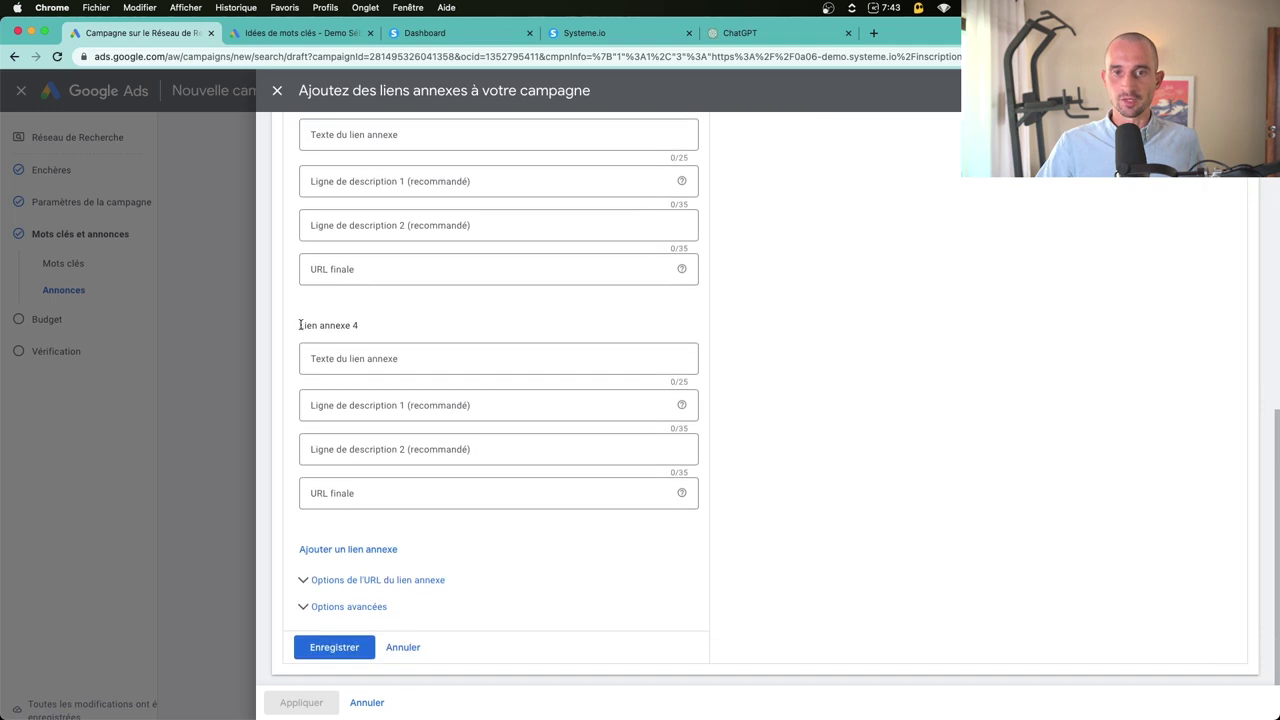
{"action": "left_click", "coordinate": [357, 554]}
{"action": "scroll", "coordinate": [357, 548], "scroll_direction": "down", "scroll_amount": 4}
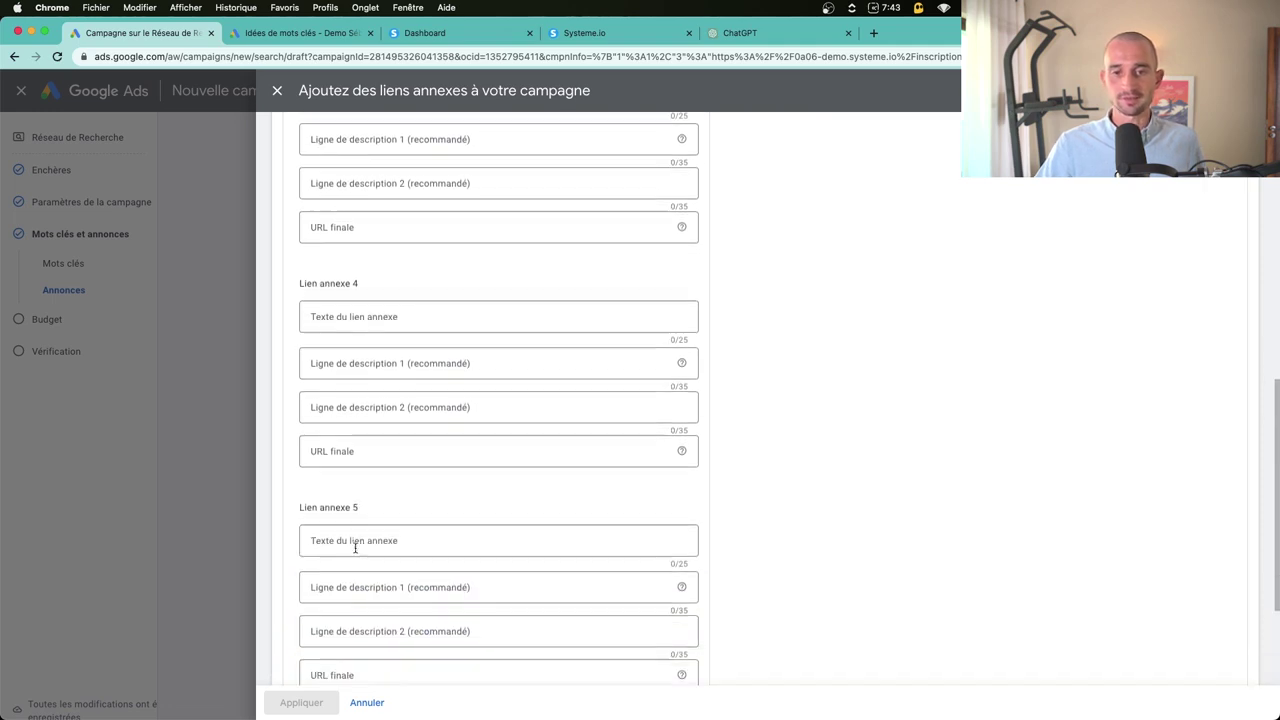
{"action": "scroll", "coordinate": [372, 480], "scroll_direction": "down", "scroll_amount": 2}
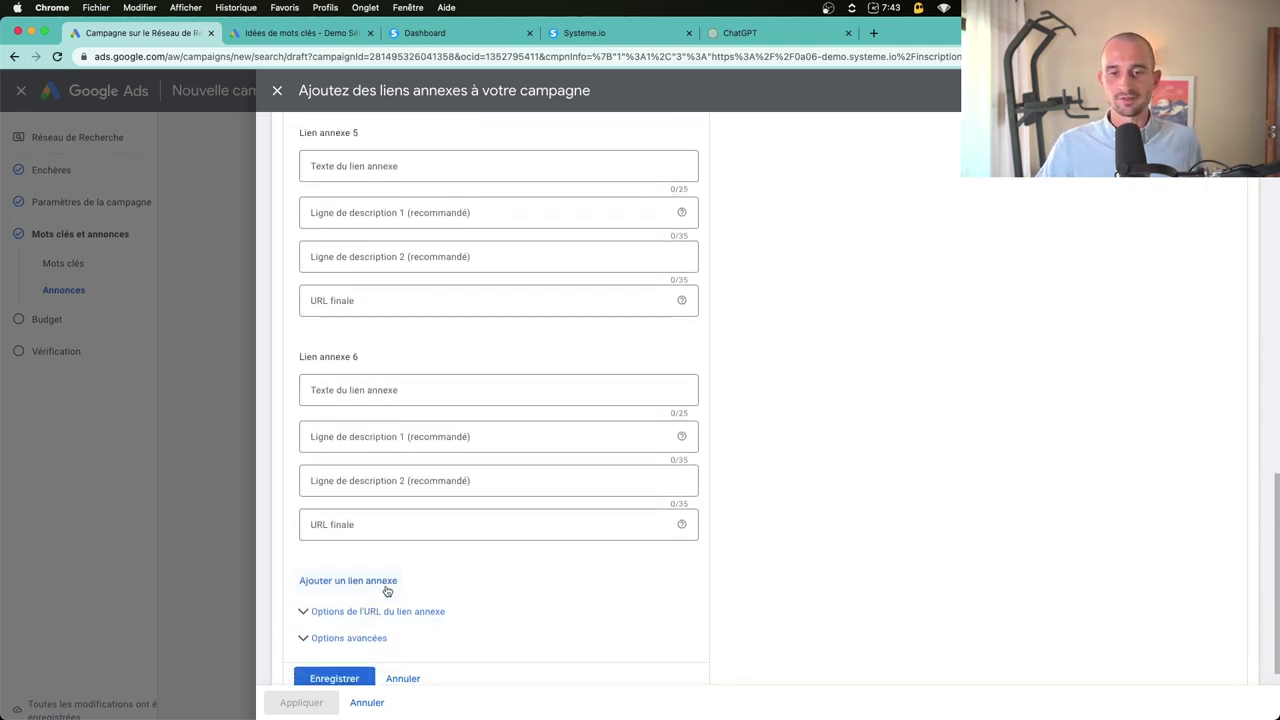
{"action": "left_click", "coordinate": [335, 656]}
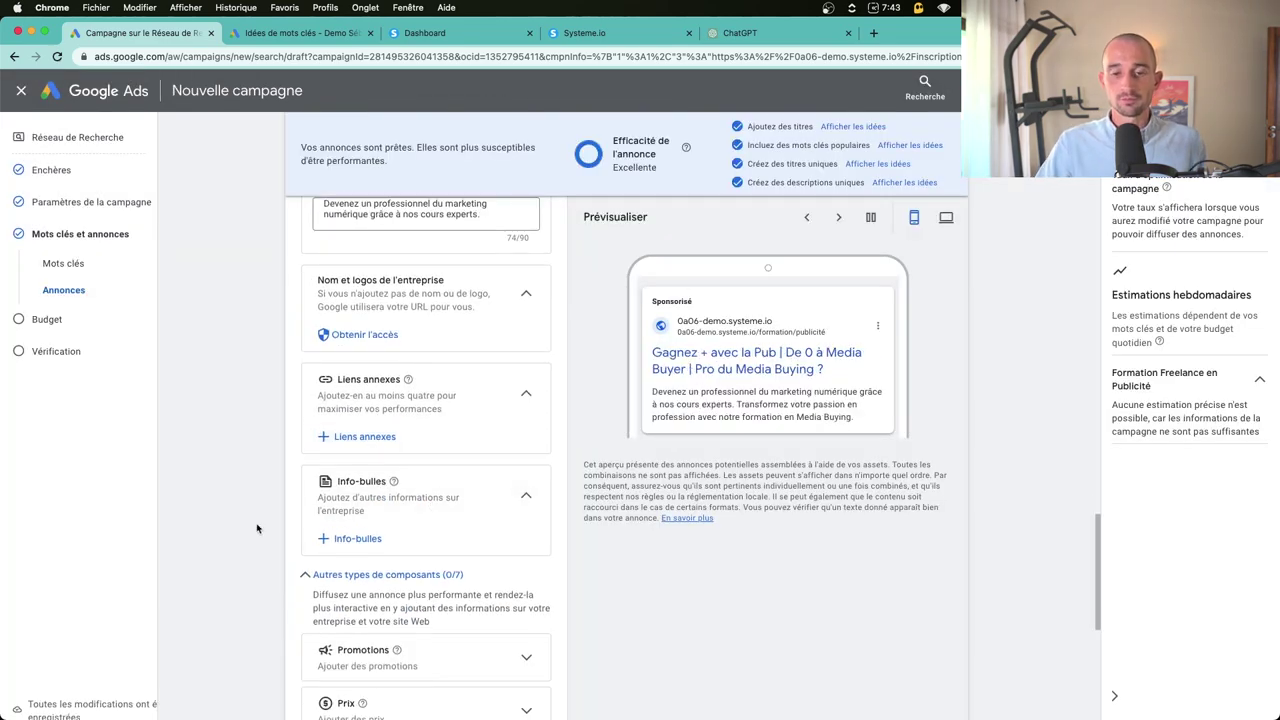
Step: Start adding campaign callouts and extend the form with entries for callout texts 5 and 6
{"action": "left_click", "coordinate": [369, 538]}
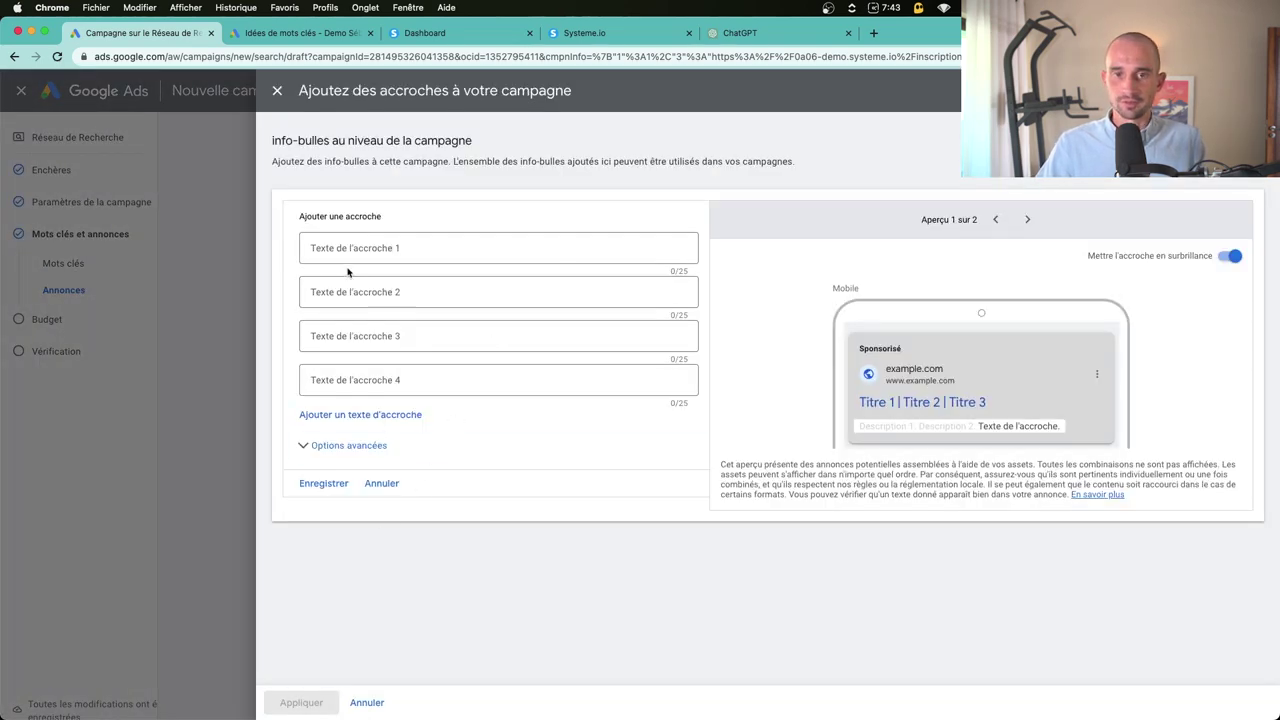
{"action": "left_click", "coordinate": [390, 418]}
{"action": "left_click", "coordinate": [395, 459]}
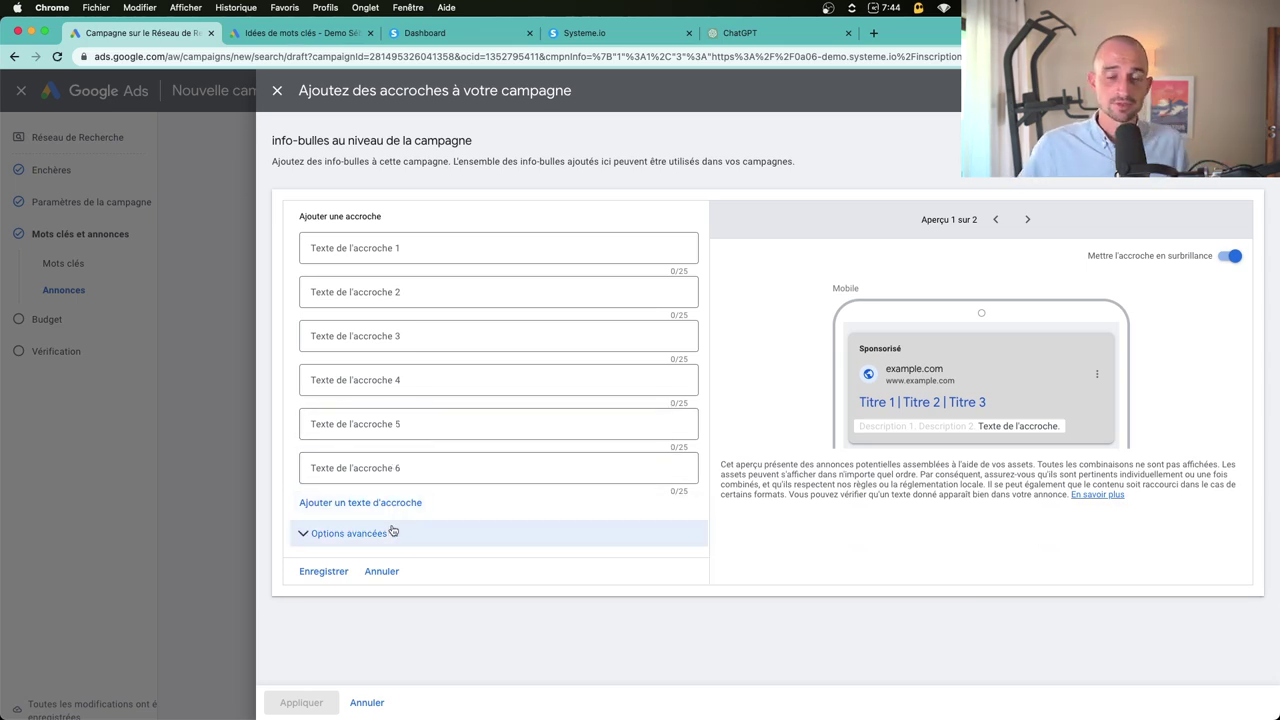
Step: Ask ChatGPT for callouts by sending "Donne moi des idées d'accroches de 25 caractères maximum pour mes composants d'annonce"
{"action": "left_click", "coordinate": [754, 36]}
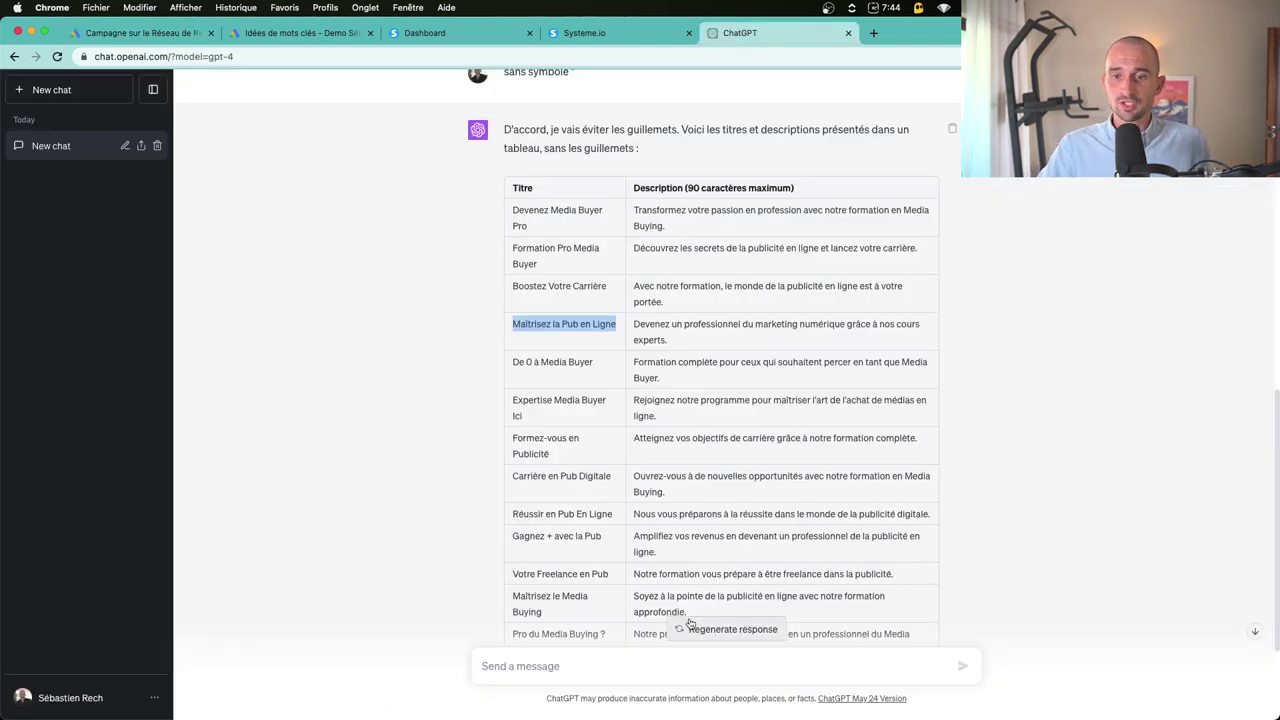
{"action": "scroll", "coordinate": [672, 630], "scroll_direction": "down", "scroll_amount": 2}
{"action": "left_click", "coordinate": [587, 667]}
{"action": "type", "text": "Donne"}
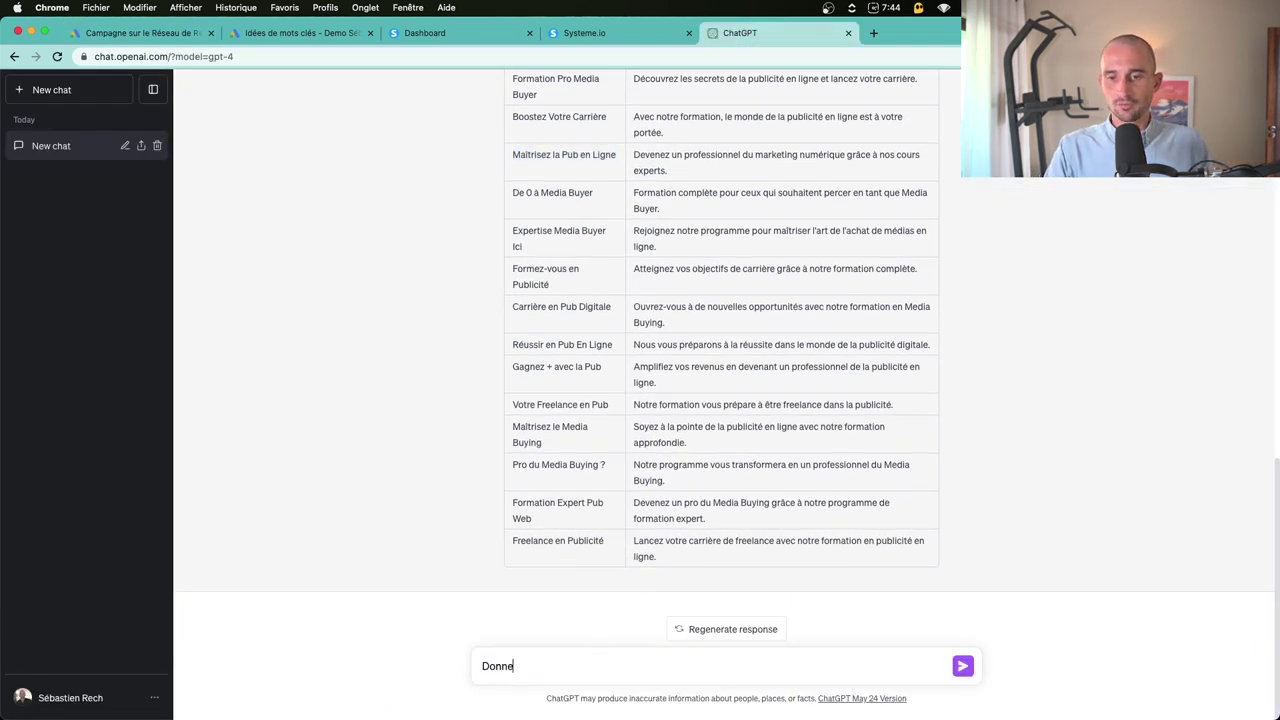
{"action": "type", "text": " moi des idées d'accroches de 25 caractères ma"}
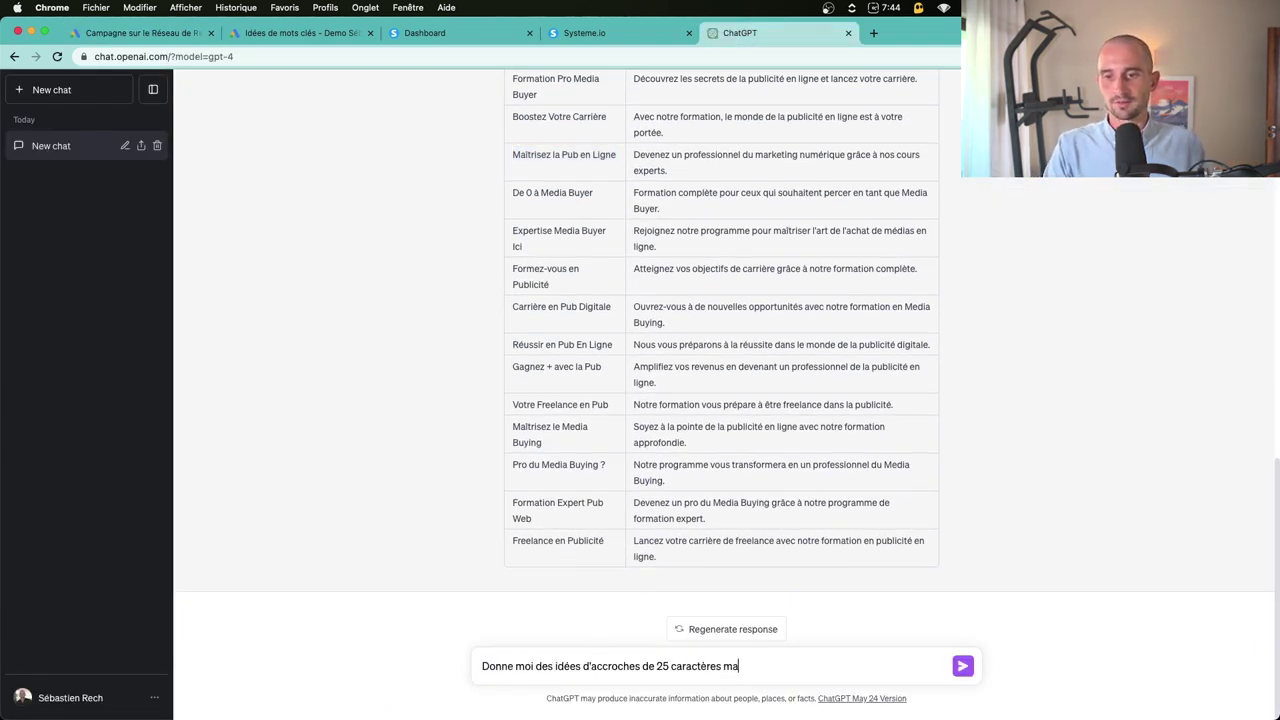
{"action": "type", "text": "ximum pour mes composants d'annonce"}
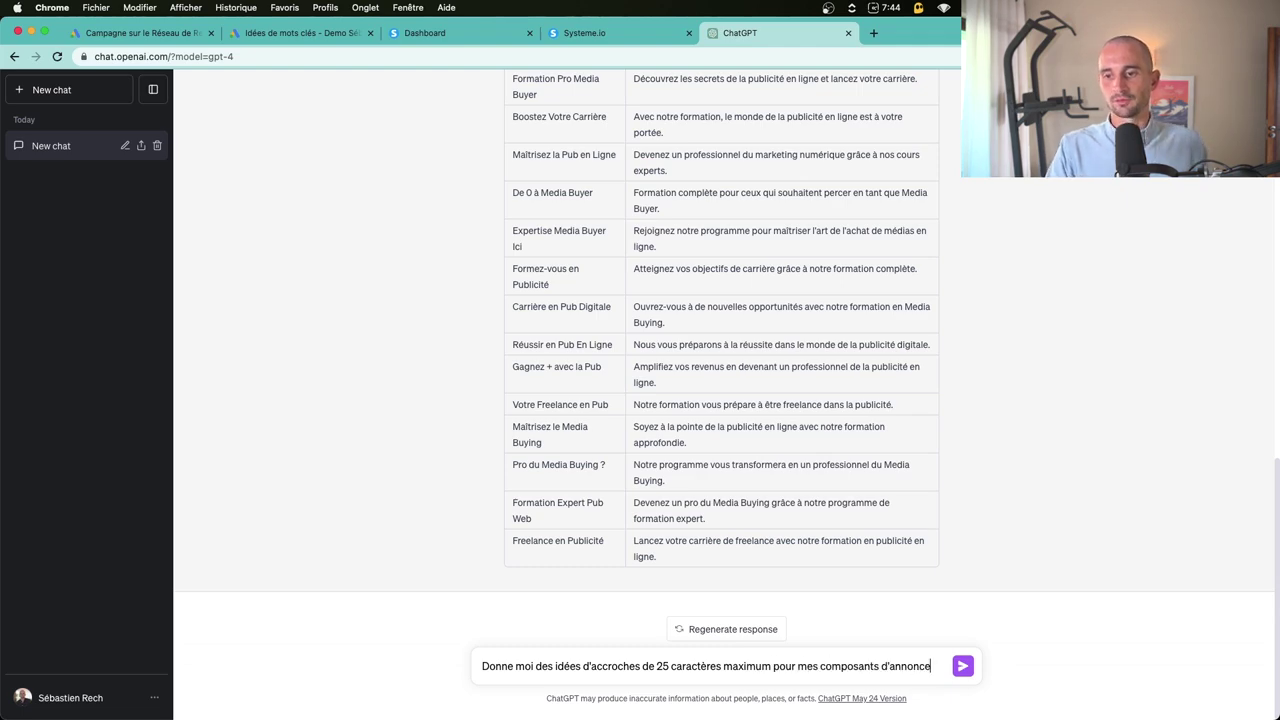
{"action": "key", "text": "Return"}
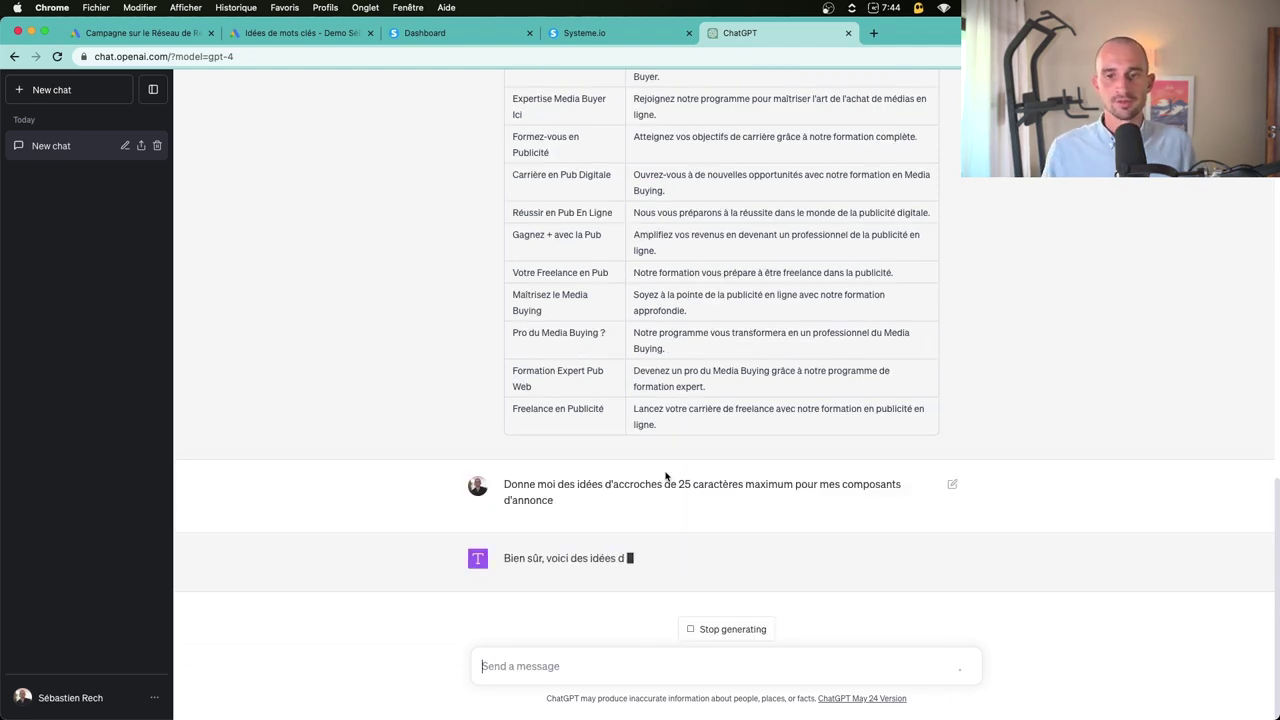
Step: Return to Google Ads, cancel the empty callout form and glance at the price asset section
{"action": "left_click", "coordinate": [140, 32]}
{"action": "left_click", "coordinate": [439, 244]}
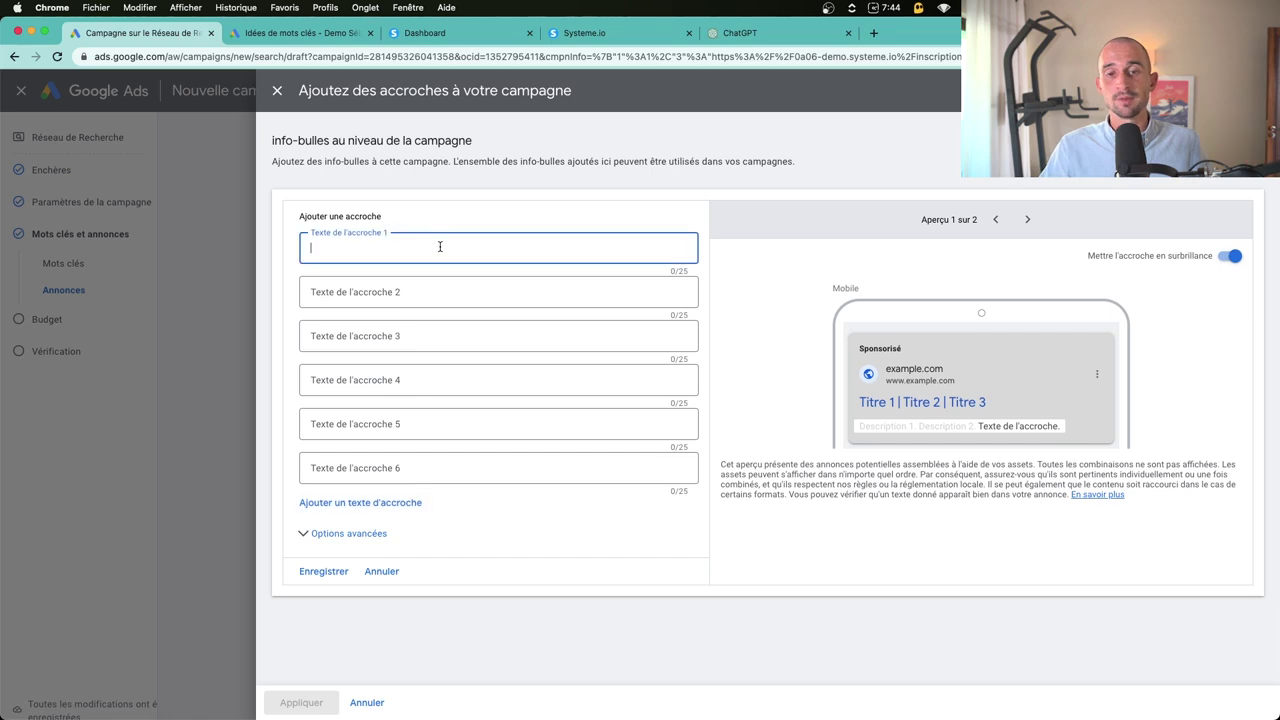
{"action": "left_click", "coordinate": [367, 702]}
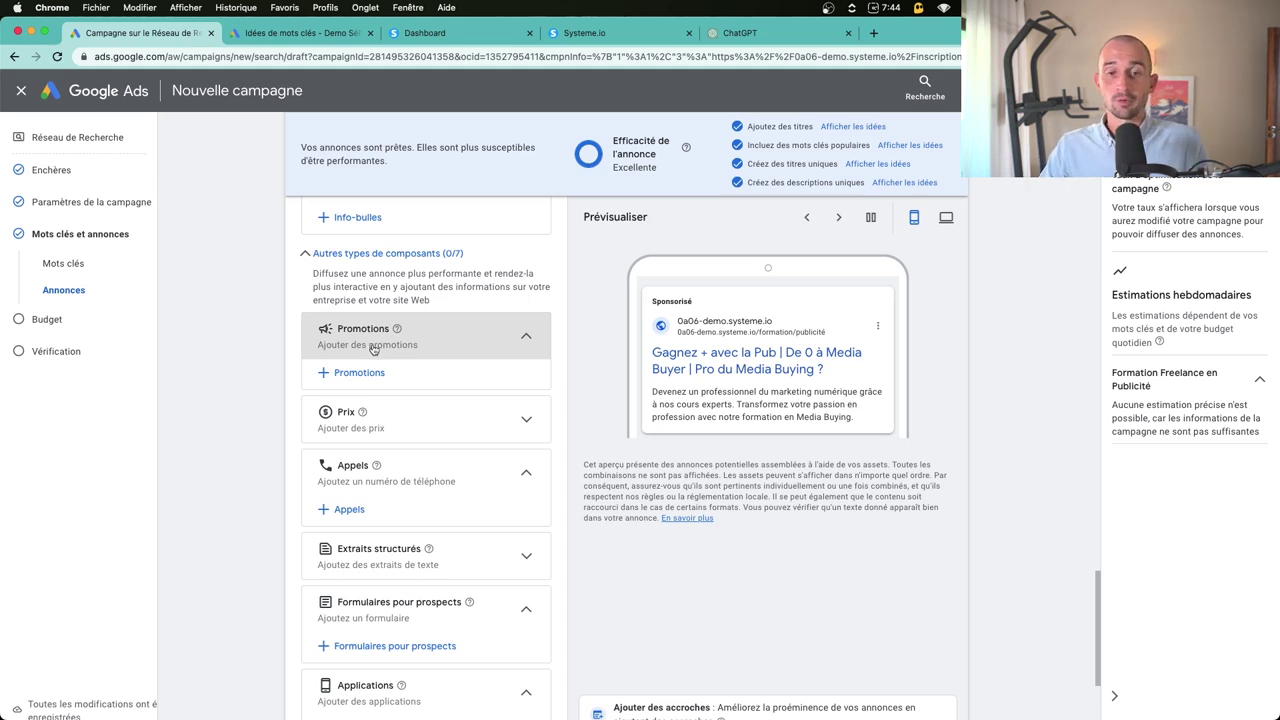
{"action": "left_click", "coordinate": [397, 432]}
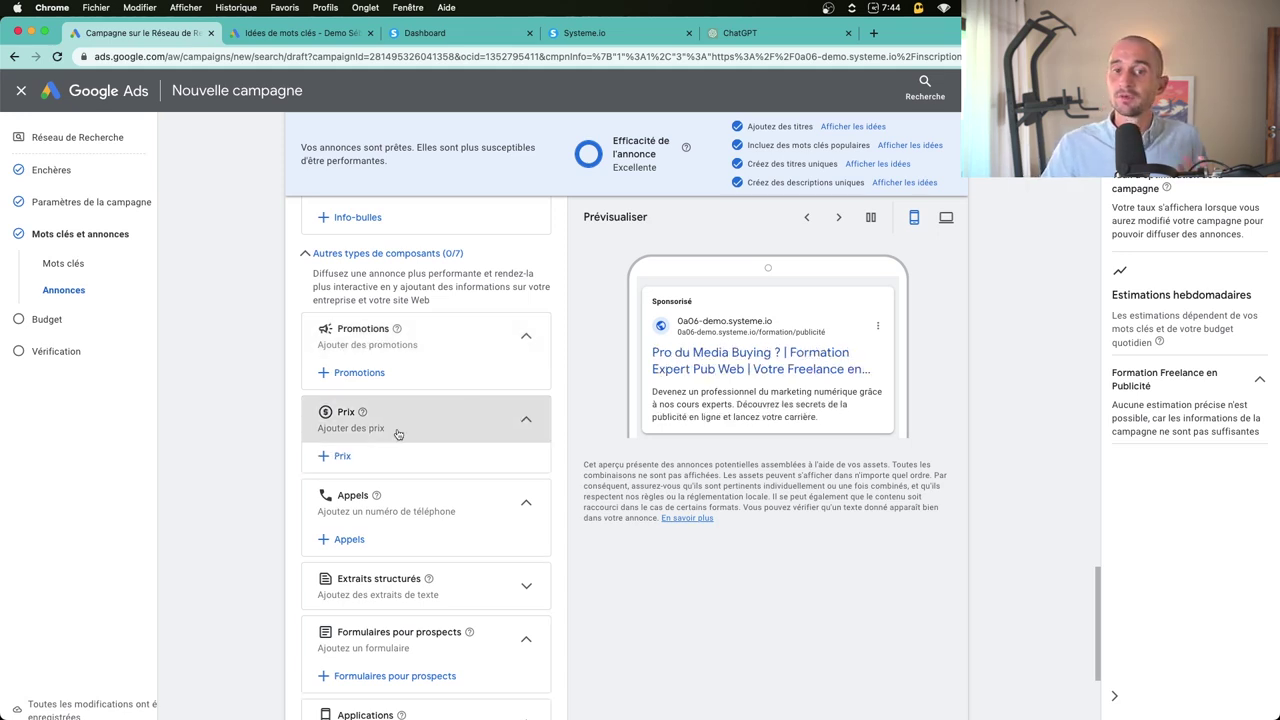
{"action": "left_click", "coordinate": [397, 432]}
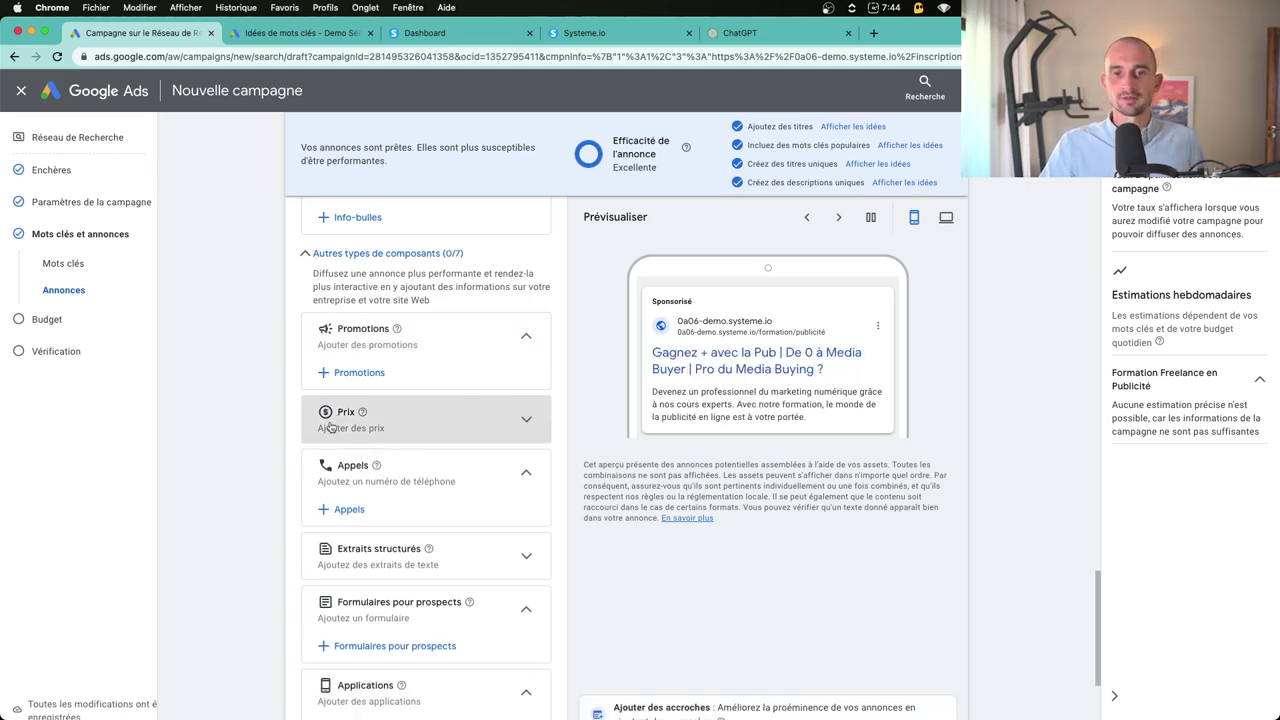
Step: Add a campaign call asset with France as the country and the contact phone number, and apply it
{"action": "left_click", "coordinate": [350, 511]}
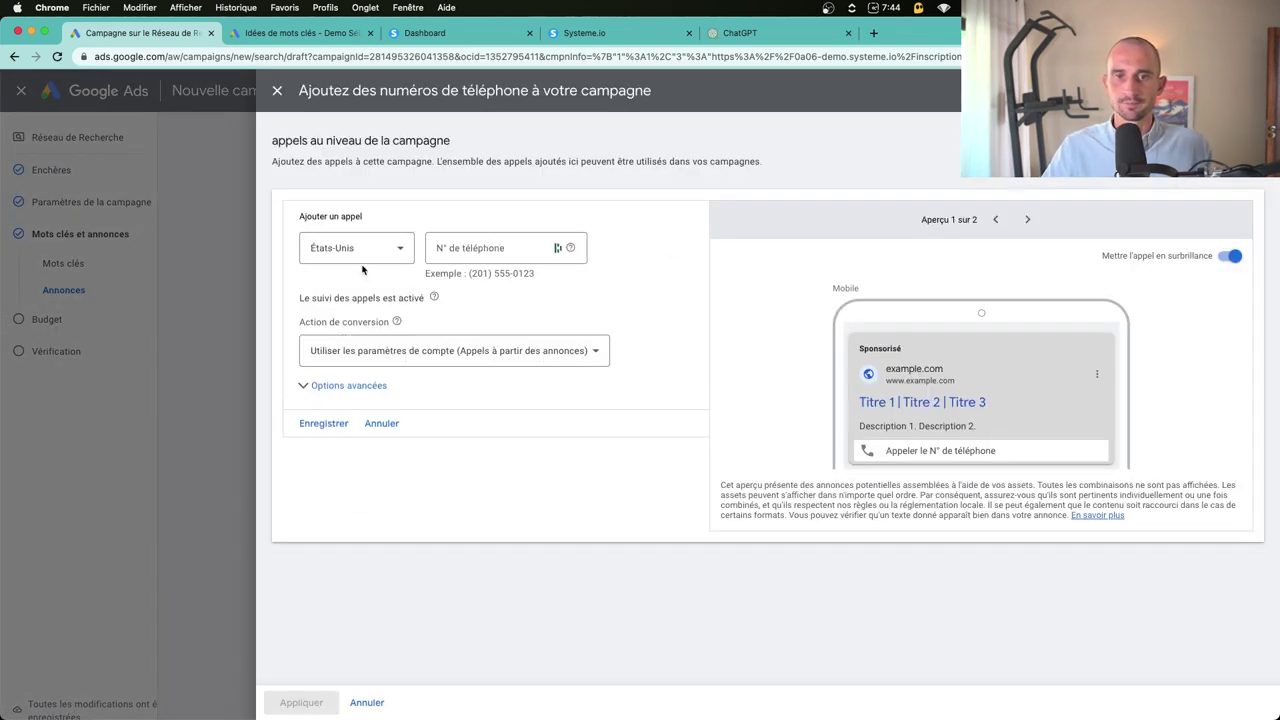
{"action": "left_click", "coordinate": [346, 256]}
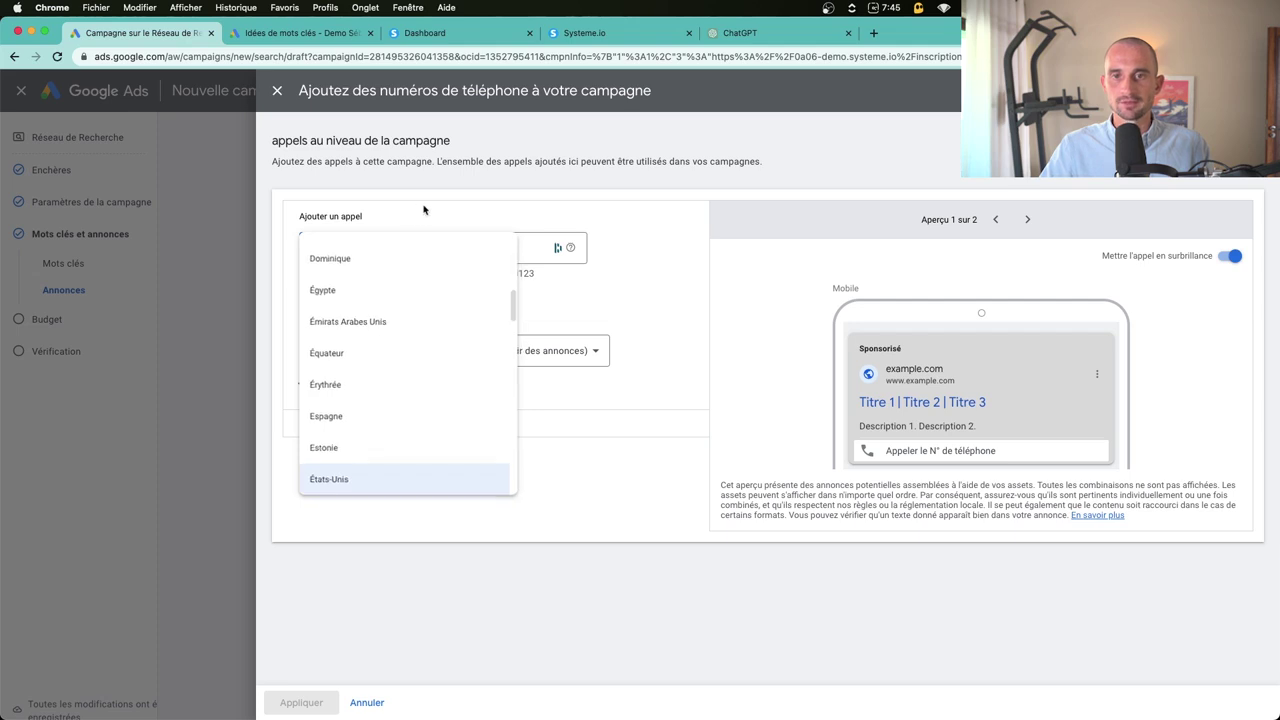
{"action": "left_click", "coordinate": [423, 206]}
{"action": "left_click", "coordinate": [346, 258]}
{"action": "left_click", "coordinate": [501, 258]}
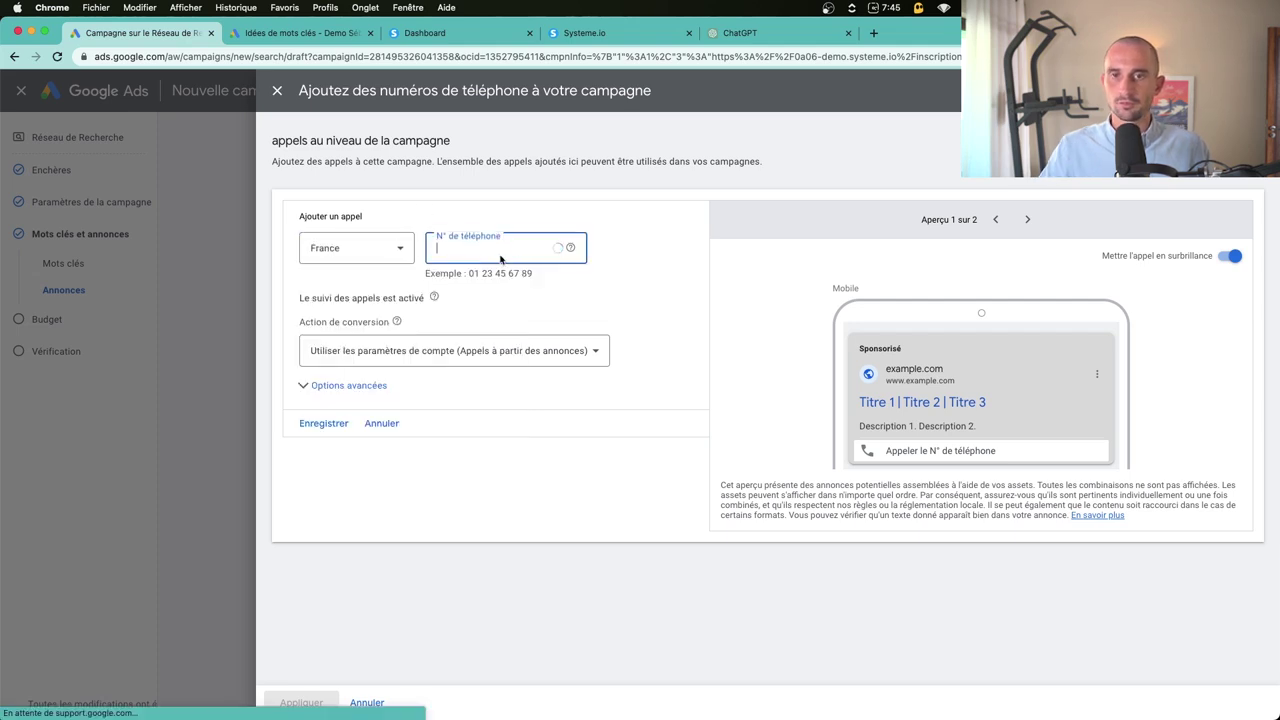
{"action": "key", "text": "super+v"}
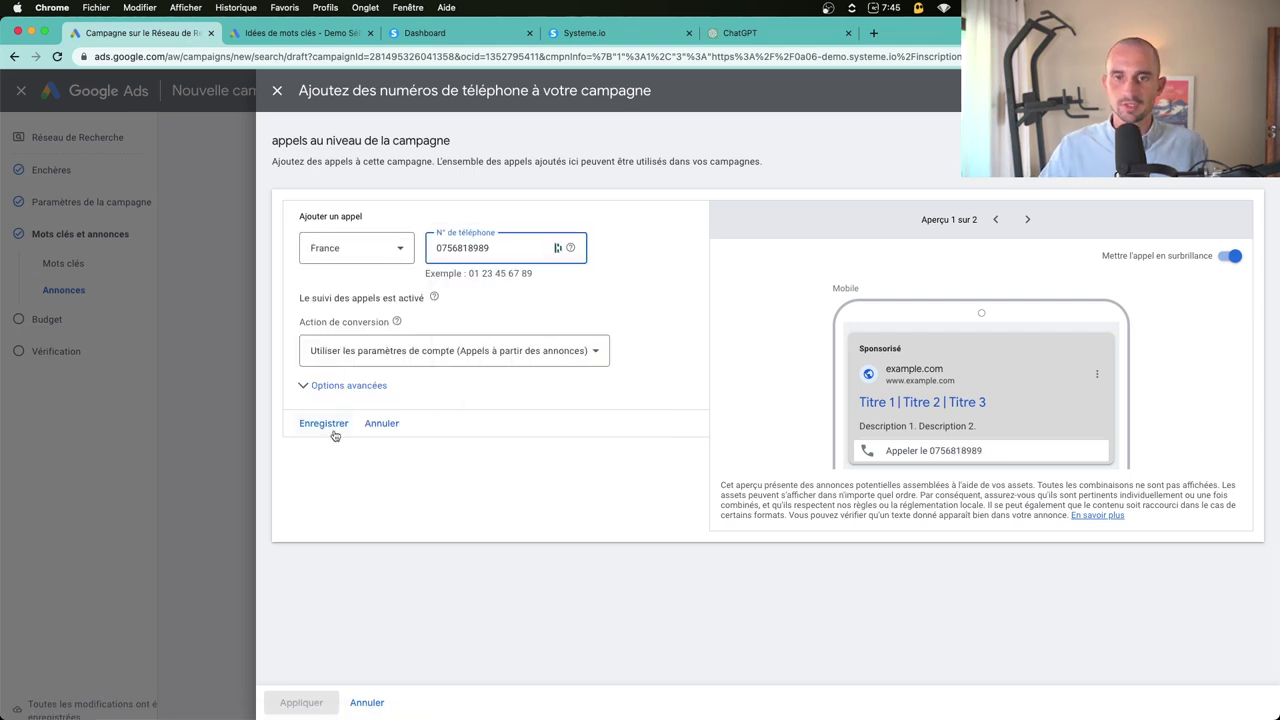
{"action": "left_click", "coordinate": [333, 429]}
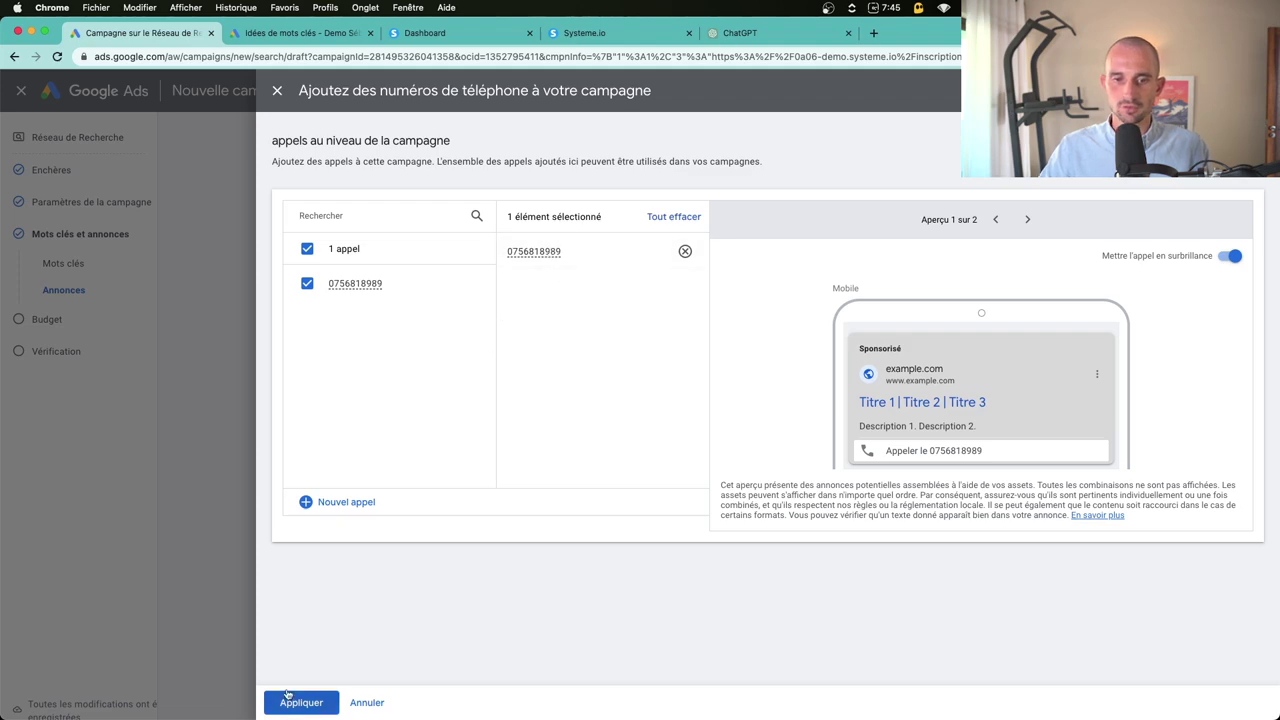
{"action": "left_click", "coordinate": [316, 702]}
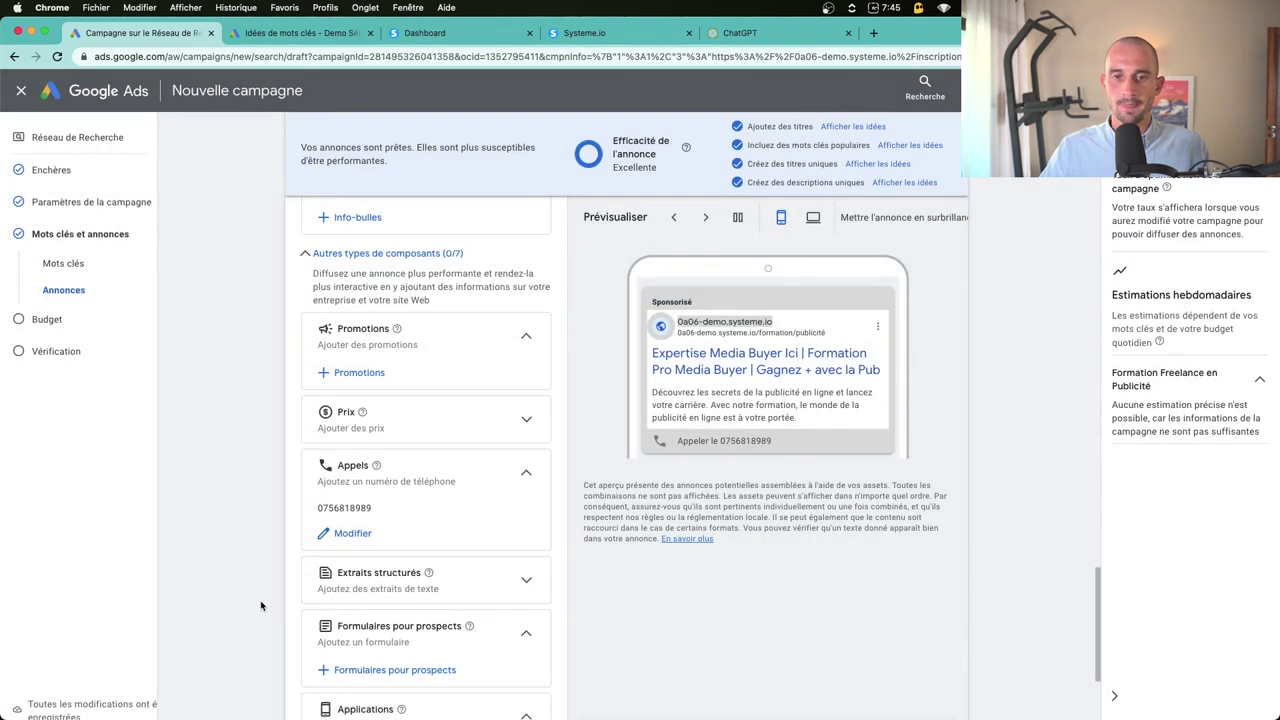
Step: Explore the structured snippet header types, try the Services header, and cancel the form without entering any values
{"action": "scroll", "coordinate": [261, 604], "scroll_direction": "down", "scroll_amount": 1}
{"action": "left_click", "coordinate": [527, 528]}
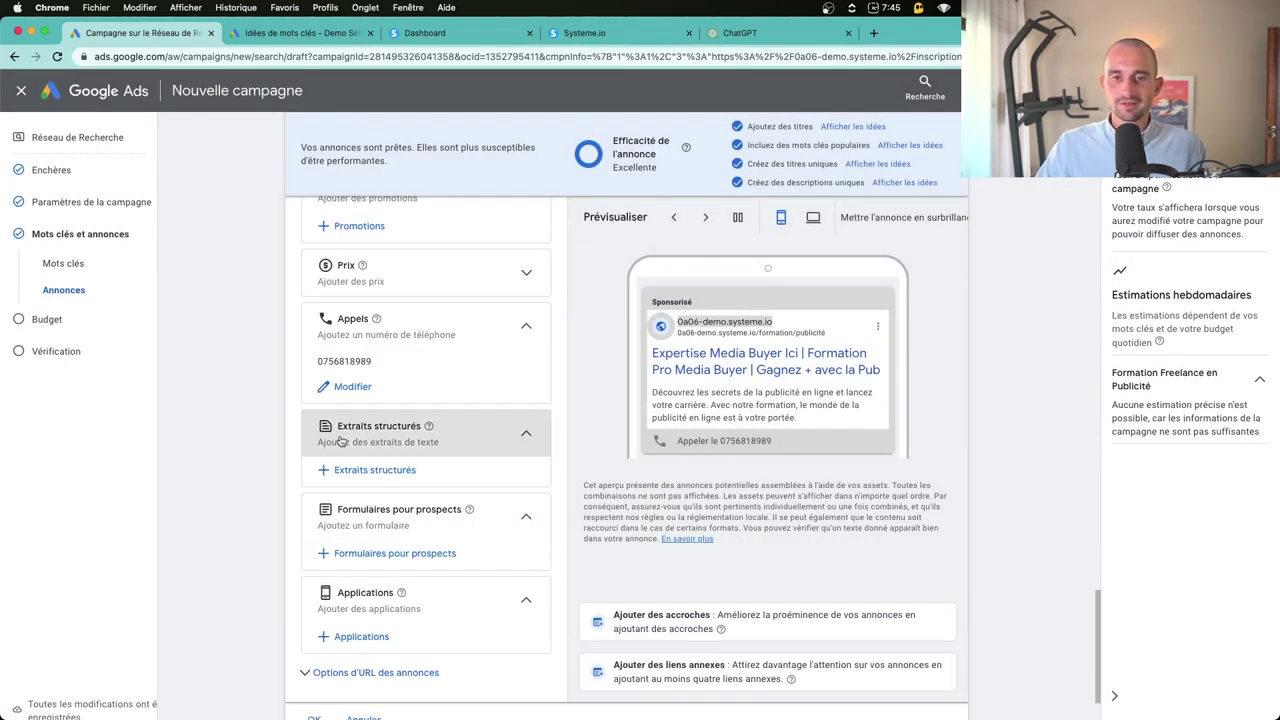
{"action": "left_click", "coordinate": [386, 474]}
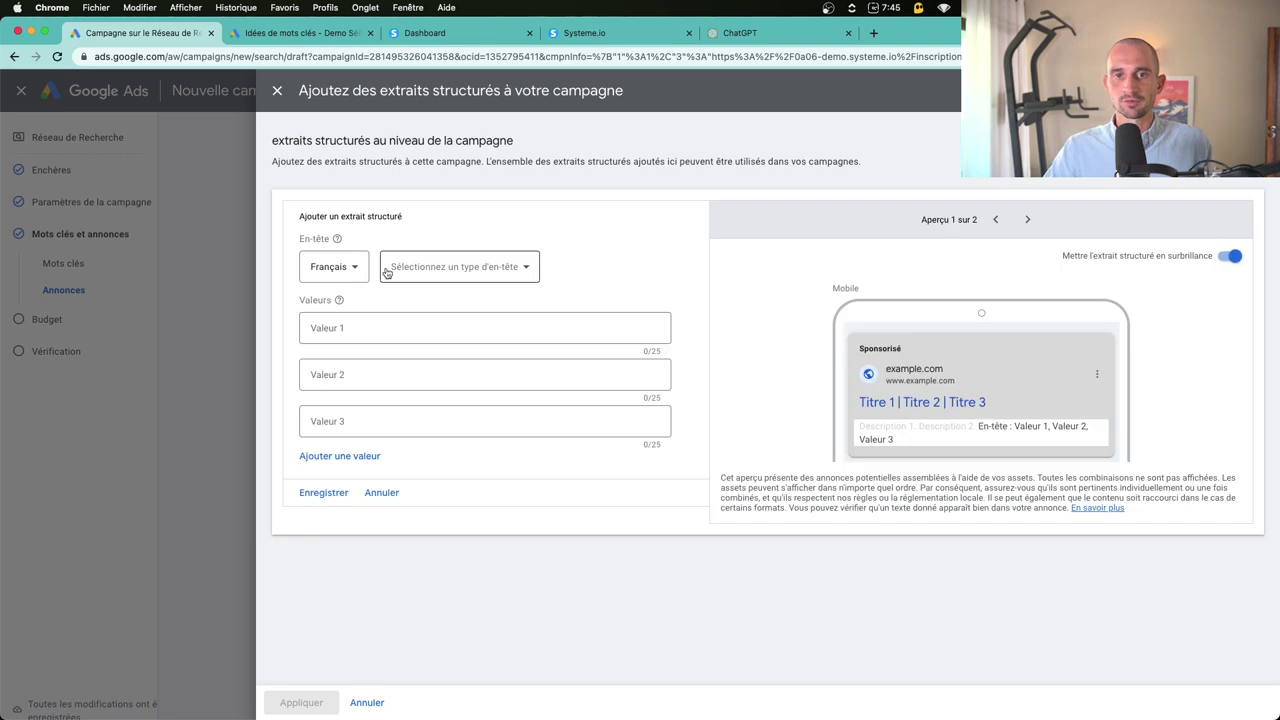
{"action": "left_click", "coordinate": [470, 266]}
{"action": "scroll", "coordinate": [481, 493], "scroll_direction": "down", "scroll_amount": 3}
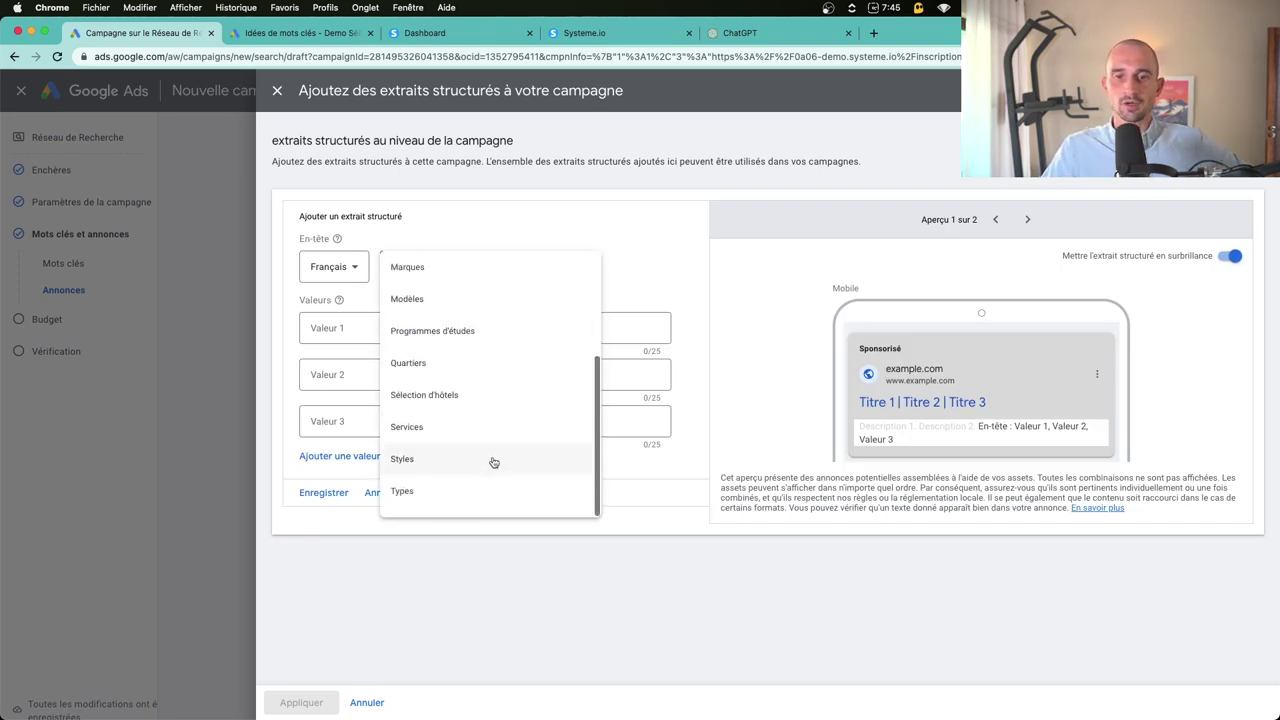
{"action": "scroll", "coordinate": [463, 463], "scroll_direction": "up", "scroll_amount": 5}
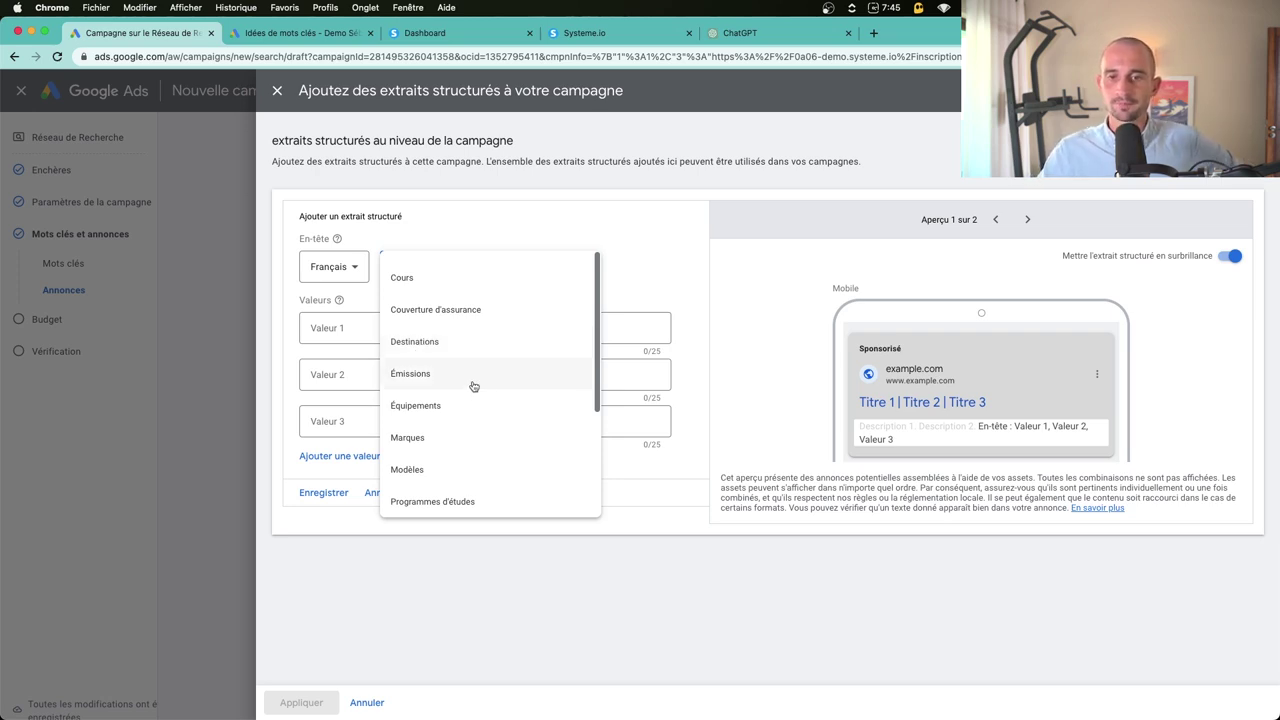
{"action": "scroll", "coordinate": [468, 390], "scroll_direction": "down", "scroll_amount": 5}
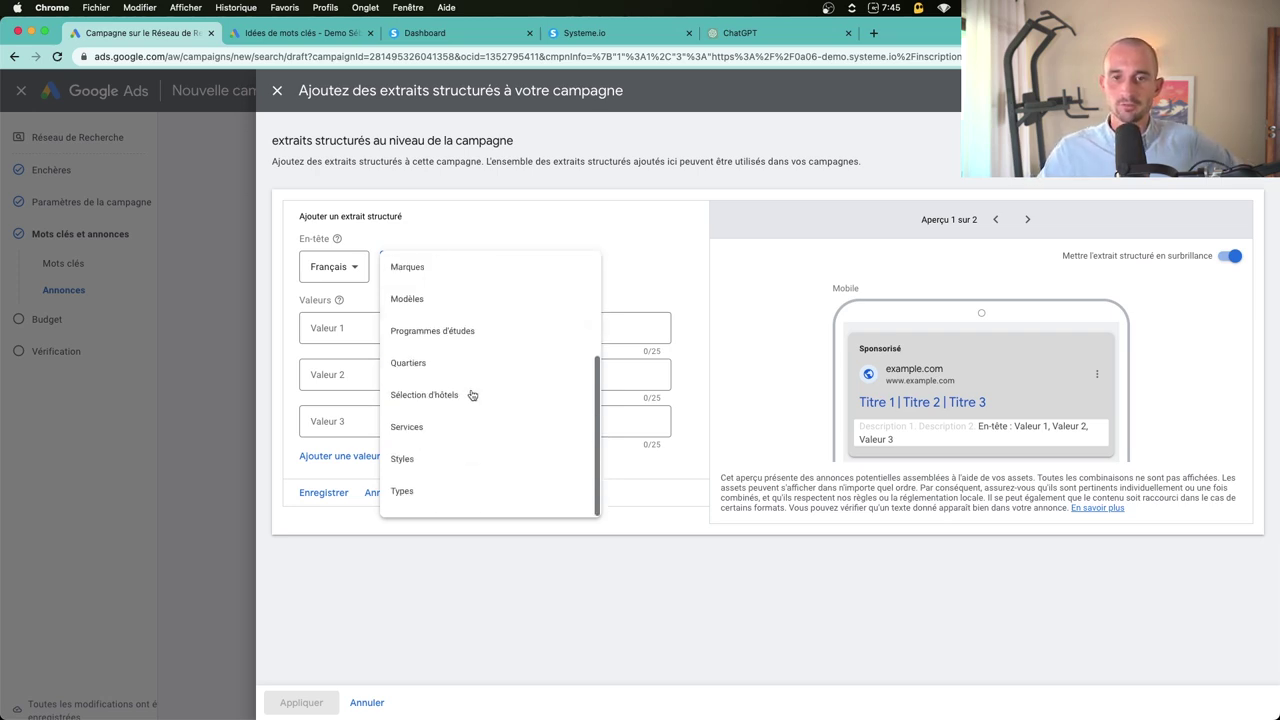
{"action": "left_click", "coordinate": [434, 427]}
{"action": "left_click", "coordinate": [385, 327]}
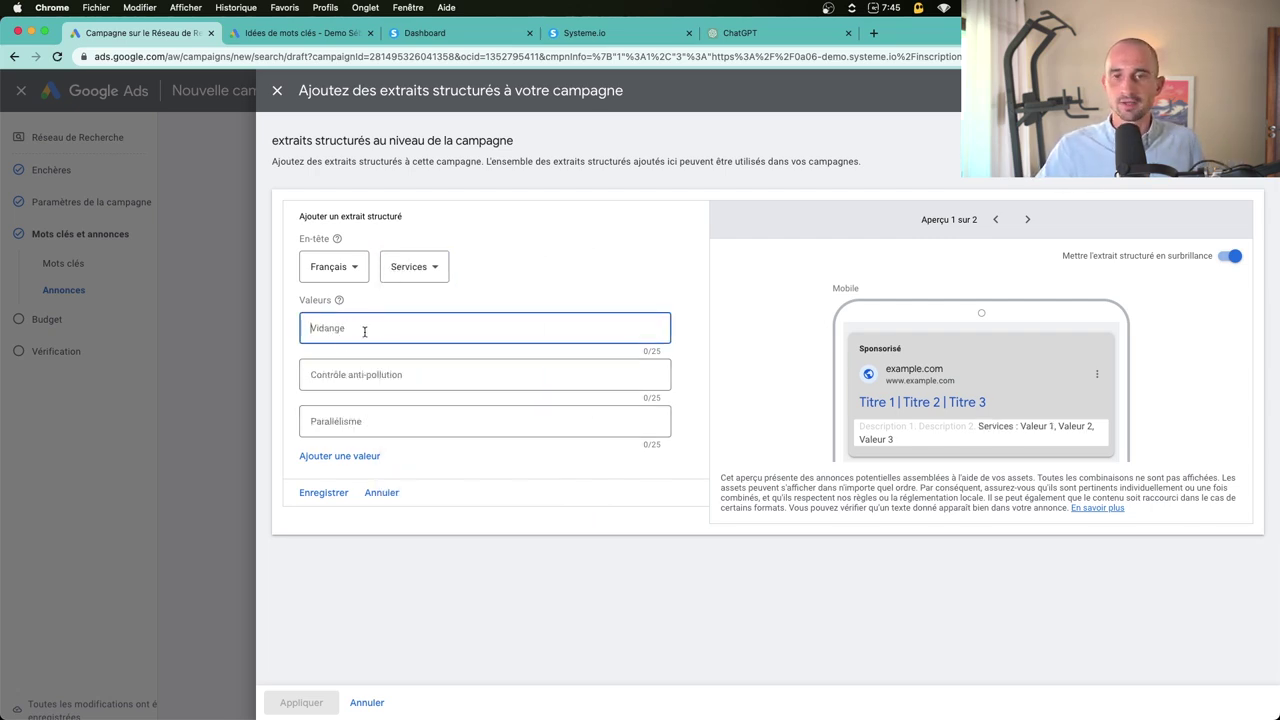
{"action": "left_click", "coordinate": [421, 272]}
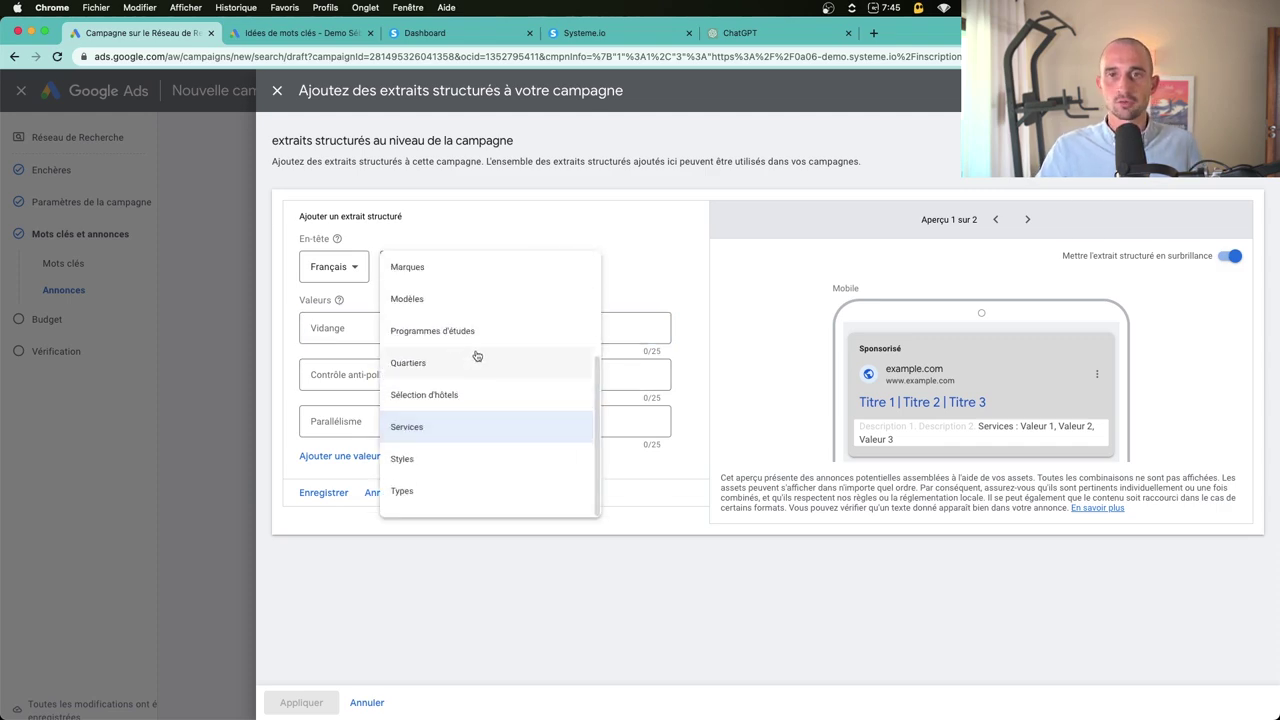
{"action": "left_click", "coordinate": [486, 674]}
{"action": "left_click", "coordinate": [374, 492]}
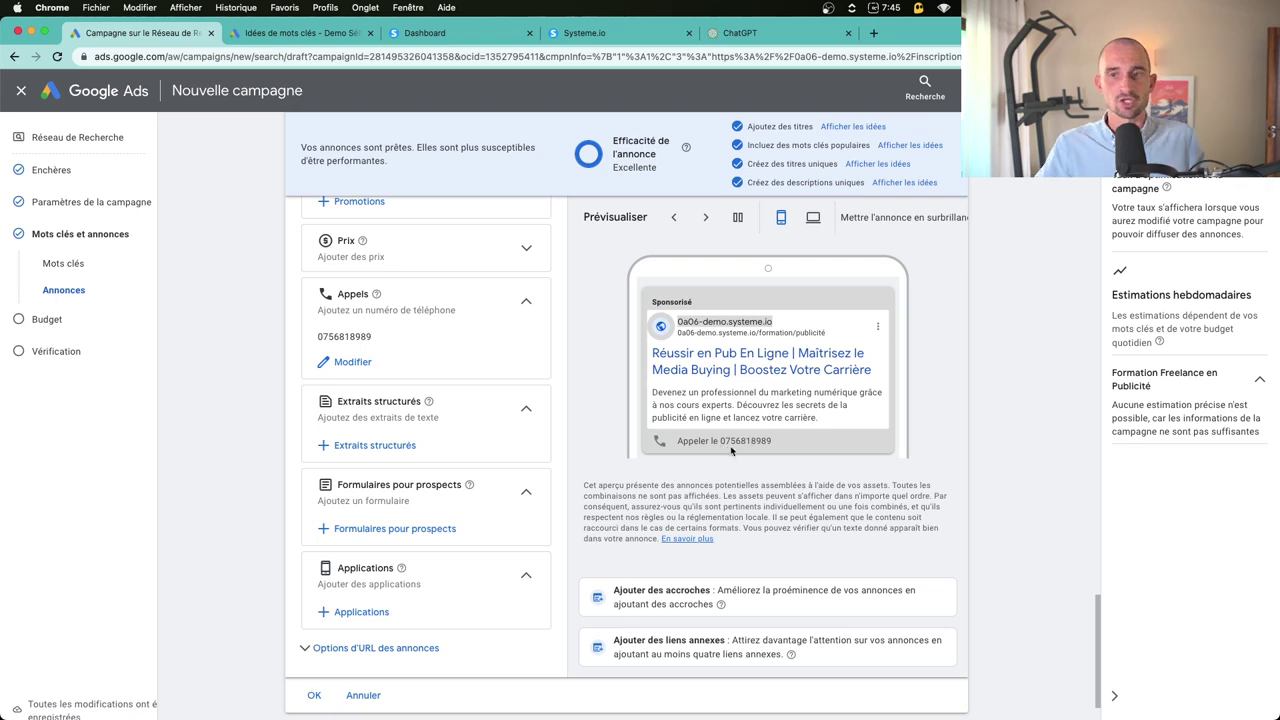
Step: Confirm the finished ad to return to the campaign's keywords and ads overview
{"action": "scroll", "coordinate": [330, 620], "scroll_direction": "down", "scroll_amount": 2}
{"action": "left_click", "coordinate": [322, 632]}
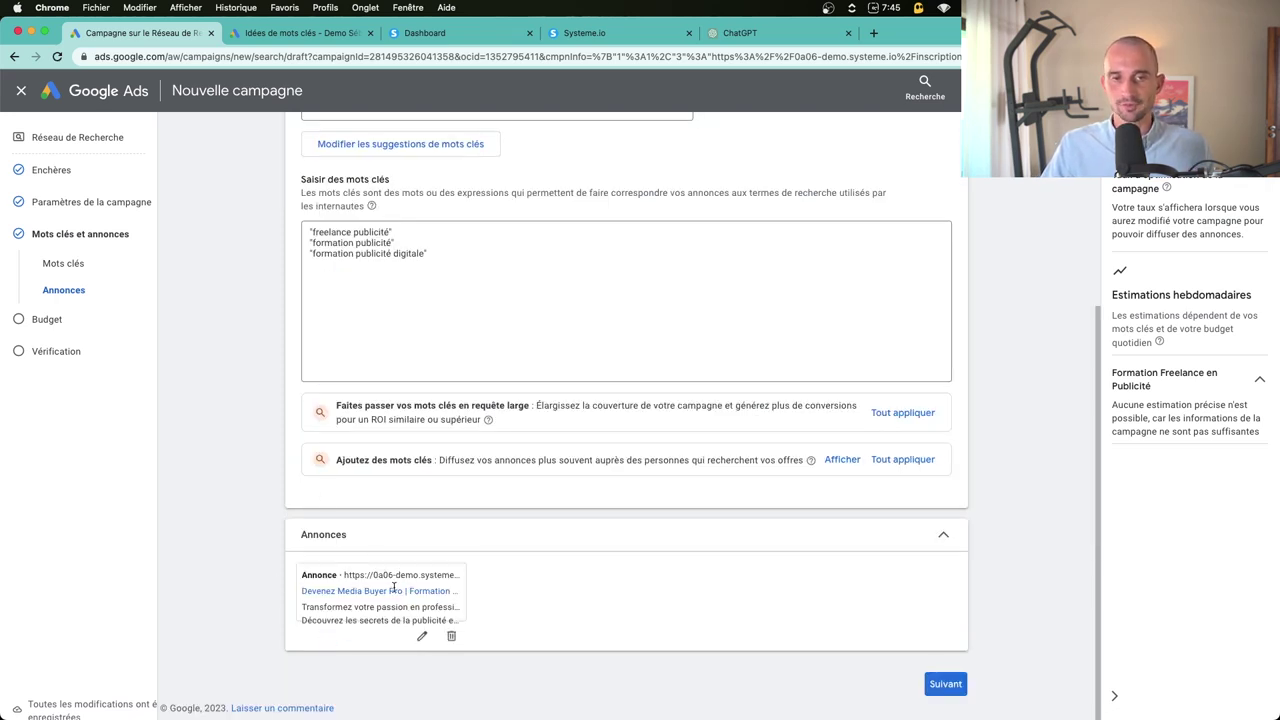
Step: Set the campaign's average daily budget to 10 € and publish the campaign
{"action": "left_click", "coordinate": [946, 684]}
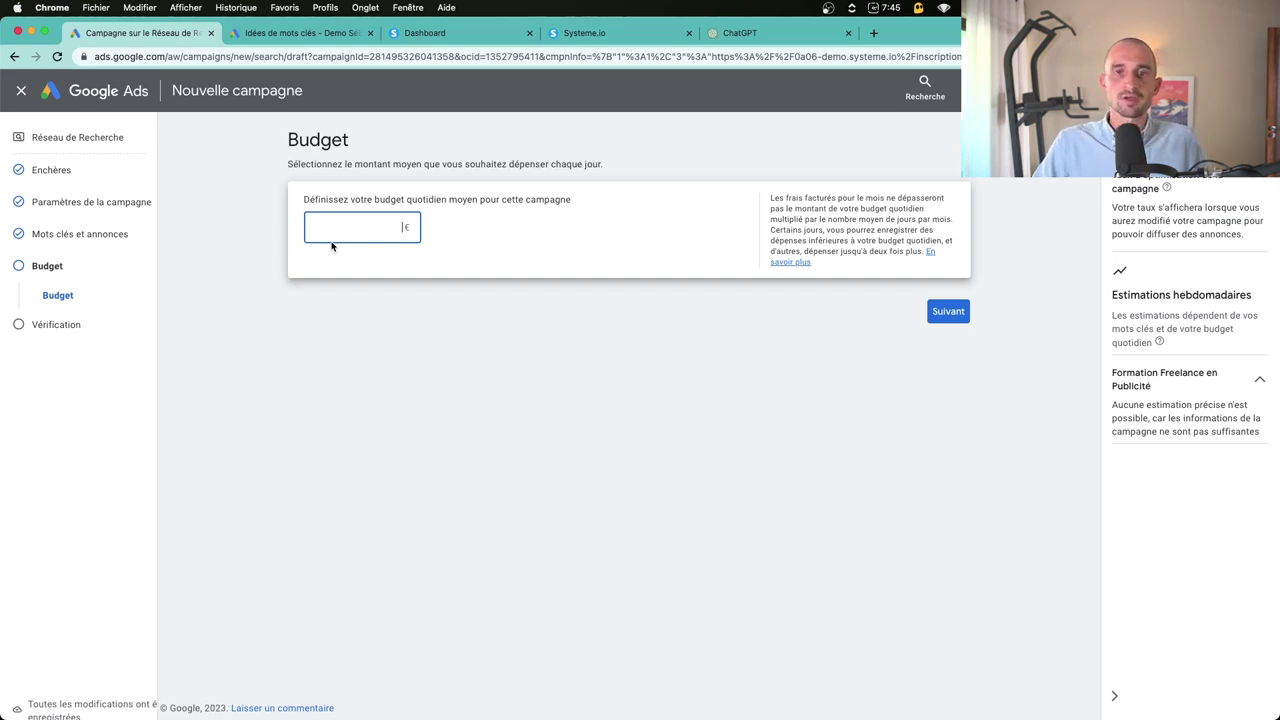
{"action": "left_click", "coordinate": [409, 309]}
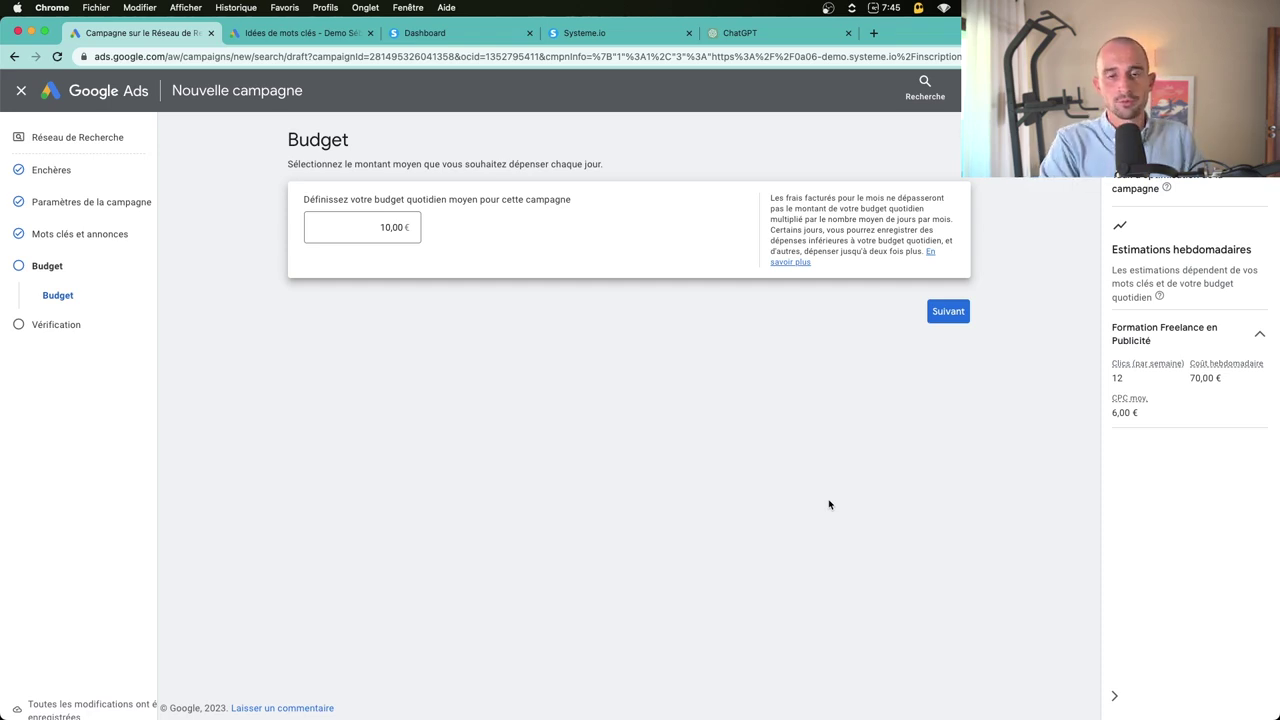
{"action": "left_click", "coordinate": [950, 311]}
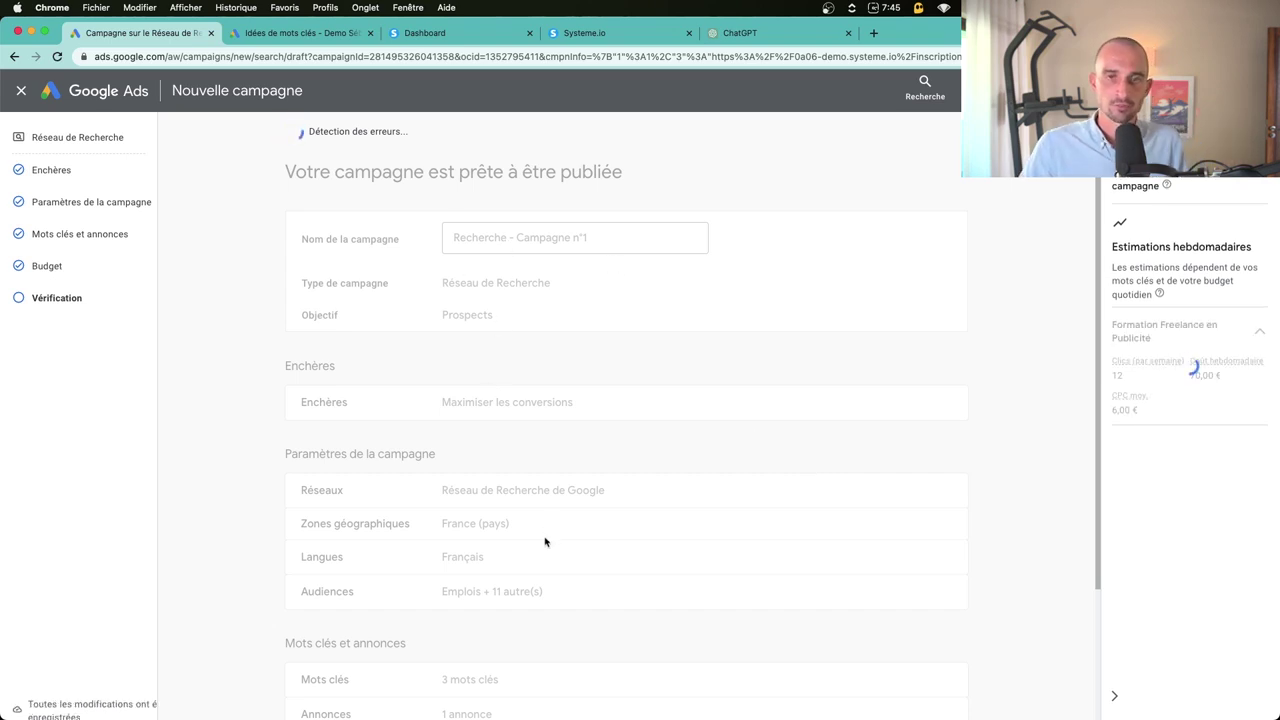
{"action": "scroll", "coordinate": [668, 272], "scroll_direction": "down", "scroll_amount": 5}
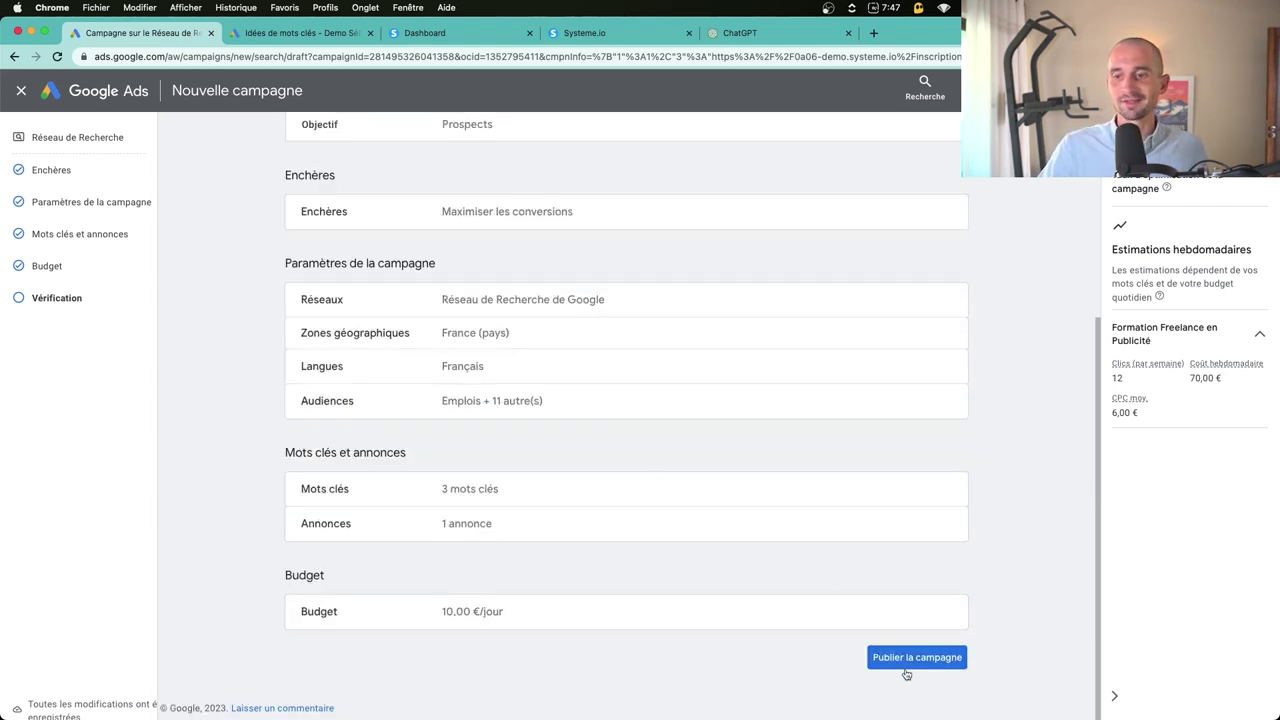
{"action": "left_click", "coordinate": [911, 657]}
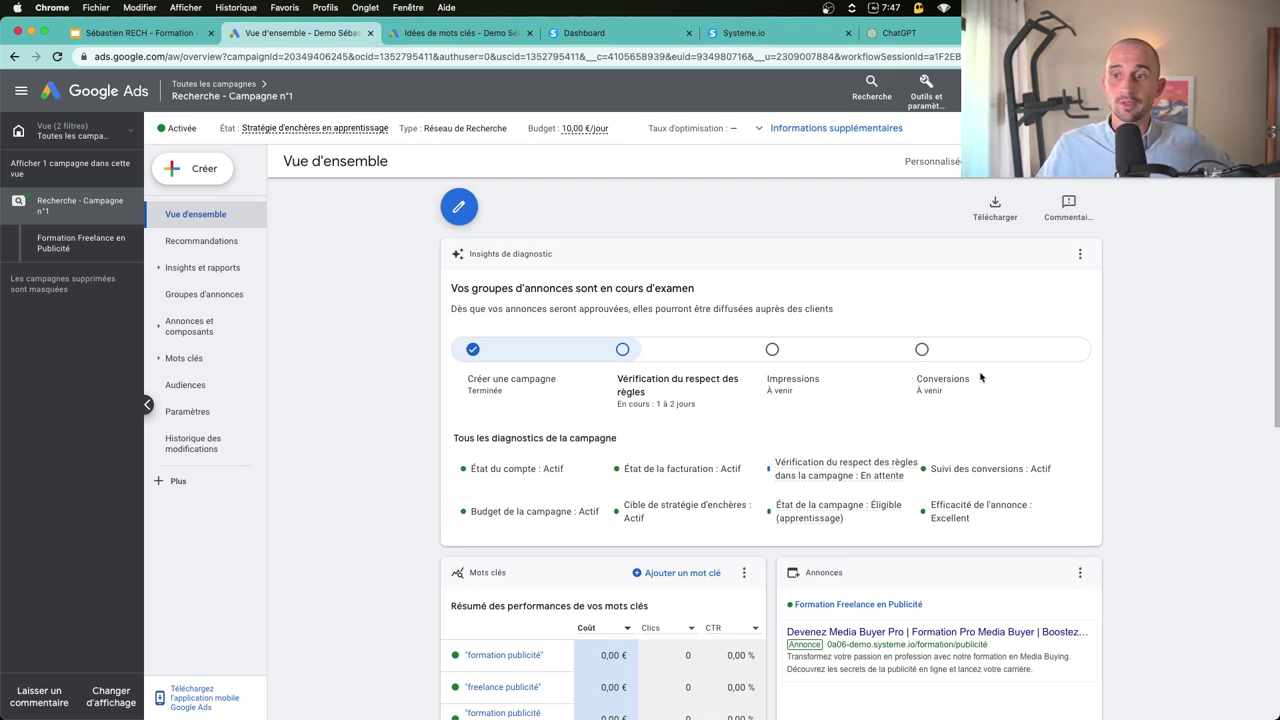
{"action": "triple_click", "coordinate": [915, 386]}
{"action": "left_click", "coordinate": [913, 387]}
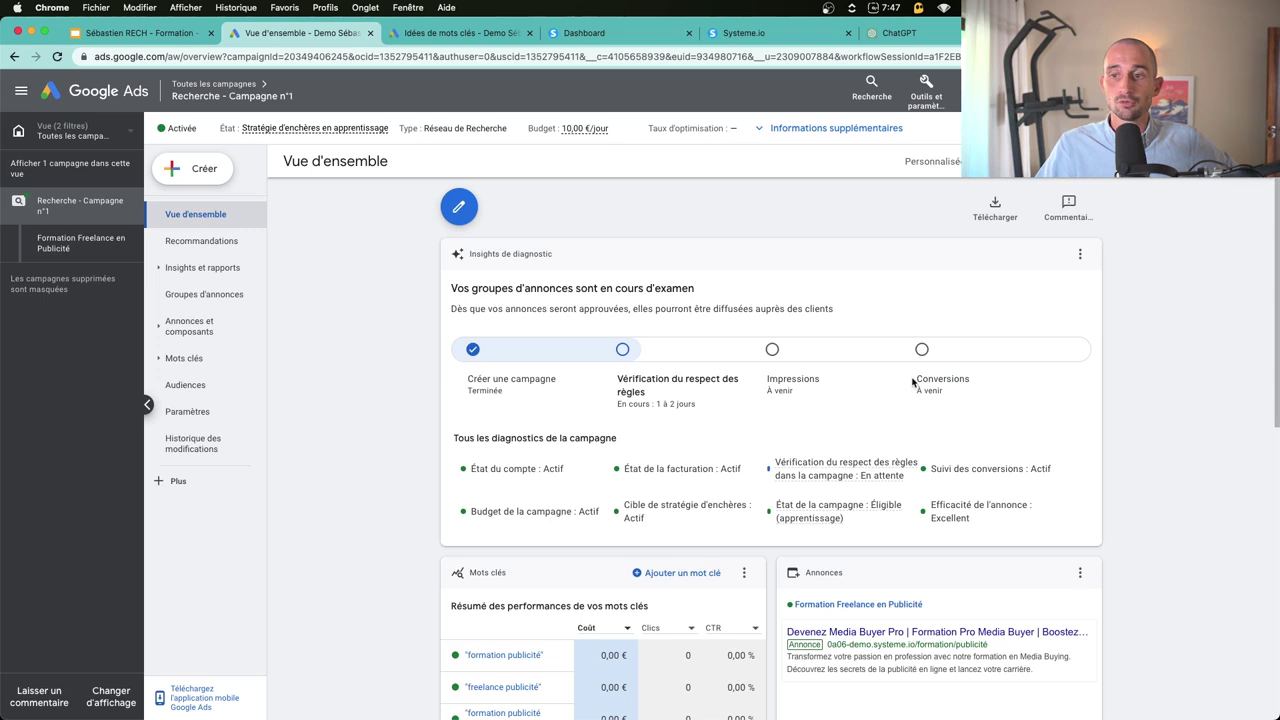
{"action": "triple_click", "coordinate": [913, 381]}
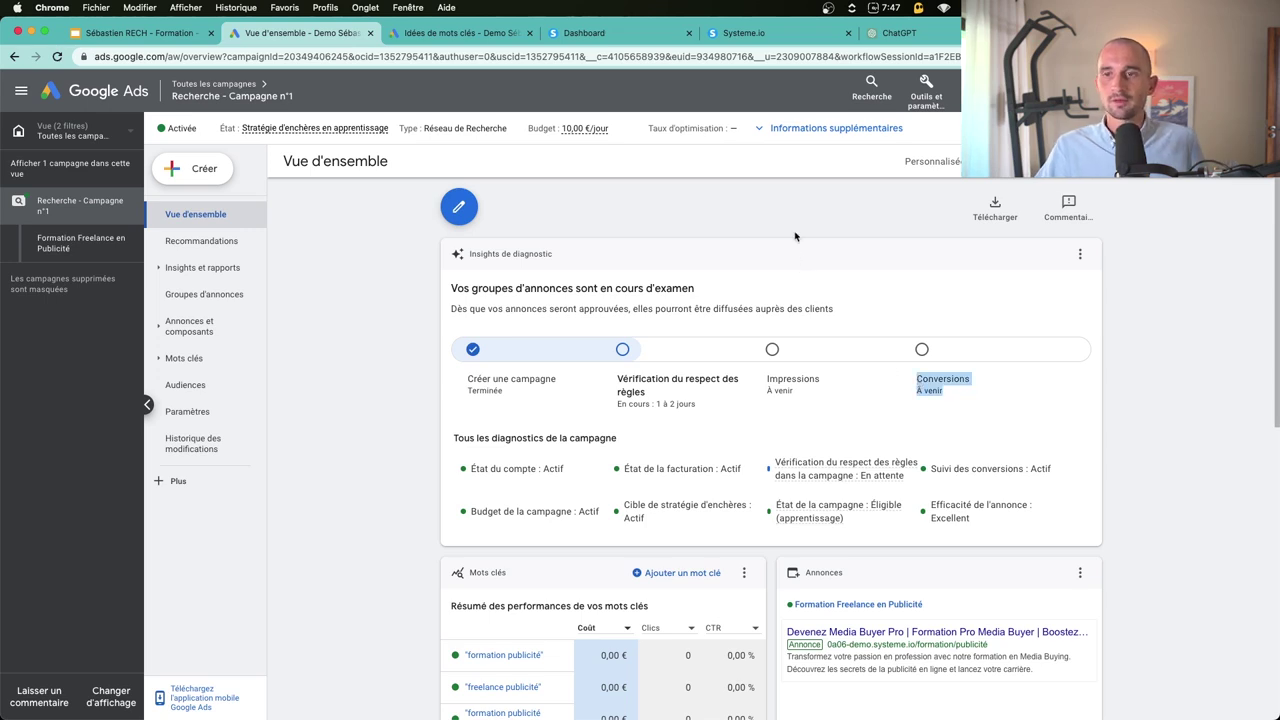
{"action": "left_click", "coordinate": [925, 98]}
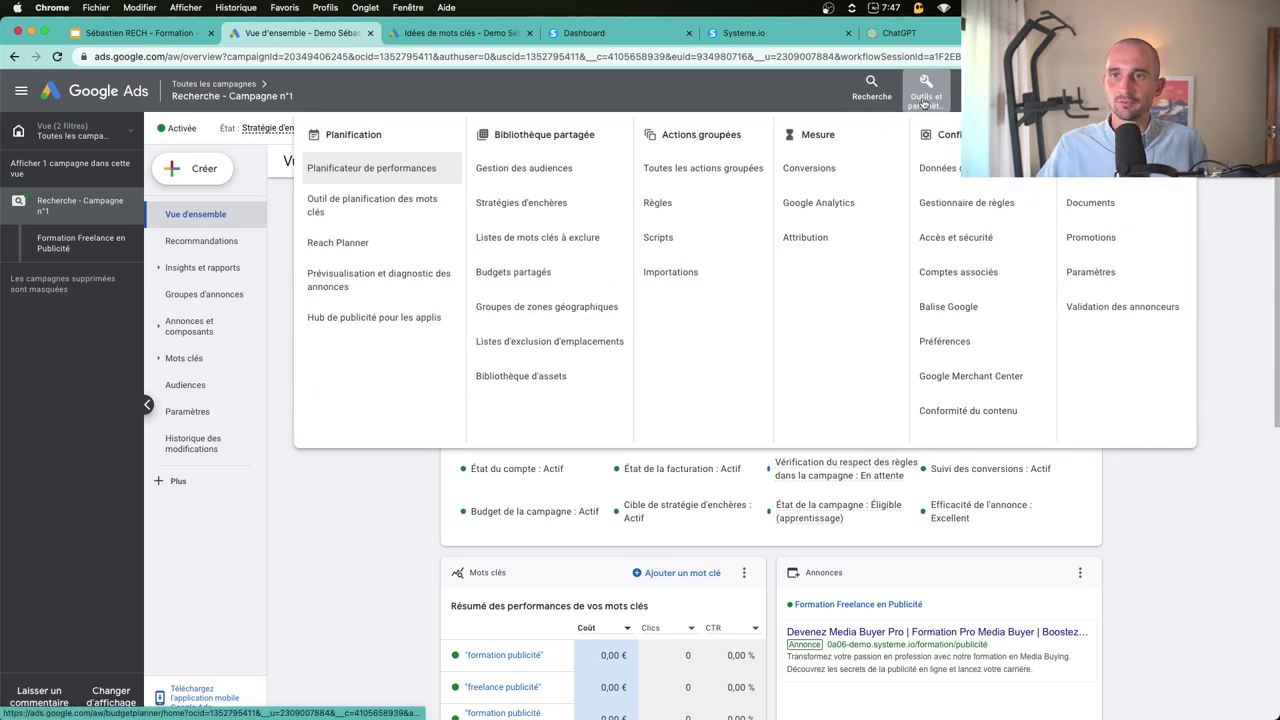
{"action": "left_click", "coordinate": [816, 174]}
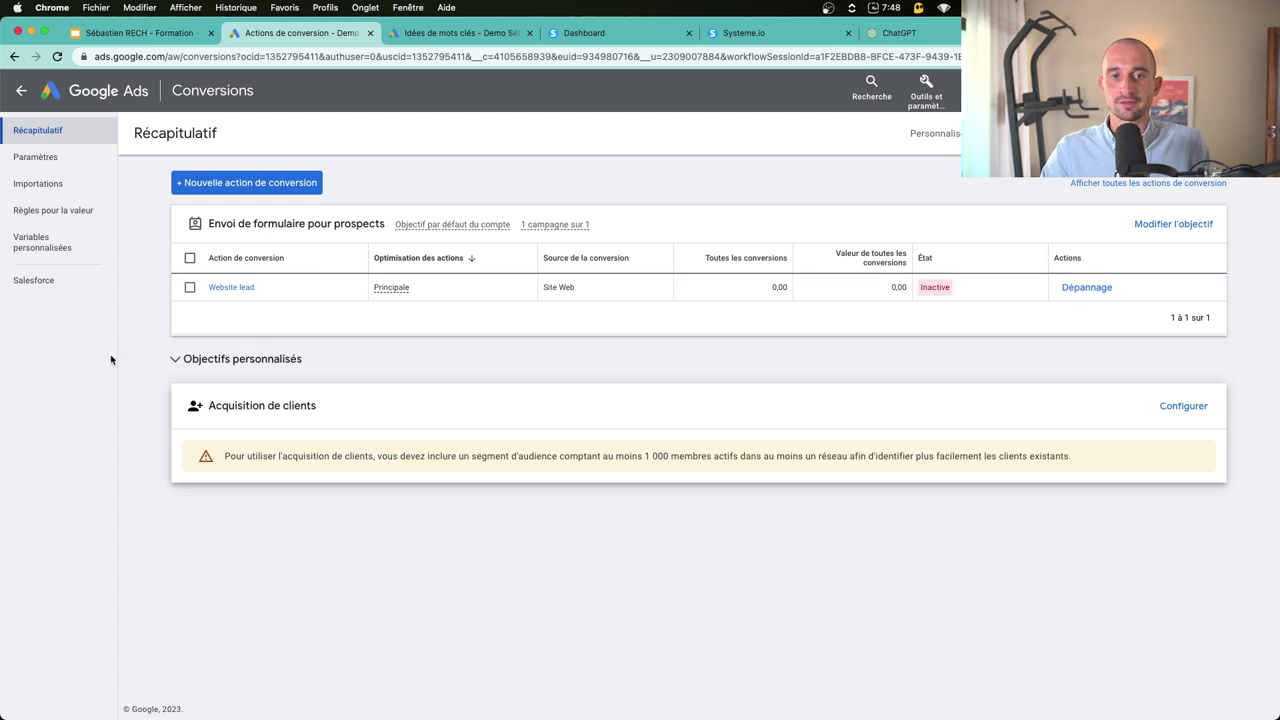
{"action": "left_click", "coordinate": [244, 182]}
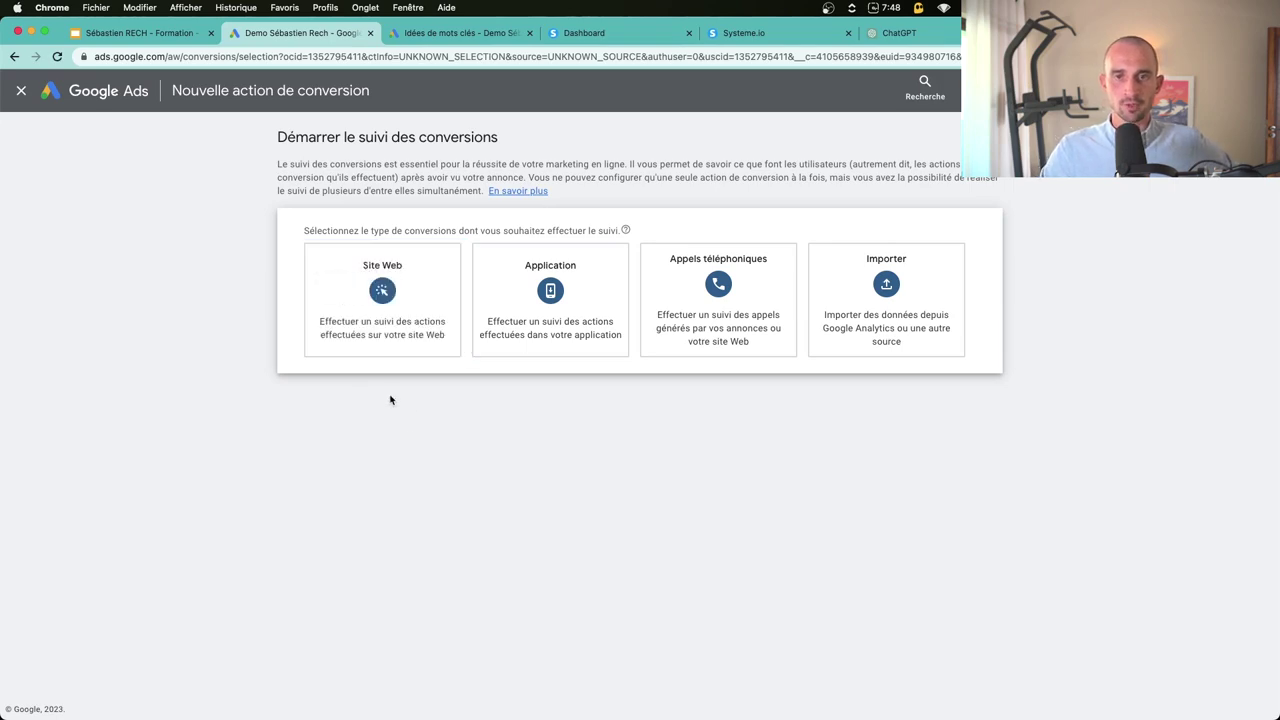
{"action": "left_click", "coordinate": [391, 297]}
{"action": "key", "text": "super+4"}
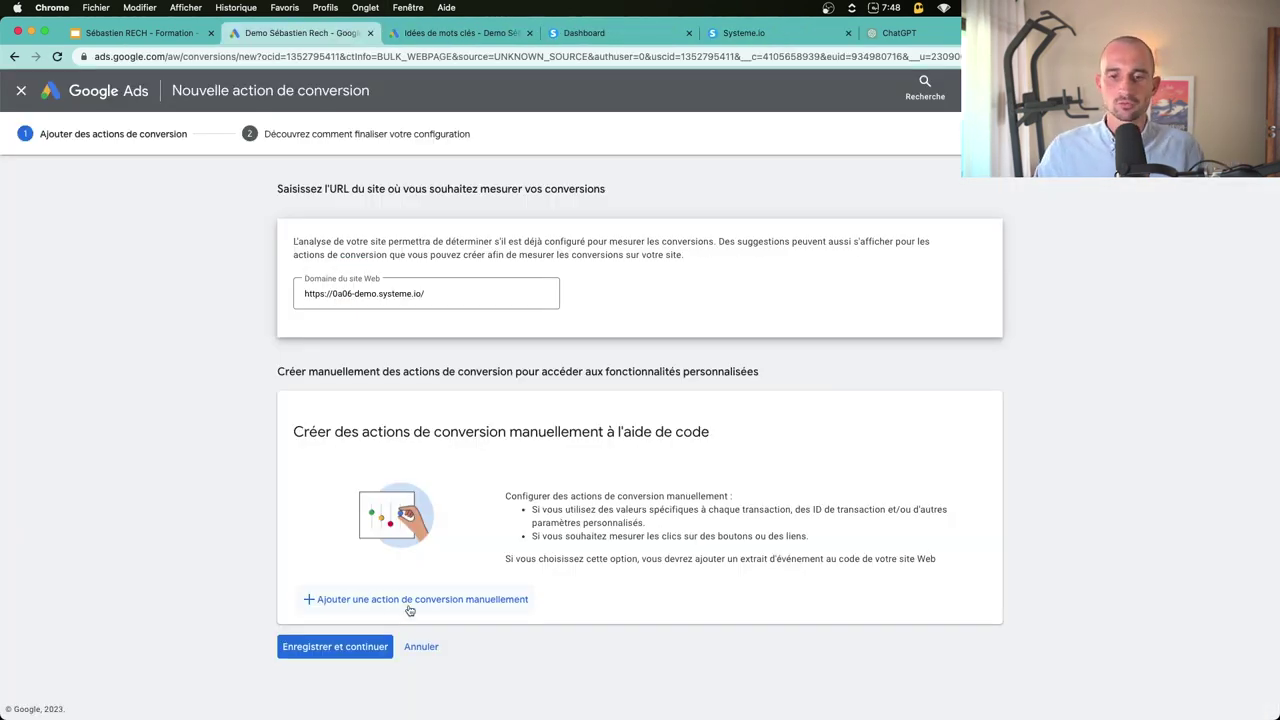
{"action": "left_click", "coordinate": [414, 600]}
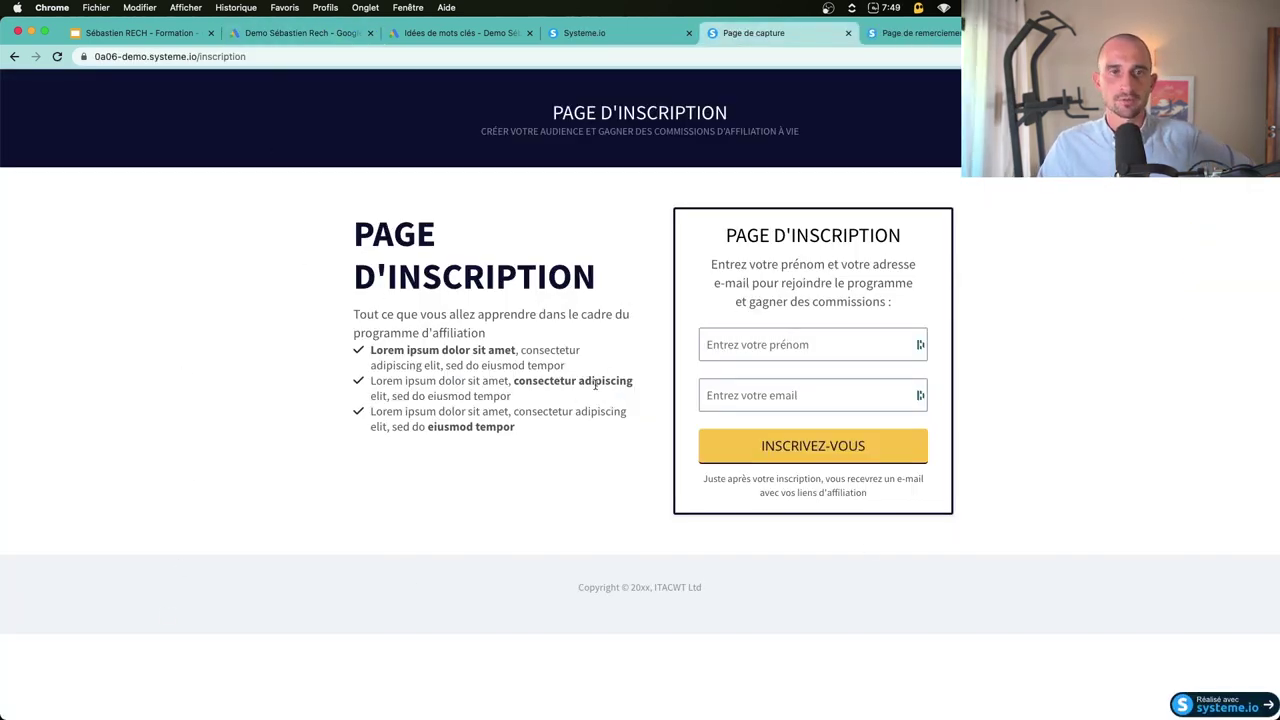
Step: Try submitting the empty form on the capture page and view the thank-you page that follows a sign-up
{"action": "left_click_drag", "start_coordinate": [587, 383], "coordinate": [538, 382]}
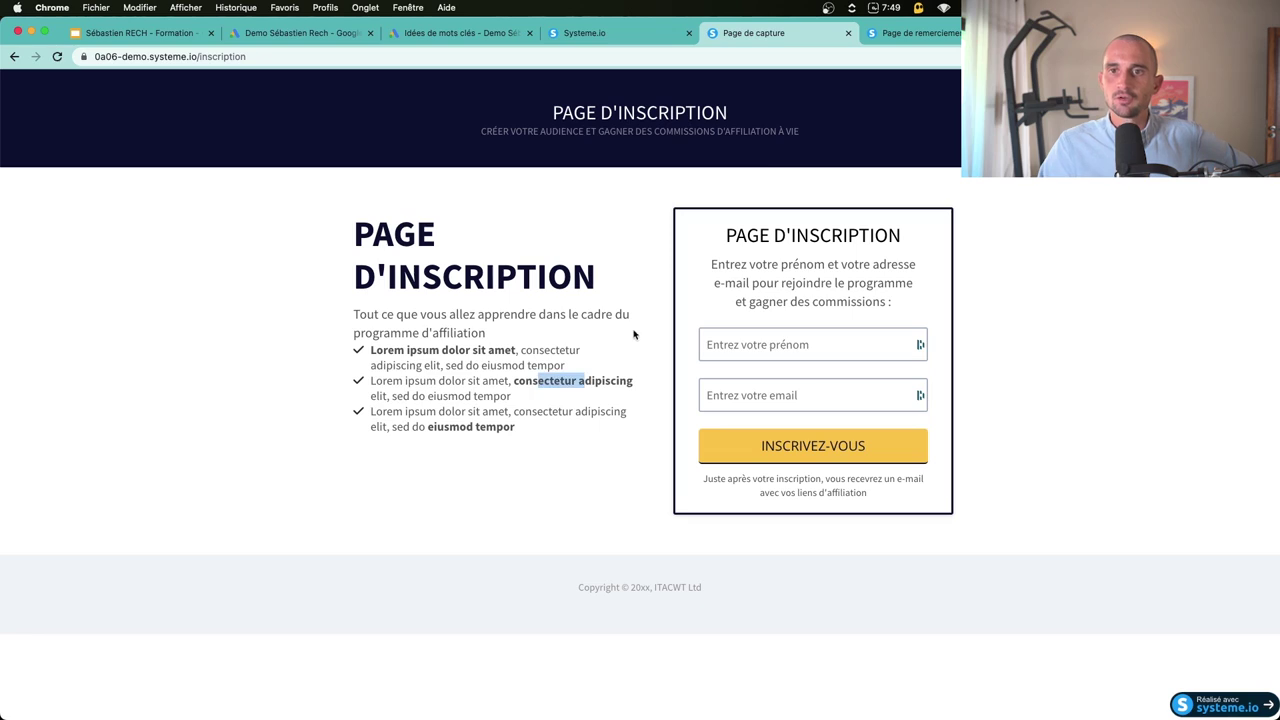
{"action": "left_click", "coordinate": [403, 416]}
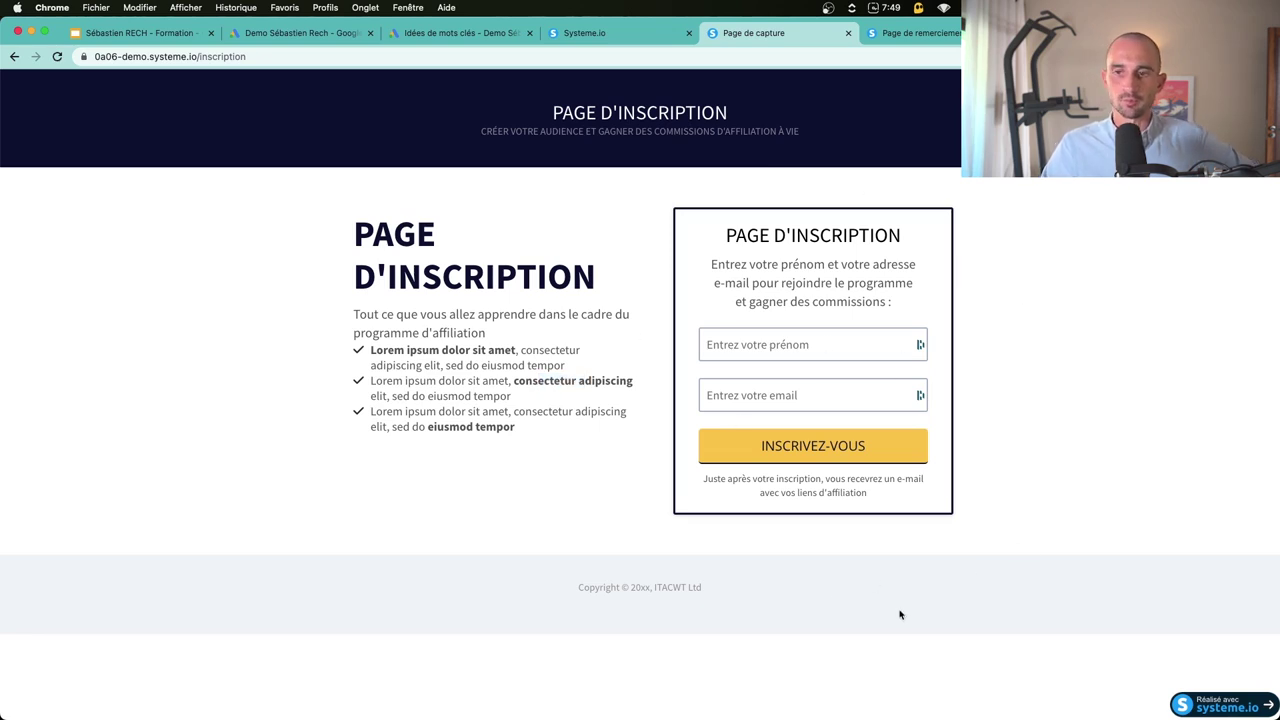
{"action": "left_click", "coordinate": [837, 448]}
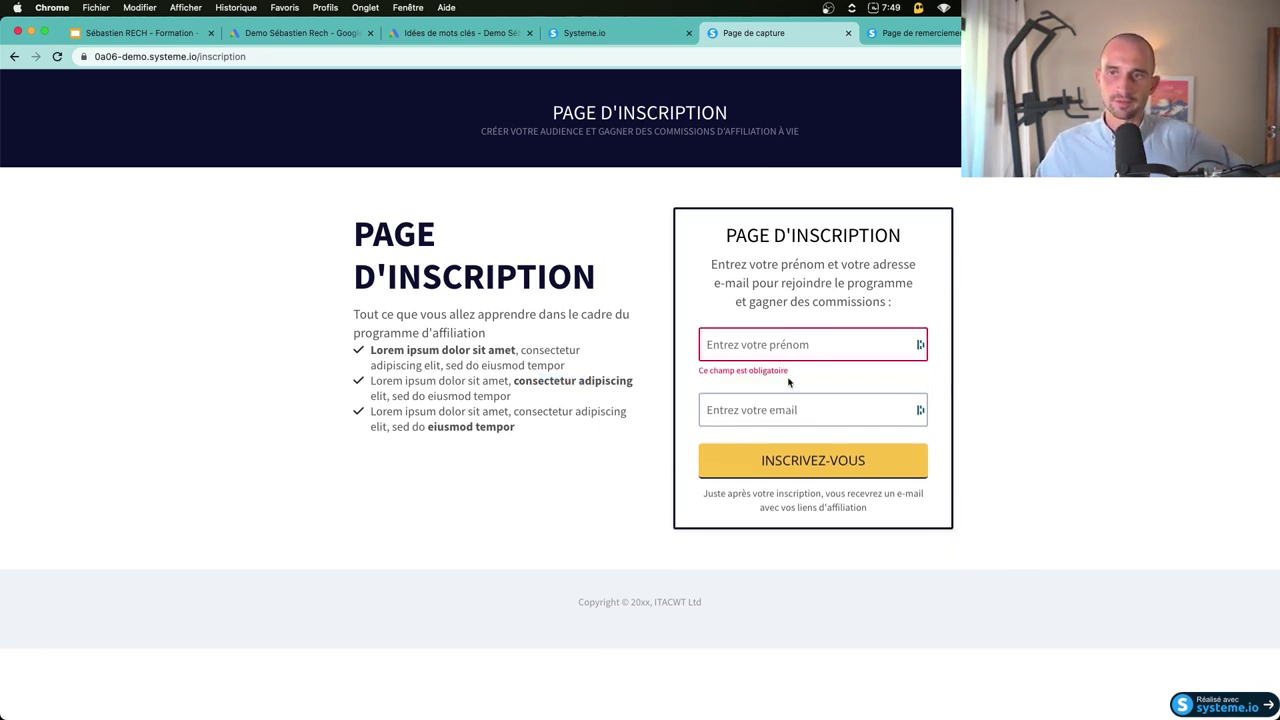
{"action": "left_click", "coordinate": [920, 33]}
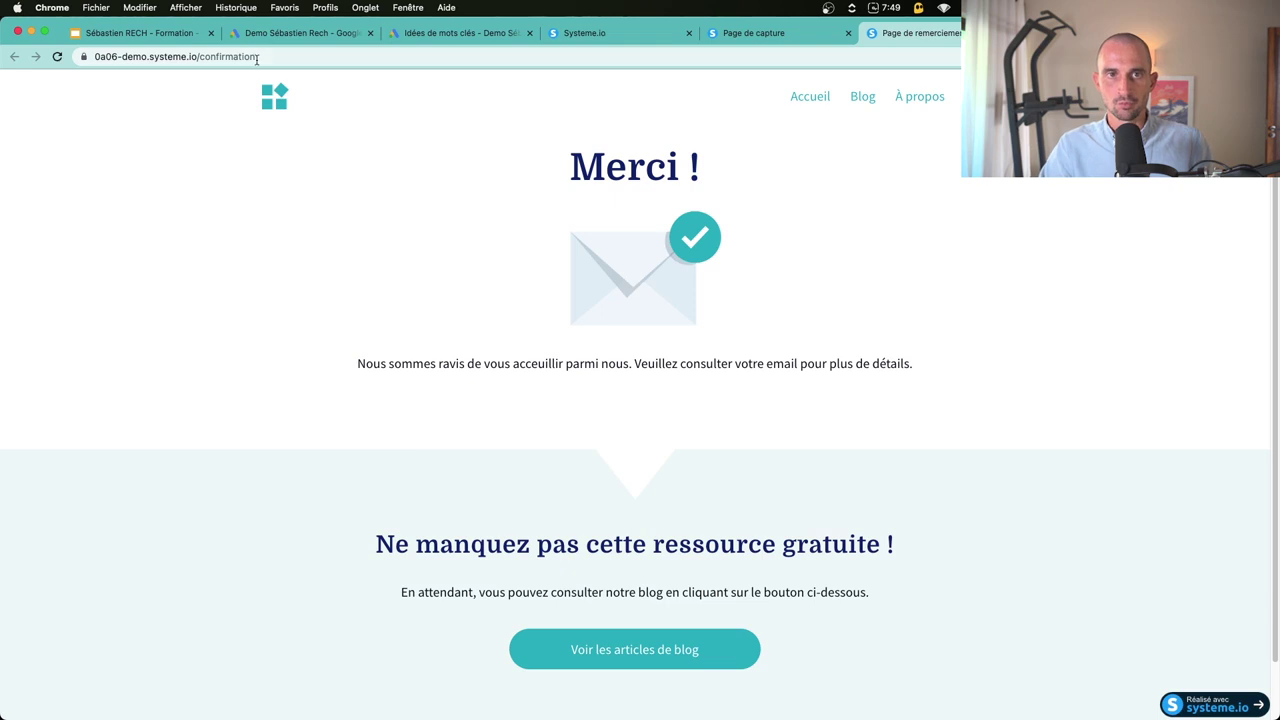
Step: Return to Google Ads and set the conversion action's goal category to "Envoi de formulaire pour prospects"
{"action": "left_click", "coordinate": [294, 40]}
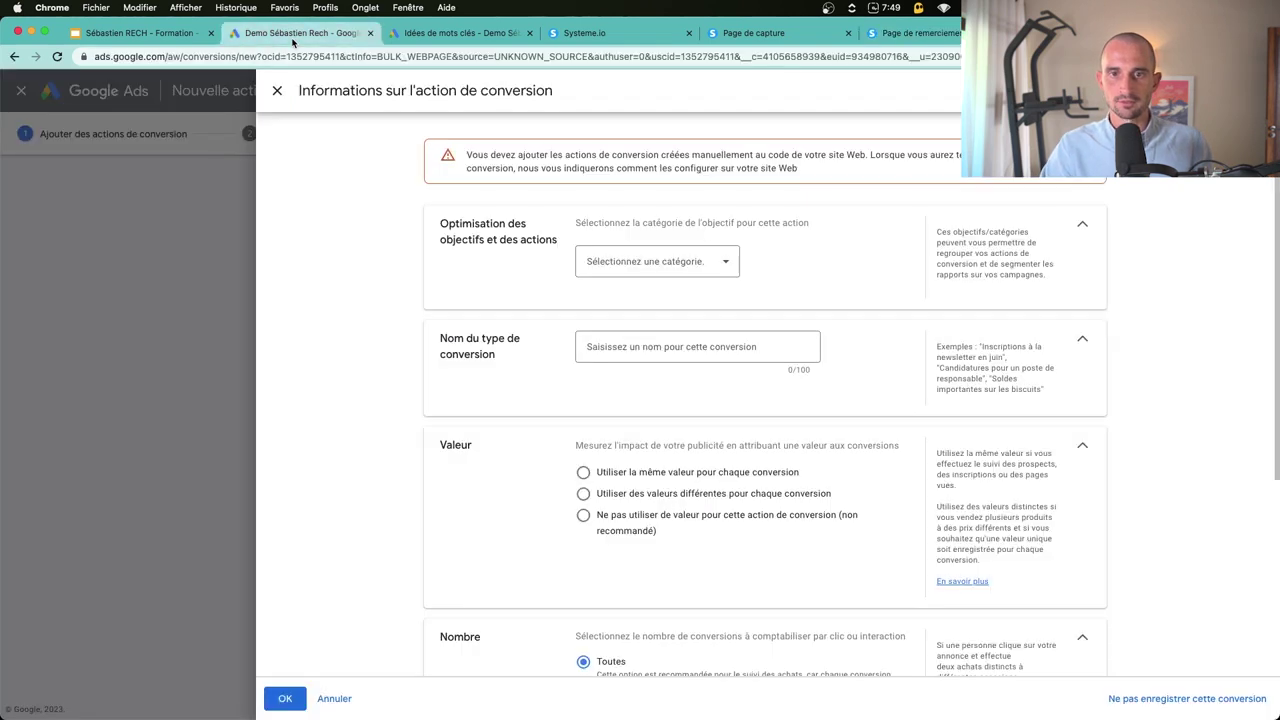
{"action": "left_click", "coordinate": [640, 261]}
{"action": "scroll", "coordinate": [658, 398], "scroll_direction": "down", "scroll_amount": 2}
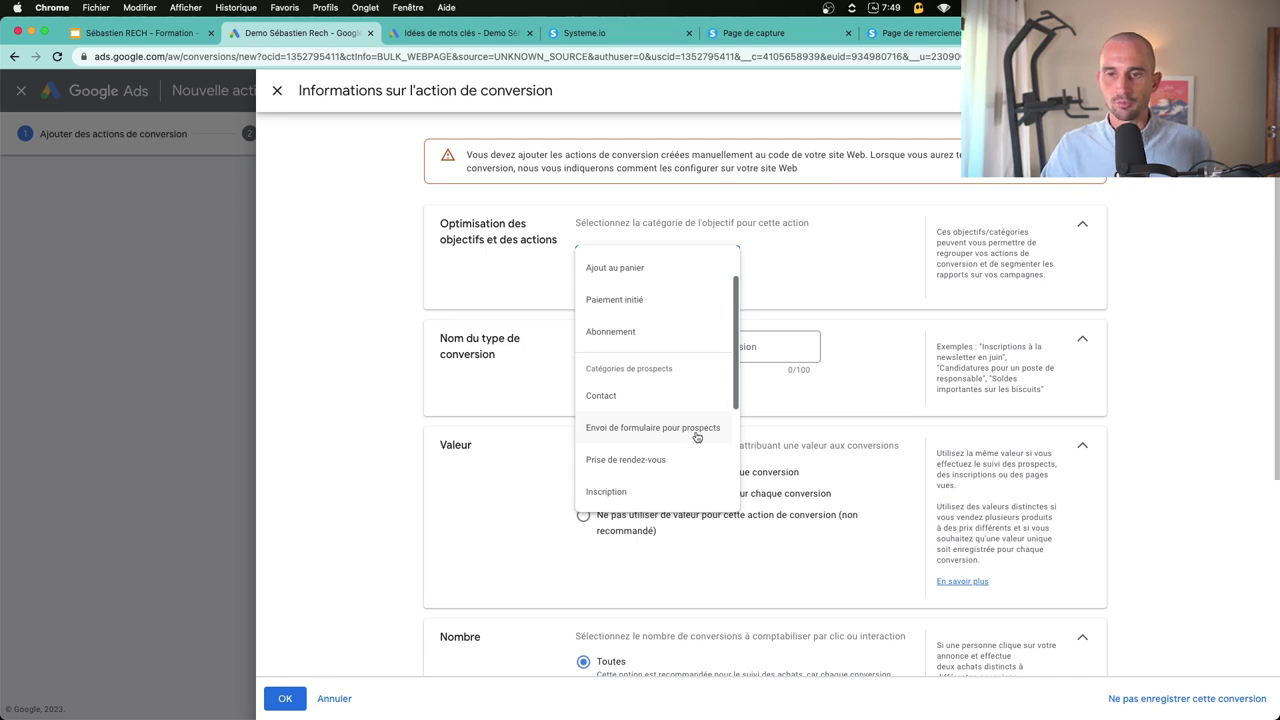
{"action": "scroll", "coordinate": [645, 427], "scroll_direction": "down", "scroll_amount": 3}
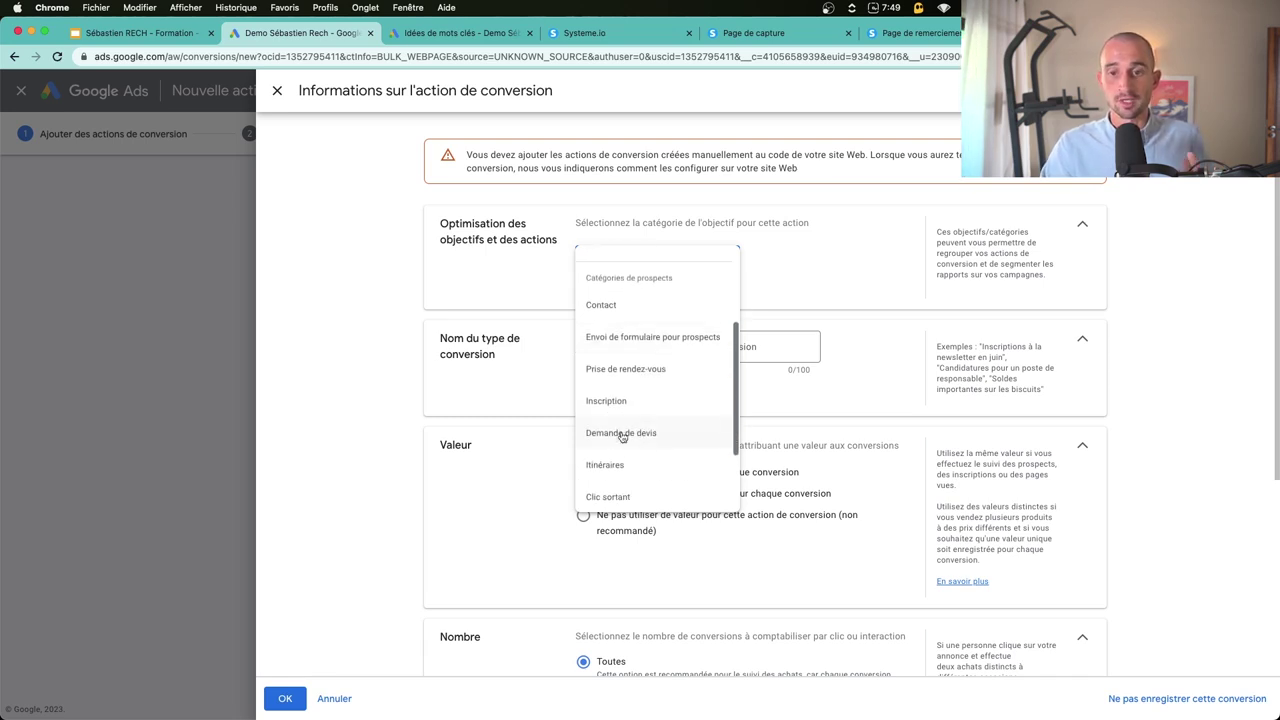
{"action": "left_click", "coordinate": [655, 346]}
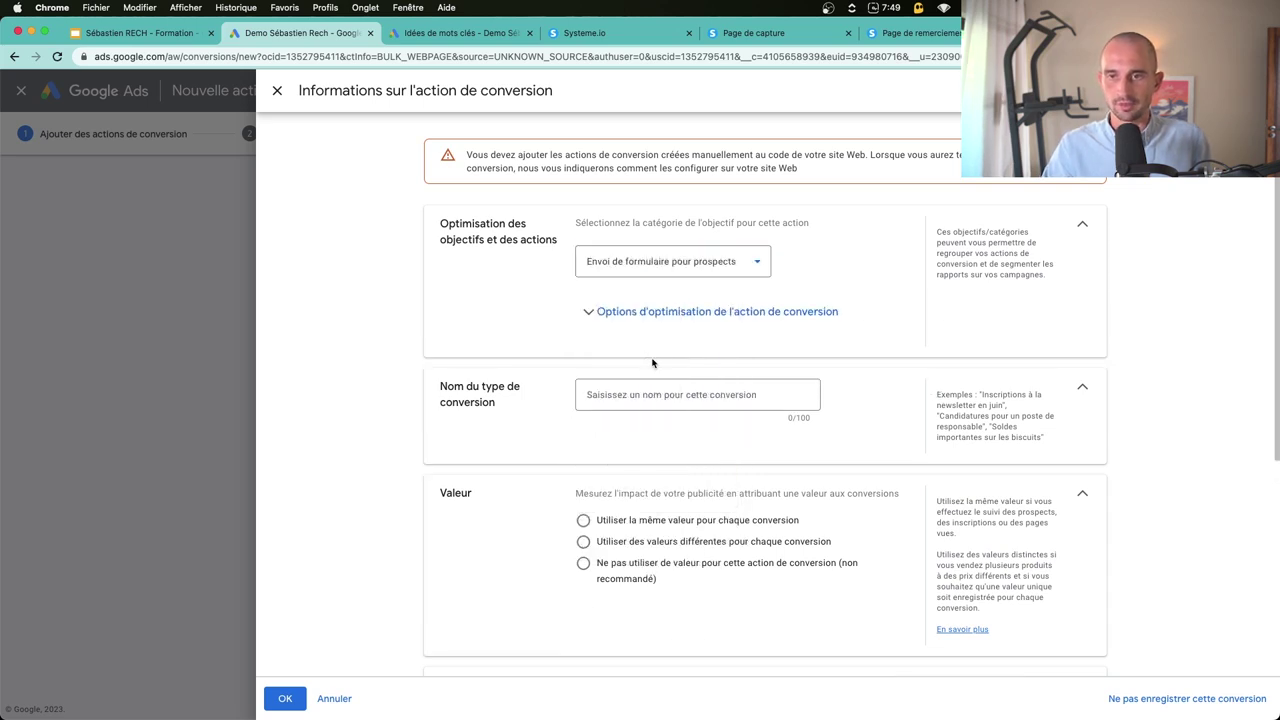
Step: Try marking the conversion as a secondary action in the optimisation options and restore it to the primary action
{"action": "left_click", "coordinate": [657, 313]}
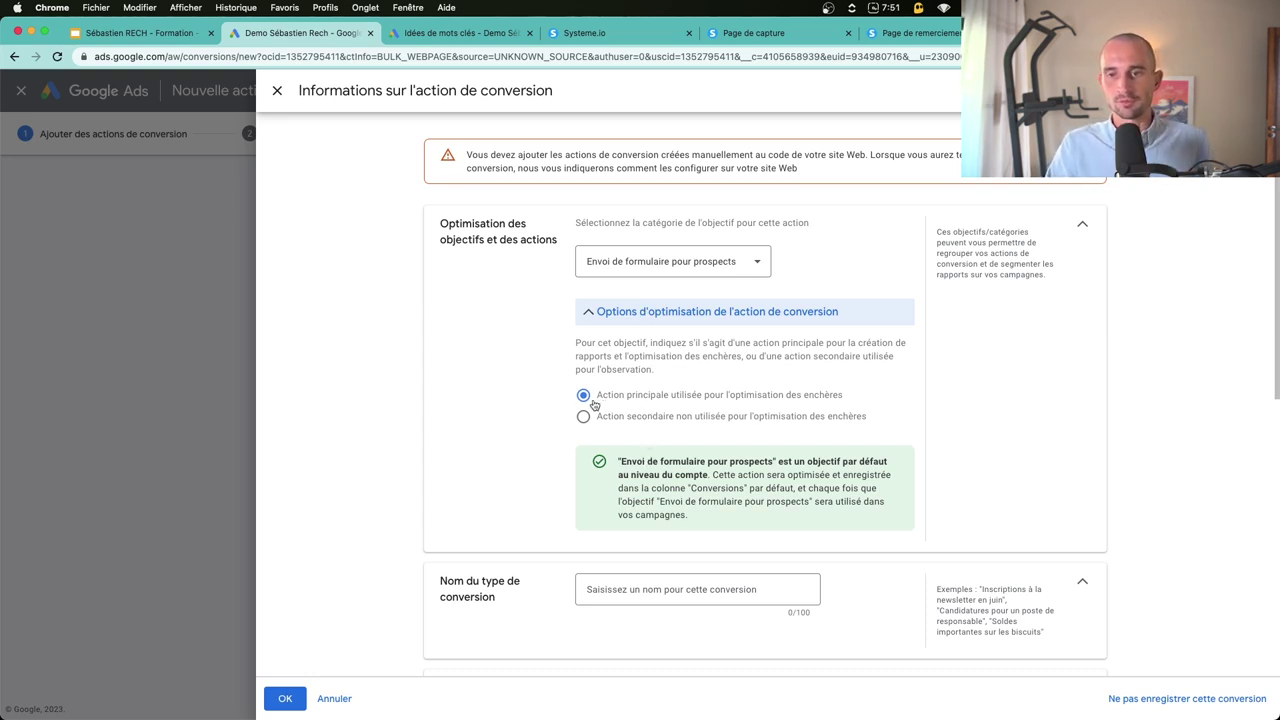
{"action": "left_click_drag", "start_coordinate": [599, 398], "coordinate": [673, 404]}
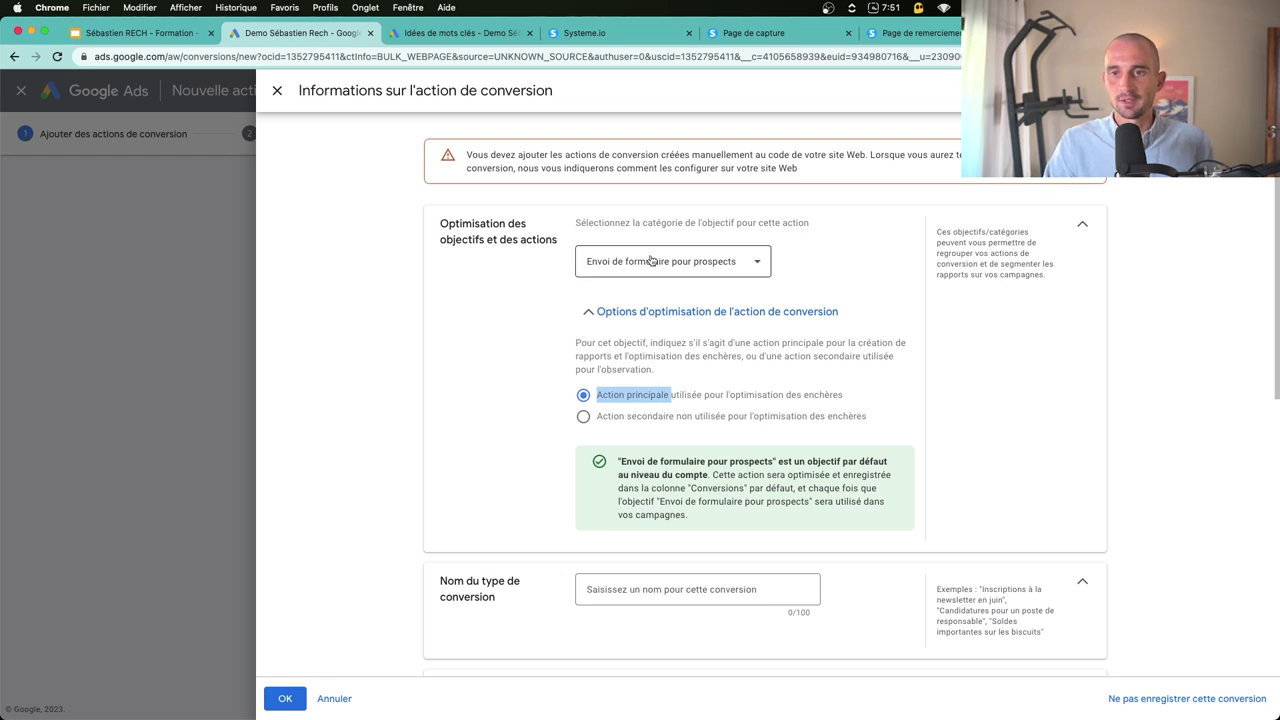
{"action": "left_click", "coordinate": [641, 420]}
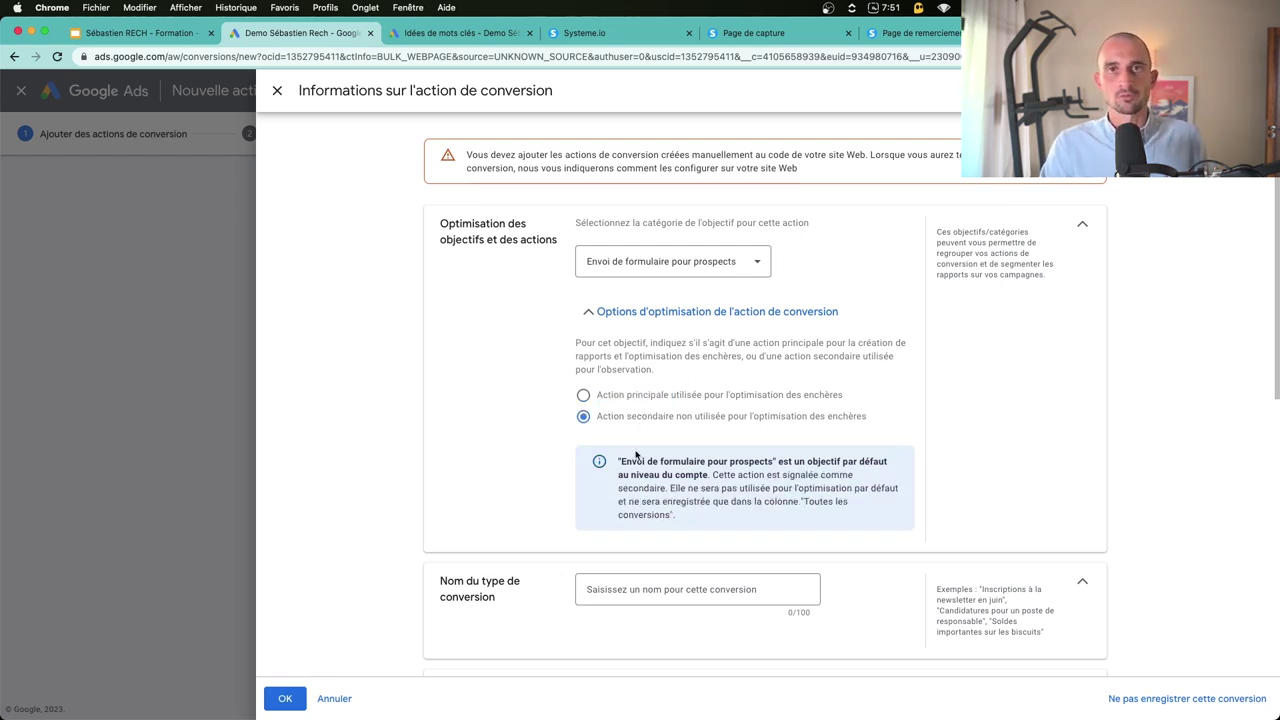
{"action": "left_click", "coordinate": [640, 396]}
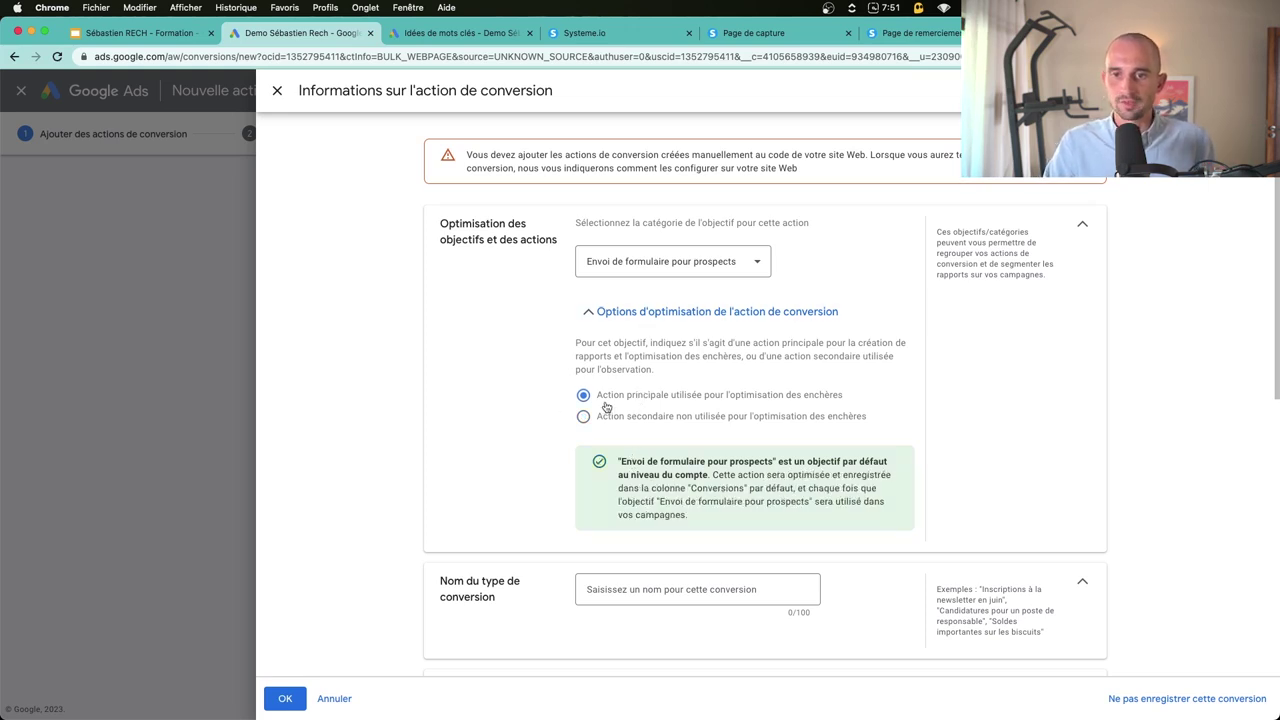
Step: Collapse the optimisation options and name the conversion "Inscription E-book"
{"action": "left_click", "coordinate": [661, 318]}
{"action": "left_click", "coordinate": [646, 392]}
{"action": "type", "text": "Inscription E-book"}
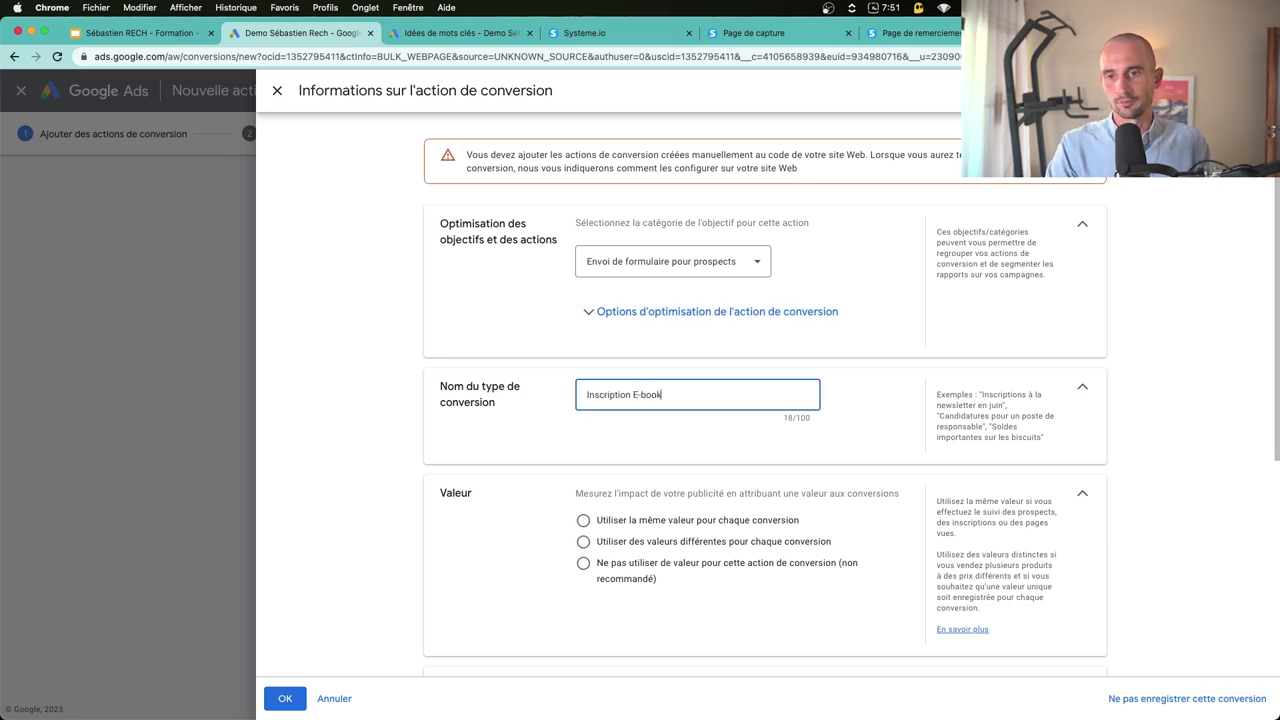
Step: Try the conversion without a value, and with the same value of 5 € for each conversion
{"action": "left_click", "coordinate": [583, 563]}
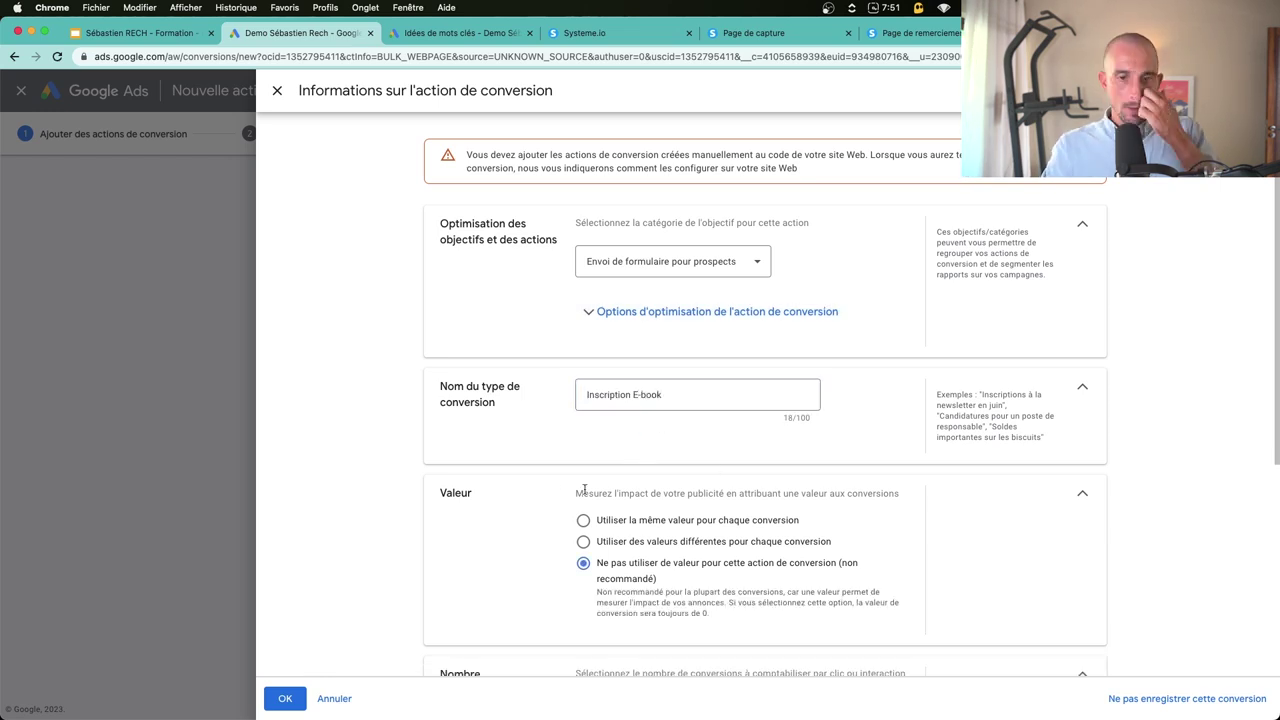
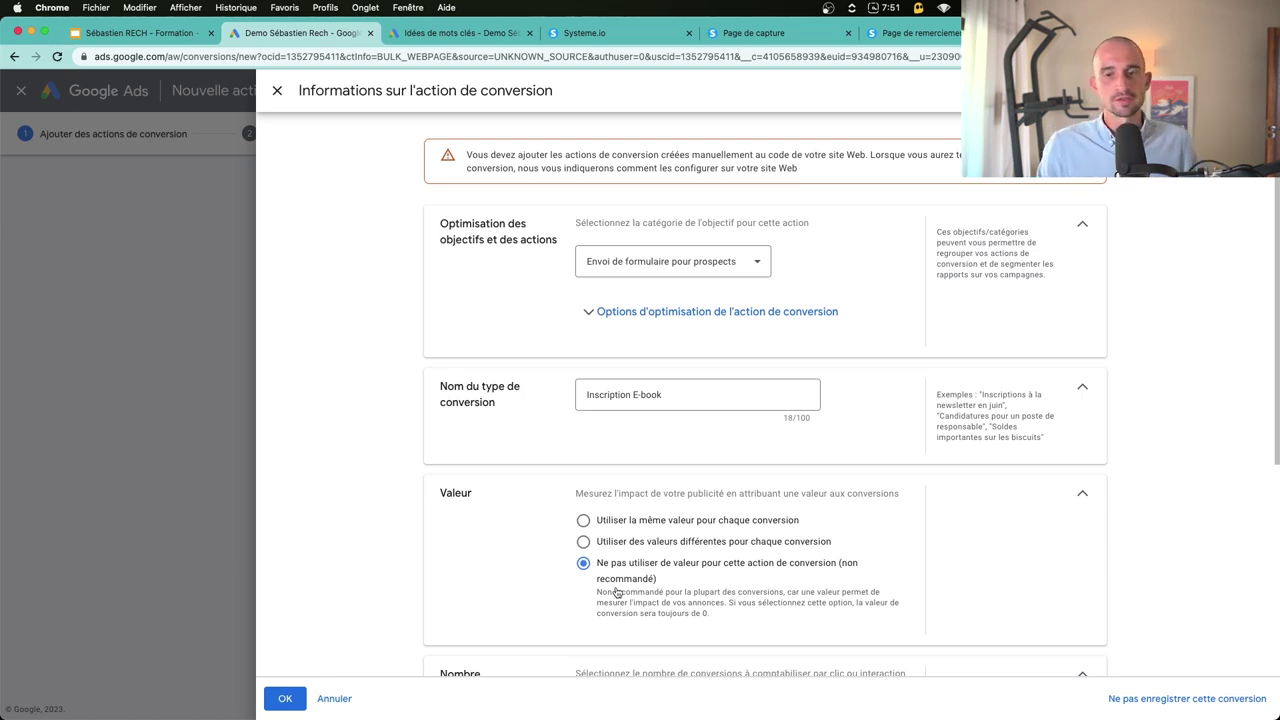
{"action": "left_click", "coordinate": [631, 522]}
{"action": "left_click", "coordinate": [645, 582]}
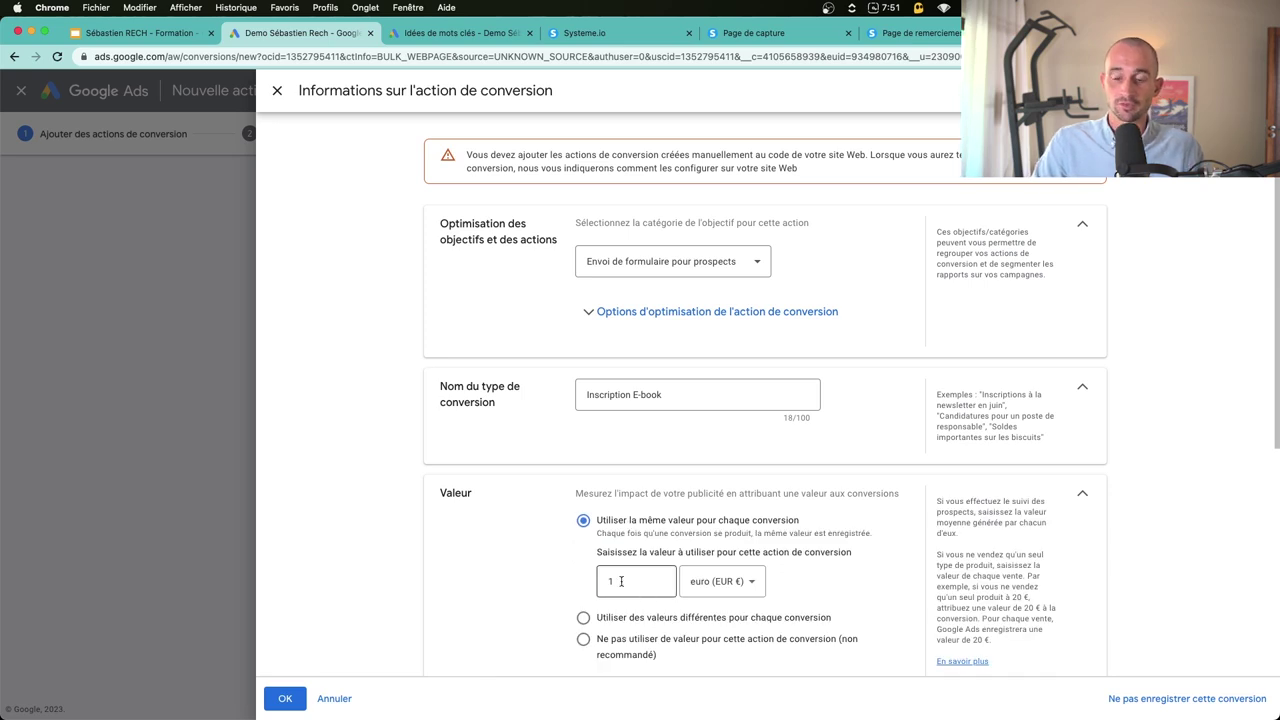
{"action": "key", "text": "BackSpace"}
{"action": "type", "text": "5"}
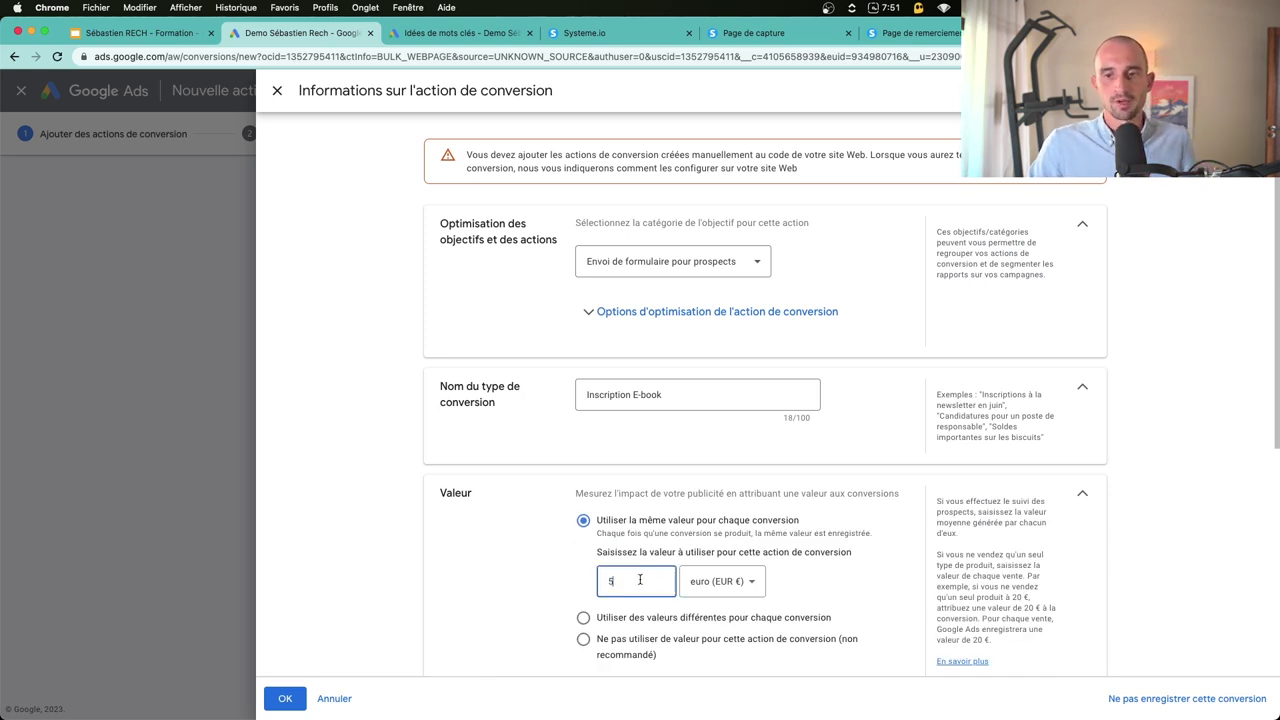
{"action": "left_click_drag", "start_coordinate": [640, 580], "coordinate": [538, 571]}
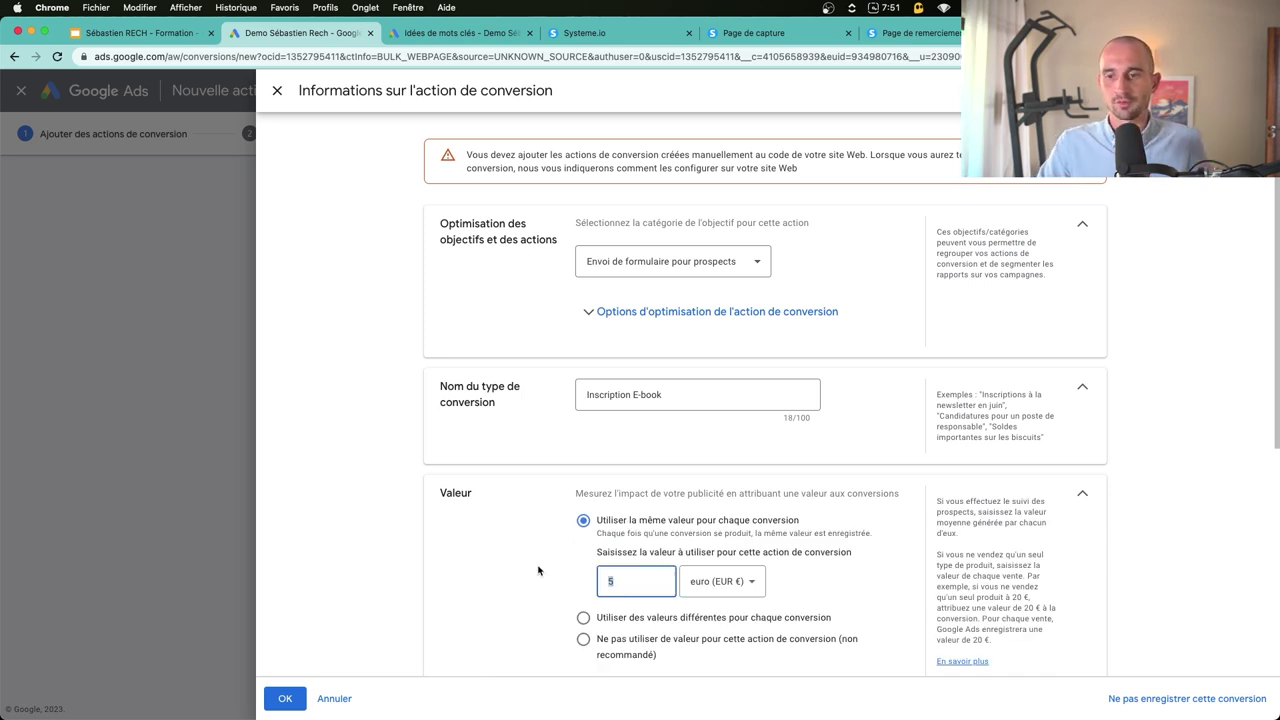
Step: Use the same value of 1 € for each conversion
{"action": "scroll", "coordinate": [557, 560], "scroll_direction": "down", "scroll_amount": 2}
{"action": "left_click", "coordinate": [585, 528]}
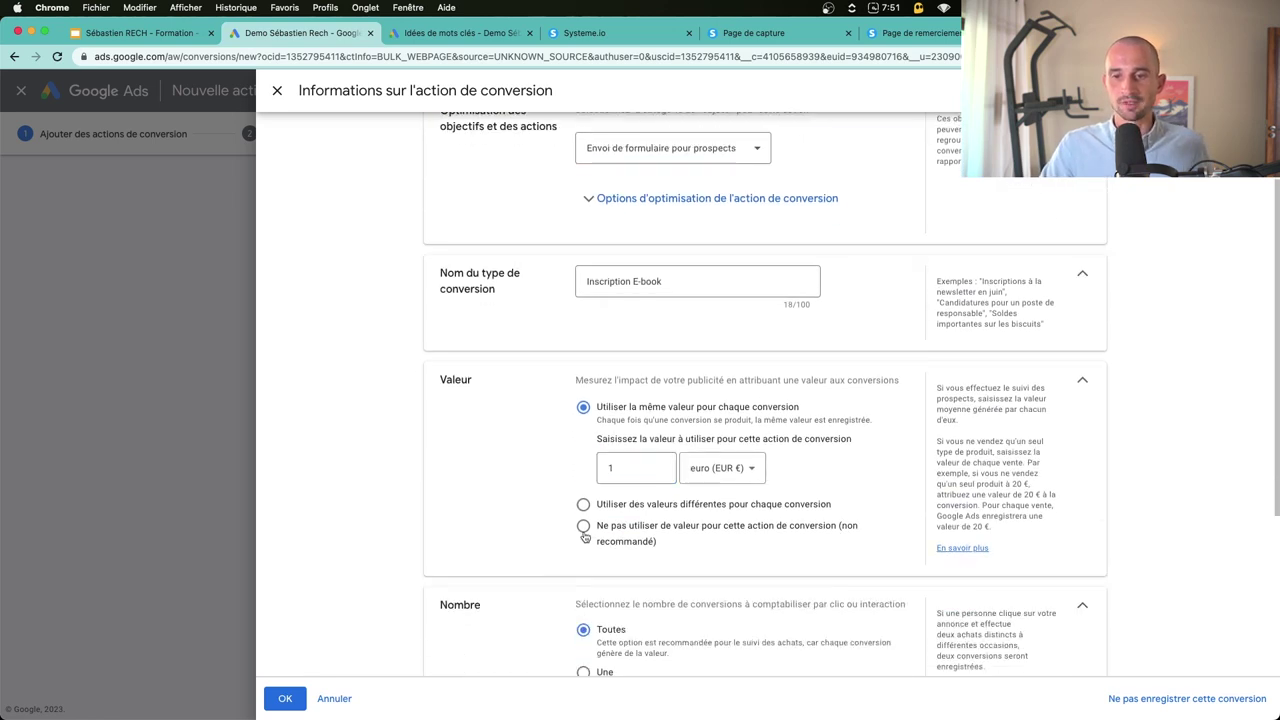
{"action": "left_click", "coordinate": [626, 412]}
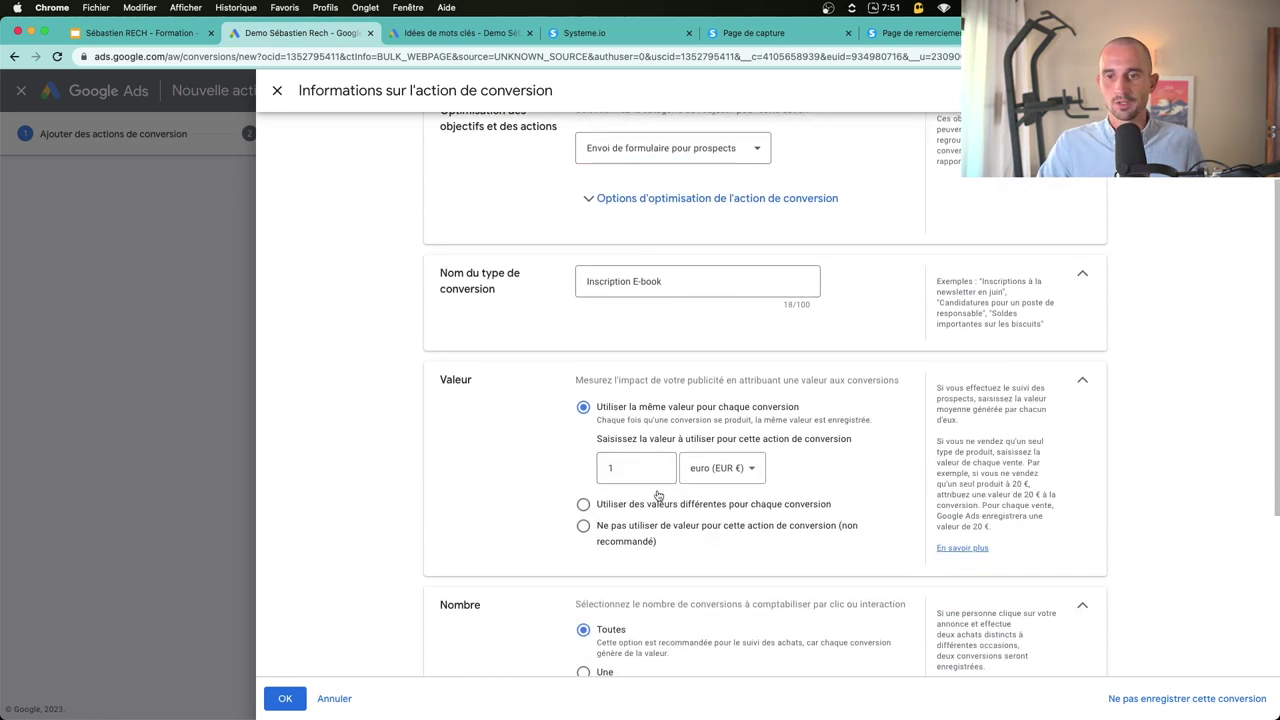
{"action": "double_click", "coordinate": [649, 470]}
{"action": "scroll", "coordinate": [500, 477], "scroll_direction": "down", "scroll_amount": 3}
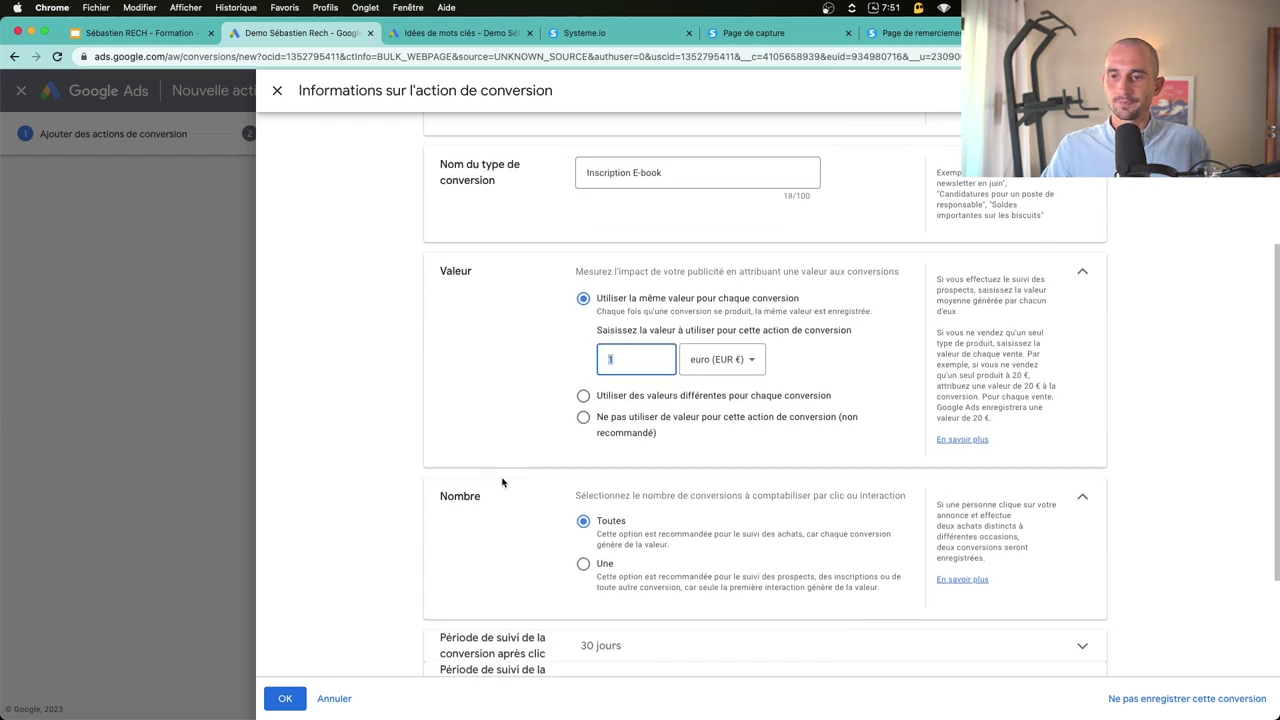
Step: Set the number of conversions counted per click or interaction to "Une"
{"action": "left_click", "coordinate": [506, 531]}
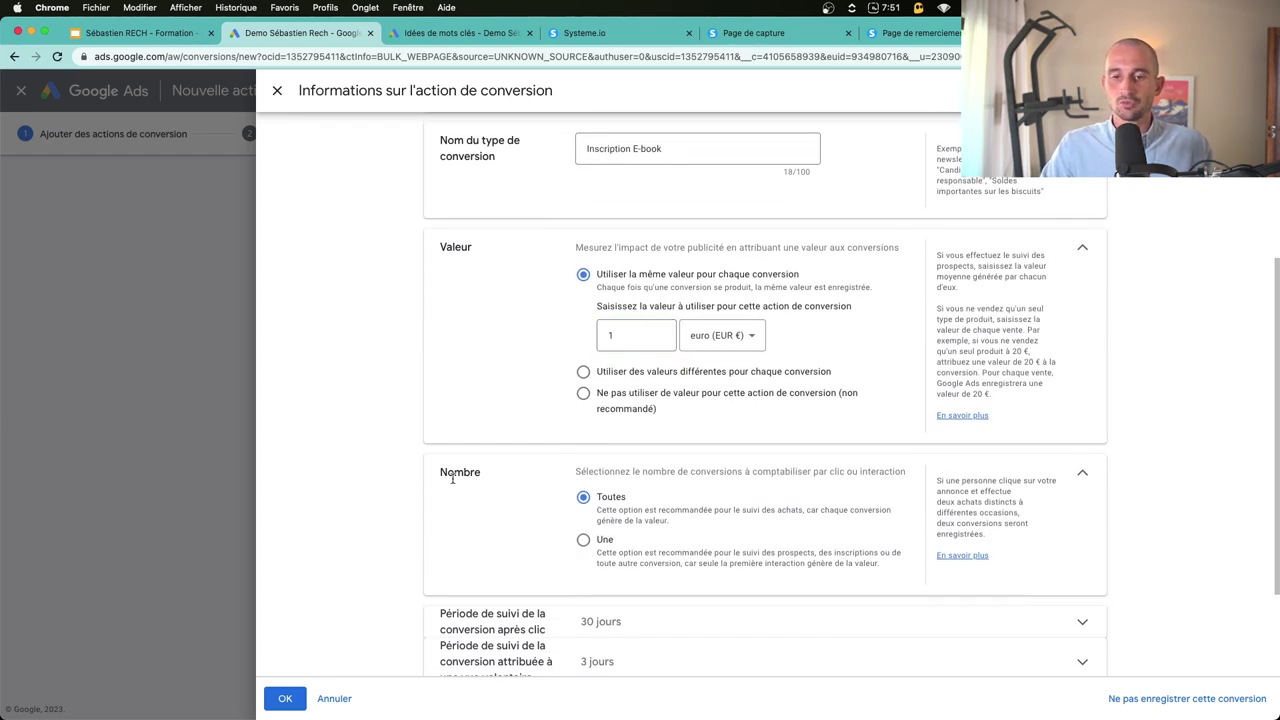
{"action": "left_click", "coordinate": [583, 542]}
{"action": "scroll", "coordinate": [598, 562], "scroll_direction": "down", "scroll_amount": 3}
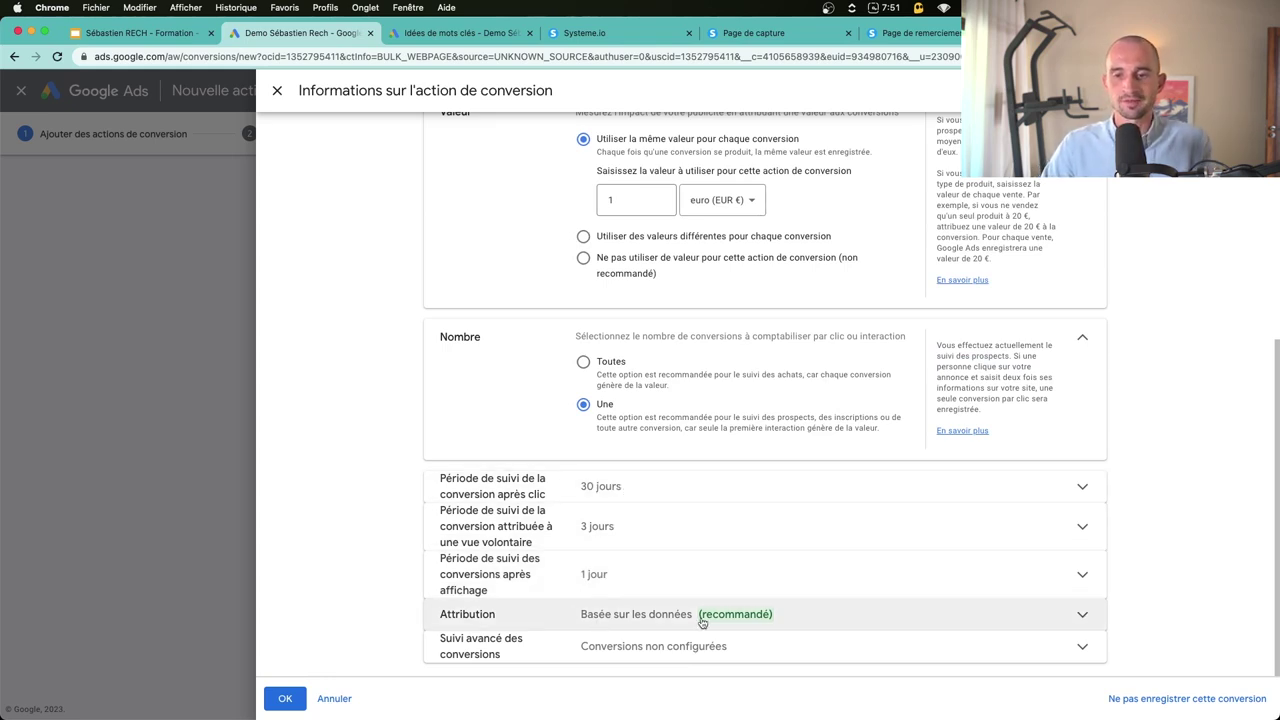
Step: Confirm the "Inscription E-book" conversion settings and check its entry in the list of manual conversion actions
{"action": "left_click", "coordinate": [284, 700]}
{"action": "scroll", "coordinate": [320, 550], "scroll_direction": "down", "scroll_amount": 1}
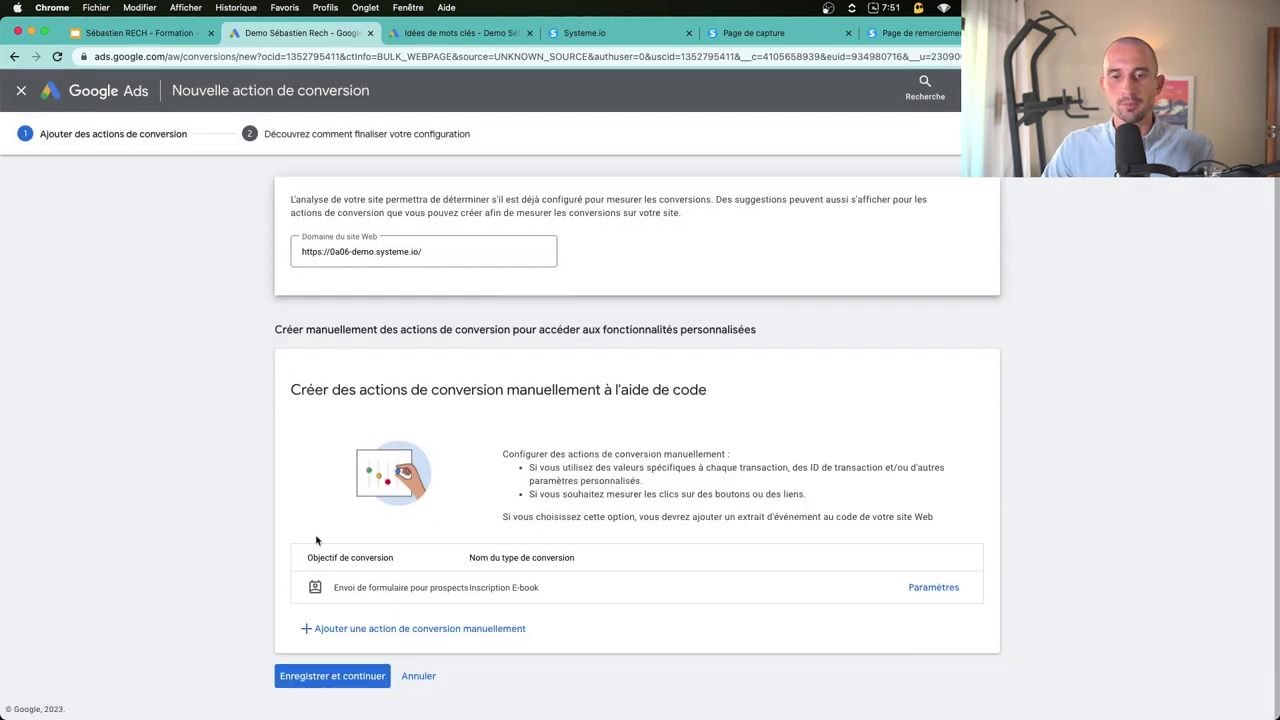
{"action": "triple_click", "coordinate": [334, 587]}
{"action": "left_click", "coordinate": [468, 595], "text": "shift"}
{"action": "left_click", "coordinate": [474, 590]}
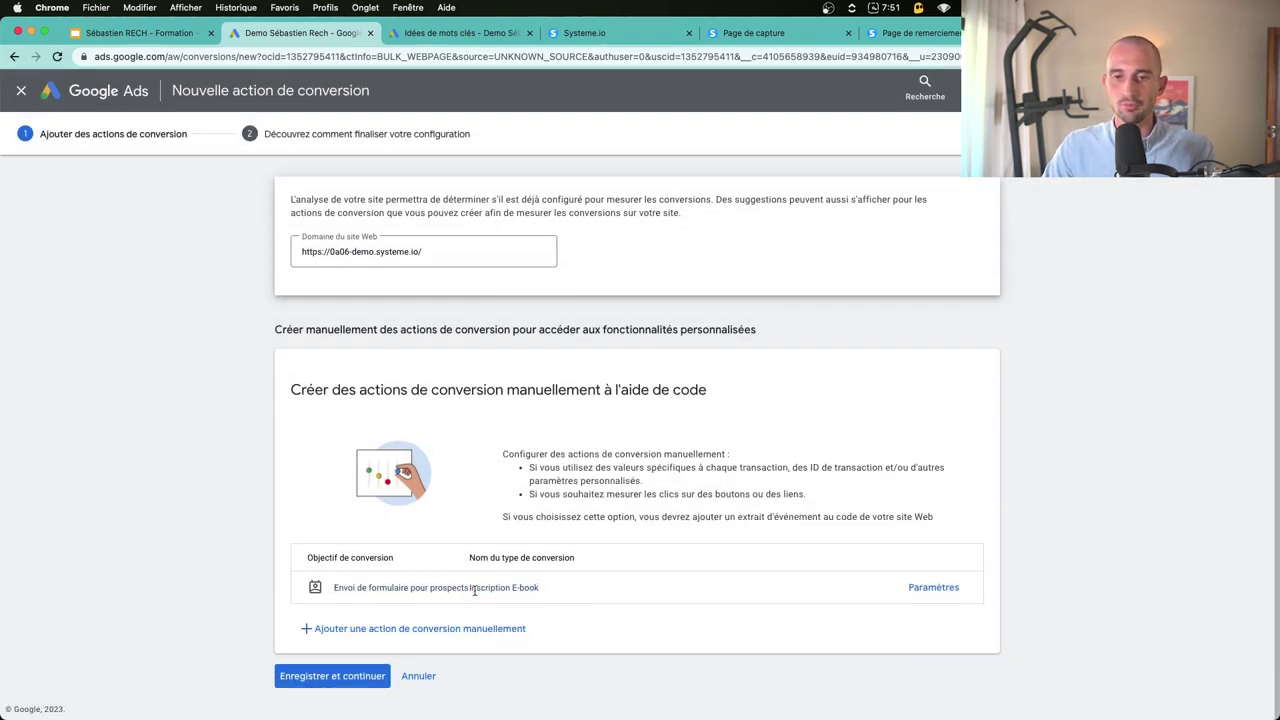
Step: View the thank-you page shown after a purchase, and return to the conversion action setup
{"action": "left_click", "coordinate": [908, 33]}
{"action": "key", "text": "ctrl+Tab"}
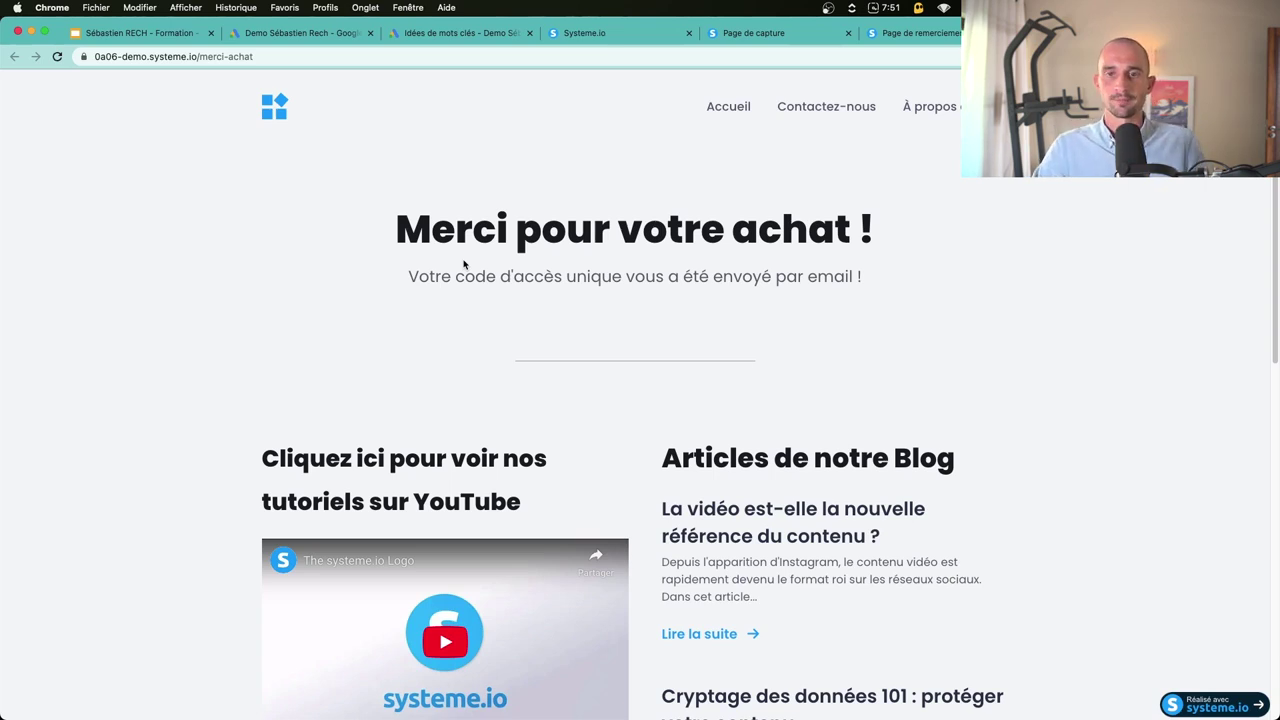
{"action": "left_click", "coordinate": [306, 36]}
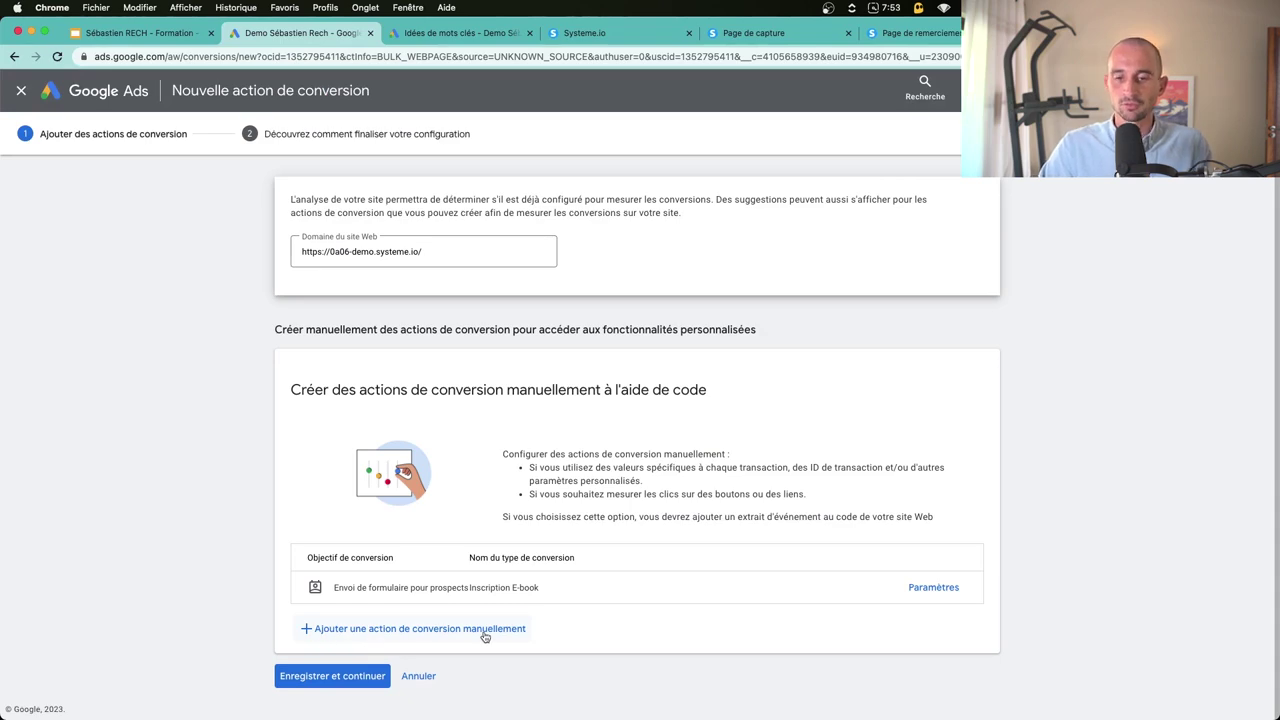
Step: Add another manual conversion action with the goal category "Achat" and name it "Vente"
{"action": "left_click", "coordinate": [485, 630]}
{"action": "left_click", "coordinate": [660, 268]}
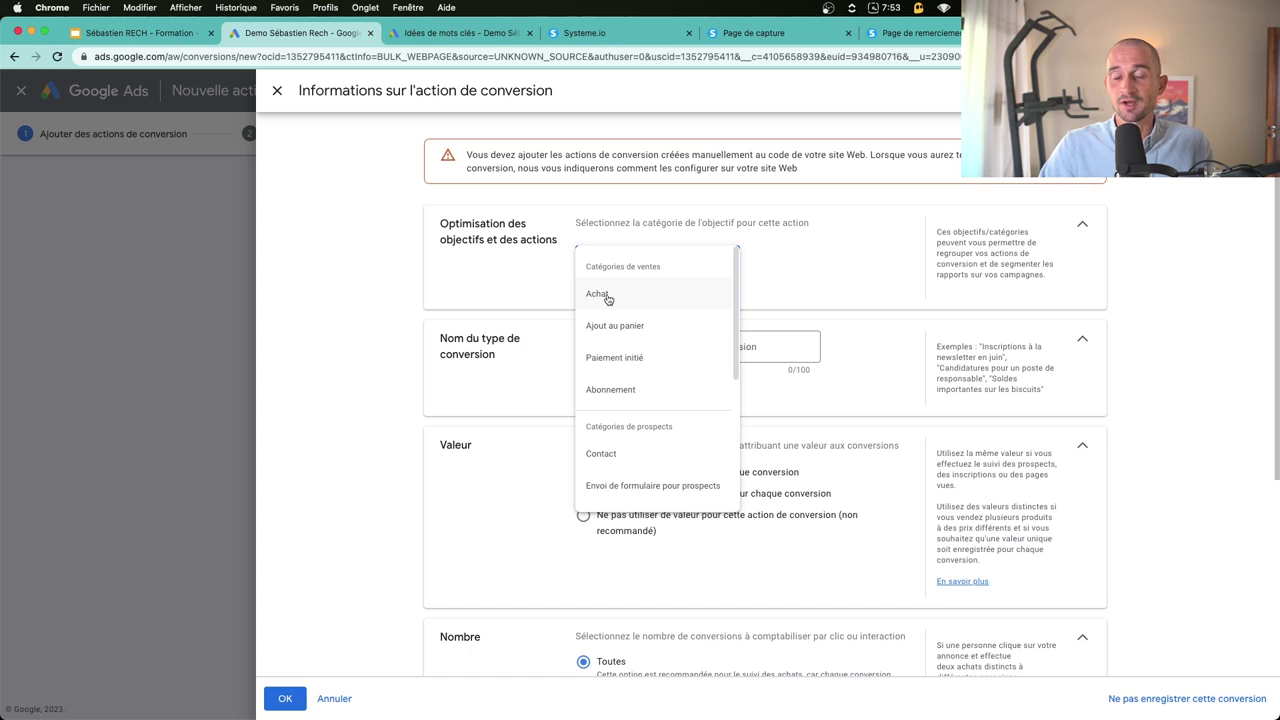
{"action": "left_click", "coordinate": [607, 297]}
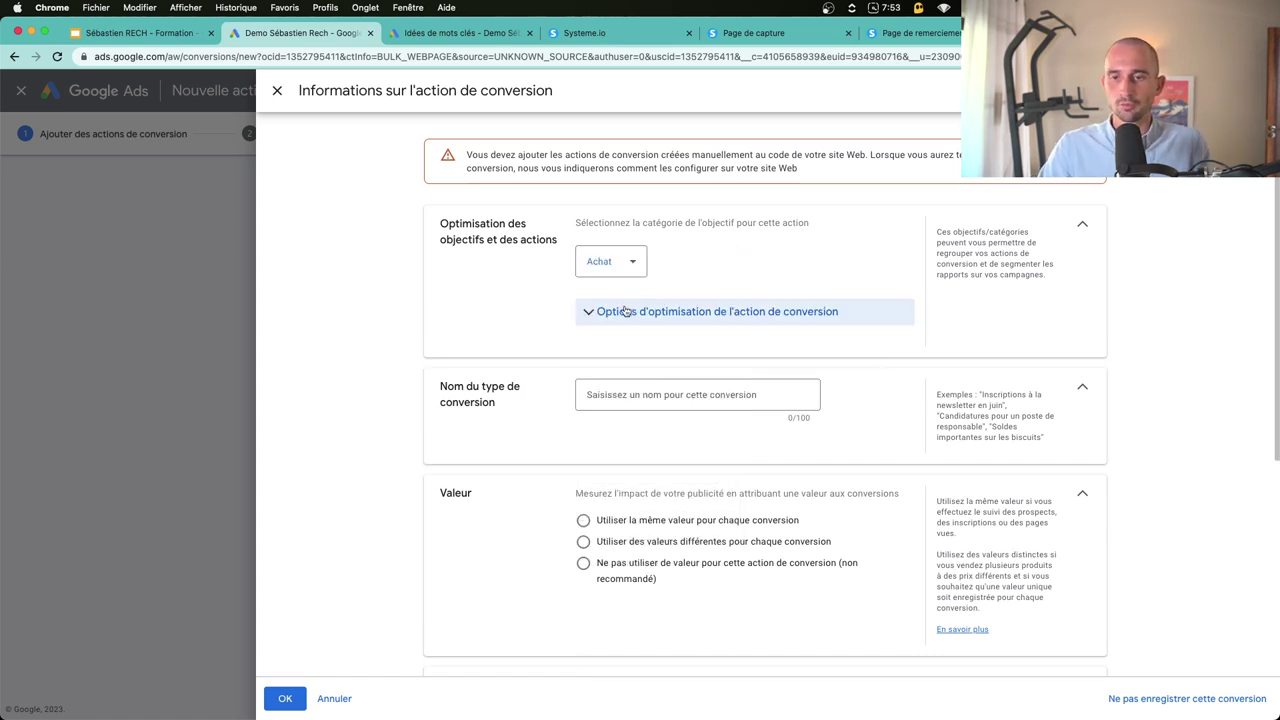
{"action": "left_click", "coordinate": [623, 393]}
{"action": "type", "text": "Vente"}
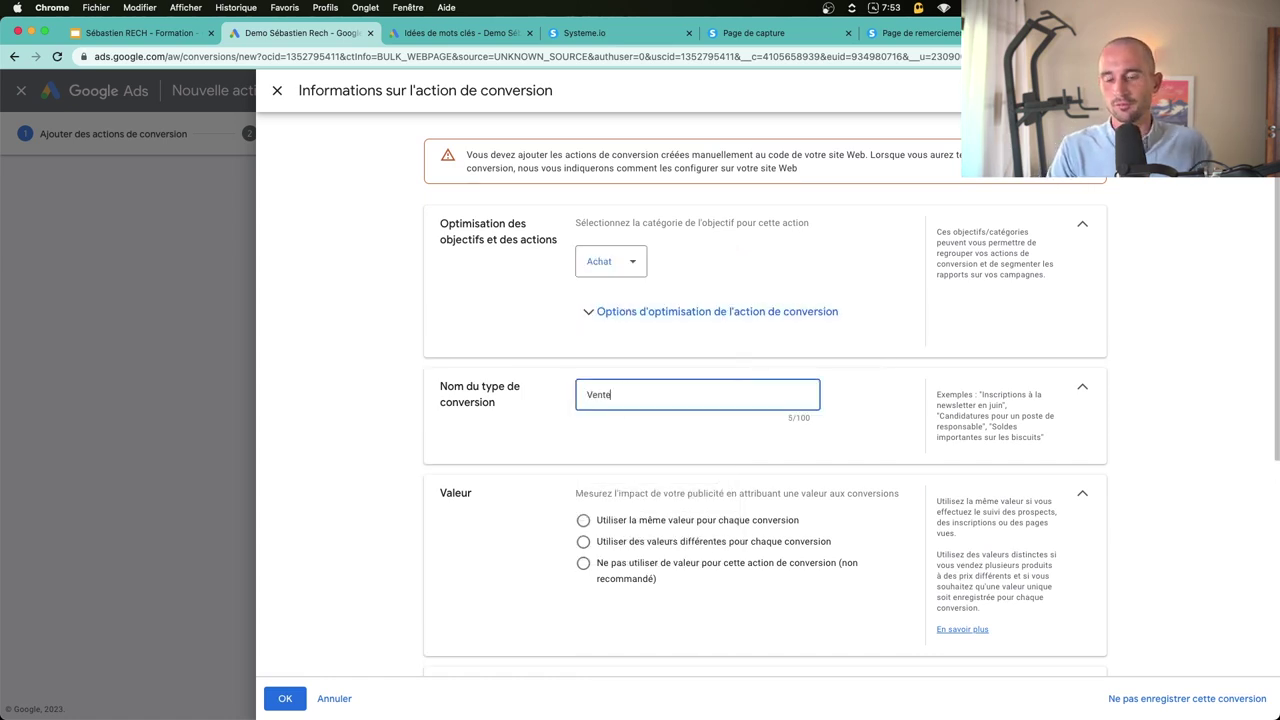
Step: Use the same value of 100 € for each "Vente" conversion
{"action": "scroll", "coordinate": [555, 450], "scroll_direction": "down", "scroll_amount": 3}
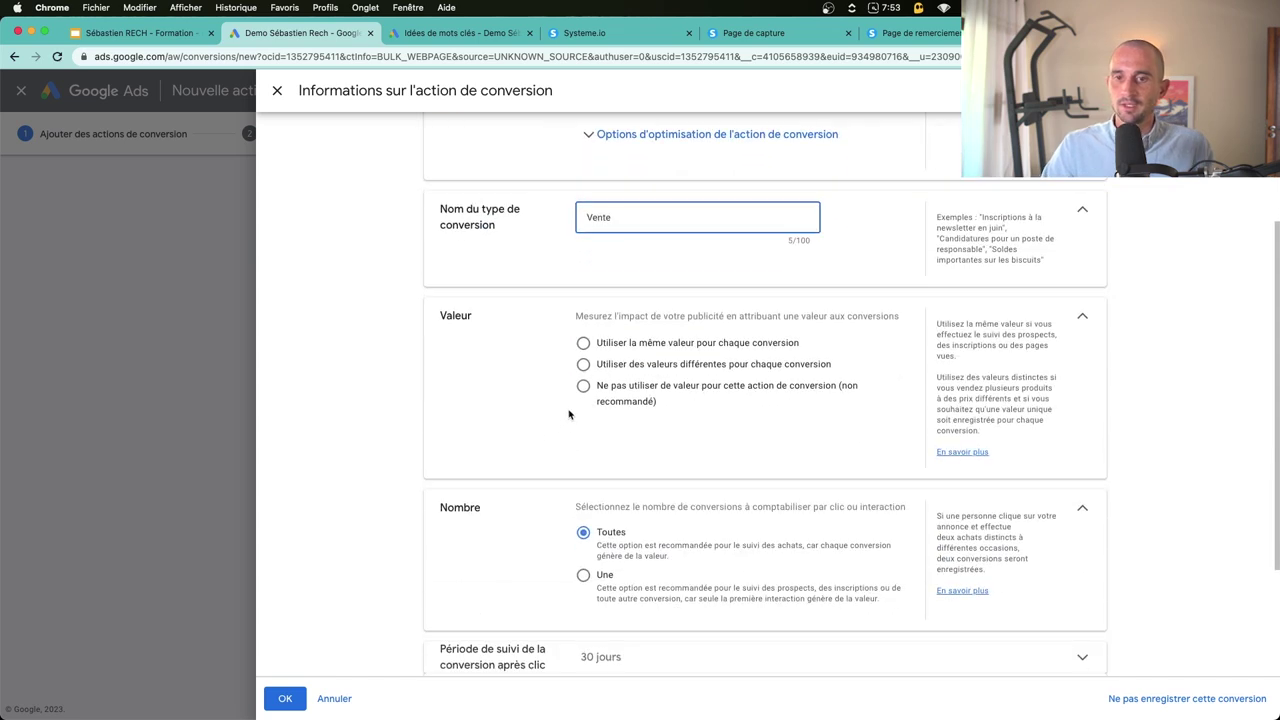
{"action": "left_click", "coordinate": [617, 346]}
{"action": "double_click", "coordinate": [646, 403]}
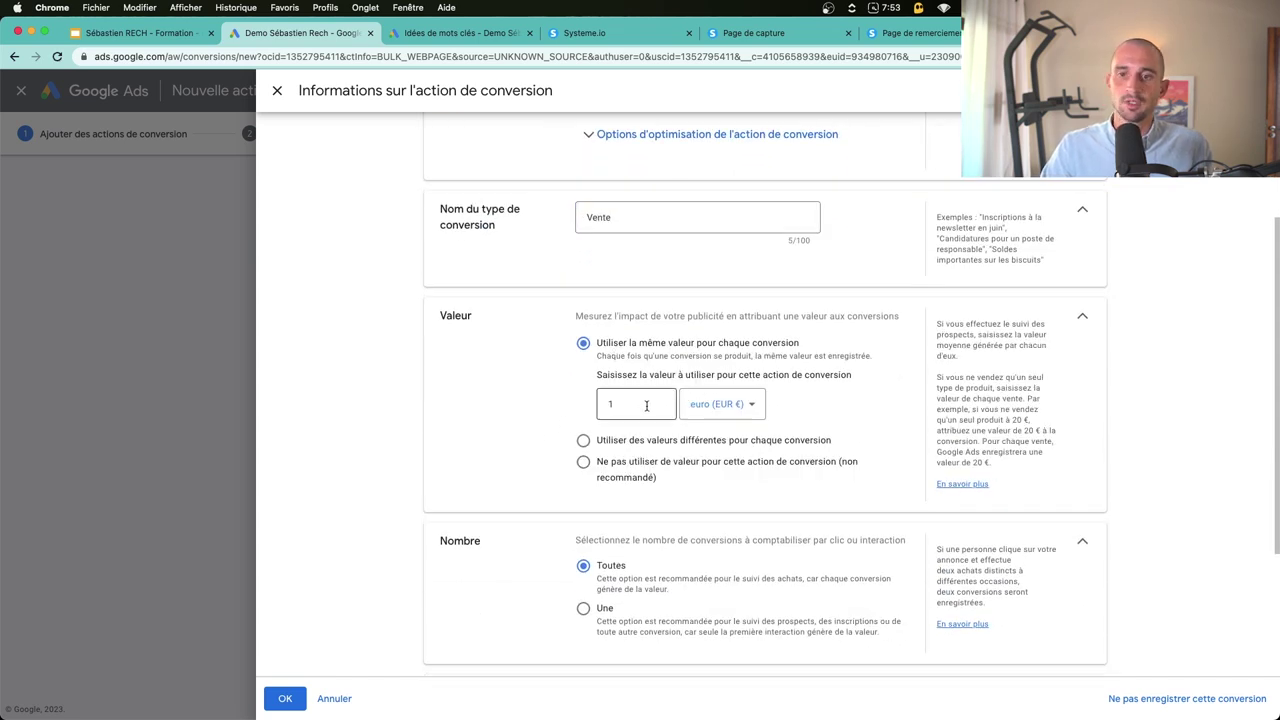
{"action": "type", "text": "1"}
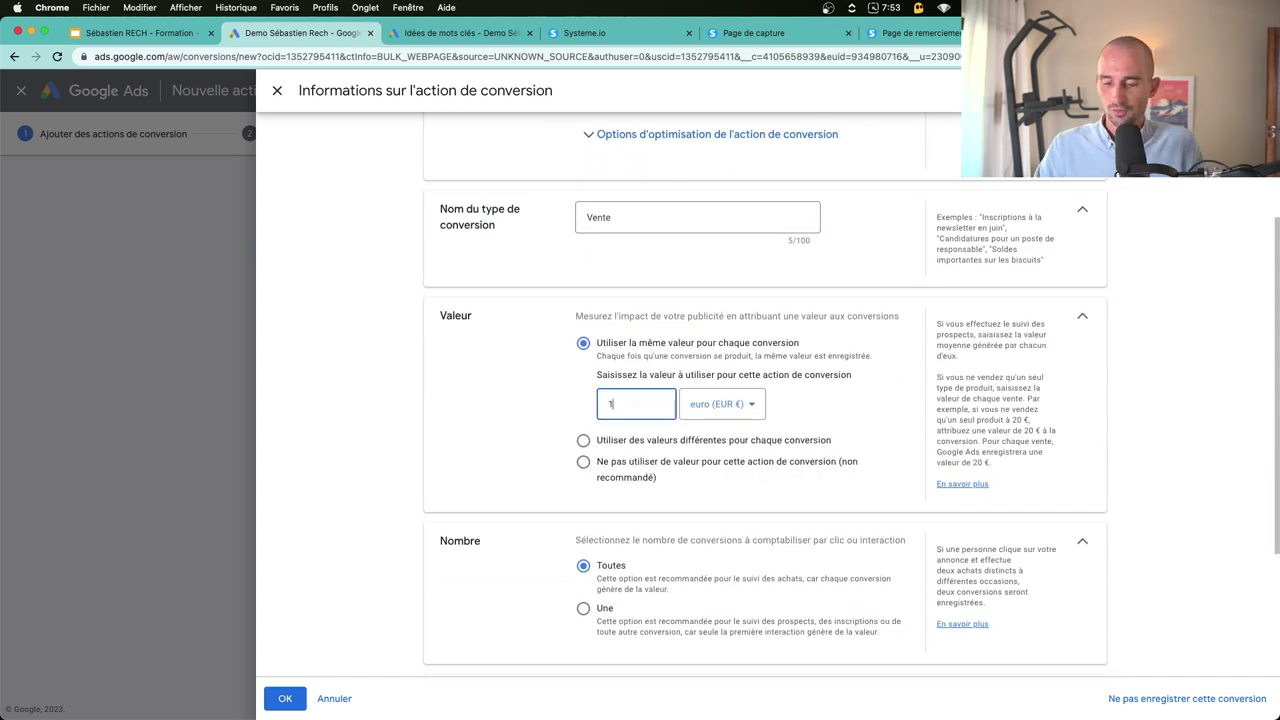
{"action": "left_click", "coordinate": [1120, 442]}
Step: Confirm the "Vente" conversion action with its remaining default settings, and save both conversion actions to continue to tag setup
{"action": "scroll", "coordinate": [620, 480], "scroll_direction": "down", "scroll_amount": 2}
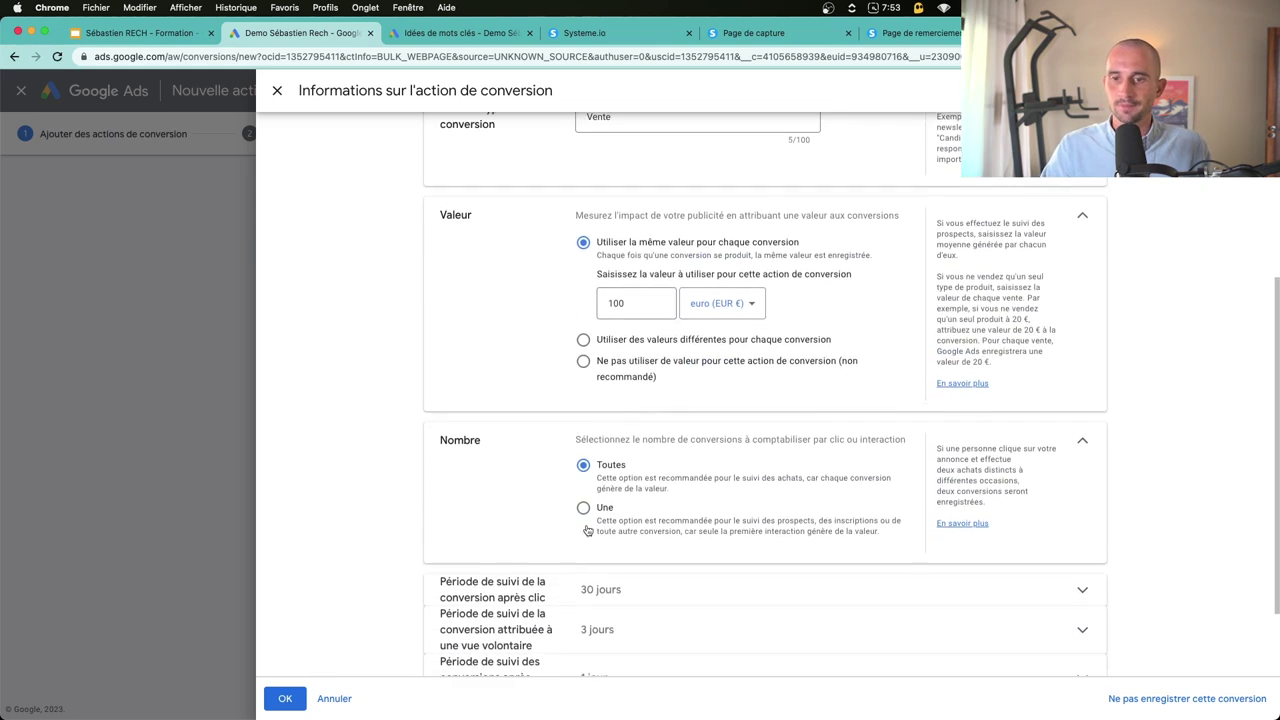
{"action": "scroll", "coordinate": [587, 528], "scroll_direction": "down", "scroll_amount": 1}
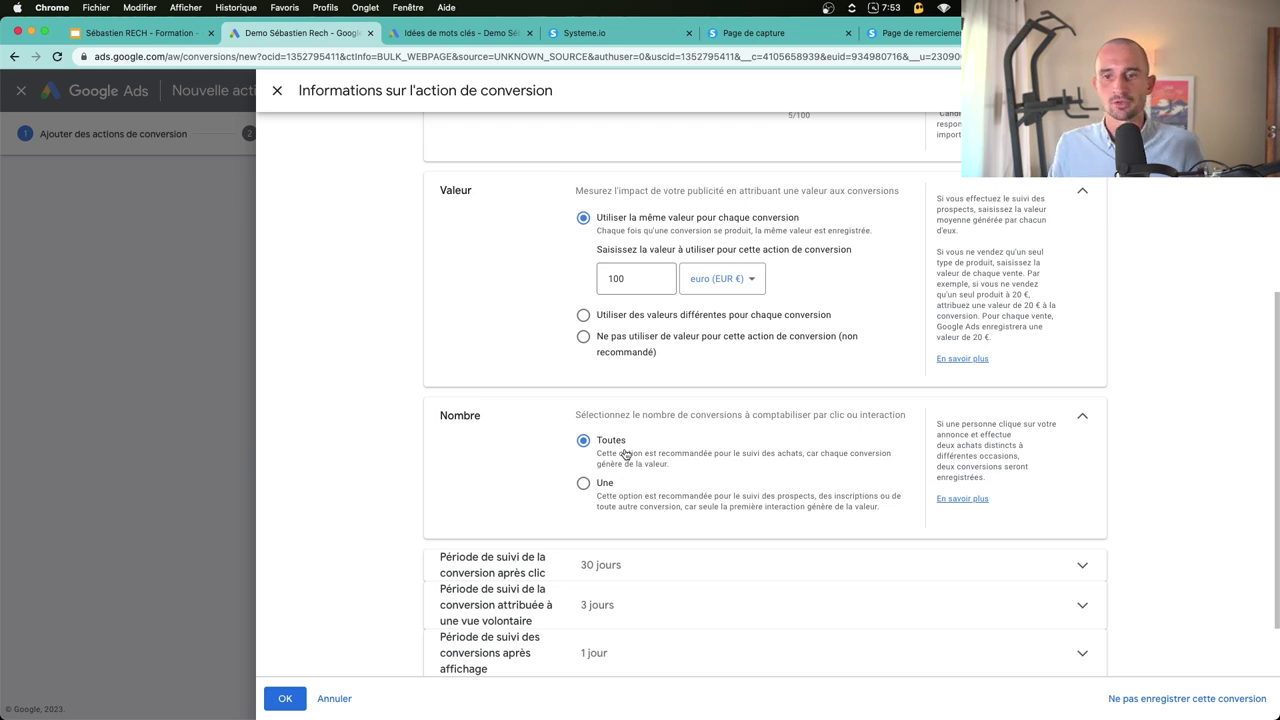
{"action": "scroll", "coordinate": [630, 445], "scroll_direction": "down", "scroll_amount": 3}
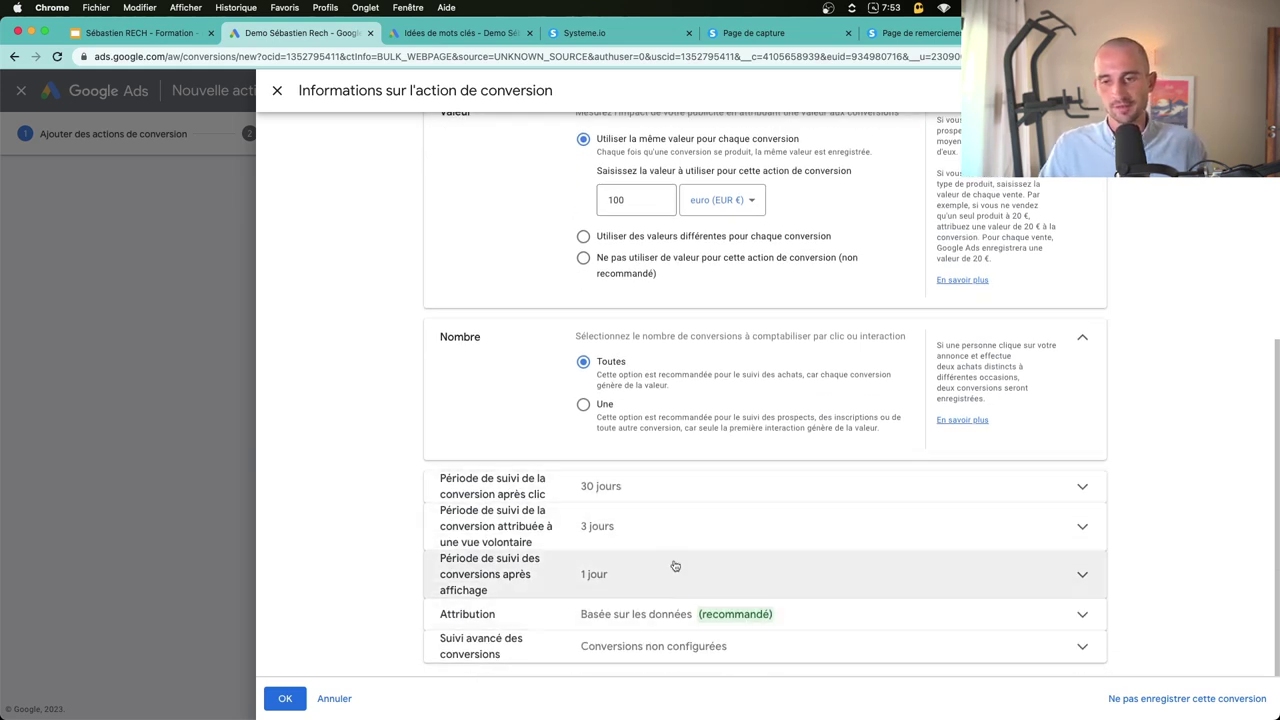
{"action": "left_click", "coordinate": [284, 699]}
{"action": "scroll", "coordinate": [255, 570], "scroll_direction": "down", "scroll_amount": 1}
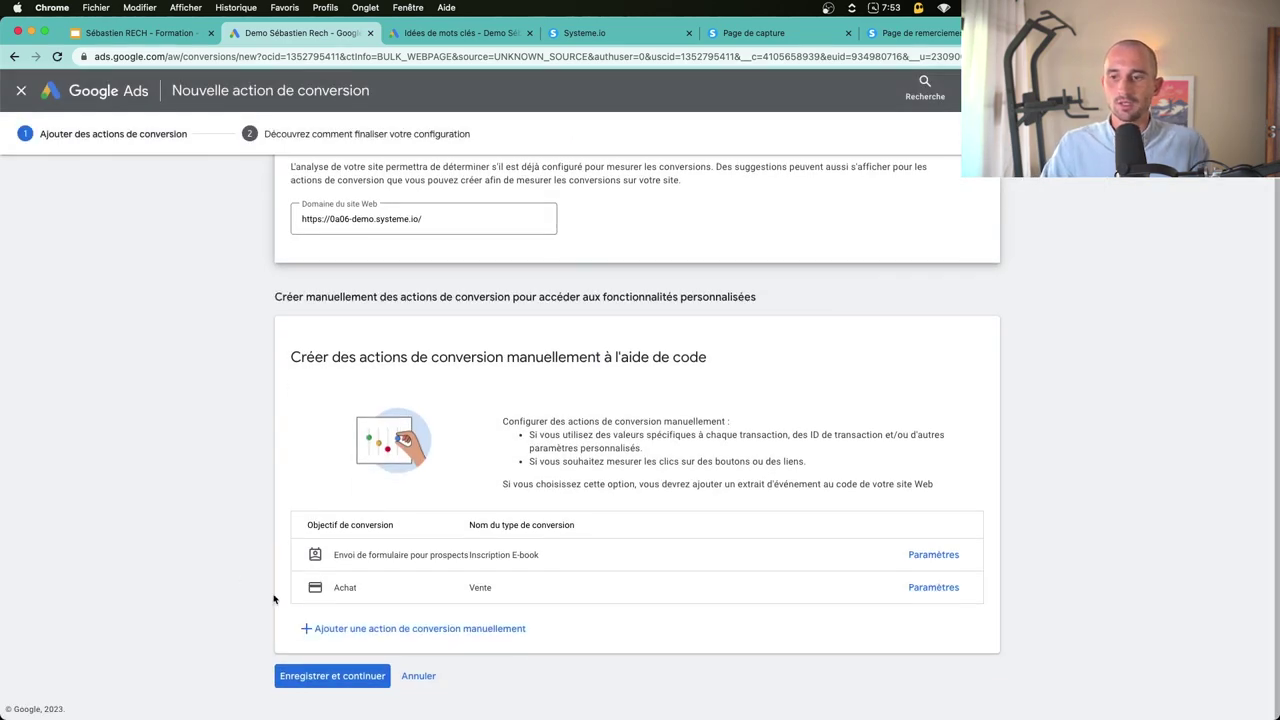
{"action": "left_click", "coordinate": [341, 677]}
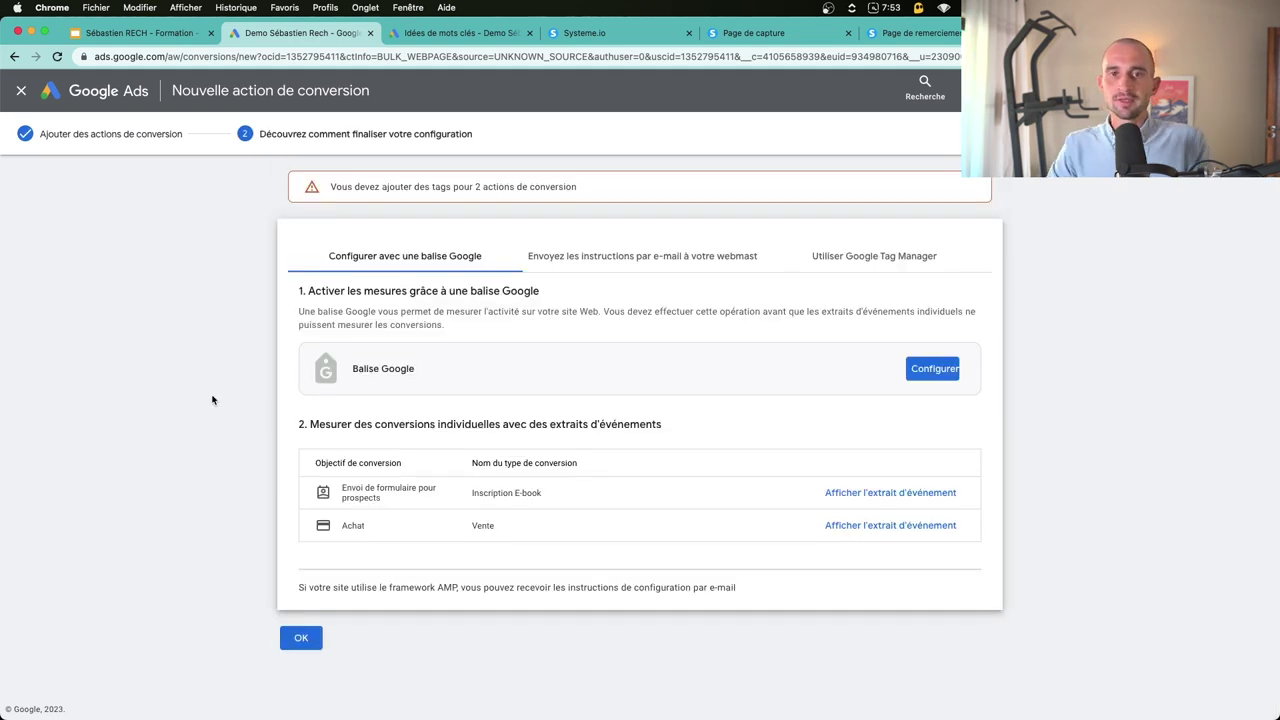
Step: Open the Google tag configuration and copy the tag code for manual installation
{"action": "left_click_drag", "start_coordinate": [348, 368], "coordinate": [555, 368]}
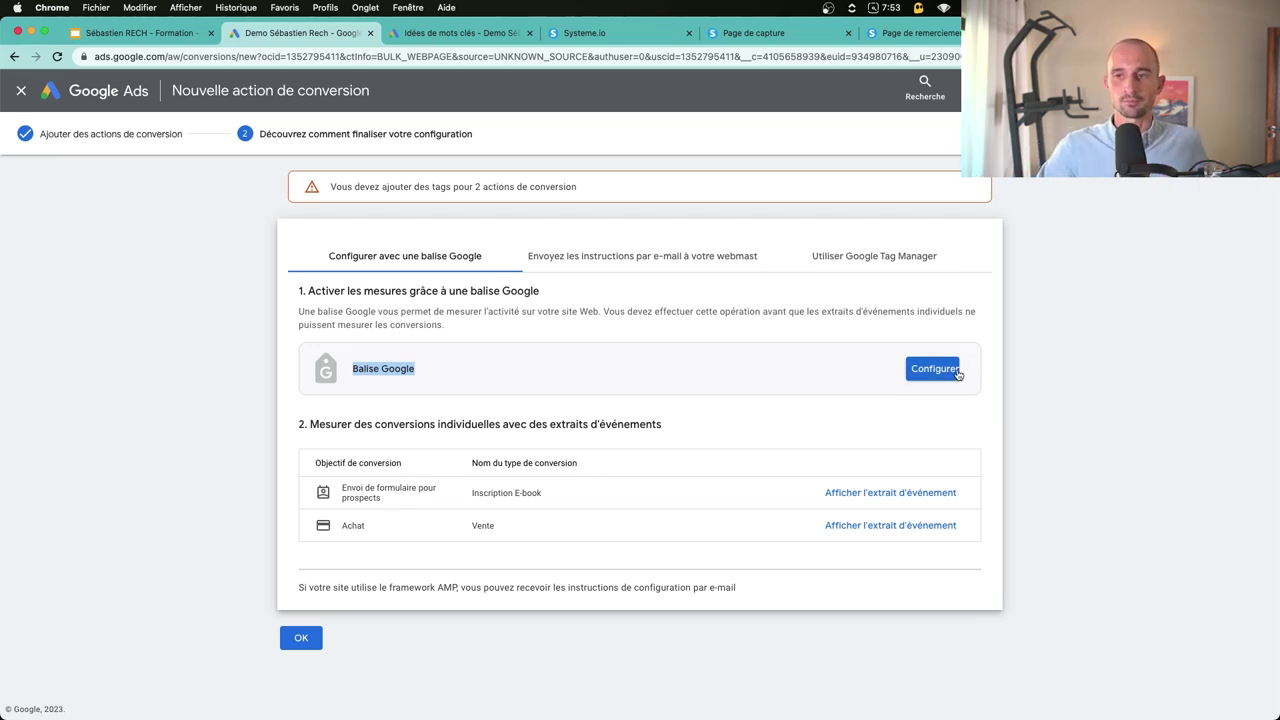
{"action": "left_click", "coordinate": [488, 372]}
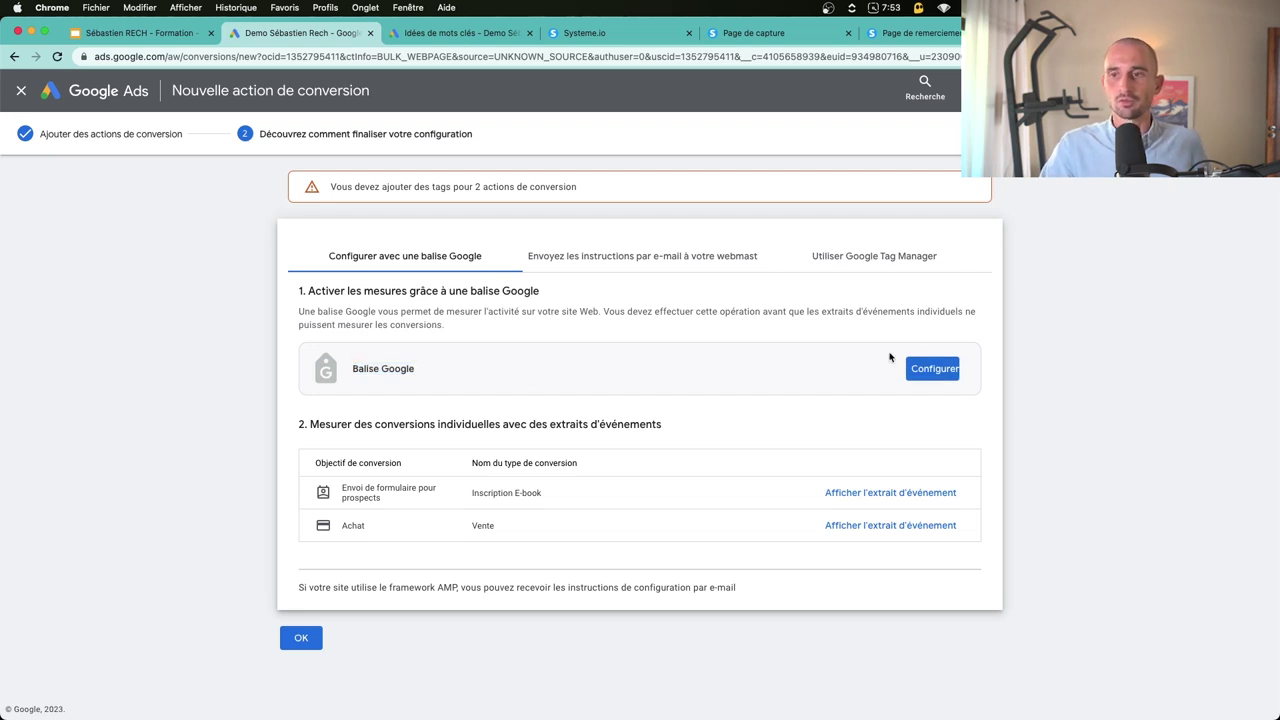
{"action": "left_click", "coordinate": [938, 368]}
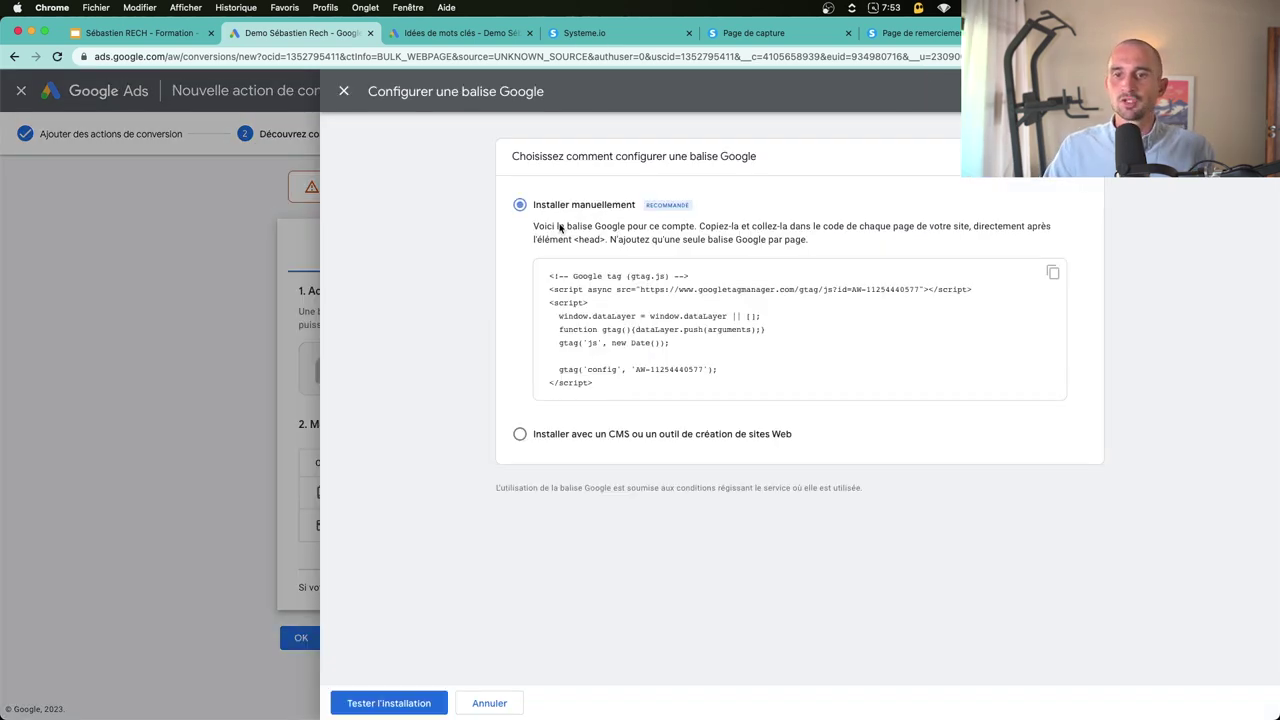
{"action": "left_click", "coordinate": [1055, 275]}
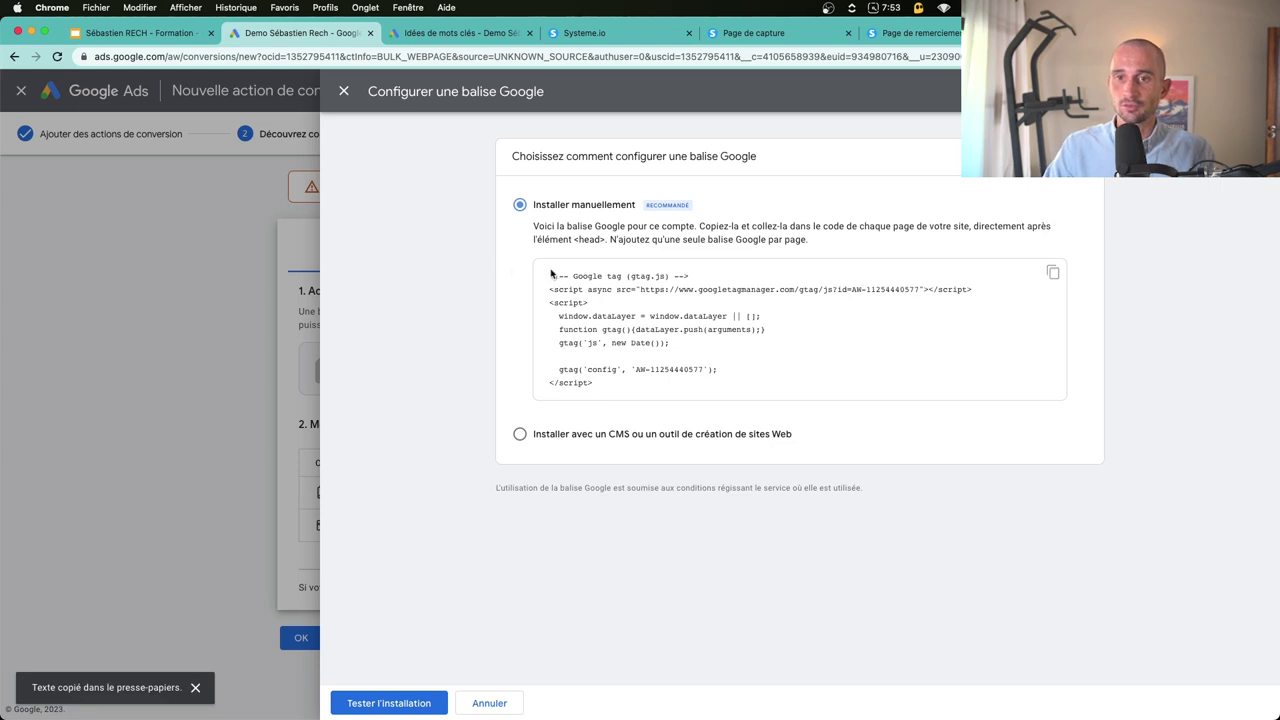
{"action": "left_click_drag", "start_coordinate": [520, 266], "coordinate": [658, 399]}
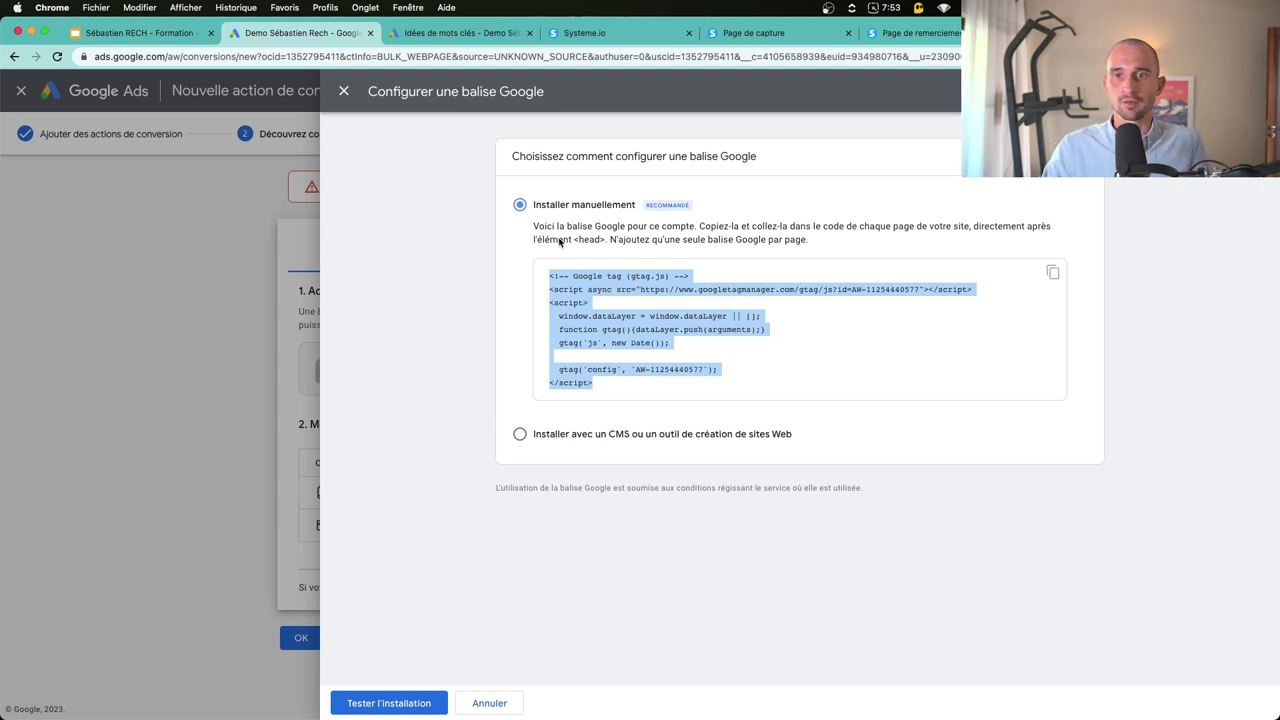
{"action": "left_click_drag", "start_coordinate": [561, 241], "coordinate": [609, 244]}
{"action": "left_click_drag", "start_coordinate": [606, 402], "coordinate": [534, 282]}
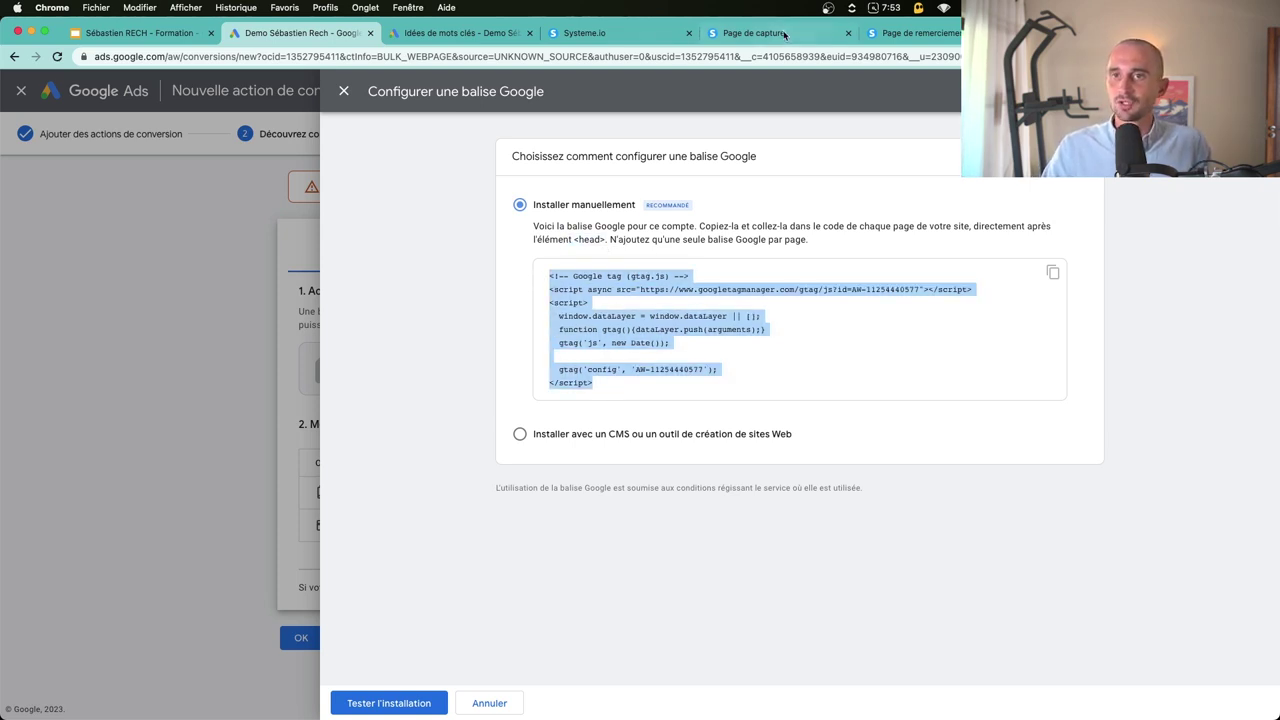
Step: Switch to Systeme.io and paste the Google tag into the tracking code of the sales funnel settings
{"action": "left_click", "coordinate": [615, 33]}
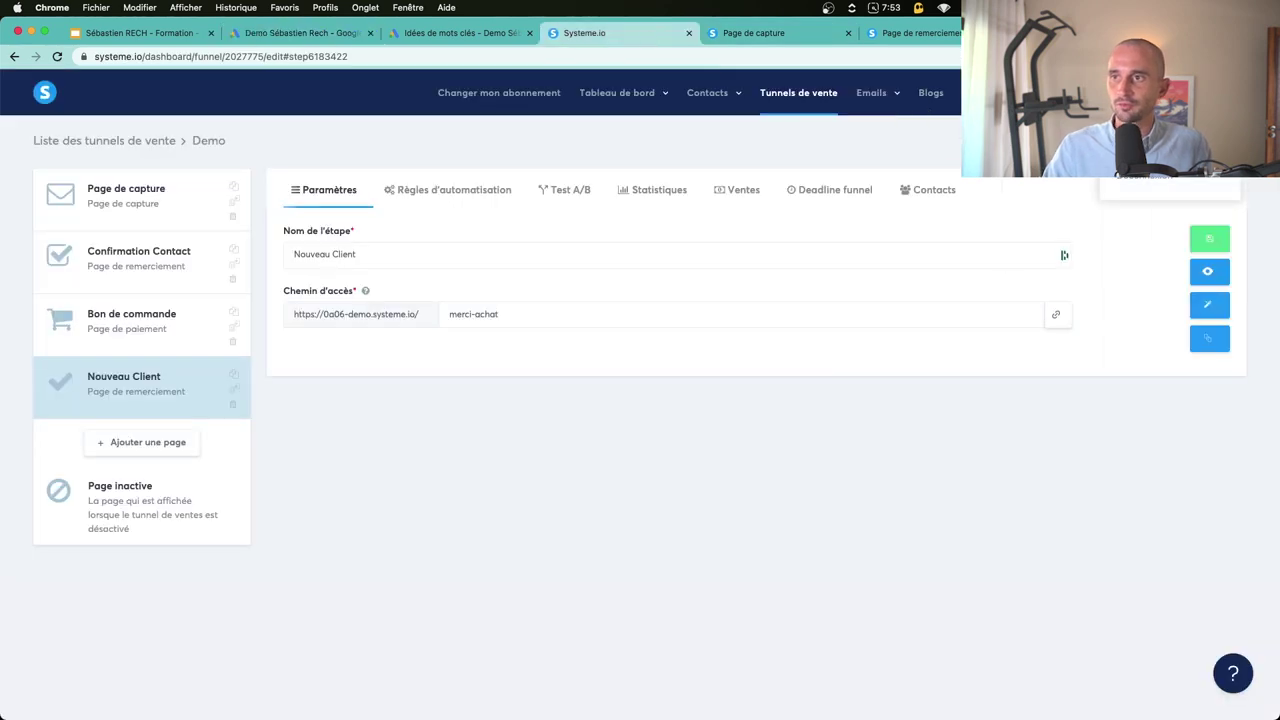
{"action": "left_click", "coordinate": [1168, 138]}
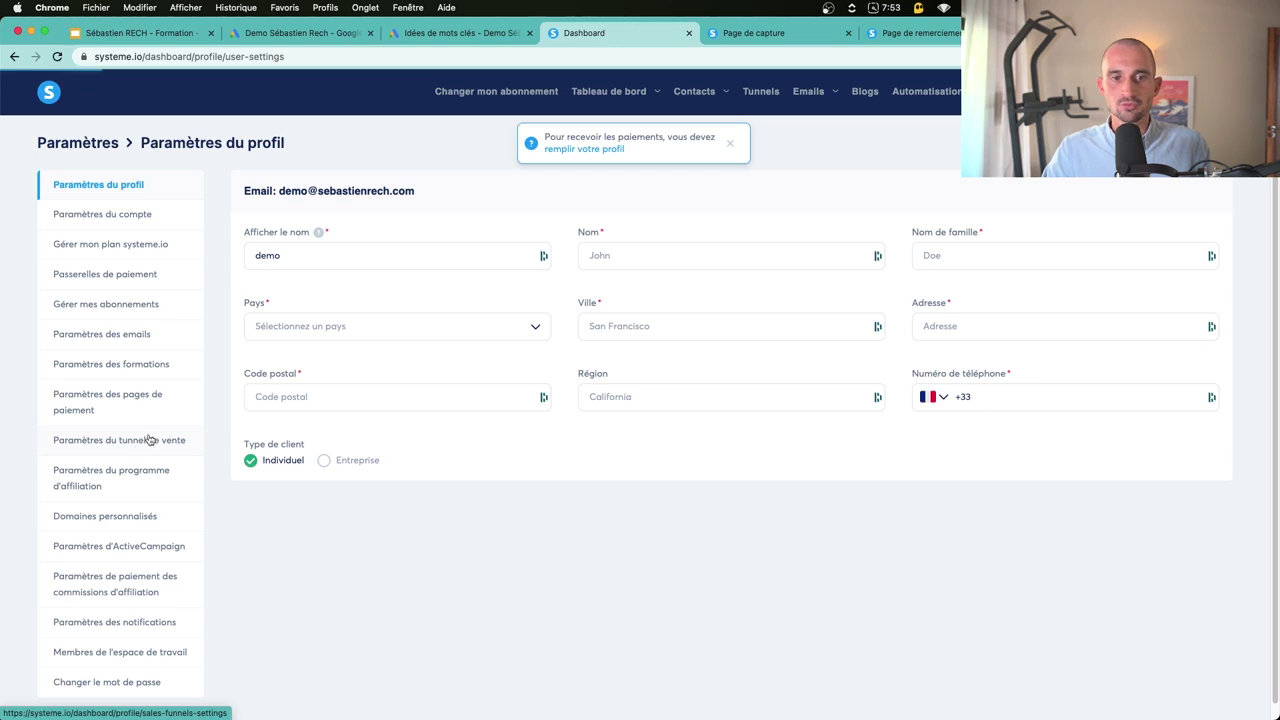
{"action": "left_click", "coordinate": [116, 442]}
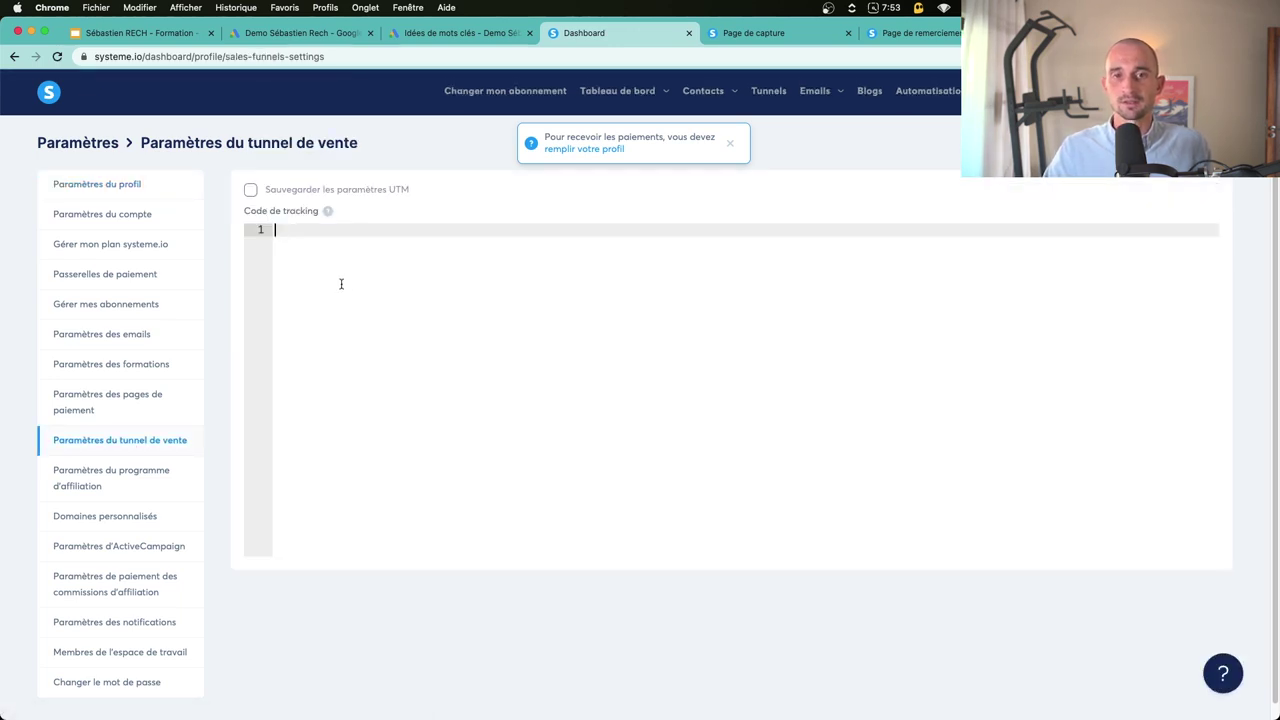
{"action": "key", "text": "super+v"}
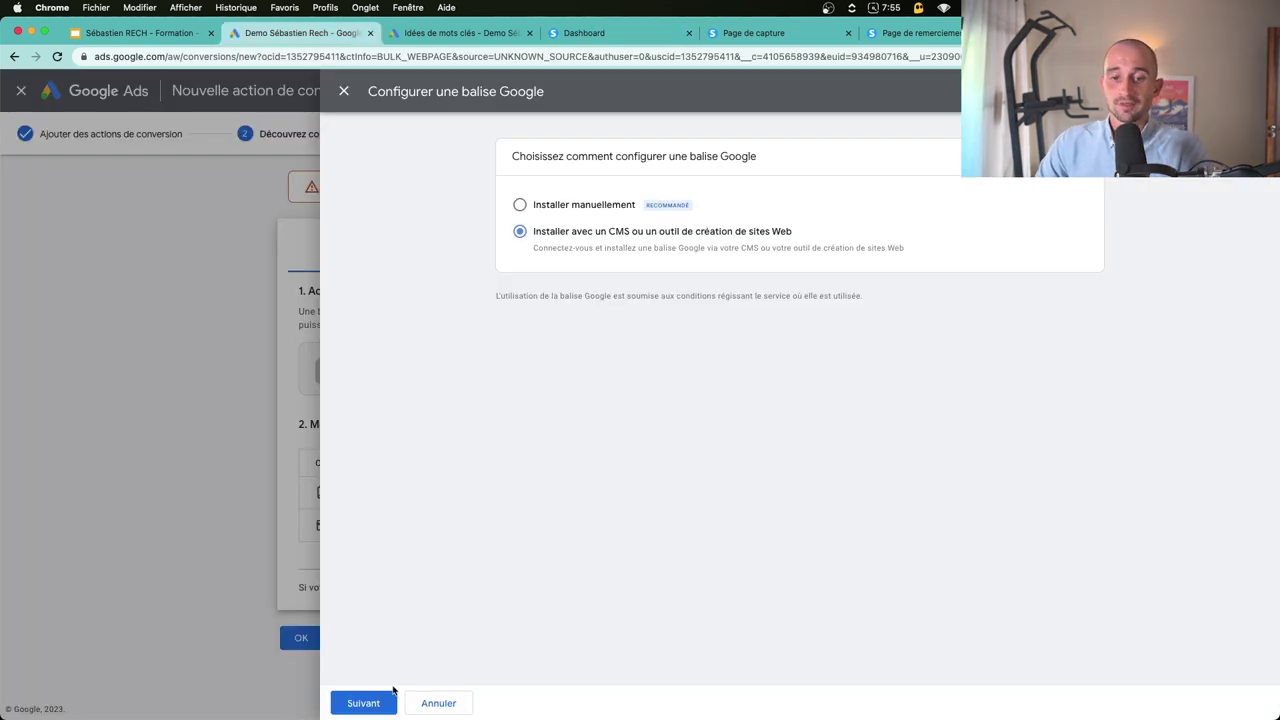
Step: Examine the instructions and supported platforms for installing the Google tag with a CMS, and return to the tag configuration
{"action": "left_click", "coordinate": [382, 702]}
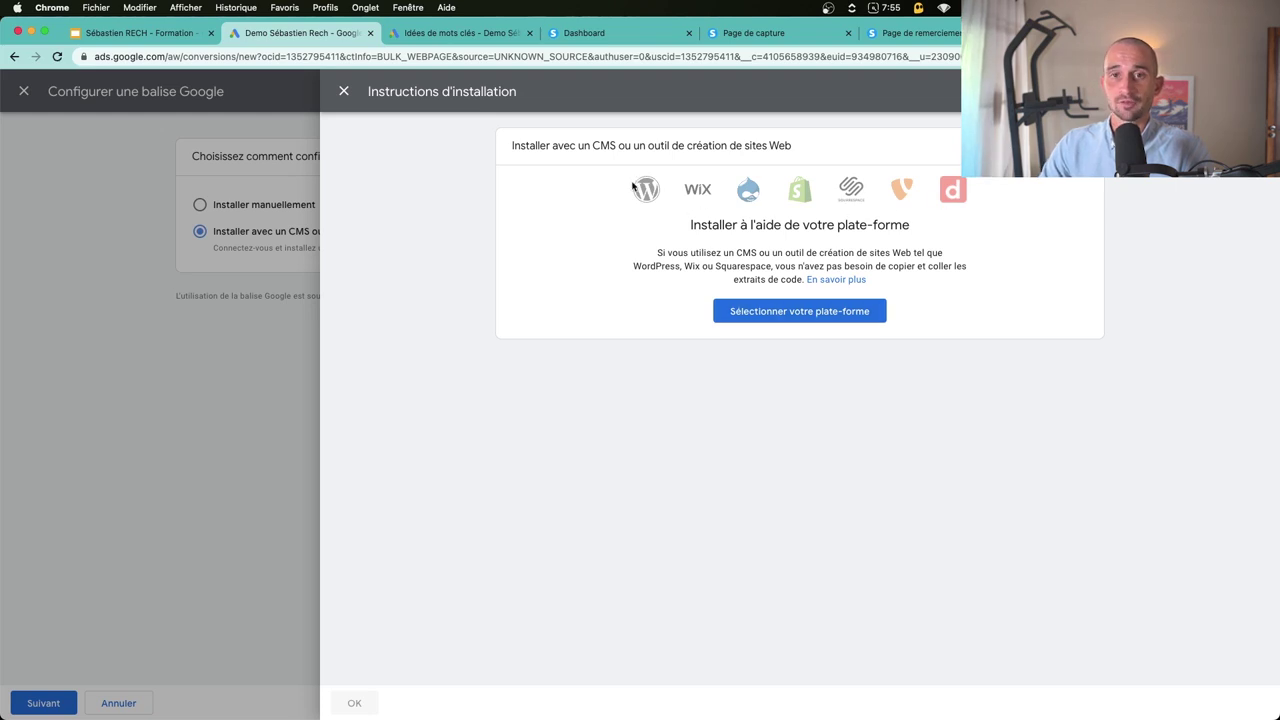
{"action": "left_click", "coordinate": [780, 314]}
{"action": "scroll", "coordinate": [980, 600], "scroll_direction": "down", "scroll_amount": 1}
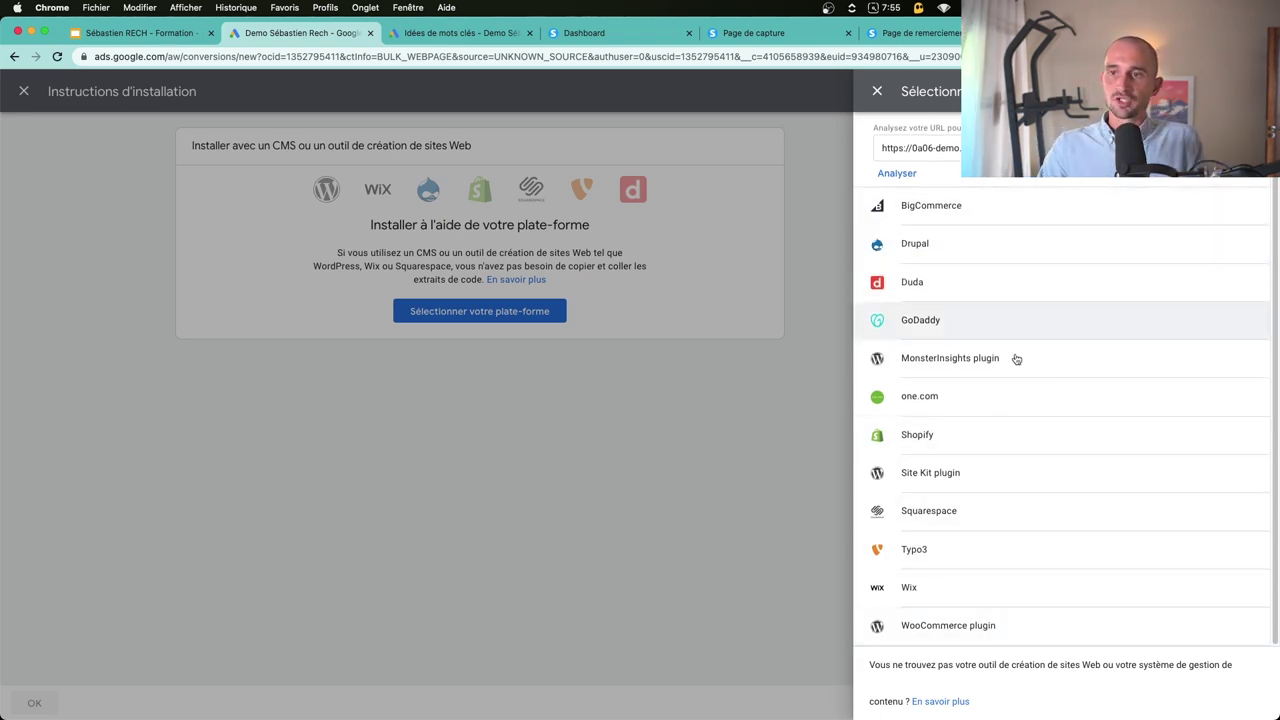
{"action": "left_click", "coordinate": [708, 515]}
{"action": "left_click", "coordinate": [237, 458]}
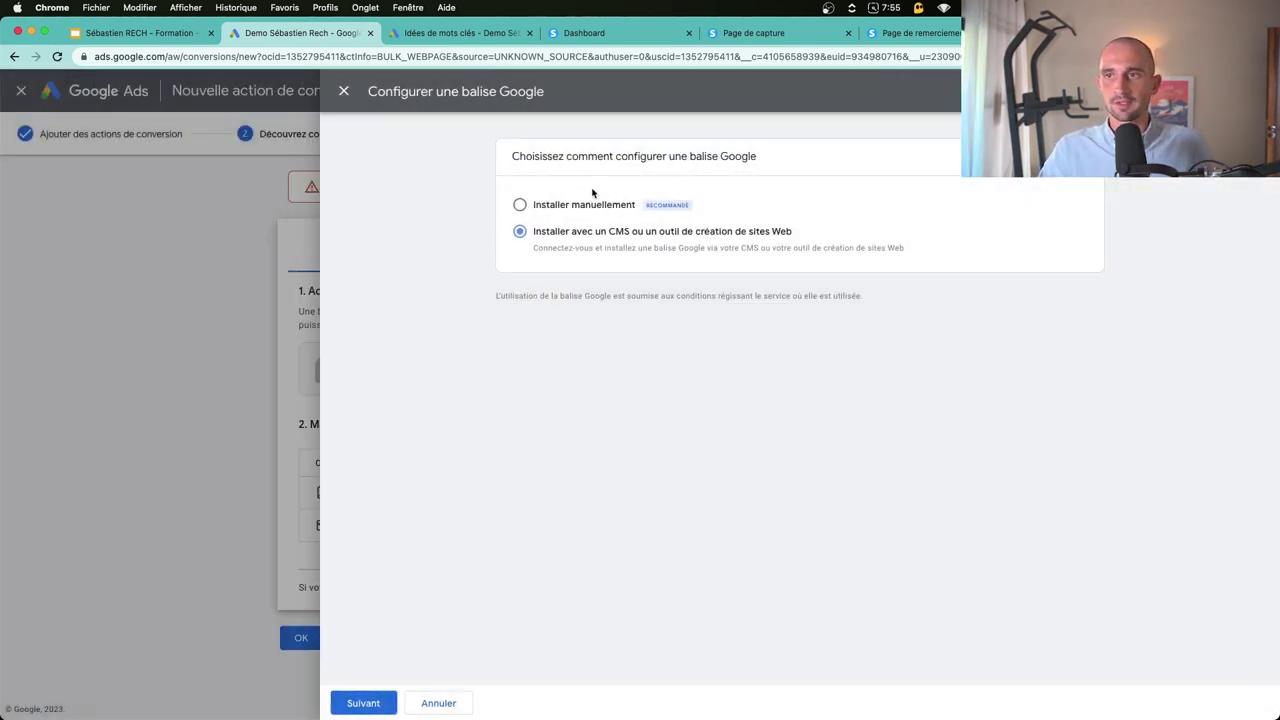
Step: Search the web for "google tag manager" in a new tab and open the Google Tag Manager site
{"action": "key", "text": "super+t"}
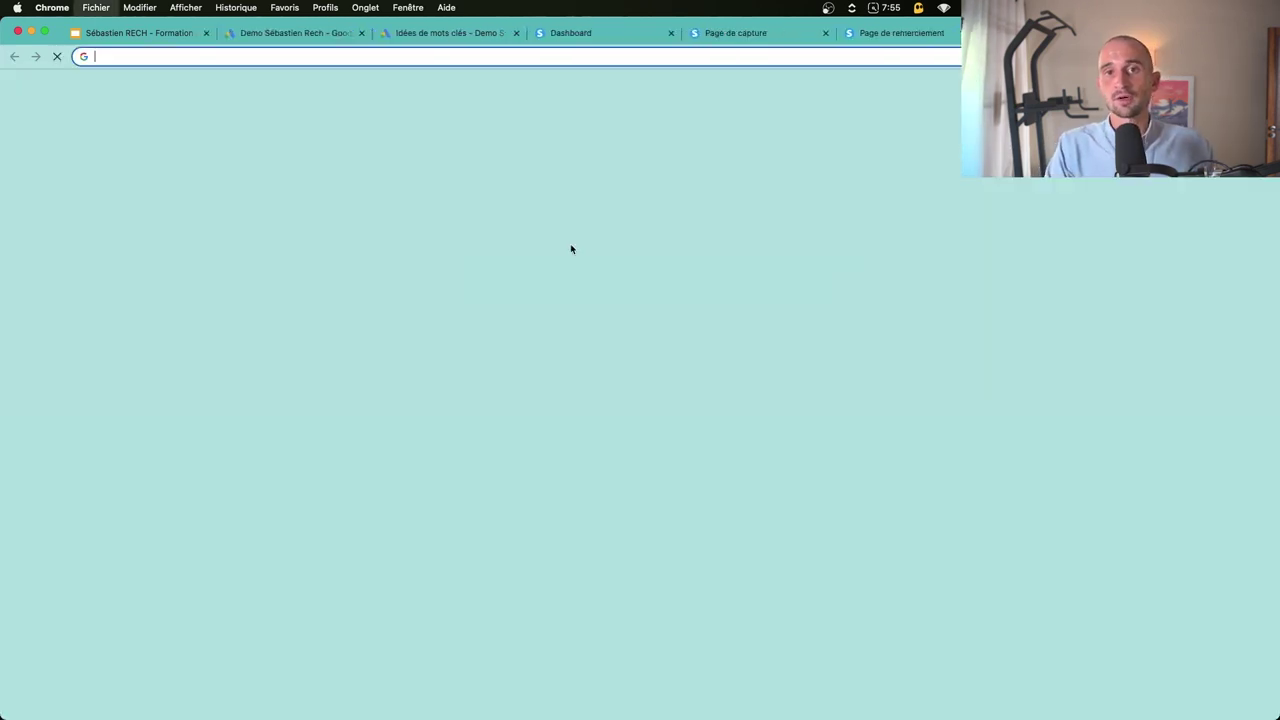
{"action": "type", "text": "google tag "}
{"action": "type", "text": "manager"}
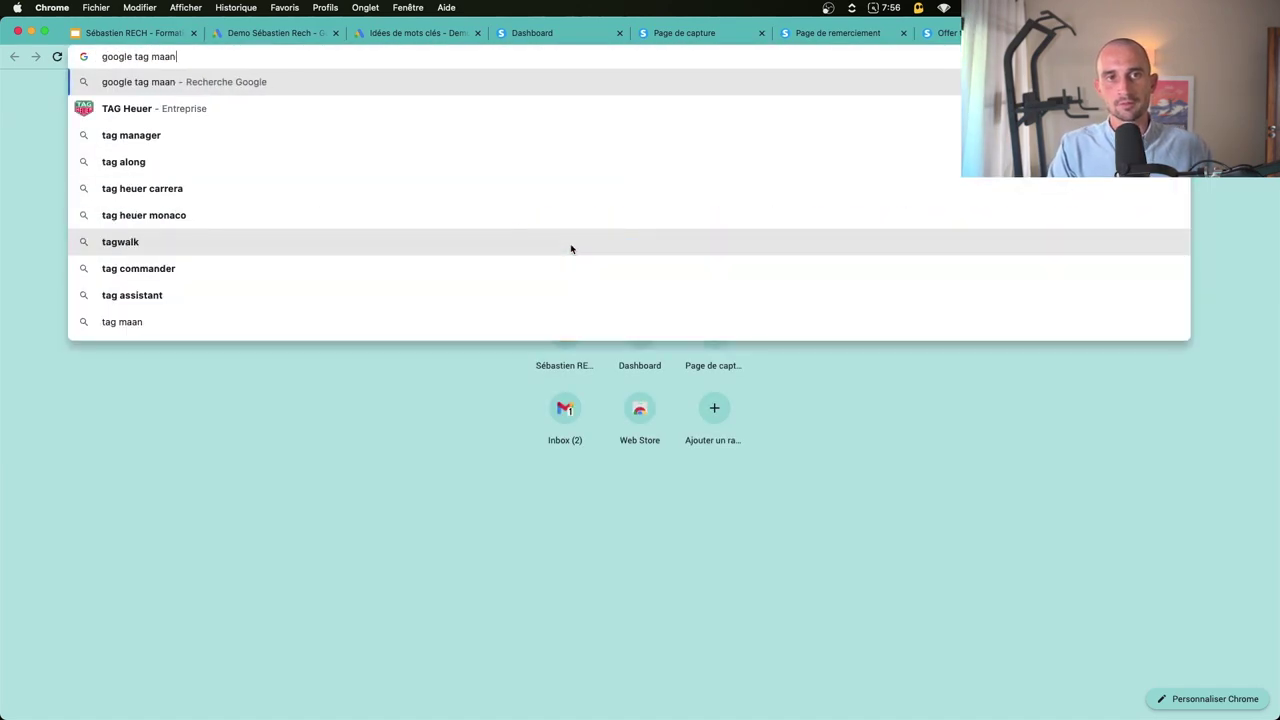
{"action": "key", "text": "Return"}
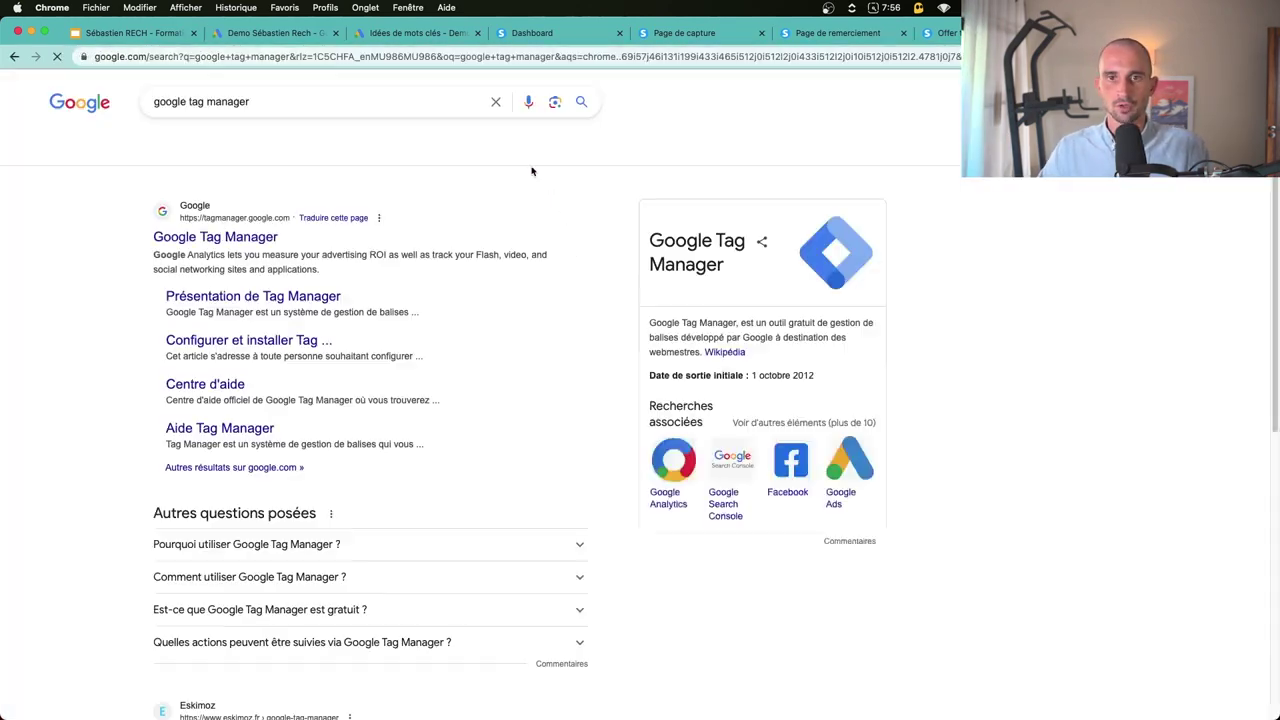
{"action": "left_click", "coordinate": [219, 234]}
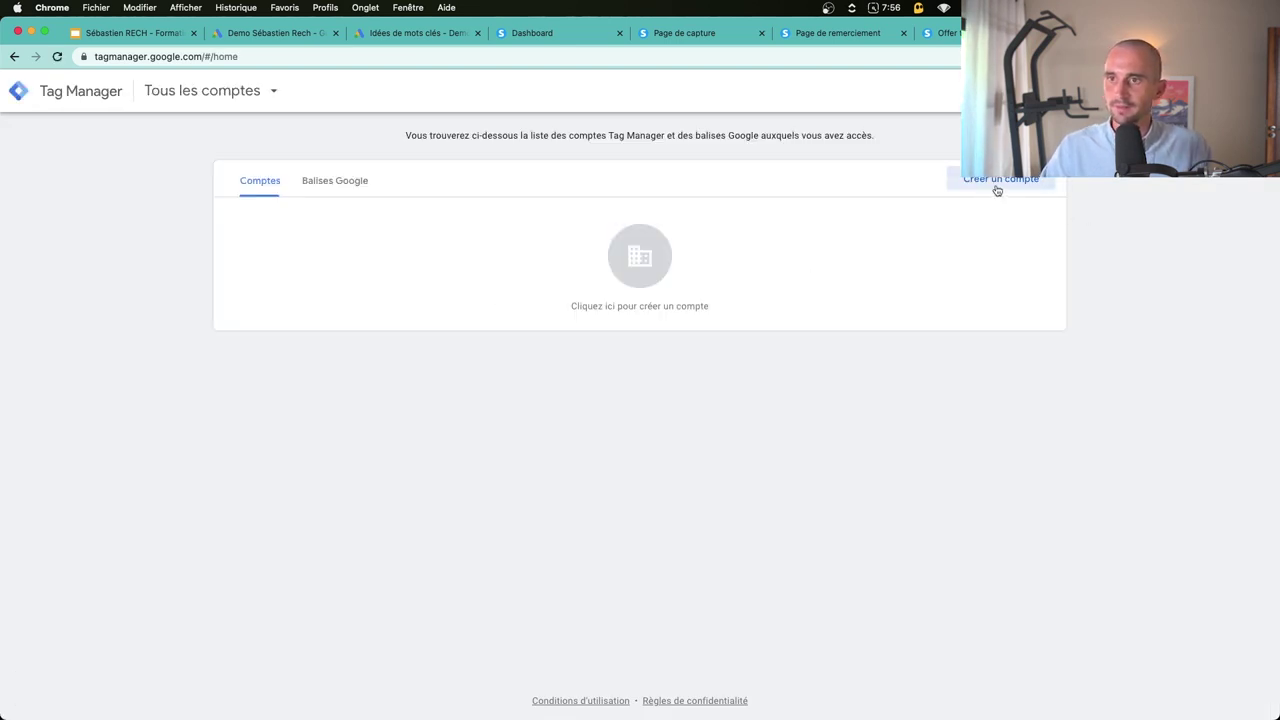
Step: Start a new Tag Manager account, enter the demo account's name and set the country to France
{"action": "left_click", "coordinate": [997, 190]}
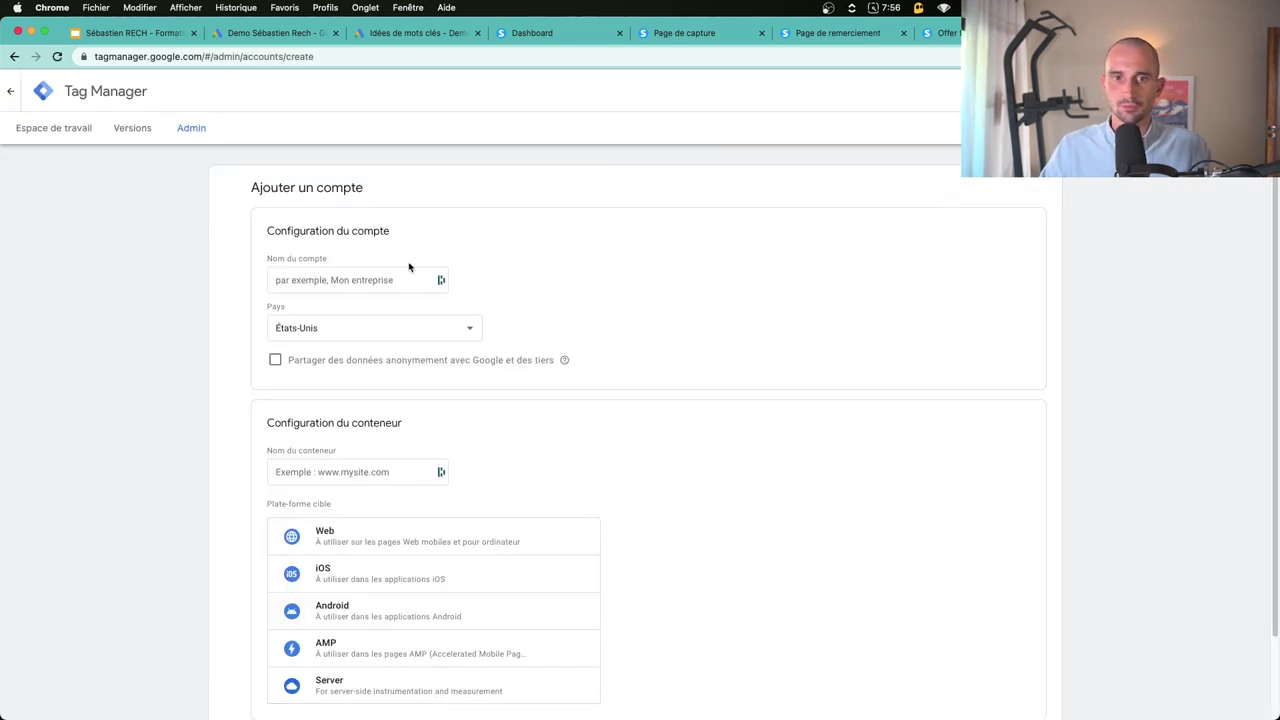
{"action": "left_click", "coordinate": [306, 280]}
{"action": "type", "text": "Demo Séba"}
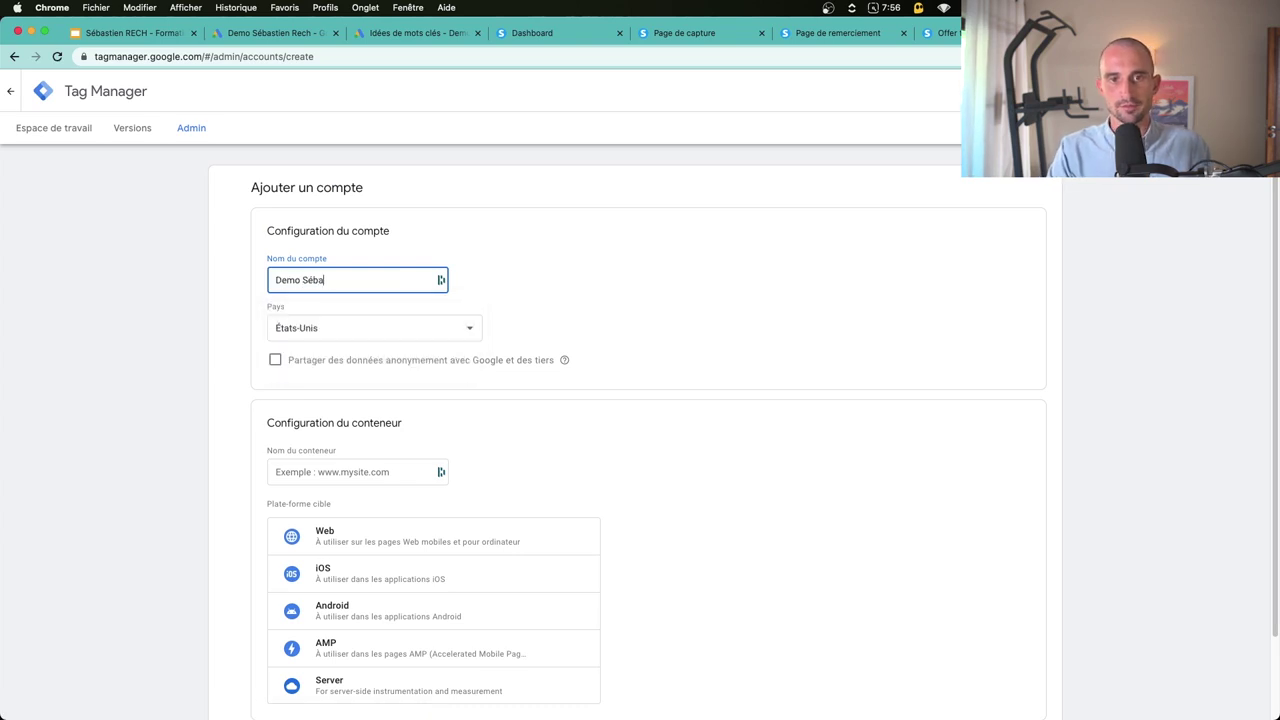
{"action": "type", "text": "stien Rech"}
{"action": "key", "text": "Tab"}
{"action": "type", "text": "fr"}
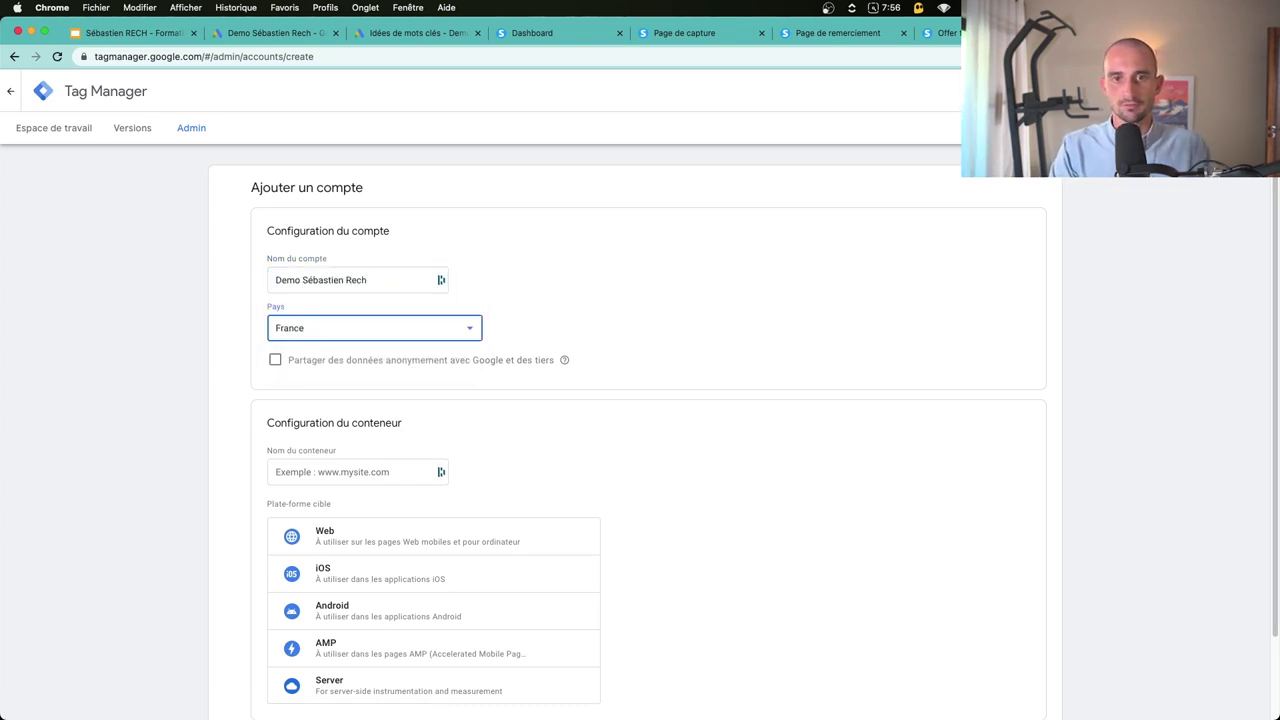
Step: Name the Tag Manager container 0a06-demo.systeme.io and choose Web as its target platform
{"action": "left_click", "coordinate": [316, 480]}
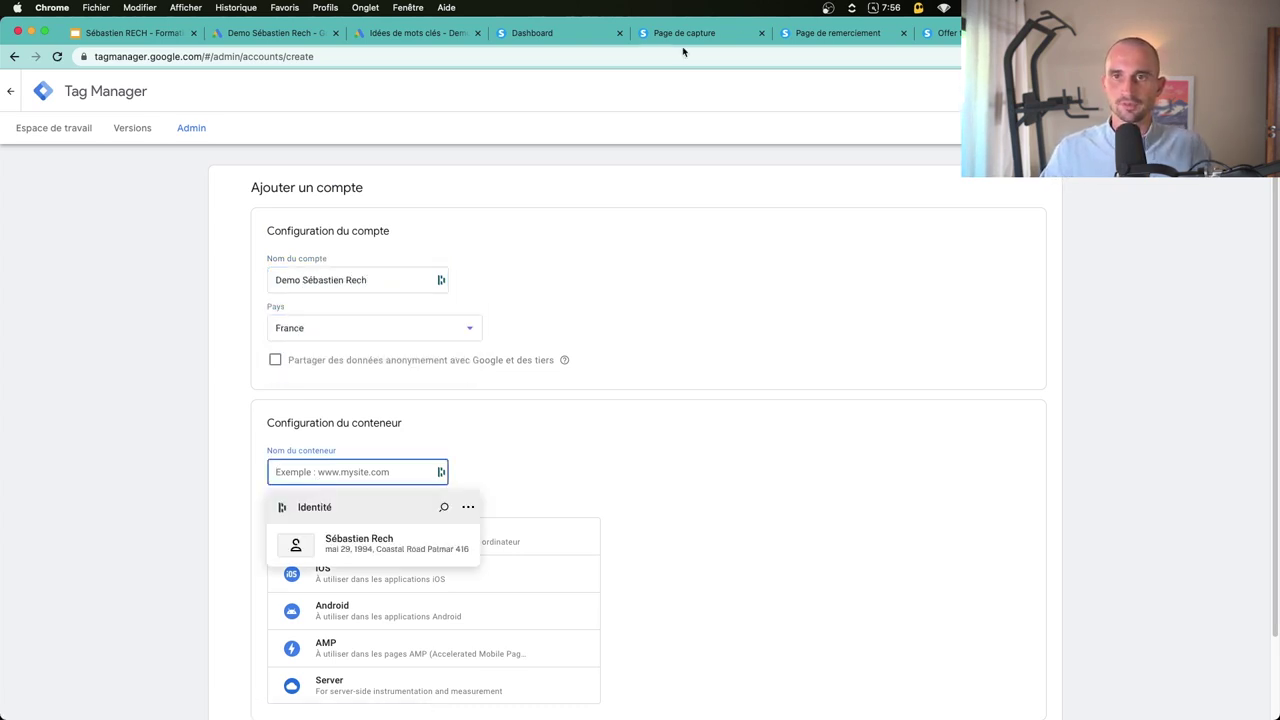
{"action": "key", "text": "super+v"}
{"action": "scroll", "coordinate": [194, 480], "scroll_direction": "down", "scroll_amount": 2}
{"action": "left_click", "coordinate": [365, 446]}
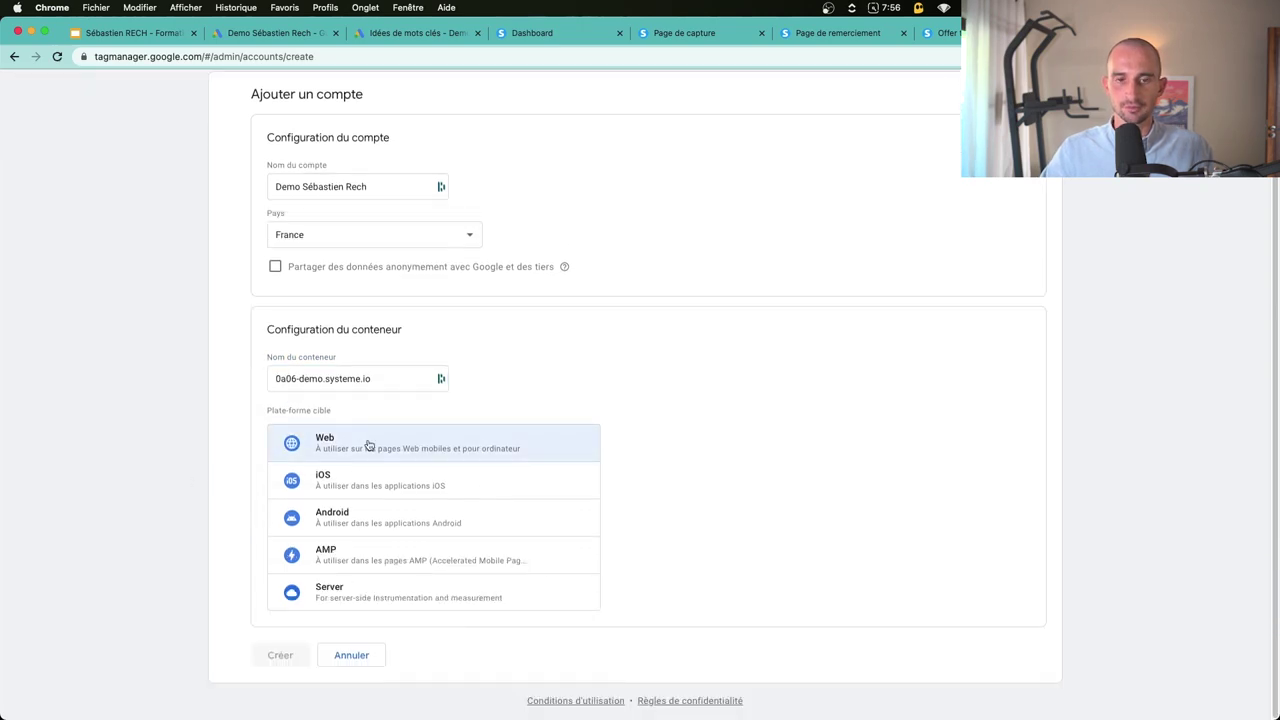
Step: Create the Tag Manager account and accept the terms of use together with the GDPR data processing terms
{"action": "left_click", "coordinate": [279, 655]}
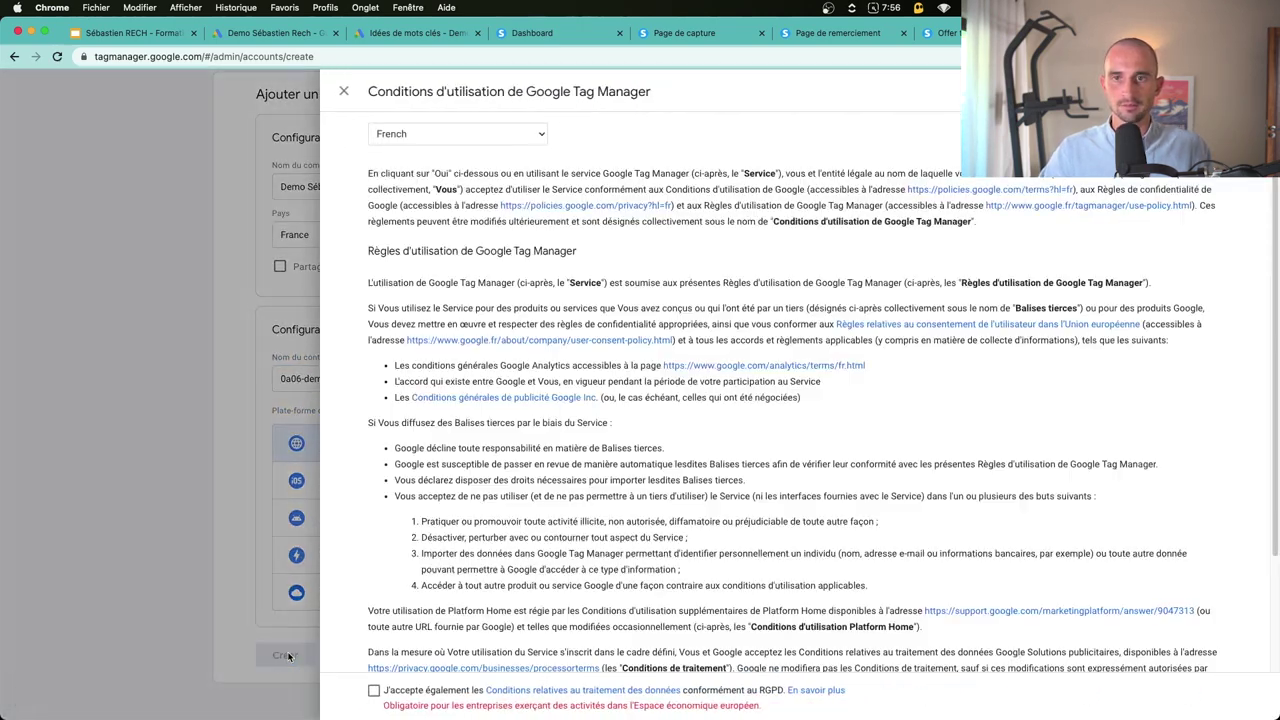
{"action": "scroll", "coordinate": [580, 349], "scroll_direction": "down", "scroll_amount": 3}
{"action": "left_click", "coordinate": [373, 691]}
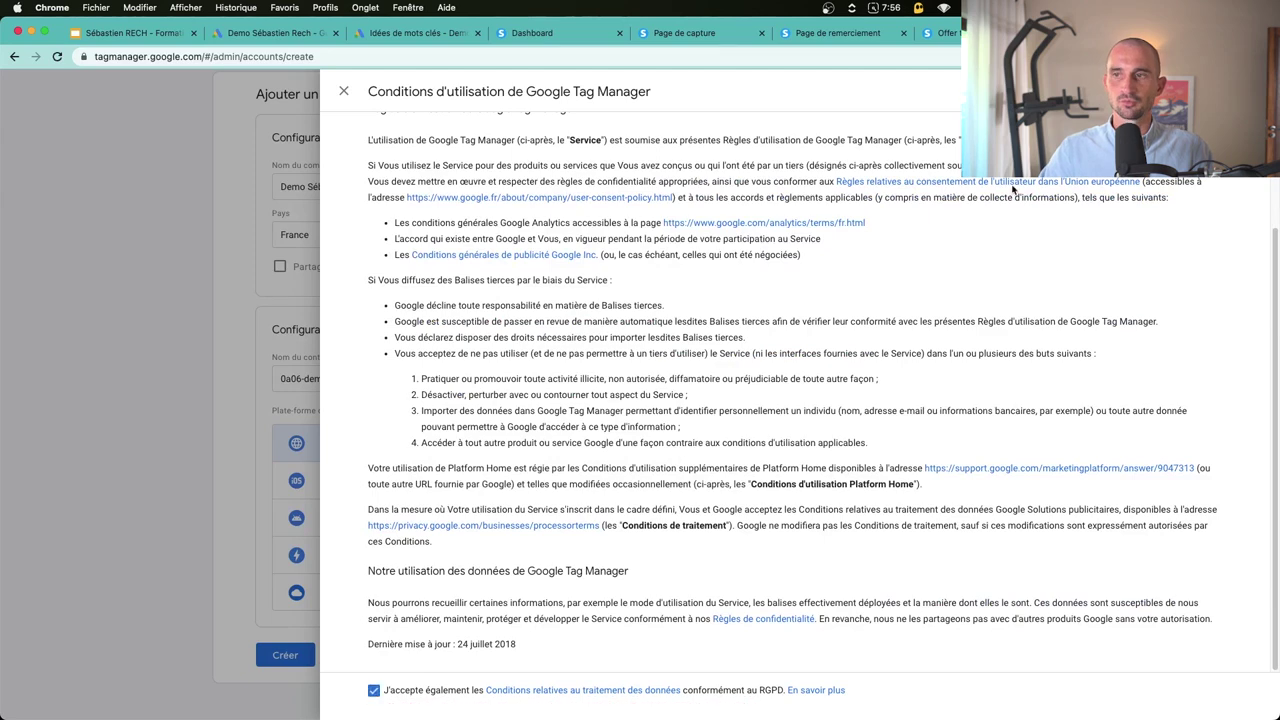
{"action": "left_click", "coordinate": [1246, 91]}
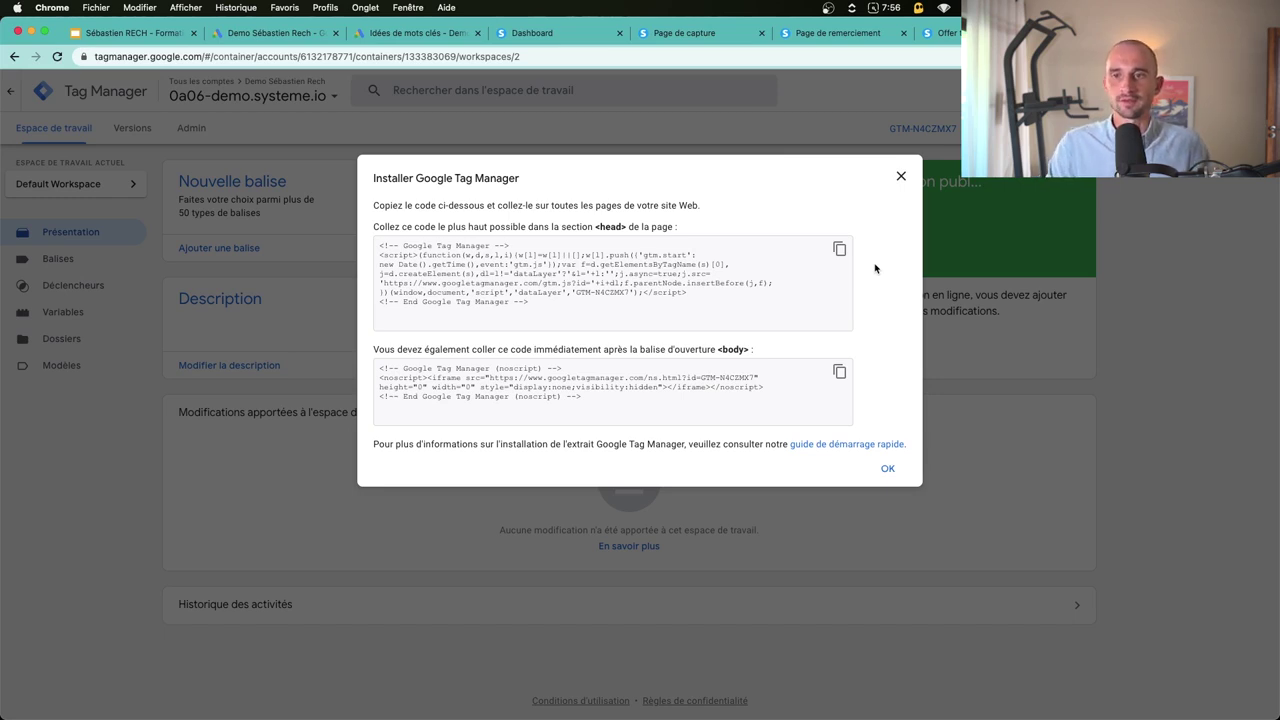
Step: Review the two Google Tag Manager installation snippets and copy the one meant for the page's <head> section
{"action": "left_click", "coordinate": [586, 310]}
{"action": "left_click", "coordinate": [560, 338]}
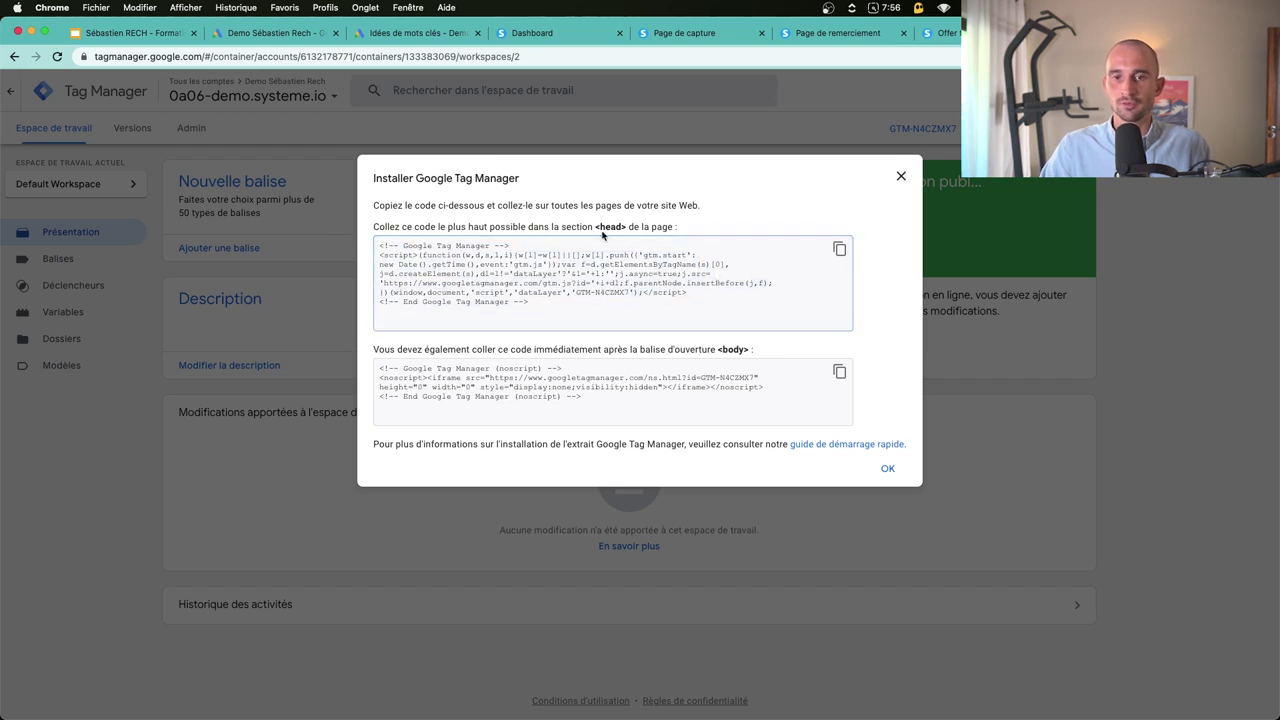
{"action": "left_click_drag", "start_coordinate": [397, 349], "coordinate": [733, 350]}
{"action": "left_click", "coordinate": [733, 350]}
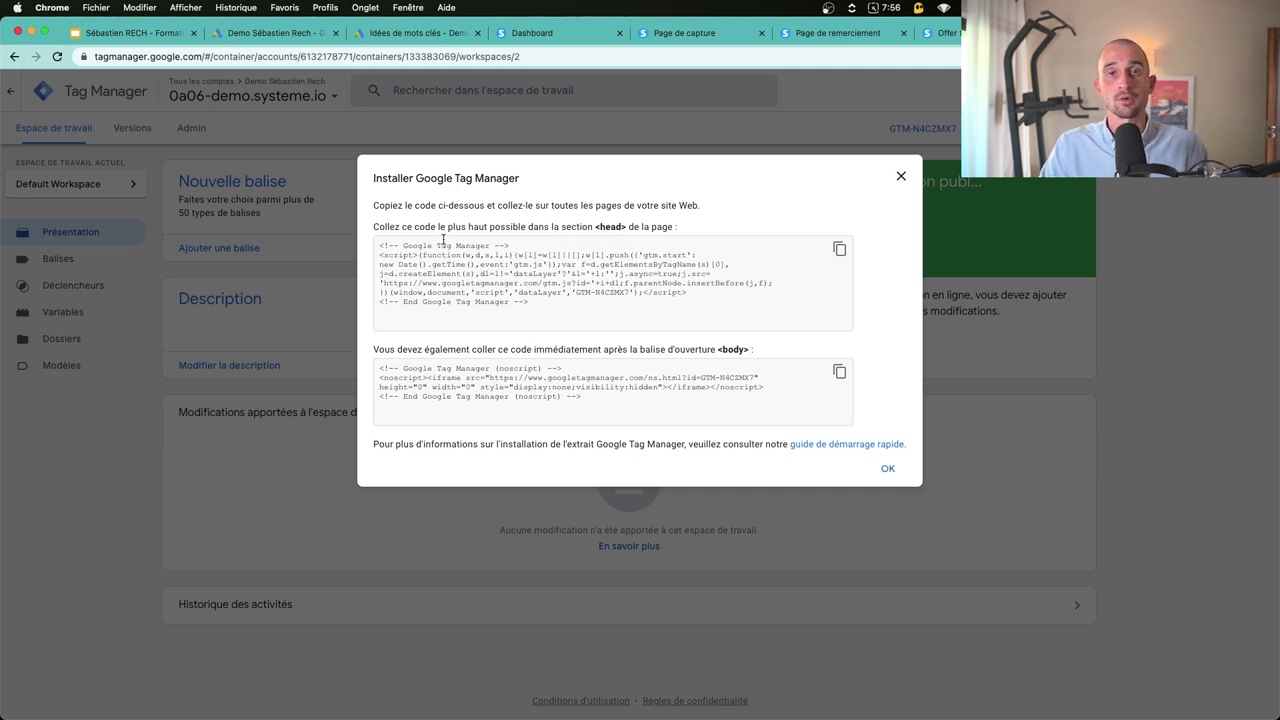
{"action": "left_click", "coordinate": [770, 263]}
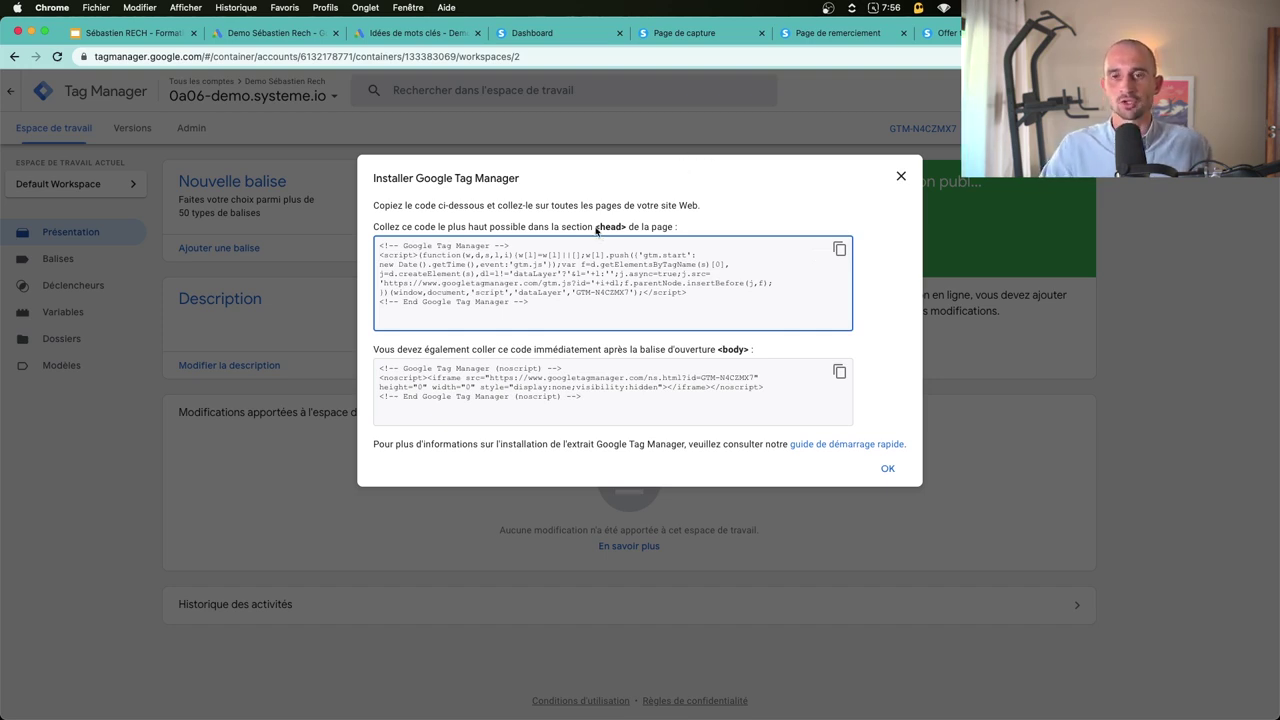
{"action": "left_click", "coordinate": [840, 251]}
{"action": "key", "text": "super+c"}
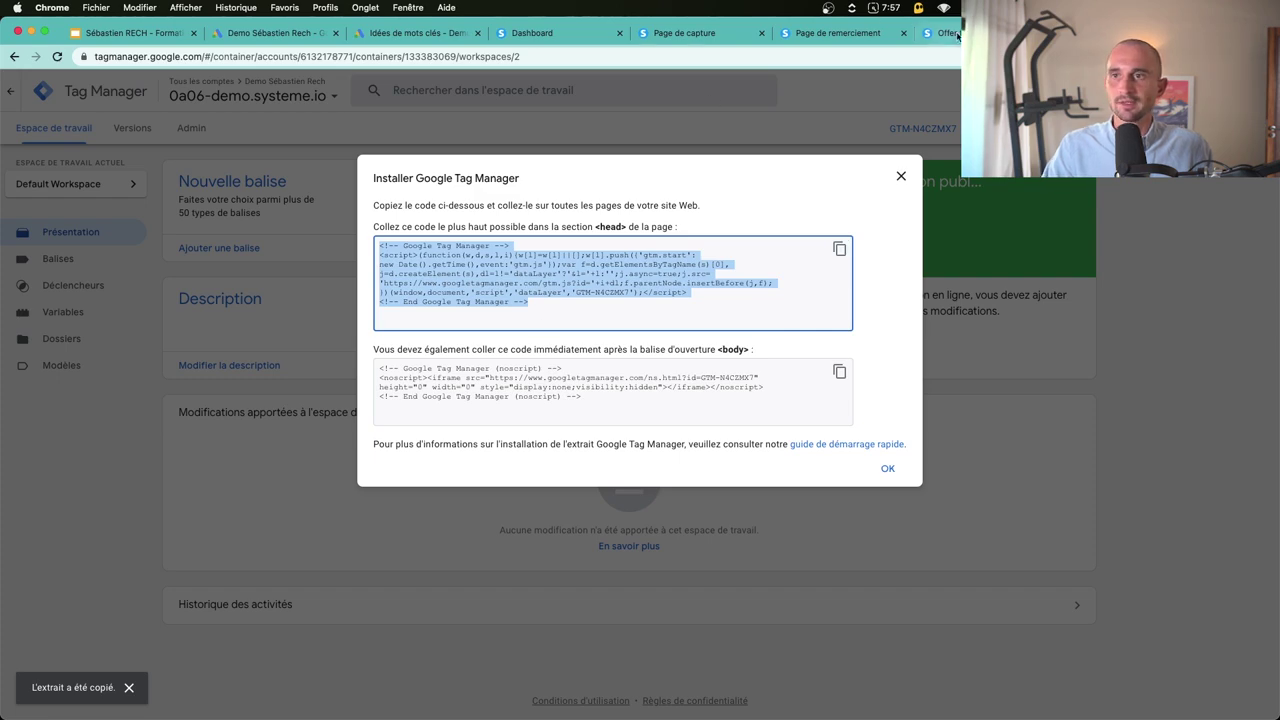
Step: Switch to Systeme.io, paste the Tag Manager snippet into the sales funnel tracking code, and dismiss the installation instructions in Tag Manager
{"action": "left_click", "coordinate": [684, 33]}
{"action": "left_click", "coordinate": [531, 33]}
{"action": "key", "text": "super+v"}
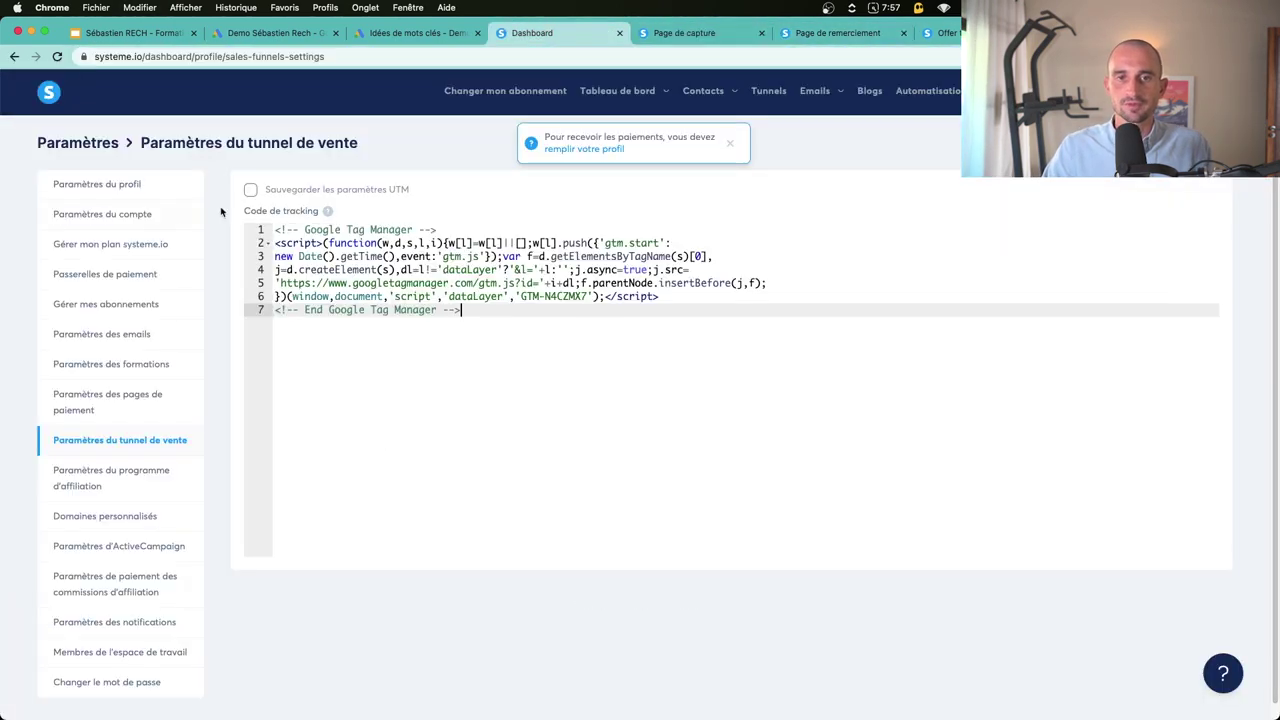
{"action": "left_click_drag", "start_coordinate": [242, 209], "coordinate": [313, 207]}
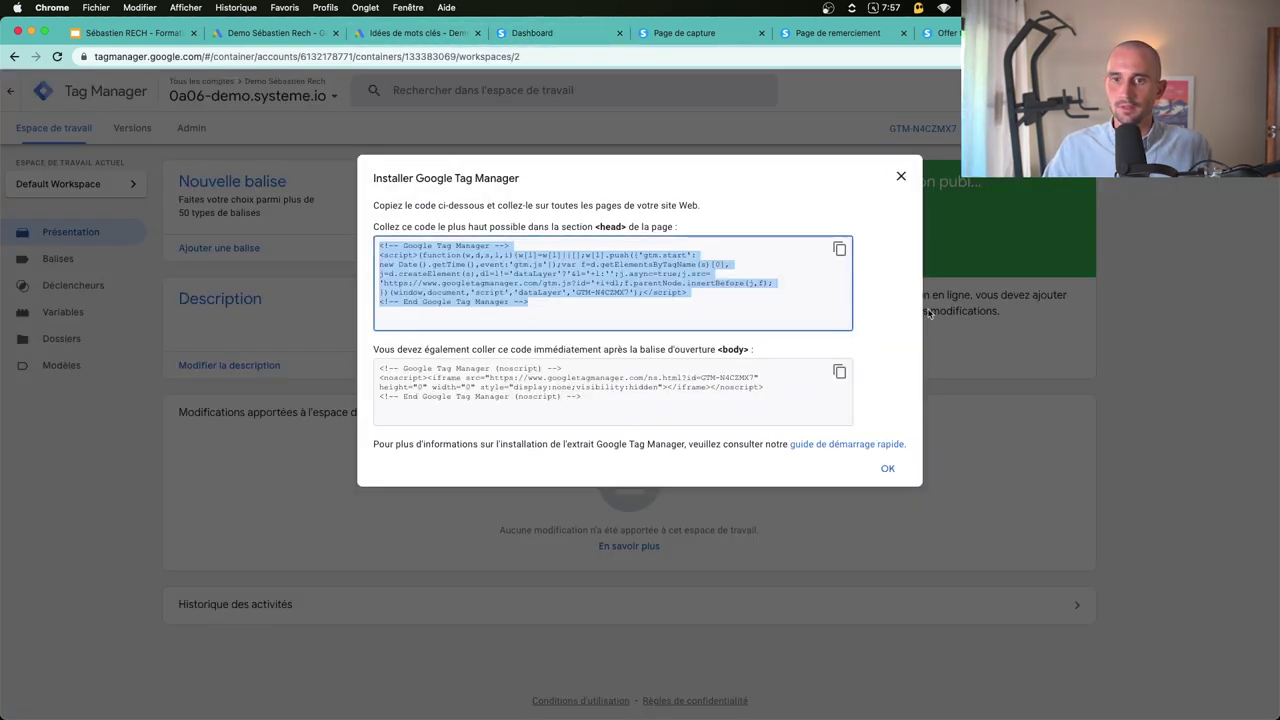
{"action": "left_click", "coordinate": [887, 468]}
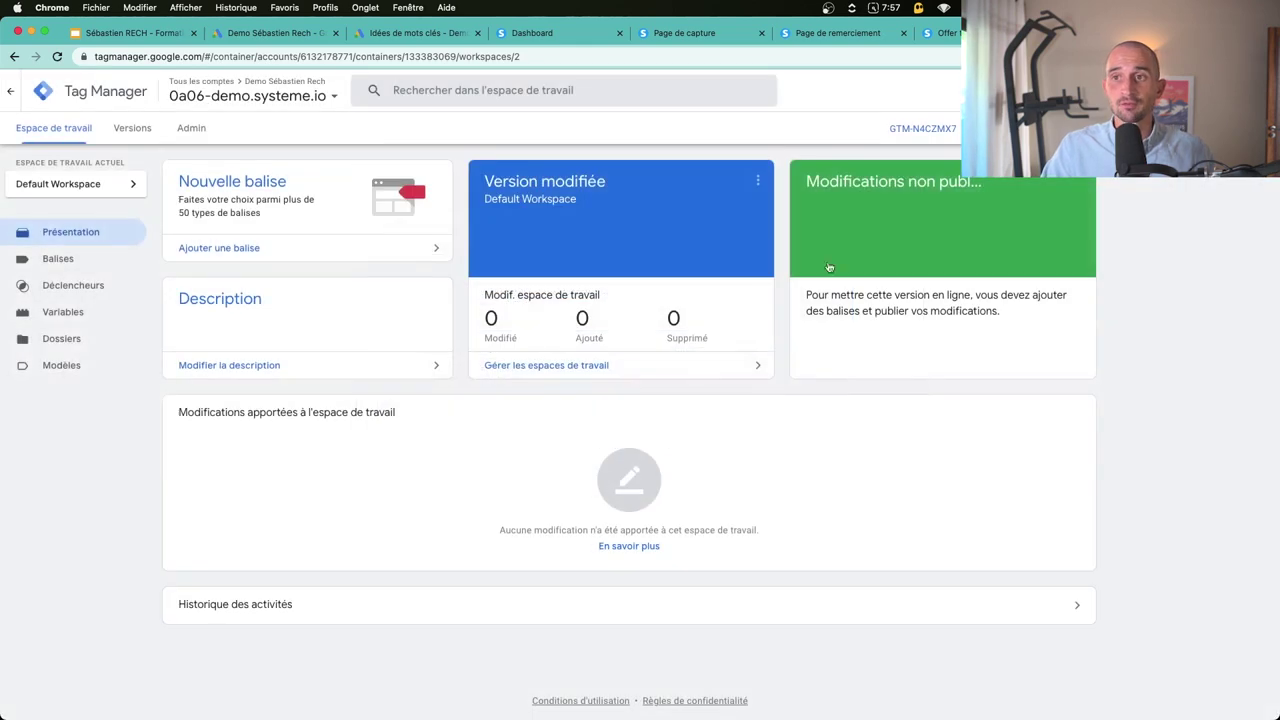
Step: Switch to the live sign-up page of the funnel and copy its full web address
{"action": "left_click", "coordinate": [679, 35]}
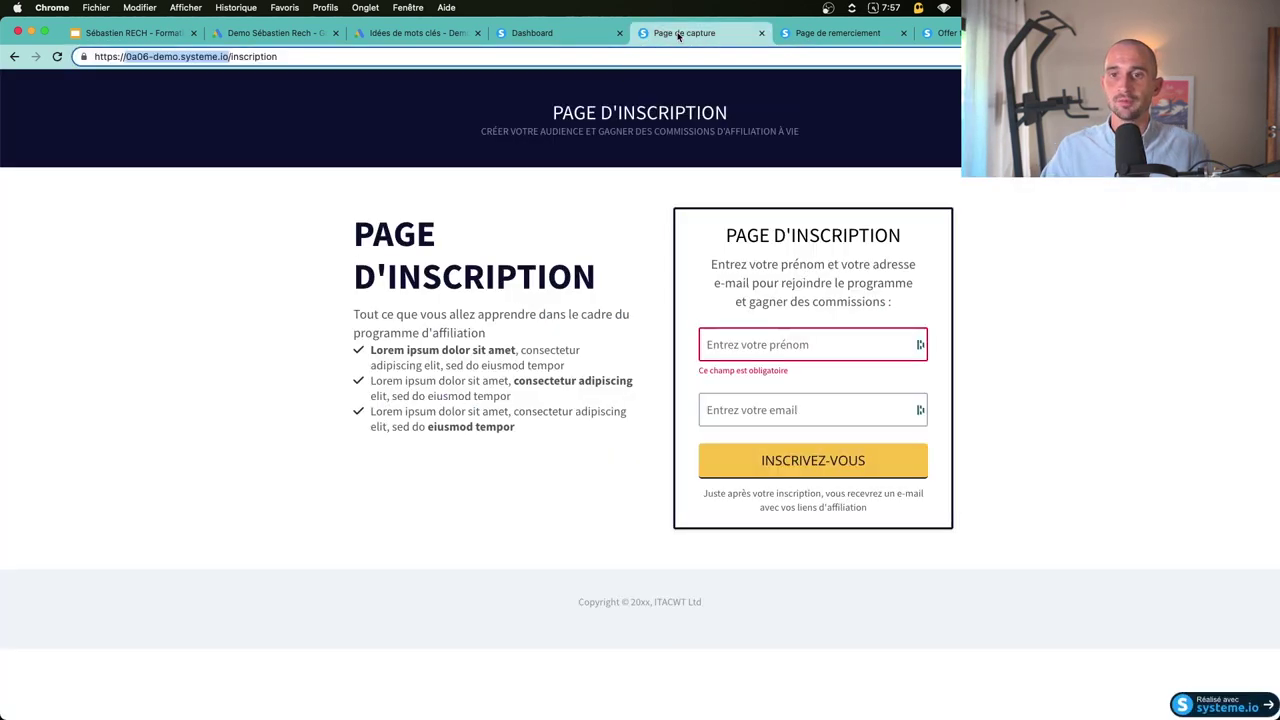
{"action": "left_click", "coordinate": [553, 55]}
{"action": "right_click", "coordinate": [193, 57]}
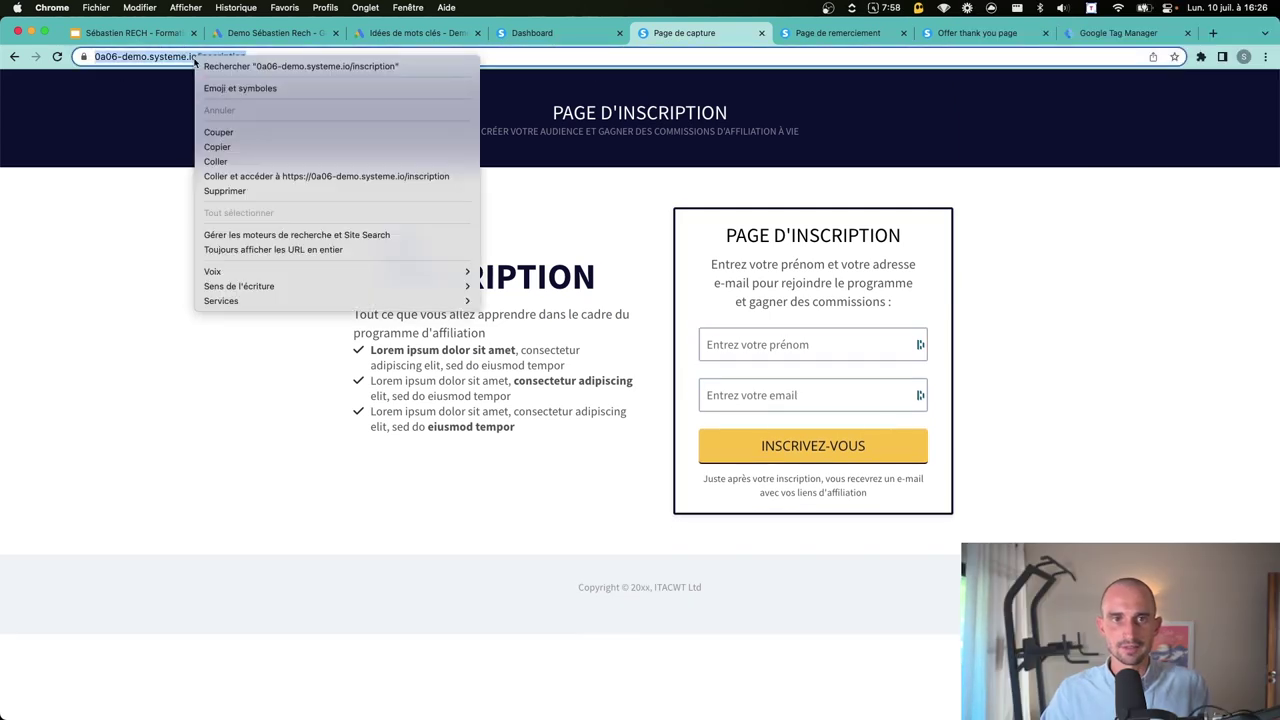
{"action": "key", "text": "Escape"}
Step: Search the web for "google tag assistant chrome" in a new tab, open Google Tag Assistant and dismiss the translation offer
{"action": "key", "text": "super+t"}
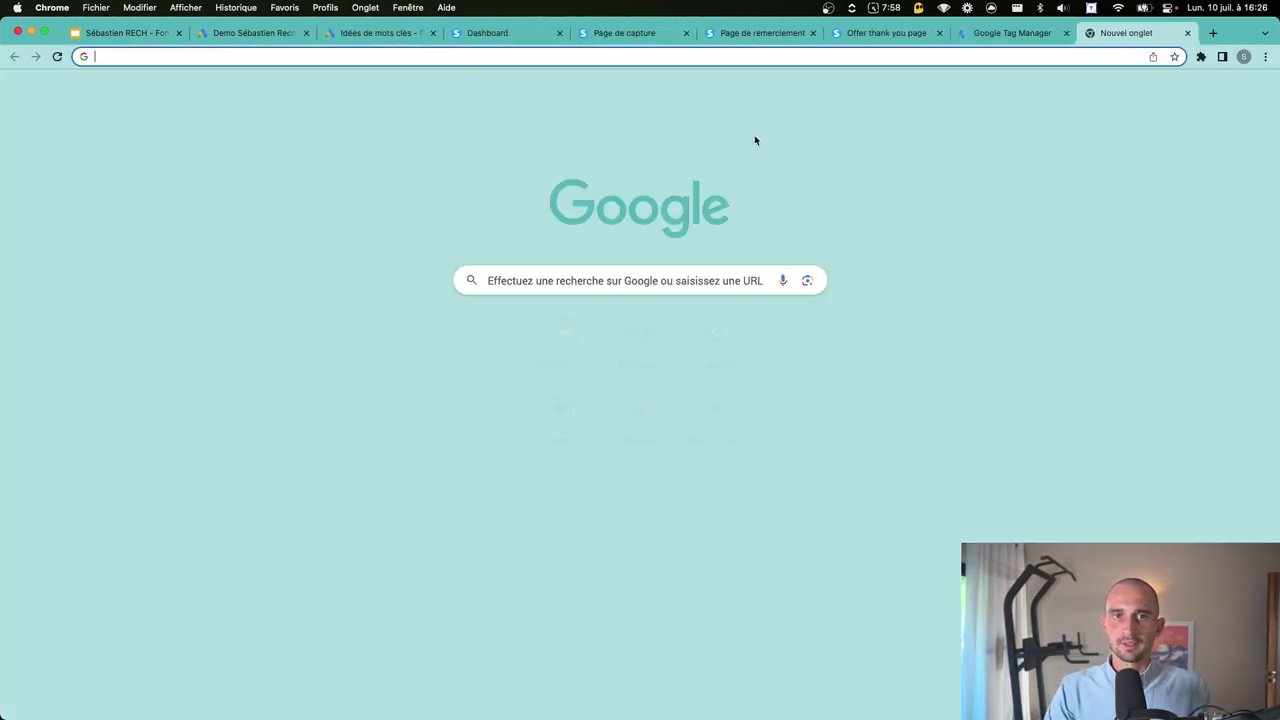
{"action": "type", "text": "google tag assistant chrome"}
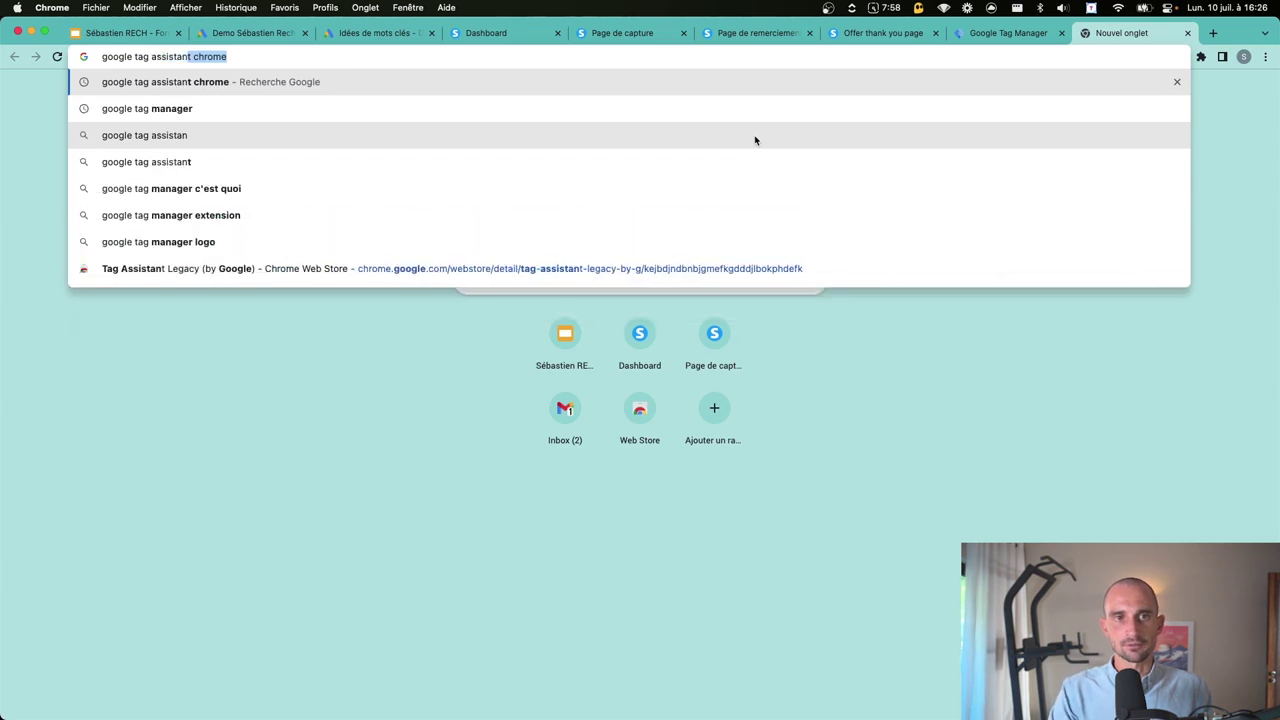
{"action": "key", "text": "Return"}
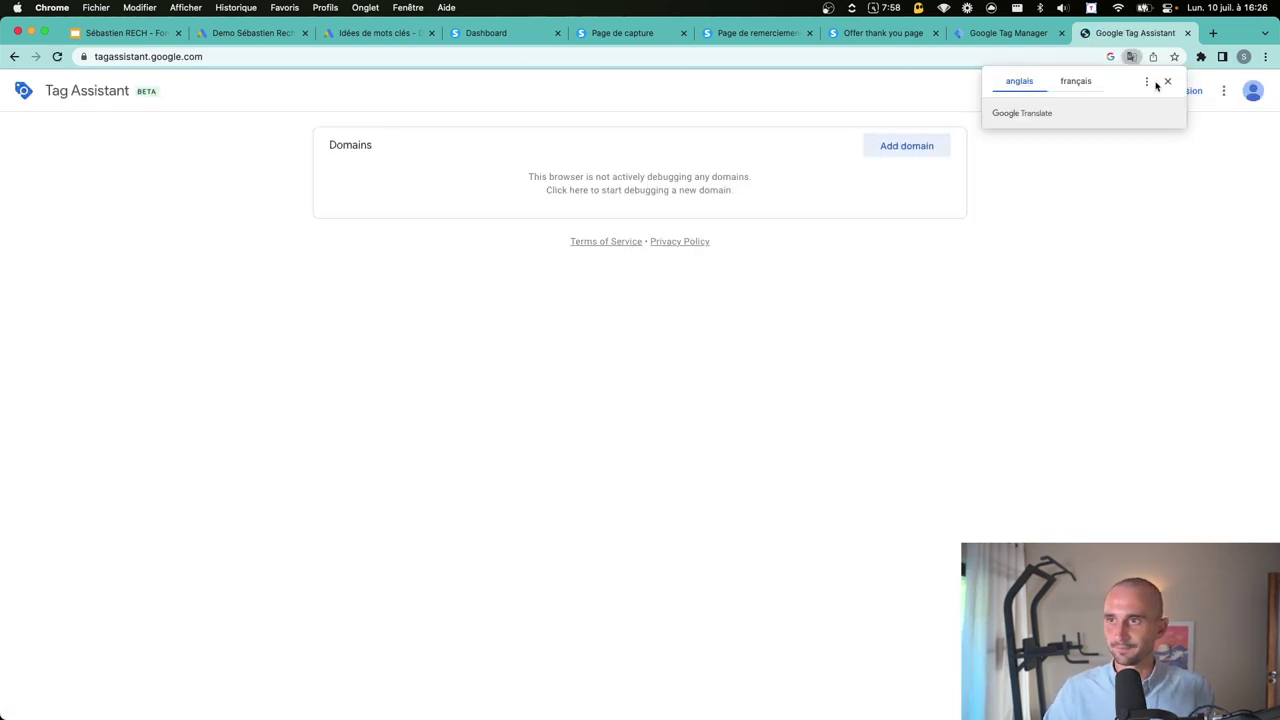
{"action": "left_click", "coordinate": [1167, 81]}
{"action": "left_click", "coordinate": [790, 174]}
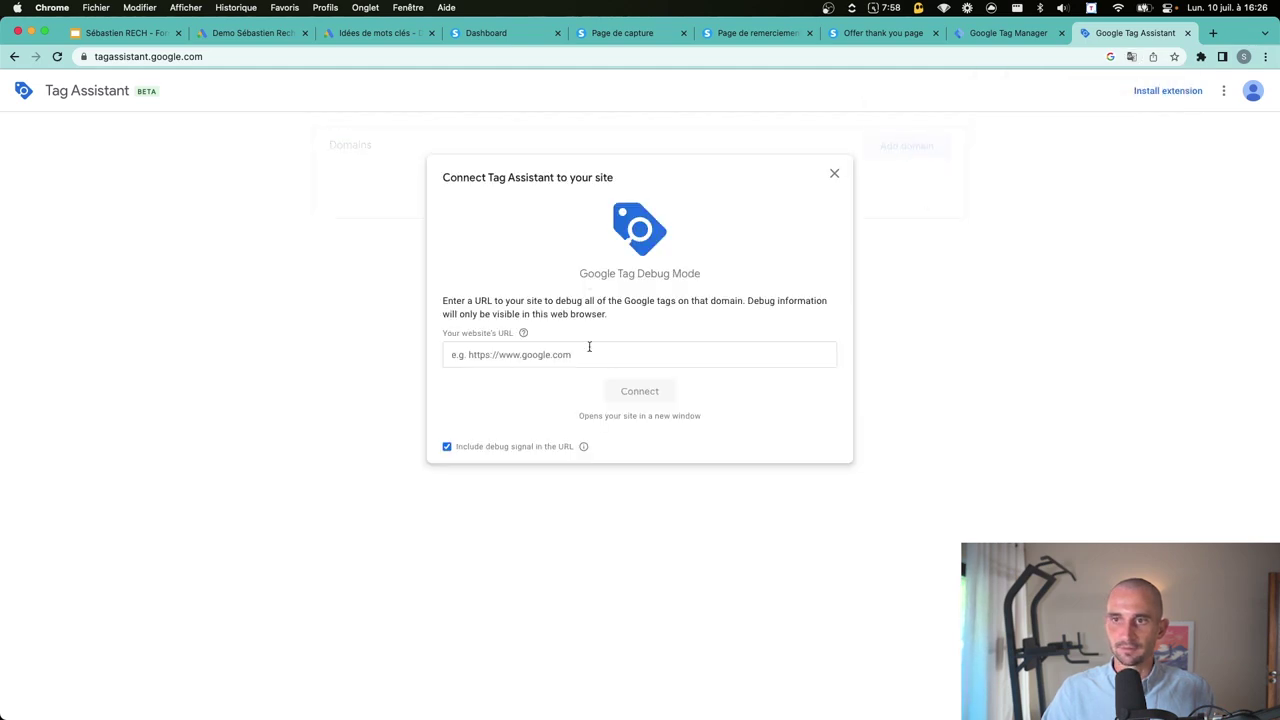
{"action": "left_click", "coordinate": [894, 153]}
{"action": "left_click", "coordinate": [894, 153]}
{"action": "left_click", "coordinate": [543, 354]}
{"action": "type", "text": "https://hello-demo.systeme.io/inscription"}
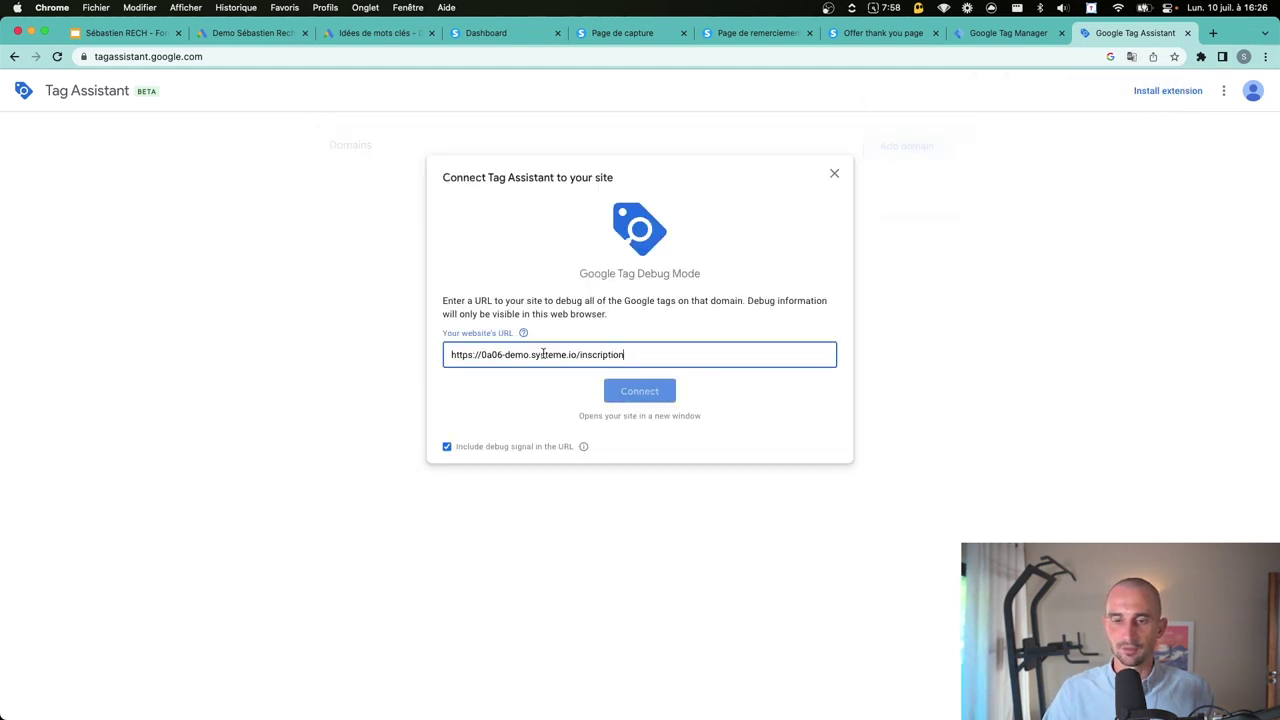
{"action": "left_click", "coordinate": [639, 391]}
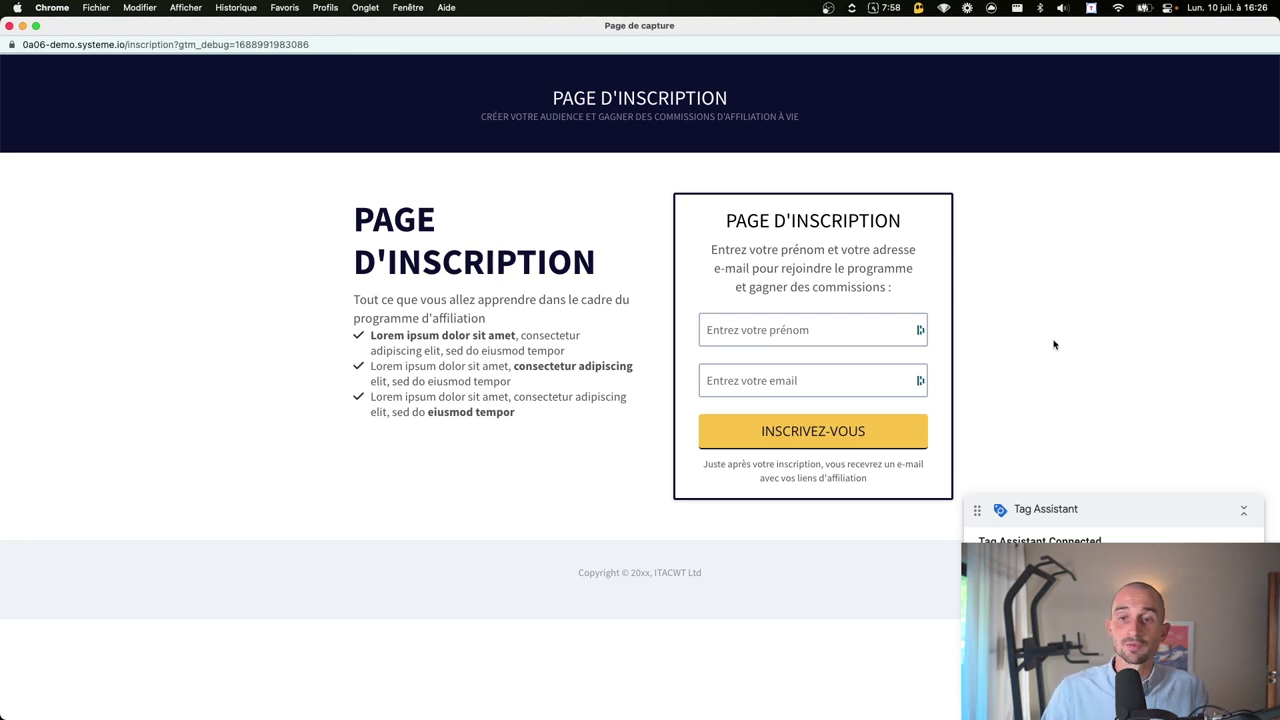
Step: Check in Tag Assistant whether the site is connected and its Google tag is found, and leave the debug session
{"action": "key", "text": "super+grave"}
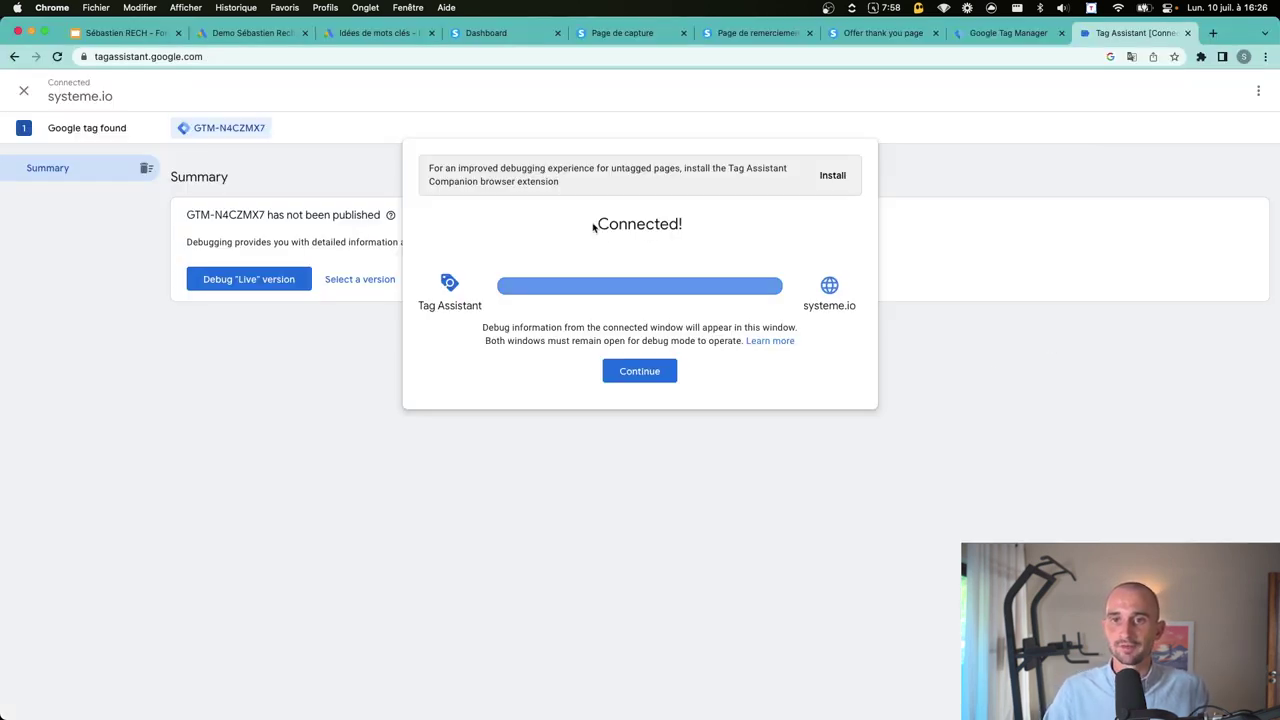
{"action": "left_click_drag", "start_coordinate": [592, 223], "coordinate": [700, 224]}
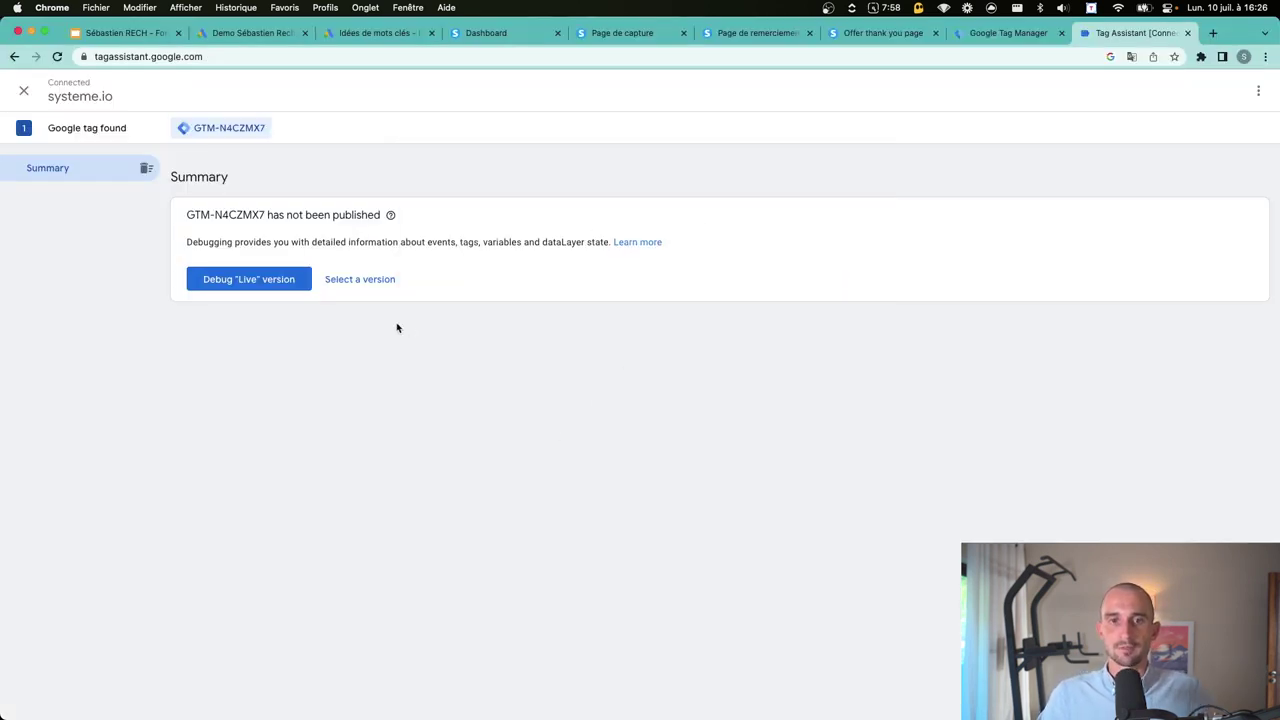
{"action": "key", "text": "super+w"}
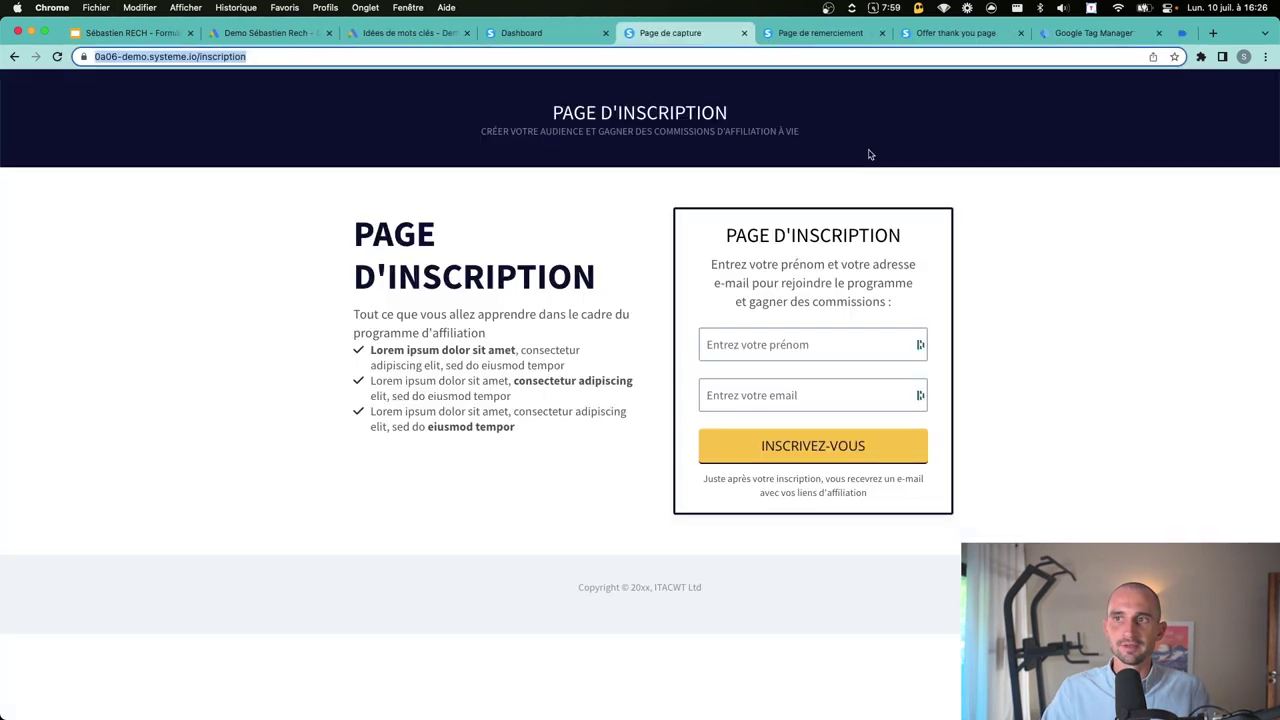
Step: Search the web for "google tag assistant" in a new tab and open the Tag Assistant Legacy page in the Chrome Web Store
{"action": "key", "text": "super+t"}
{"action": "type", "text": "google"}
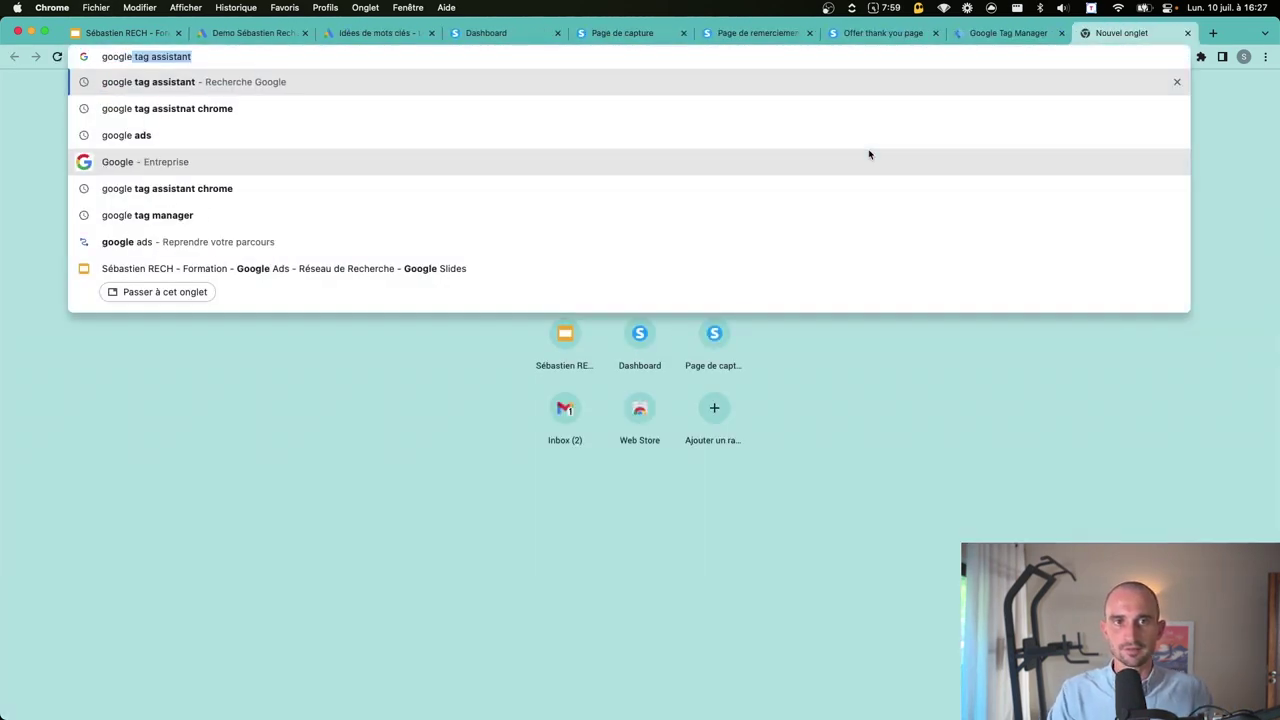
{"action": "key", "text": "Return"}
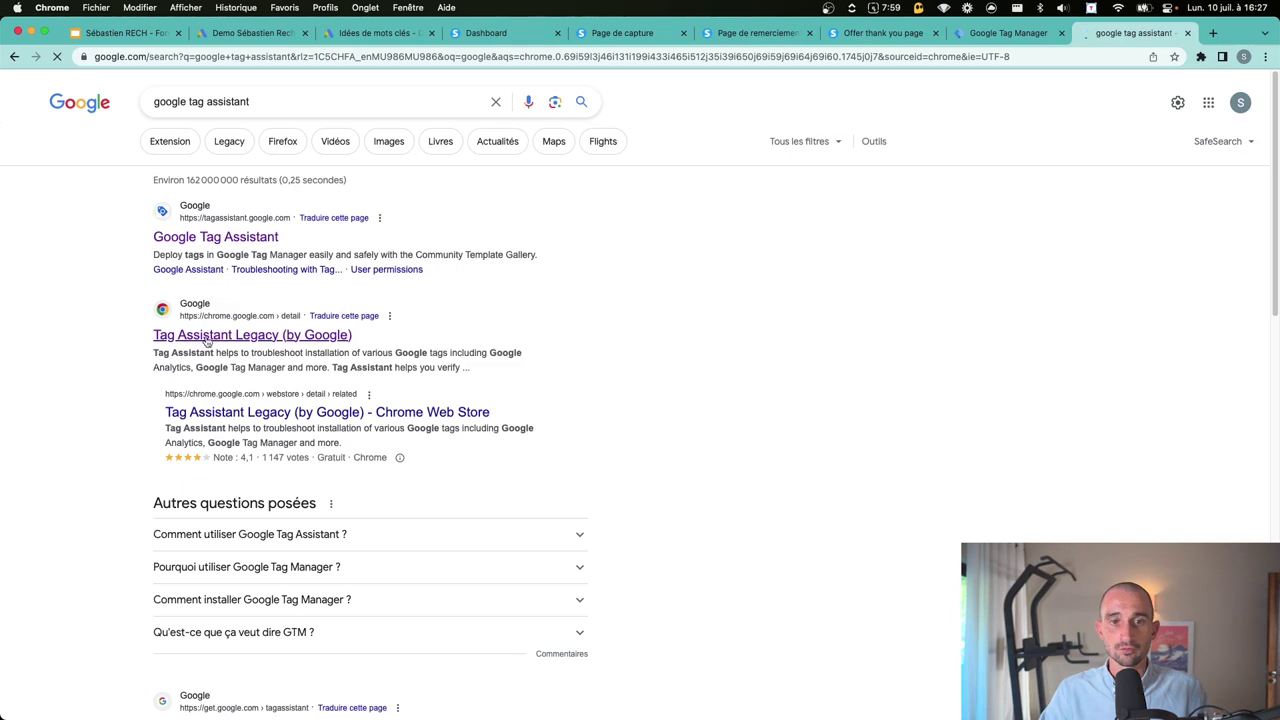
{"action": "left_click", "coordinate": [207, 338]}
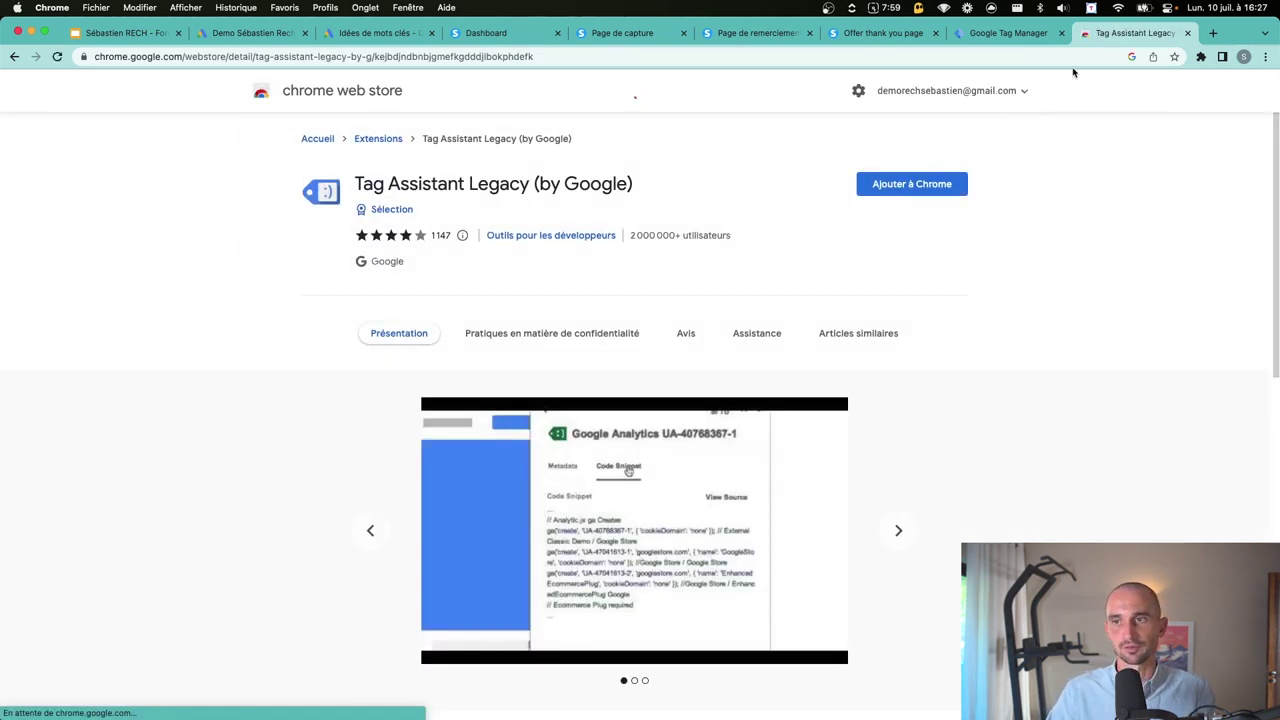
Step: Add the Tag Assistant Legacy (by Google) extension to Chrome and pin it
{"action": "left_click", "coordinate": [905, 186]}
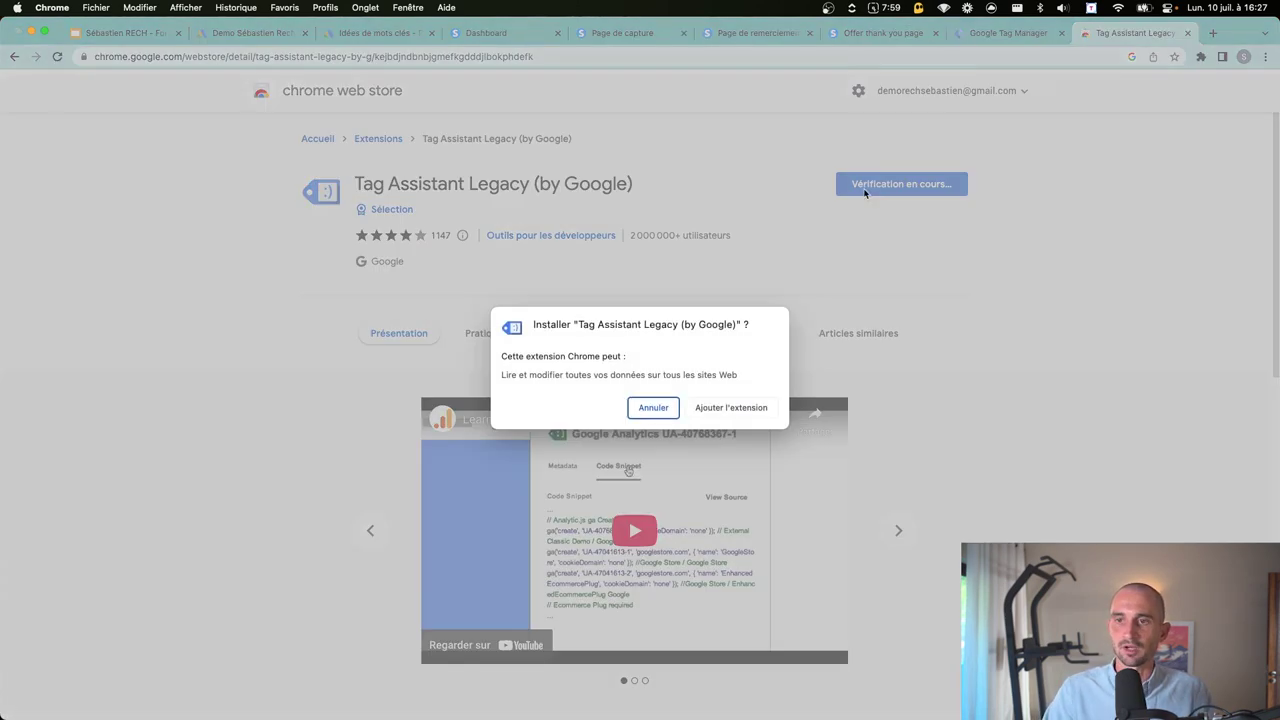
{"action": "left_click", "coordinate": [731, 408]}
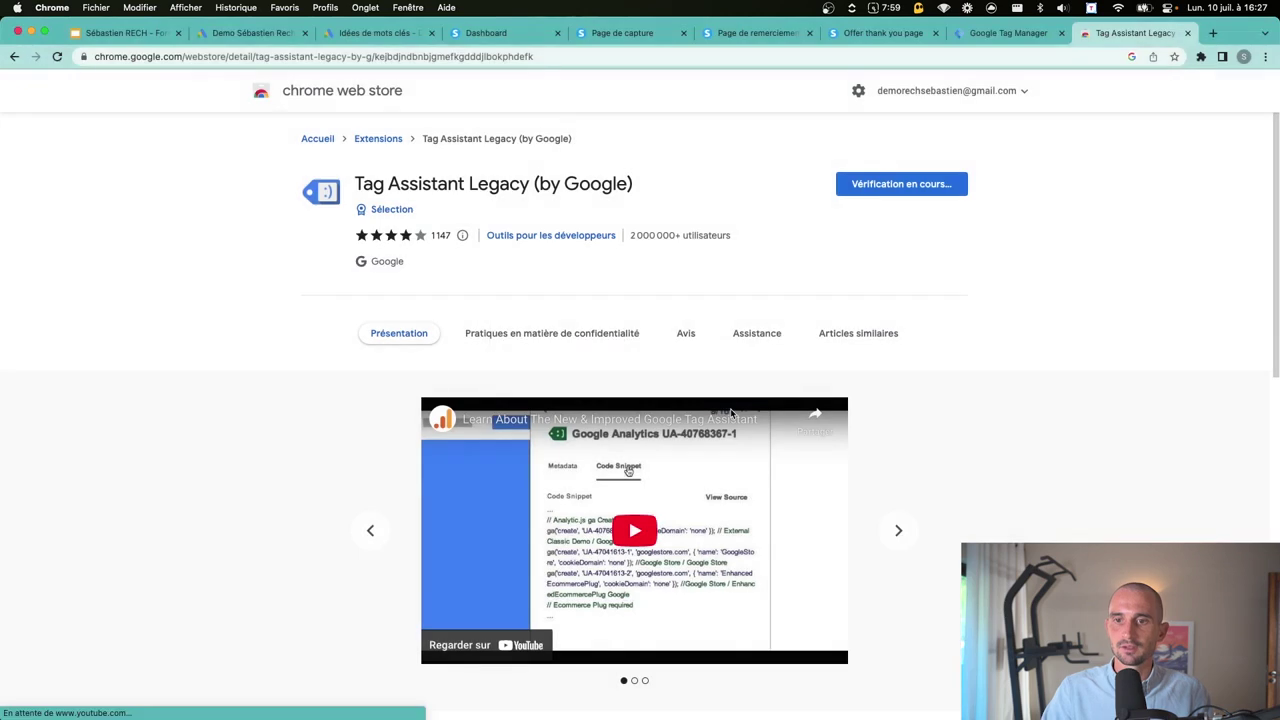
{"action": "left_click", "coordinate": [850, 333]}
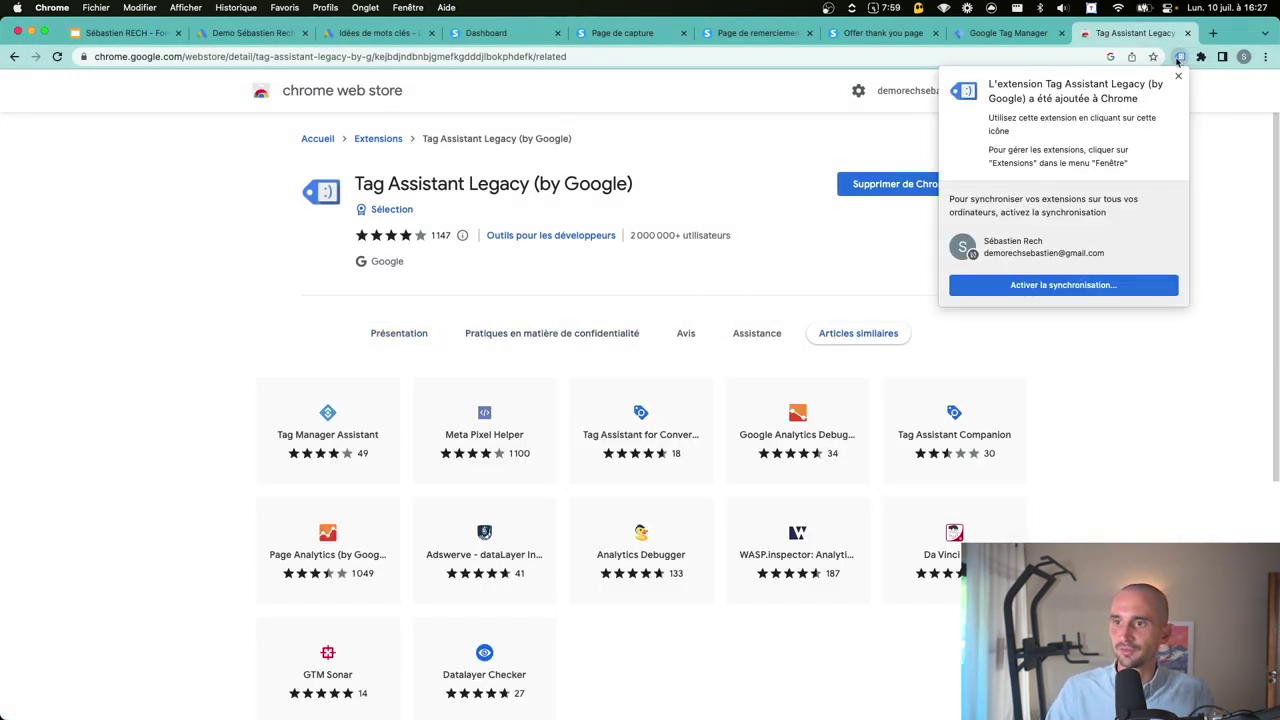
{"action": "right_click", "coordinate": [1180, 60]}
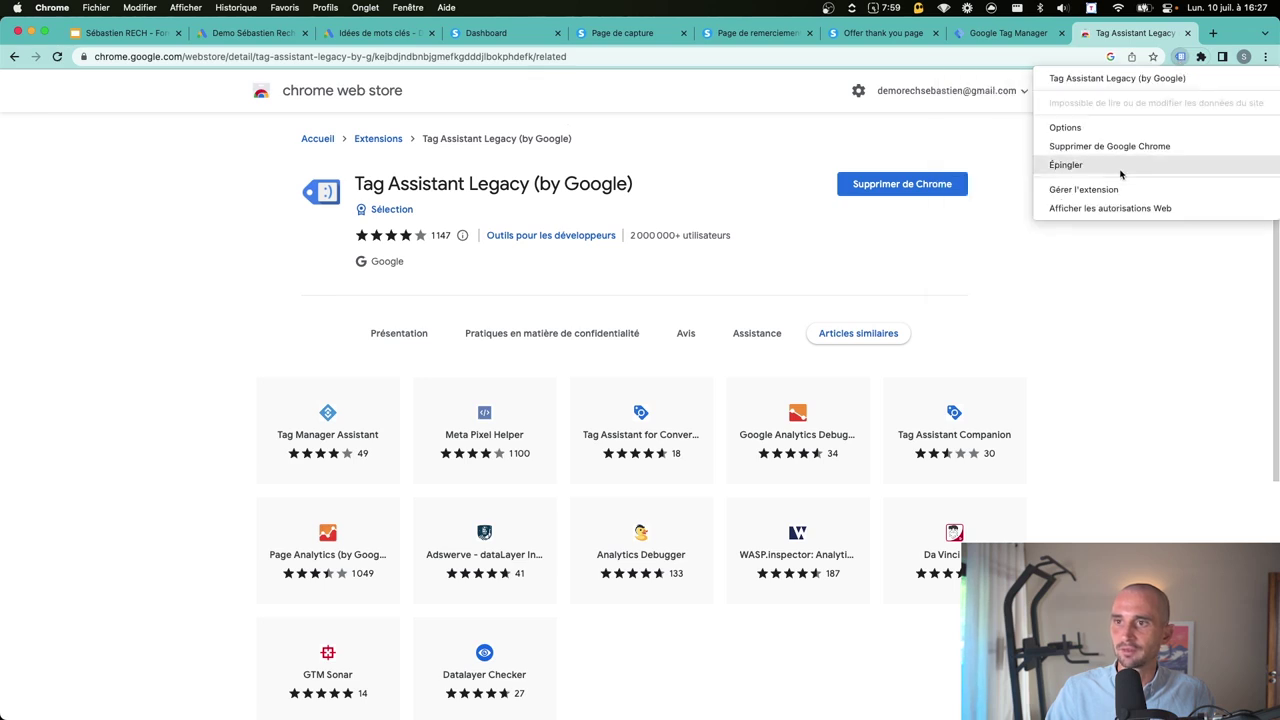
{"action": "left_click", "coordinate": [1120, 168]}
{"action": "left_click", "coordinate": [1199, 62]}
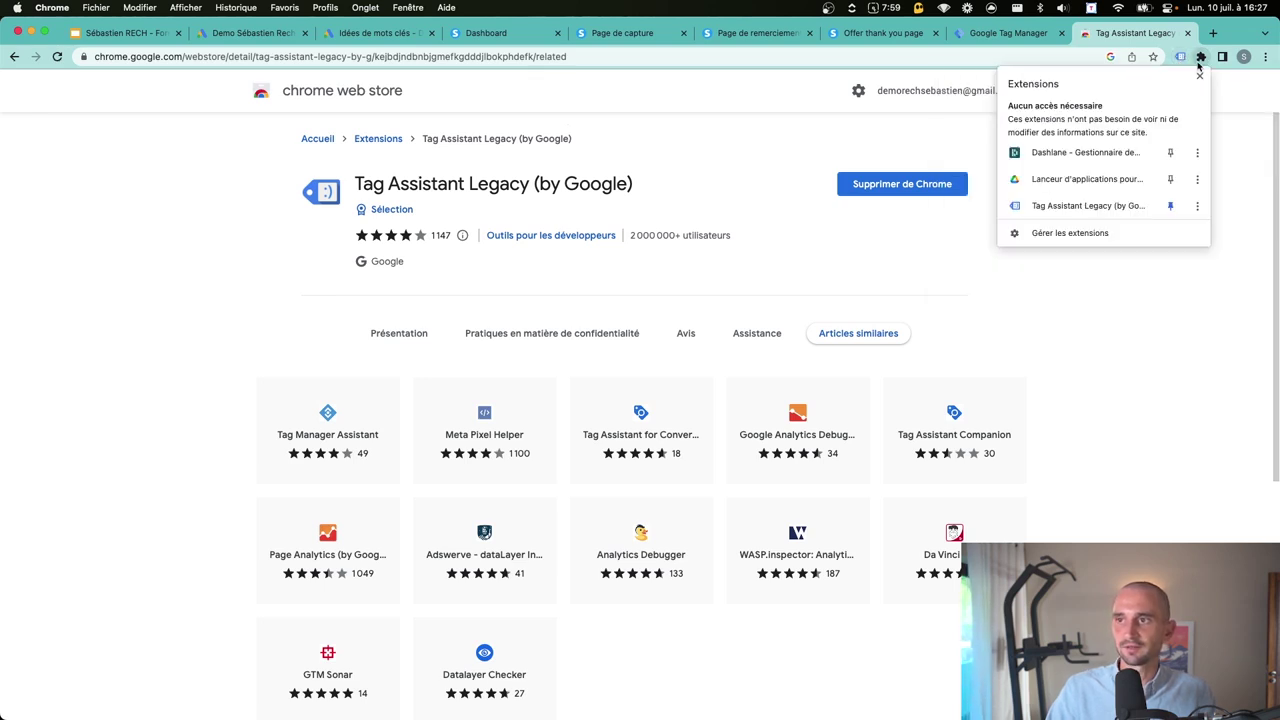
Step: Open Tag Assistant Legacy on the sign-up page and accept the default selection of tags to check
{"action": "left_click", "coordinate": [757, 33]}
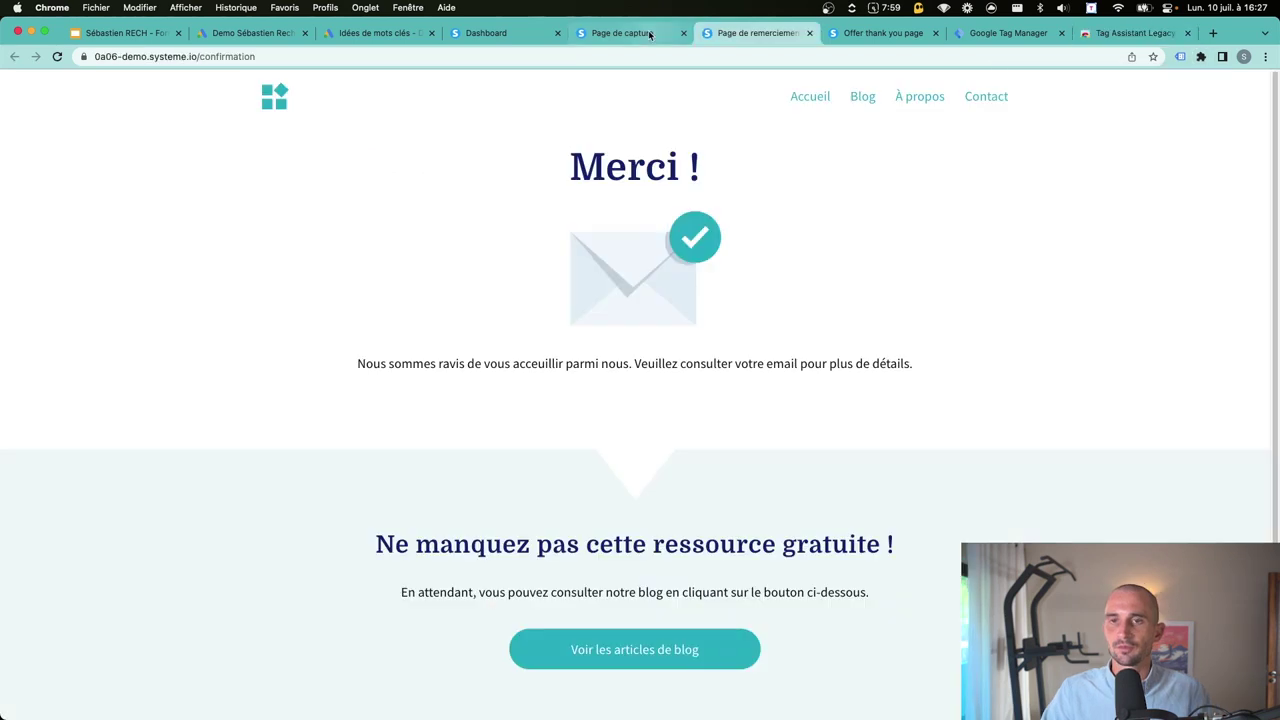
{"action": "left_click", "coordinate": [649, 33]}
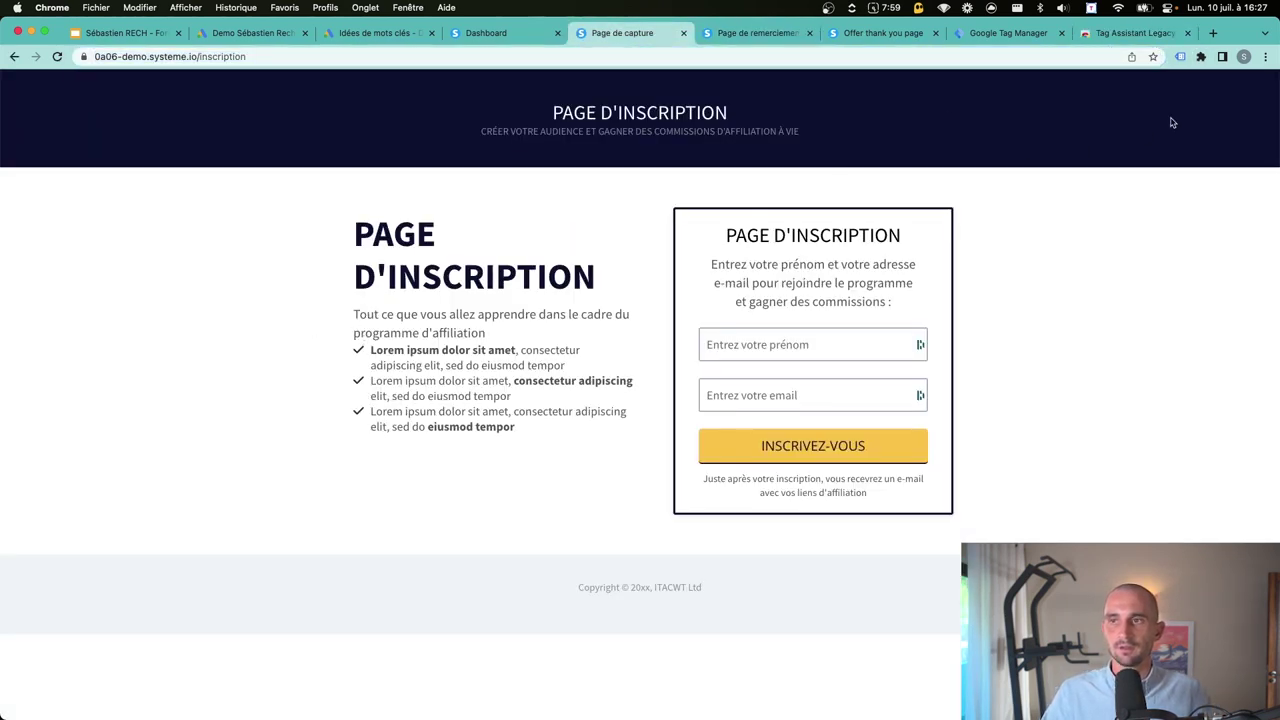
{"action": "left_click", "coordinate": [1180, 56]}
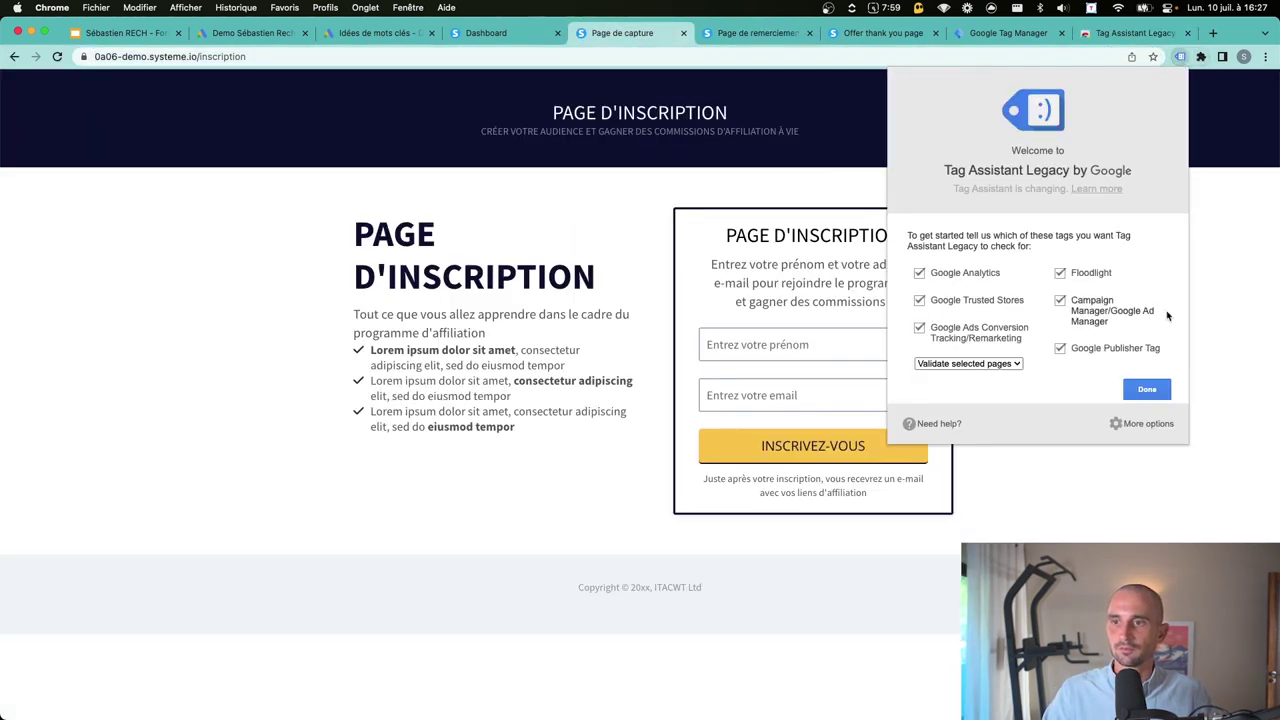
{"action": "left_click", "coordinate": [1146, 389]}
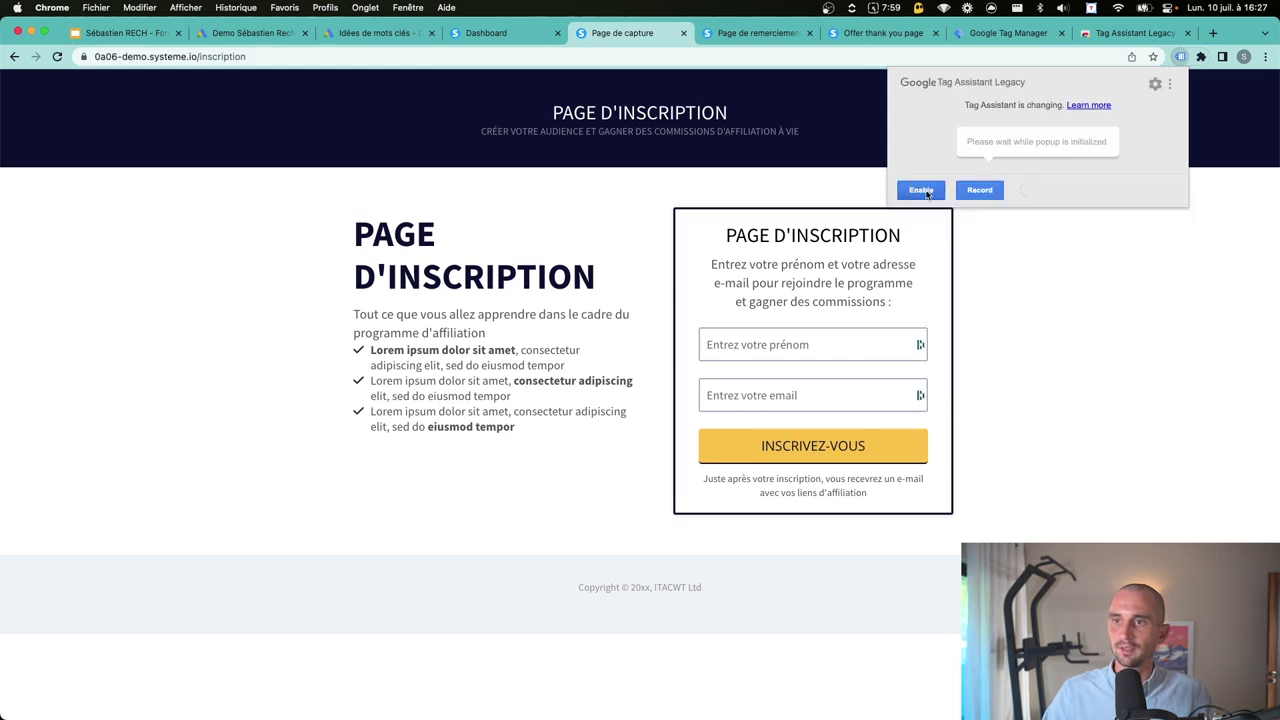
Step: Reload the sign-up page and check in Tag Assistant Legacy which tags it detects
{"action": "left_click", "coordinate": [57, 56]}
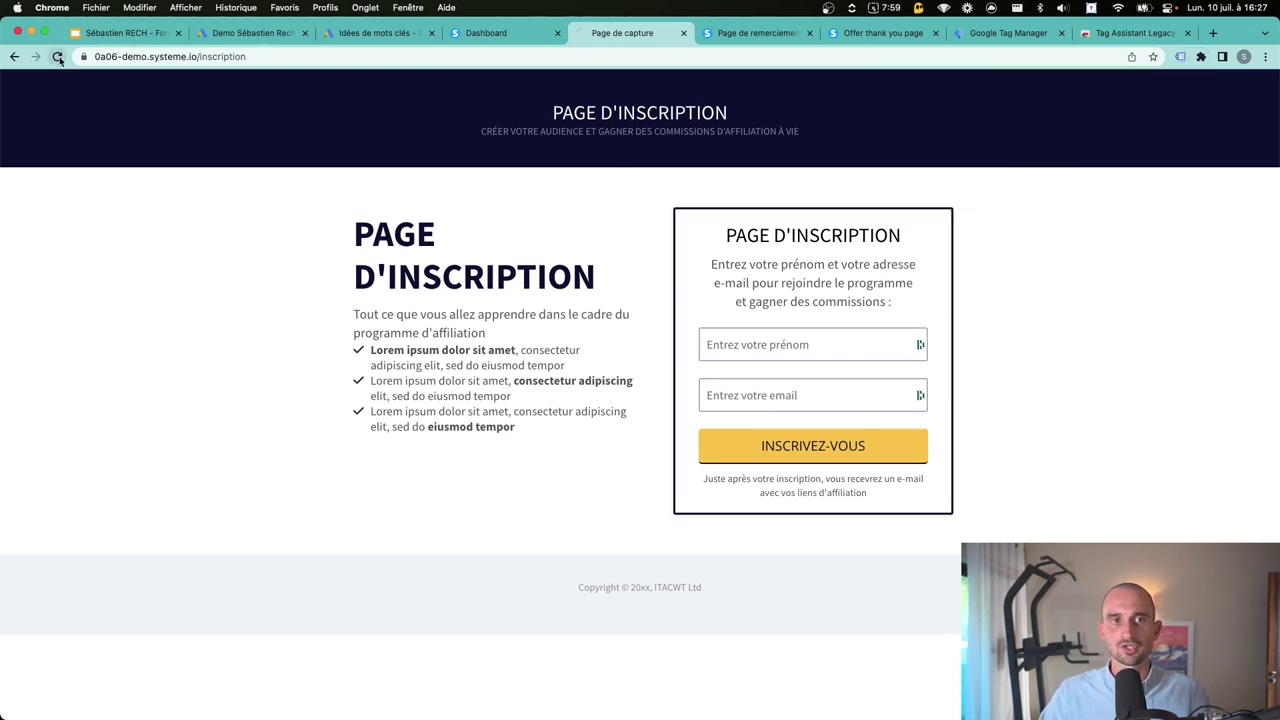
{"action": "left_click", "coordinate": [1184, 58]}
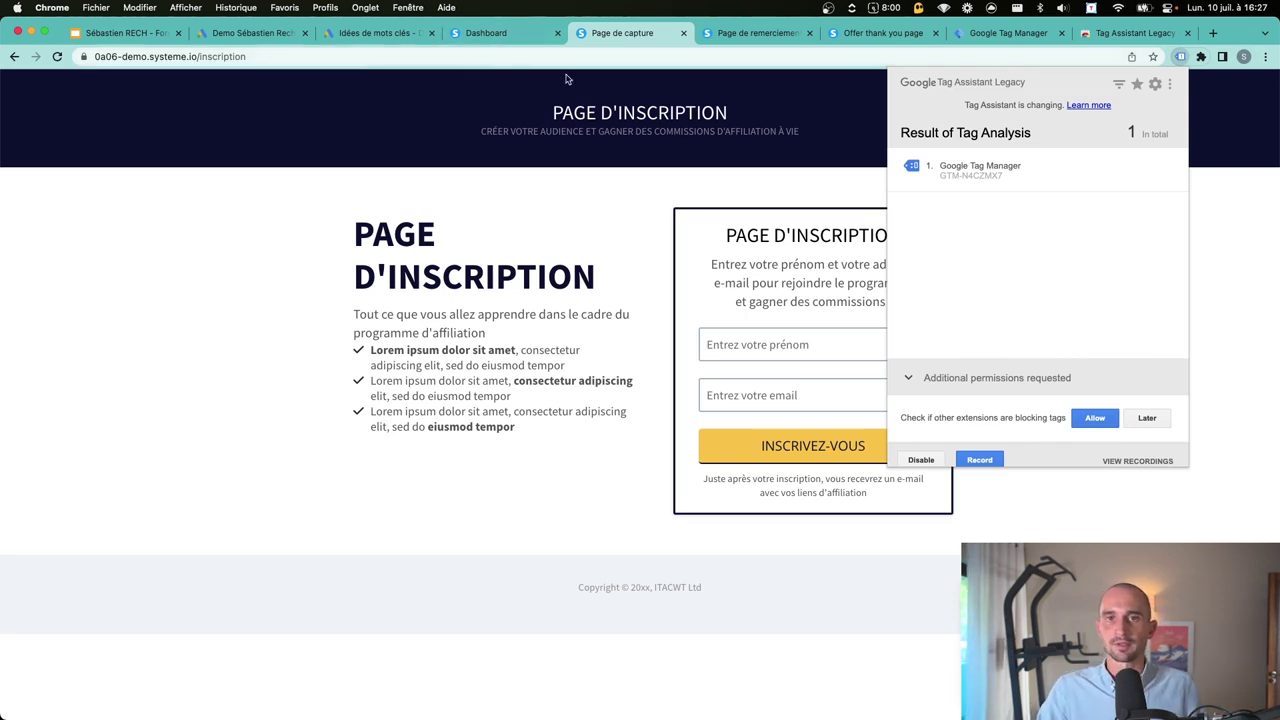
Step: Add a new tag named "Google Ads" in Tag Manager with the tag type Remarketing Google Ads
{"action": "left_click", "coordinate": [1012, 35]}
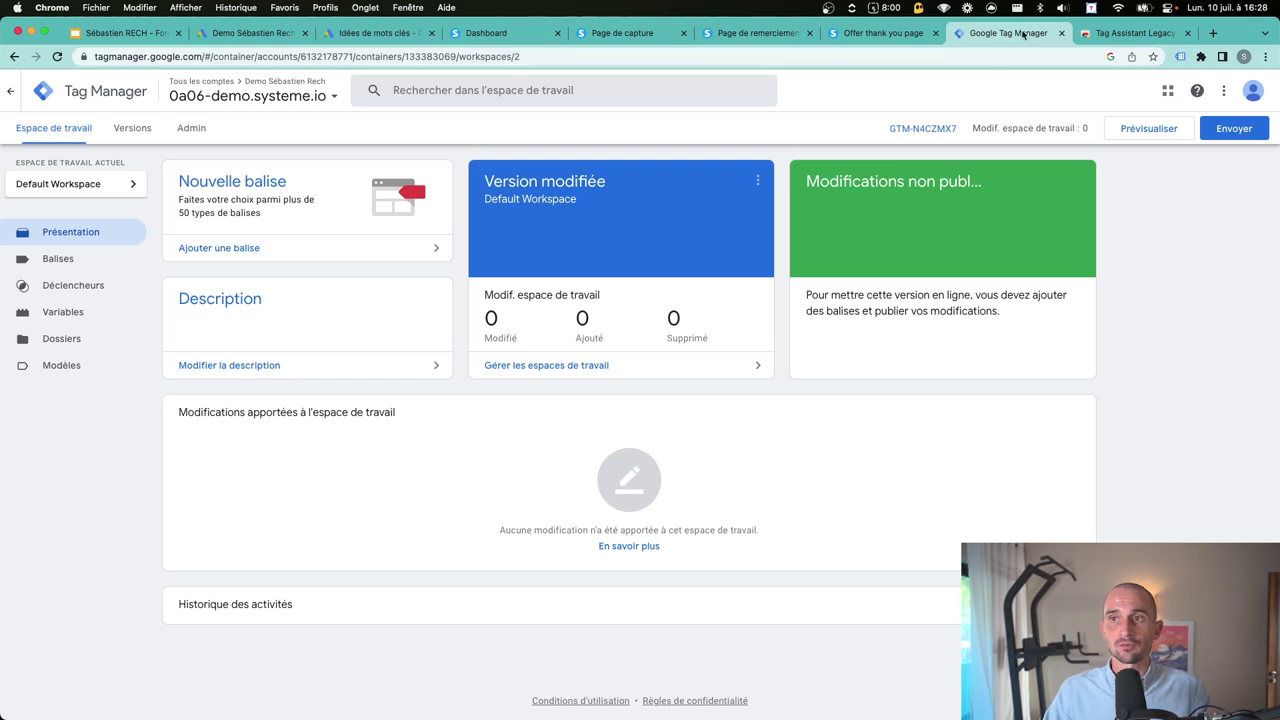
{"action": "left_click", "coordinate": [230, 250]}
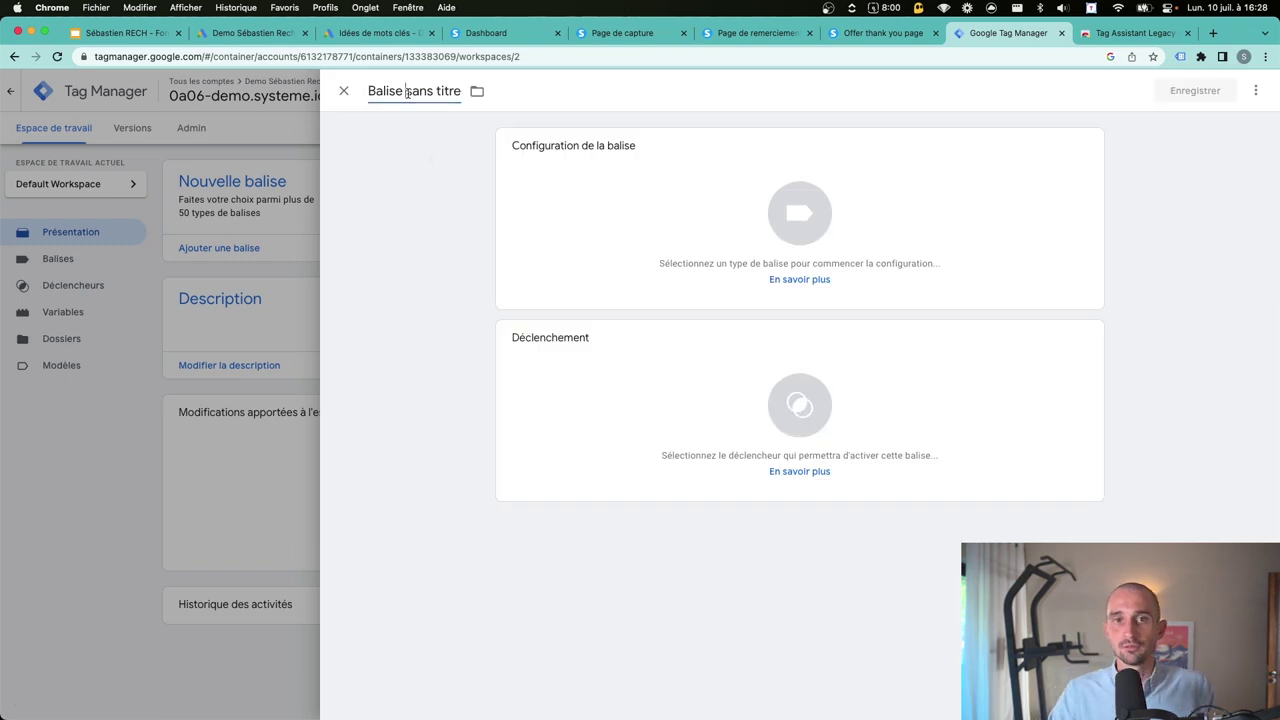
{"action": "left_click", "coordinate": [406, 91]}
{"action": "type", "text": "Google Ad"}
{"action": "type", "text": "s"}
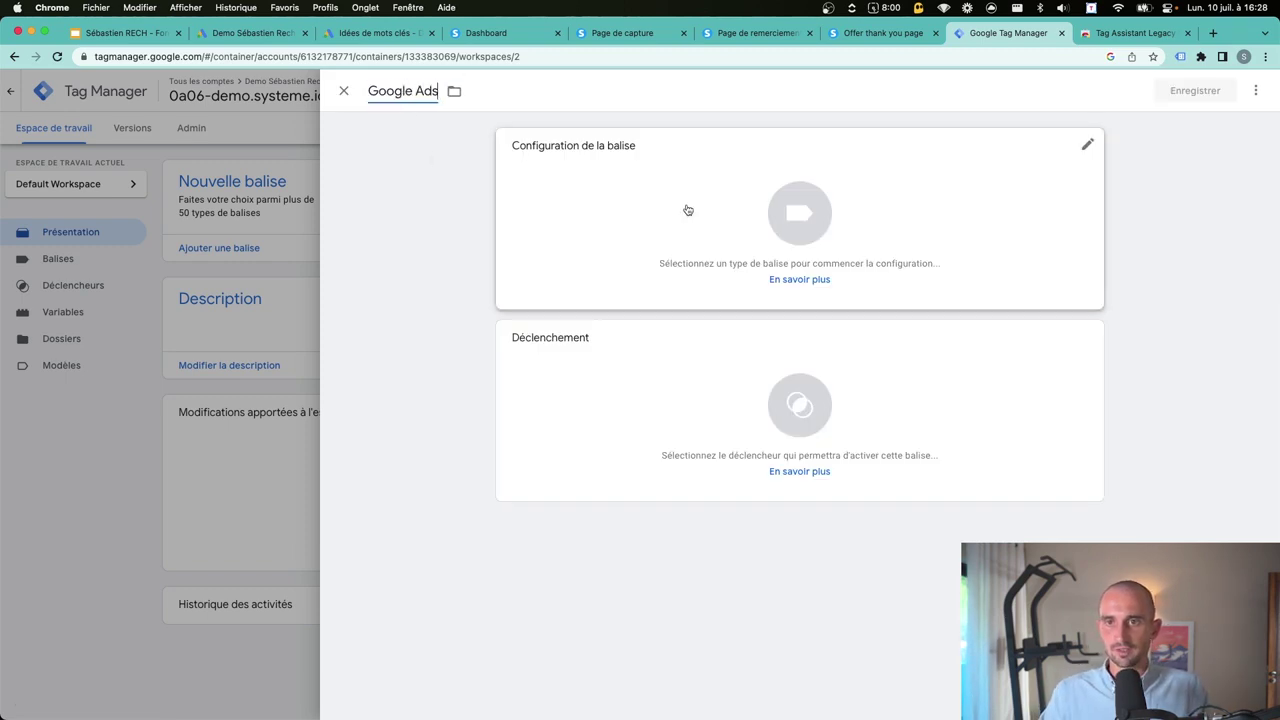
{"action": "left_click", "coordinate": [816, 205]}
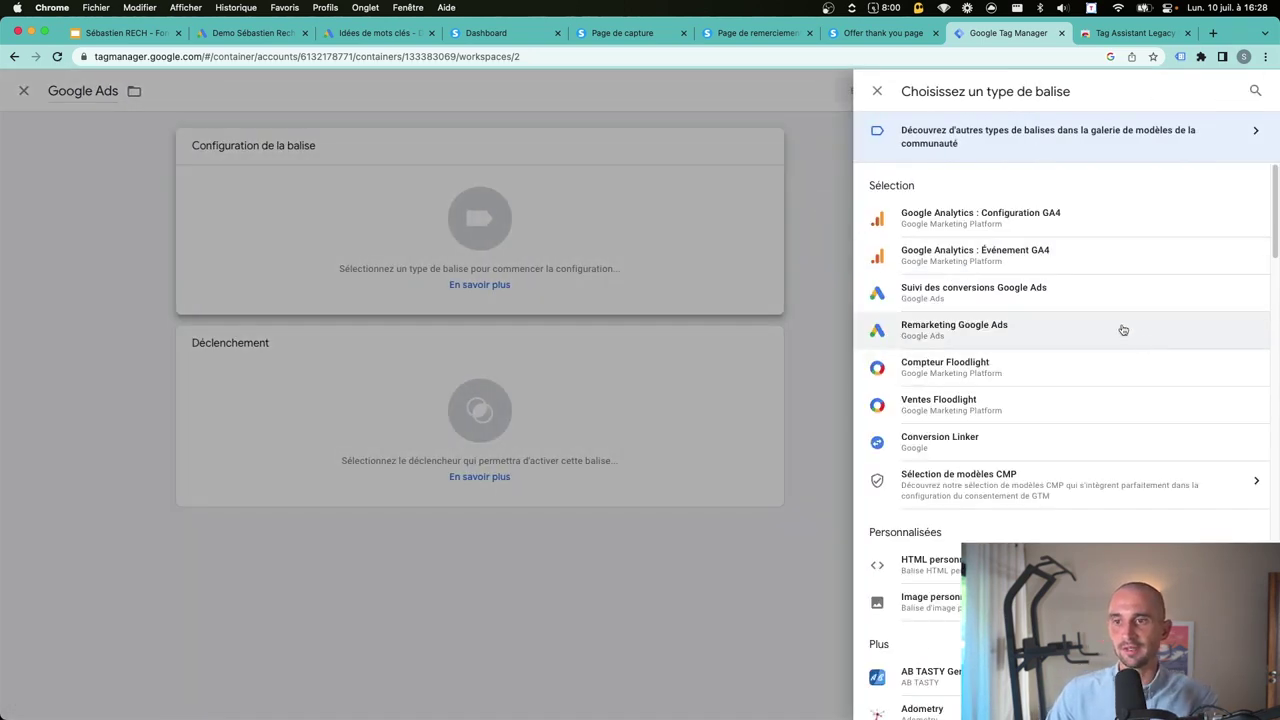
{"action": "left_click", "coordinate": [995, 335]}
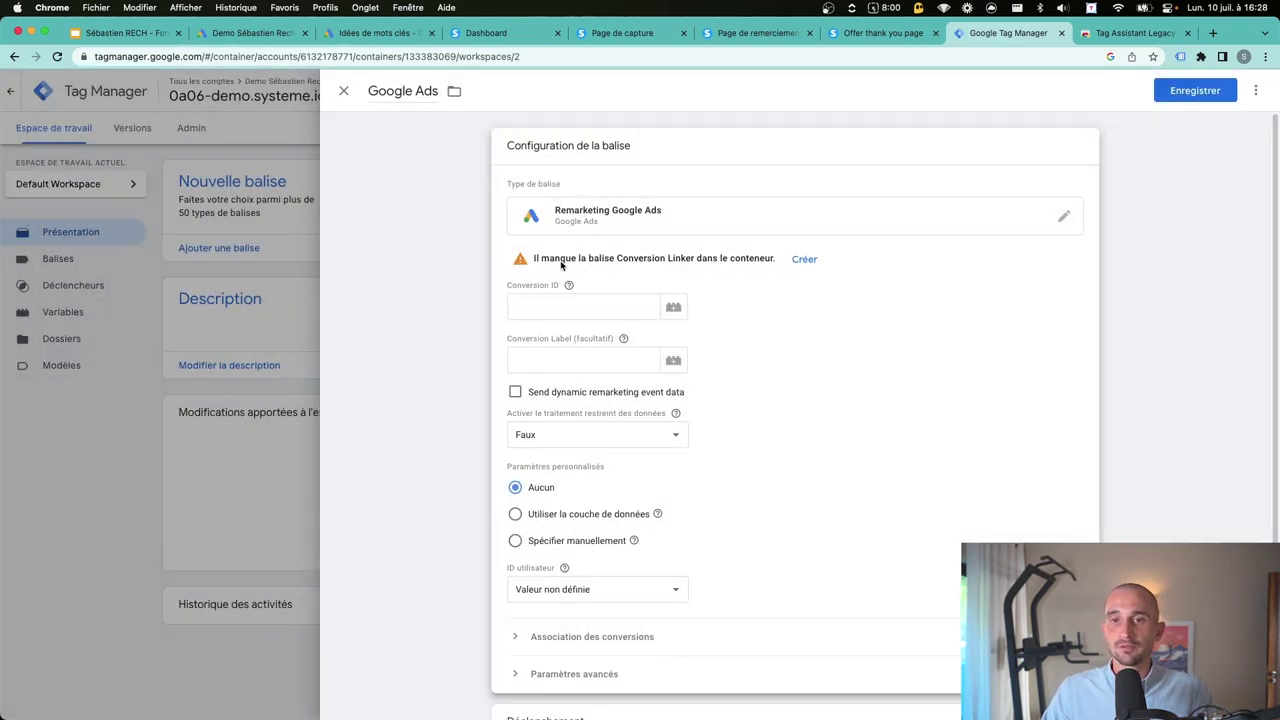
Step: Create and save the missing Conversion Linker tag, keeping its All Pages trigger and suggested name
{"action": "left_click_drag", "start_coordinate": [602, 261], "coordinate": [682, 261]}
{"action": "left_click", "coordinate": [711, 263]}
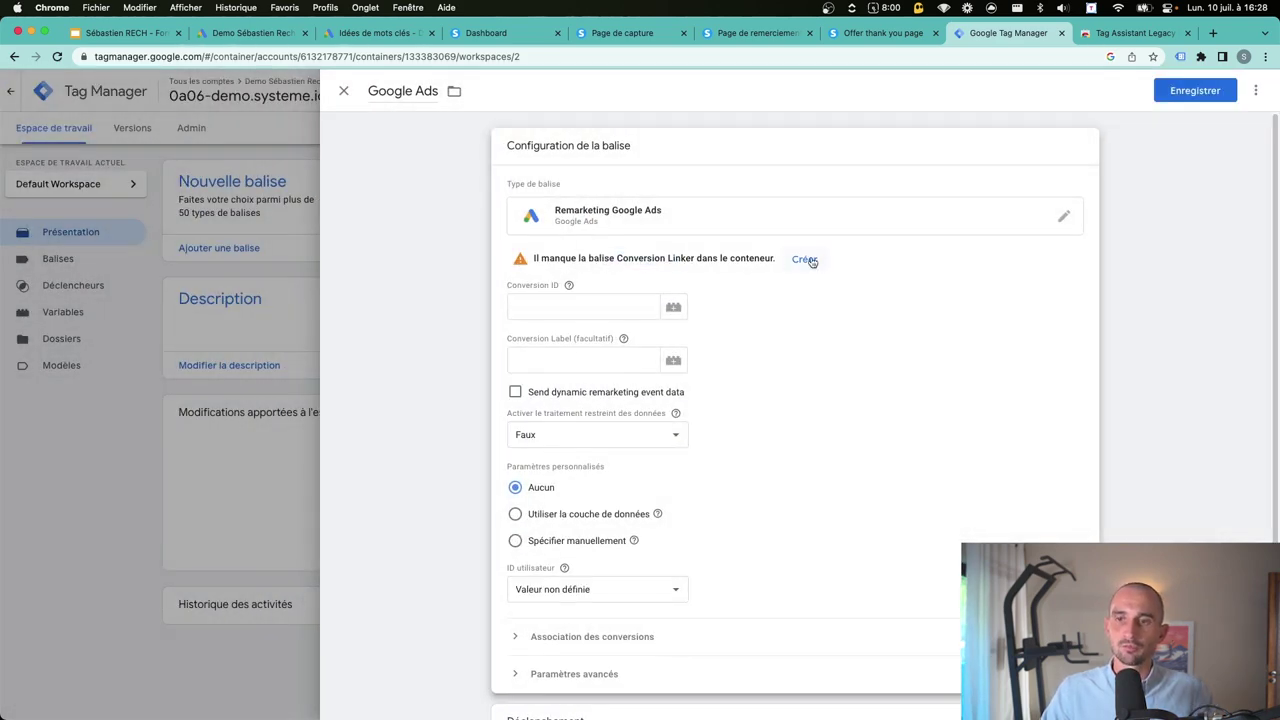
{"action": "left_click", "coordinate": [817, 266]}
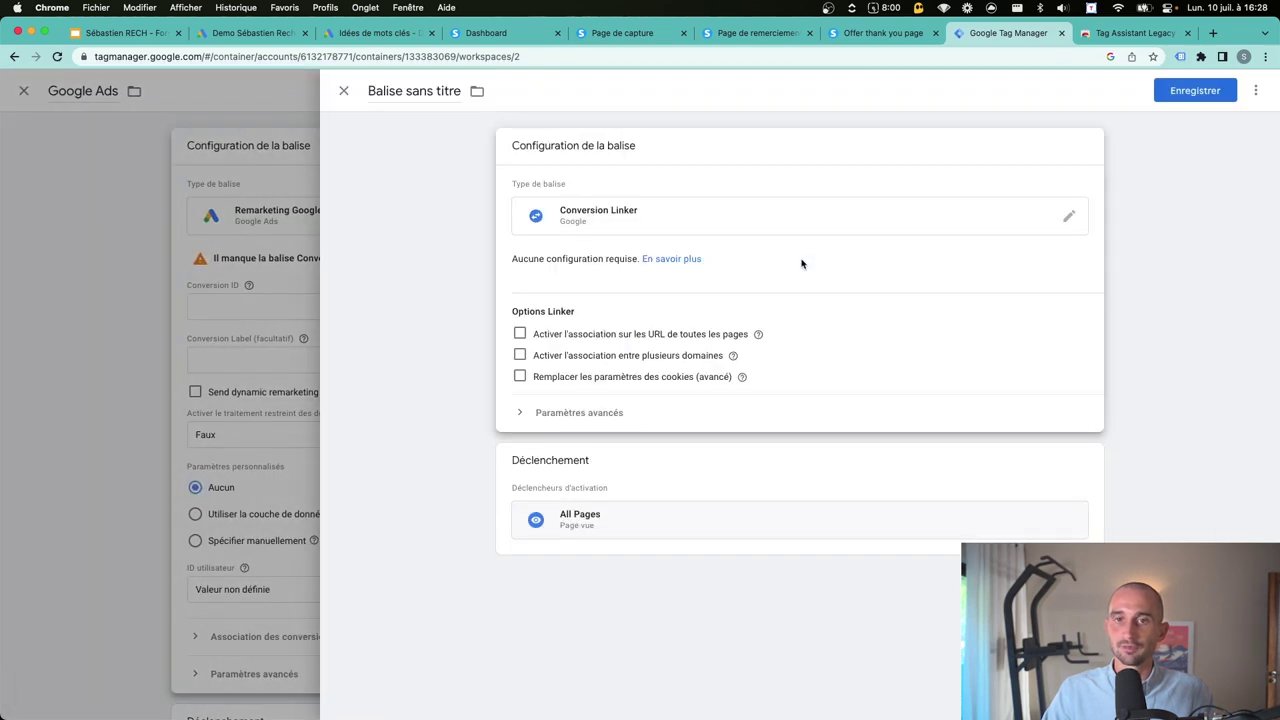
{"action": "left_click", "coordinate": [1195, 90]}
{"action": "left_click", "coordinate": [760, 291]}
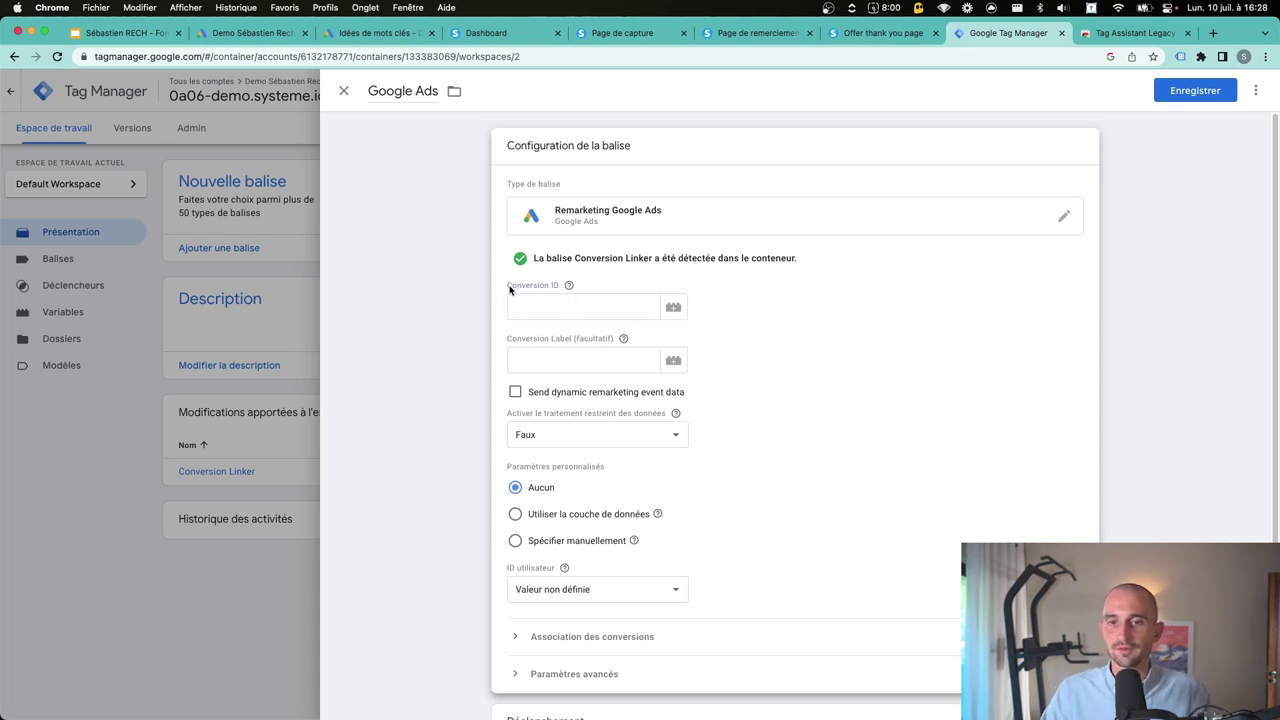
Step: Copy the conversion ID from the Google Tag Manager instructions in Google Ads into the remarketing tag's Conversion ID
{"action": "mouse_move", "coordinate": [562, 291]}
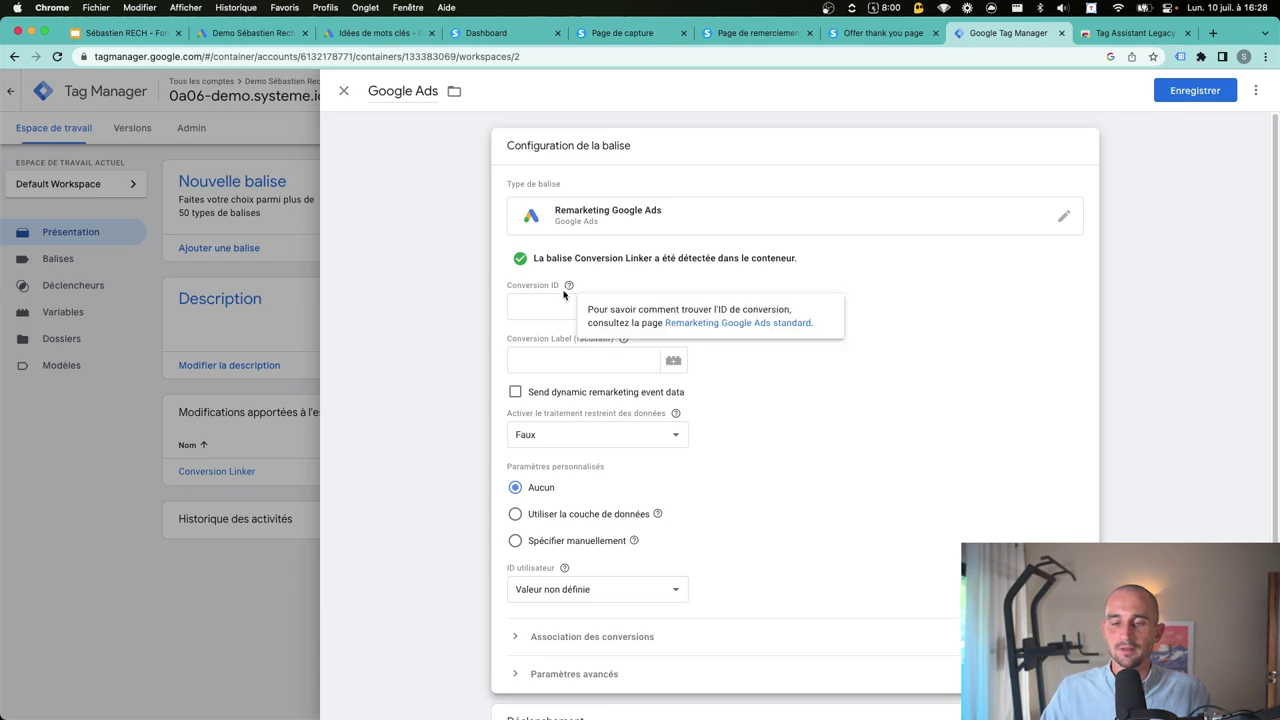
{"action": "left_click", "coordinate": [372, 33]}
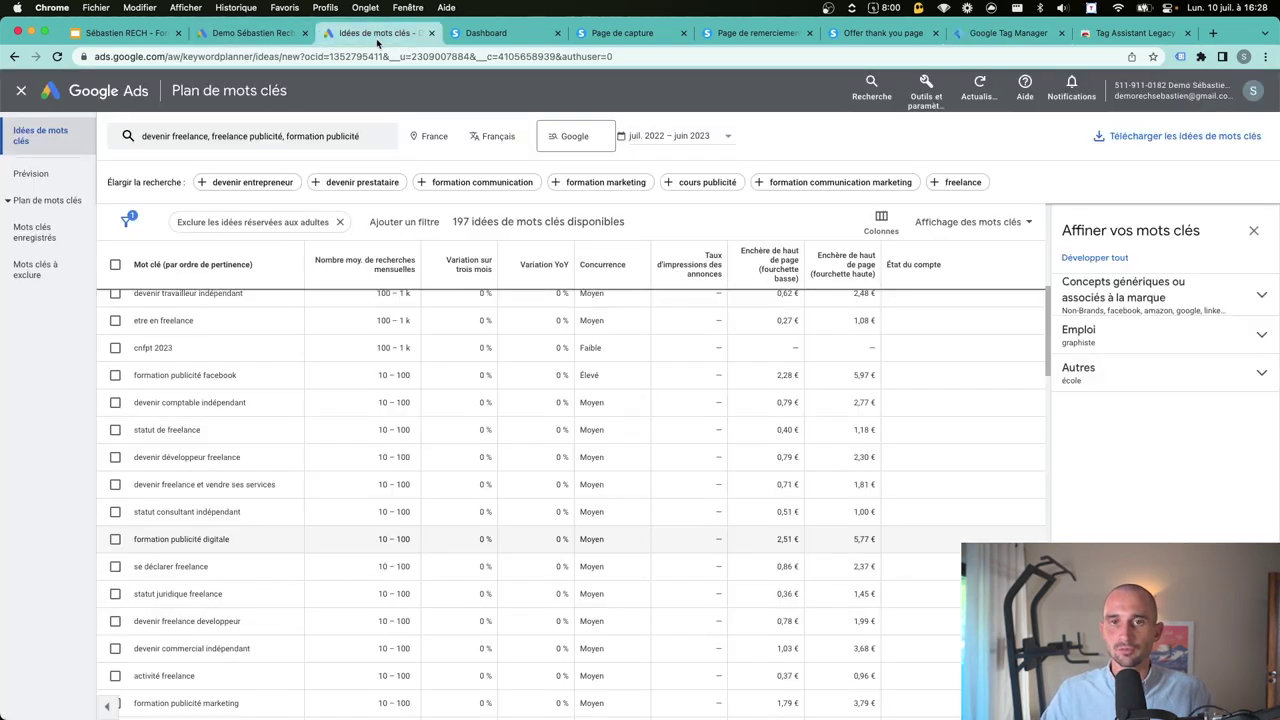
{"action": "key", "text": "ctrl+shift+Tab"}
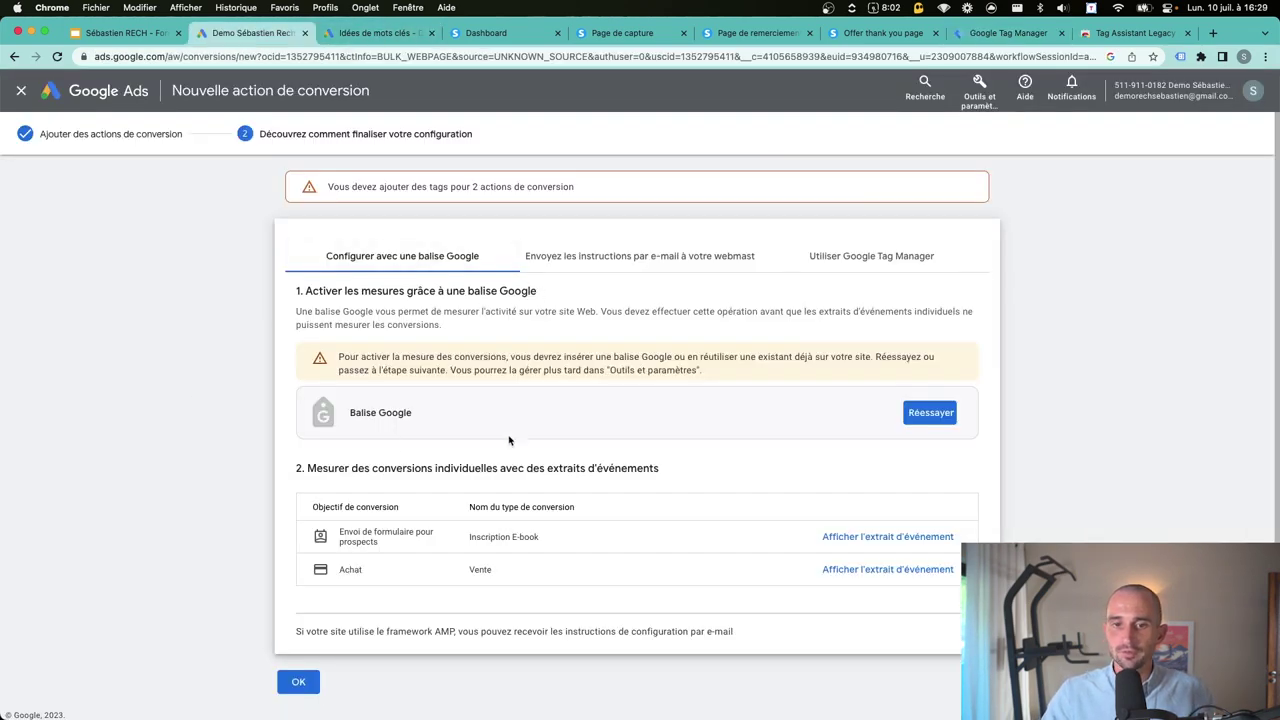
{"action": "left_click", "coordinate": [866, 261]}
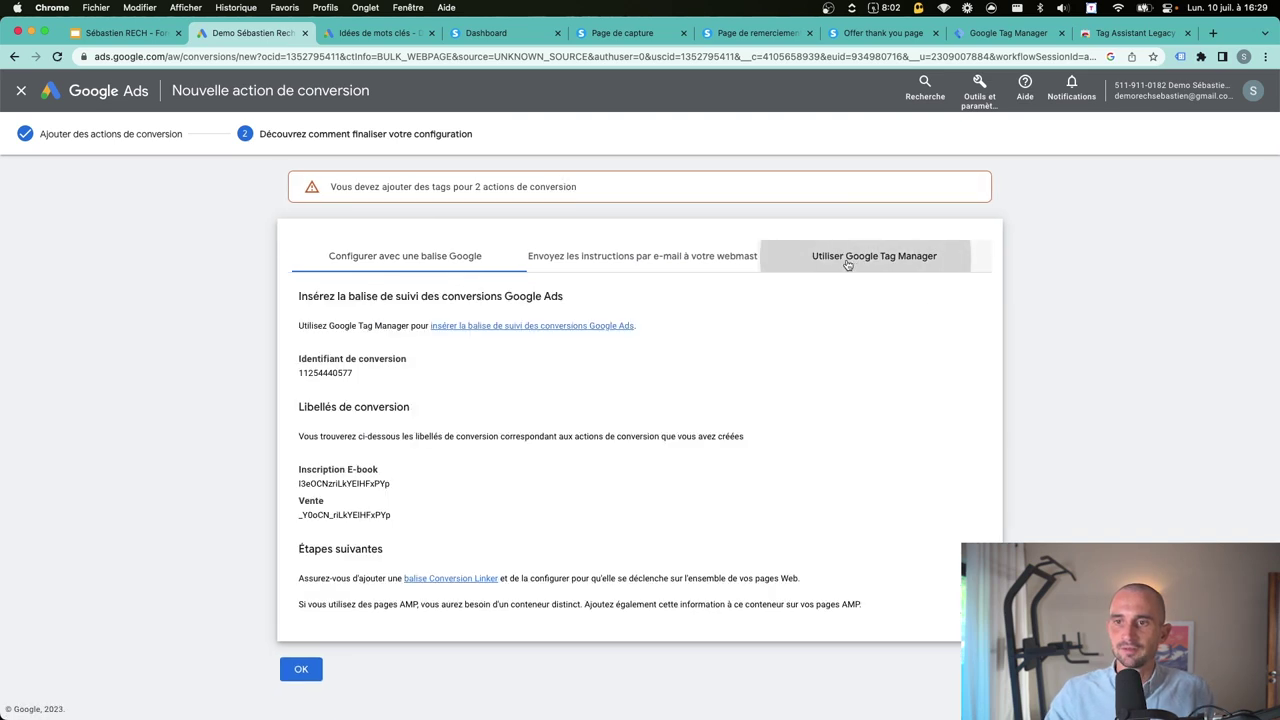
{"action": "left_click_drag", "start_coordinate": [292, 362], "coordinate": [425, 362]}
{"action": "double_click", "coordinate": [320, 372]}
{"action": "key", "text": "super+c"}
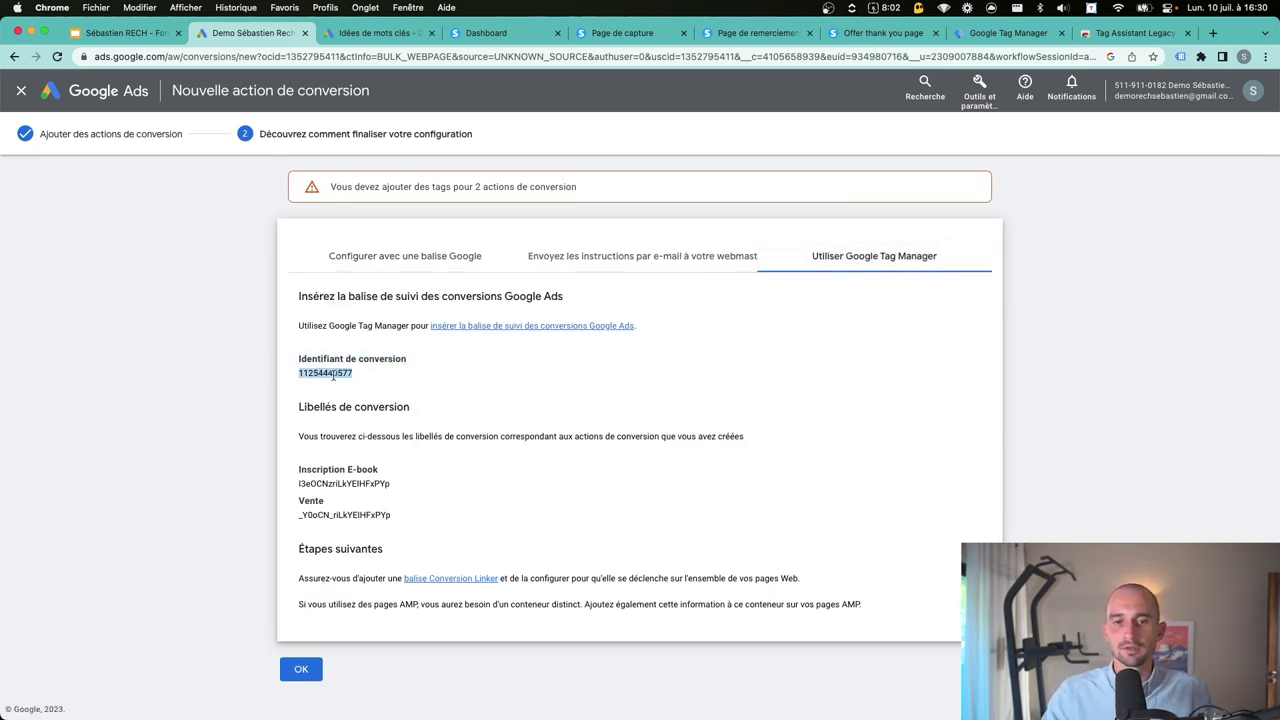
{"action": "left_click", "coordinate": [1010, 34]}
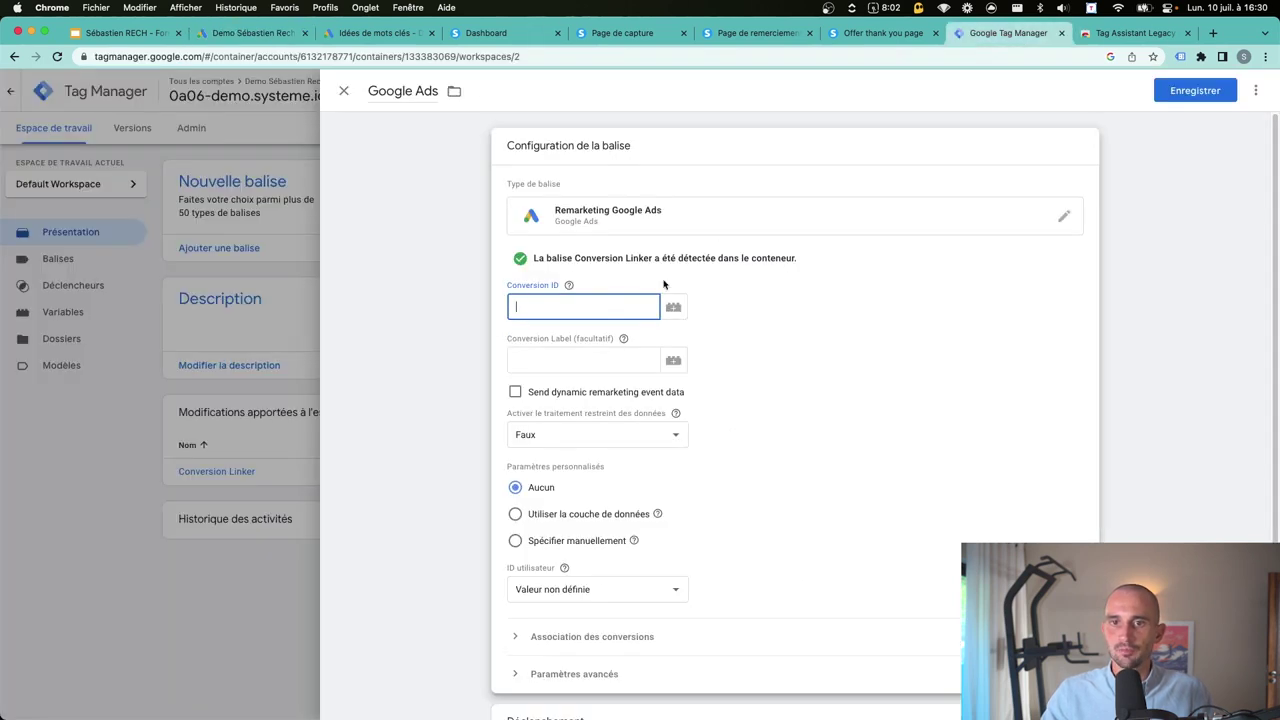
{"action": "key", "text": "super+v"}
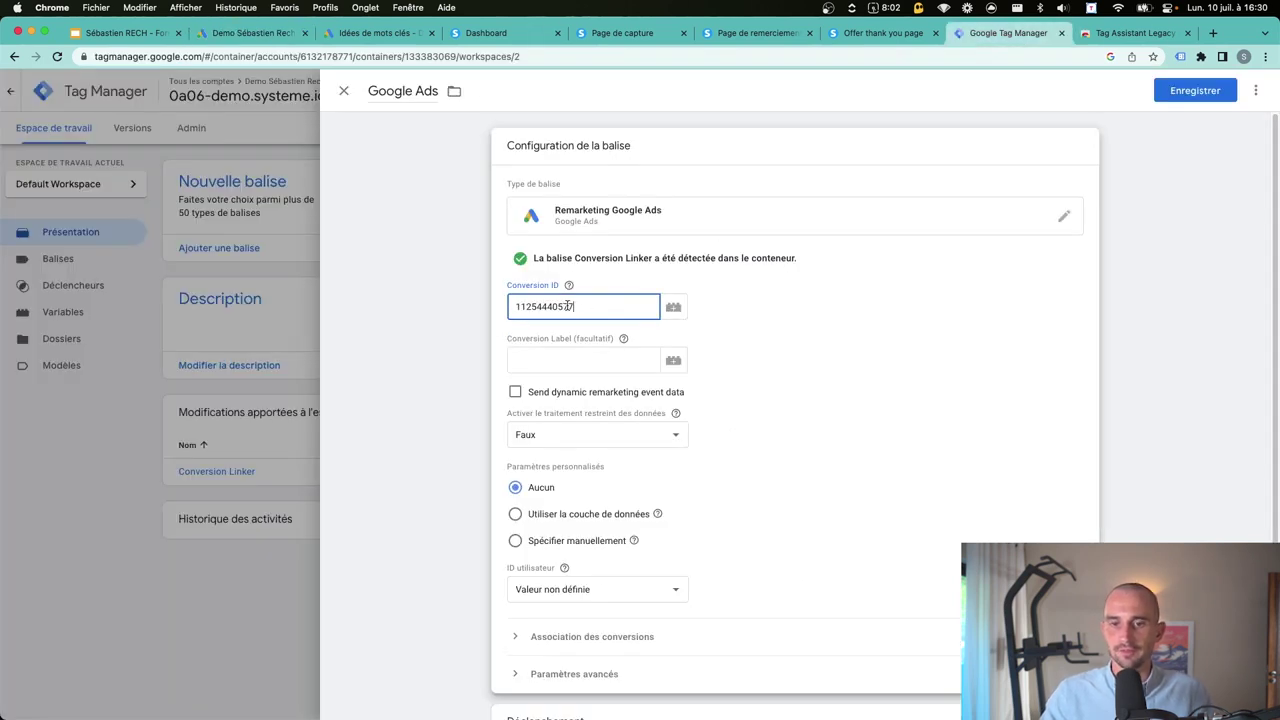
{"action": "scroll", "coordinate": [641, 342], "scroll_direction": "down", "scroll_amount": 4}
{"action": "left_click", "coordinate": [1162, 293]}
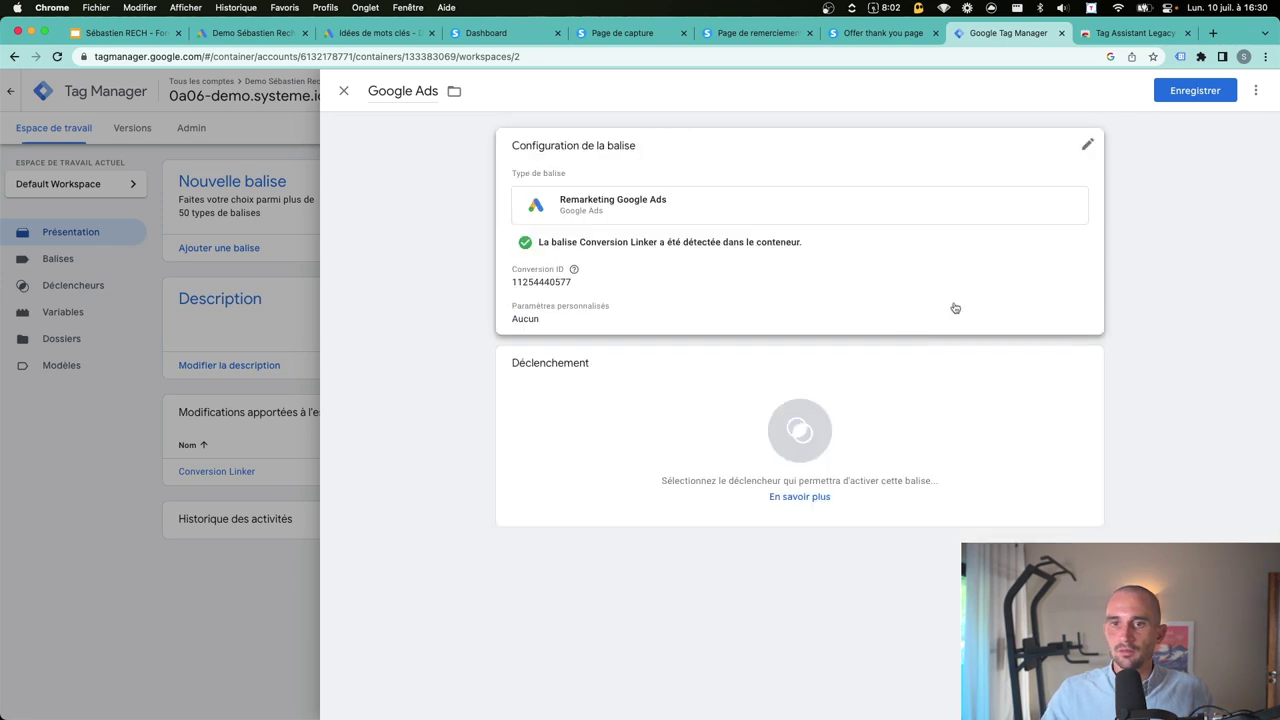
Step: Set the Google Ads remarketing tag to fire on All Pages and save it
{"action": "left_click", "coordinate": [800, 430]}
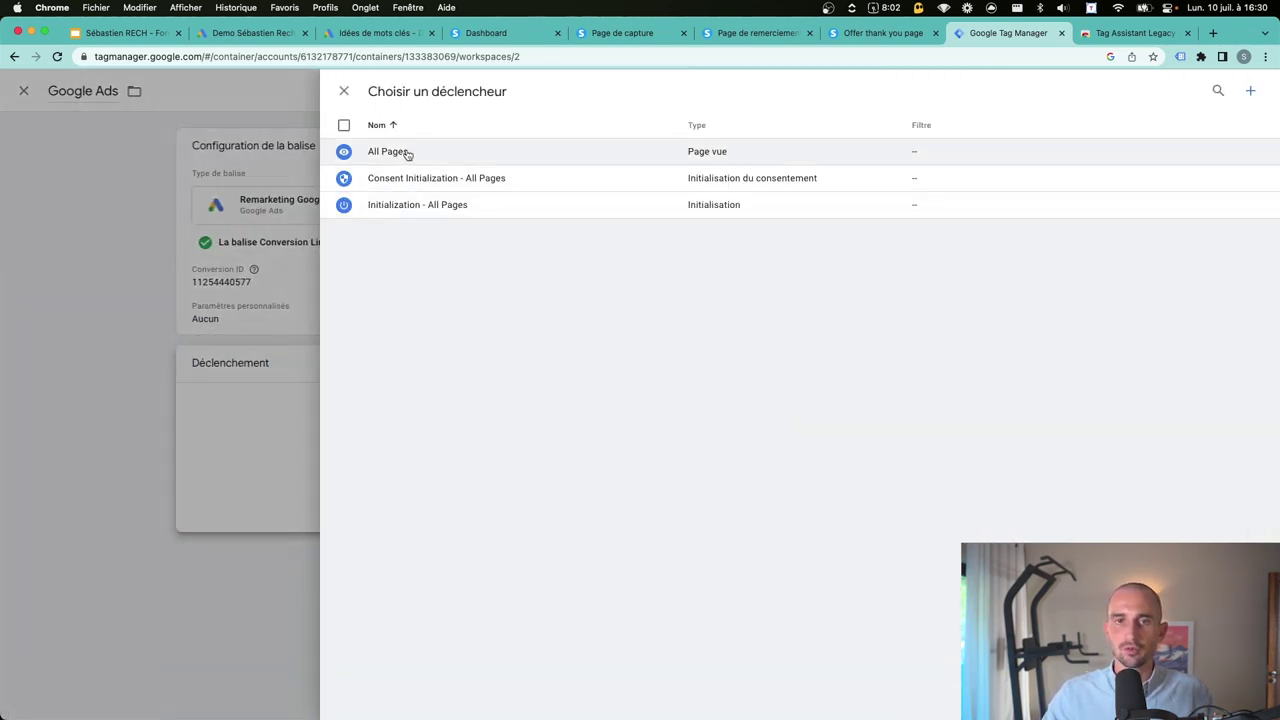
{"action": "left_click", "coordinate": [407, 154]}
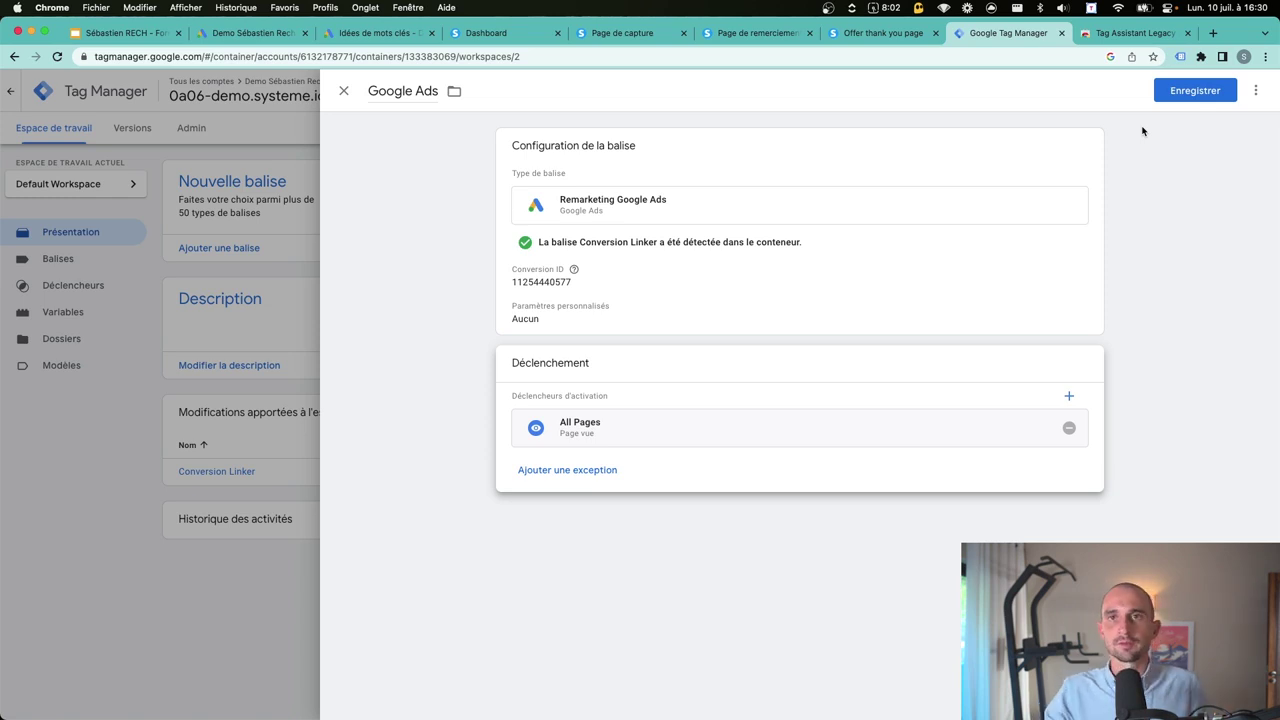
{"action": "left_click", "coordinate": [1185, 100]}
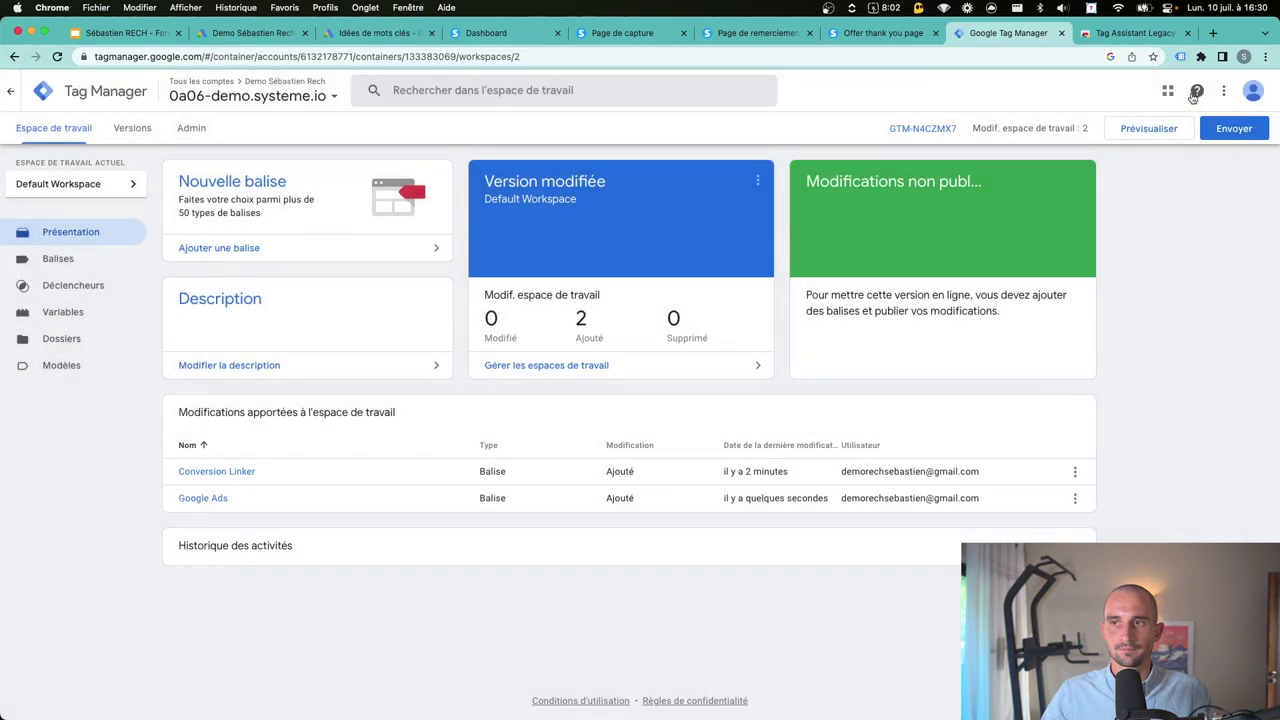
Step: Add another tag named "Google Ads - Inscription E-book" with the tag type Suivi des conversions Google Ads
{"action": "left_click", "coordinate": [69, 266]}
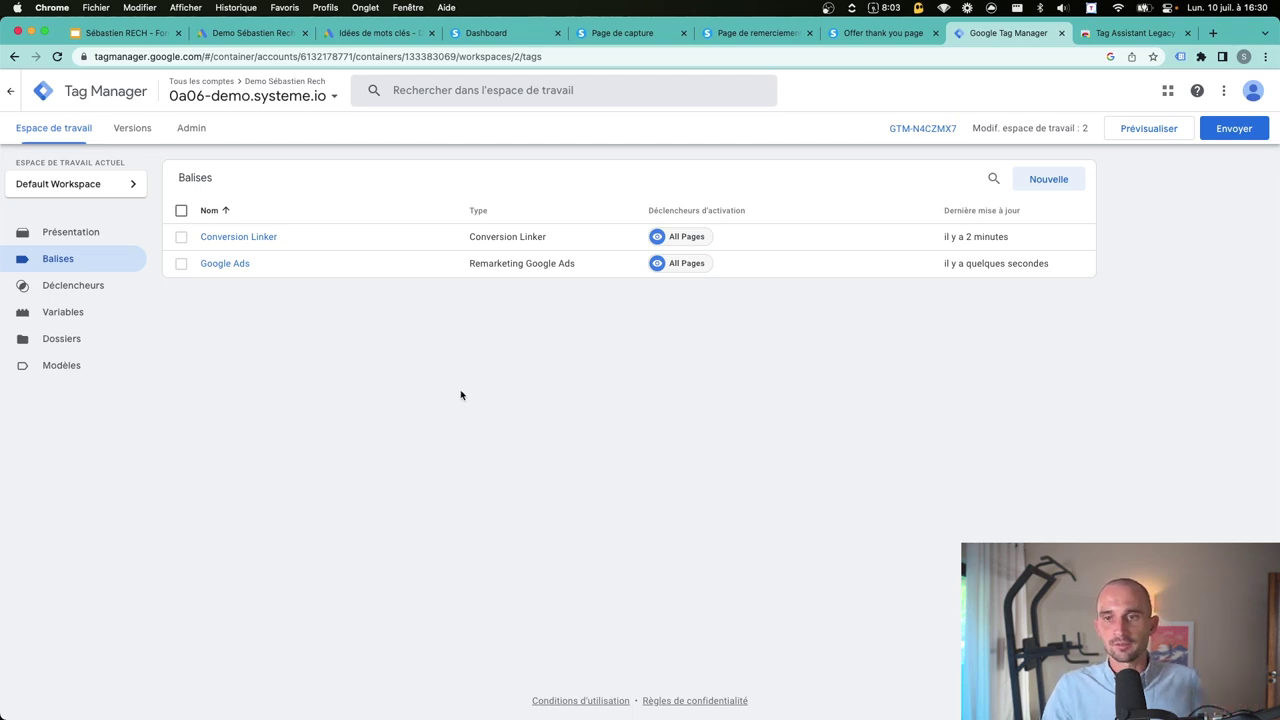
{"action": "left_click", "coordinate": [1040, 182]}
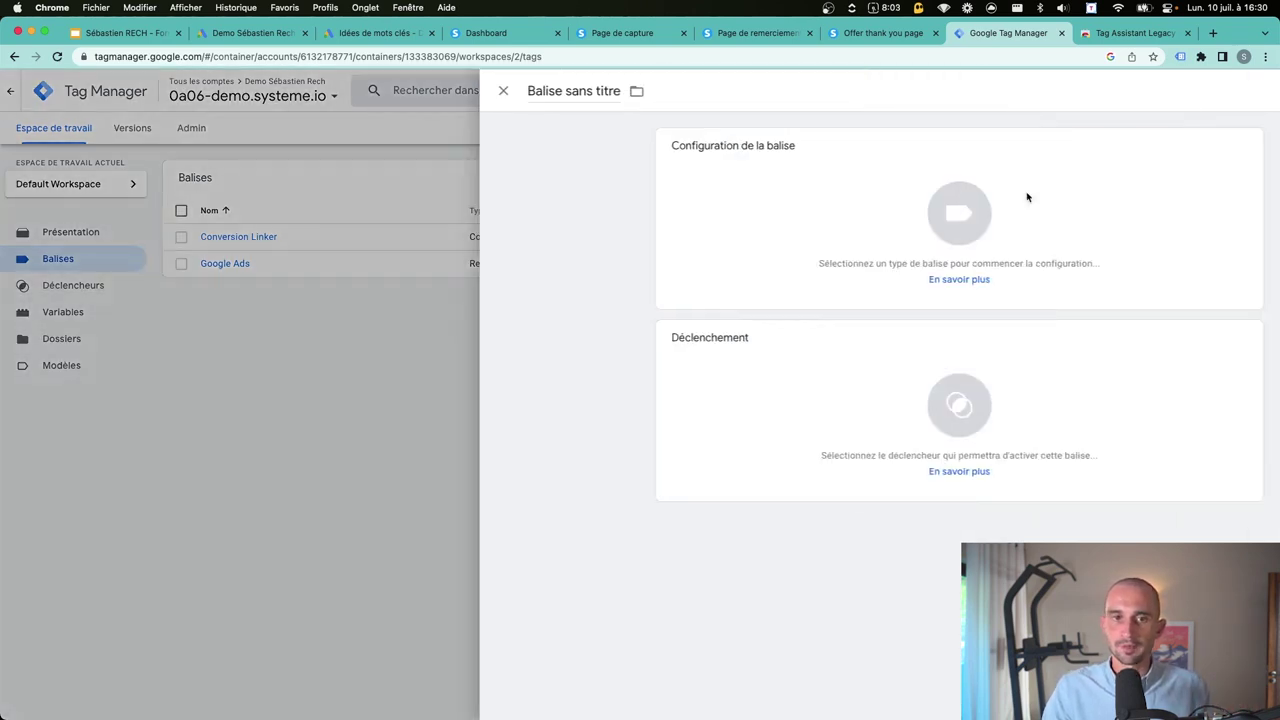
{"action": "left_click", "coordinate": [428, 93]}
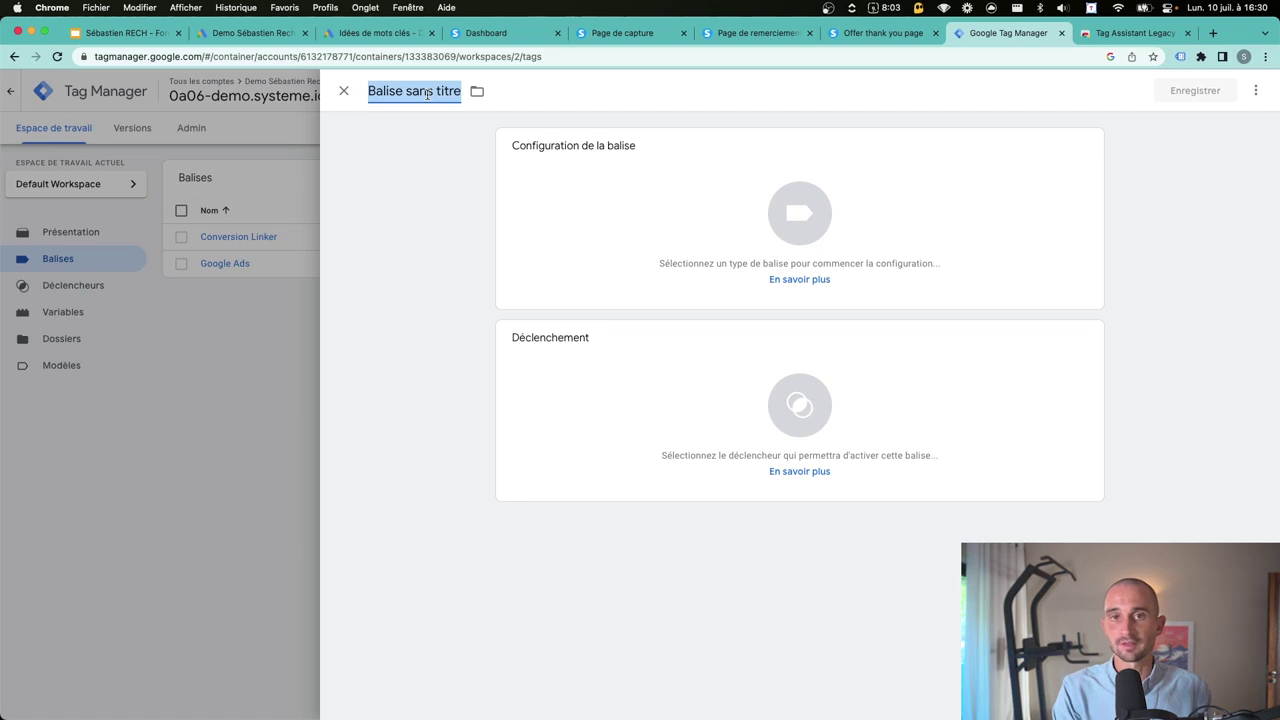
{"action": "type", "text": "Google Ads -"}
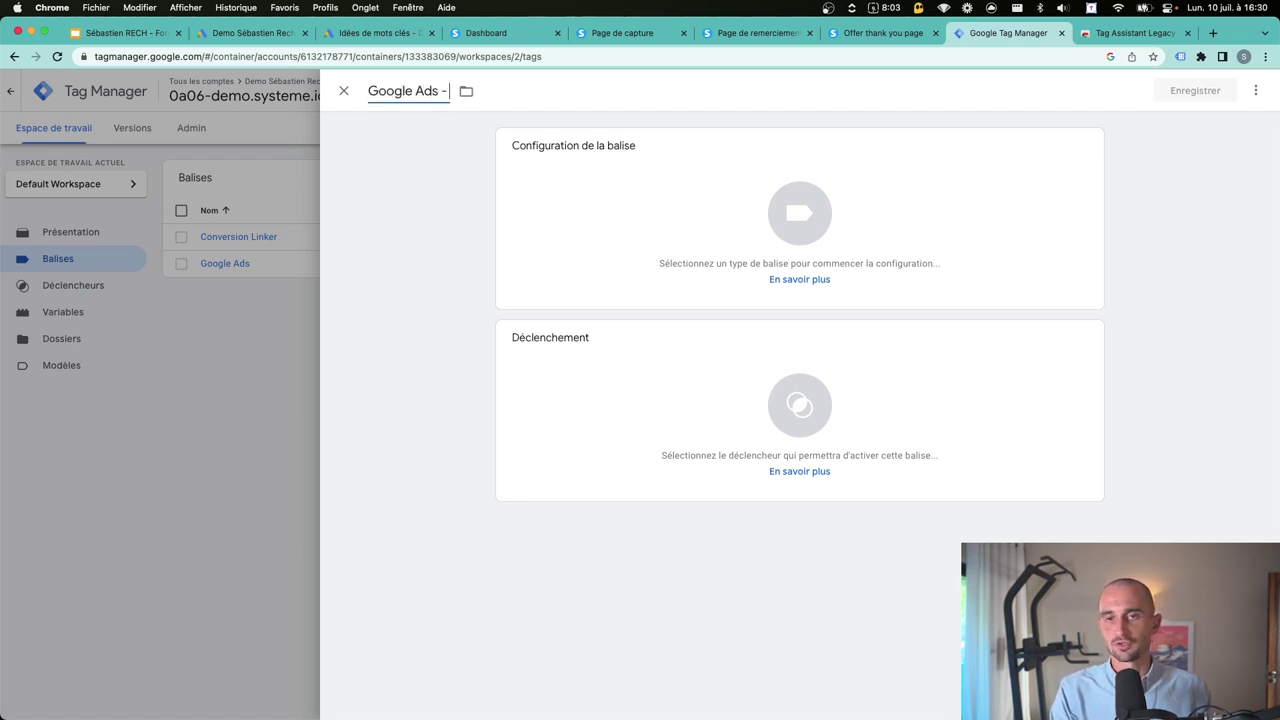
{"action": "type", "text": " Inscription E-book"}
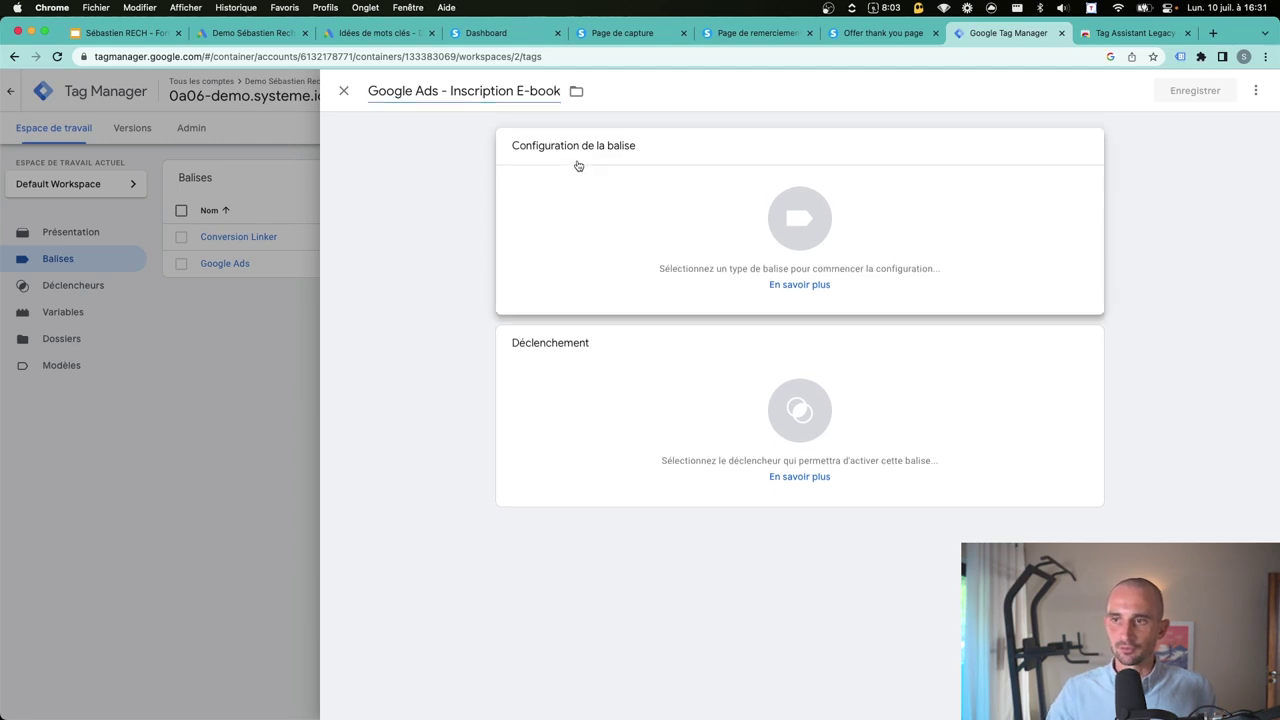
{"action": "left_click", "coordinate": [578, 165]}
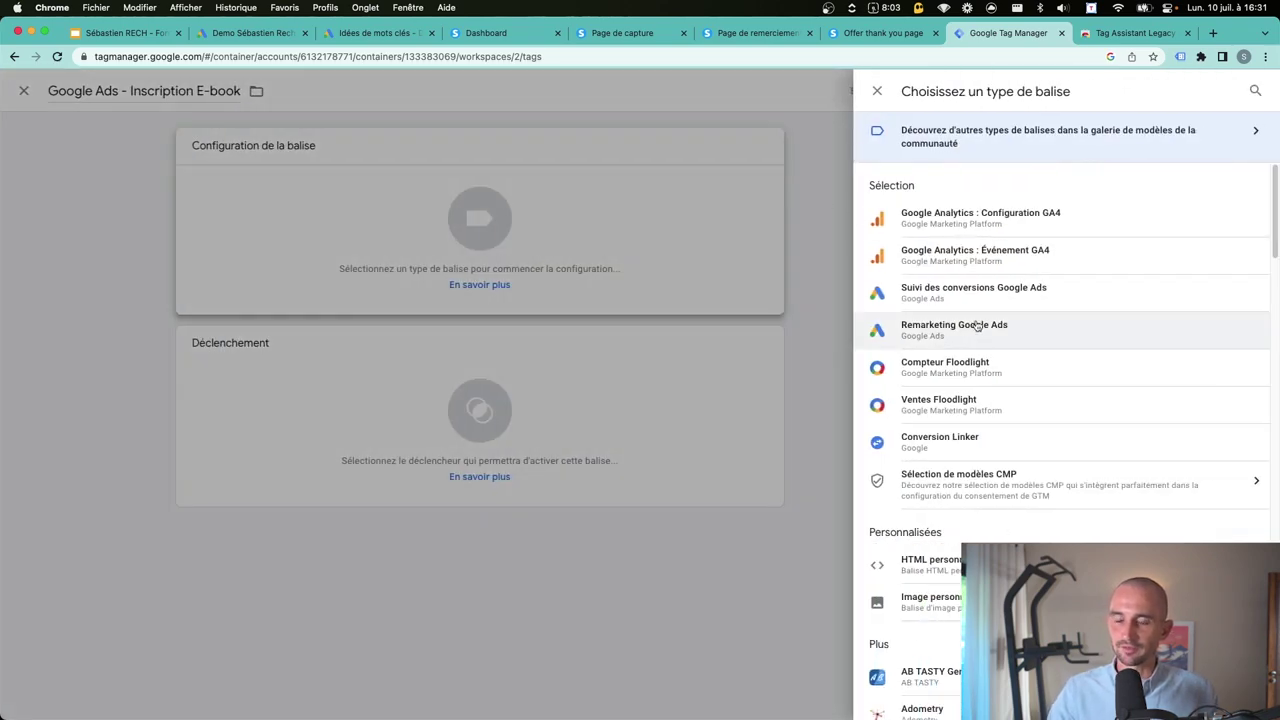
{"action": "left_click", "coordinate": [946, 292]}
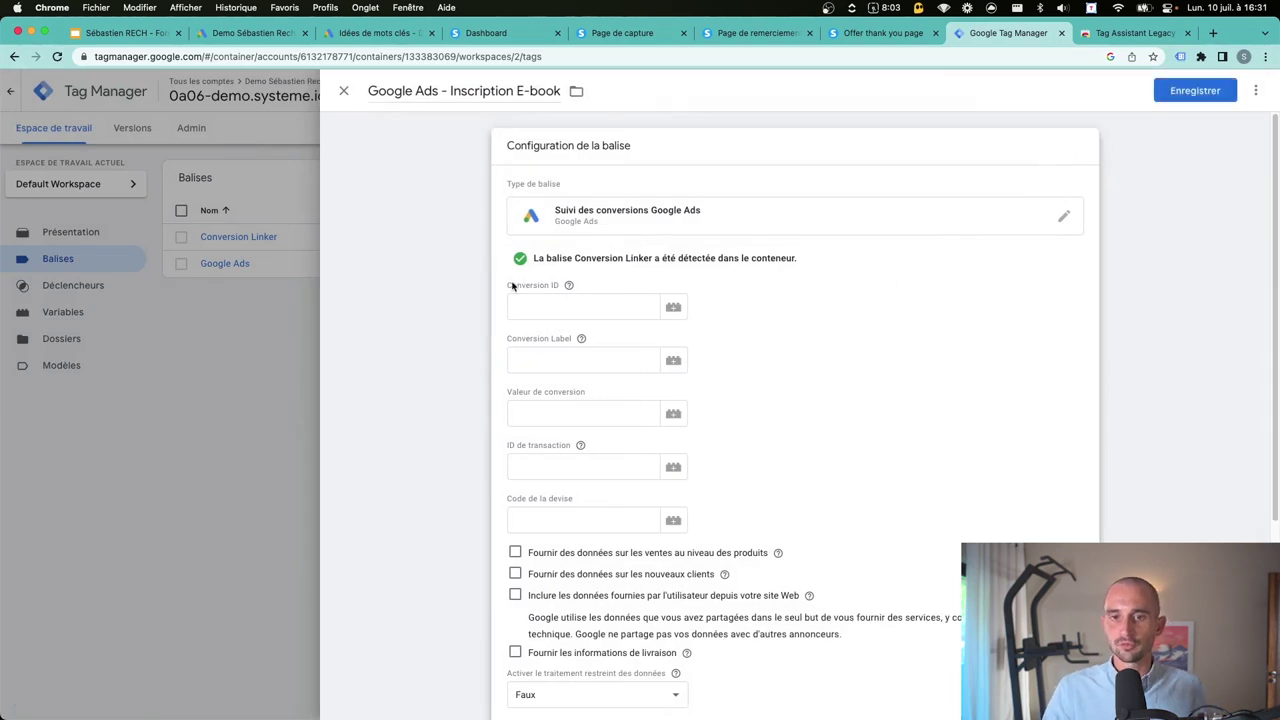
Step: Copy the conversion ID from Google Ads into the Conversion ID of the Inscription E-book tag
{"action": "left_click_drag", "start_coordinate": [508, 287], "coordinate": [561, 286]}
{"action": "left_click_drag", "start_coordinate": [509, 345], "coordinate": [564, 343]}
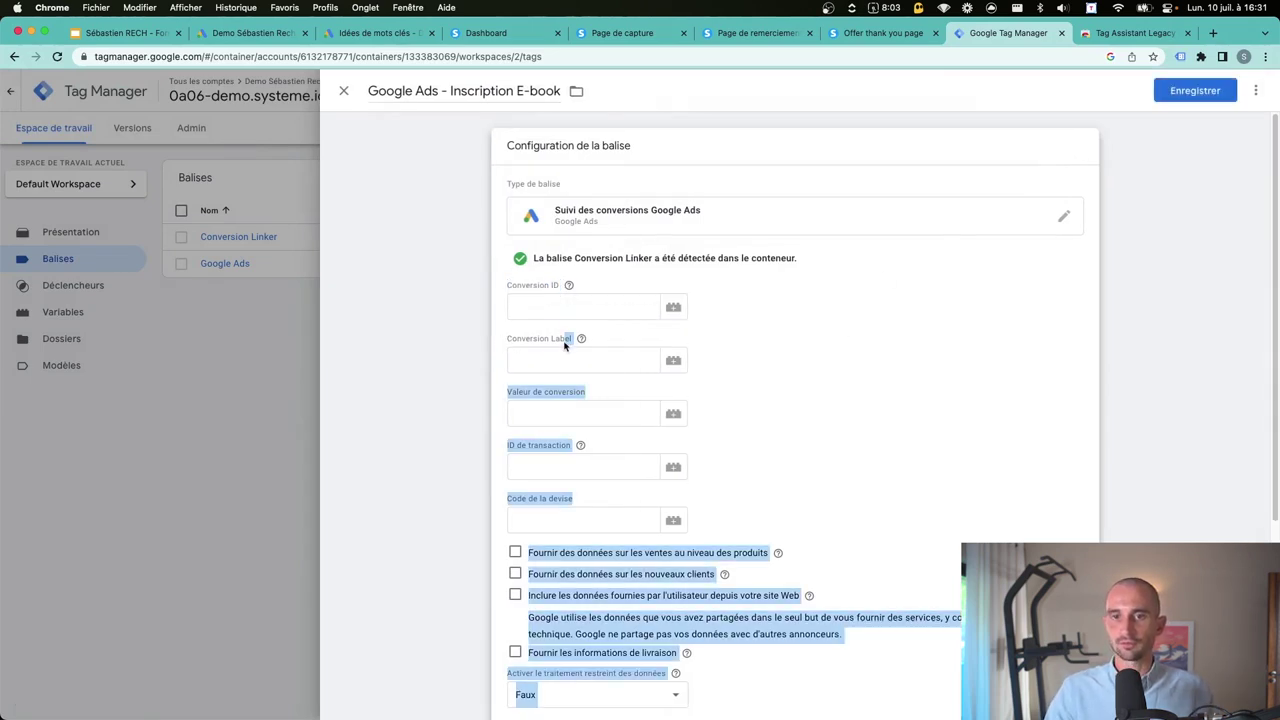
{"action": "left_click", "coordinate": [537, 341]}
{"action": "left_click", "coordinate": [245, 33]}
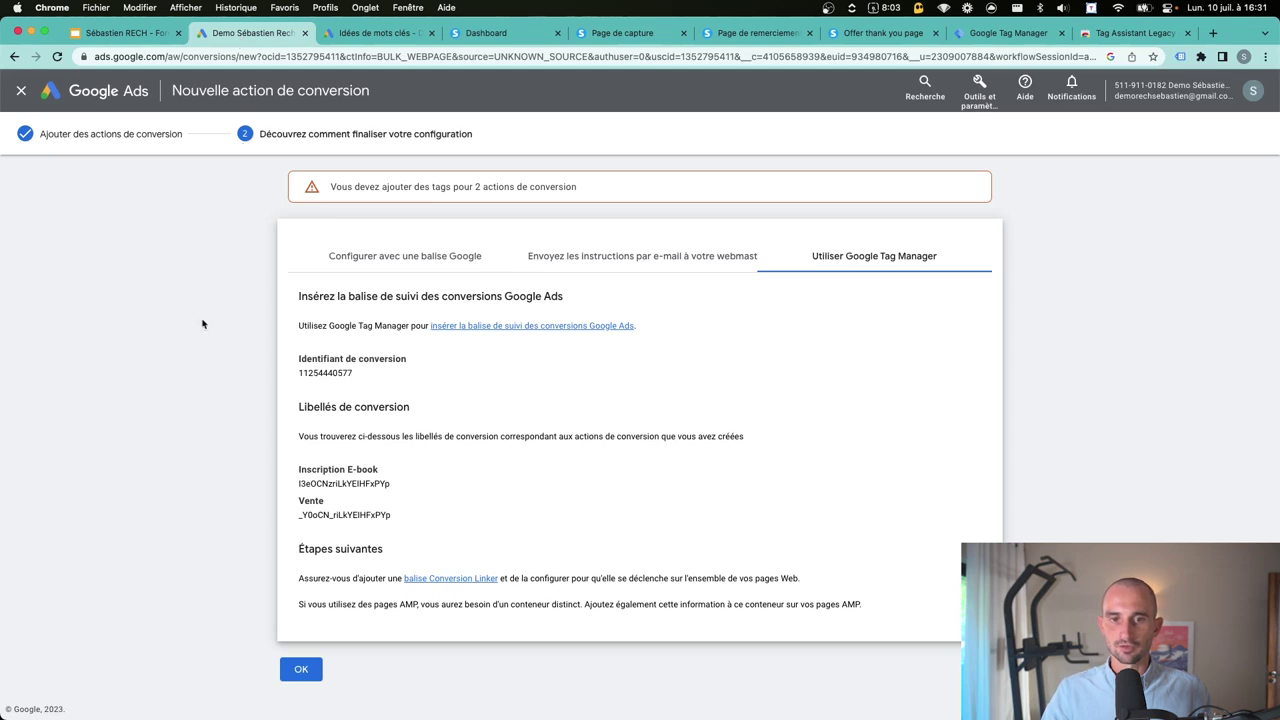
{"action": "double_click", "coordinate": [320, 374]}
{"action": "key", "text": "cmd+c"}
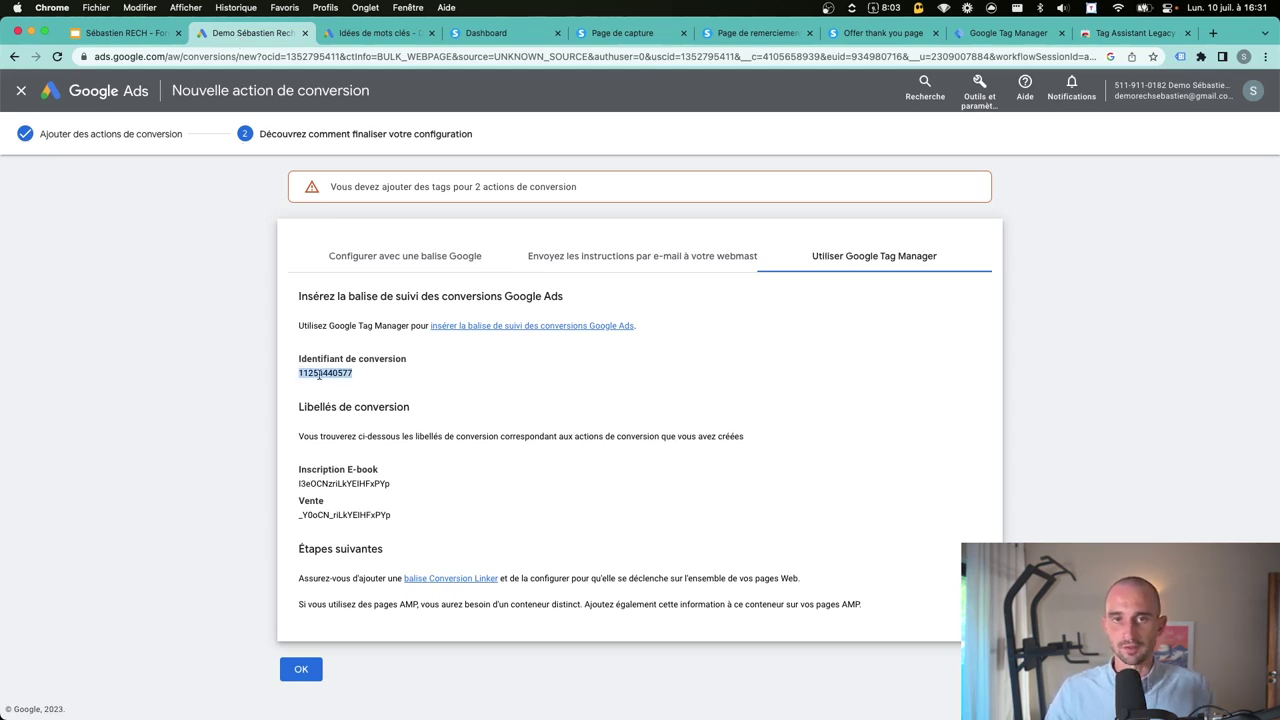
{"action": "left_click", "coordinate": [1000, 33]}
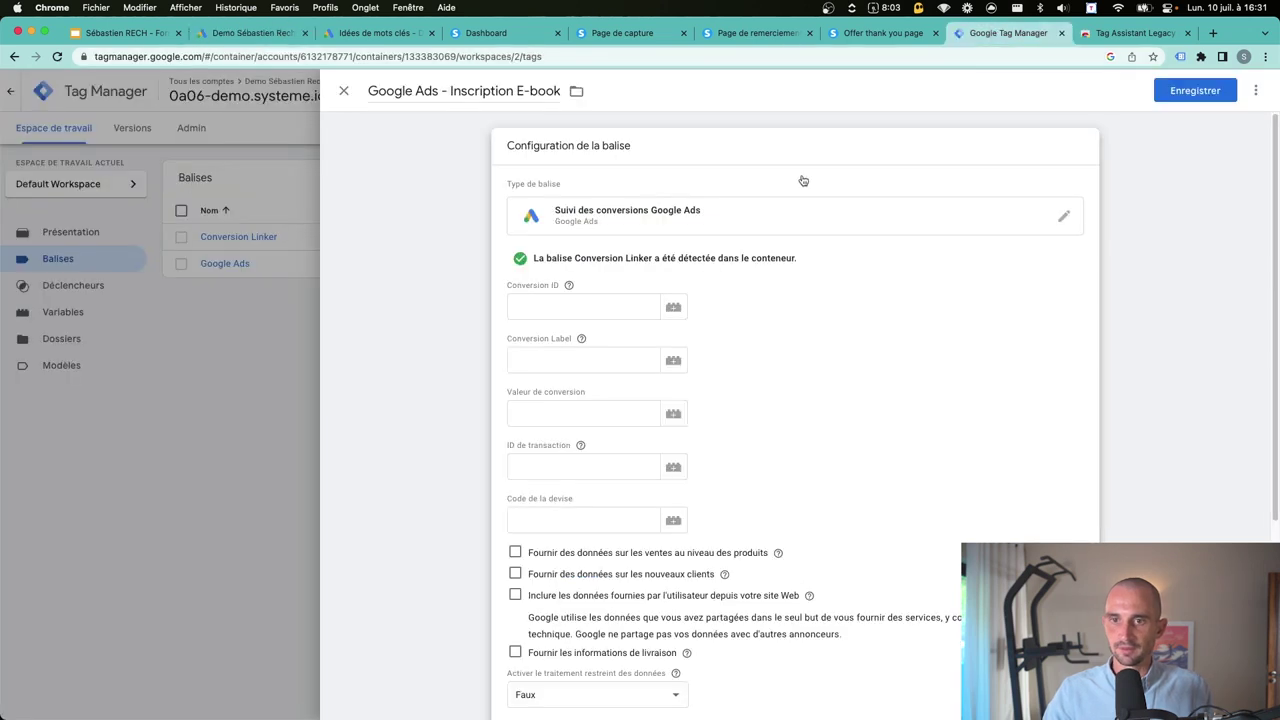
{"action": "left_click", "coordinate": [544, 304]}
{"action": "key", "text": "cmd+v"}
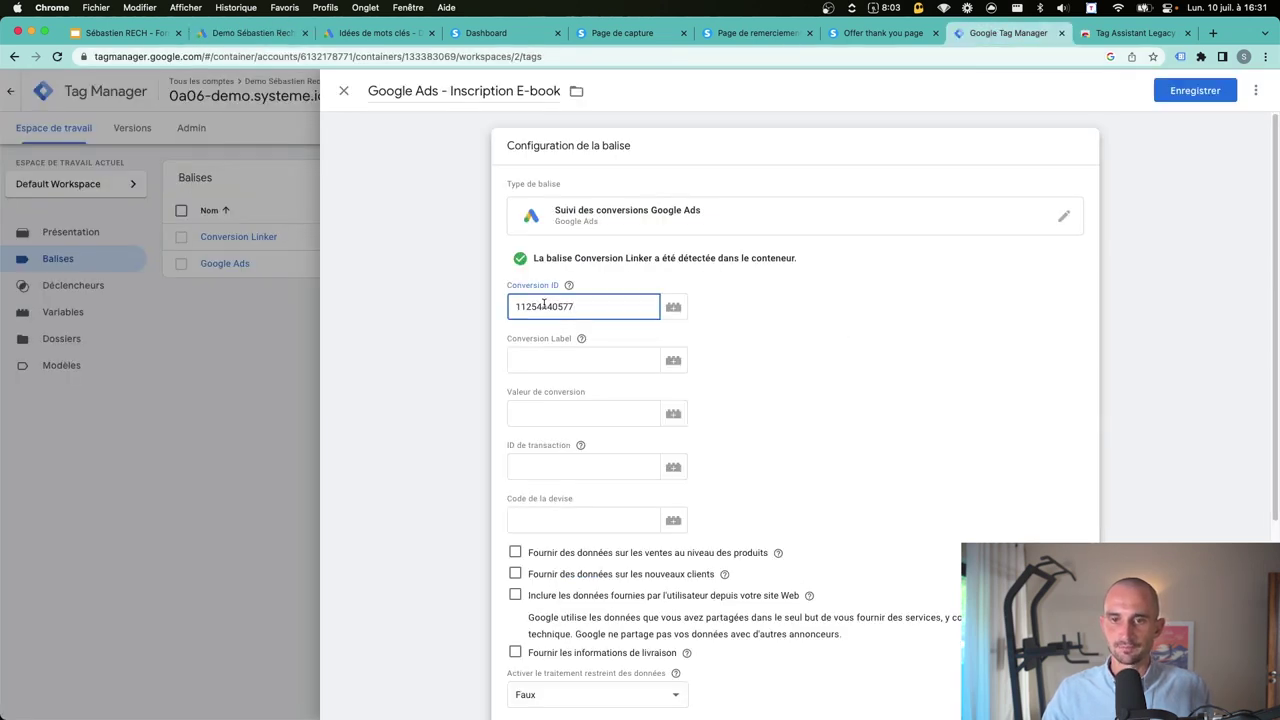
Step: Copy the Inscription E-book conversion label from Google Ads into the Conversion Label of the Inscription E-book tag
{"action": "left_click", "coordinate": [529, 343]}
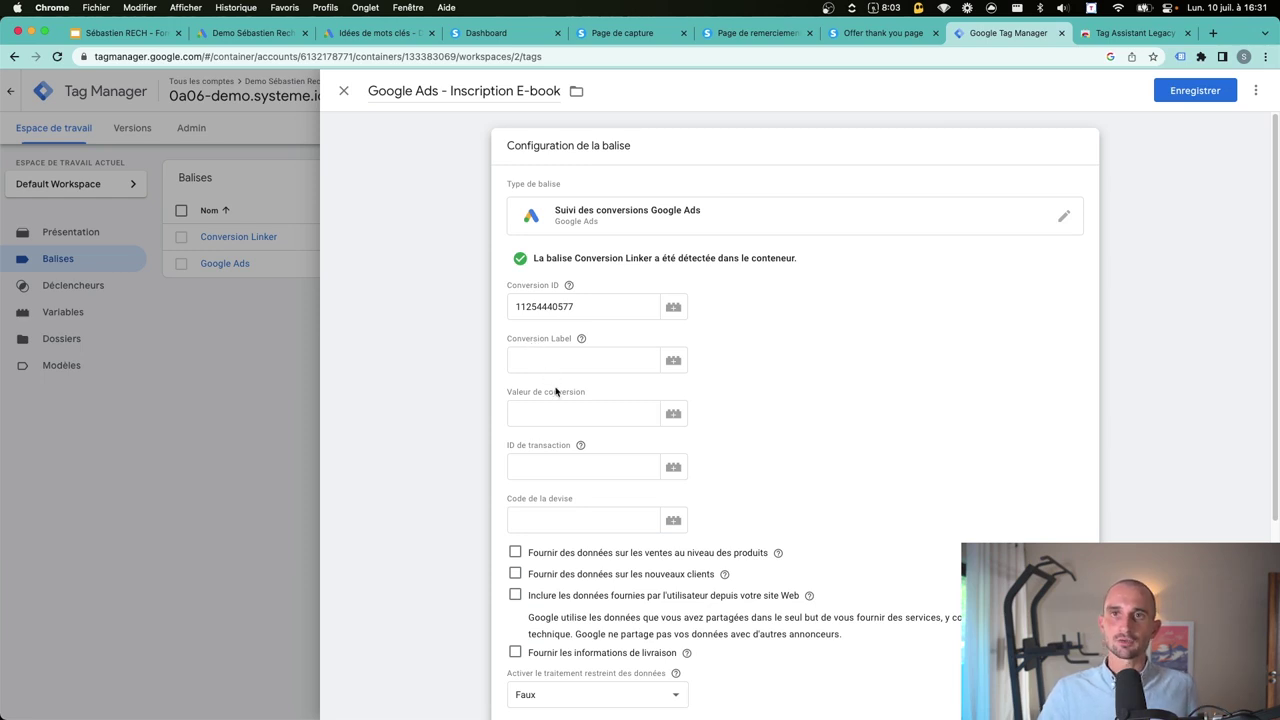
{"action": "left_click", "coordinate": [255, 33]}
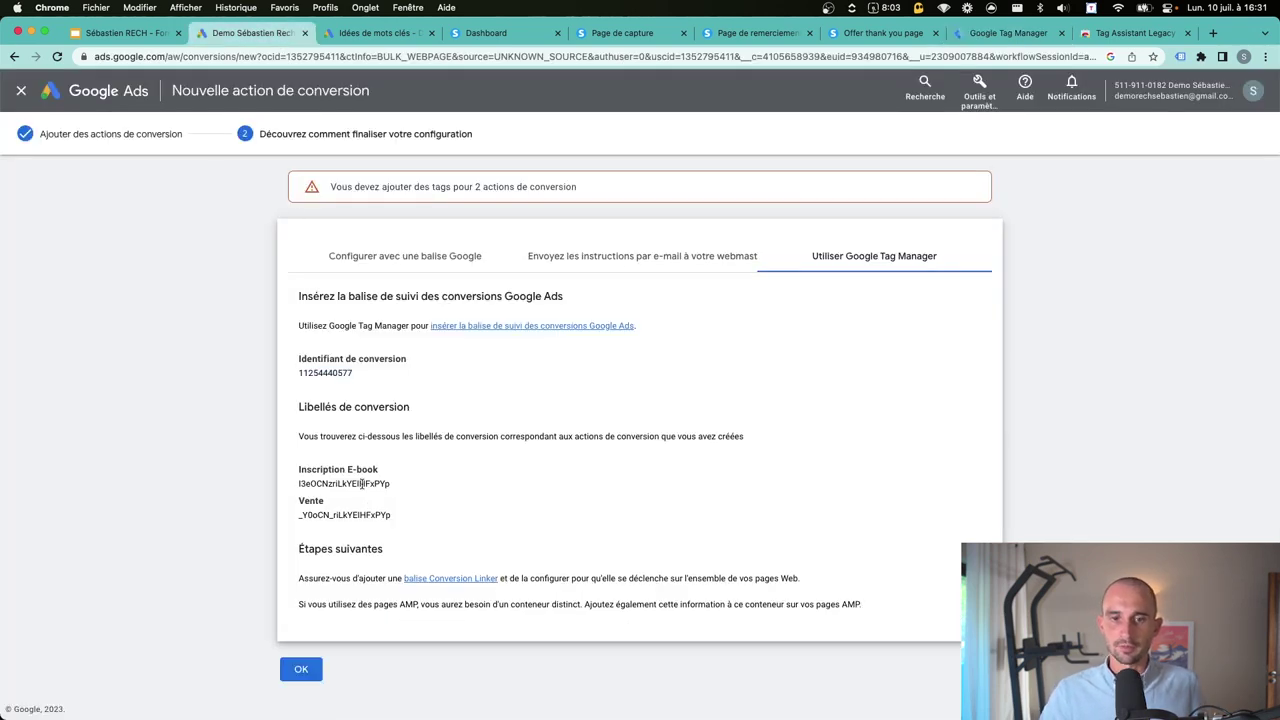
{"action": "mouse_move", "coordinate": [297, 467]}
{"action": "left_mouse_down"}
{"action": "mouse_move", "coordinate": [390, 474]}
{"action": "mouse_move", "coordinate": [298, 486]}
{"action": "left_mouse_up"}
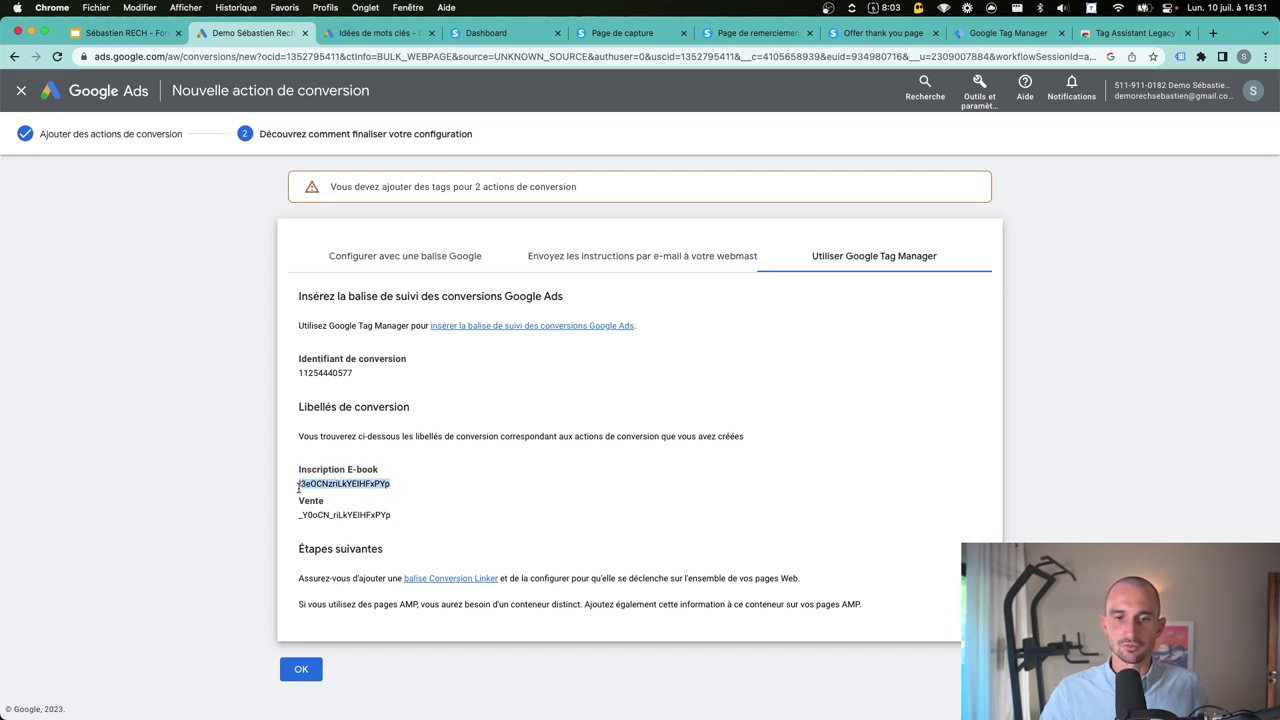
{"action": "key", "text": "super+c"}
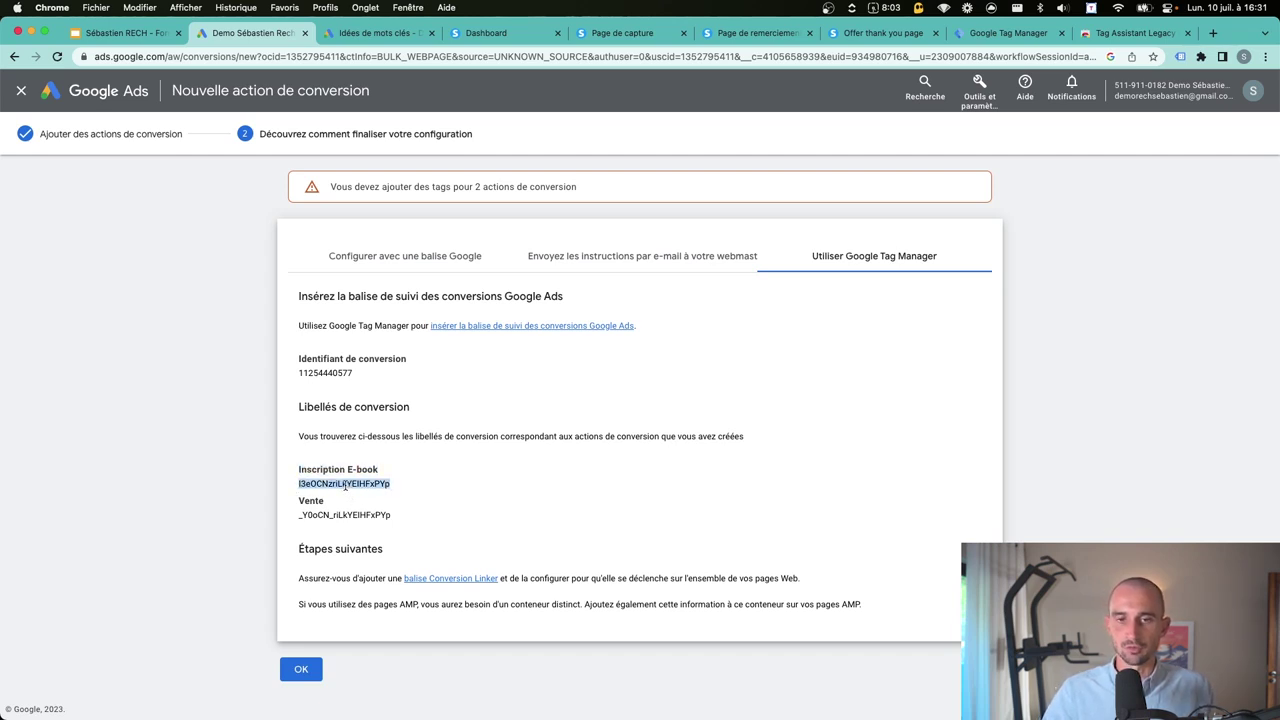
{"action": "left_click", "coordinate": [1008, 32]}
{"action": "left_click", "coordinate": [571, 358]}
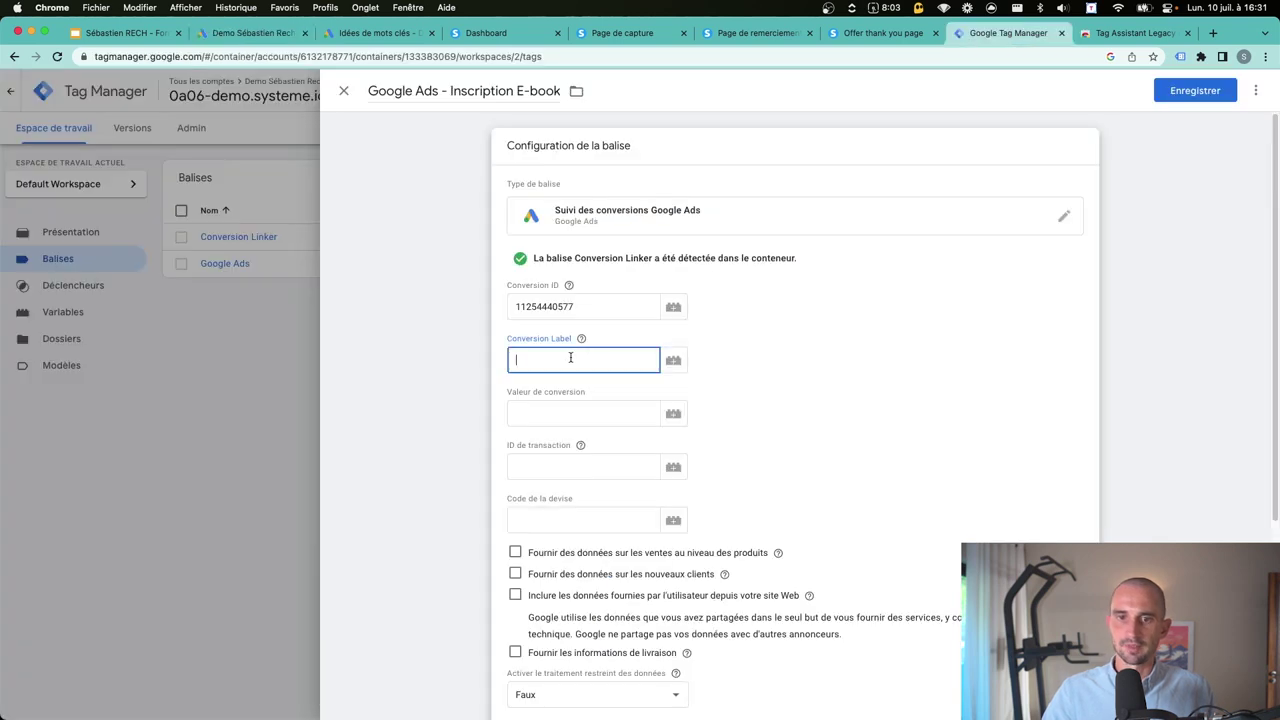
{"action": "key", "text": "super+v"}
{"action": "left_click", "coordinate": [1140, 325]}
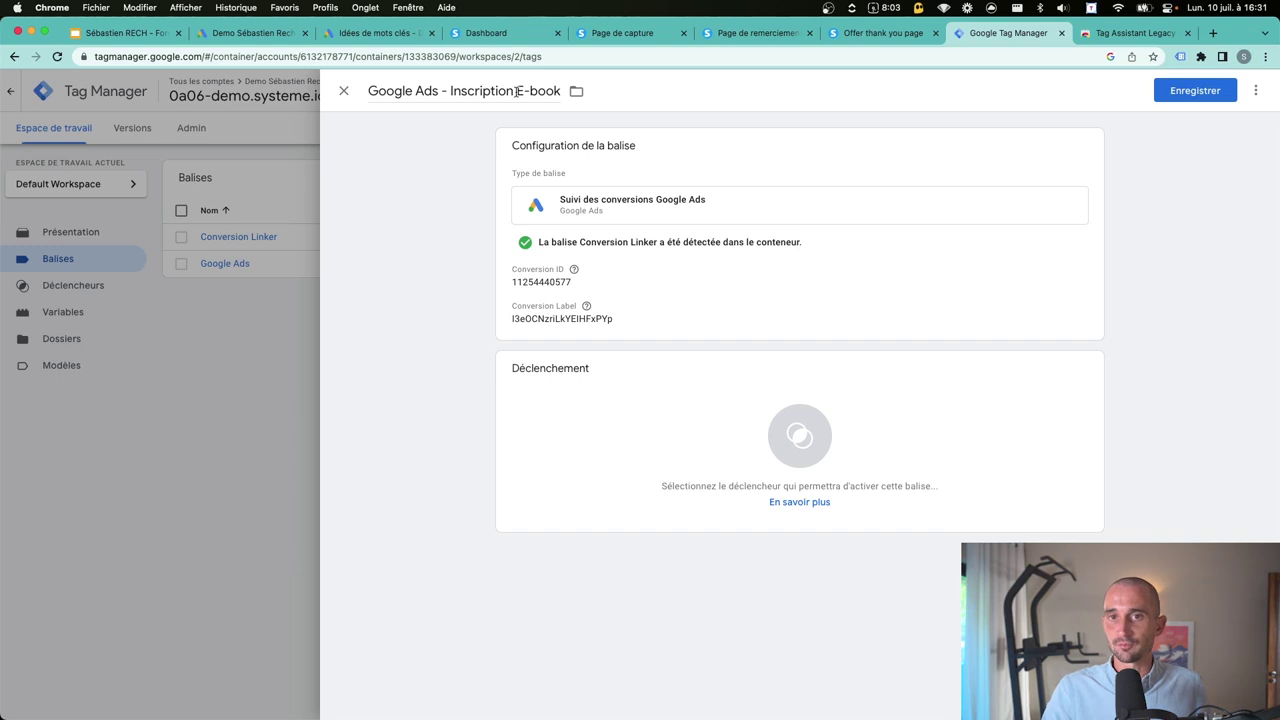
Step: Copy the /confirmation path from the thank-you page's URL and return to Google Tag Manager
{"action": "left_click", "coordinate": [752, 33]}
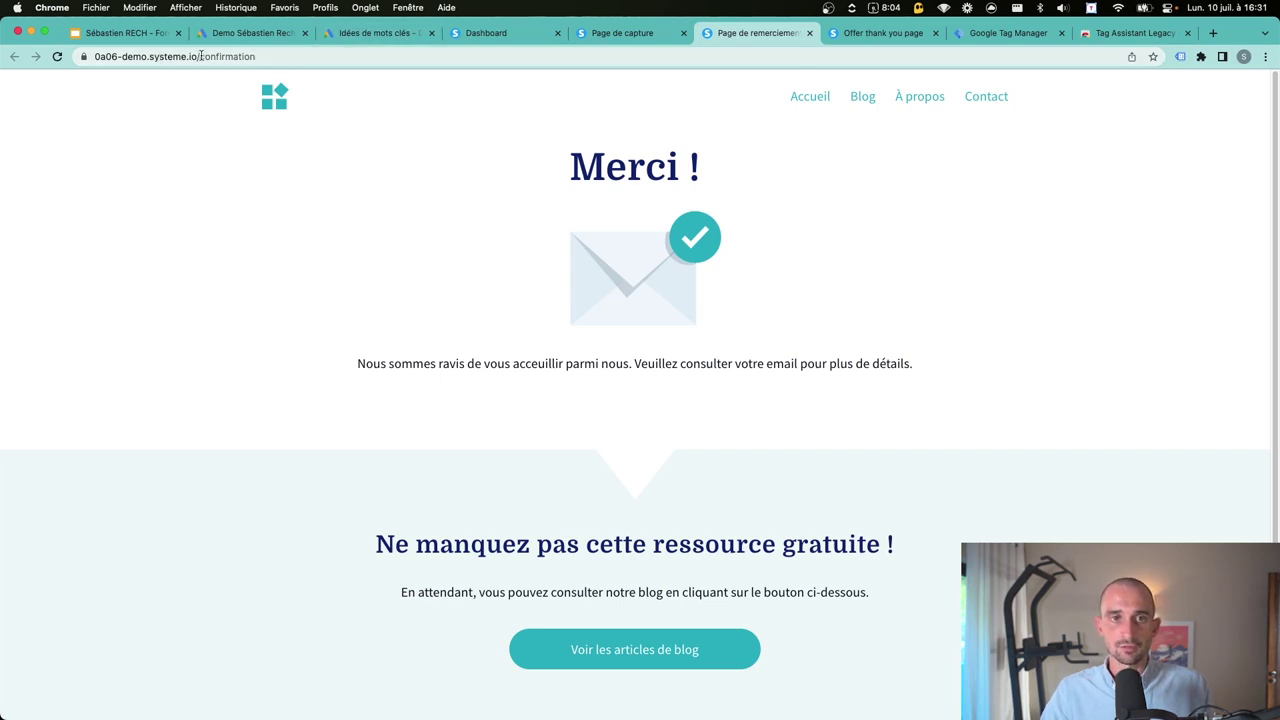
{"action": "left_click_drag", "start_coordinate": [257, 60], "coordinate": [197, 60]}
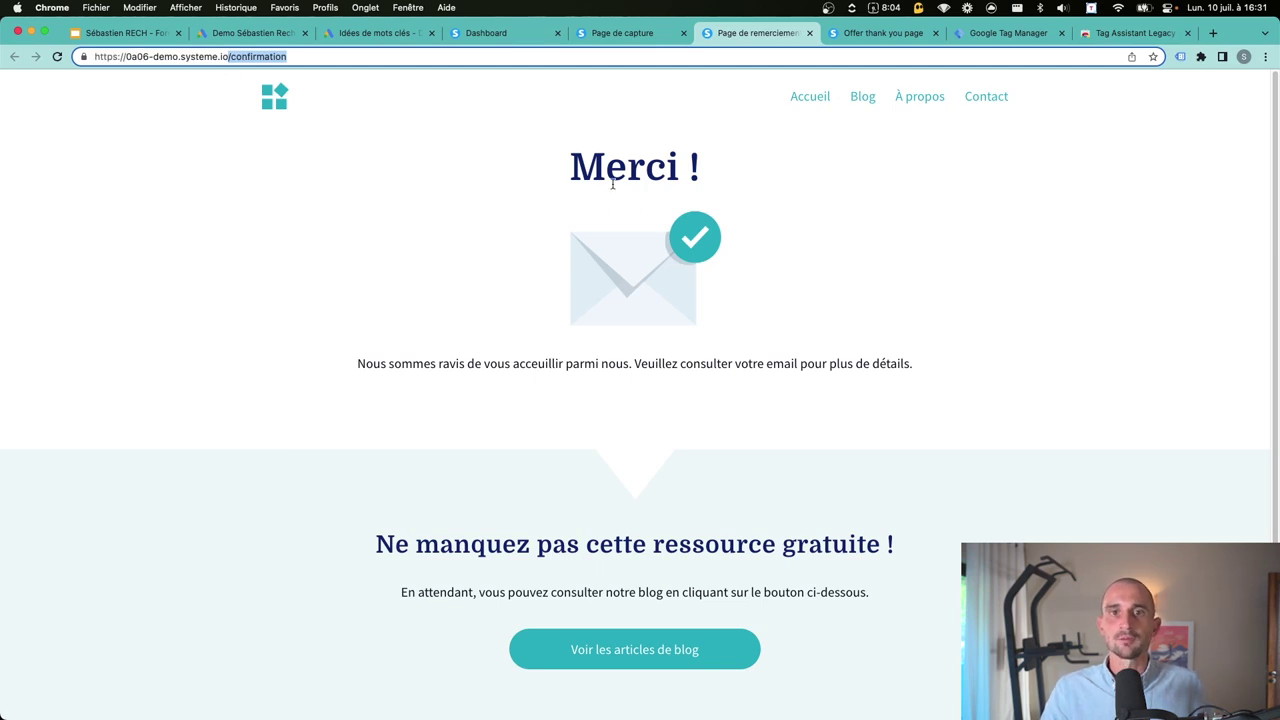
{"action": "left_click", "coordinate": [1133, 33]}
{"action": "left_click", "coordinate": [1005, 33]}
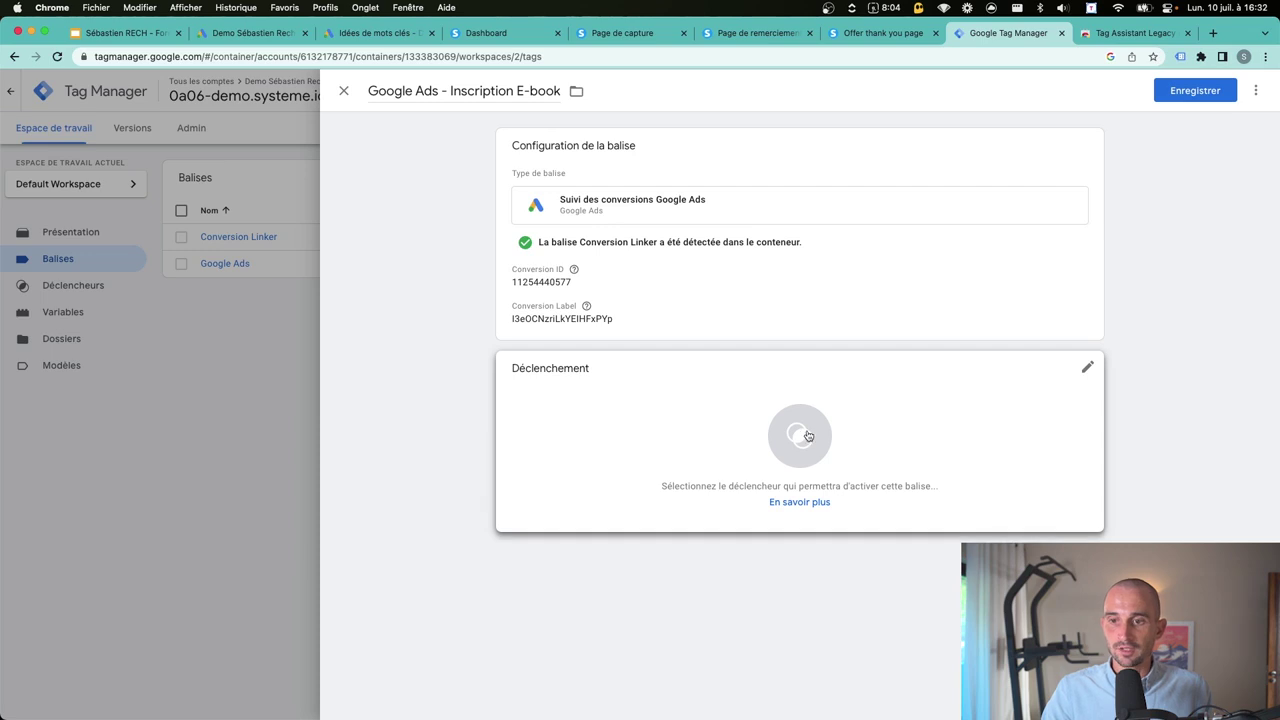
Step: Create a new trigger of type Page vue for the Inscription E-book tag, limited to Certaines pages vues
{"action": "left_click", "coordinate": [801, 435]}
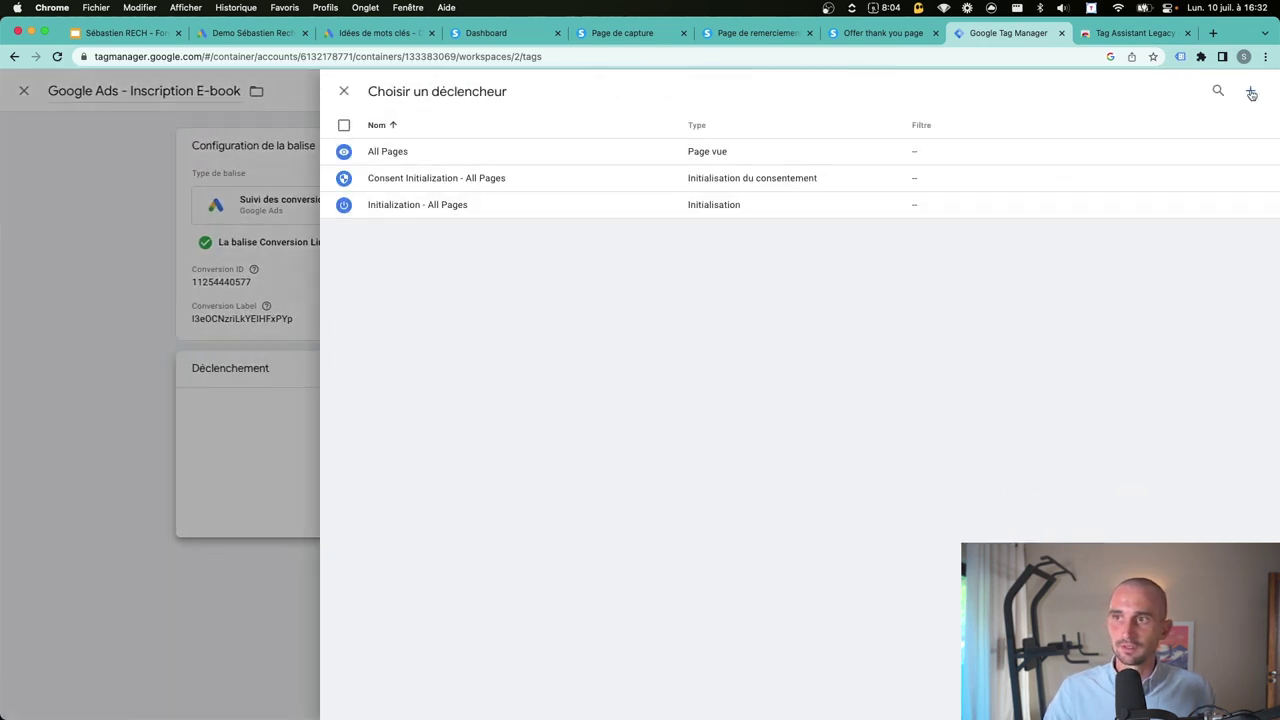
{"action": "left_click", "coordinate": [1250, 91]}
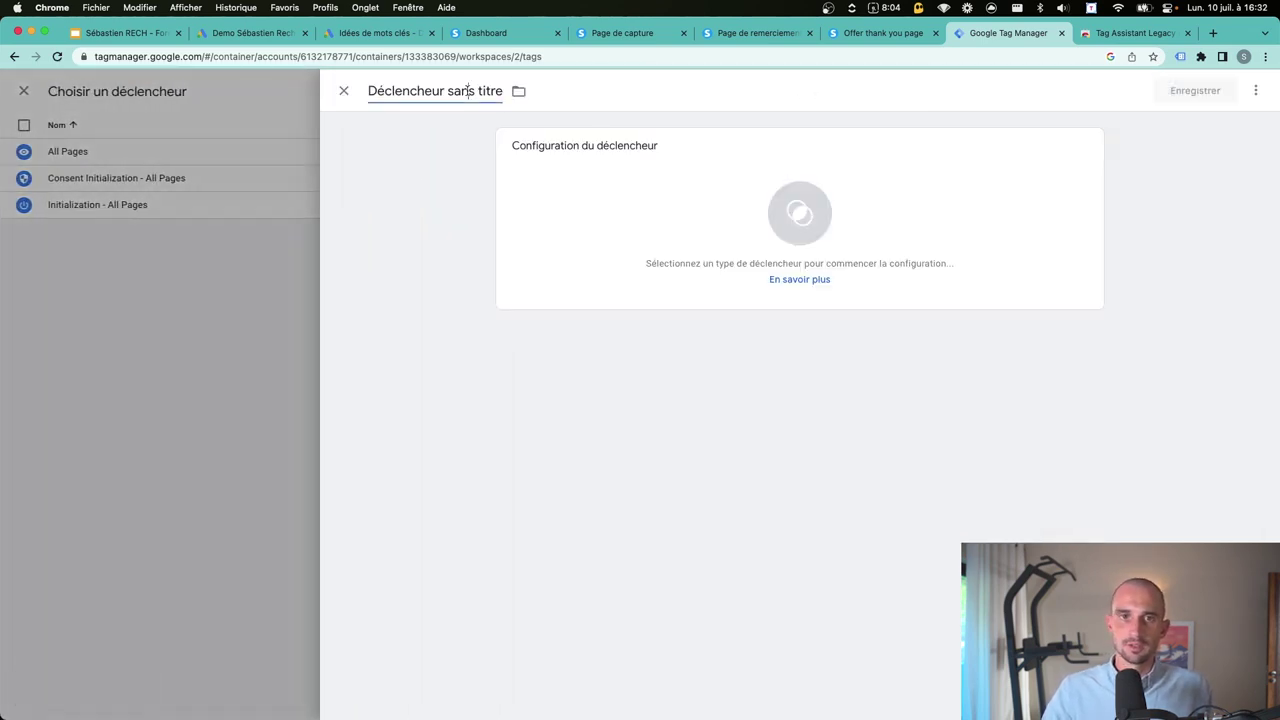
{"action": "left_click", "coordinate": [800, 213]}
{"action": "left_click", "coordinate": [925, 320]}
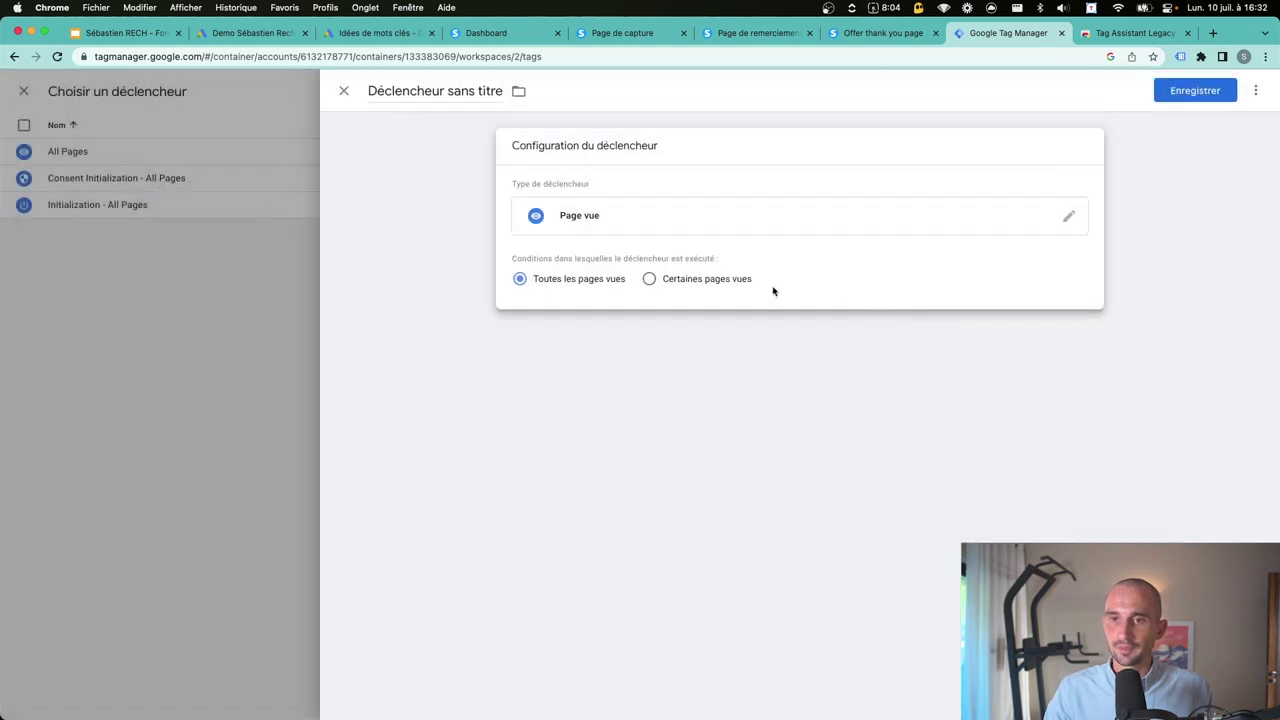
{"action": "left_click", "coordinate": [704, 282]}
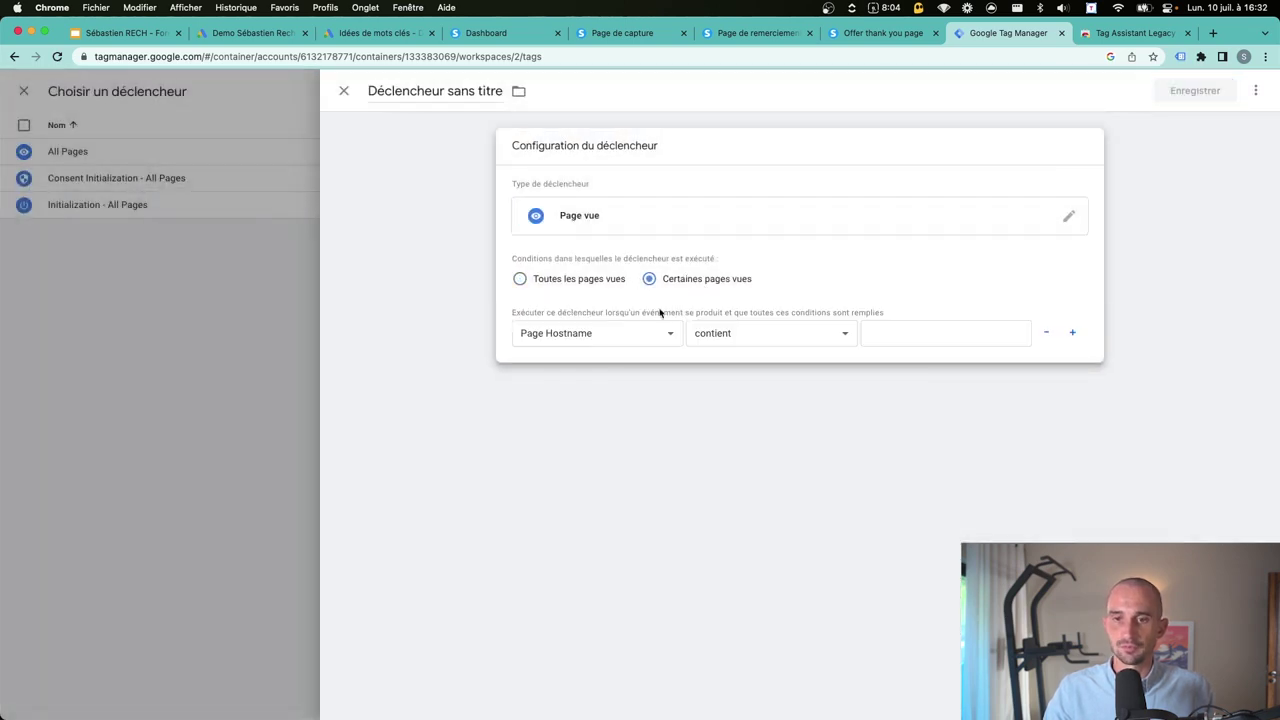
Step: Set the trigger's condition to Page URL contient /confirmation
{"action": "left_click", "coordinate": [566, 341]}
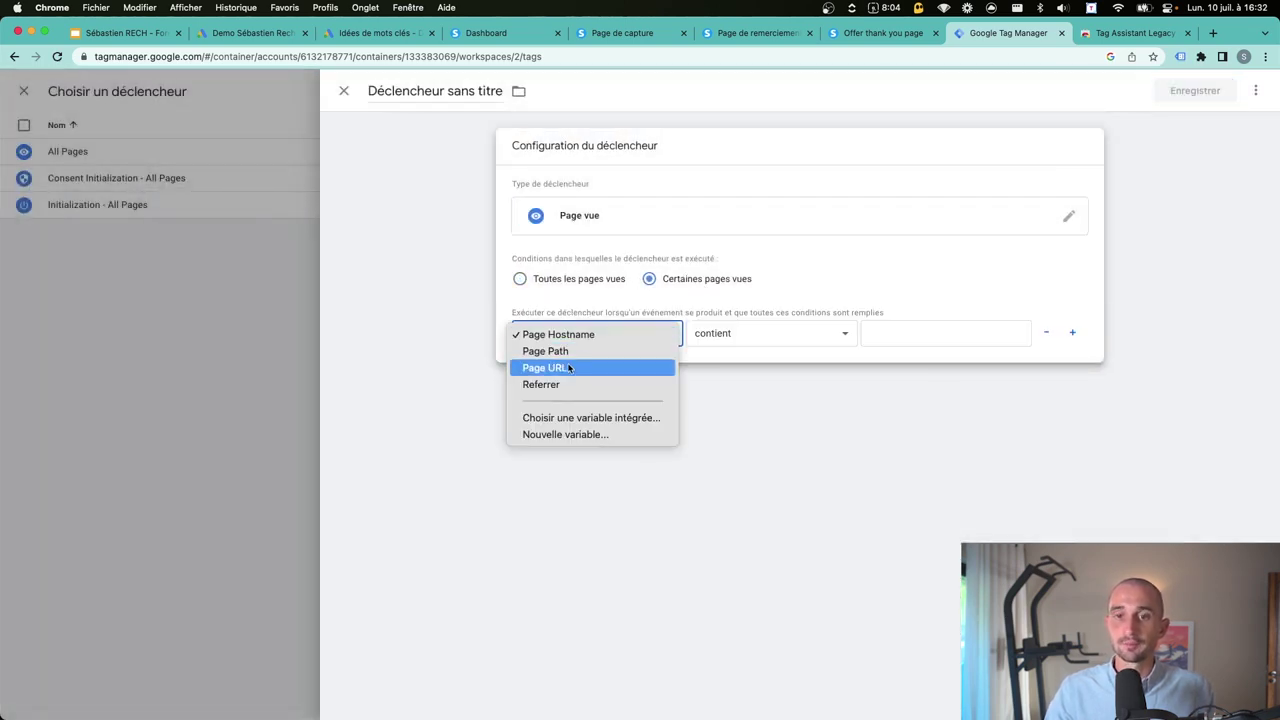
{"action": "left_click", "coordinate": [569, 366]}
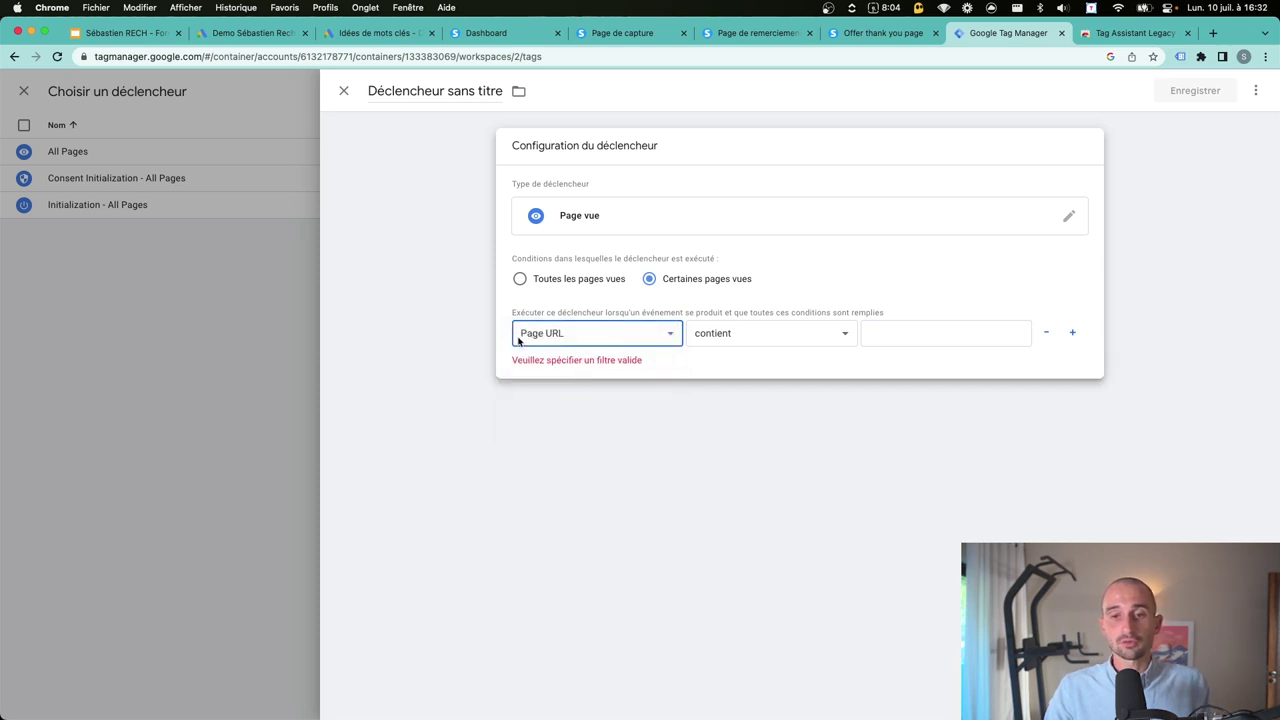
{"action": "left_click", "coordinate": [945, 338]}
{"action": "key", "text": "cmd+v"}
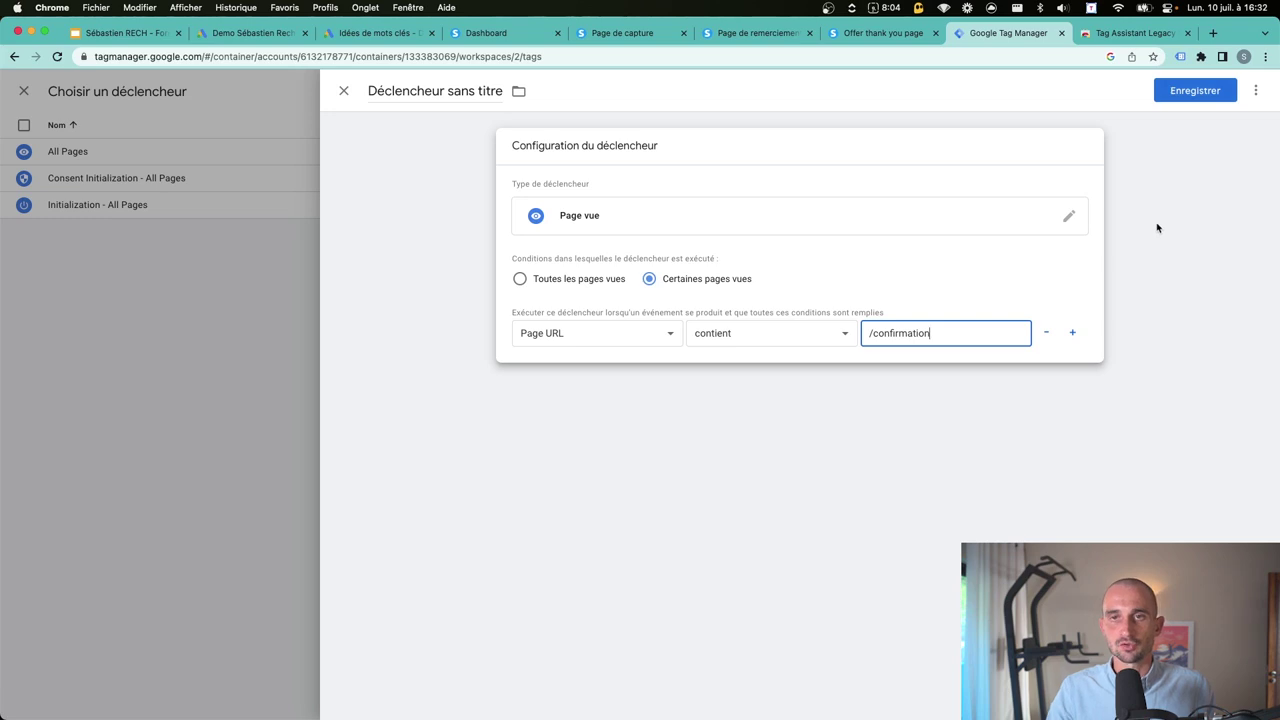
Step: Save the trigger as "Page vue - /confirmation (e-book)" and save the Inscription E-book tag
{"action": "left_click", "coordinate": [1175, 98]}
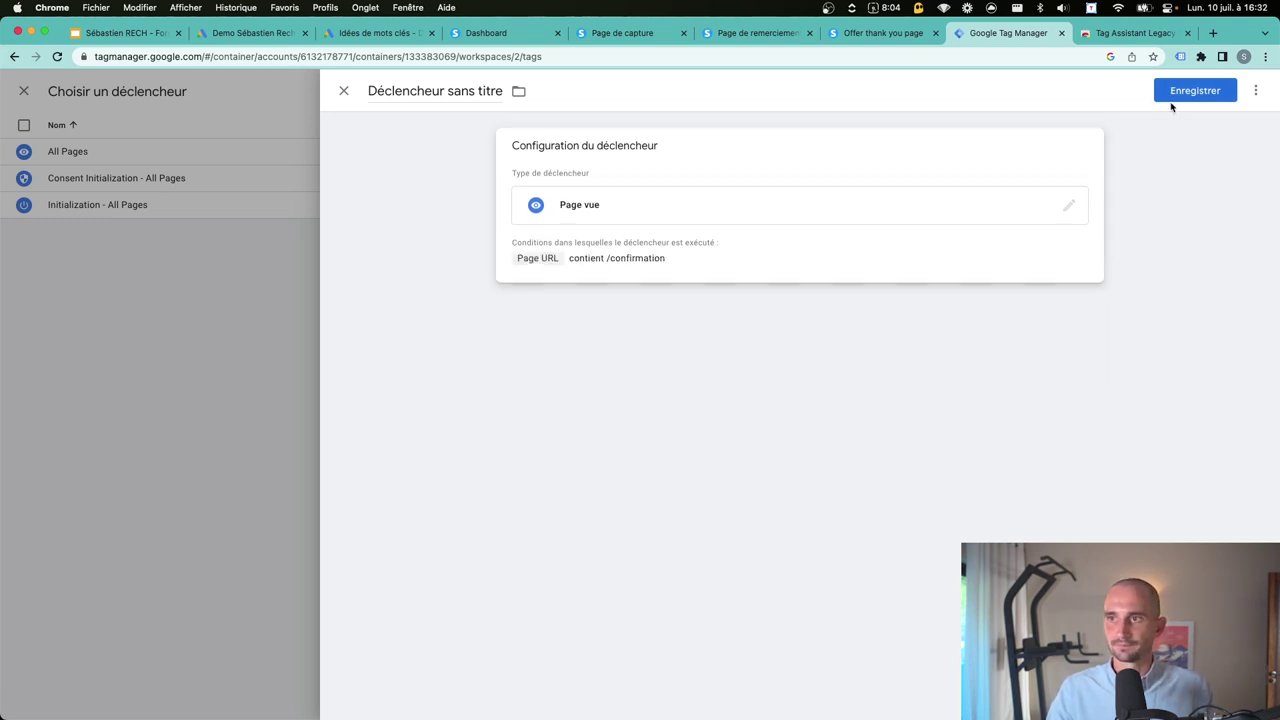
{"action": "left_click", "coordinate": [666, 252]}
{"action": "type", "text": "Page vue -"}
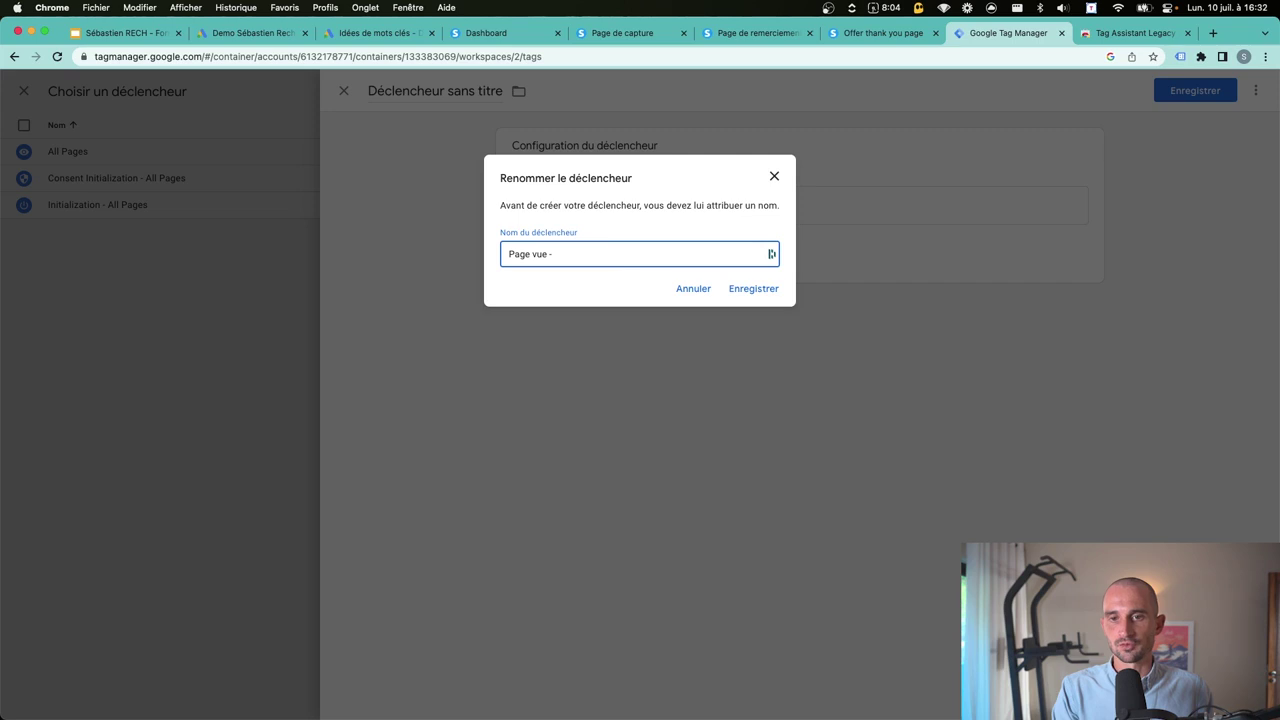
{"action": "key", "text": "super+v"}
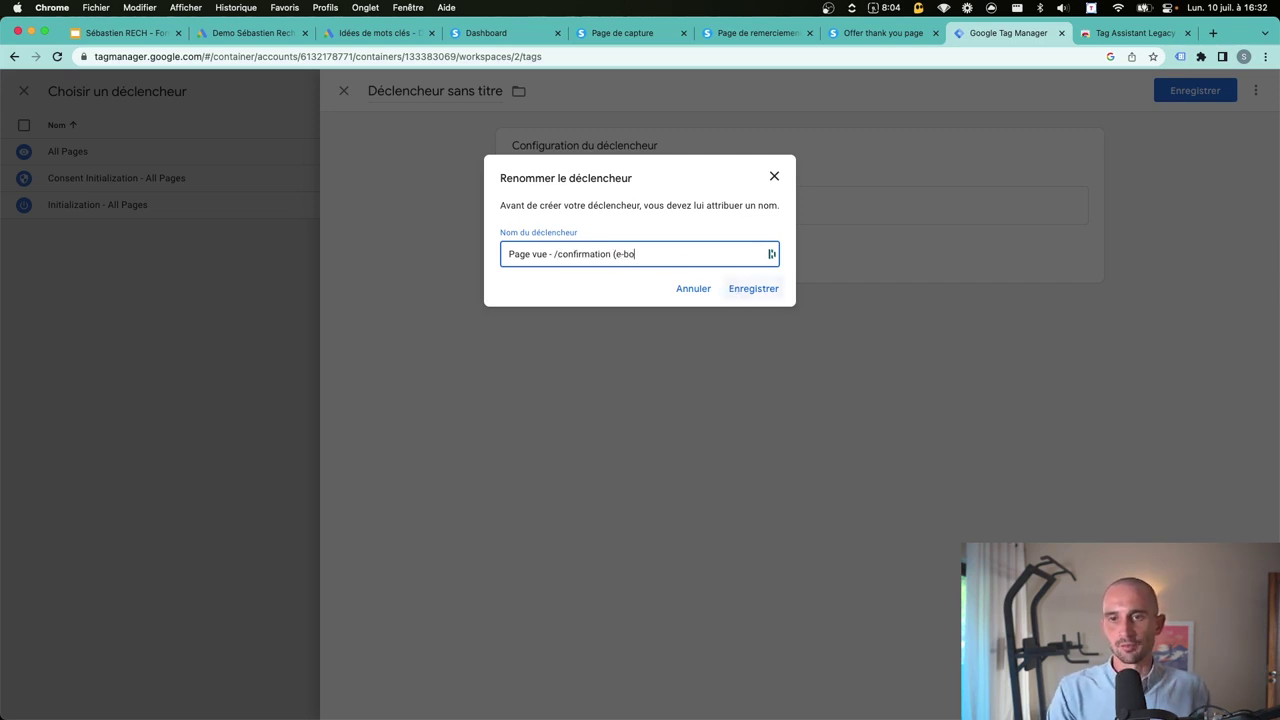
{"action": "left_click", "coordinate": [731, 289]}
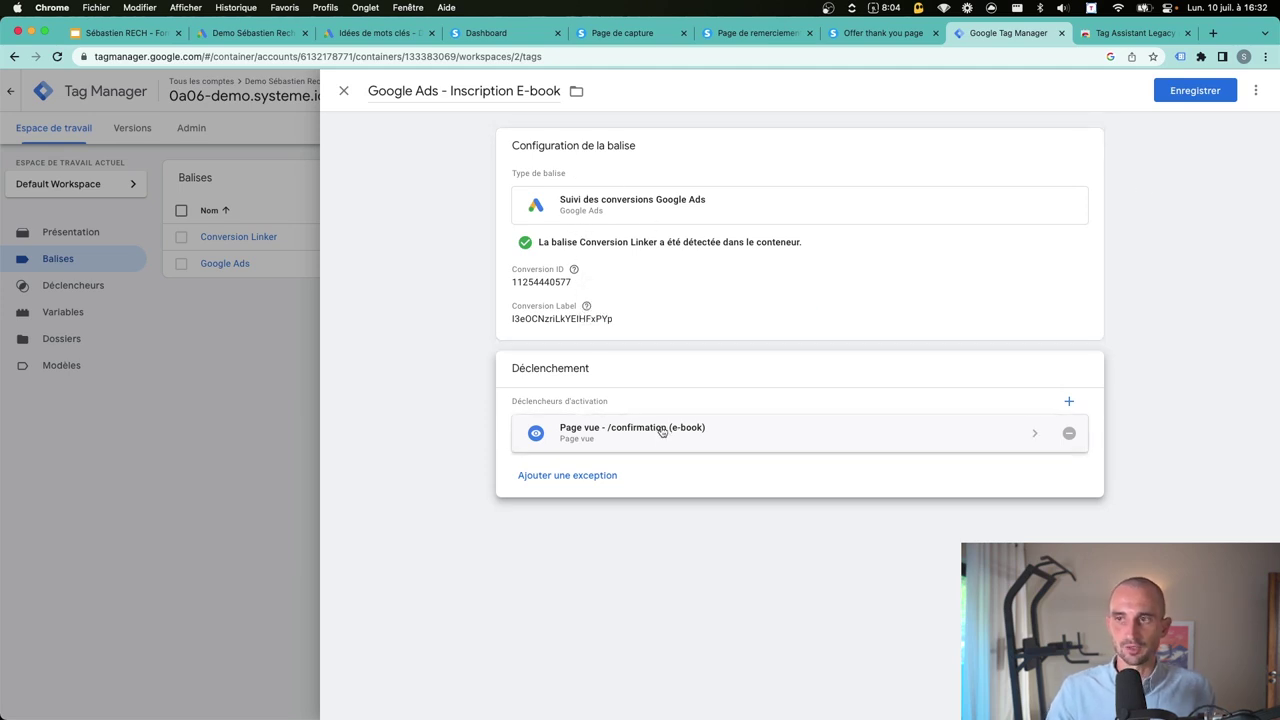
{"action": "left_click", "coordinate": [1195, 90]}
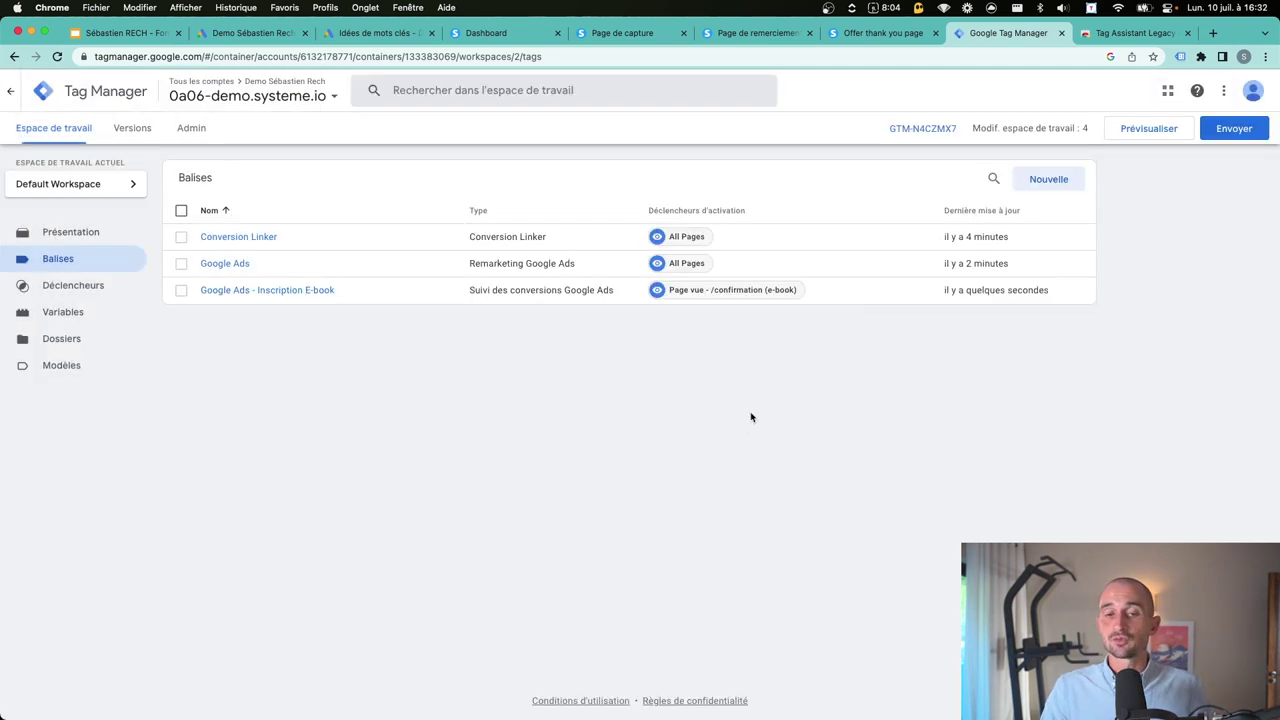
Step: Add another tag named "Google Ads - Nouveau Client" with the tag type Suivi des conversions Google Ads
{"action": "left_click", "coordinate": [1047, 182]}
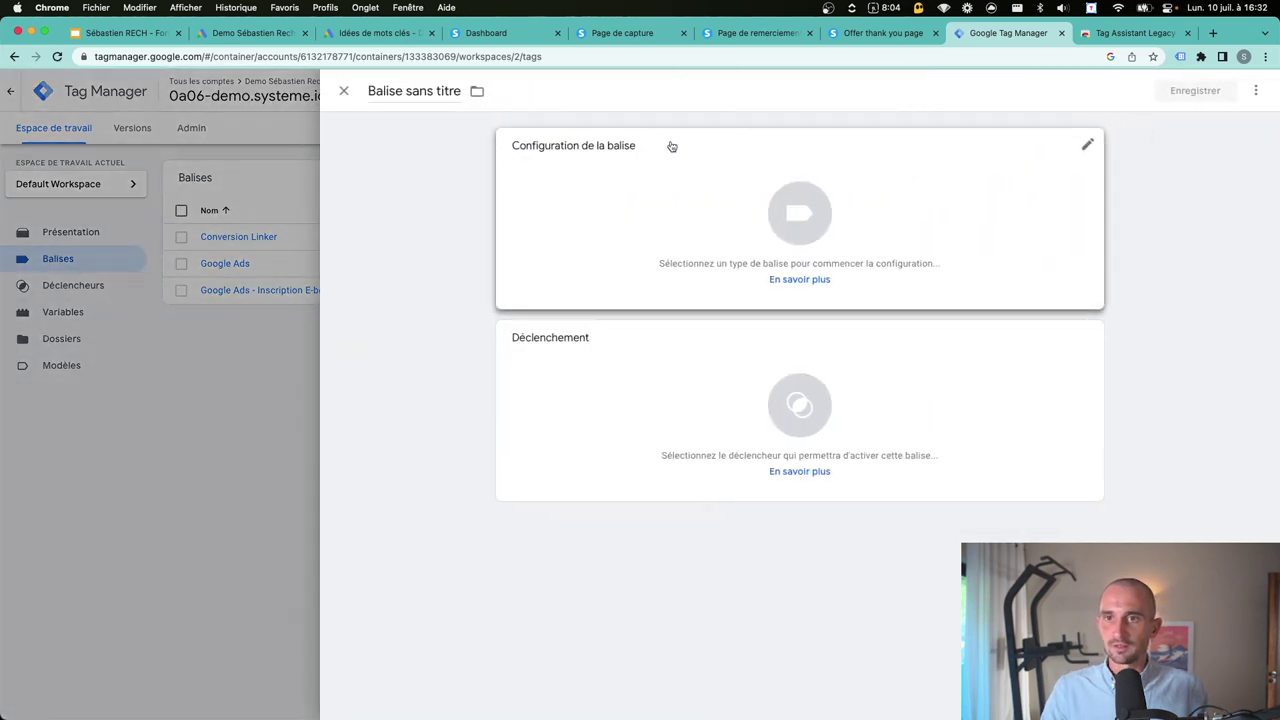
{"action": "left_click", "coordinate": [425, 90]}
{"action": "type", "text": "Google Ads"}
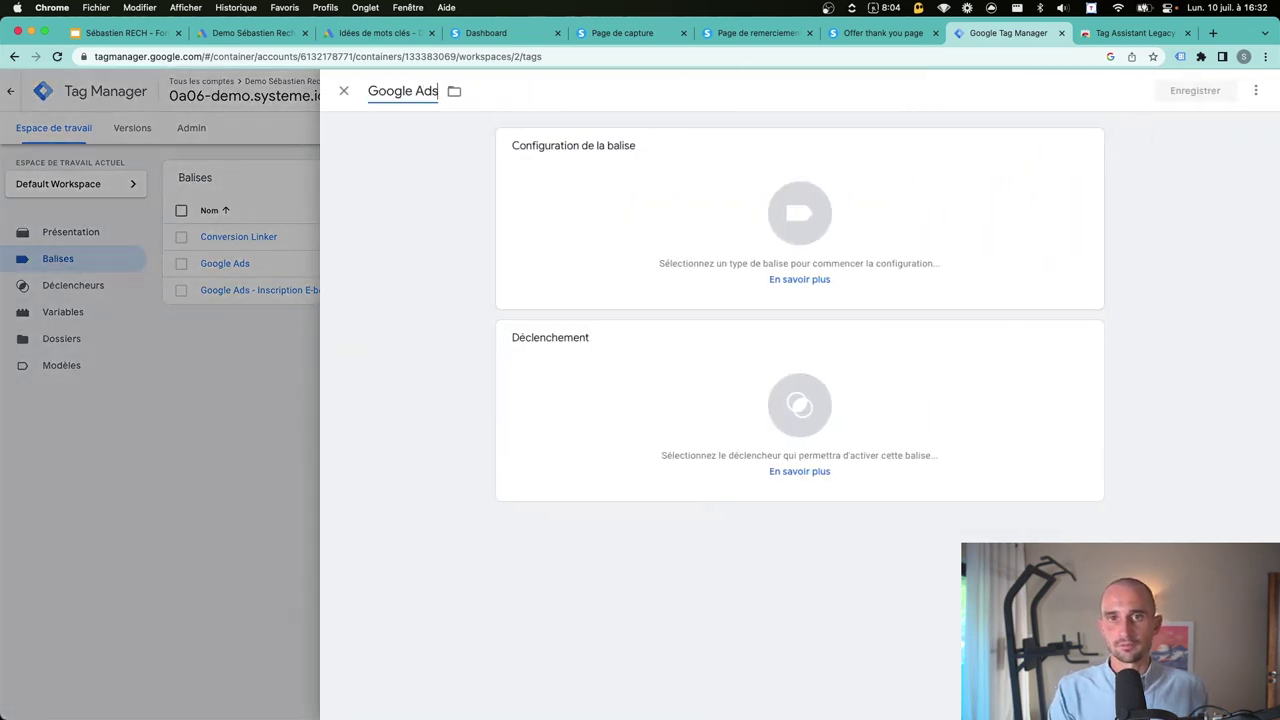
{"action": "type", "text": " - Nouveau Client"}
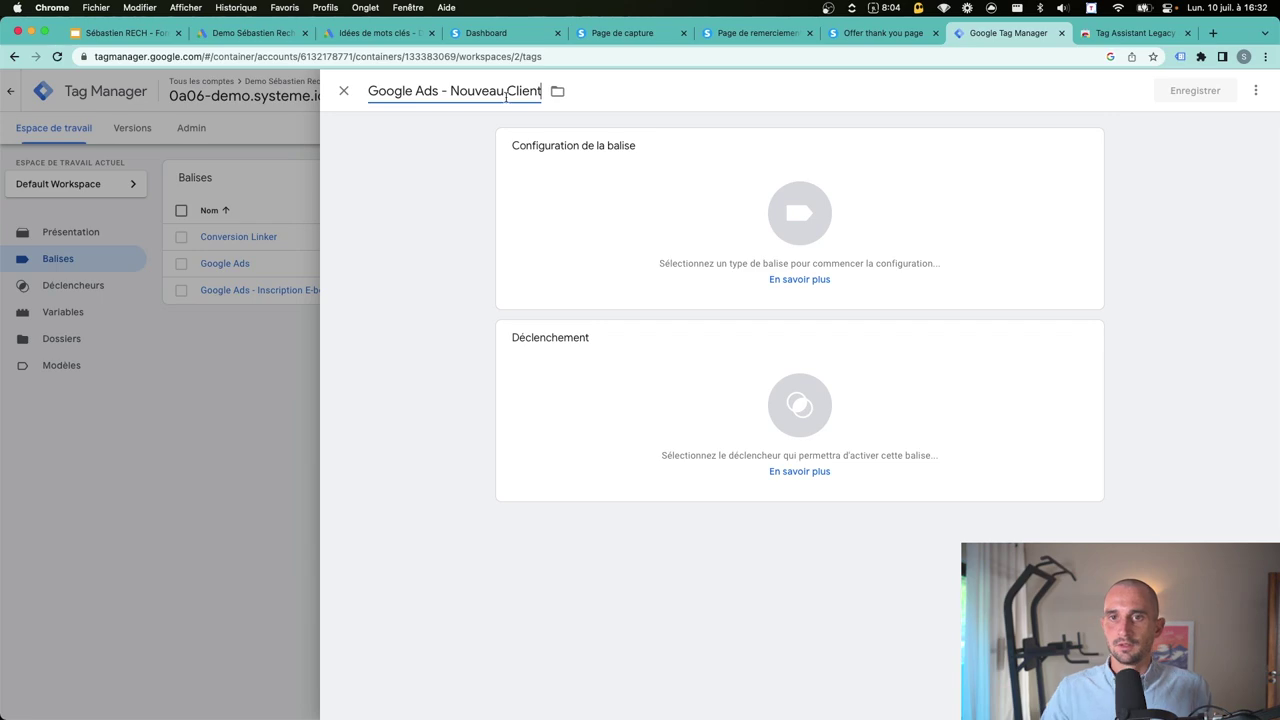
{"action": "left_click", "coordinate": [587, 170]}
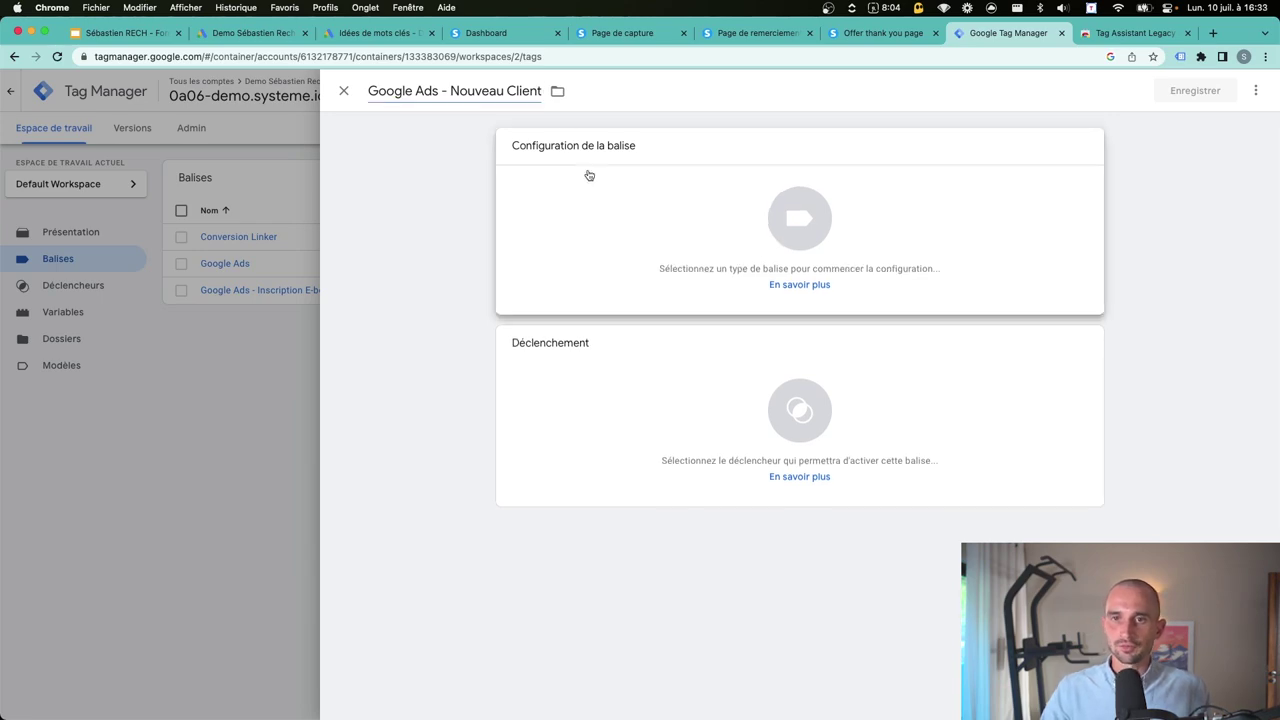
{"action": "left_click", "coordinate": [965, 295]}
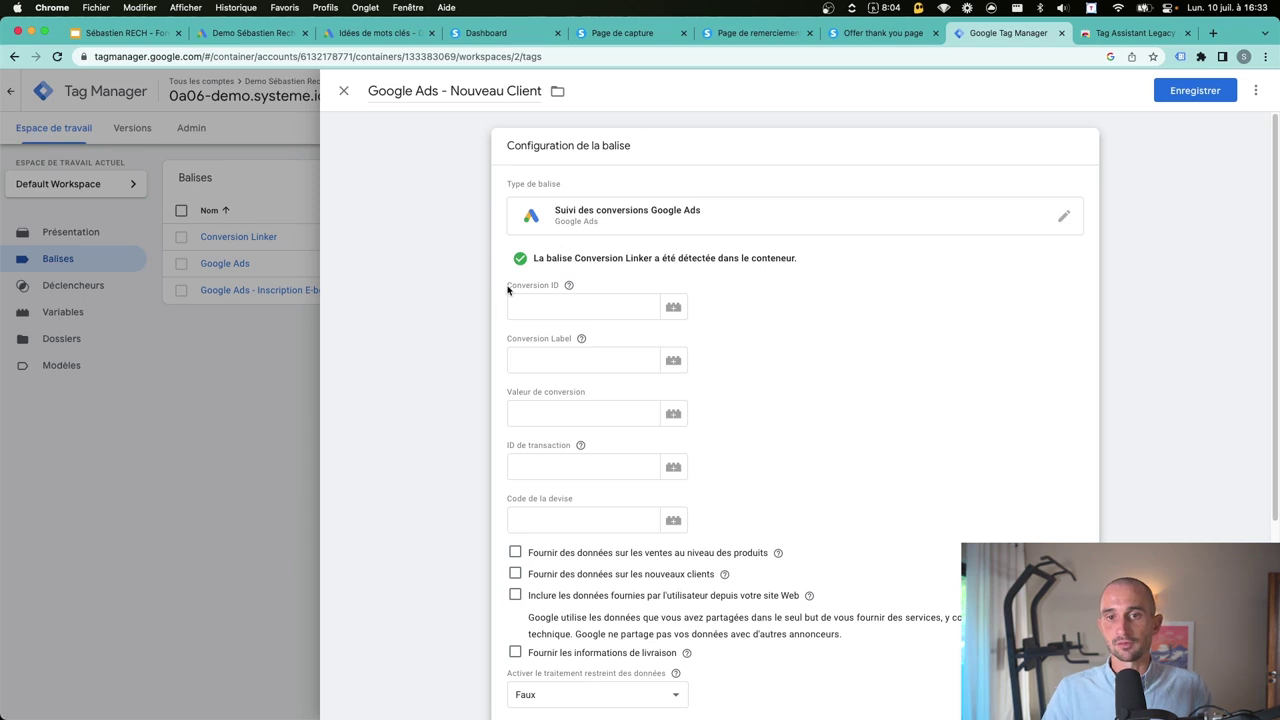
Step: Copy the conversion ID from Google Ads into the Conversion ID of the Nouveau Client tag
{"action": "left_click_drag", "start_coordinate": [507, 289], "coordinate": [566, 288]}
{"action": "left_click_drag", "start_coordinate": [507, 340], "coordinate": [571, 340]}
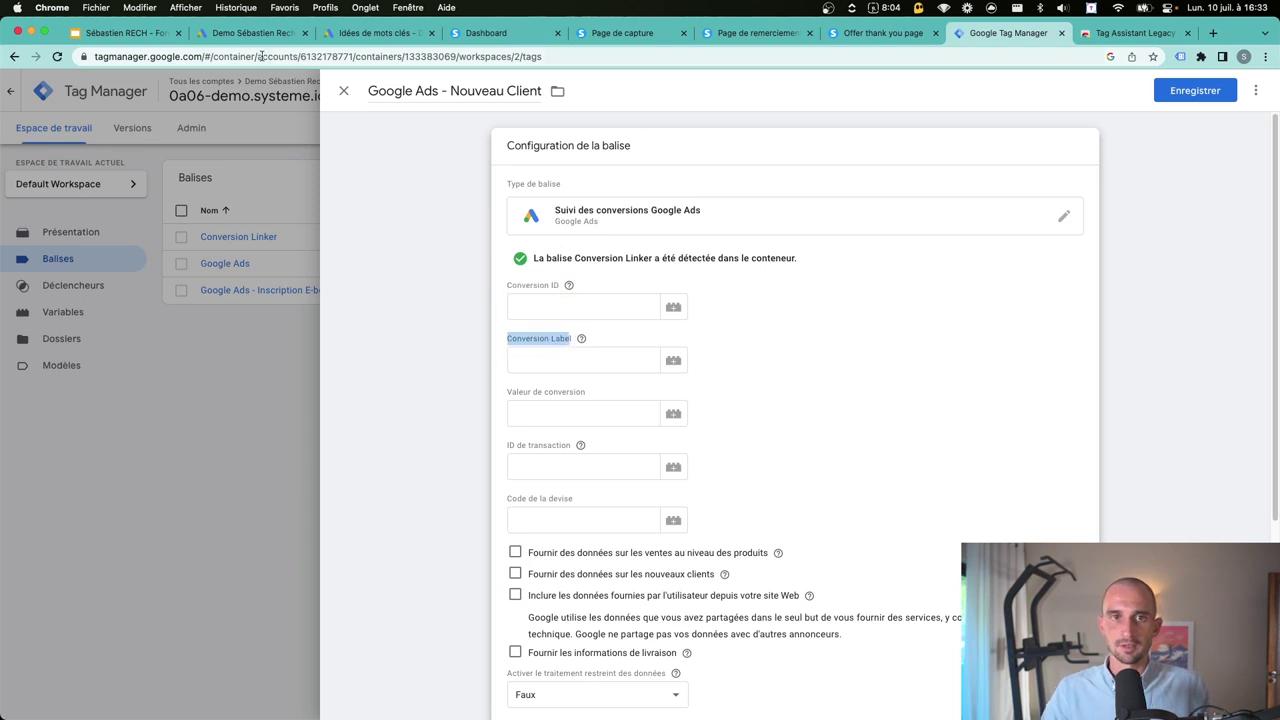
{"action": "left_click", "coordinate": [252, 30]}
{"action": "left_click_drag", "start_coordinate": [352, 372], "coordinate": [299, 380]}
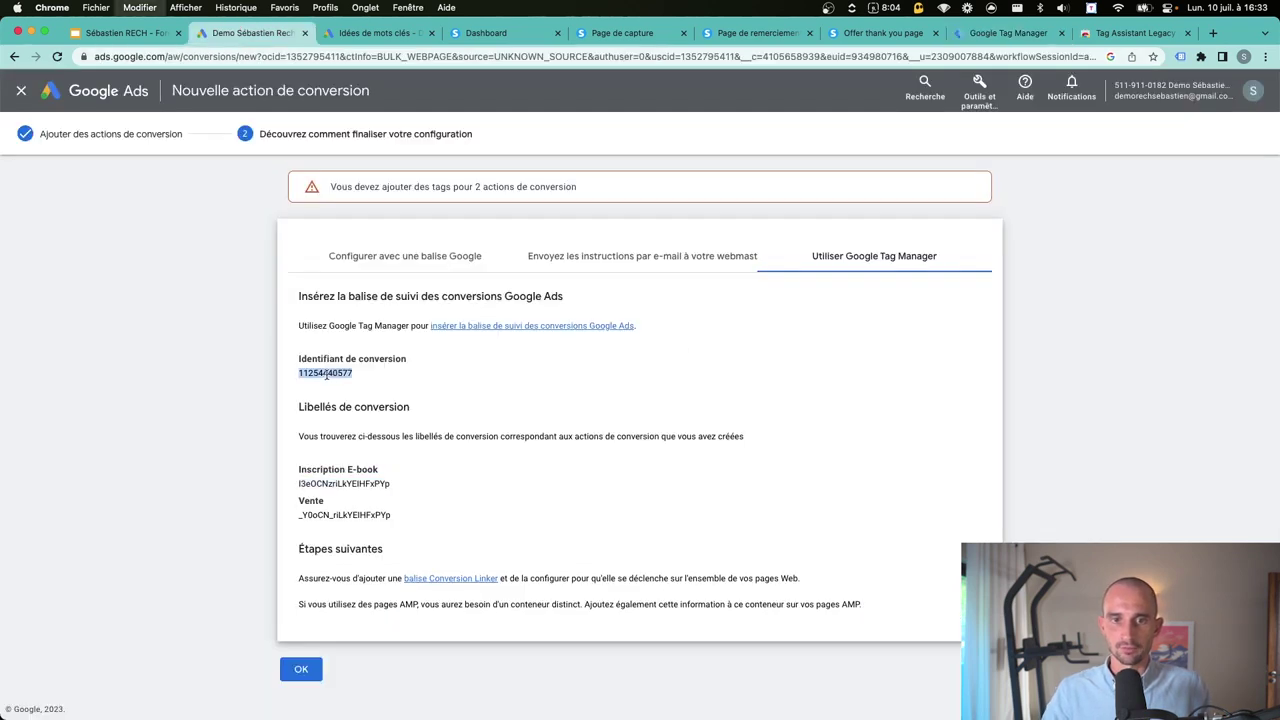
{"action": "left_click", "coordinate": [995, 33]}
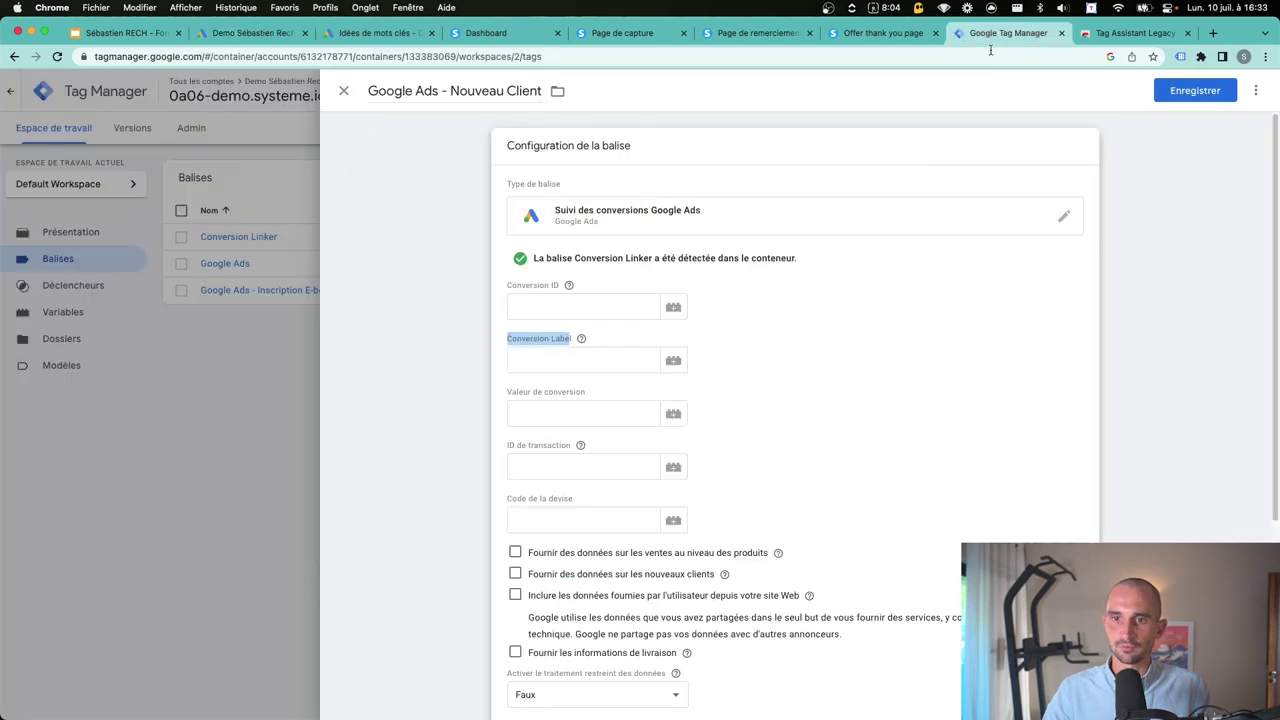
{"action": "left_click", "coordinate": [535, 308]}
{"action": "key", "text": "cmd+v"}
Step: Copy the Vente conversion label from Google Ads into the Conversion Label of the Nouveau Client tag
{"action": "left_click", "coordinate": [252, 33]}
{"action": "left_click", "coordinate": [317, 432]}
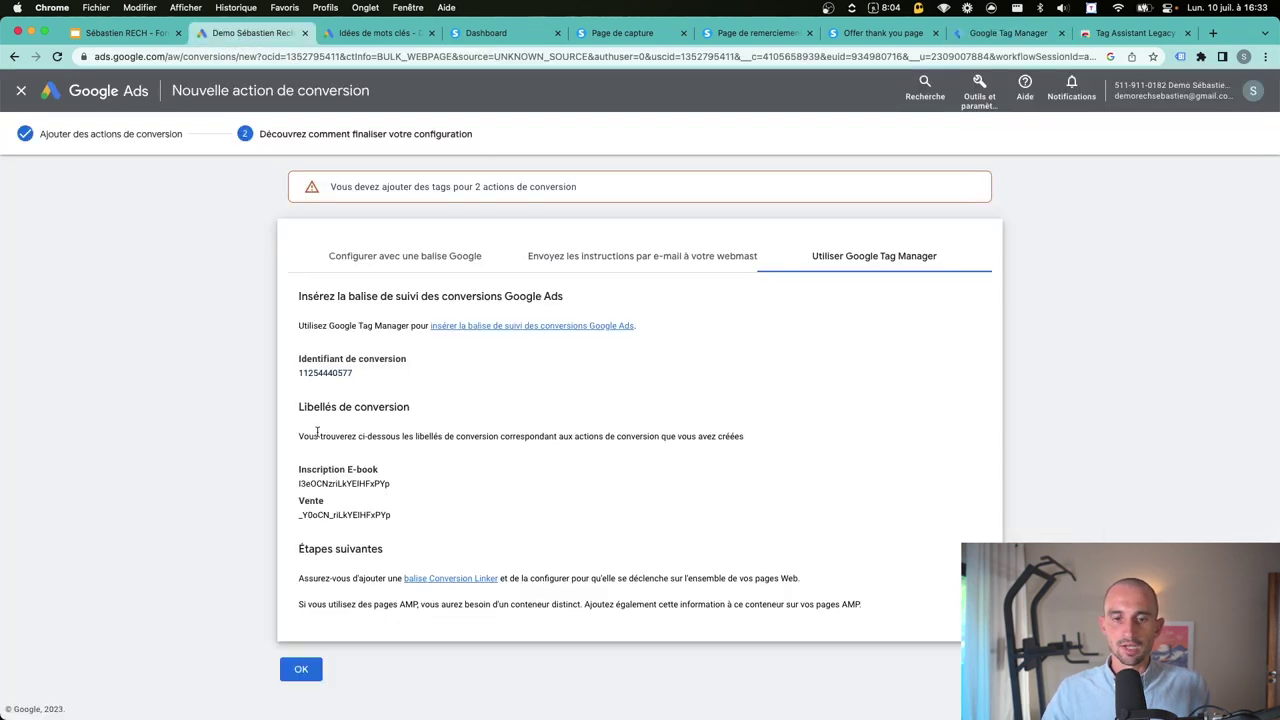
{"action": "left_click_drag", "start_coordinate": [298, 503], "coordinate": [331, 503]}
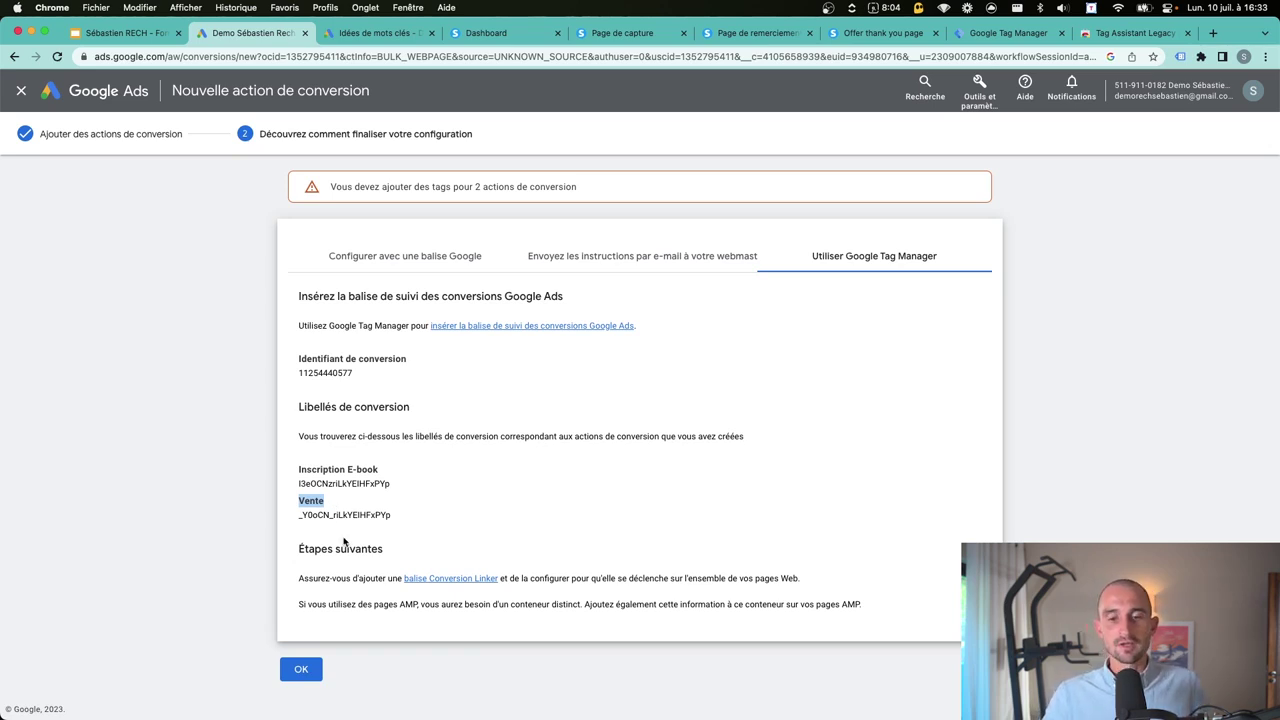
{"action": "left_click_drag", "start_coordinate": [404, 521], "coordinate": [297, 520]}
{"action": "key", "text": "super+c"}
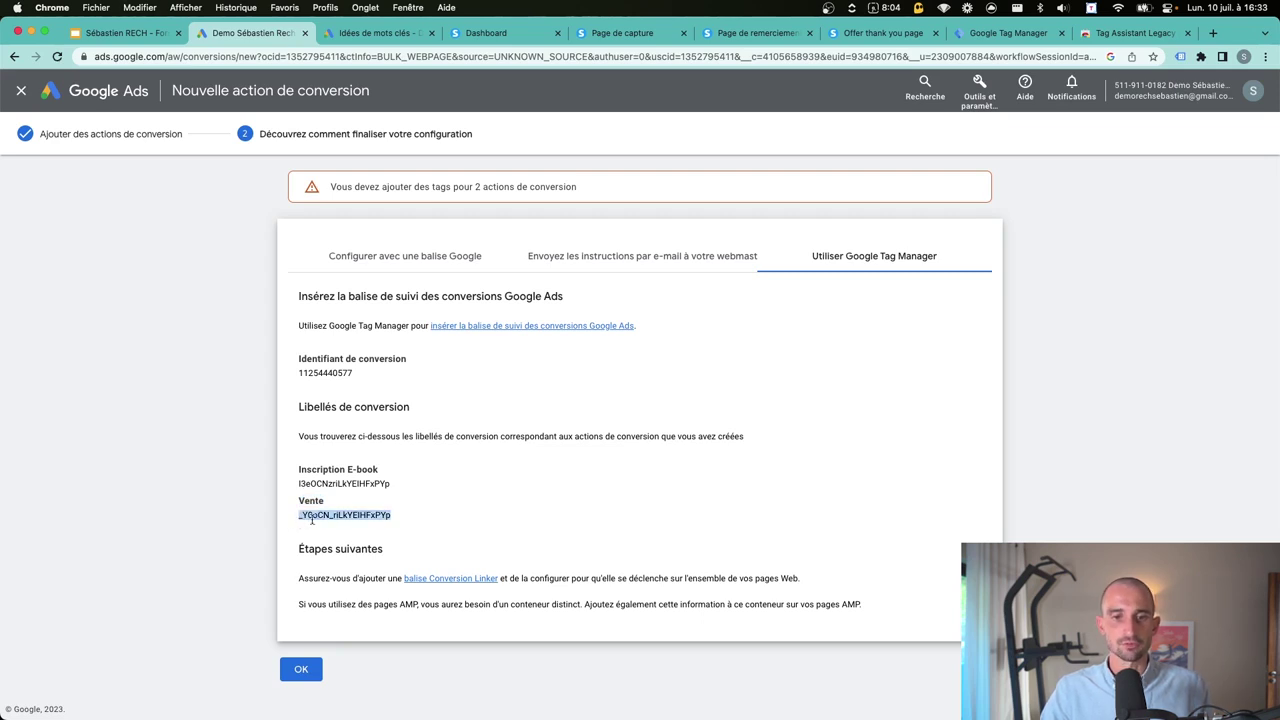
{"action": "left_click", "coordinate": [1002, 33]}
{"action": "left_click", "coordinate": [577, 367]}
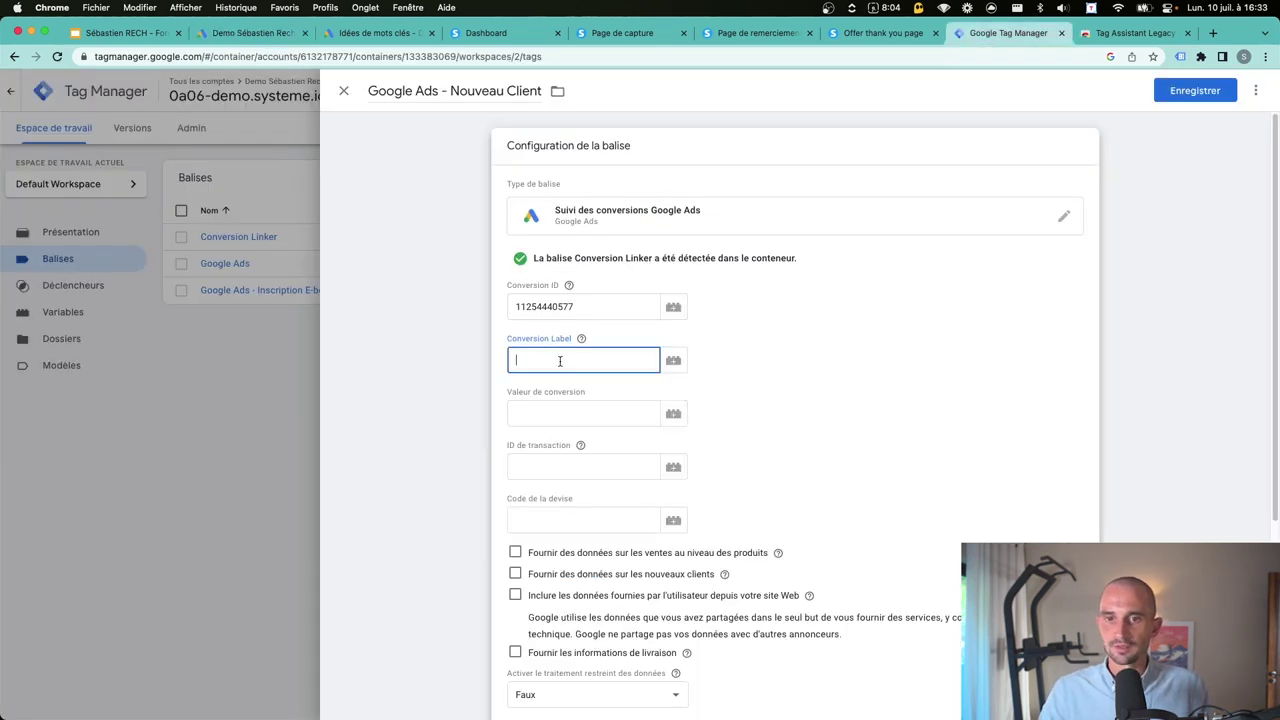
{"action": "key", "text": "super+v"}
{"action": "left_click", "coordinate": [1084, 314]}
{"action": "left_click", "coordinate": [1147, 300]}
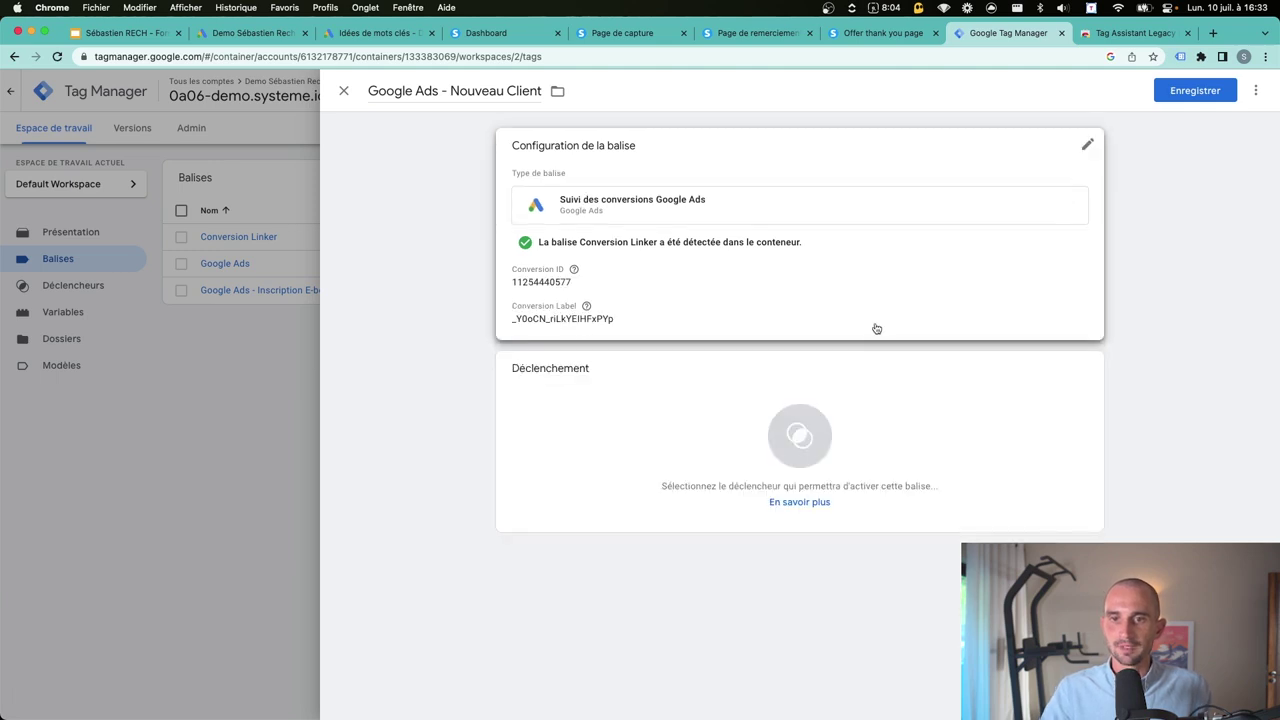
Step: Create a Page vue trigger for the Nouveau Client tag, limited to certain page views with a Page URL contient condition
{"action": "left_click", "coordinate": [638, 439]}
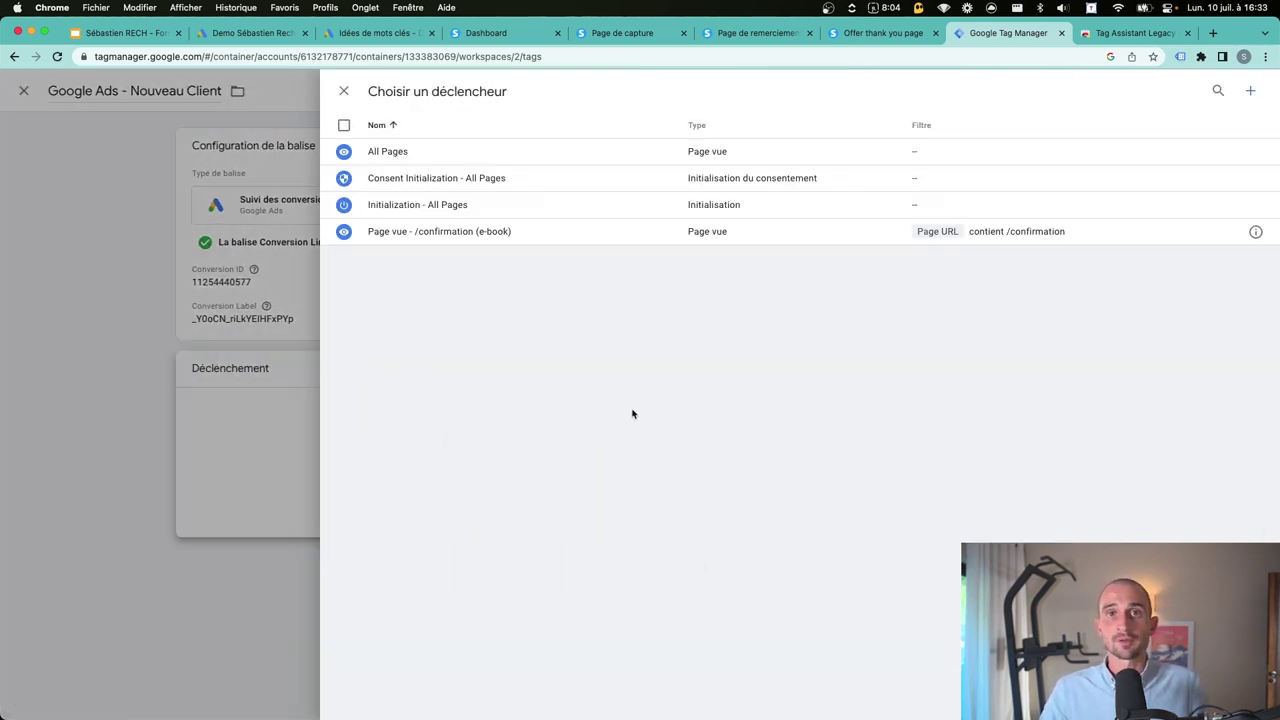
{"action": "left_click", "coordinate": [1250, 92]}
{"action": "left_click", "coordinate": [717, 223]}
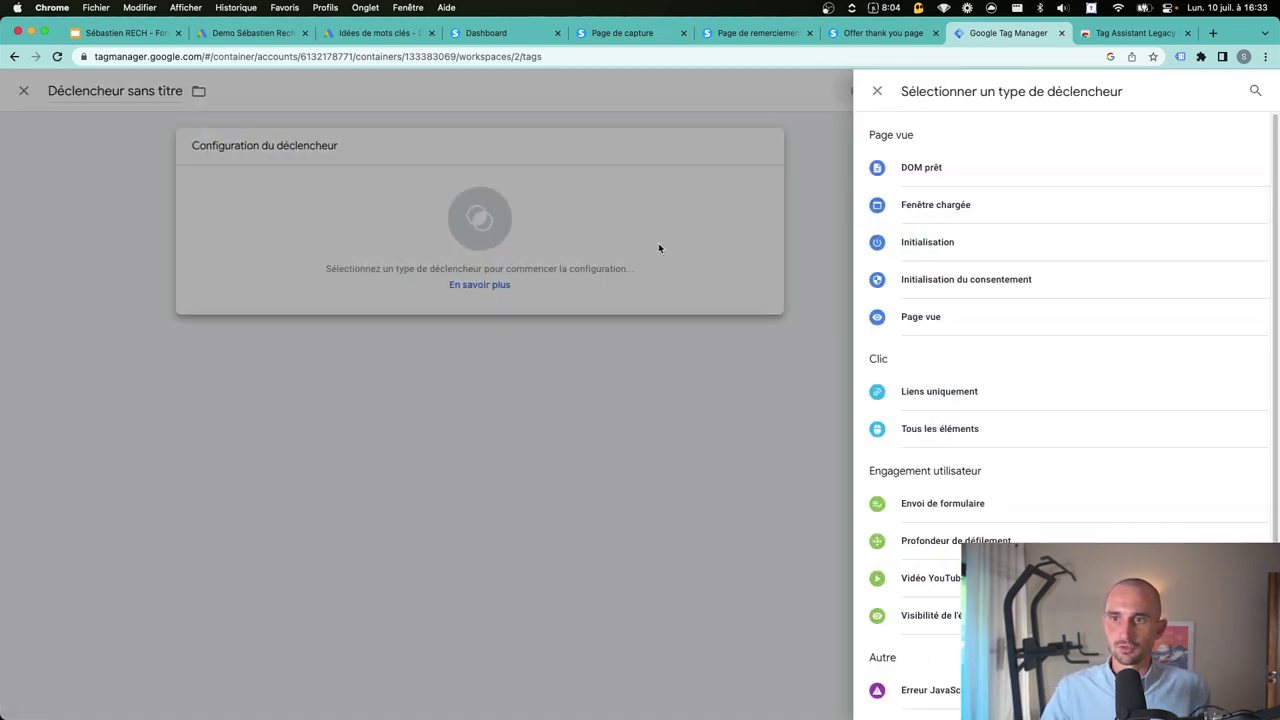
{"action": "left_click", "coordinate": [935, 320]}
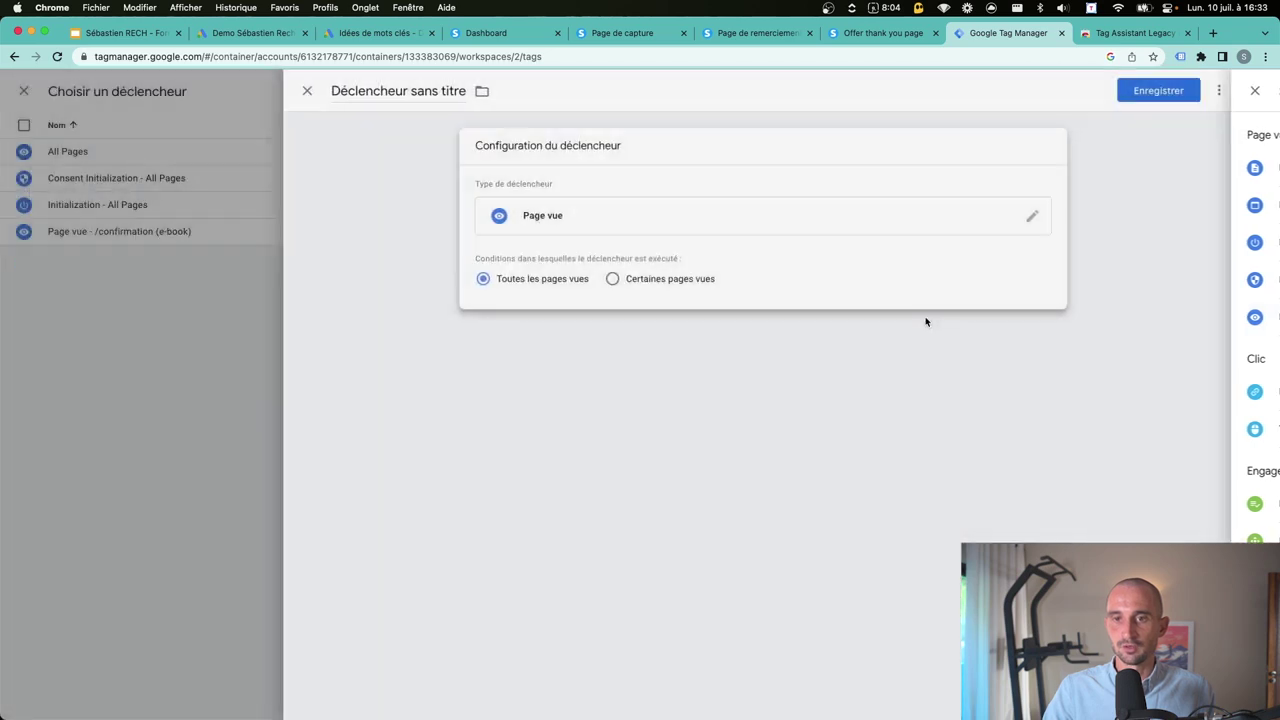
{"action": "left_click", "coordinate": [649, 278]}
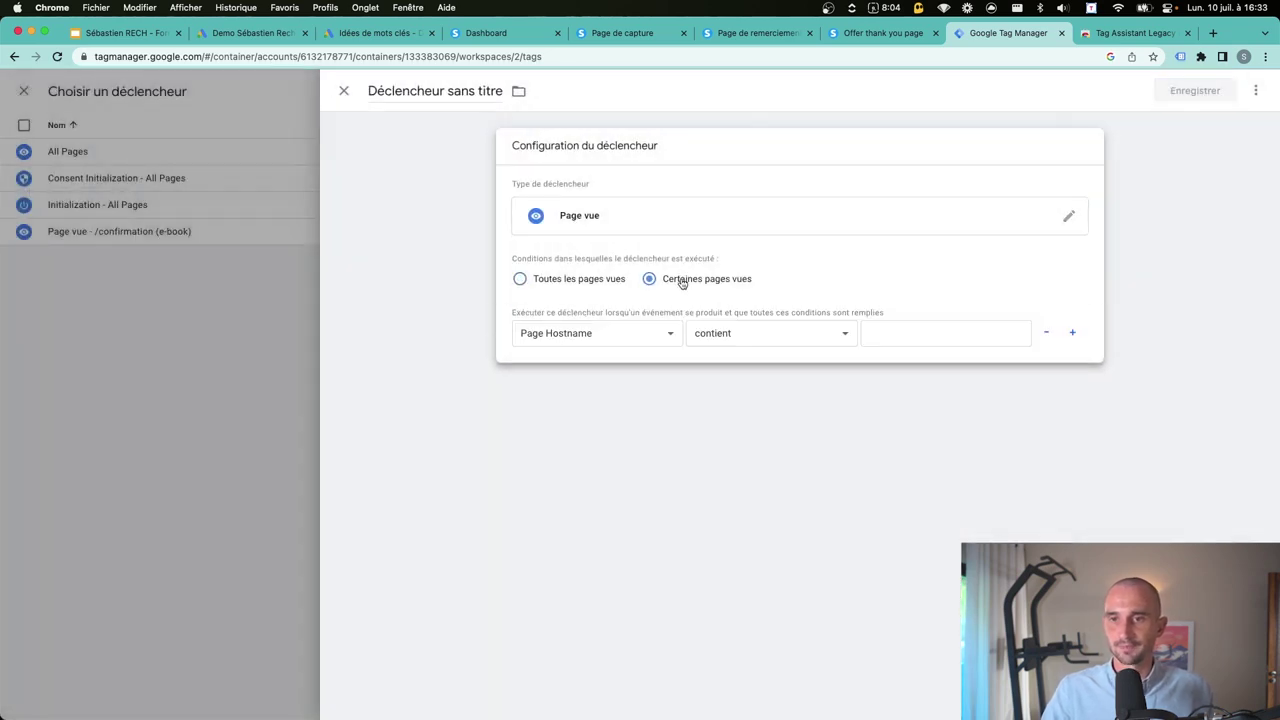
{"action": "left_click", "coordinate": [580, 340]}
{"action": "left_click", "coordinate": [558, 368]}
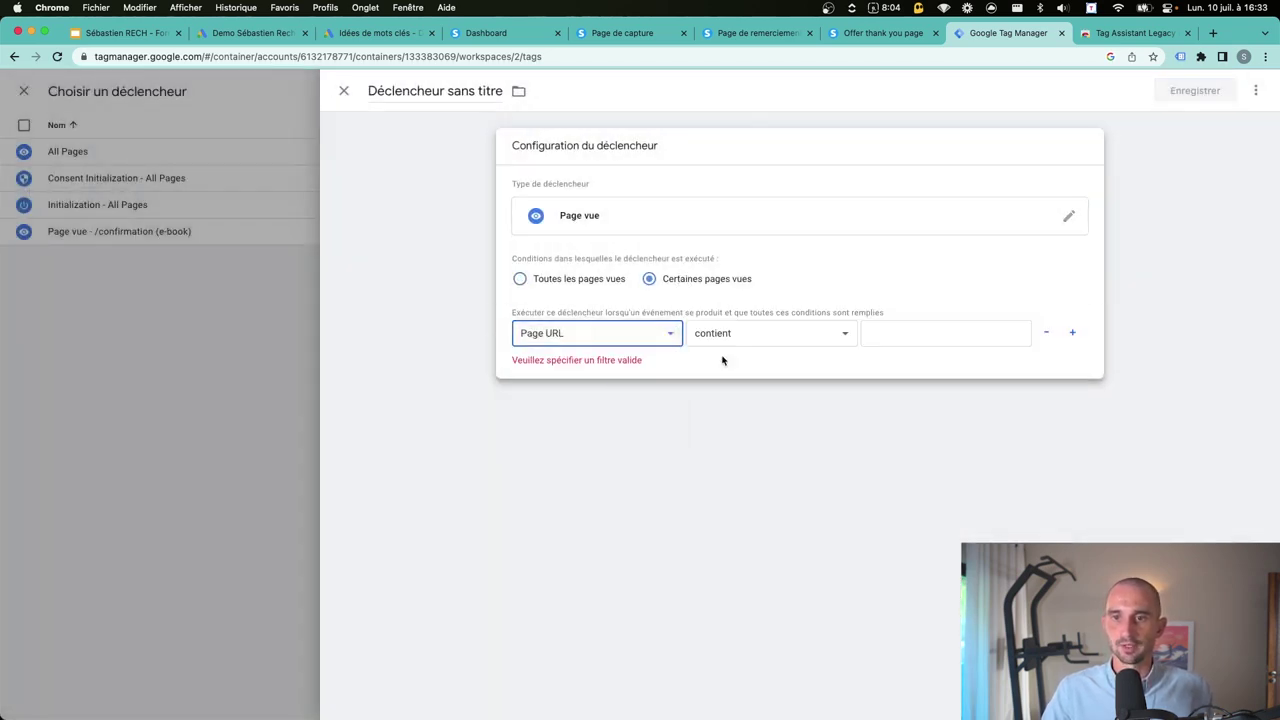
Step: Copy "merci-achat" from the purchase thank-you page's URL into the trigger's Page URL condition
{"action": "left_click", "coordinate": [883, 33]}
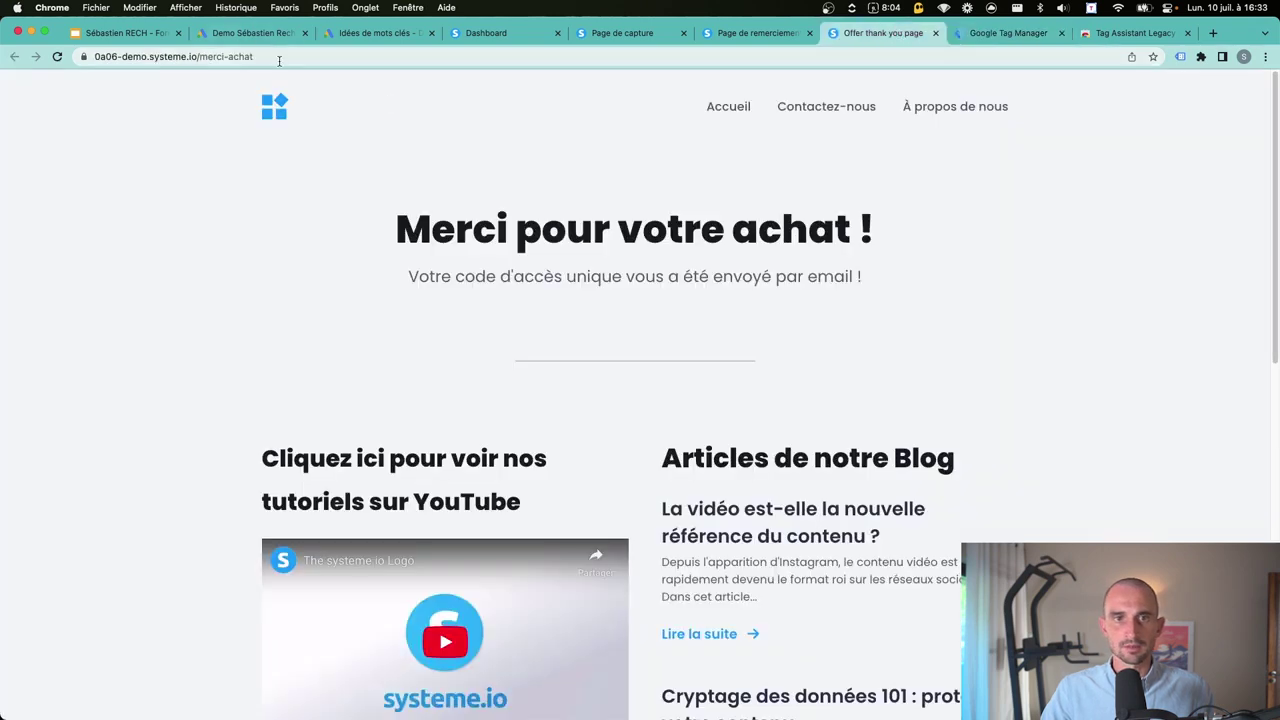
{"action": "left_click_drag", "start_coordinate": [254, 57], "coordinate": [199, 58]}
{"action": "key", "text": "super+c"}
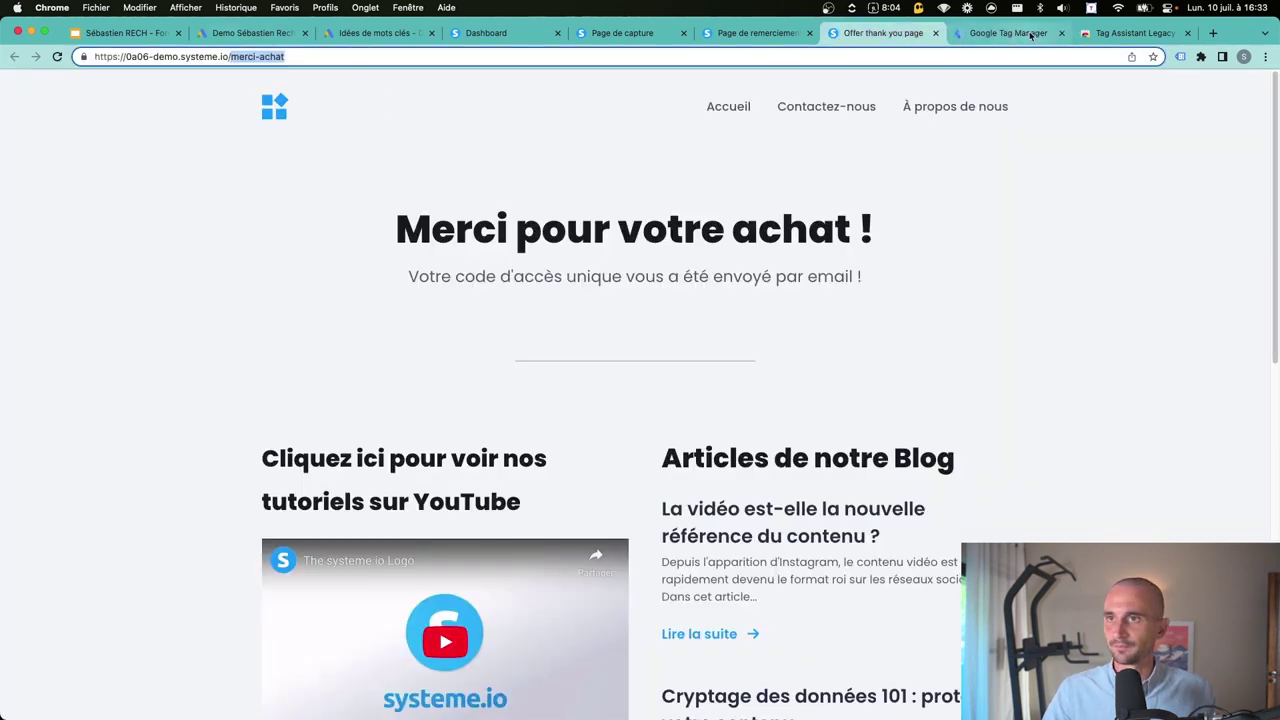
{"action": "left_click", "coordinate": [1008, 33]}
{"action": "left_click", "coordinate": [909, 334]}
{"action": "key", "text": "super+v"}
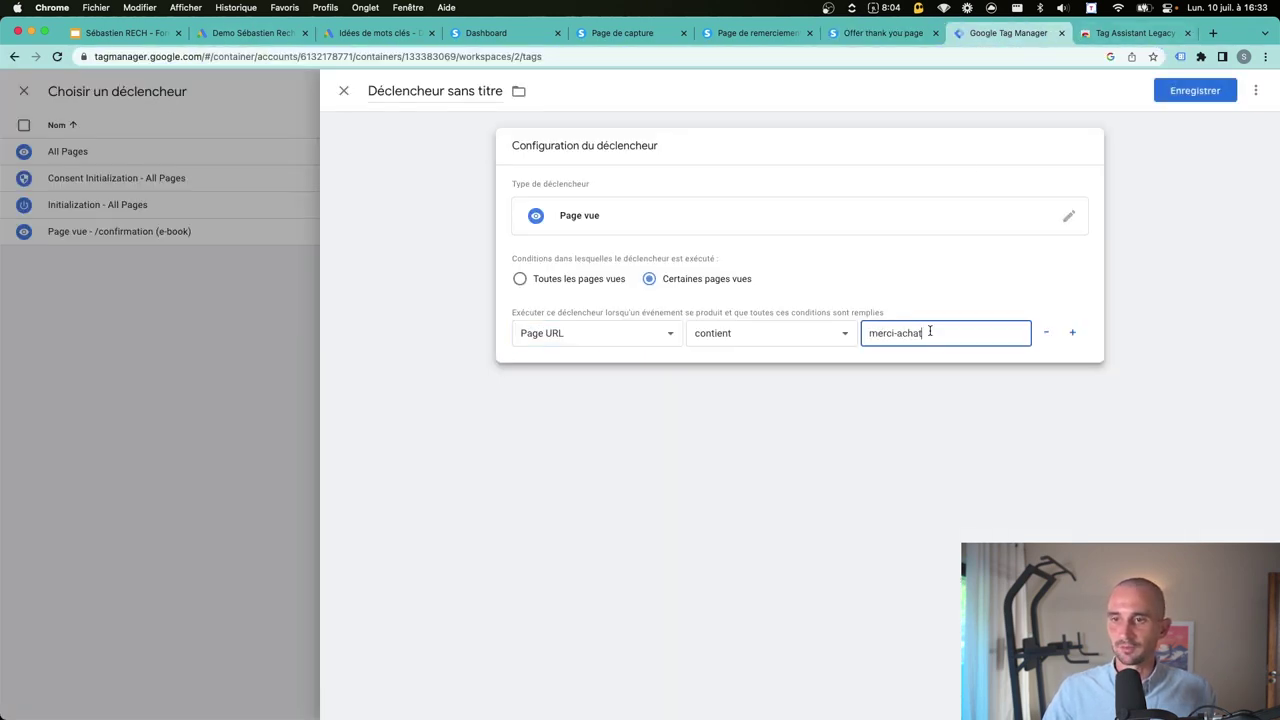
{"action": "left_click_drag", "start_coordinate": [928, 333], "coordinate": [872, 331]}
{"action": "key", "text": "super+v"}
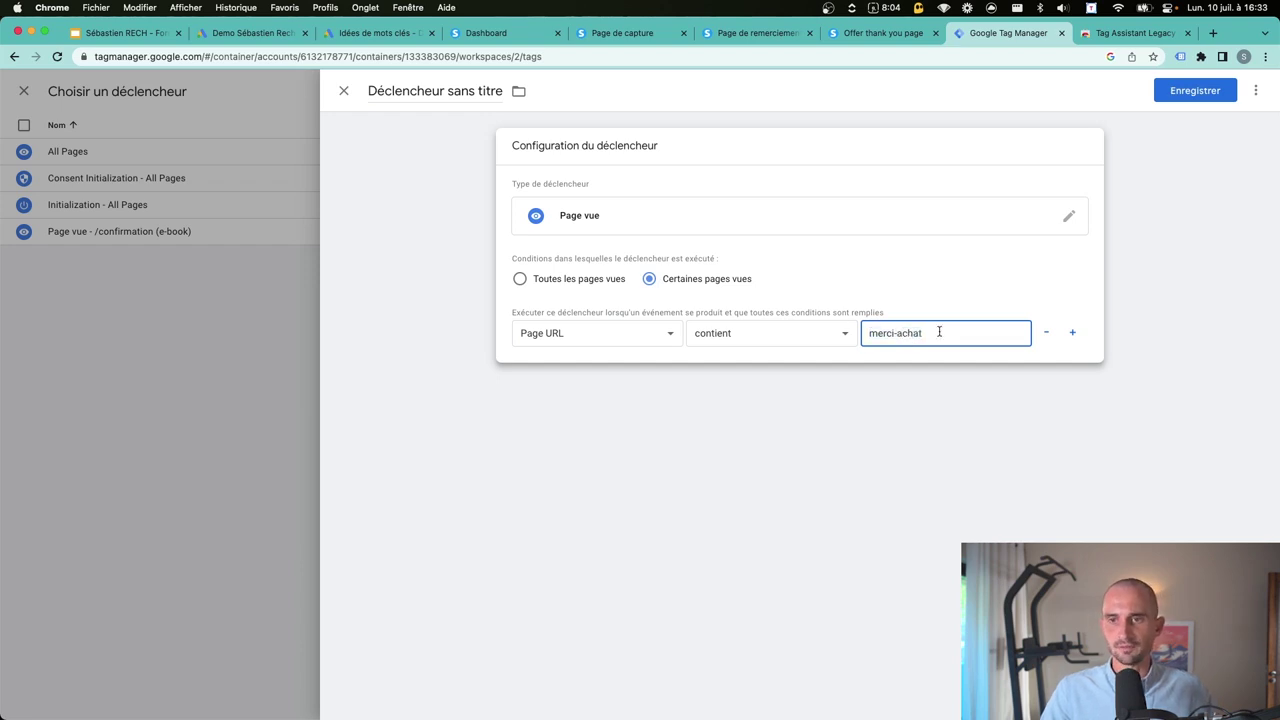
{"action": "left_click", "coordinate": [857, 403]}
Step: Save the trigger as "Page vue - Nouveau Client" and save the Google Ads - Nouveau Client tag
{"action": "left_click", "coordinate": [1195, 90]}
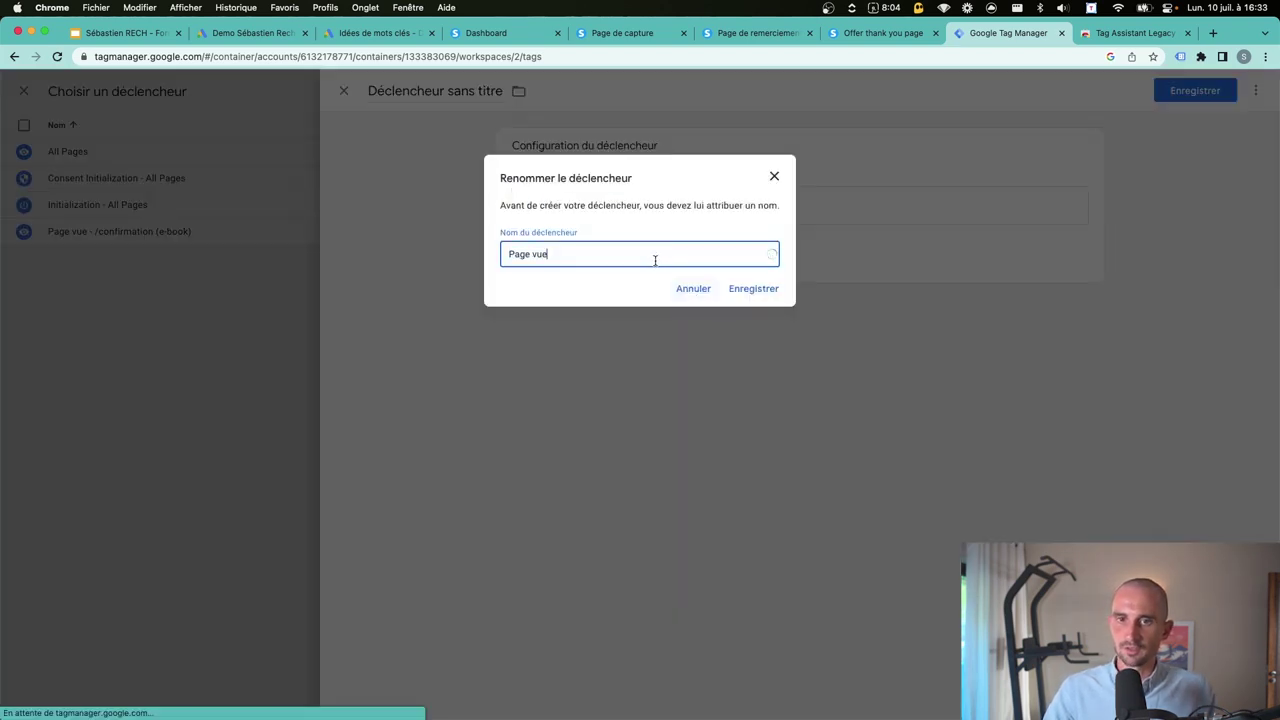
{"action": "type", "text": "- nouveau clie"}
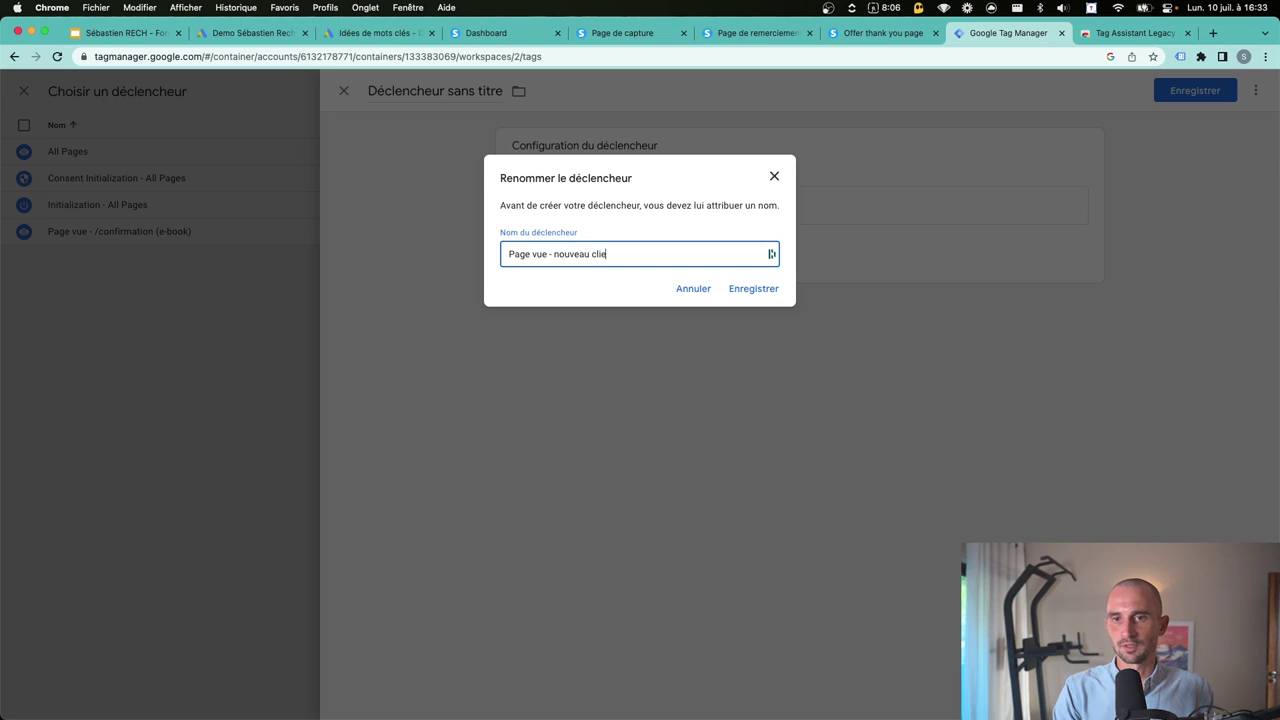
{"action": "type", "text": "nt"}
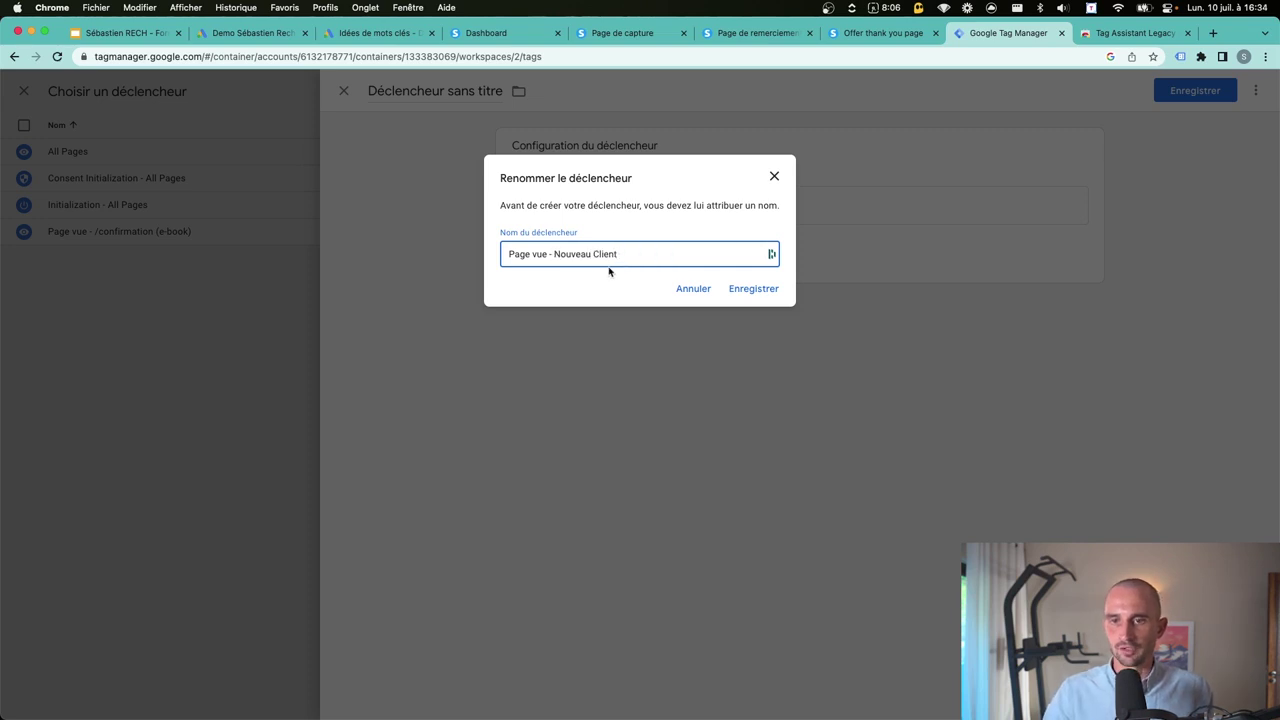
{"action": "left_click", "coordinate": [766, 289]}
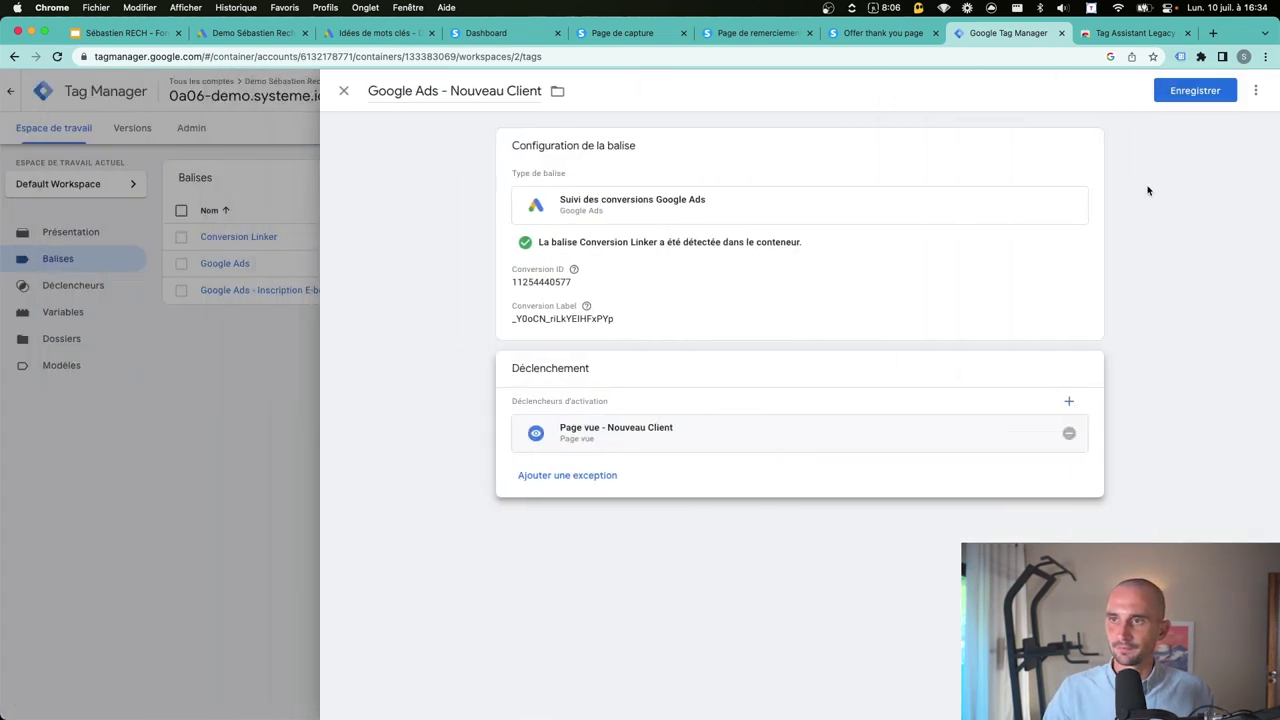
{"action": "left_click", "coordinate": [1180, 90]}
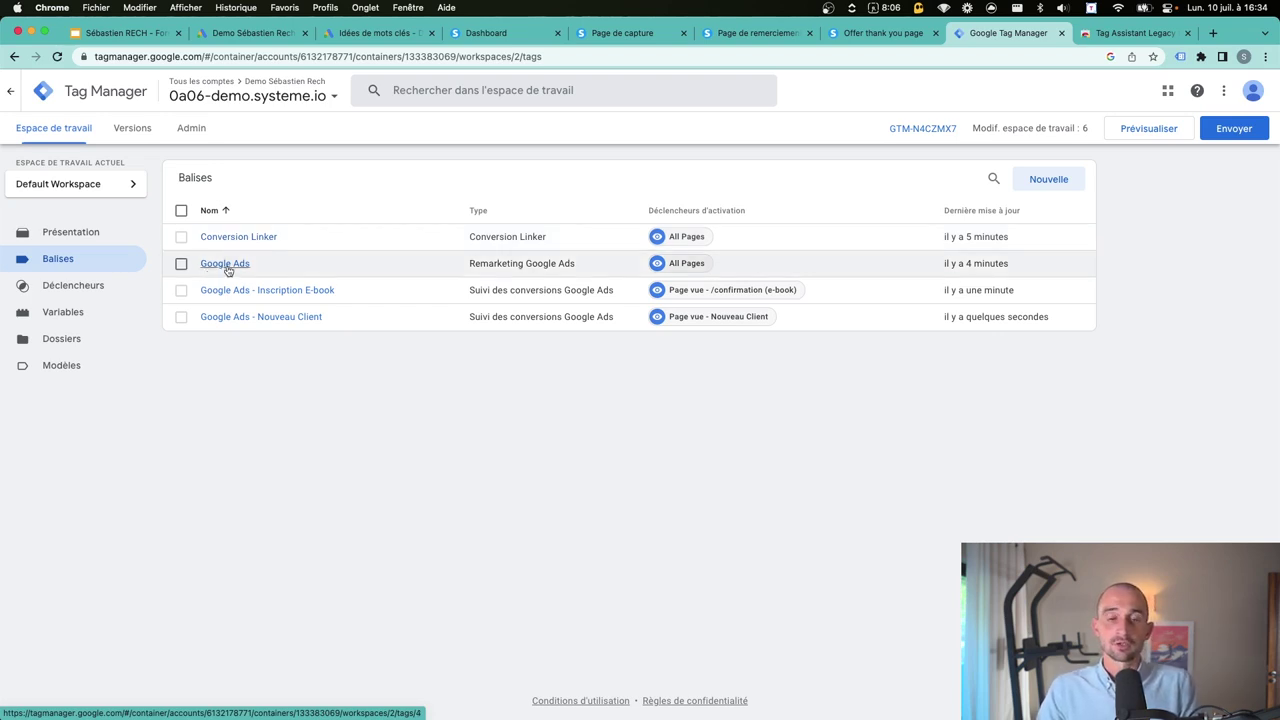
{"action": "left_click", "coordinate": [181, 291]}
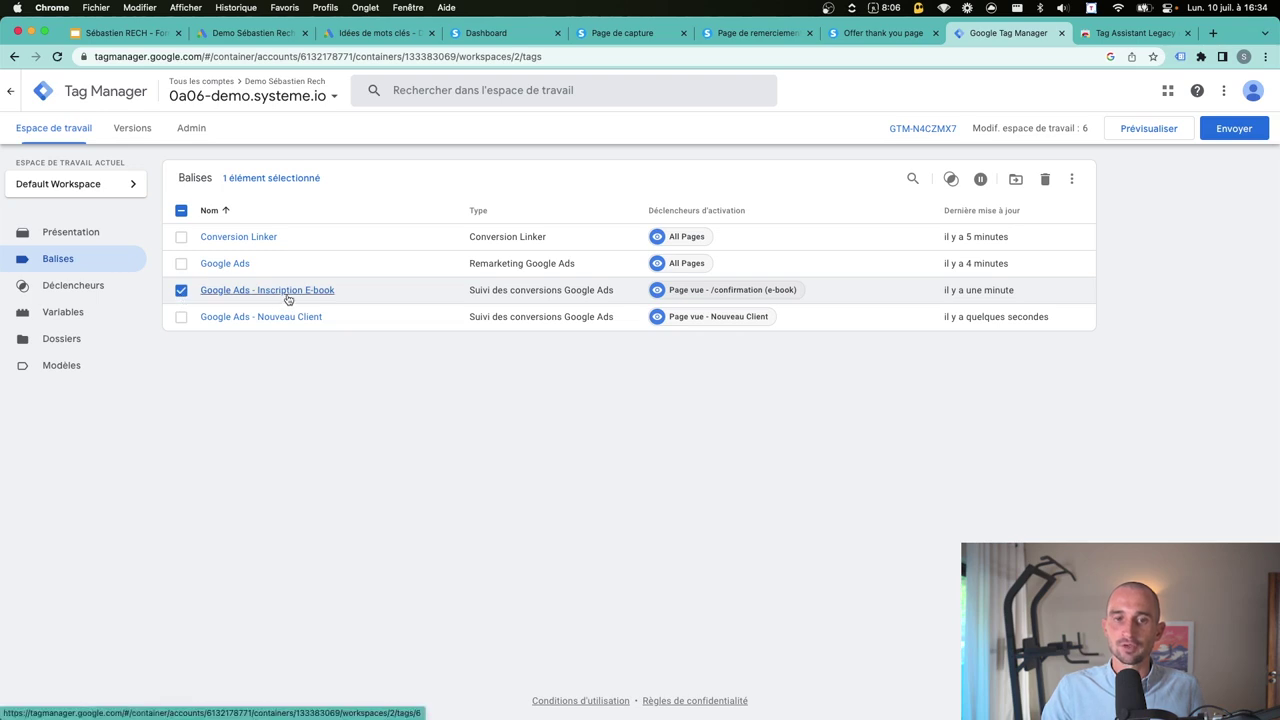
{"action": "left_click", "coordinate": [181, 290]}
{"action": "left_click", "coordinate": [182, 317]}
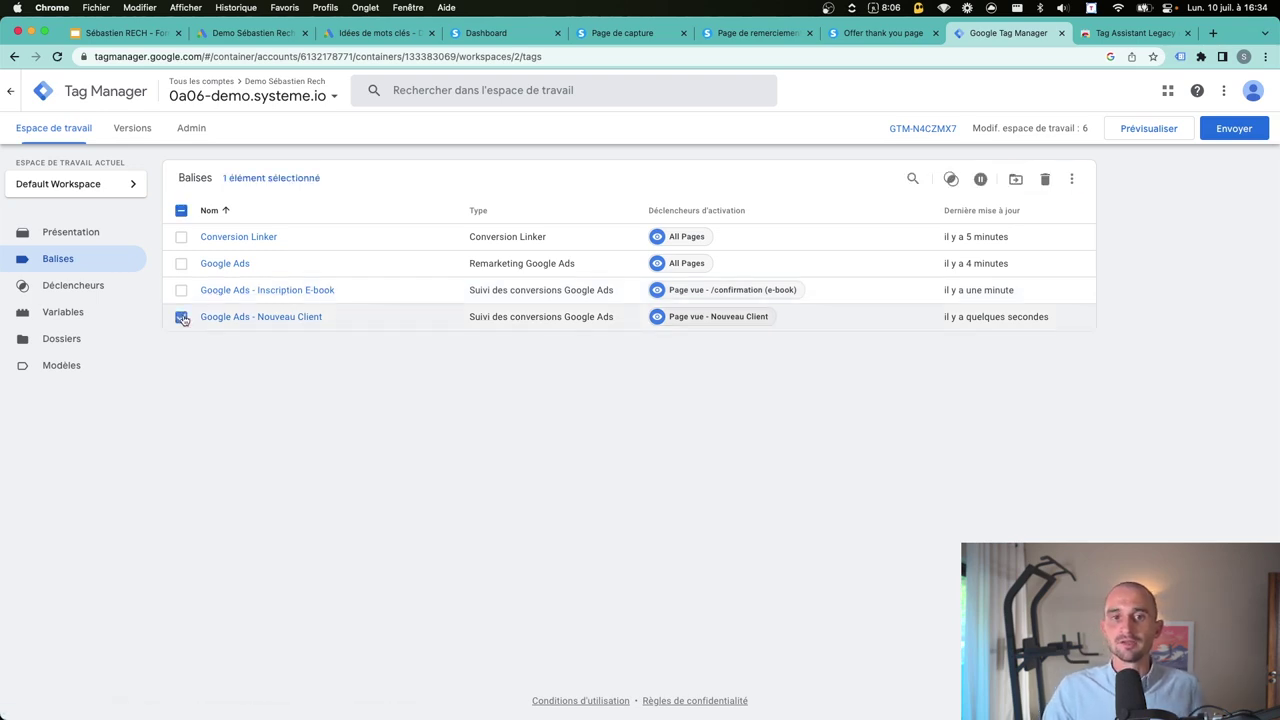
{"action": "left_click", "coordinate": [181, 317]}
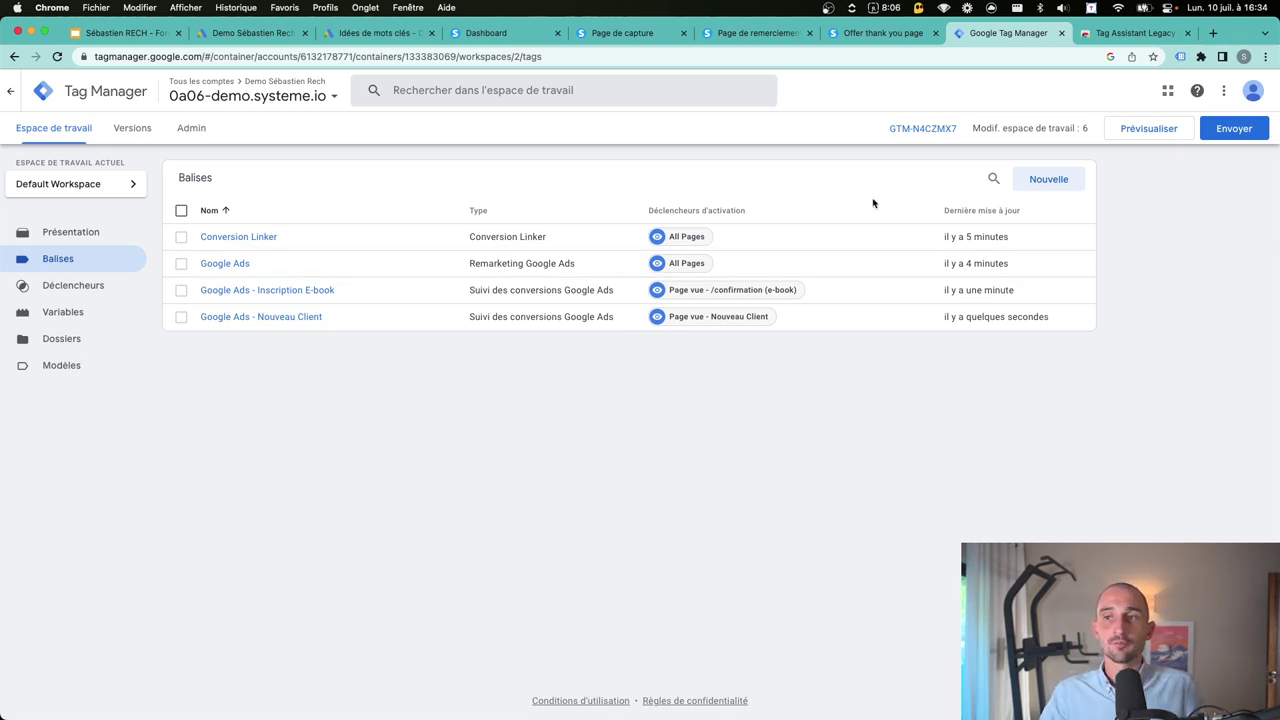
{"action": "left_click_drag", "start_coordinate": [975, 131], "coordinate": [1087, 133]}
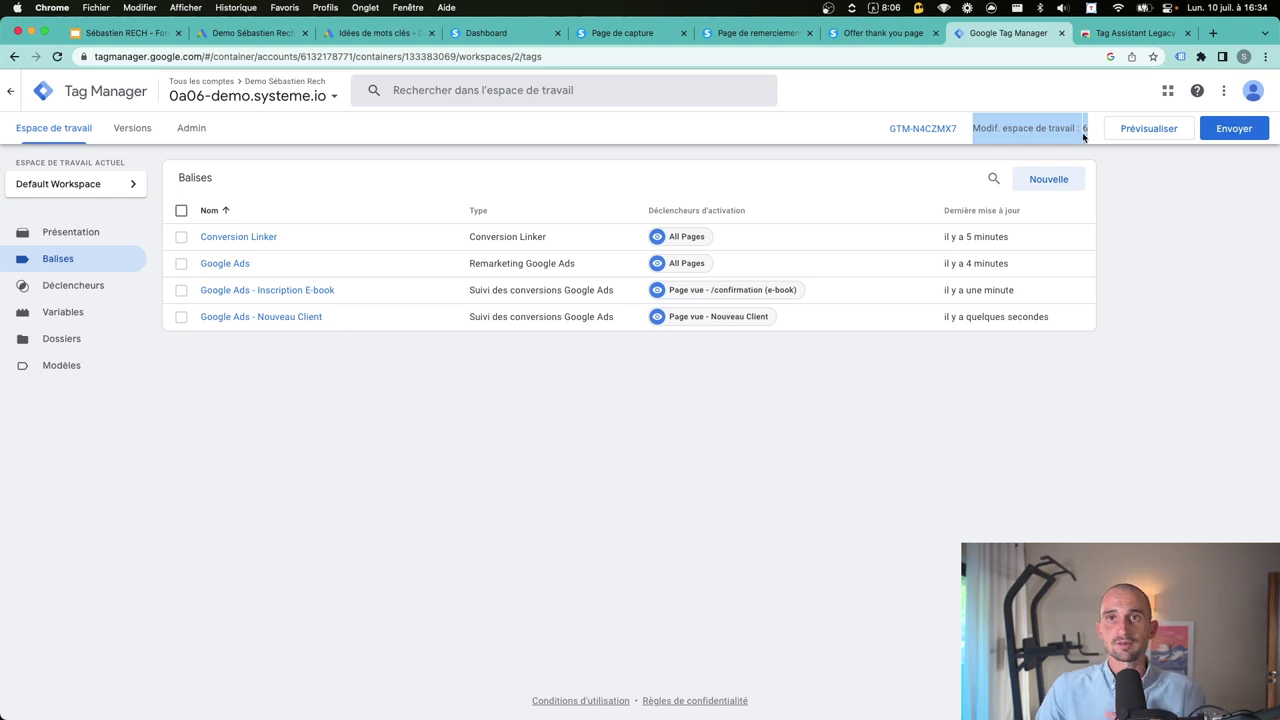
Step: Submit the workspace changes for publishing and name the version "Ajout Balises Google Ads"
{"action": "left_click", "coordinate": [1232, 131]}
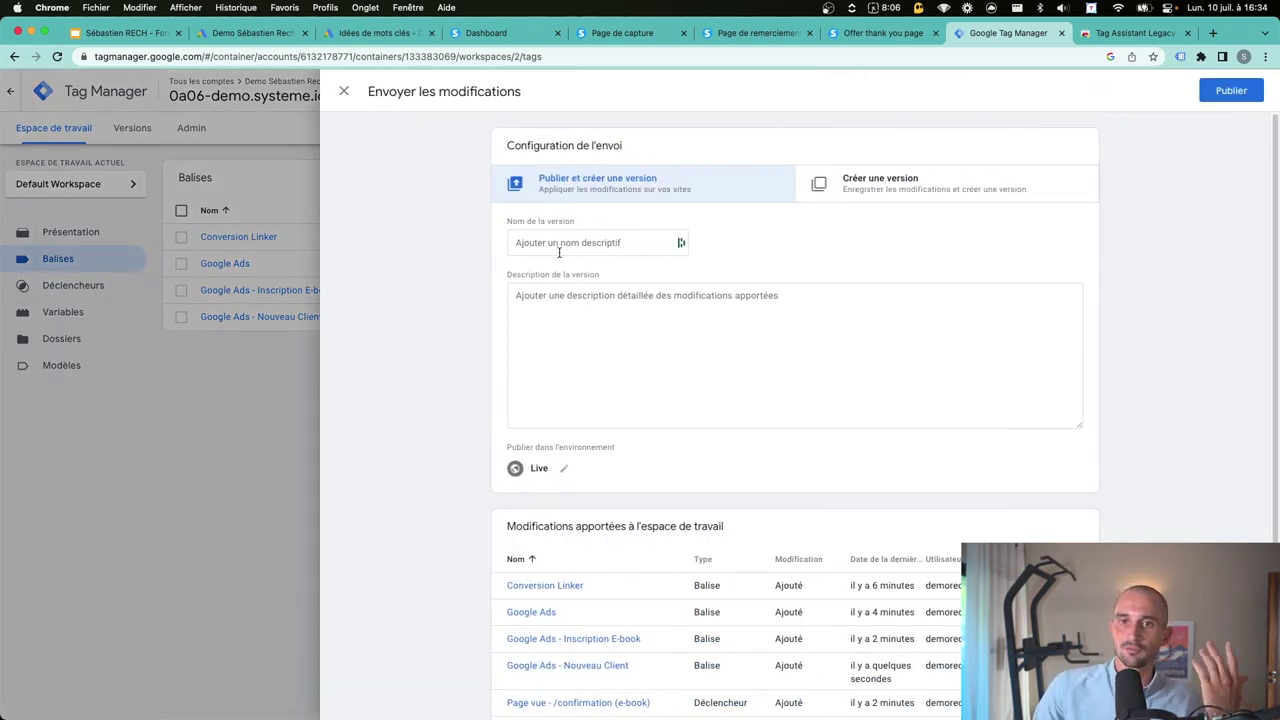
{"action": "left_click", "coordinate": [566, 249]}
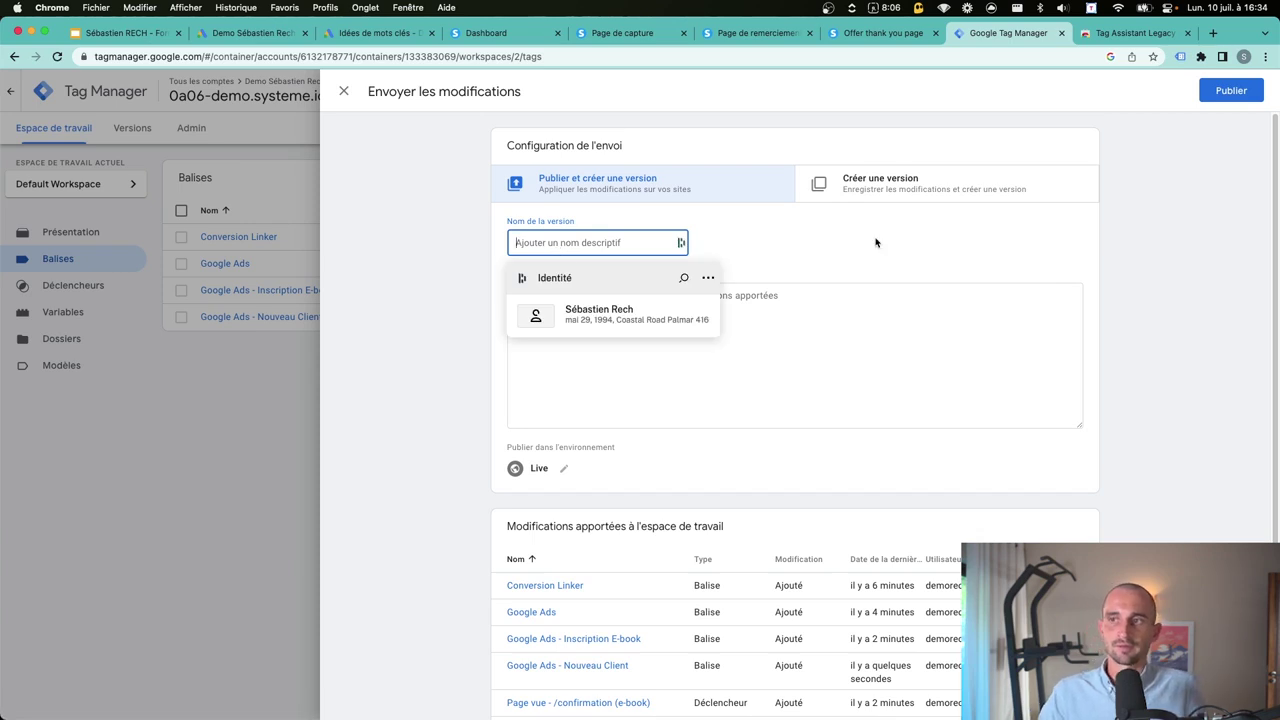
{"action": "type", "text": "Ajout Bvalis"}
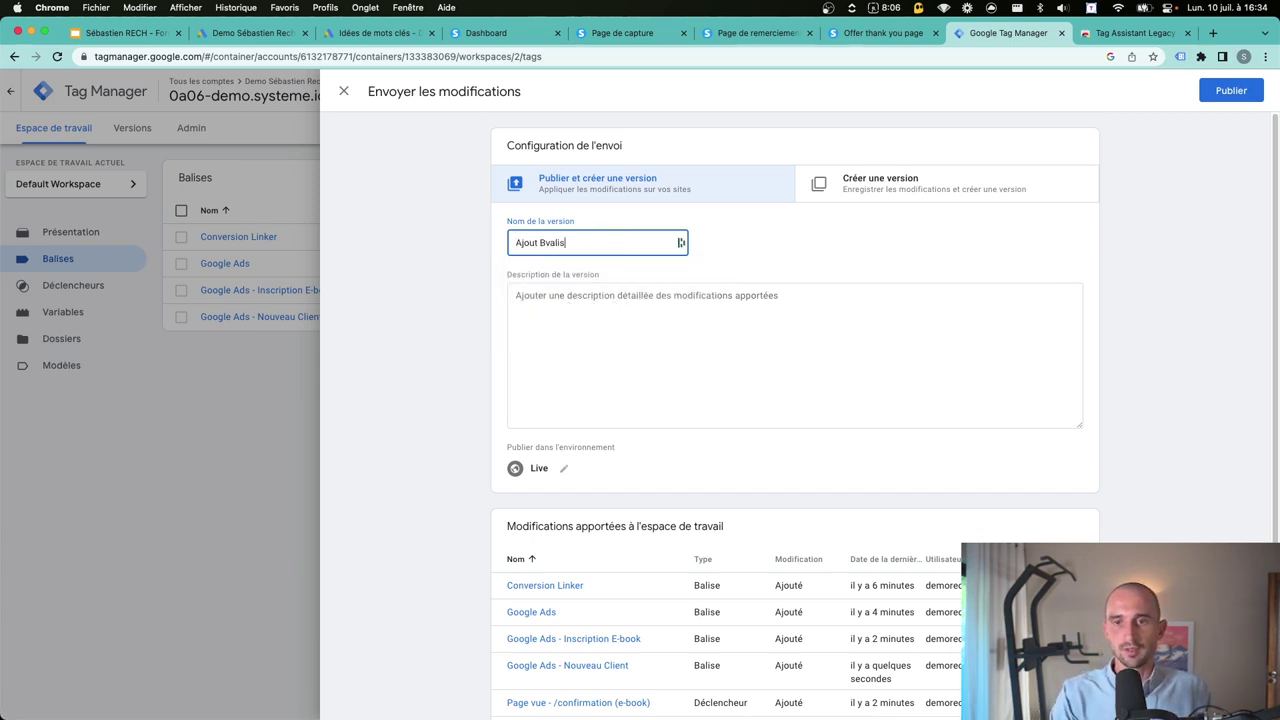
{"action": "key", "text": "BackSpace"}
{"action": "key", "text": "BackSpace"}
{"action": "key", "text": "BackSpace"}
{"action": "key", "text": "BackSpace"}
{"action": "key", "text": "BackSpace"}
{"action": "key", "text": "BackSpace"}
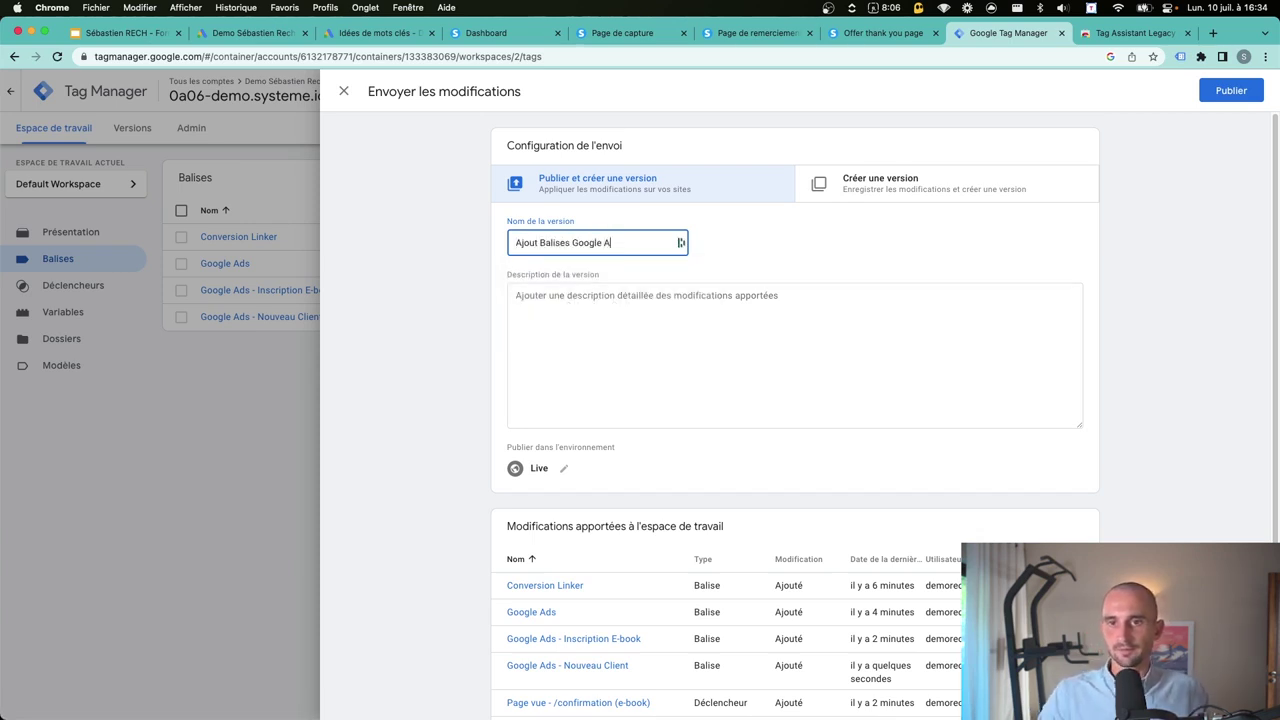
Step: Describe the version as "inscription e-book + nouveau client + balise remarketing", publish it and close the version summary
{"action": "left_click", "coordinate": [858, 299]}
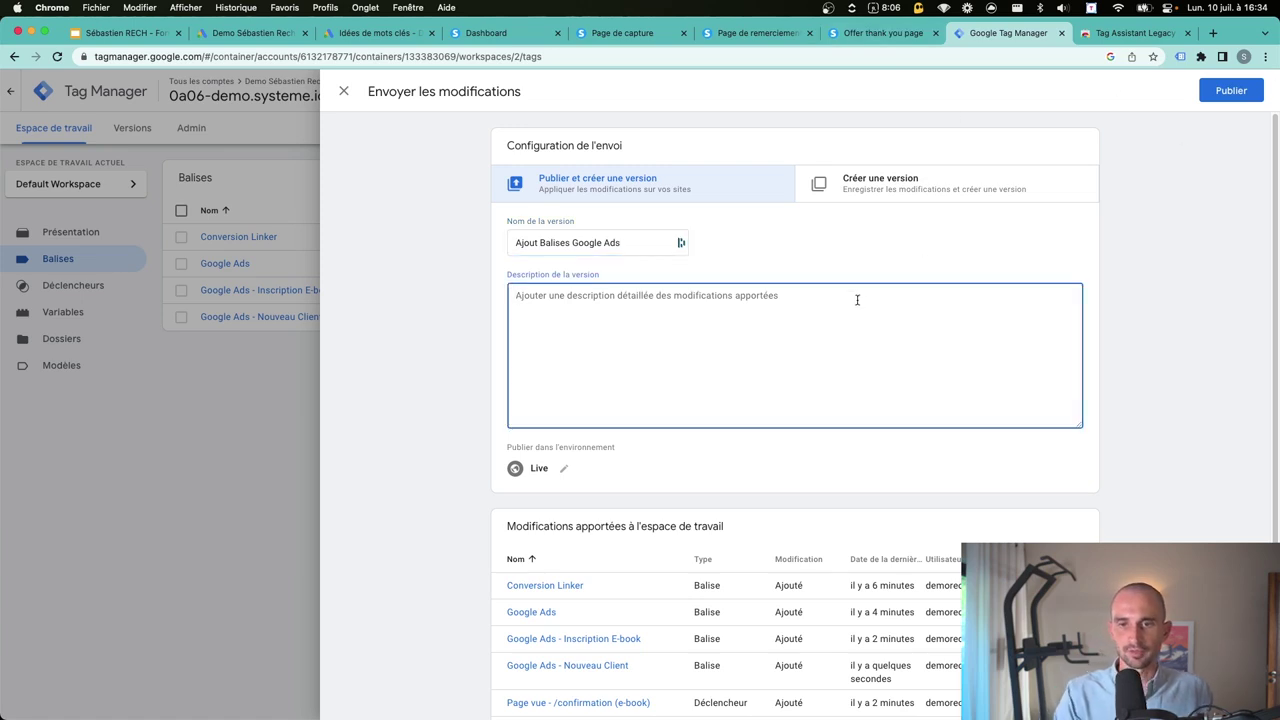
{"action": "type", "text": "inscription e"}
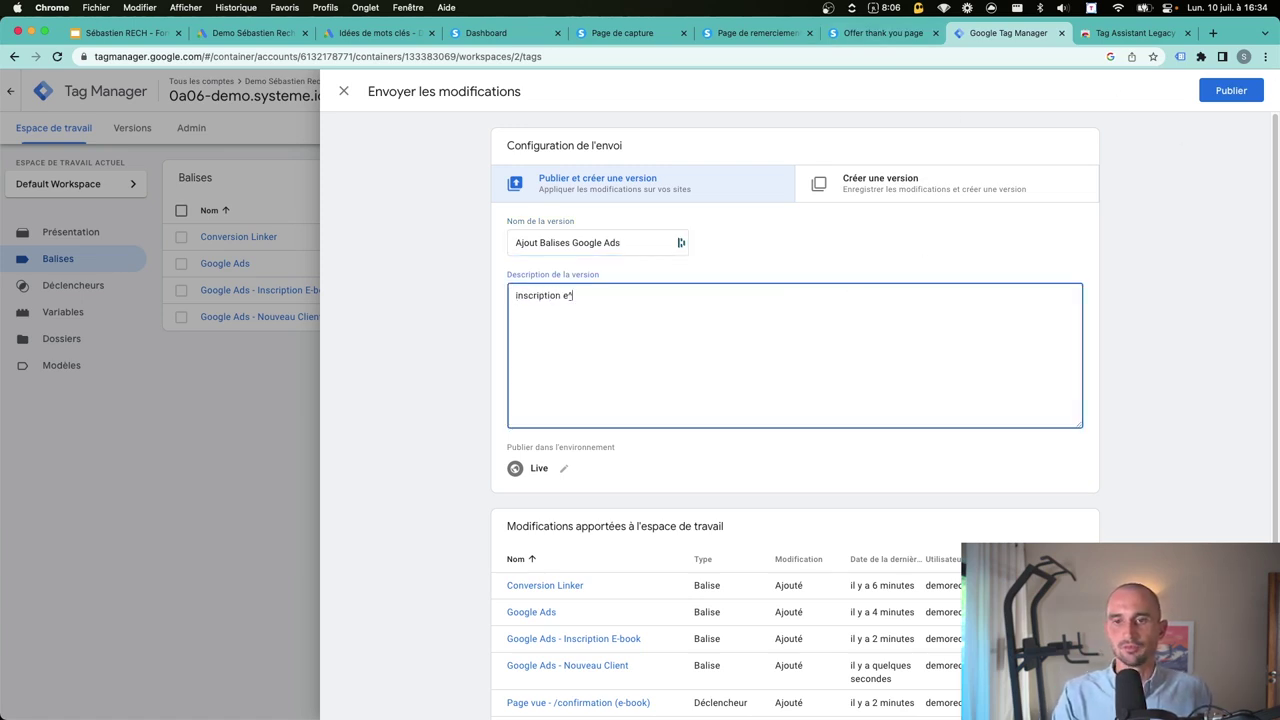
{"action": "type", "text": "-book + nouveau client +"}
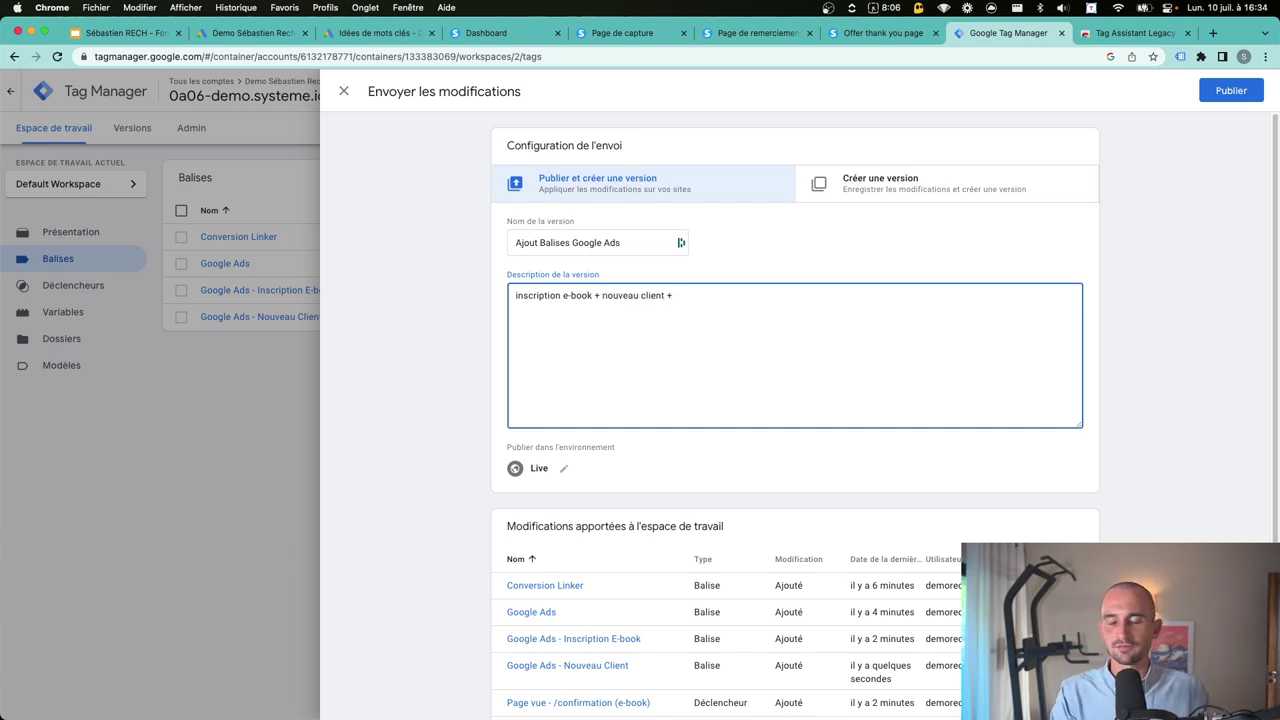
{"action": "type", "text": " balise "}
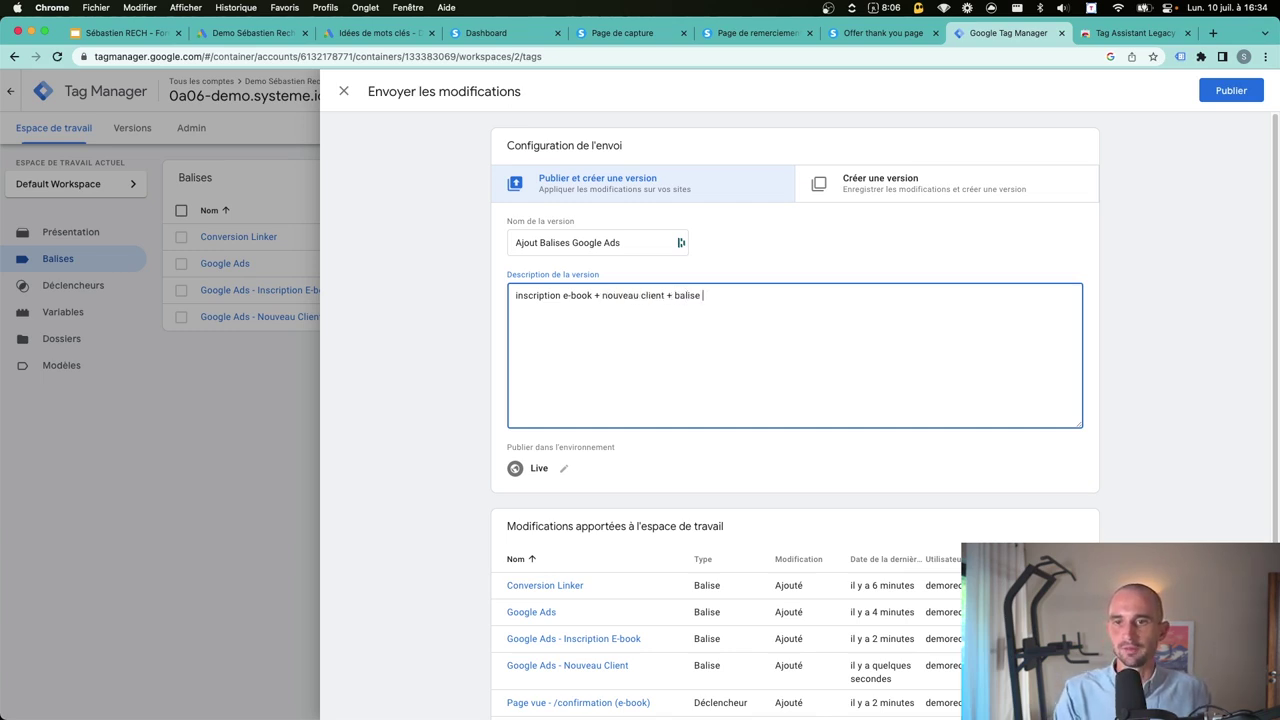
{"action": "type", "text": "remarketing"}
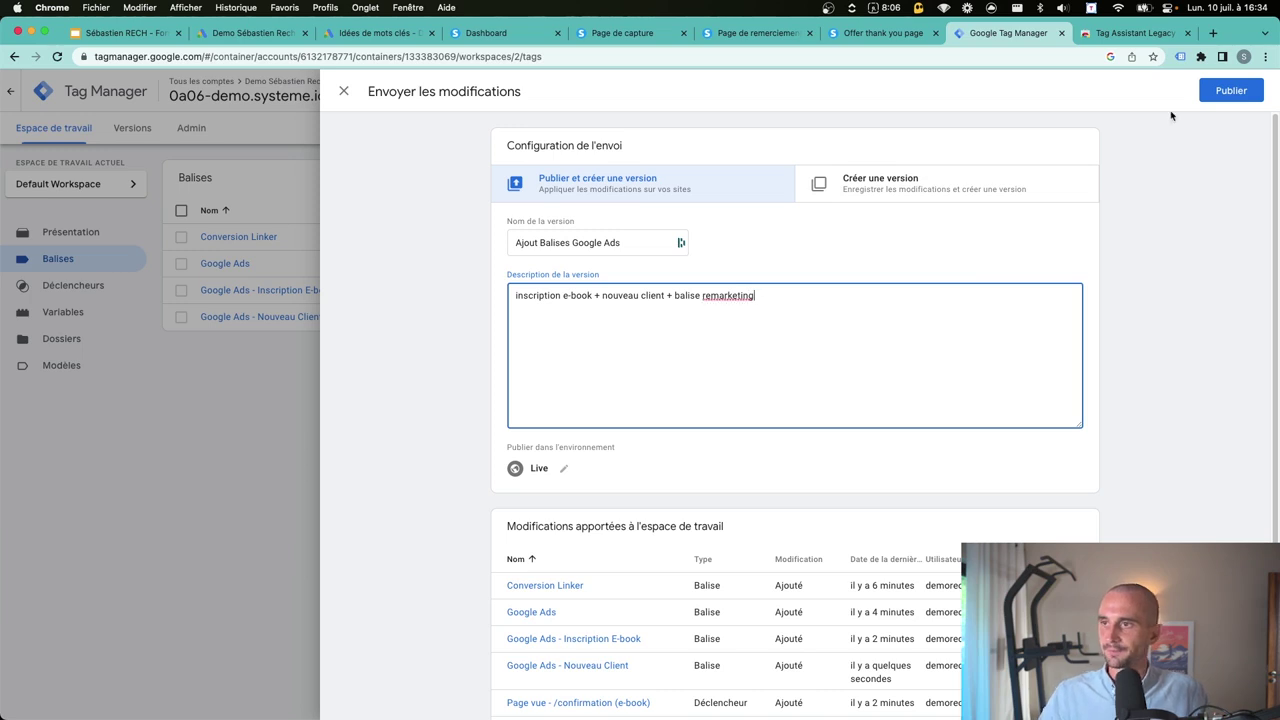
{"action": "left_click", "coordinate": [1231, 91]}
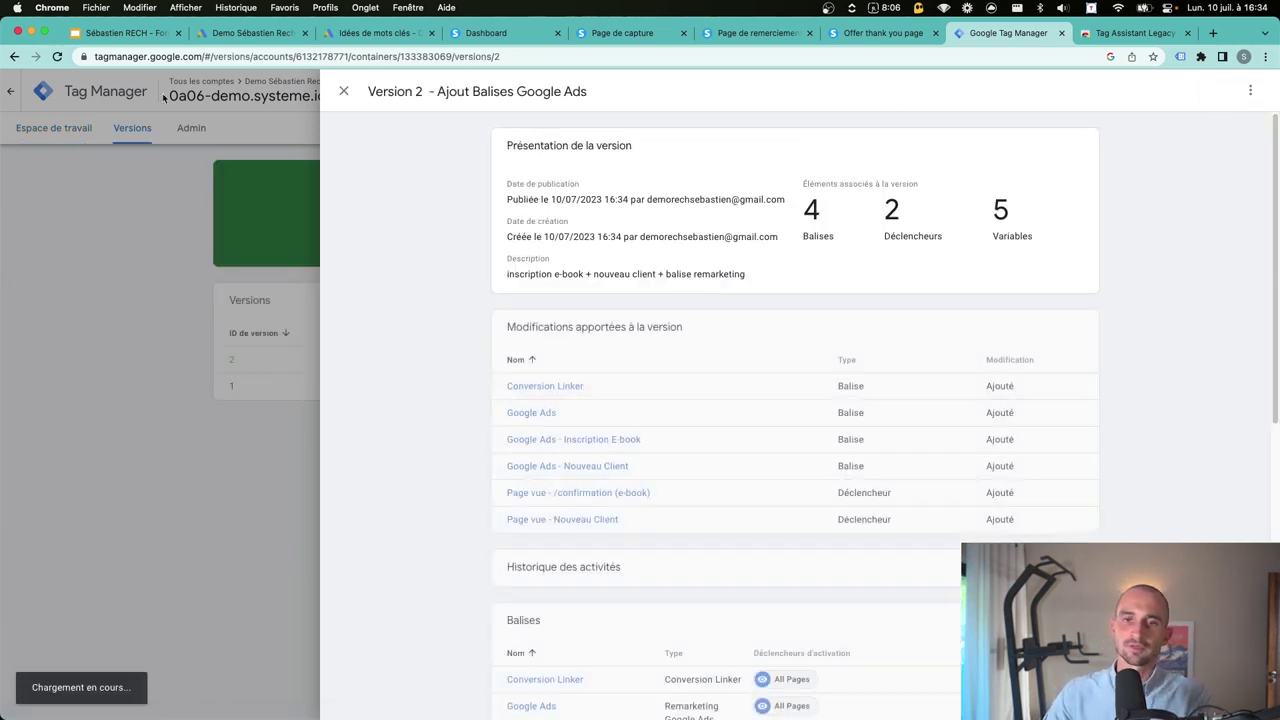
{"action": "key", "text": "Escape"}
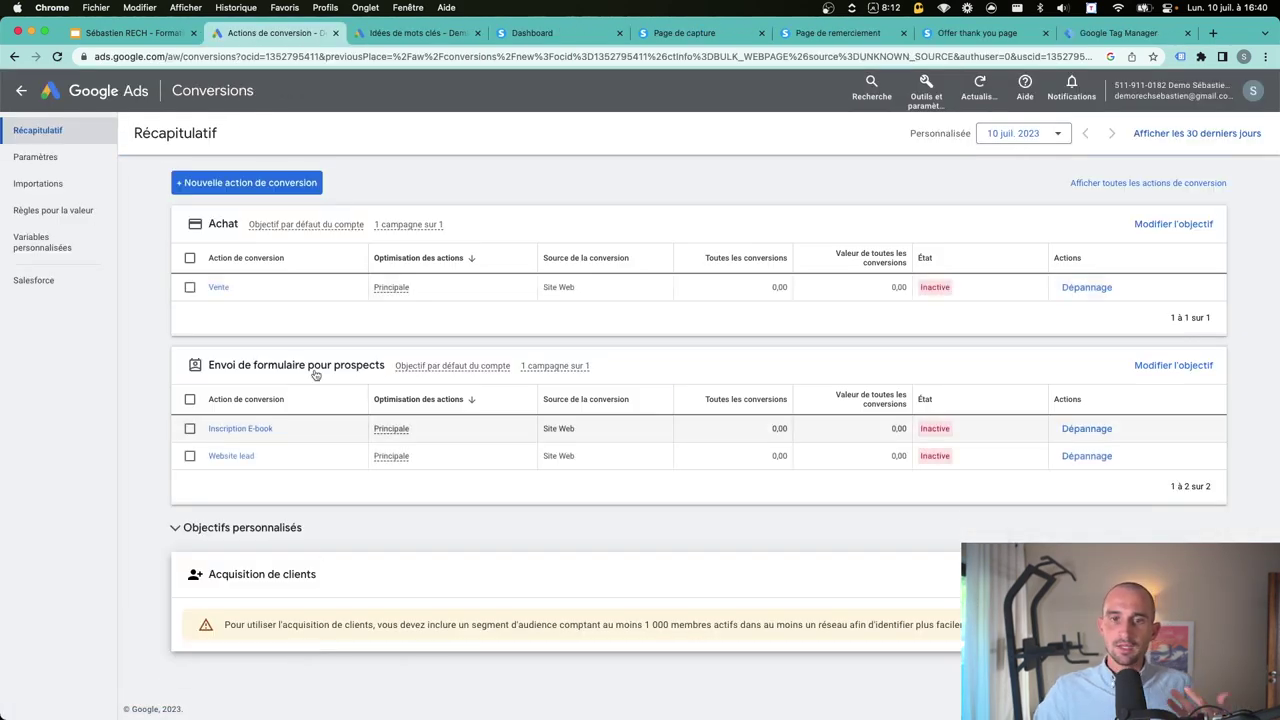
Step: Troubleshoot the inactive Vente conversion from Google Ads by connecting Tag Assistant to the copied merci-achat page URL, and check its status
{"action": "mouse_move", "coordinate": [935, 293]}
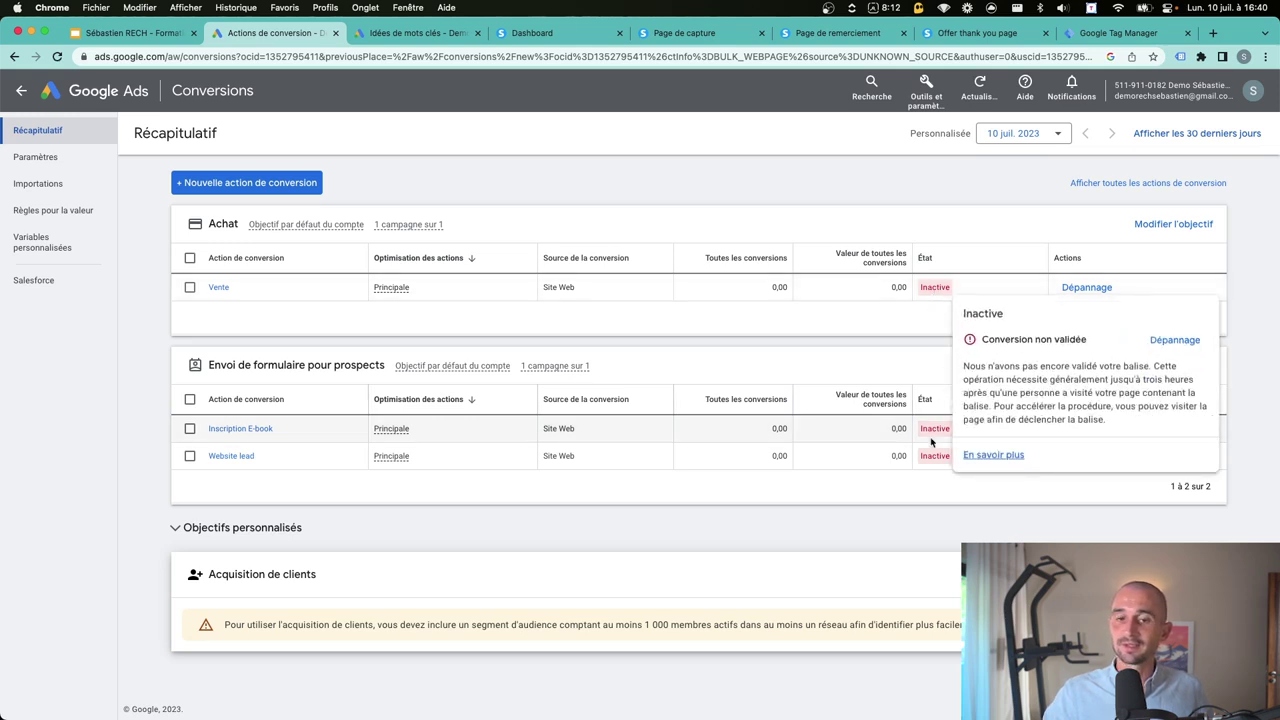
{"action": "mouse_move", "coordinate": [932, 433]}
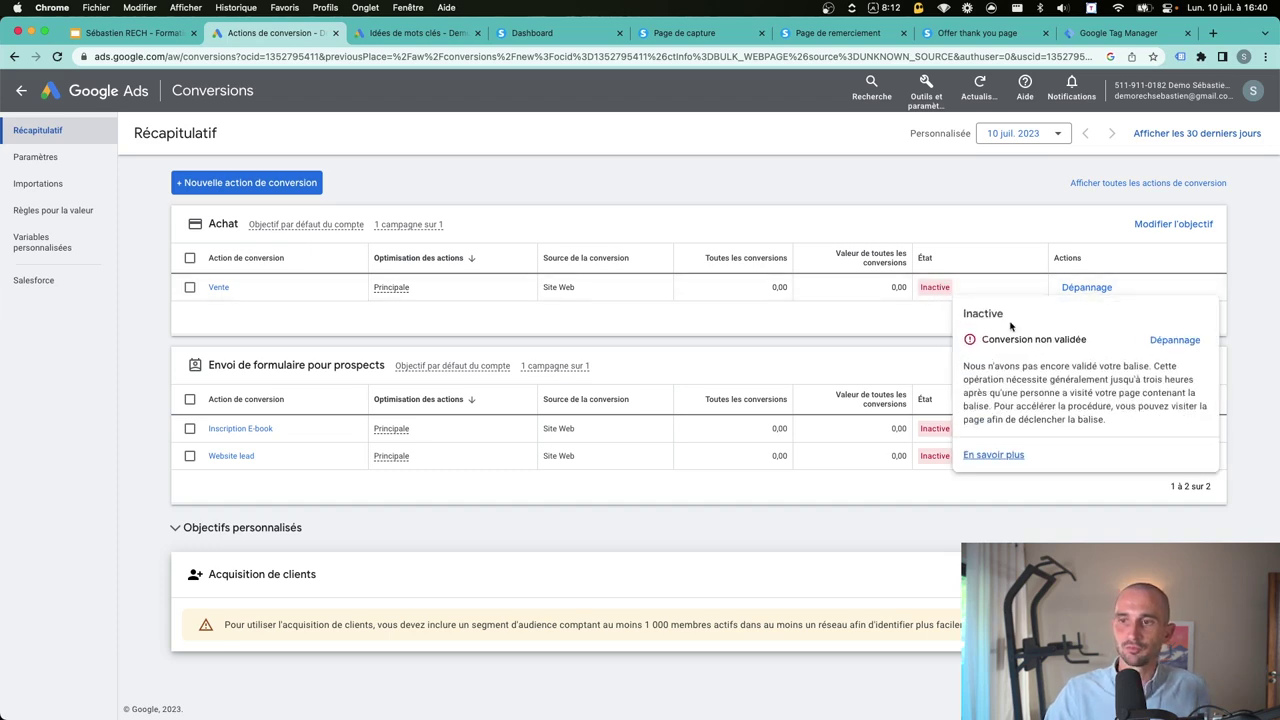
{"action": "left_click", "coordinate": [1185, 342]}
{"action": "left_click", "coordinate": [1005, 33]}
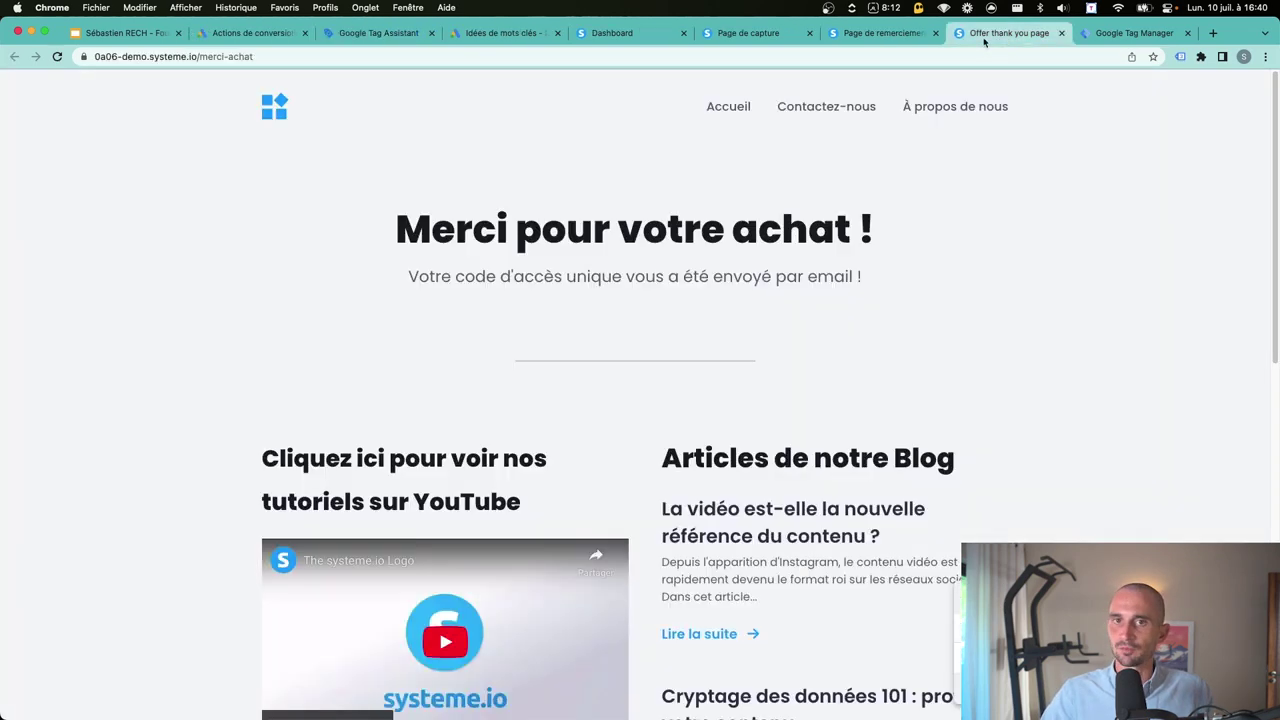
{"action": "left_click", "coordinate": [375, 56]}
{"action": "key", "text": "super+c"}
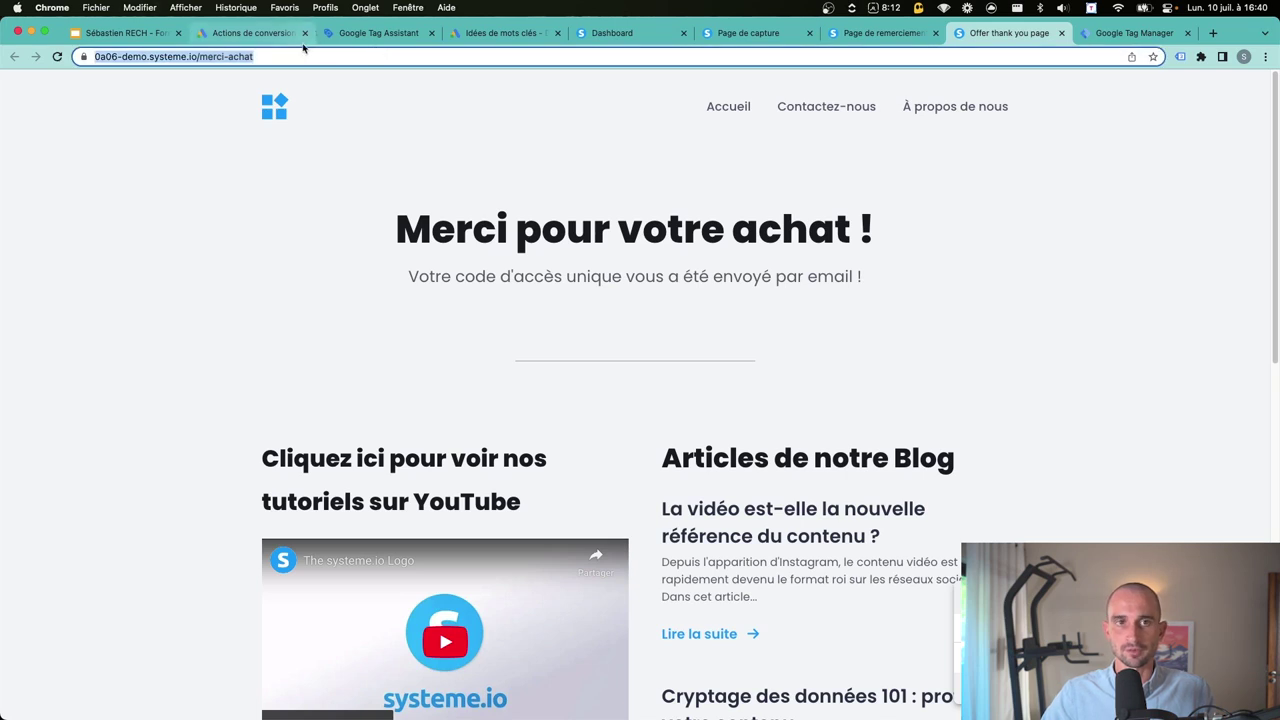
{"action": "left_click", "coordinate": [372, 33]}
{"action": "key", "text": "super+v"}
{"action": "left_click", "coordinate": [644, 387]}
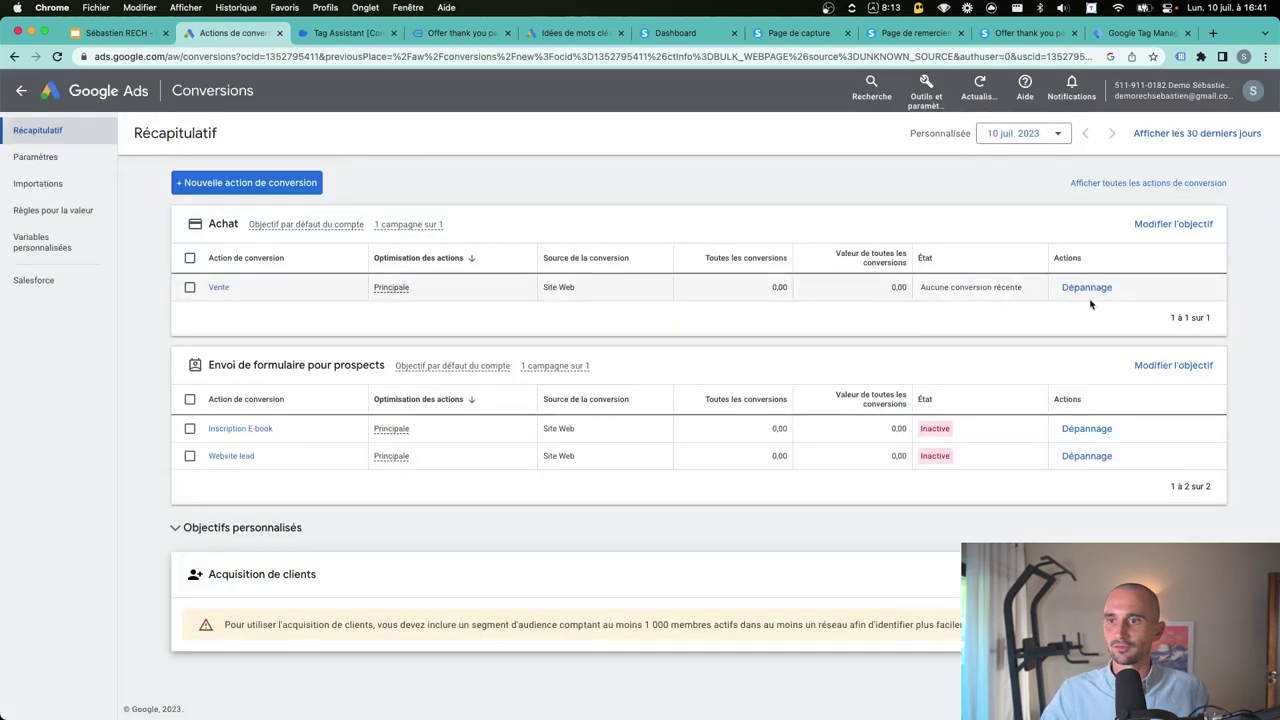
{"action": "mouse_move", "coordinate": [948, 299]}
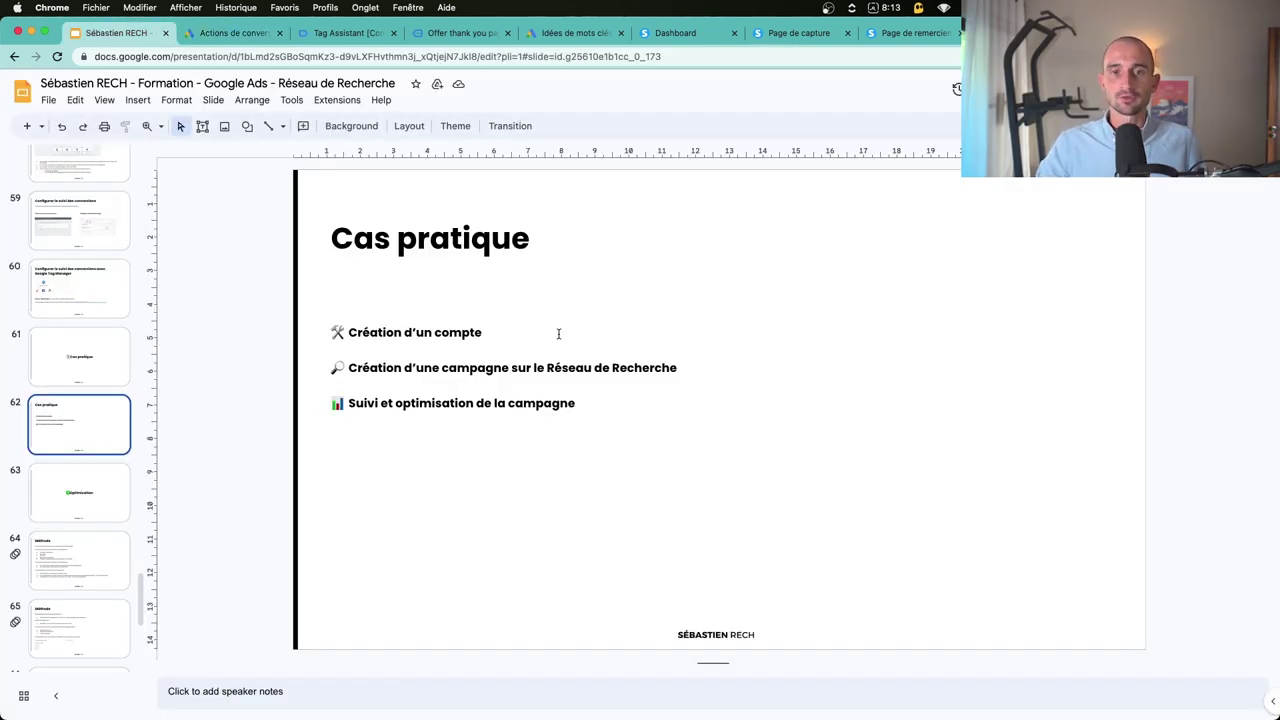
Step: Switch to the Google Slides training deck and present it from the Cas pratique slide
{"action": "key", "text": "super+Return"}
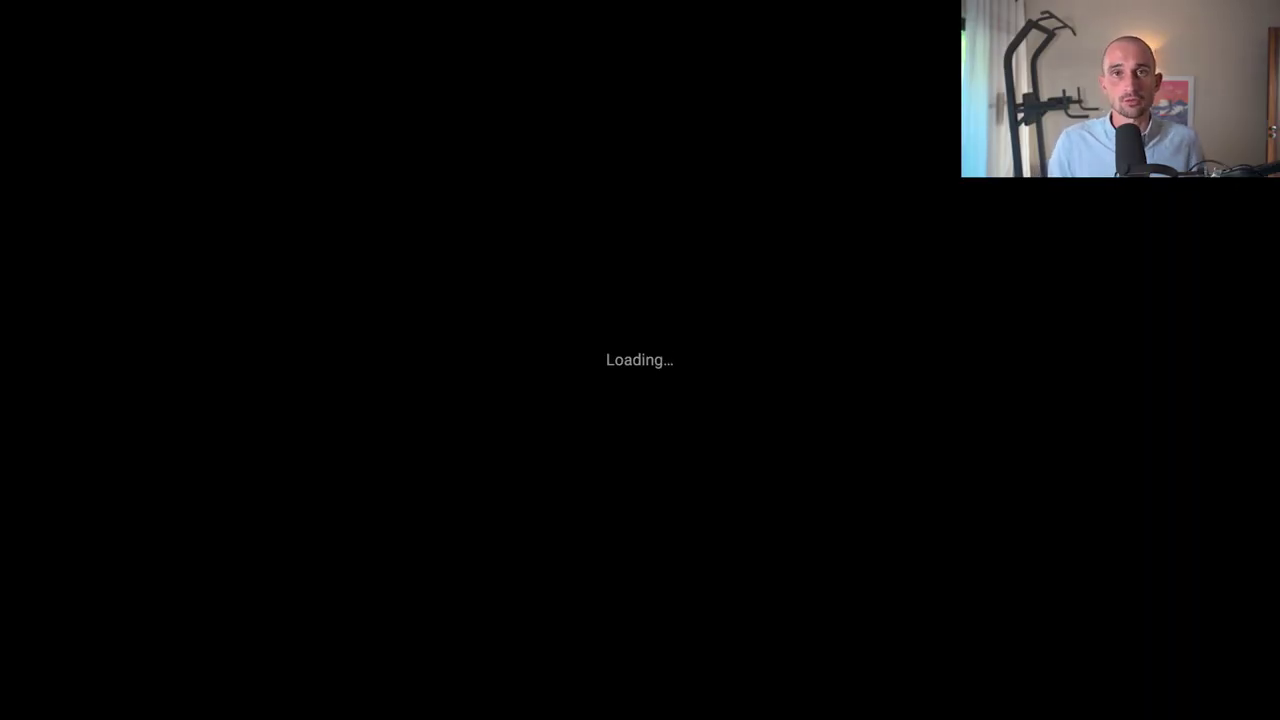